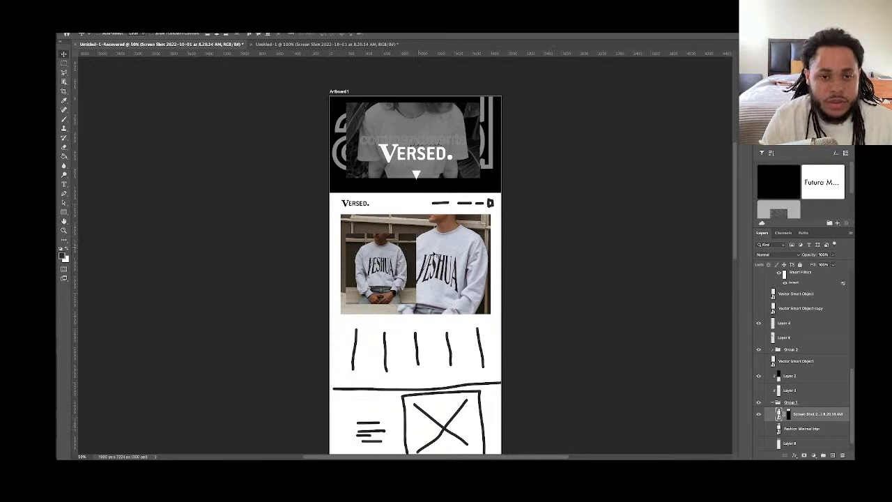
Switch to QuickTime Player and play Final Comp.mov from near its beginning
mouse_move(332, 451)
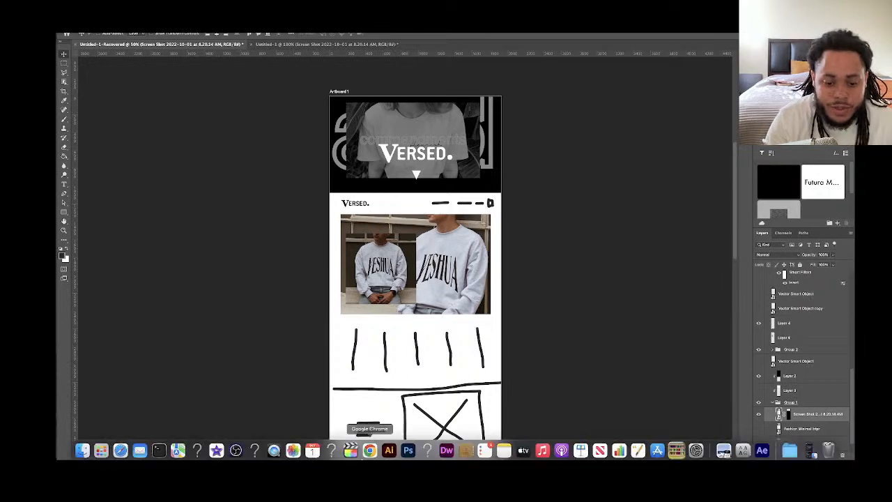
left_click(274, 448)
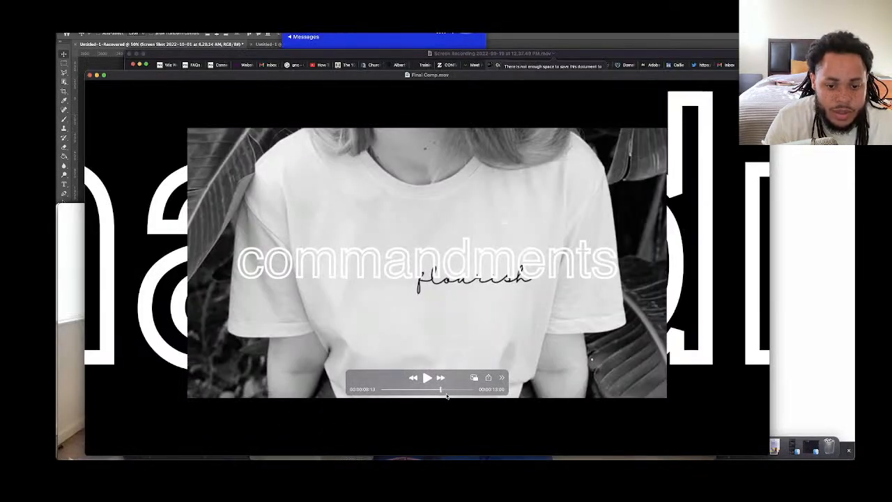
left_click_drag(441, 391, 374, 392)
key("space")
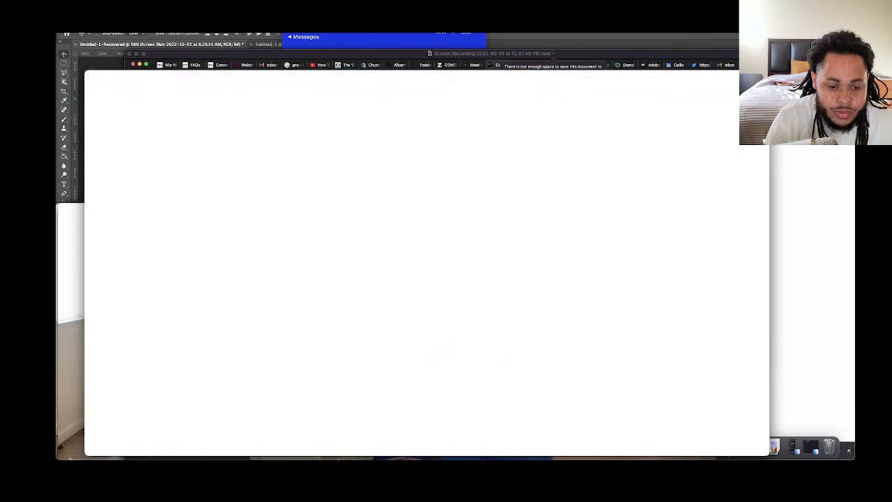
Switch to Google Chrome and load versedinc.com in place of the Versed Instagram profile
left_click(370, 446)
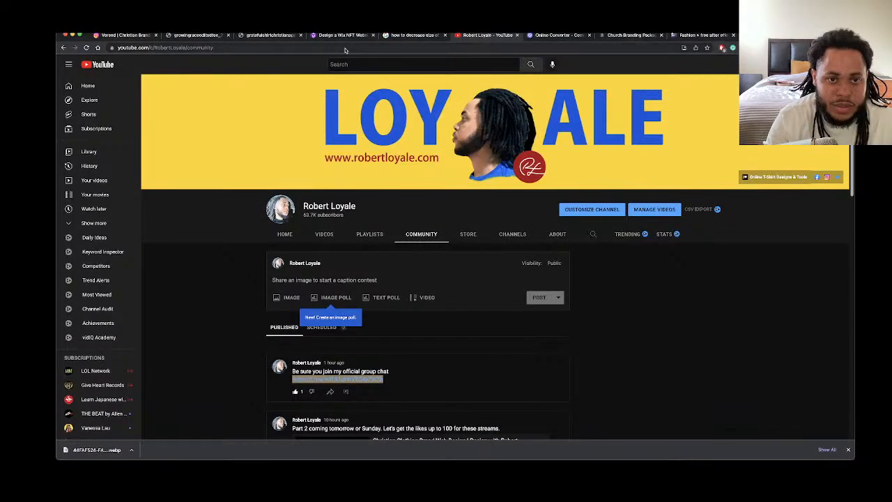
left_click(136, 35)
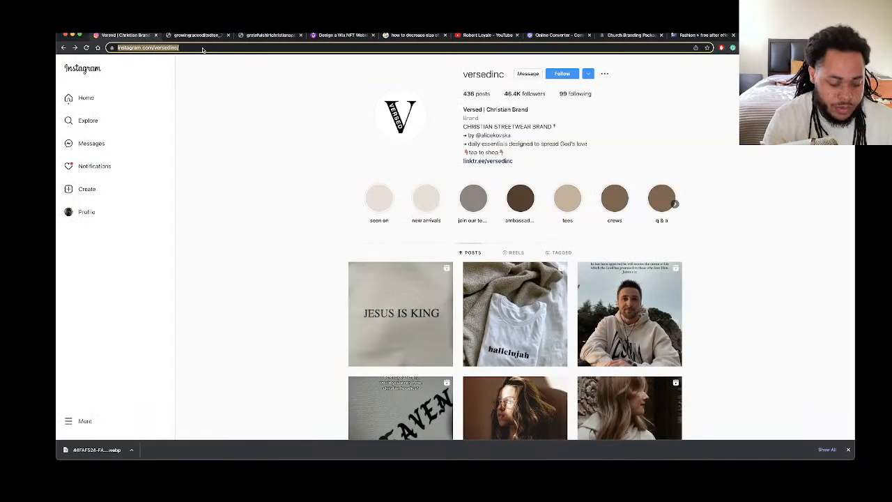
type("versed.c")
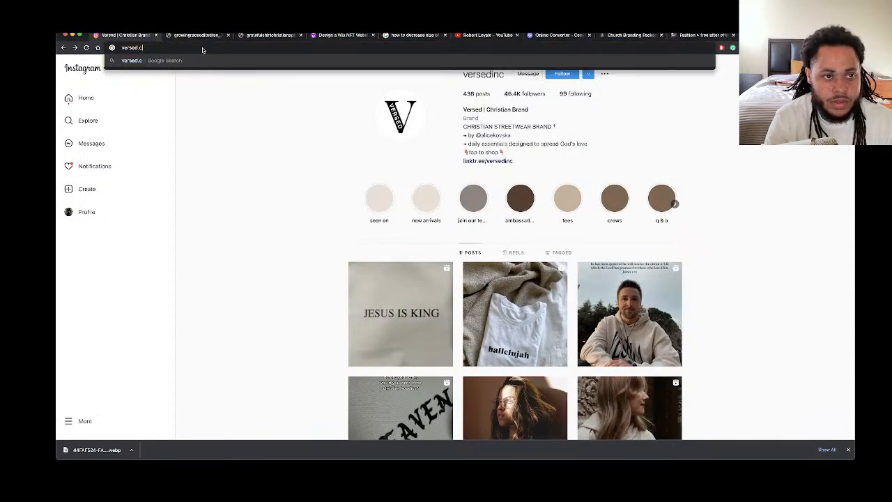
key("BackSpace")
key("BackSpace")
type("inc.com")
key("Return")
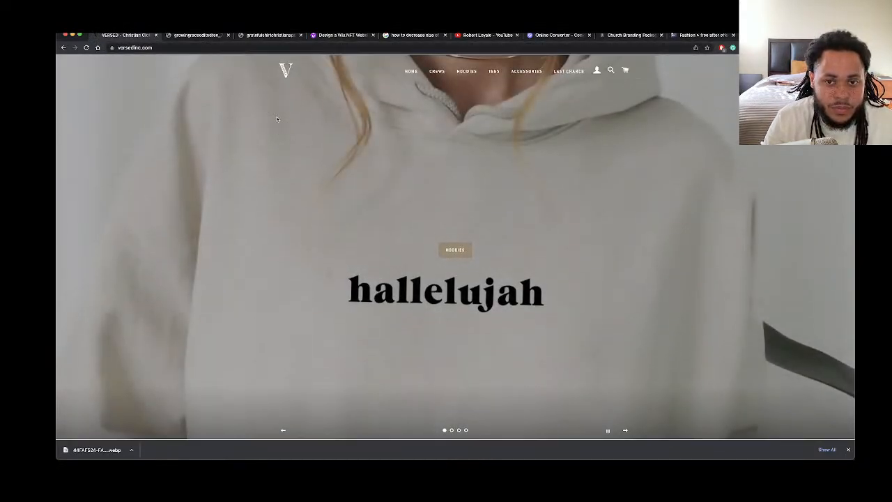
Look through the Versed homepage from the hero banner past the Just In categories into the trending products
scroll(277, 120, "down", 1)
scroll(276, 119, "down", 5)
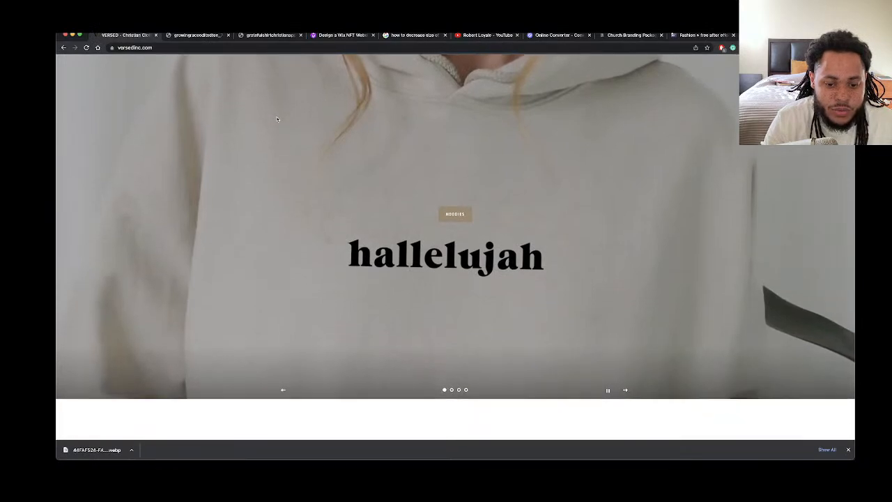
scroll(277, 119, "down", 7)
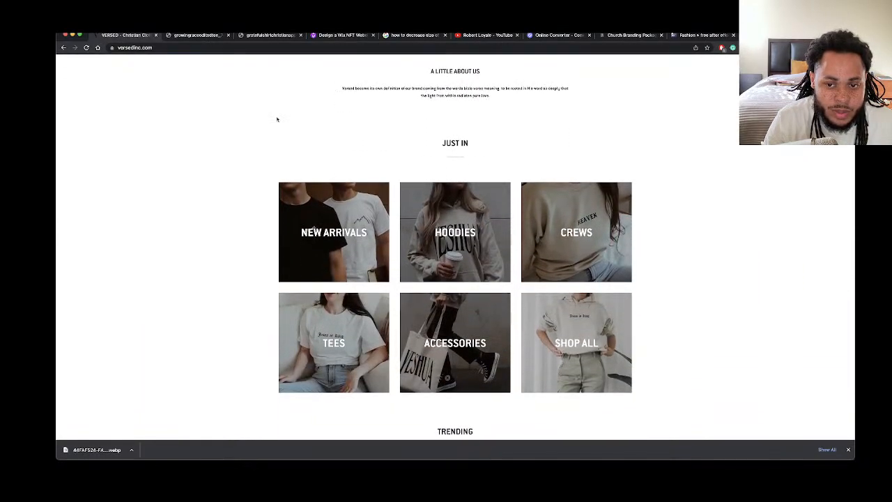
scroll(277, 119, "down", 8)
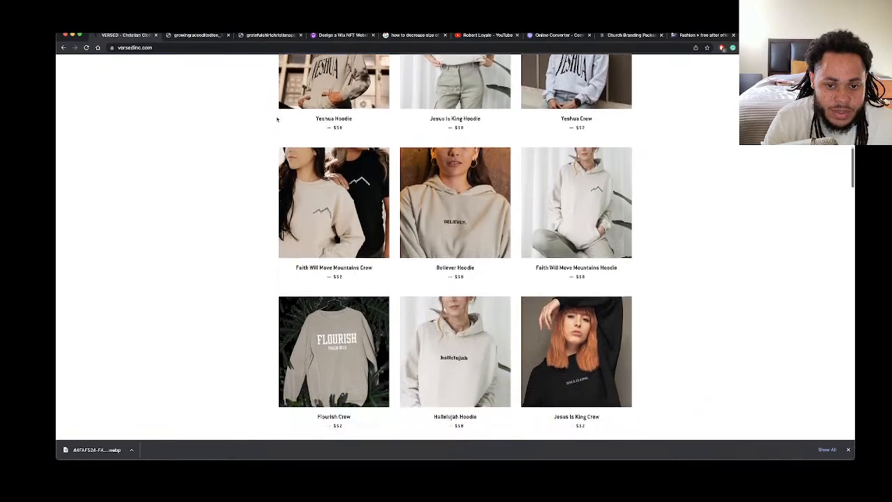
scroll(277, 119, "down", 8)
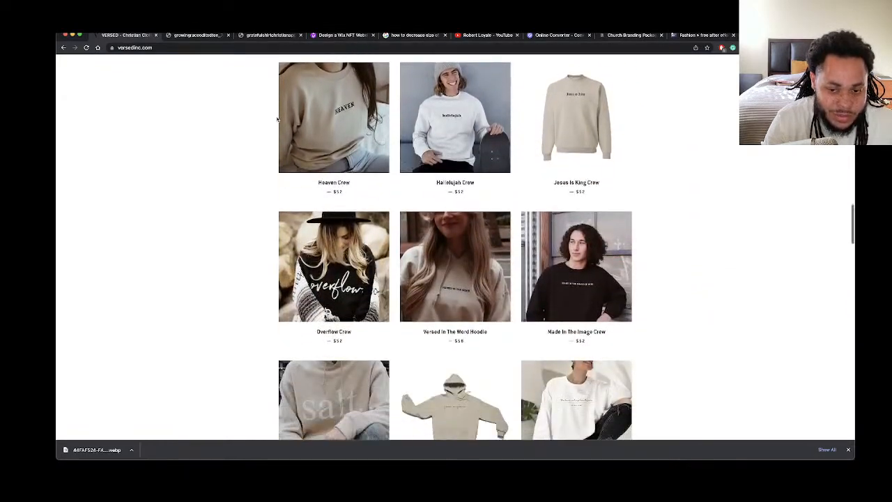
Close the two shirt image tabs and the YouTube channel tab, keeping the Versed homepage open
left_click(227, 35)
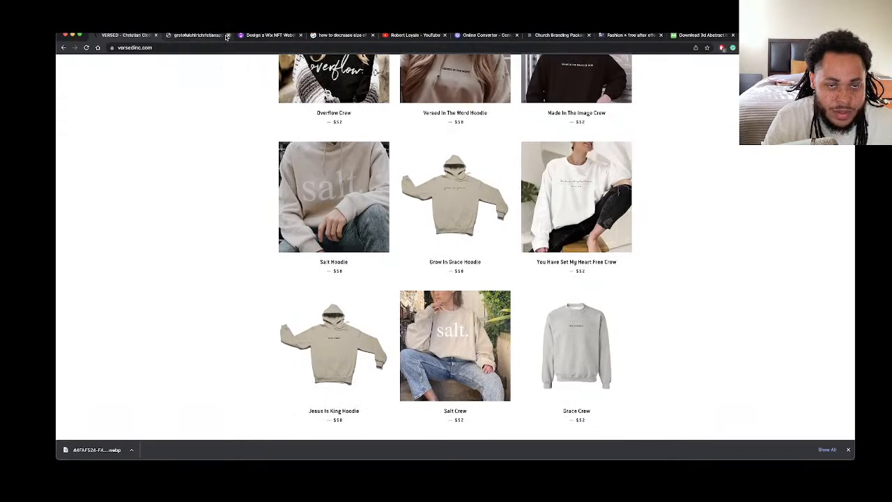
left_click(227, 34)
left_click(372, 34)
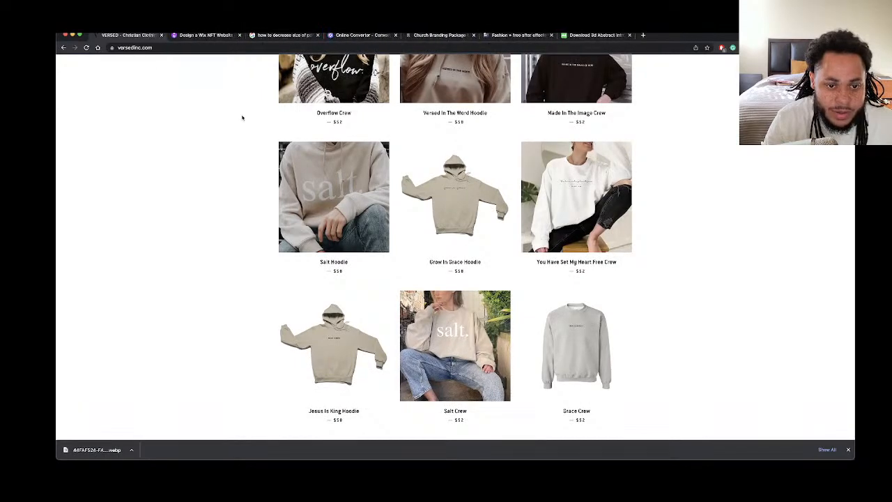
Examine the remaining product listings on the Versed homepage, including the tees, and return to the About Us section
scroll(243, 117, "up", 3)
scroll(243, 117, "down", 3)
scroll(242, 117, "down", 6)
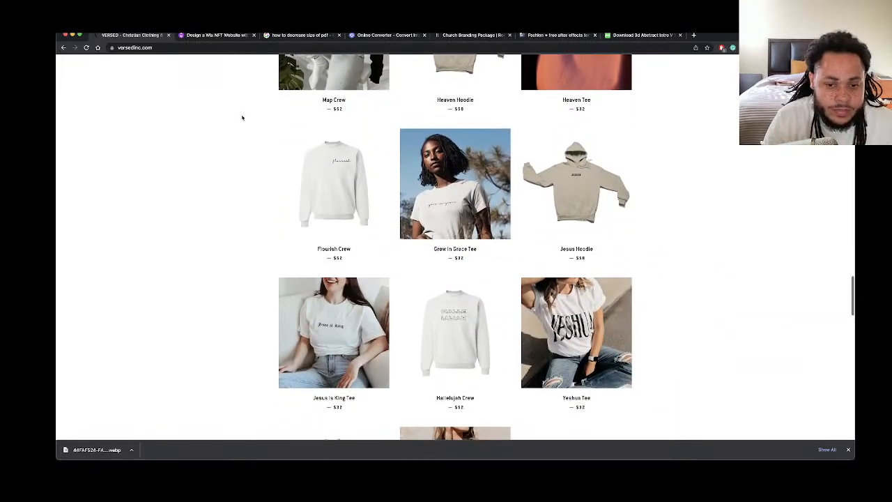
scroll(242, 117, "down", 10)
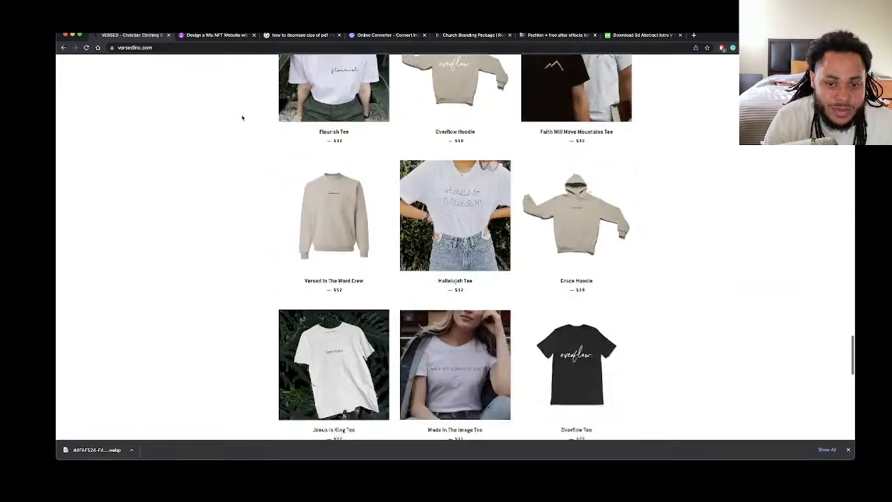
scroll(243, 117, "down", 10)
scroll(243, 117, "up", 15)
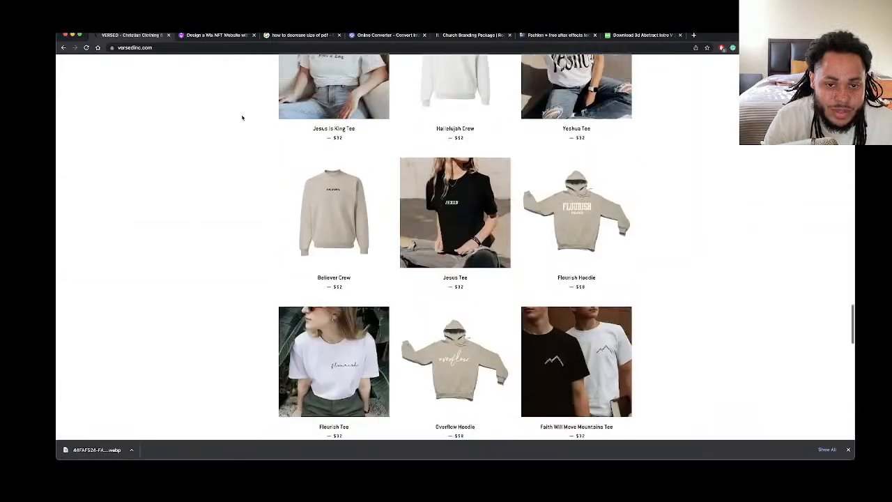
scroll(242, 117, "up", 15)
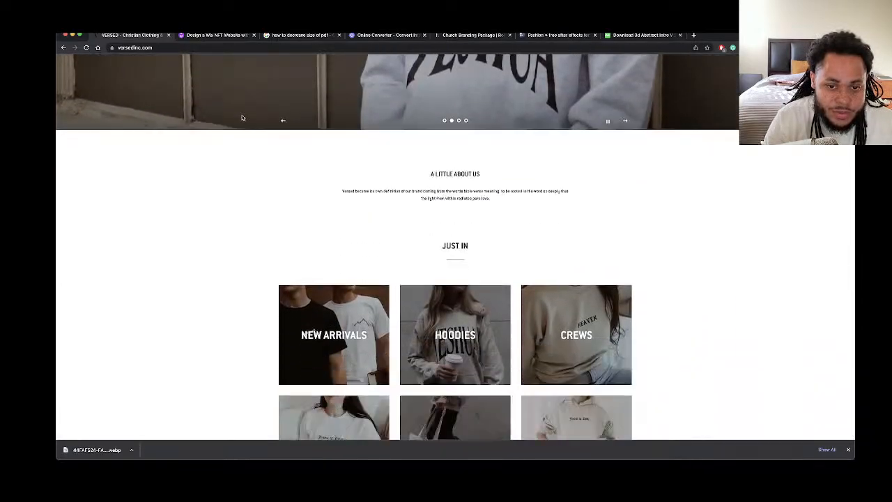
Review the layout of the Trending product grid again and go back to the Just In category tiles
scroll(242, 117, "down", 5)
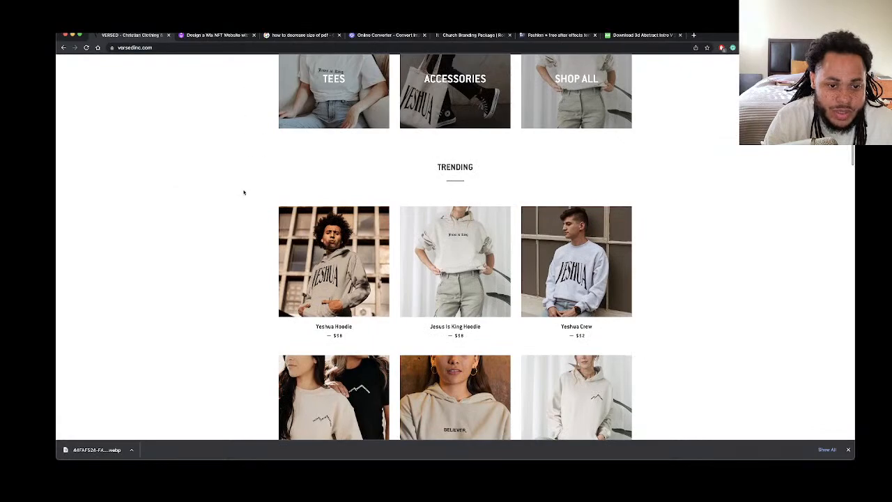
scroll(244, 193, "down", 6)
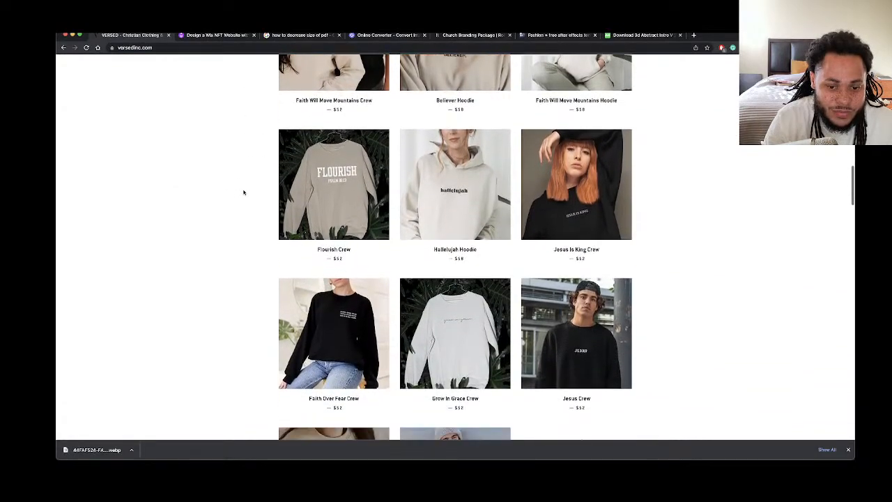
scroll(244, 193, "down", 5)
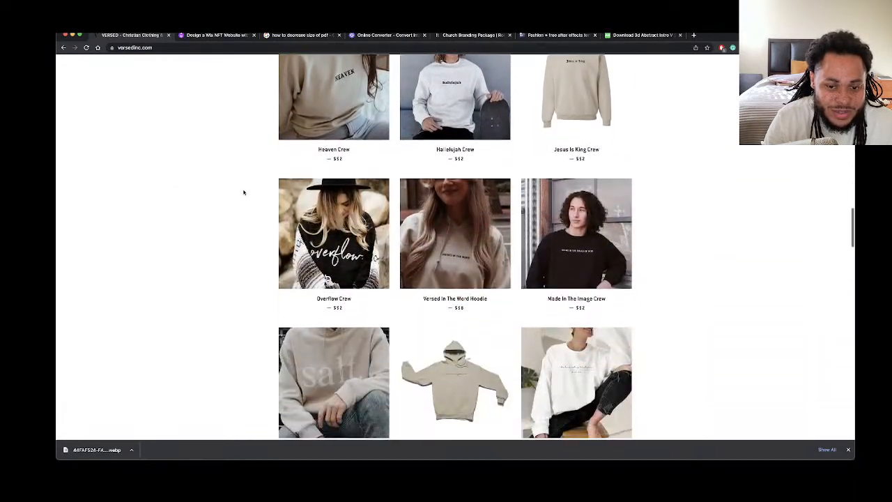
scroll(243, 193, "down", 4)
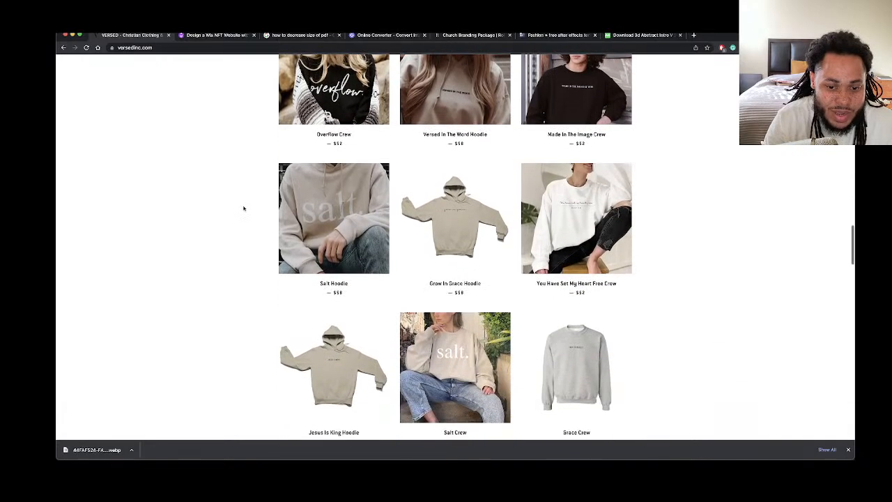
scroll(243, 208, "down", 4)
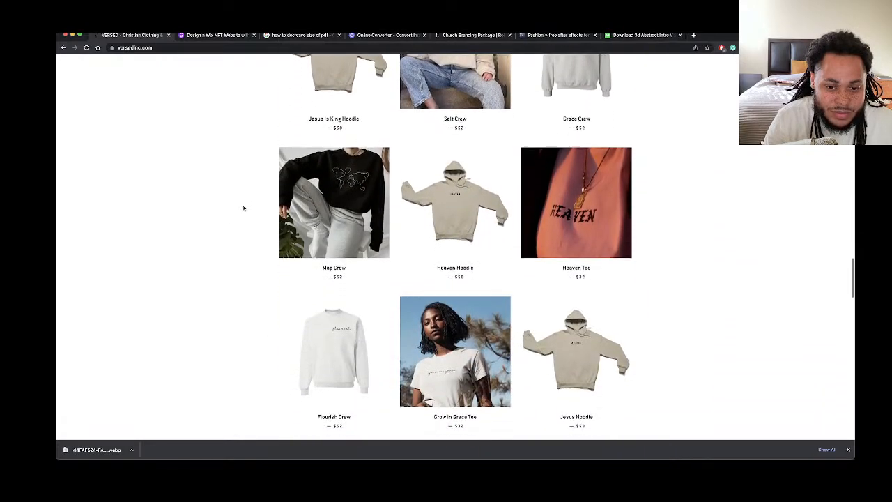
scroll(243, 208, "down", 4)
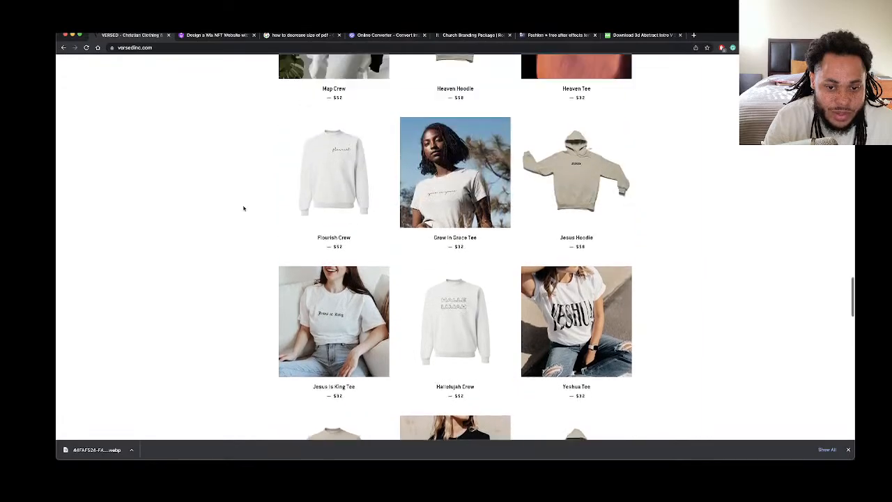
scroll(243, 207, "up", 15)
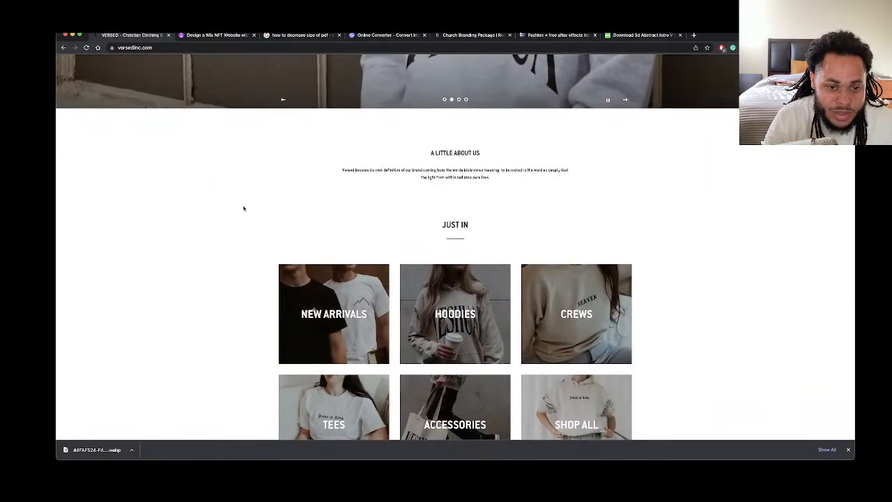
scroll(243, 208, "down", 1)
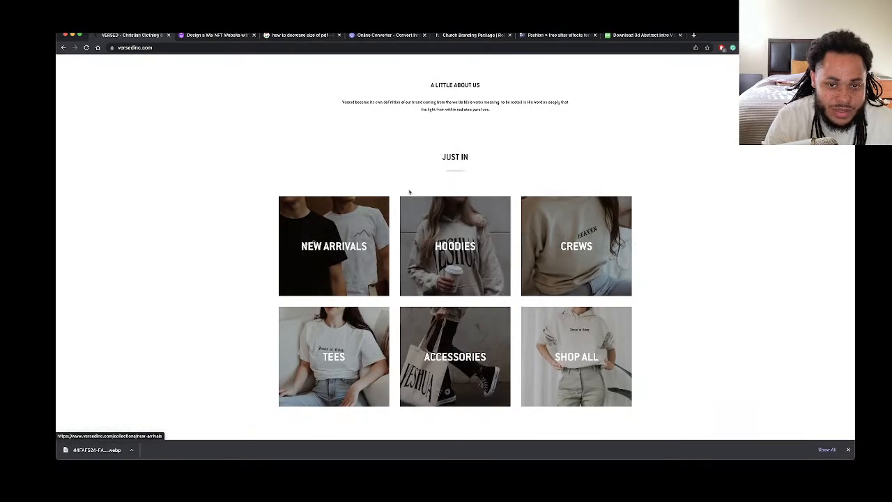
Open the Versed homepage's page source and look through its header code for the Shopify settings
right_click(202, 179)
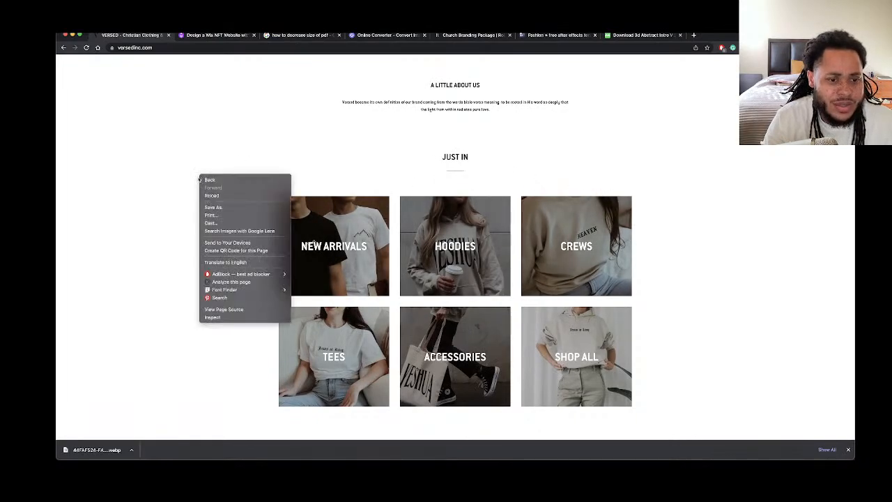
left_click(272, 310)
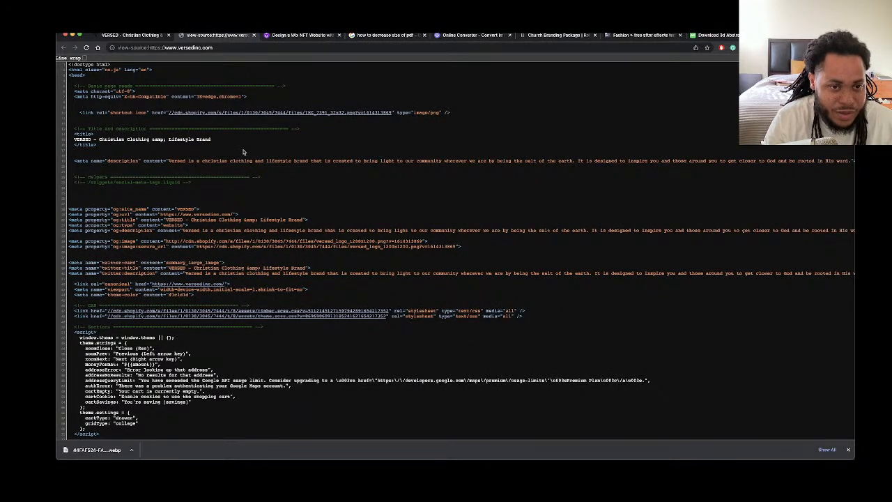
scroll(243, 152, "down", 3)
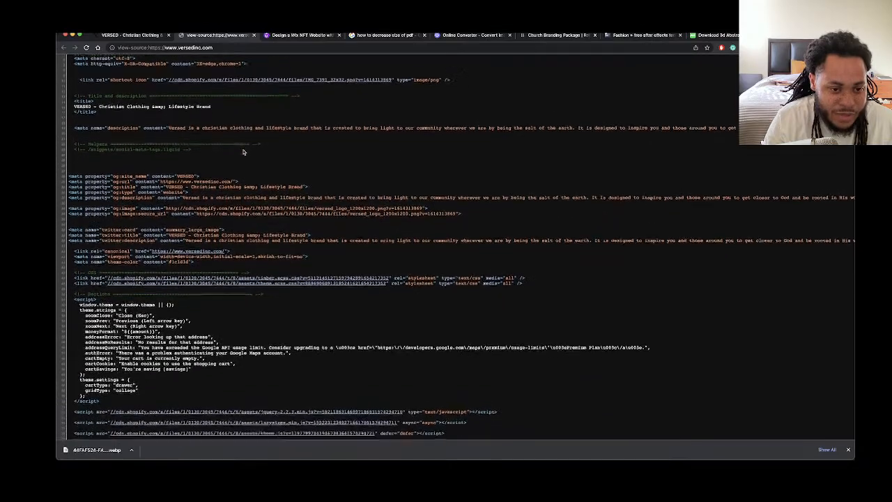
scroll(244, 152, "down", 3)
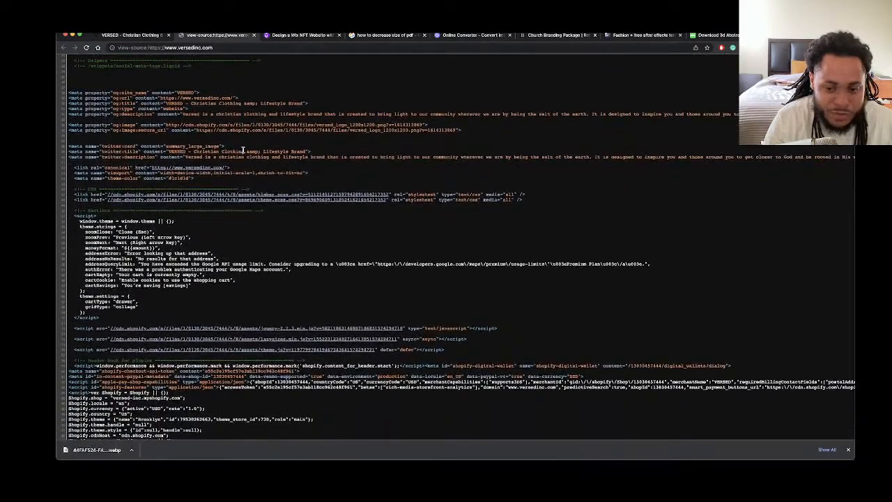
scroll(243, 152, "down", 1)
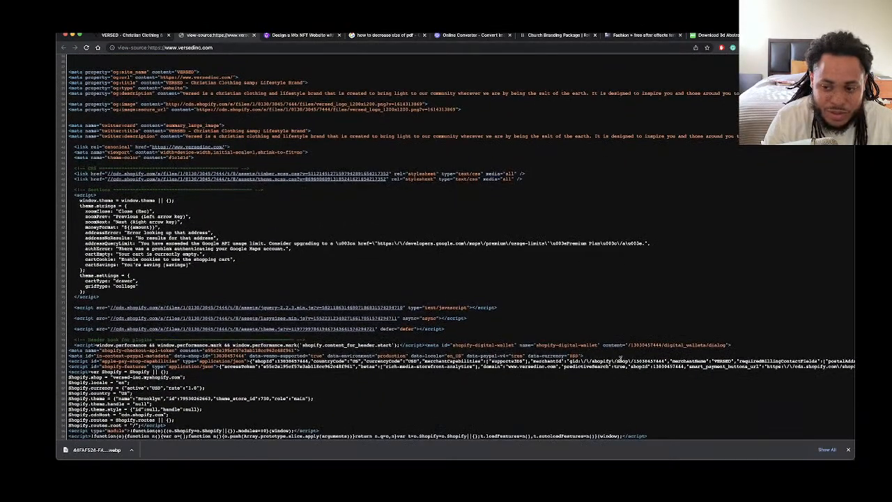
Locate the Shopify.theme line in the source code and highlight the theme name "Brooklyn"
left_click_drag(797, 372, 814, 368)
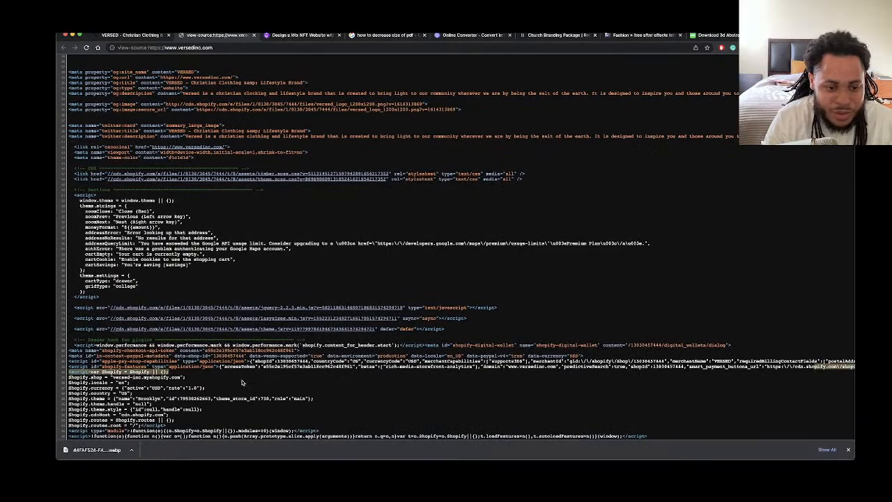
scroll(148, 377, "down", 2)
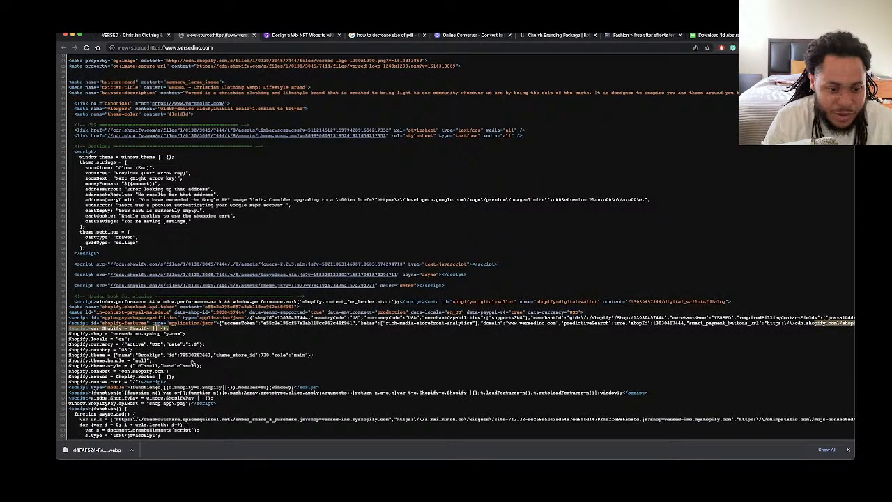
mouse_move(216, 356)
left_mouse_down()
mouse_move(245, 356)
mouse_move(216, 356)
left_mouse_up()
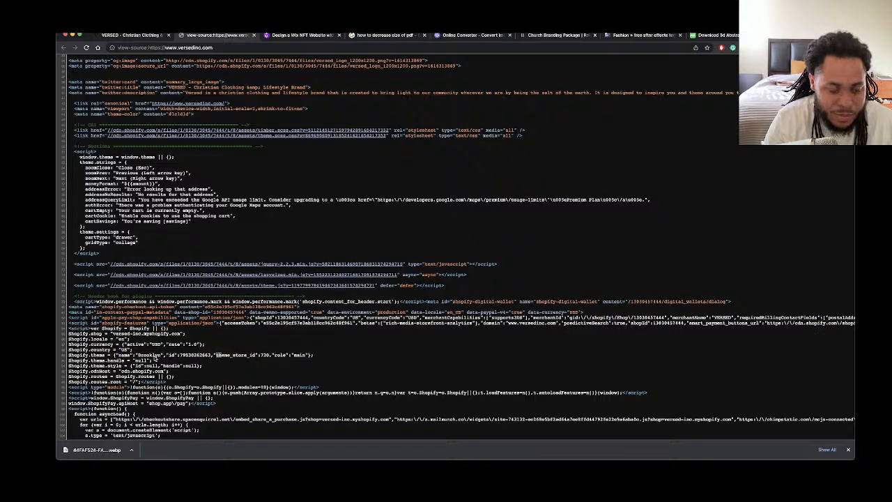
left_click_drag(135, 356, 163, 358)
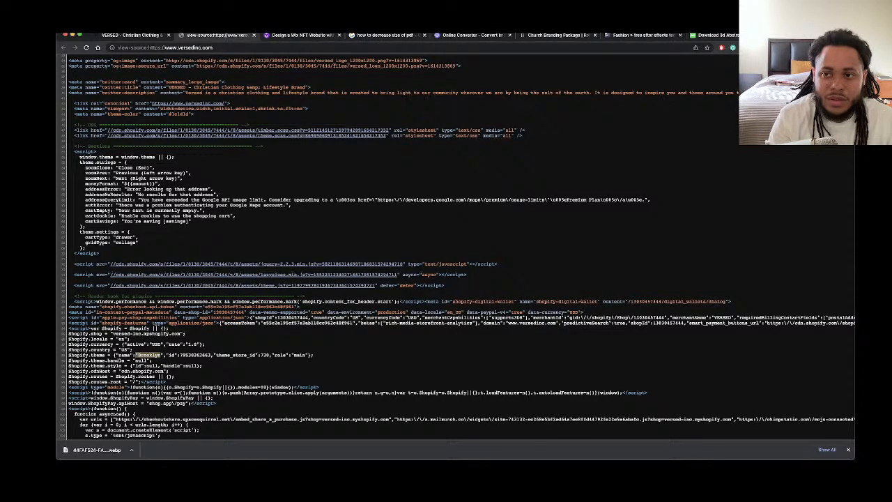
Search Google in a new tab for "brooklyn shopify theme" and open the Brooklyn Theme - Classic page from Shopify's theme store
key("super+t")
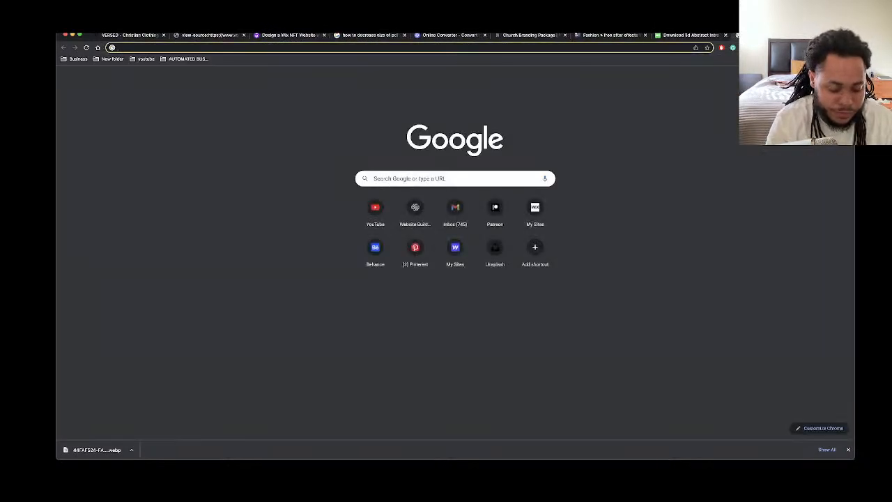
type("brookly")
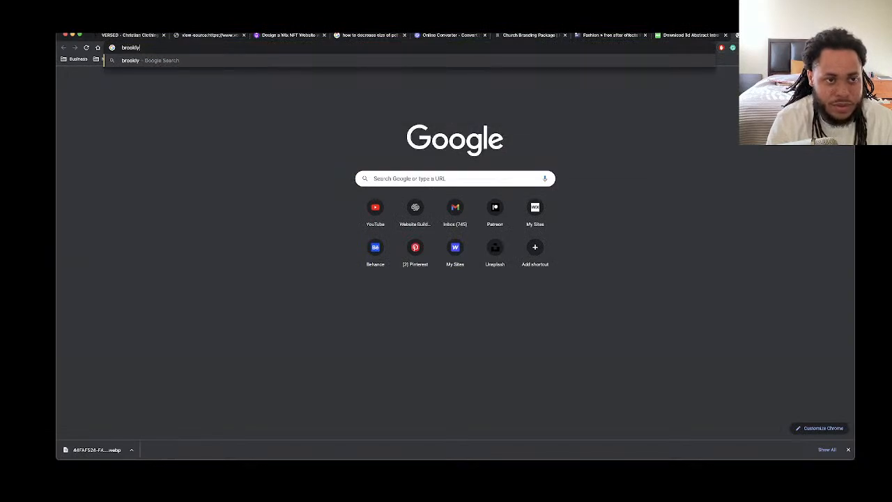
type("n shopify")
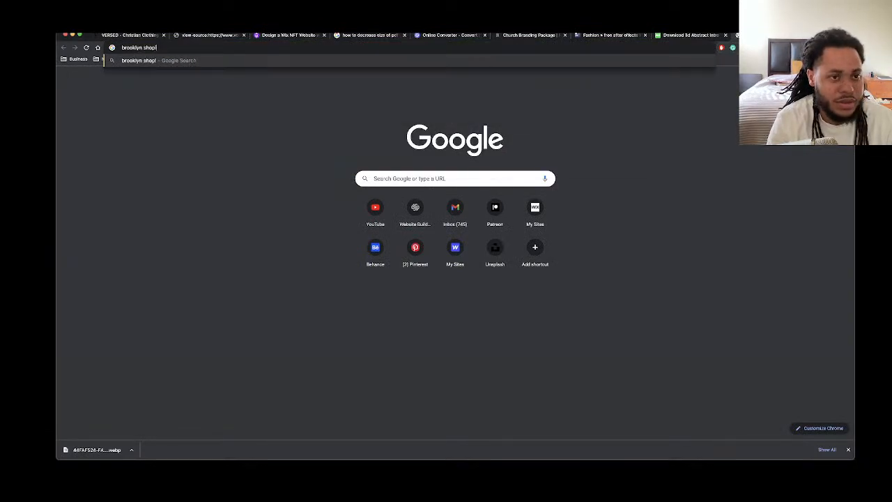
type(" theme")
key("Return")
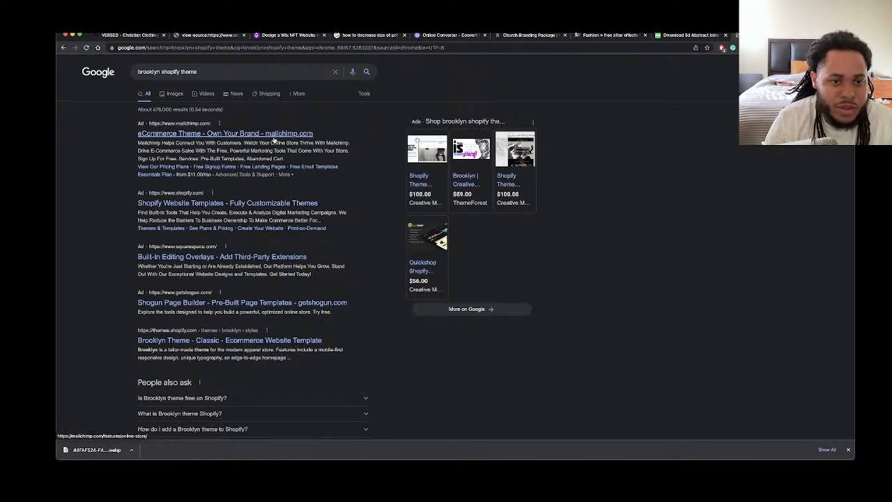
scroll(265, 196, "down", 1)
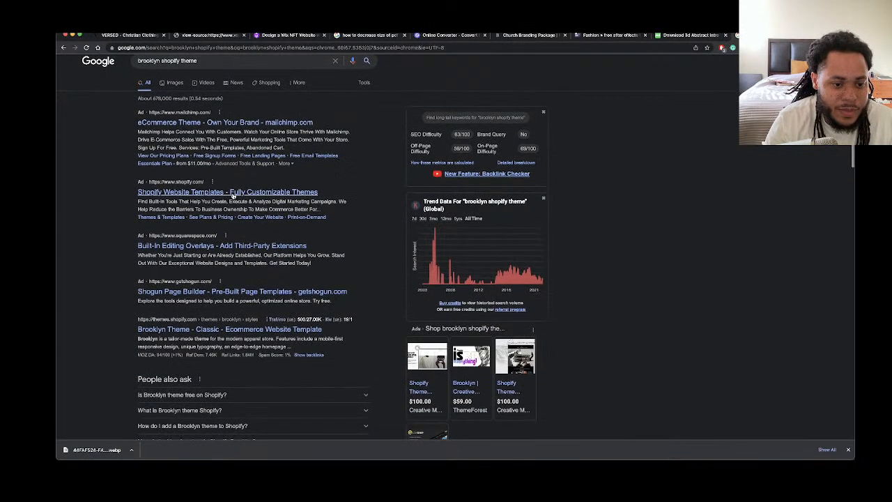
left_click(209, 330)
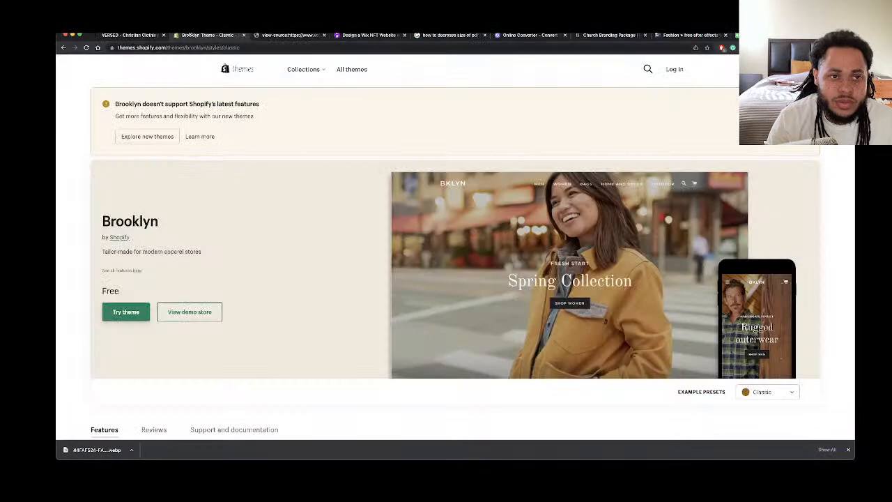
Open the Brooklyn theme's demo store and look through its homepage down to the newsletter section and footer
left_click(203, 316)
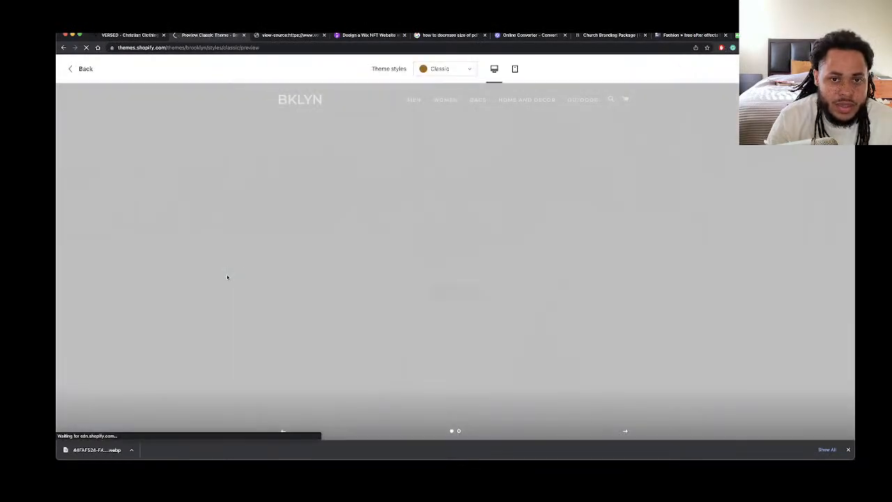
scroll(226, 277, "down", 5)
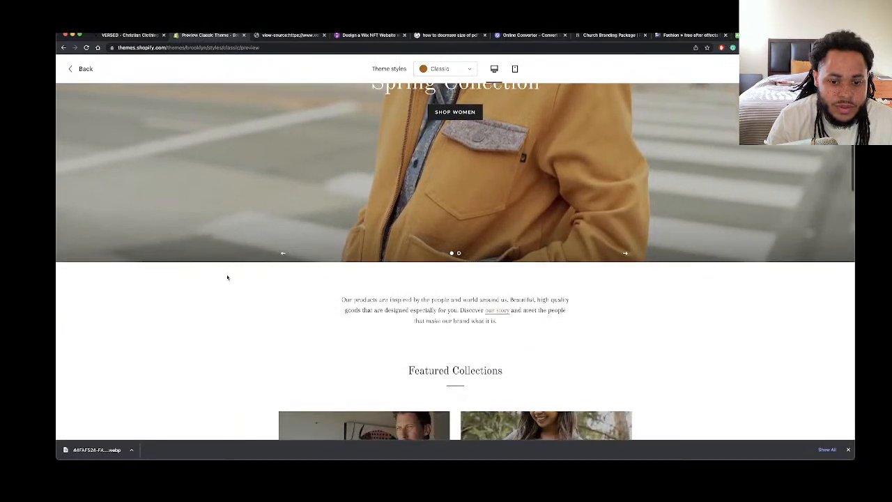
scroll(227, 277, "down", 10)
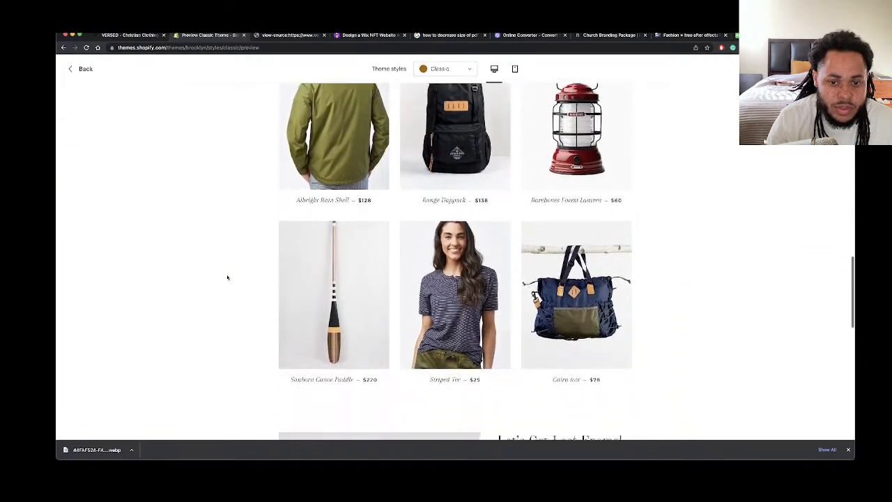
scroll(227, 277, "down", 5)
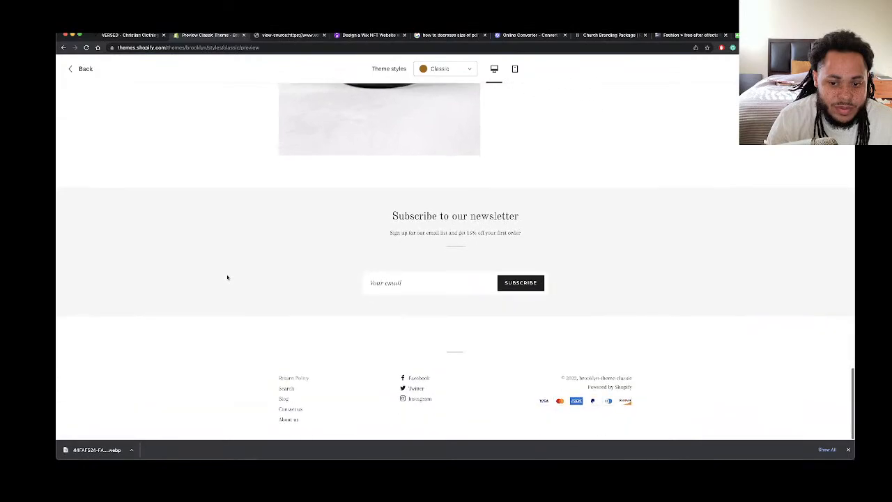
Return to the Versed homepage and compare its product grid, newsletter section and footer with the Brooklyn demo
left_click(128, 35)
scroll(238, 145, "down", 10)
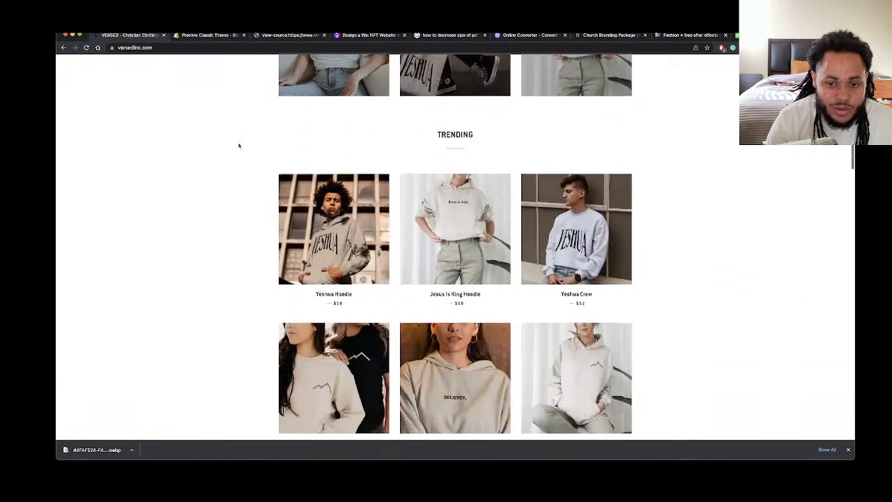
scroll(238, 145, "down", 15)
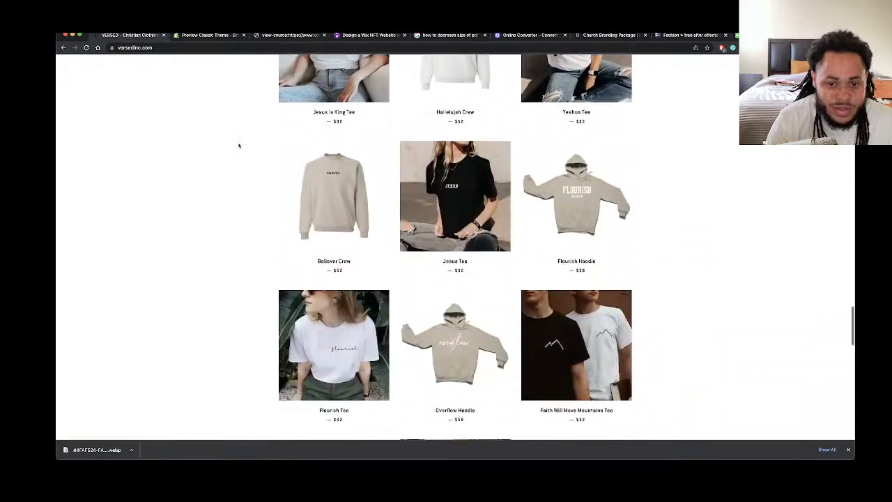
scroll(238, 145, "down", 10)
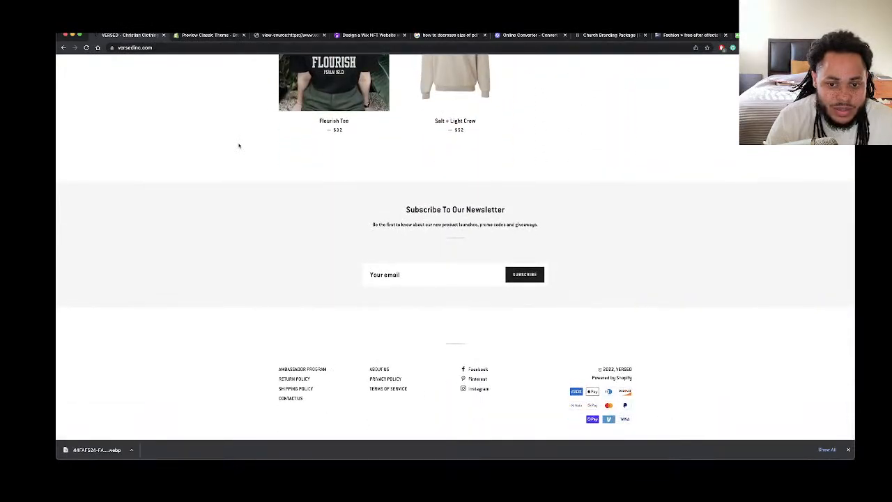
Examine the Brooklyn demo's newsletter, featured mug and Featured collection sections again, finishing at the Spring Collection hero banner
left_click(197, 35)
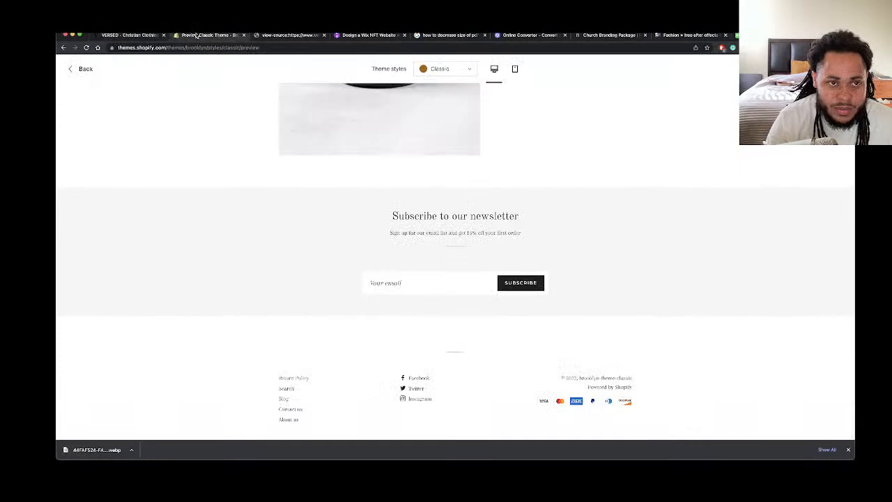
scroll(396, 174, "up", 4)
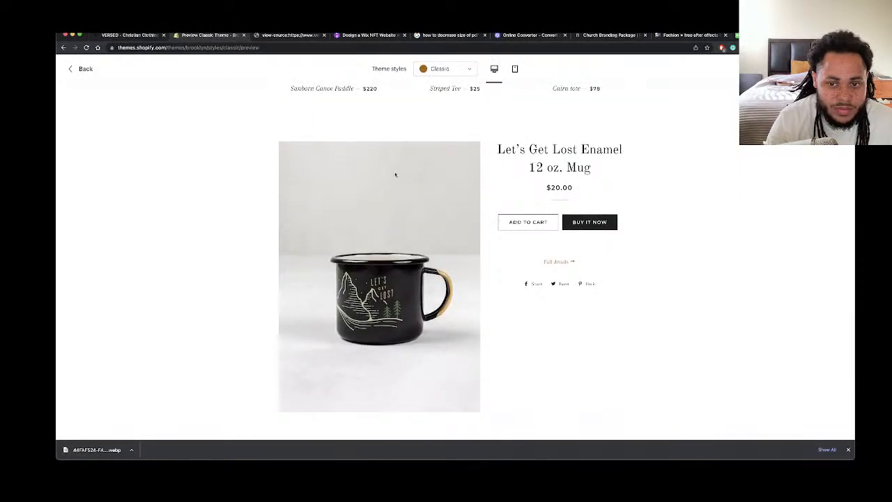
scroll(460, 175, "up", 2)
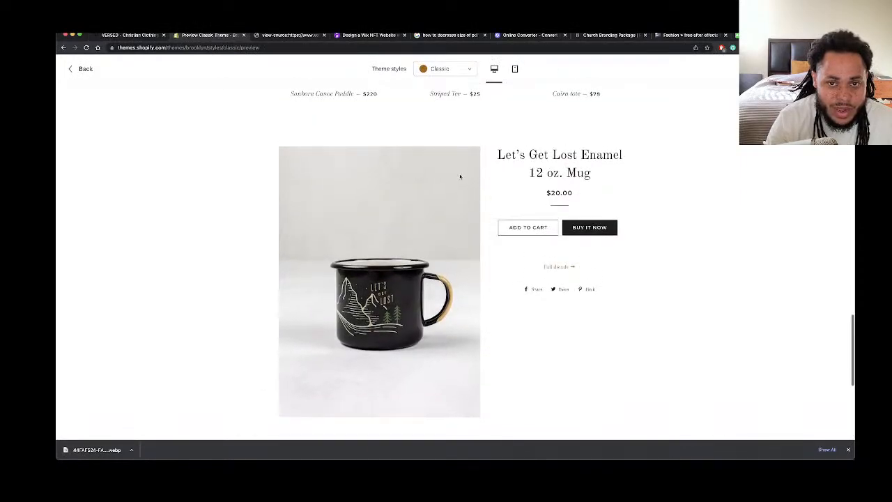
scroll(460, 176, "up", 8)
scroll(460, 176, "down", 4)
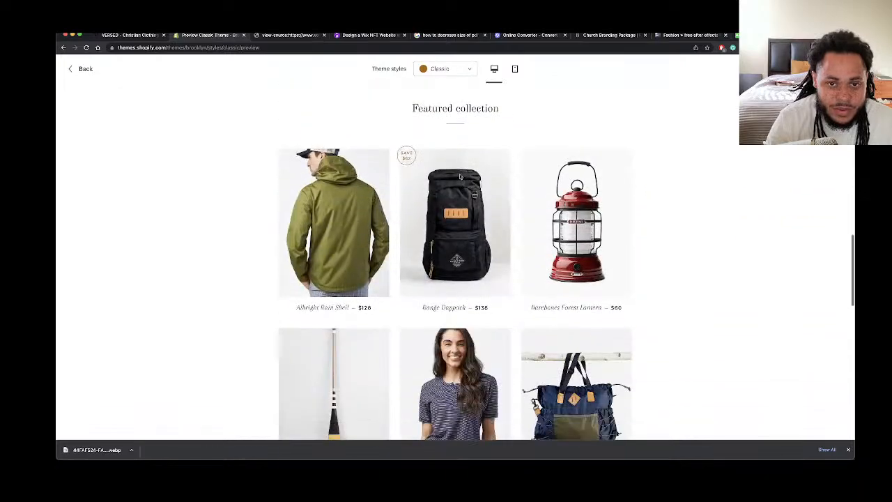
scroll(460, 176, "down", 4)
scroll(217, 173, "up", 1)
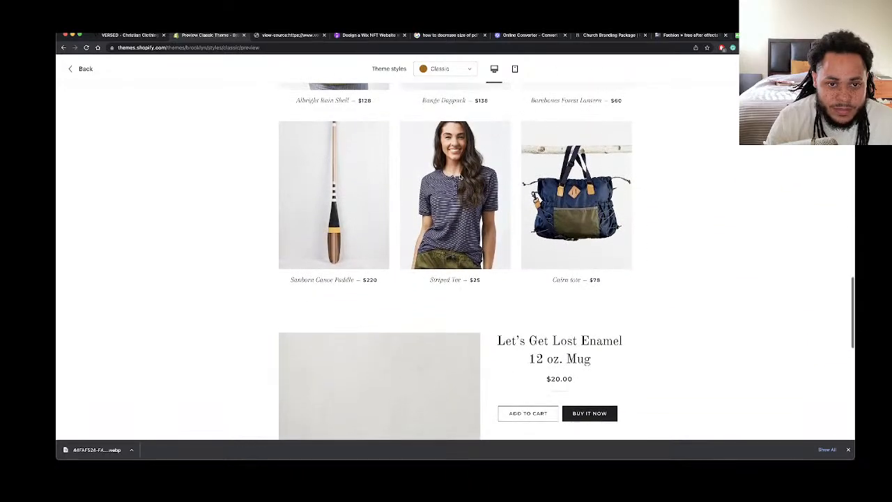
scroll(196, 169, "up", 5)
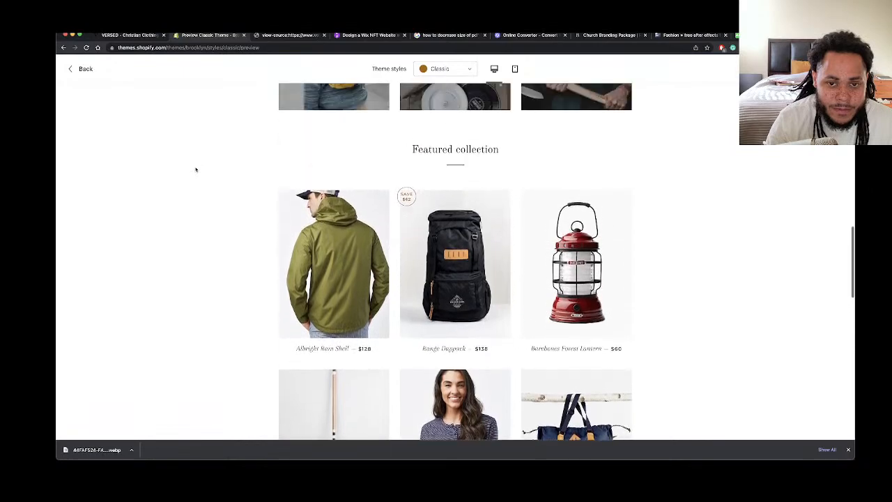
scroll(196, 170, "up", 10)
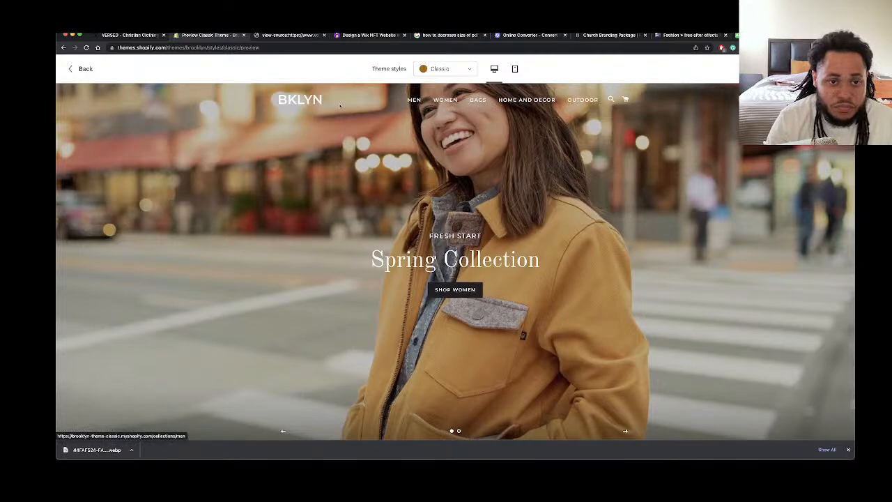
Check the Versed homepage once more, and return to the Brooklyn demo to review its hero banner and intro text
left_click(126, 35)
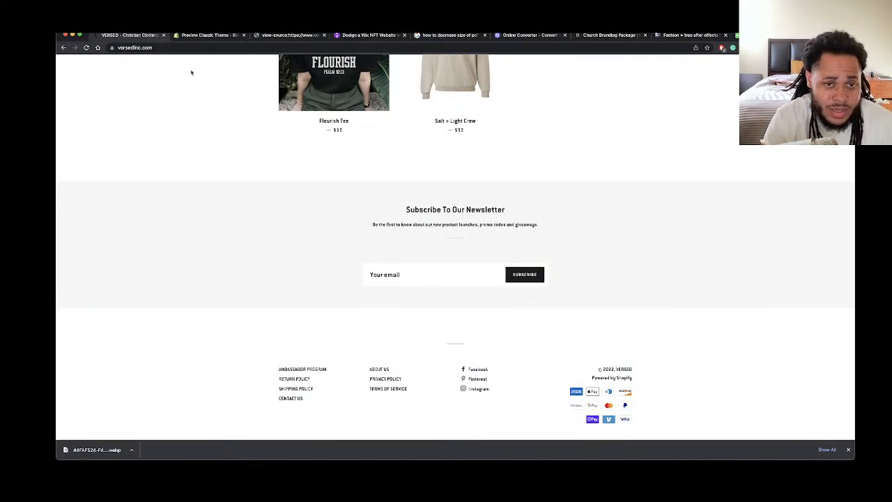
left_click(208, 35)
scroll(216, 86, "down", 3)
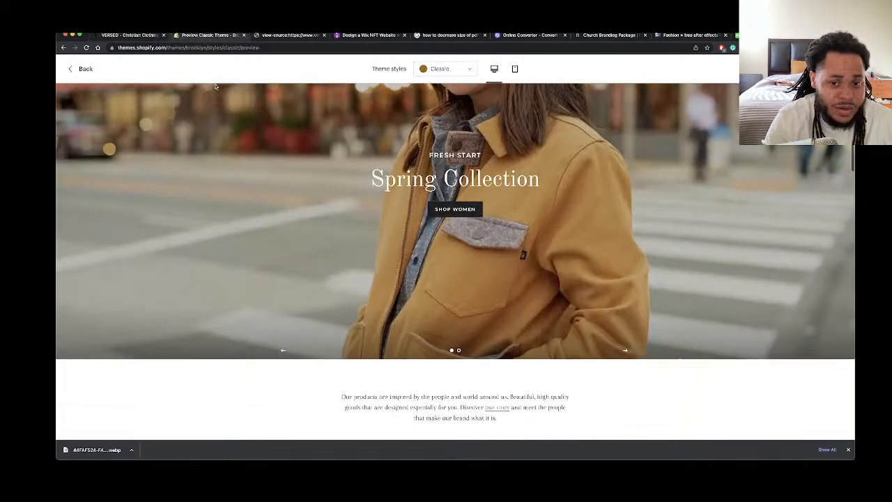
scroll(216, 86, "up", 3)
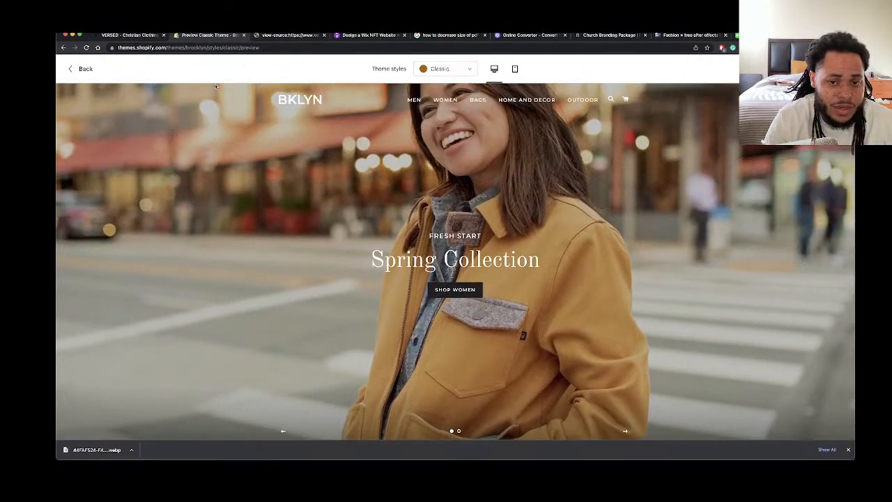
scroll(216, 87, "down", 2)
scroll(216, 86, "up", 2)
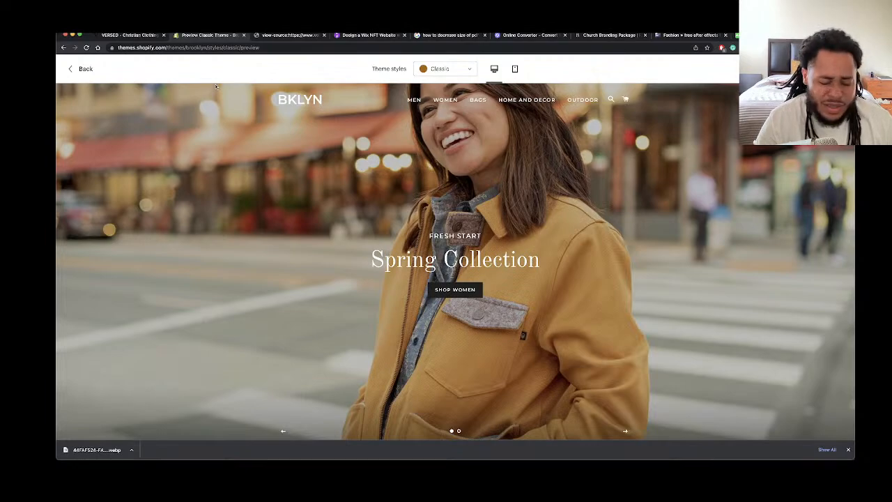
Go to the AliExpress website and dismiss the notification request and the welcome coupon pop-up
left_click(218, 47)
type("ale")
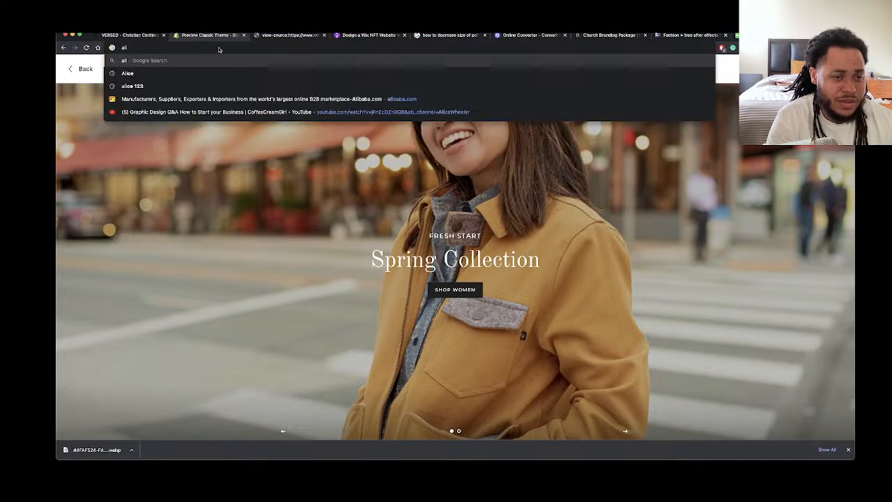
type("express.c")
key("Return")
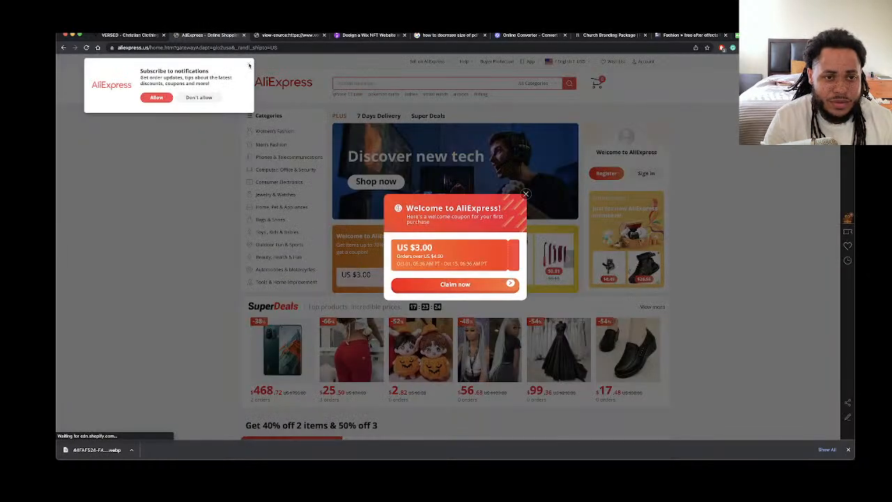
left_click(248, 65)
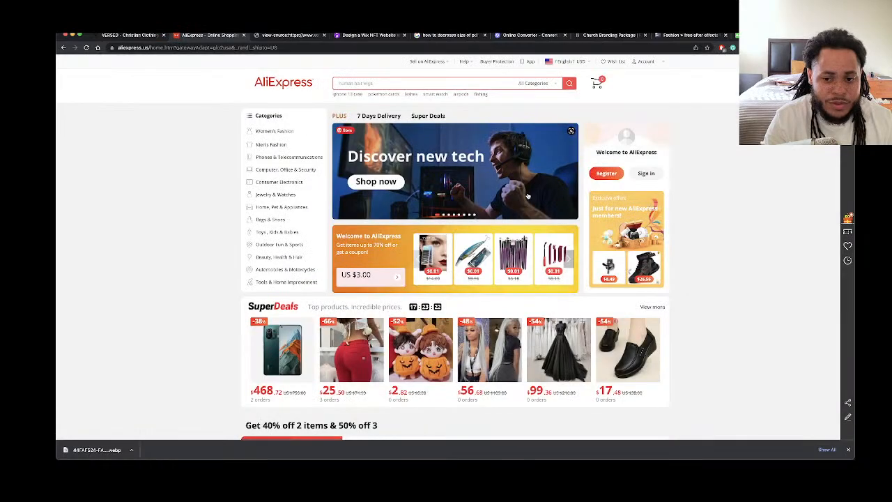
left_click(526, 194)
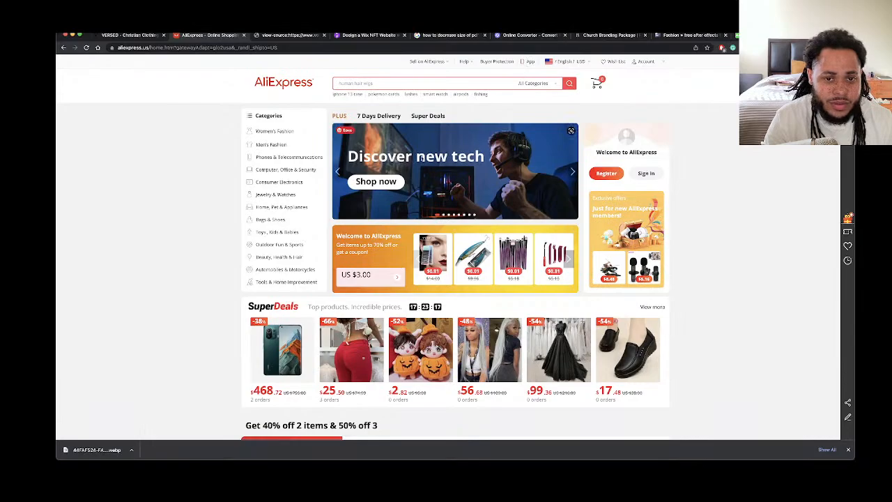
Look through the AliExpress homepage's SuperDeals, discount sections and product listings
scroll(528, 148, "down", 5)
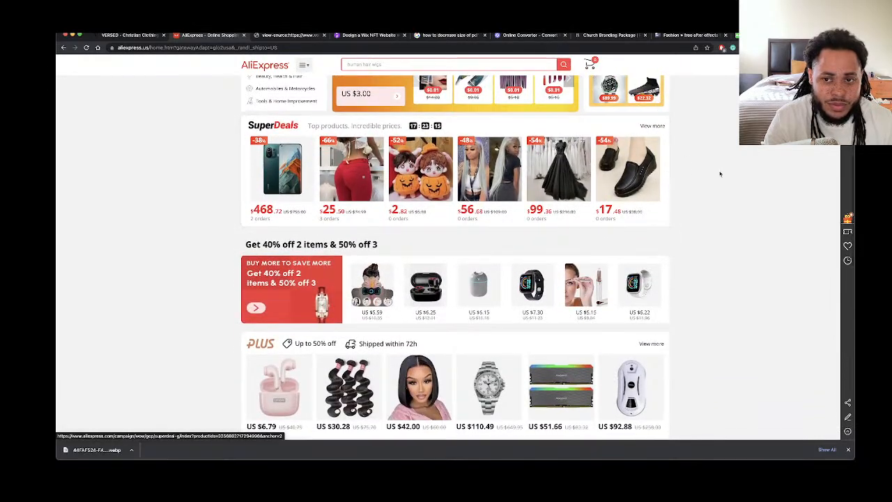
scroll(721, 174, "down", 15)
scroll(725, 173, "down", 5)
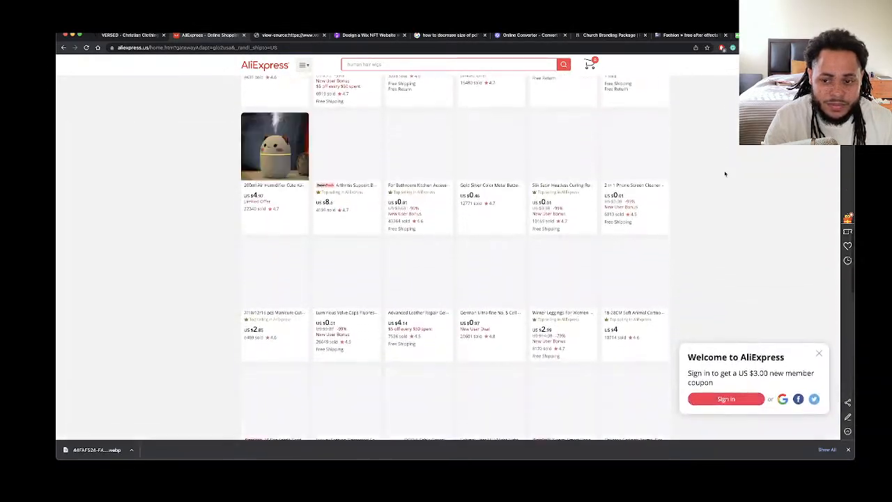
Search Google for "wix aliexpress"
left_click(364, 48)
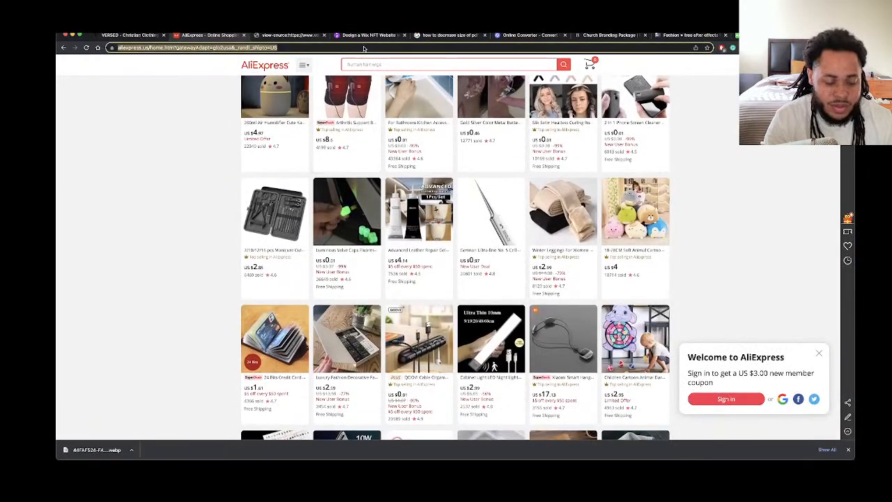
type("wix al")
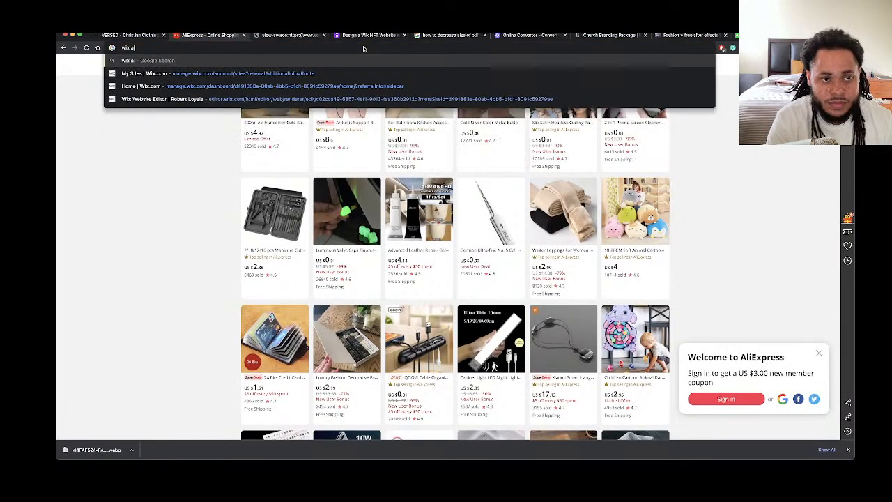
type("iexpress")
key("Return")
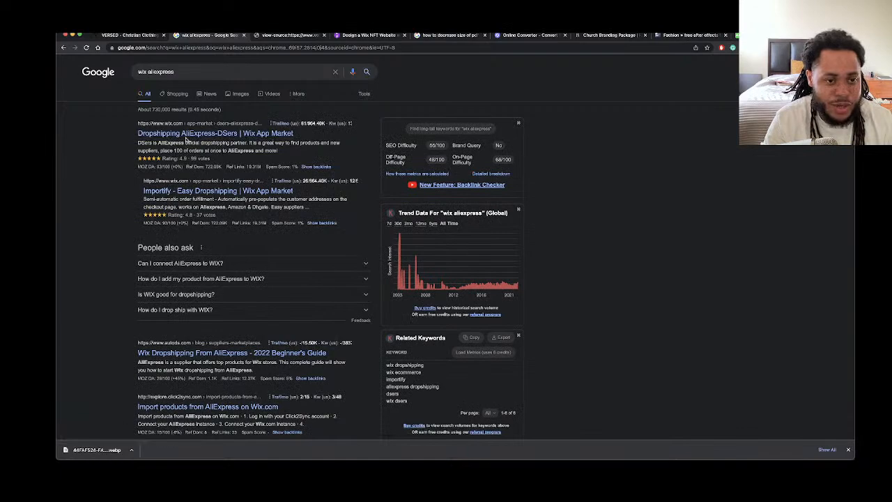
Search Google for "wix alibaba" and expand the related question "Does Wix work with Alibaba?"
double_click(162, 72)
type("a")
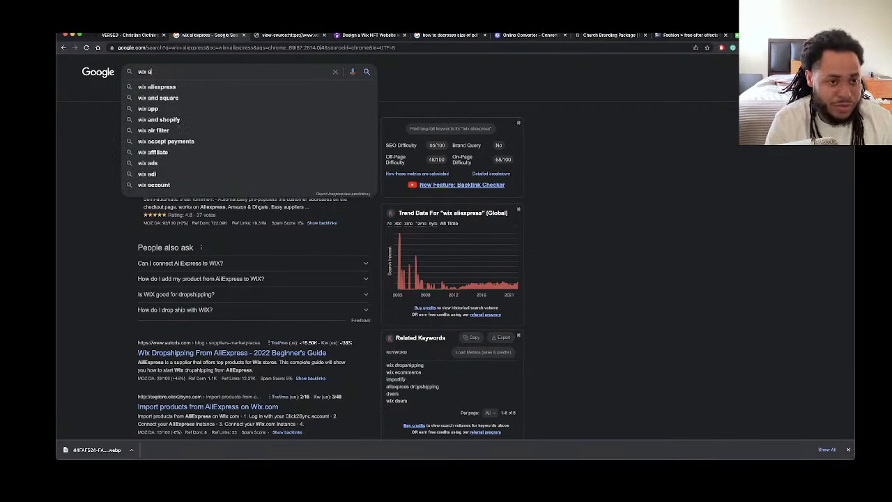
type("libaba")
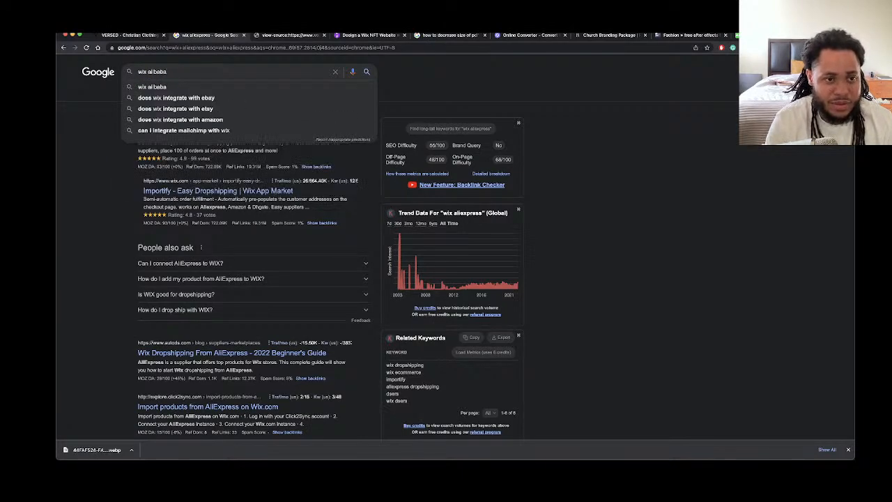
left_click(178, 88)
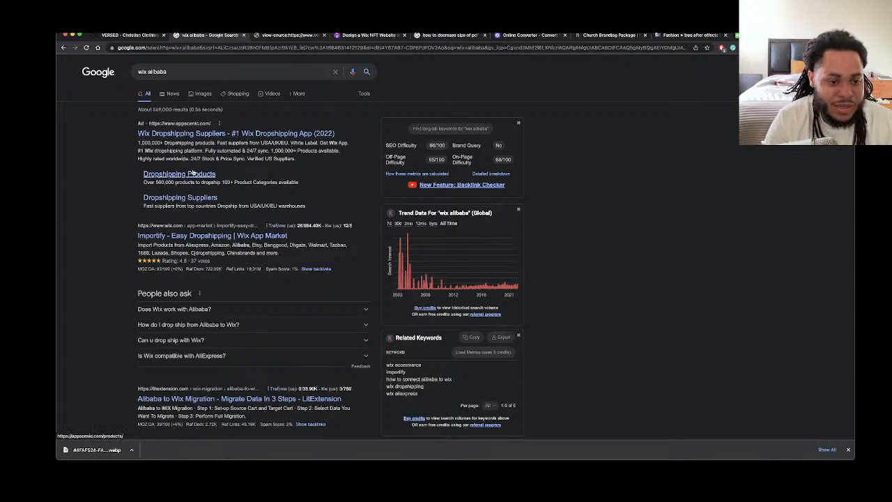
left_click(233, 310)
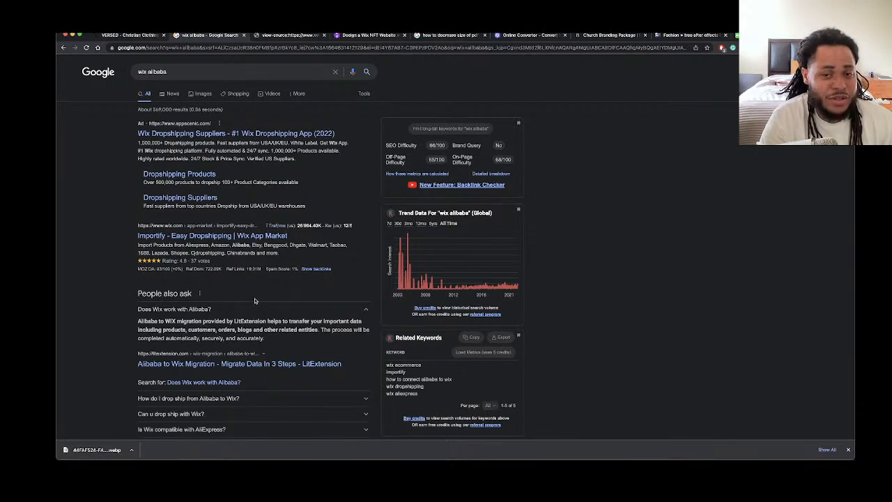
Go to robertloyale.com in place of the Google results and open the homepage's source code
left_click(299, 39)
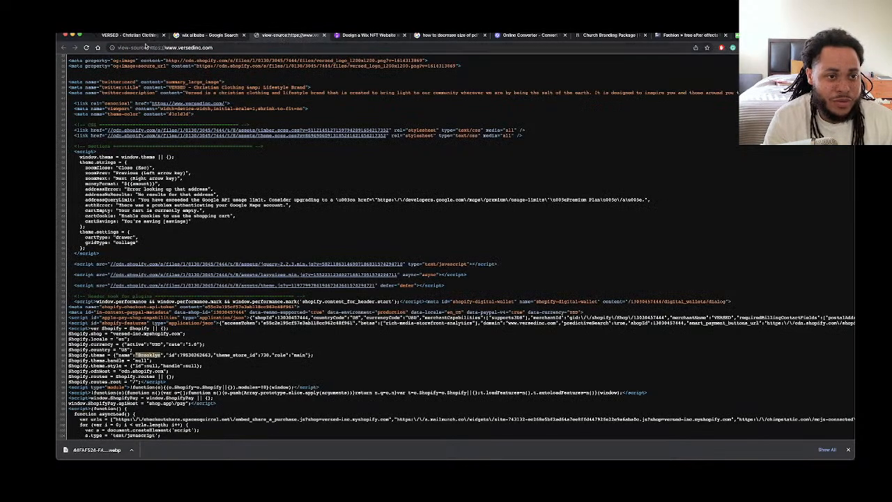
left_click(203, 37)
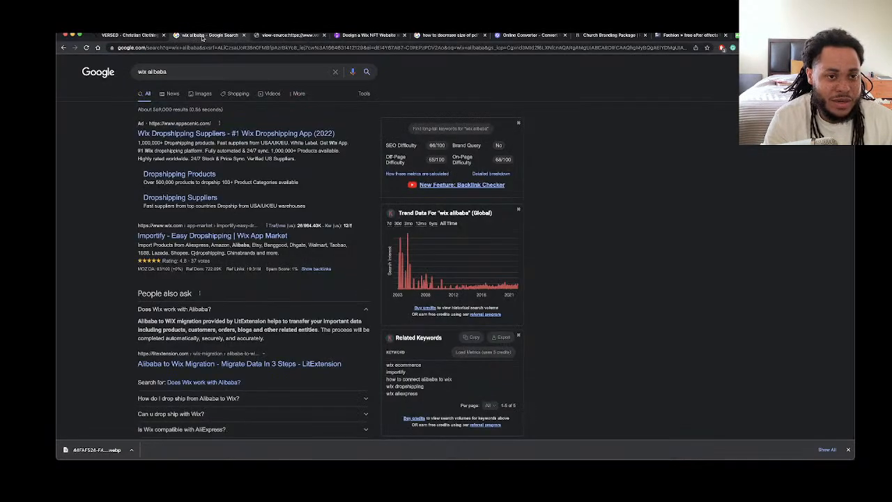
left_click(279, 47)
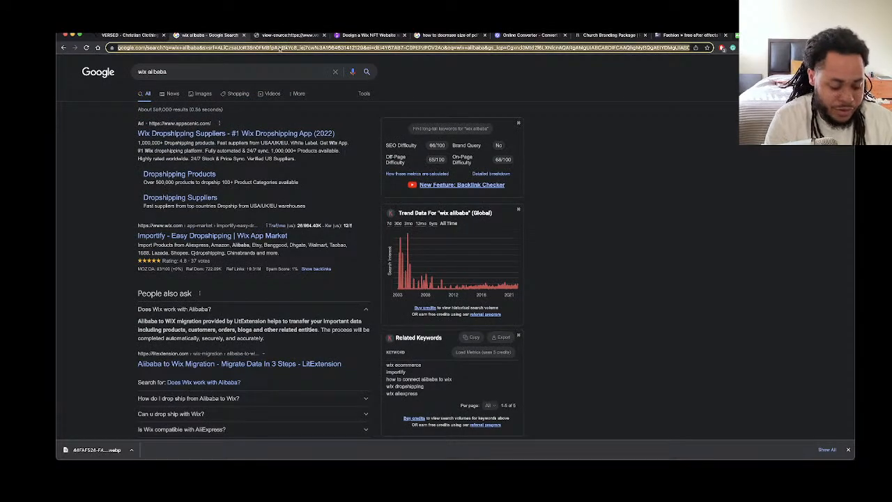
type("robertloyale.com")
key("Return")
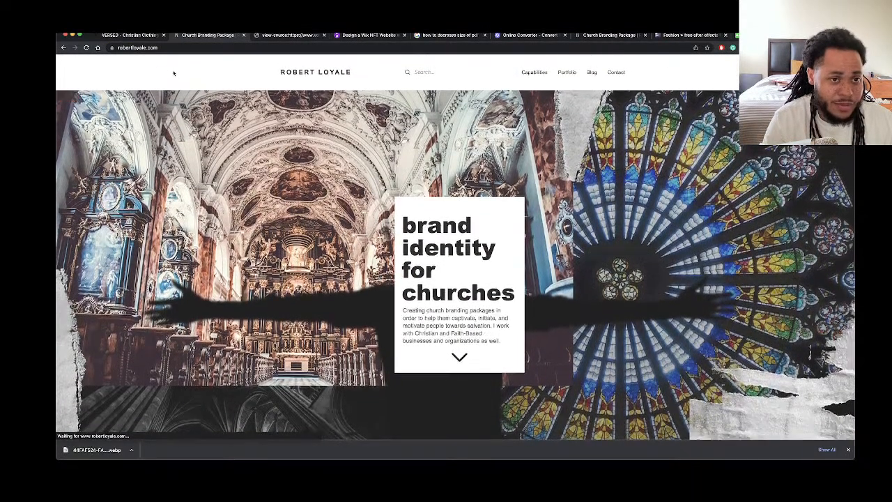
right_click(174, 71)
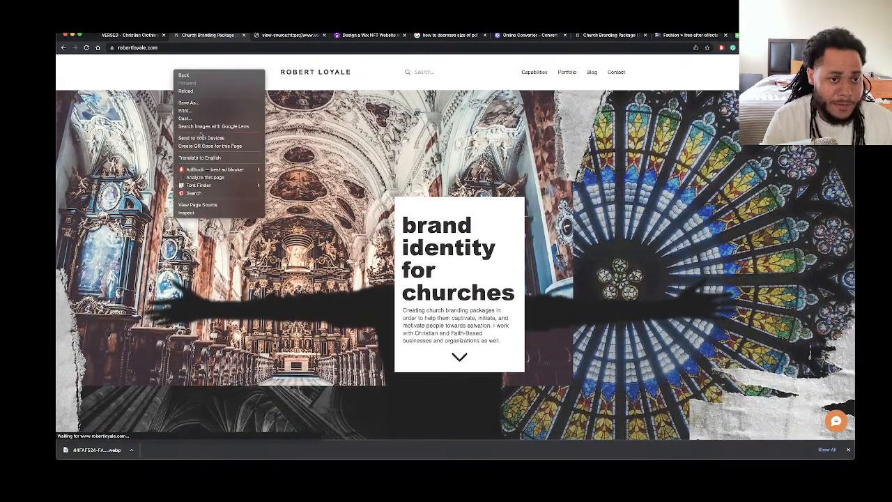
left_click(215, 206)
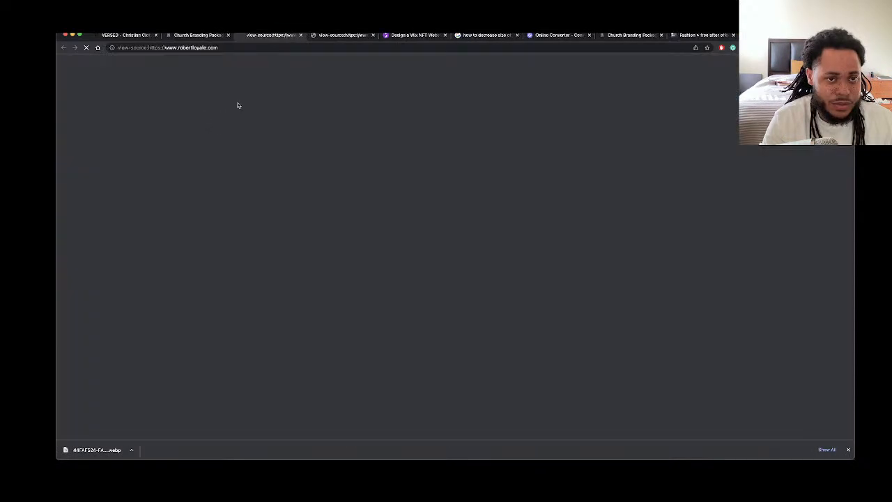
Look through the head section of the page source, covering its generator tag, Wix scripts, style links and meta tags
scroll(260, 129, "down", 2)
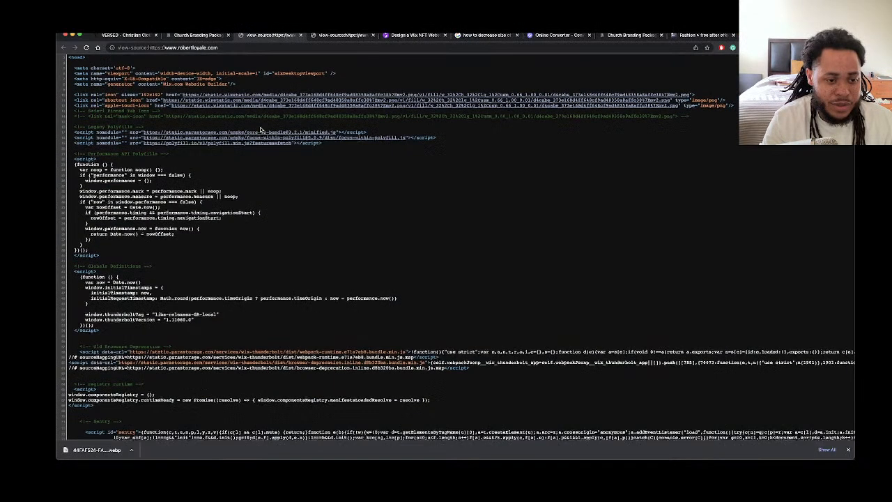
scroll(260, 127, "down", 6)
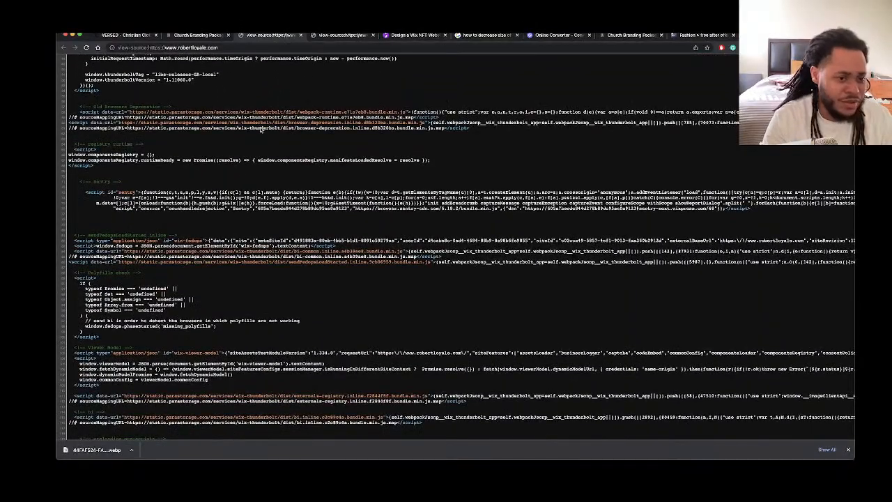
scroll(261, 130, "up", 7)
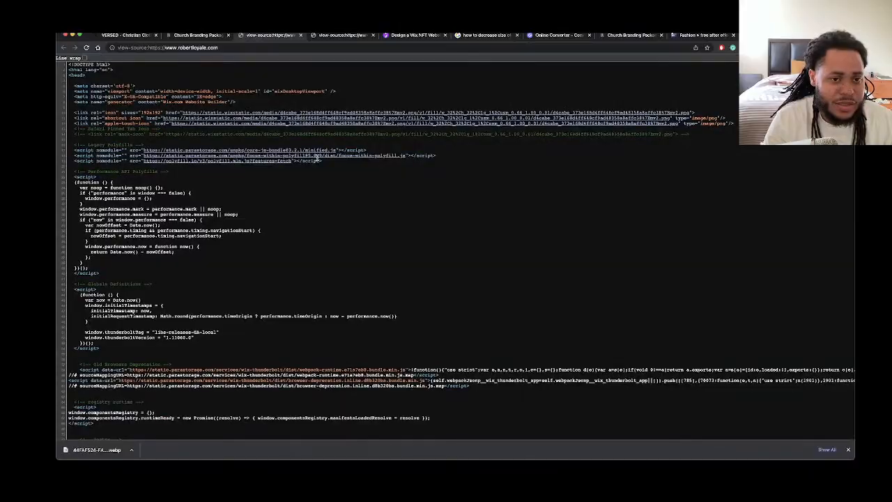
scroll(320, 159, "down", 8)
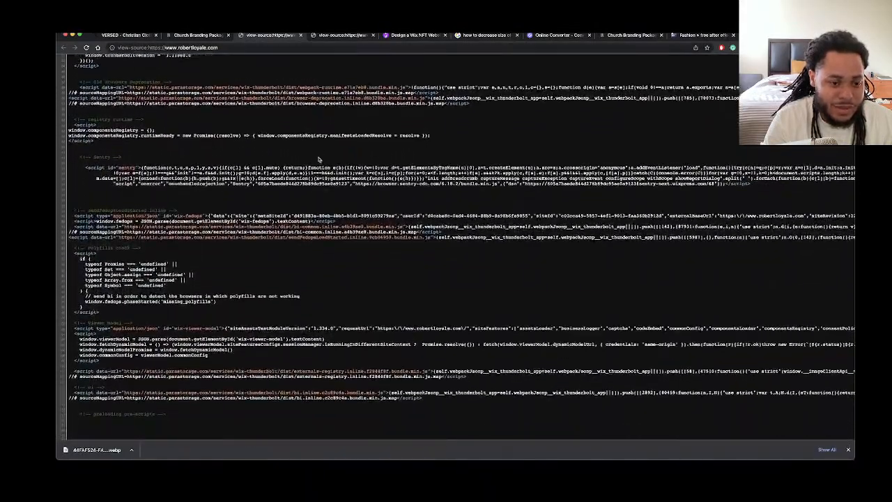
scroll(318, 160, "down", 8)
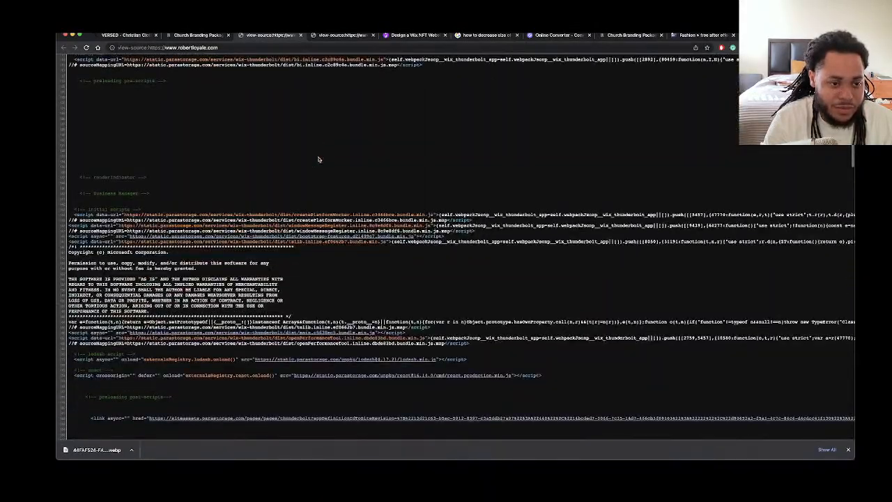
scroll(318, 160, "down", 9)
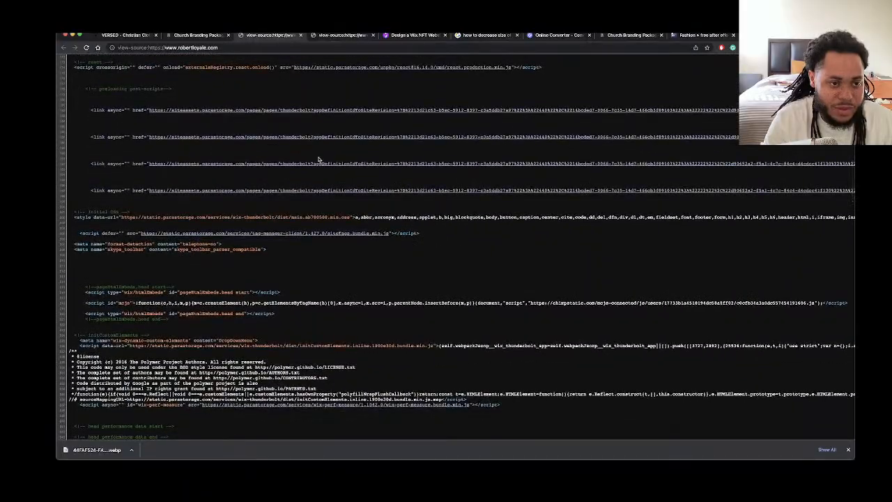
scroll(319, 158, "down", 5)
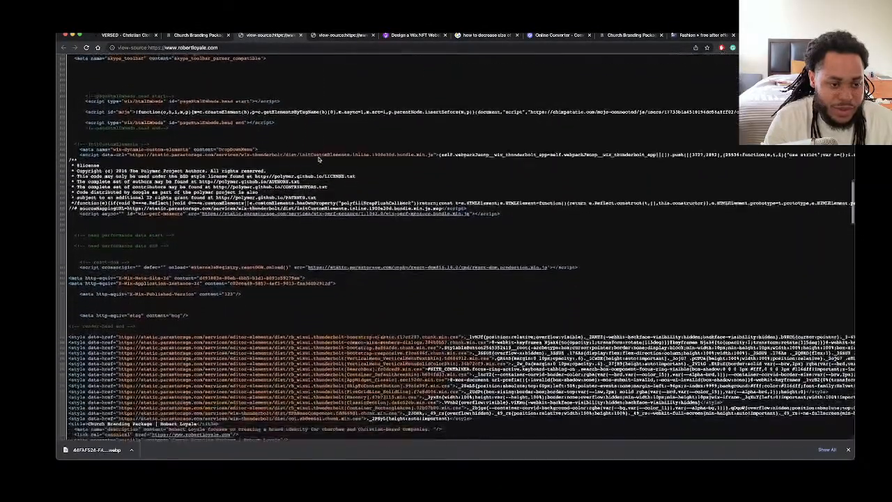
scroll(318, 159, "down", 8)
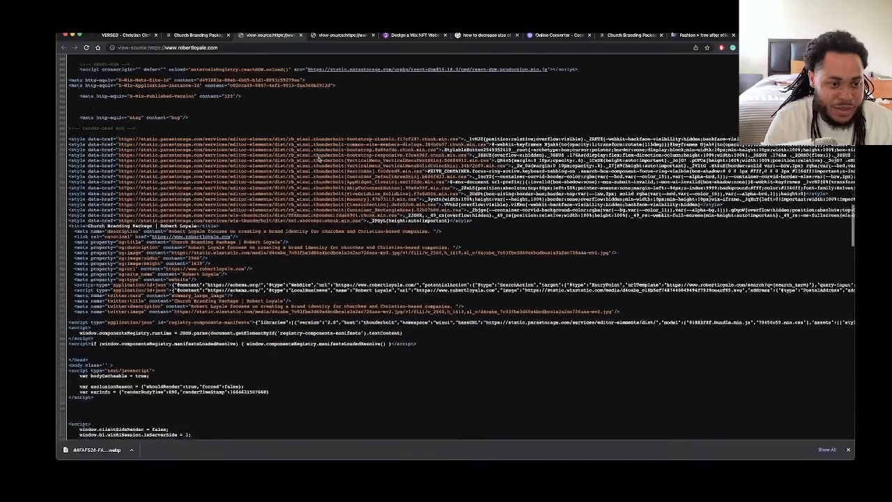
scroll(318, 159, "down", 3)
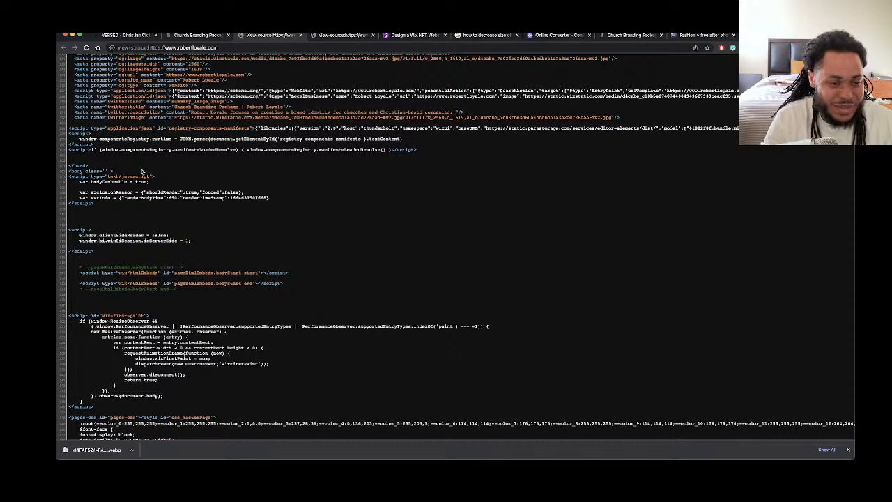
Examine the body of the page source, from the wix-first-paint script through the font-face declarations and page text to the closing tags
scroll(141, 171, "down", 2)
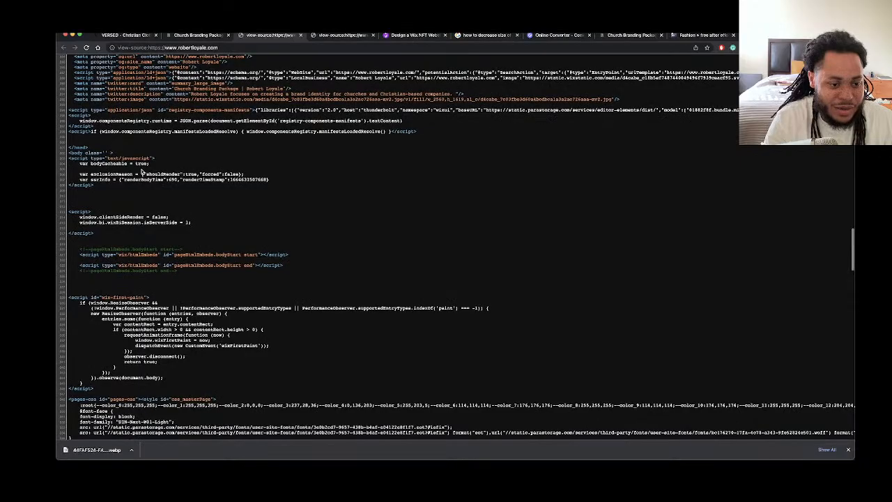
scroll(142, 171, "down", 5)
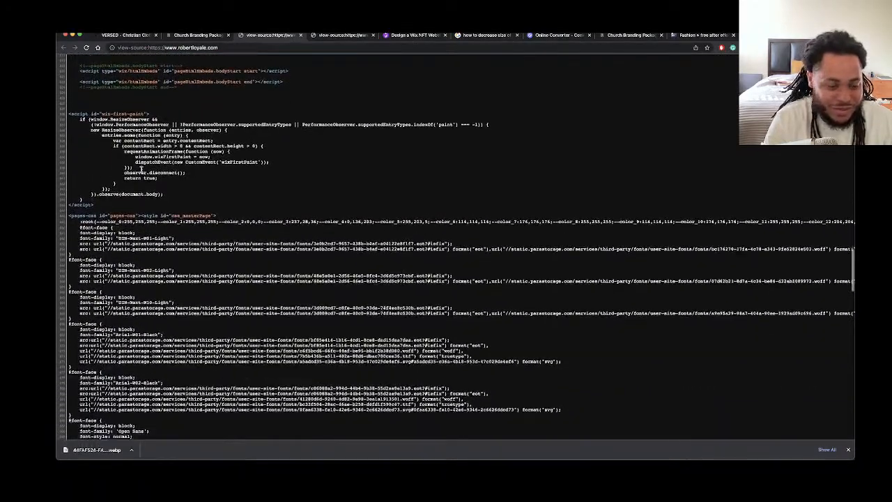
scroll(141, 170, "up", 6)
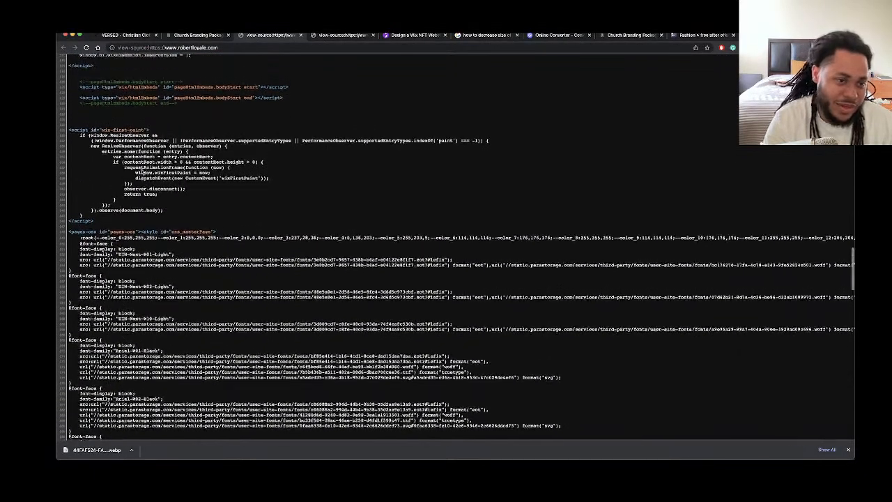
scroll(142, 170, "down", 9)
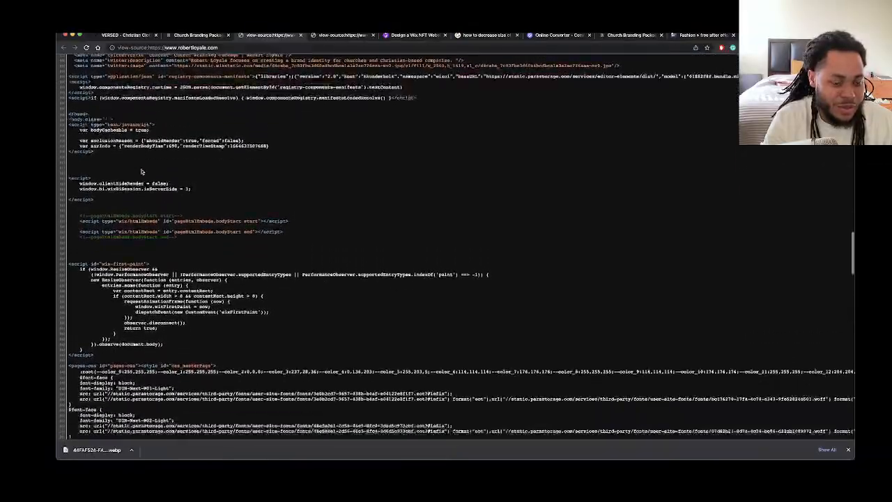
scroll(142, 171, "down", 10)
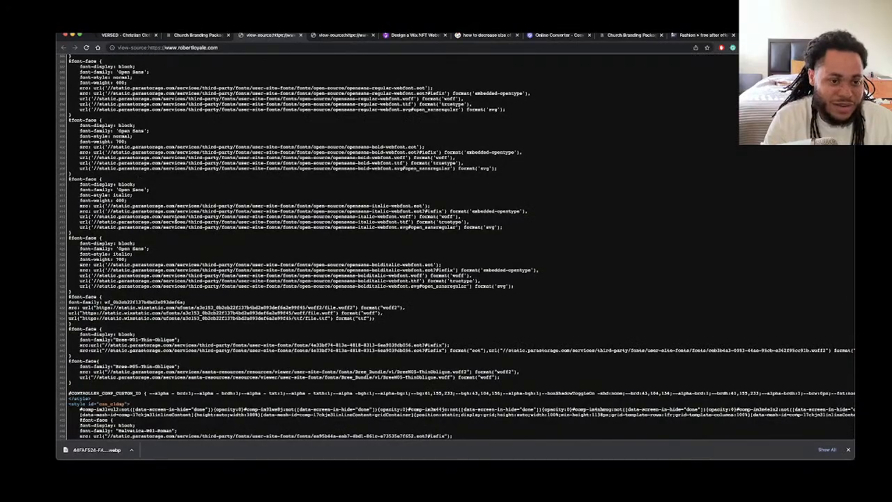
left_click_drag(216, 228, 140, 222)
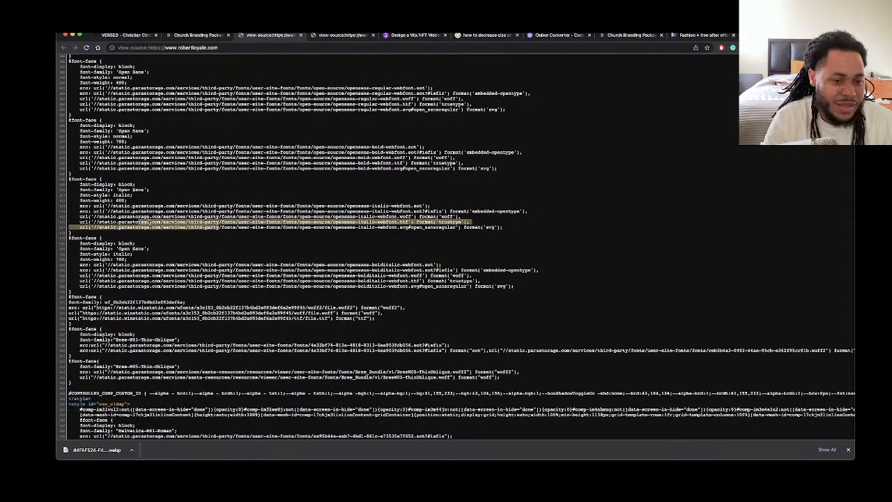
scroll(143, 221, "down", 6)
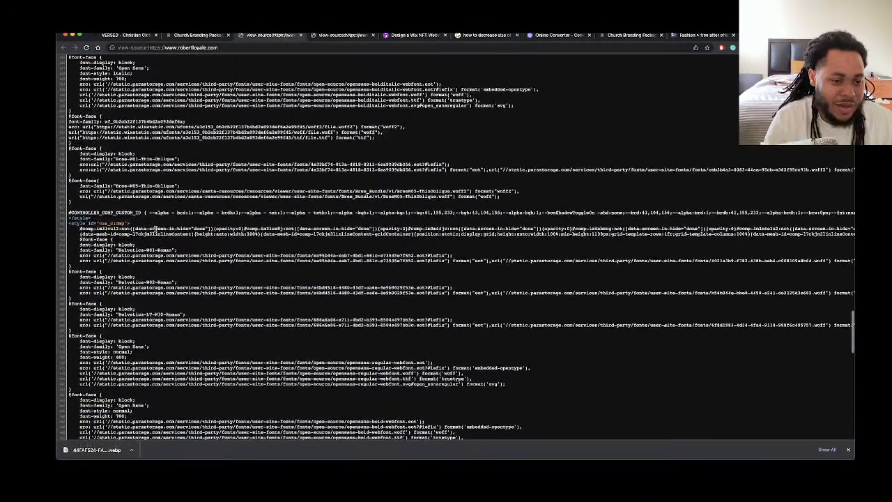
scroll(133, 249, "down", 7)
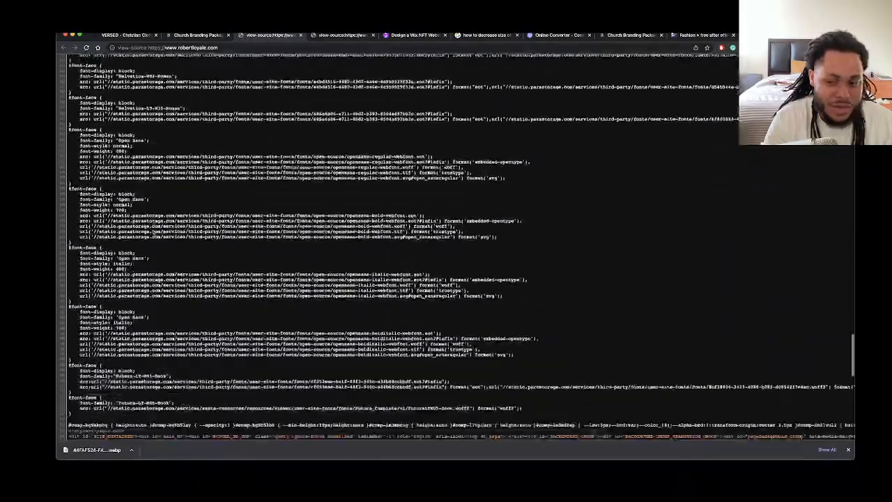
scroll(153, 233, "down", 8)
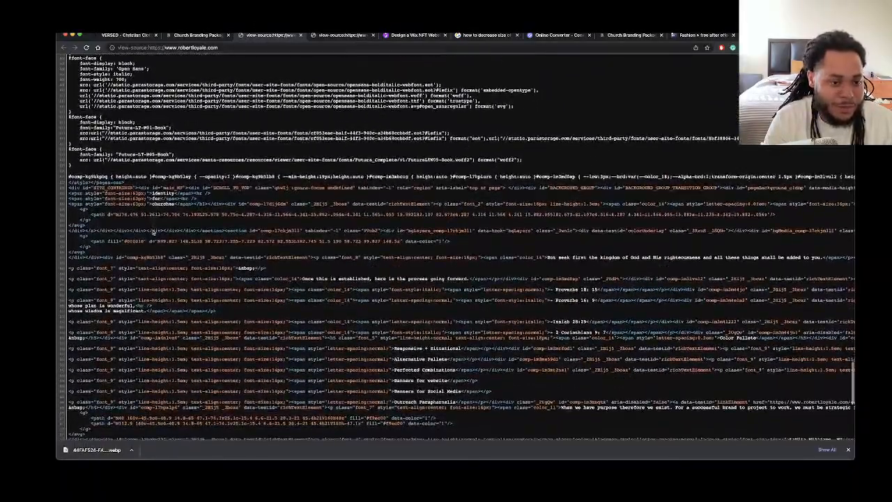
scroll(153, 232, "down", 2)
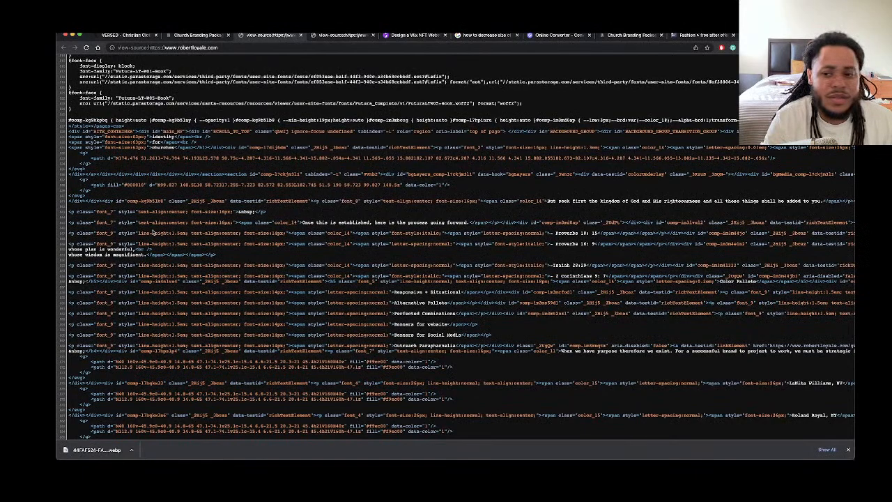
left_click_drag(102, 252, 120, 253)
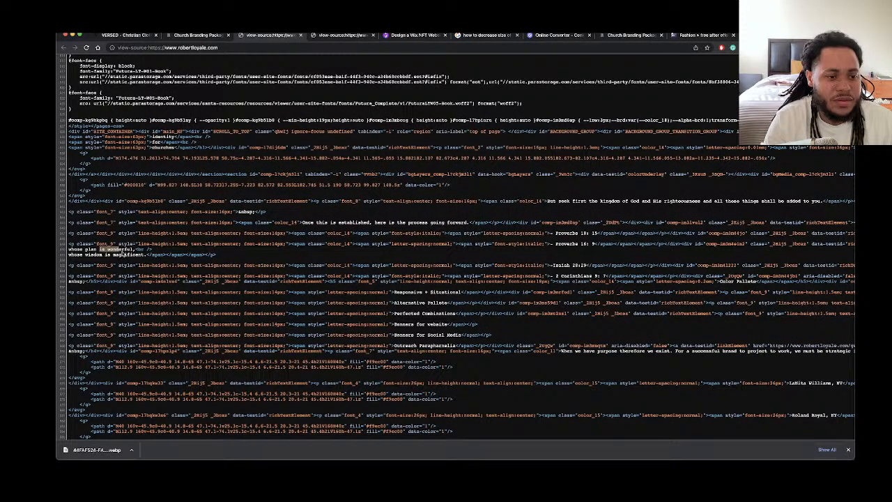
scroll(175, 221, "down", 6)
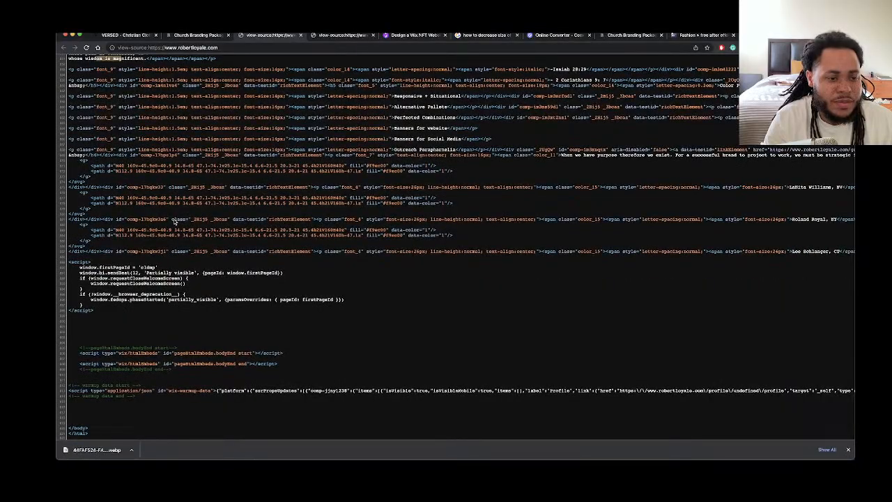
Return to the upper part of the page source and review the polyfills check and Viewer Model scripts
scroll(175, 222, "up", 20)
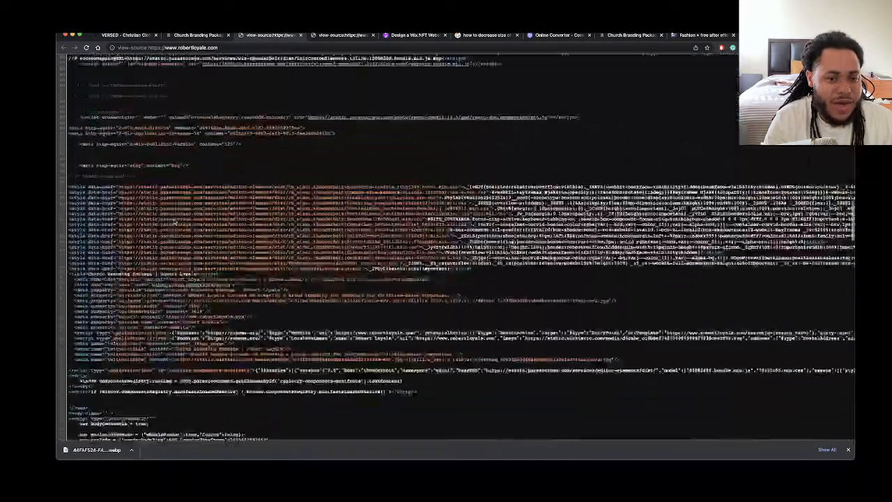
scroll(175, 221, "up", 10)
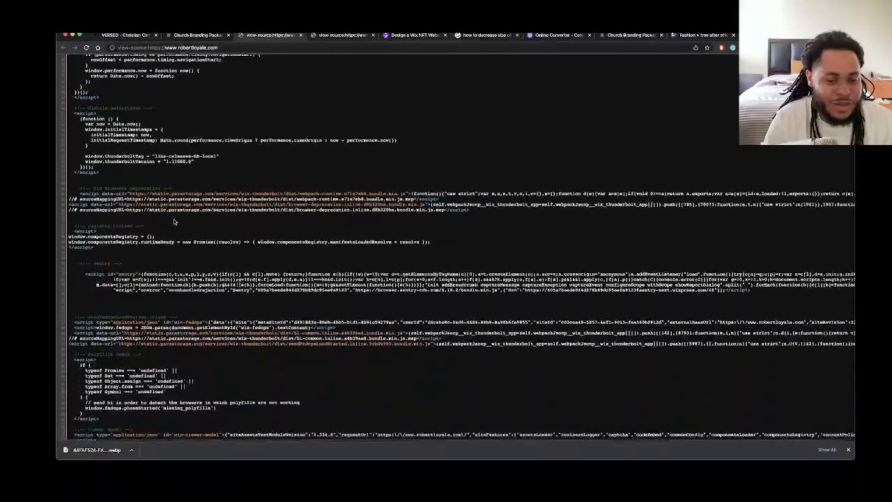
scroll(175, 222, "down", 5)
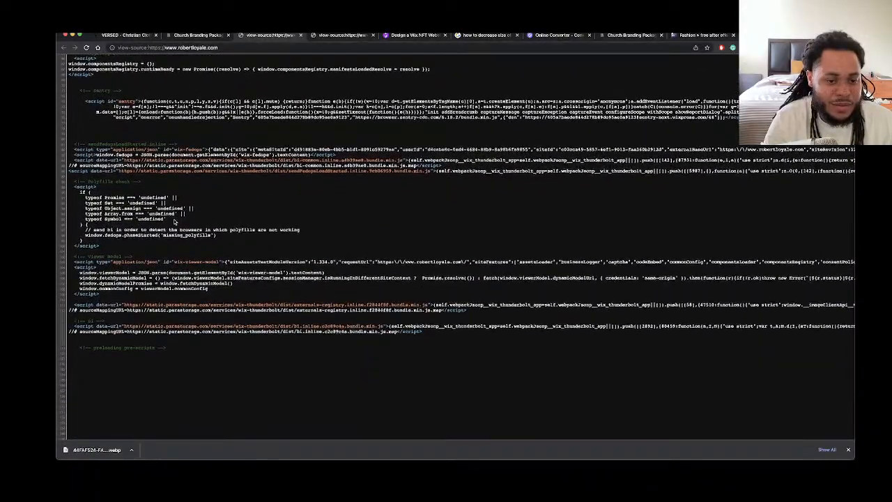
scroll(176, 222, "down", 1)
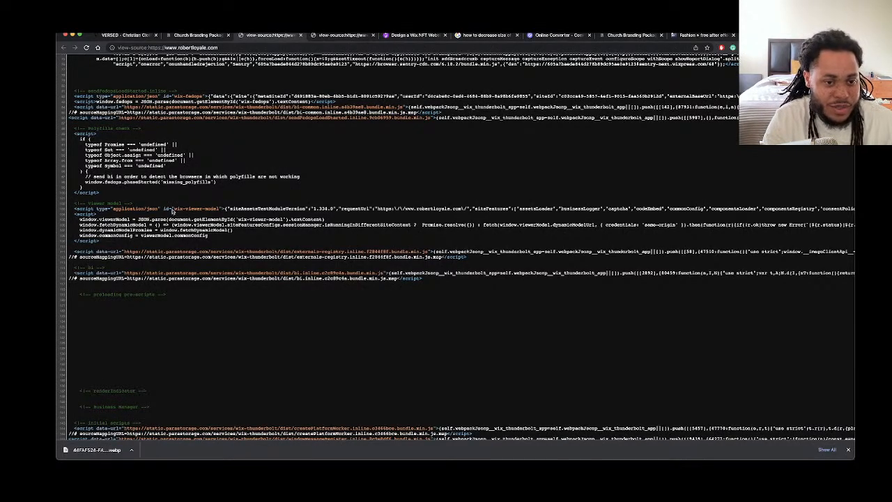
Read the page source from the Viewer Model to the initial scripts, highlight phrases in the Microsoft licence notice, and return to the beginning
scroll(188, 237, "down", 5)
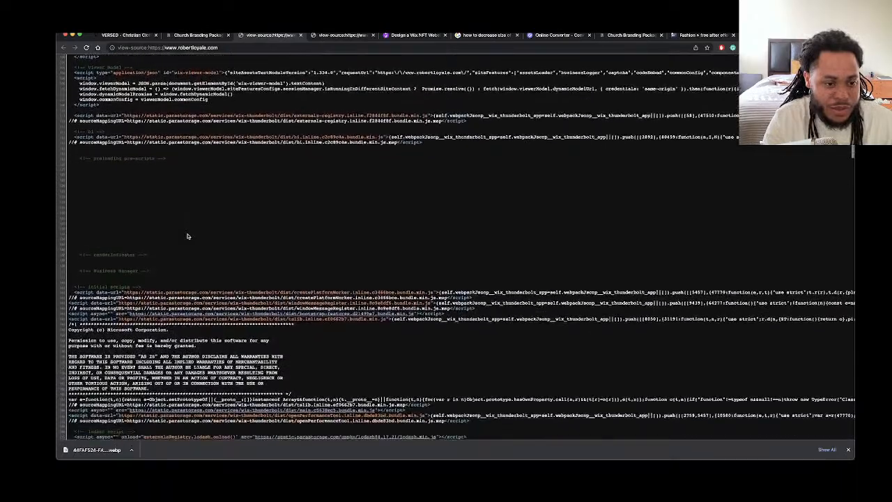
scroll(187, 236, "down", 2)
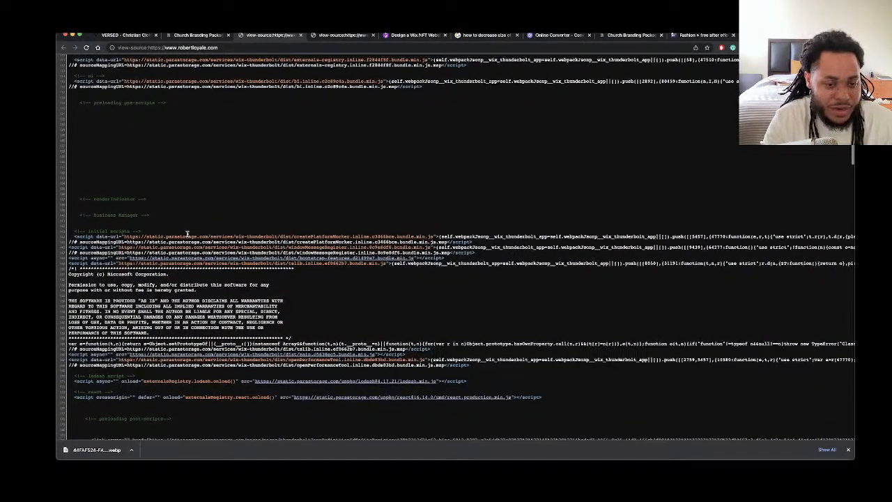
scroll(187, 234, "down", 1)
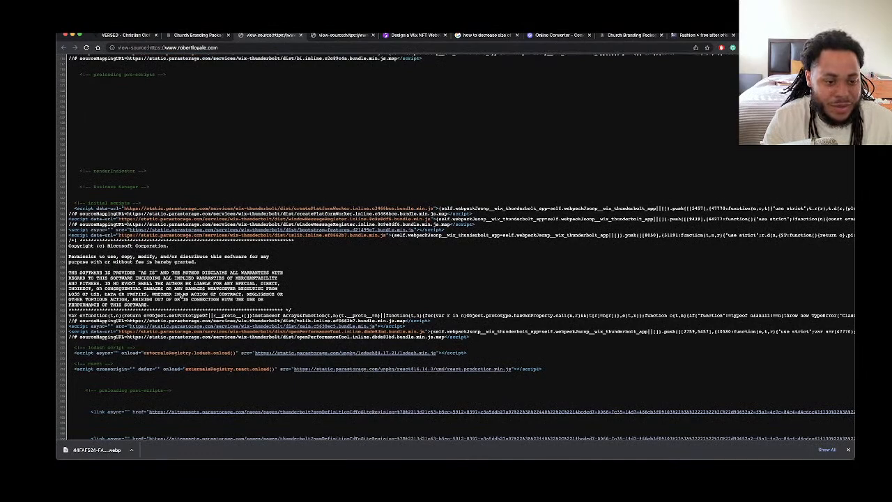
left_click_drag(94, 277, 160, 279)
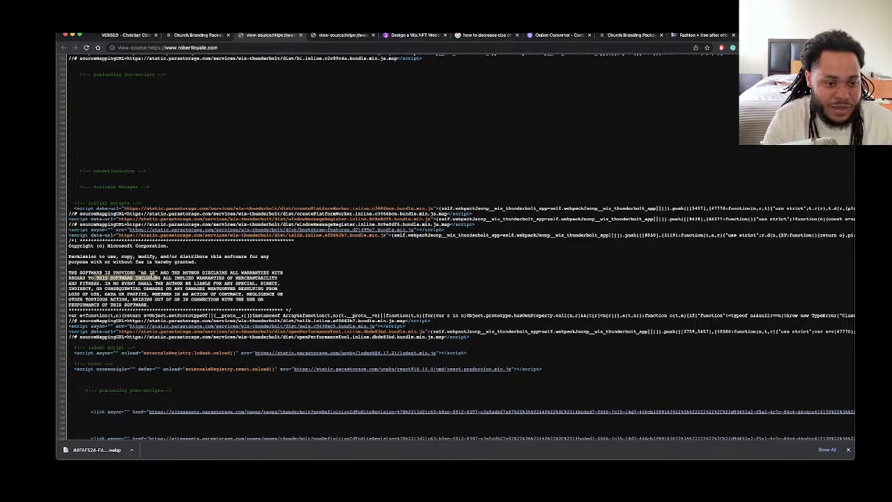
left_click_drag(171, 273, 283, 274)
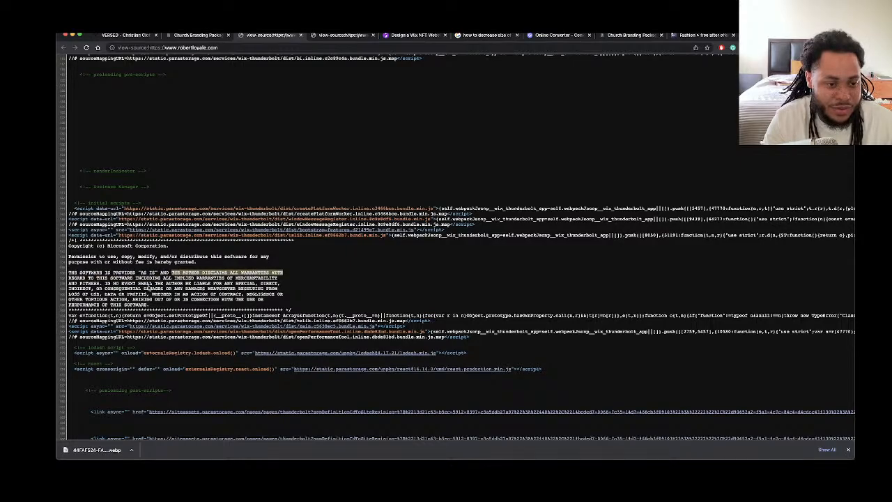
scroll(149, 288, "down", 1)
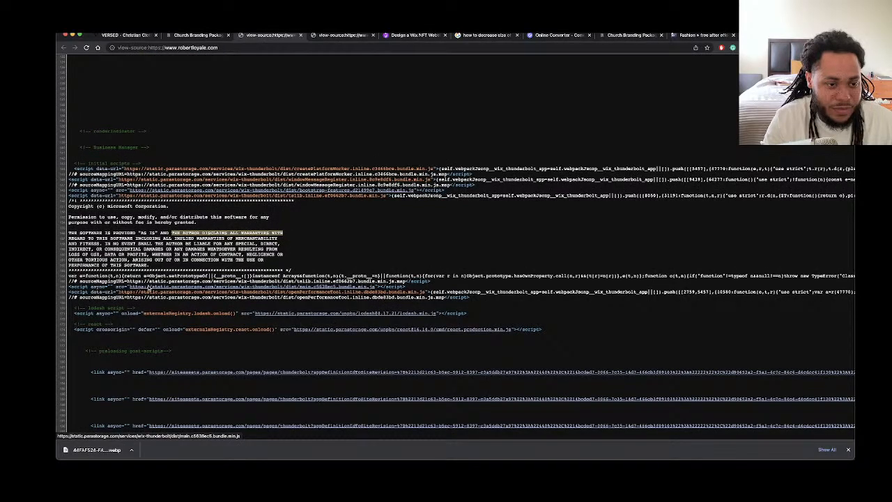
scroll(149, 287, "up", 1)
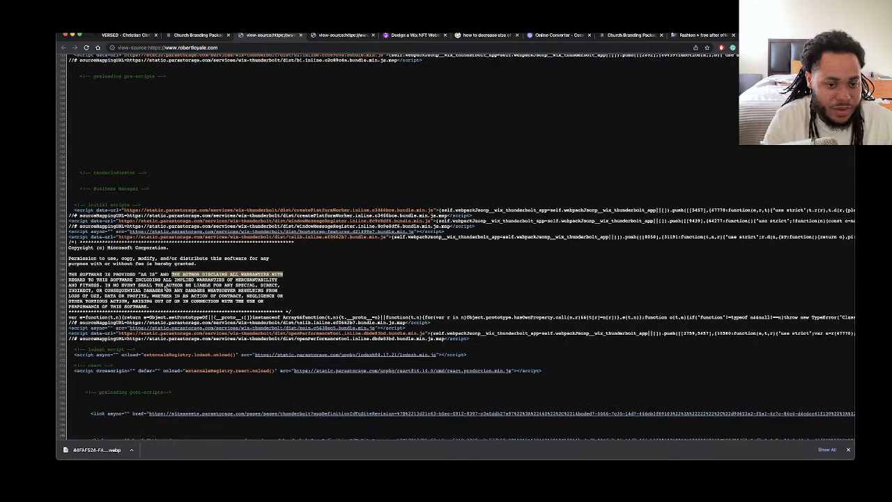
scroll(142, 285, "up", 2)
scroll(142, 285, "up", 10)
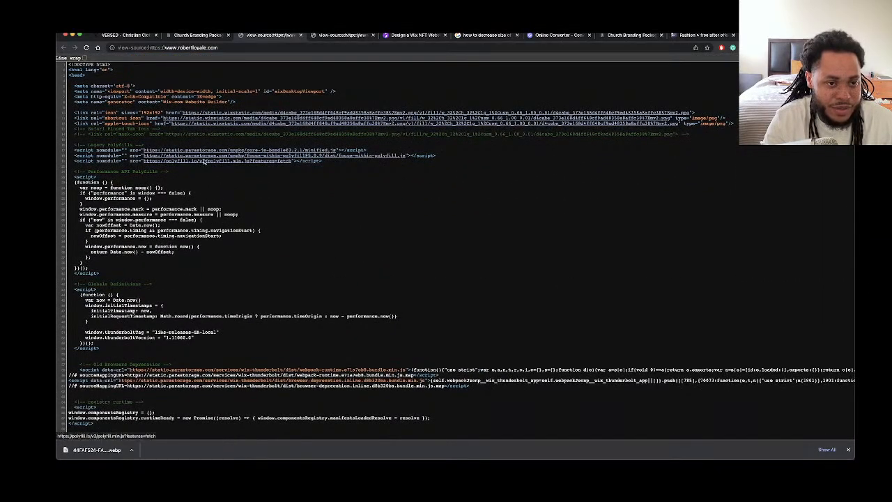
Switch back to the Versed homepage and open its page source for comparison
left_click(281, 47)
left_click(137, 36)
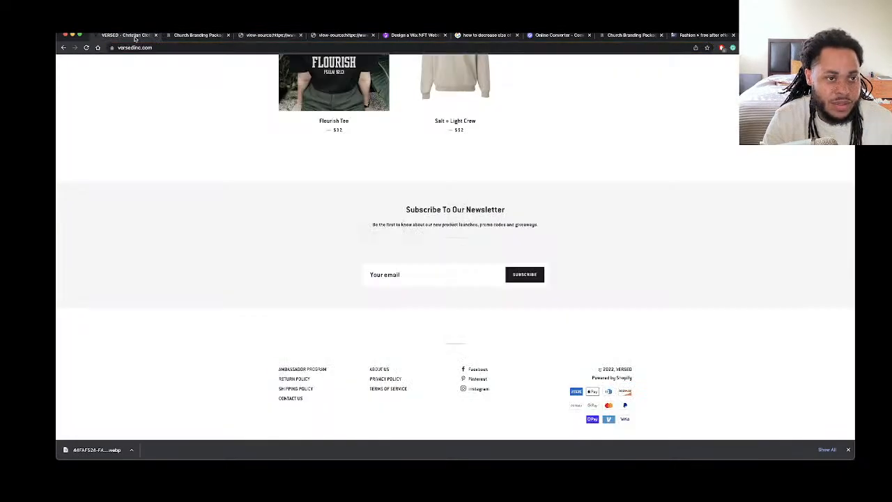
right_click(148, 73)
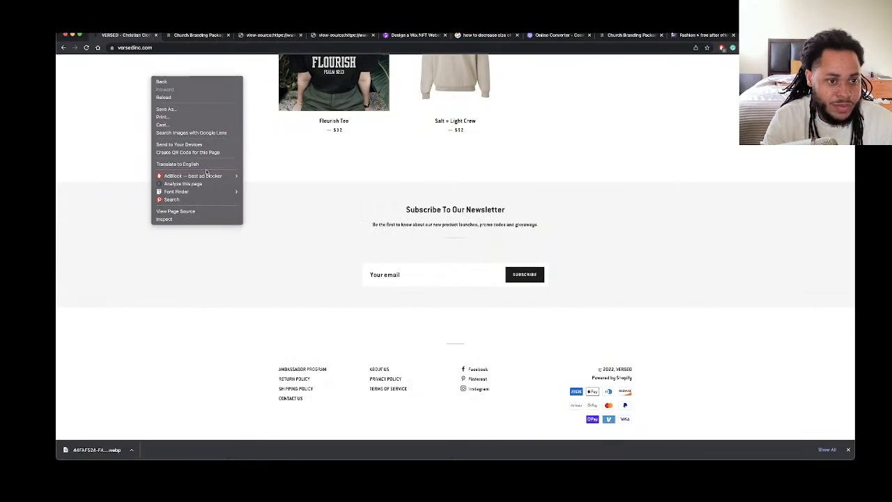
left_click(214, 212)
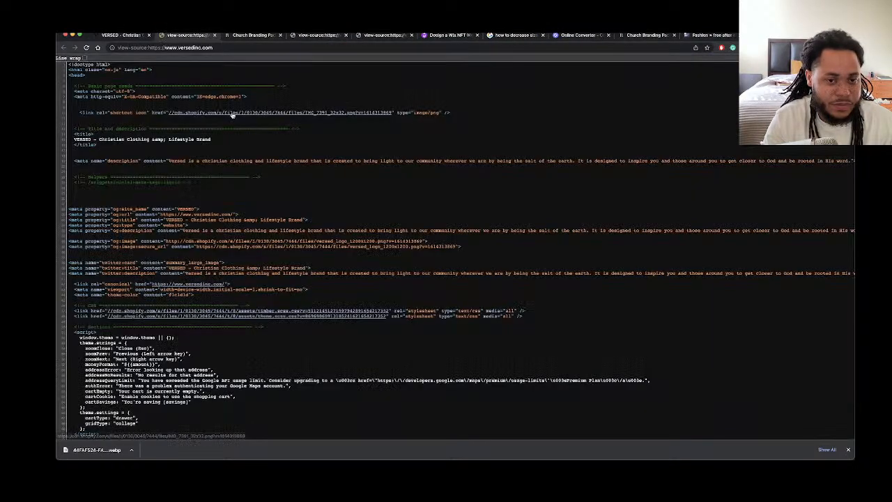
Look through the Versed source's meta tags, theme settings, Shopify scripts, Judge.me blocks, analytics code and boomerang script
scroll(233, 115, "down", 5)
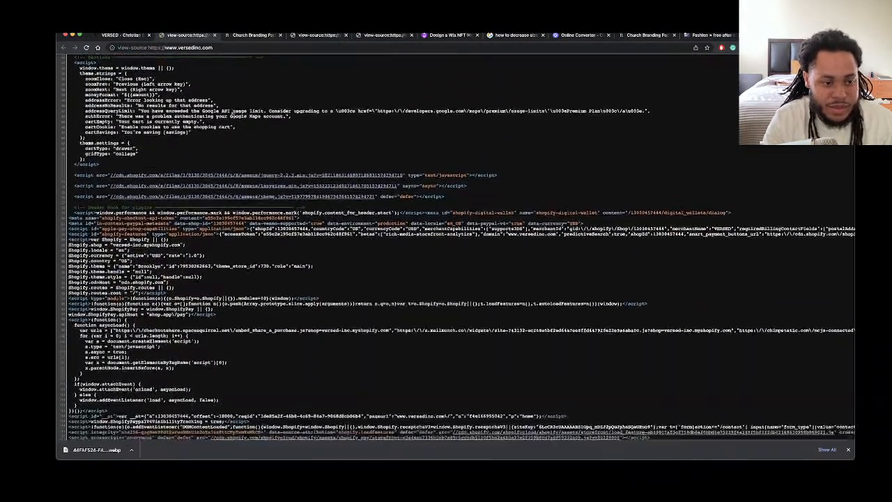
scroll(233, 115, "down", 7)
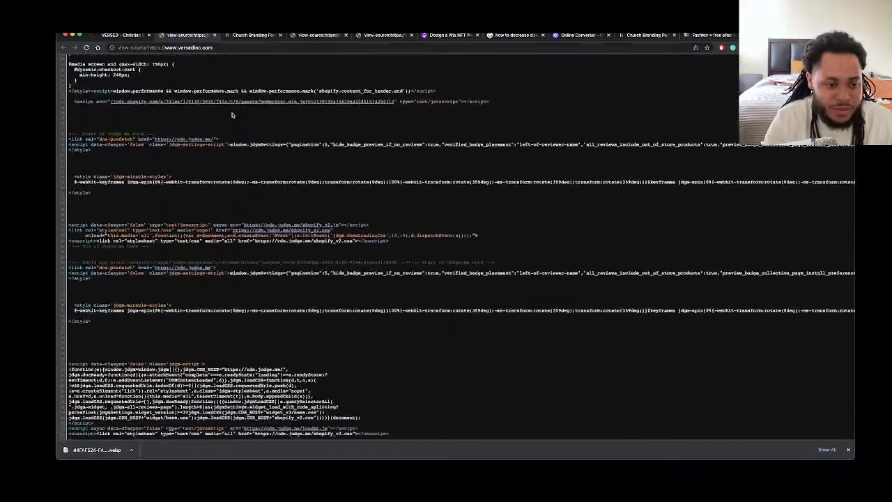
scroll(232, 115, "down", 1)
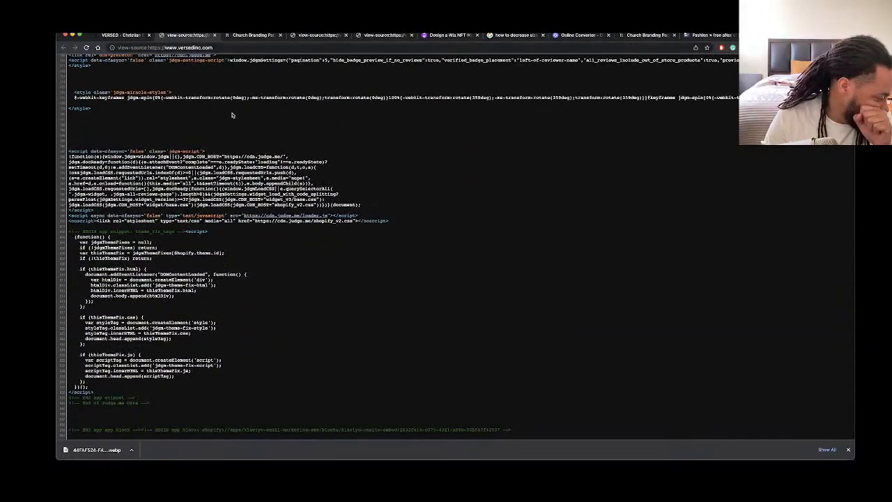
scroll(233, 115, "down", 12)
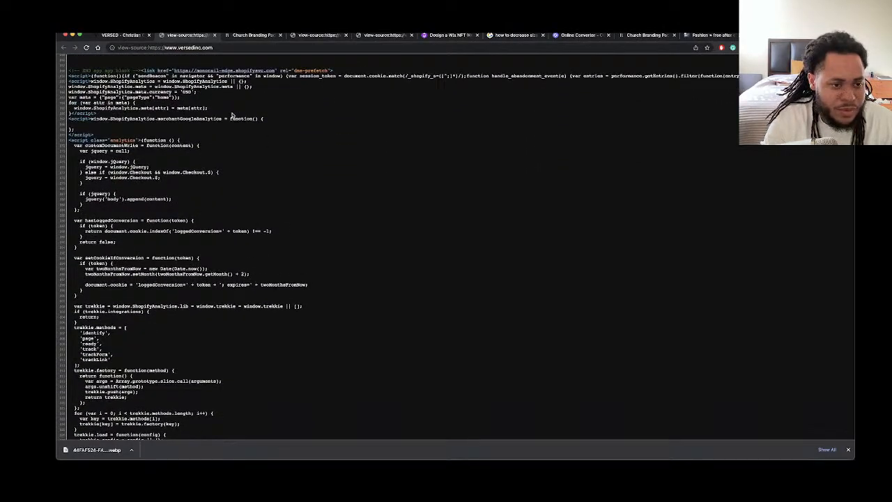
scroll(233, 115, "down", 15)
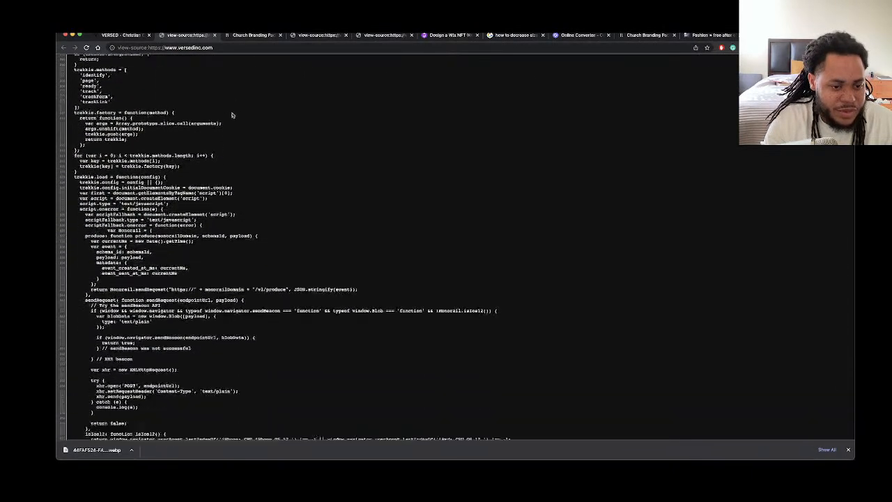
scroll(233, 115, "down", 1)
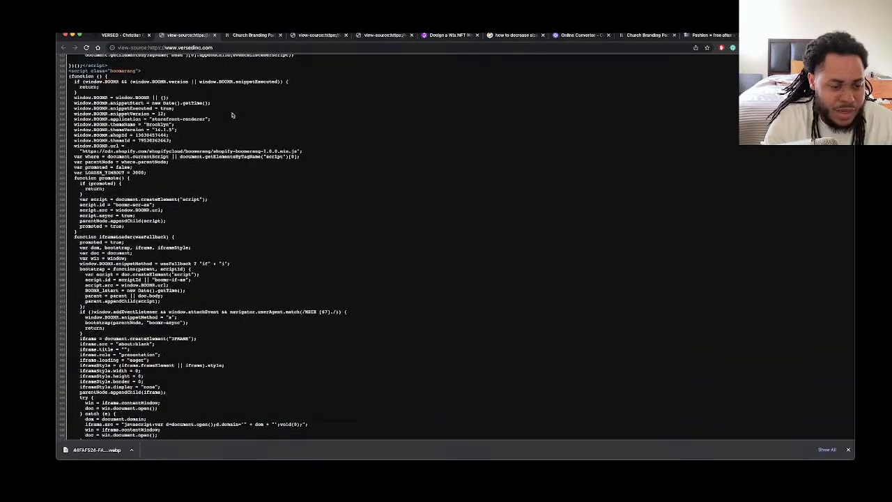
Examine the body of the Versed source, covering the header section, mobile and site navigation, cart drawer and slideshow slides
scroll(233, 115, "down", 20)
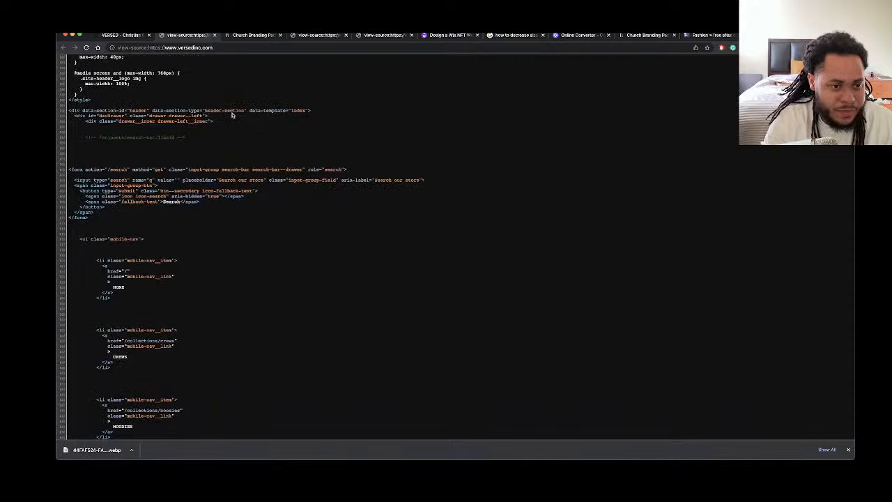
scroll(232, 115, "down", 15)
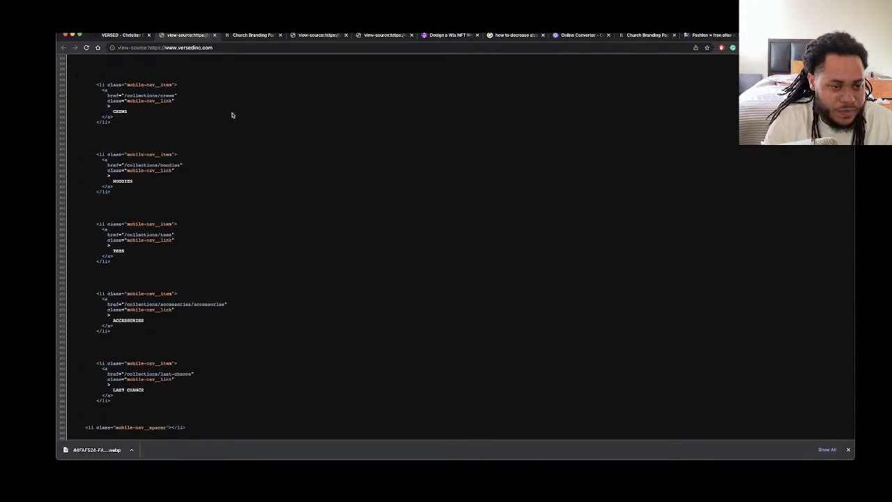
scroll(233, 115, "down", 4)
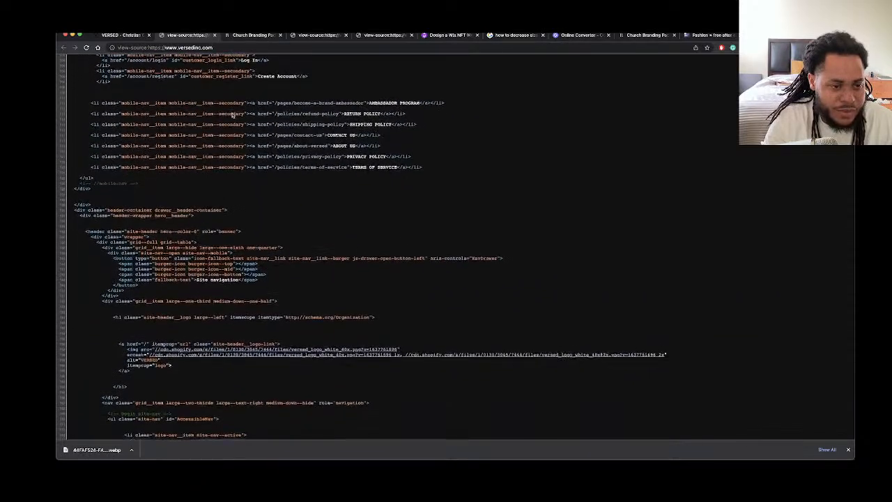
scroll(233, 115, "down", 15)
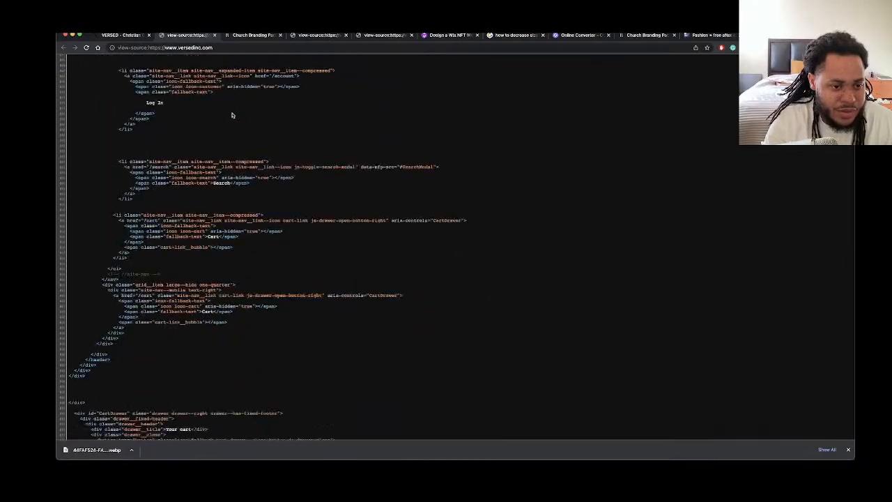
scroll(233, 115, "down", 2)
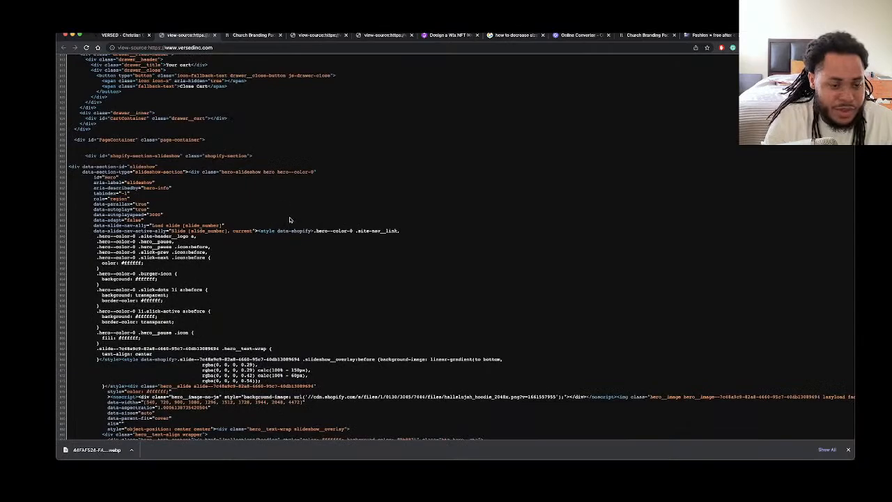
scroll(289, 216, "down", 6)
scroll(289, 217, "down", 4)
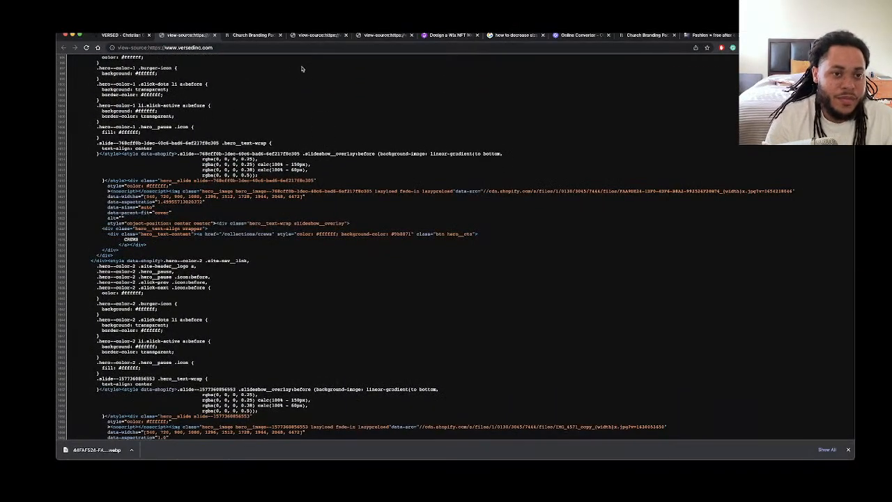
Close the new Versed source page, the Church Branding Package page and the robertloyale.com source page
left_click(215, 35)
left_click(215, 35)
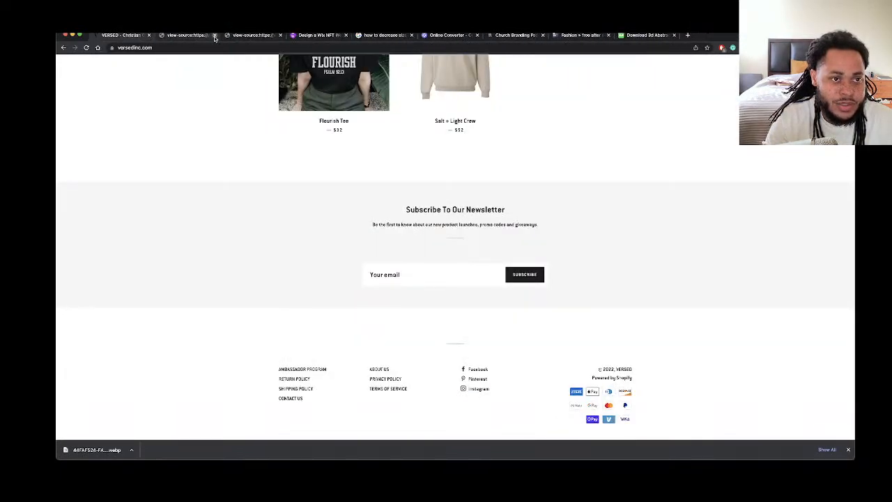
left_click(214, 35)
Review the Versed homepage's product grid and hero slideshow, and switch to the Versed page mockup in Photoshop
scroll(220, 78, "up", 10)
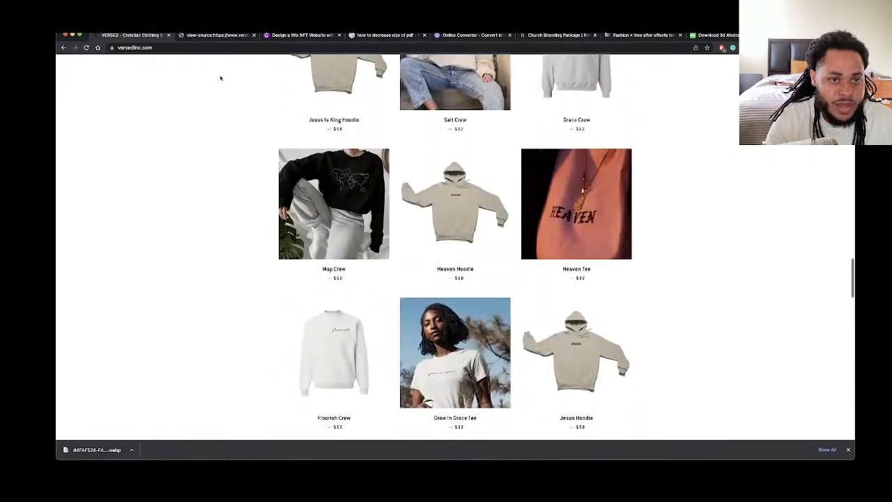
scroll(220, 78, "up", 4)
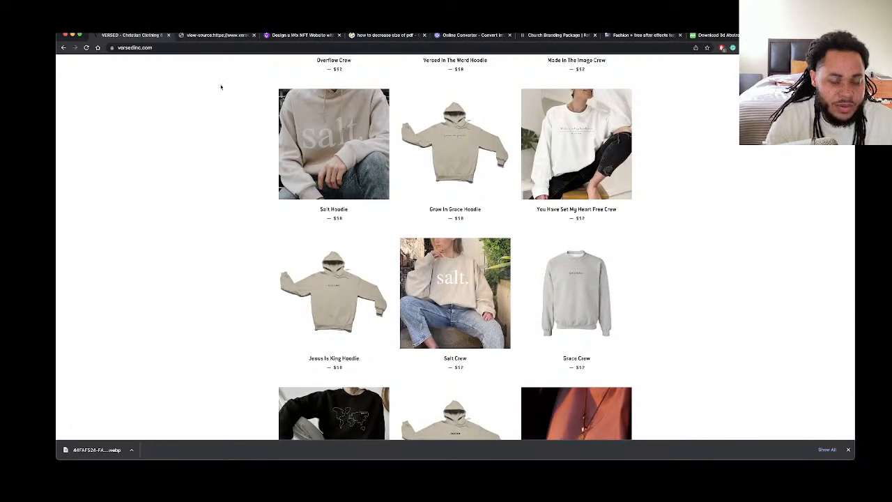
scroll(221, 87, "down", 3)
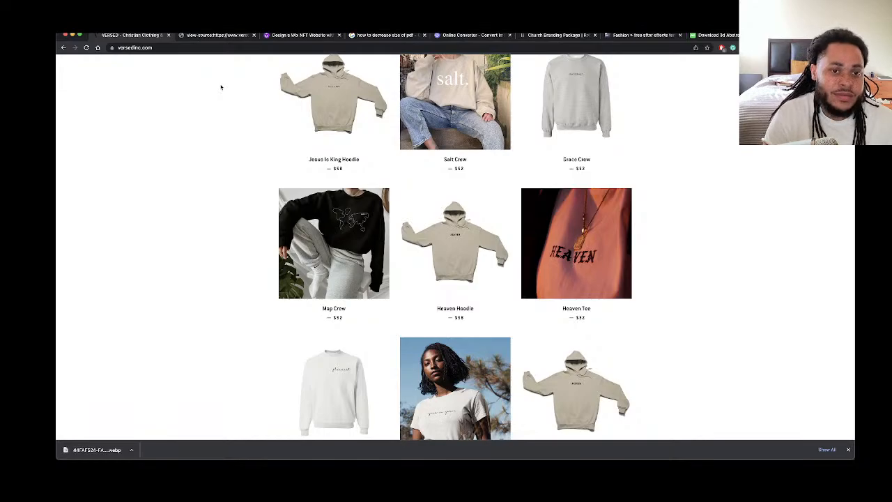
scroll(215, 107, "up", 20)
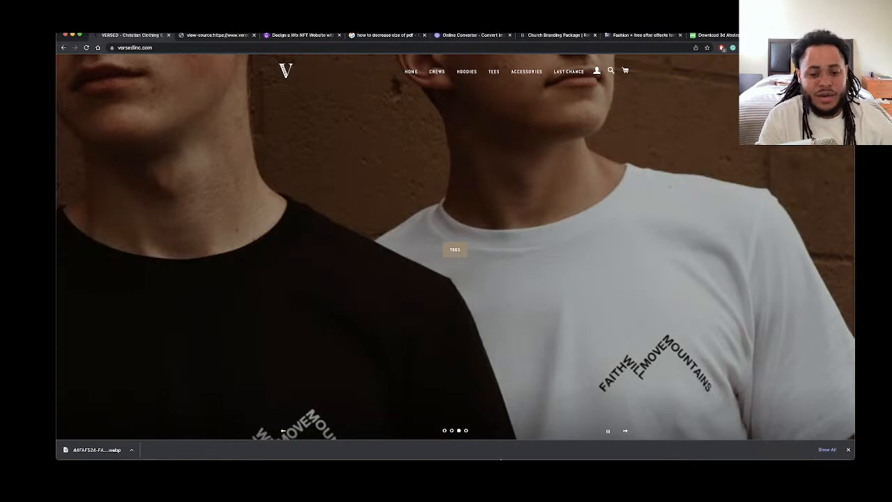
mouse_move(410, 456)
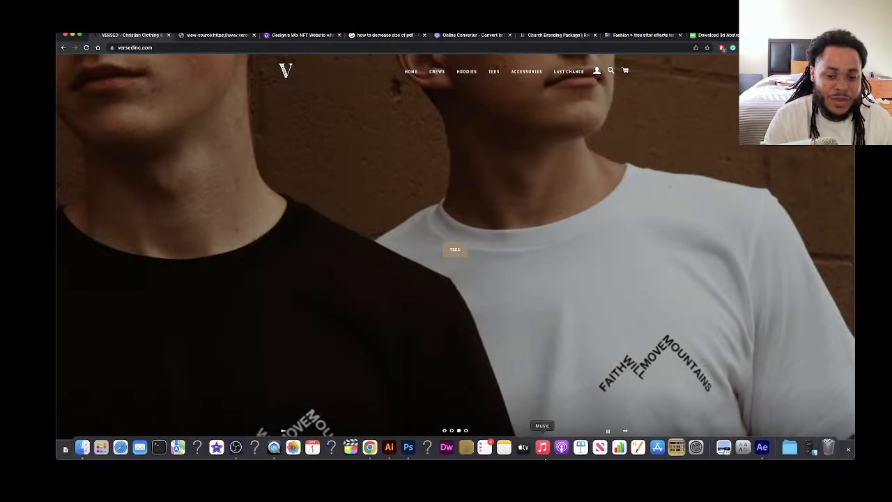
left_click(408, 449)
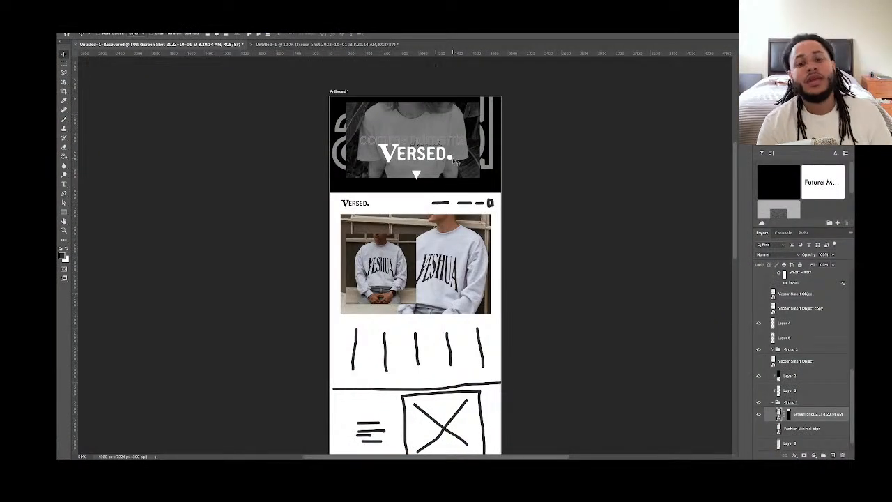
Switch to QuickTime Player and play the Versed logo animation Final Comp.mov from its start
mouse_move(305, 457)
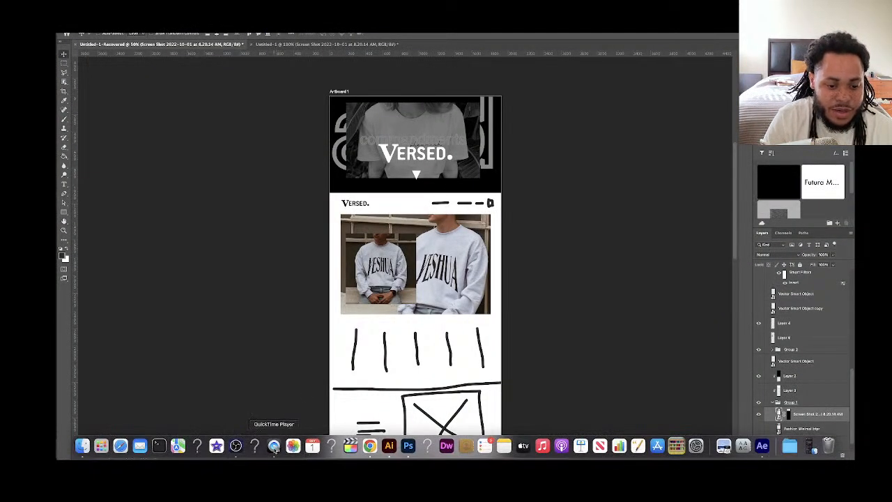
left_click(274, 446)
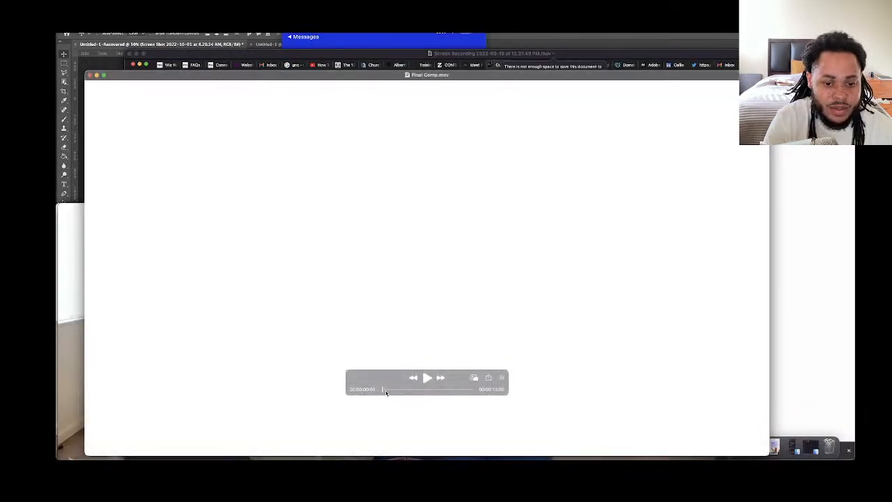
left_click_drag(381, 390, 354, 391)
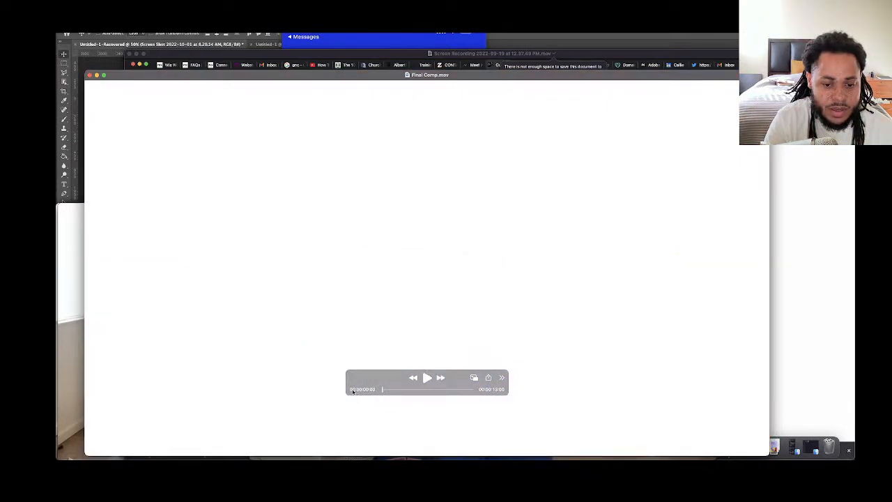
left_click(428, 377)
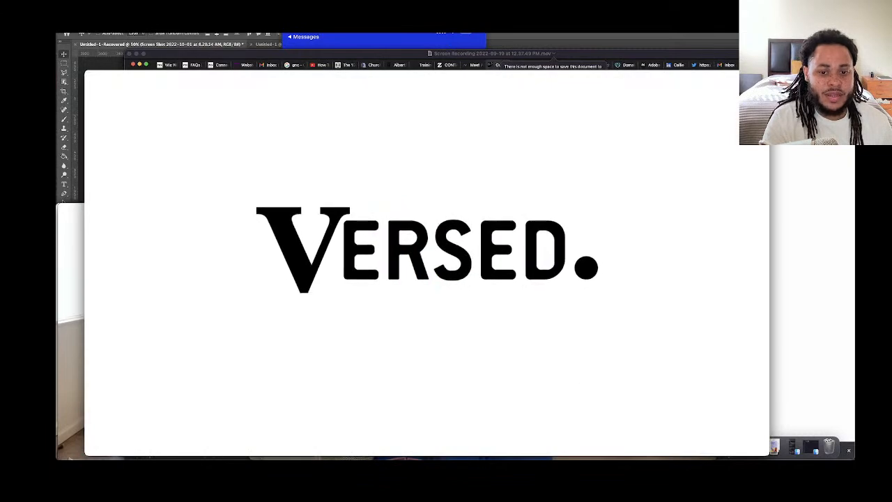
mouse_move(369, 454)
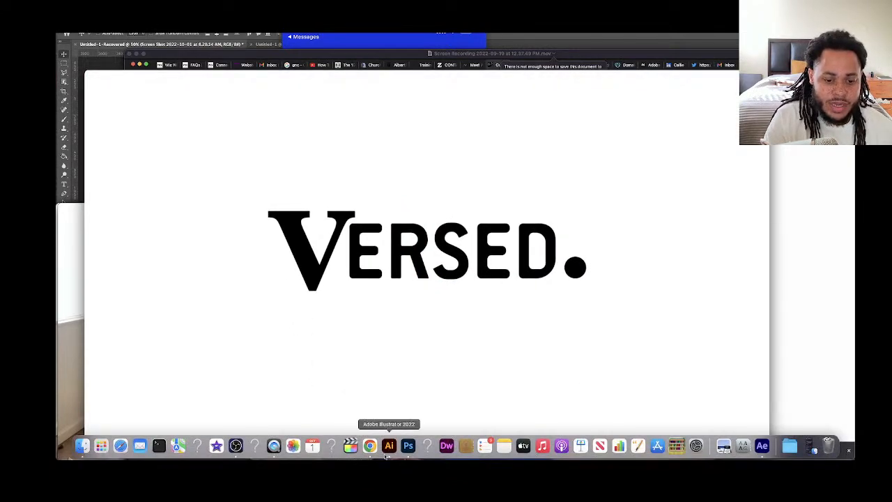
Compare the Versed page mockup in Photoshop with the Versed logo animation in QuickTime Player
left_click(411, 449)
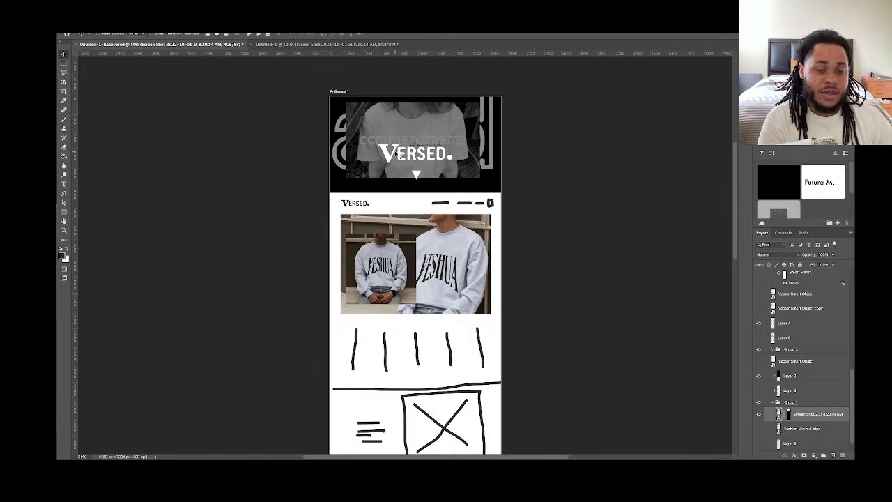
mouse_move(348, 459)
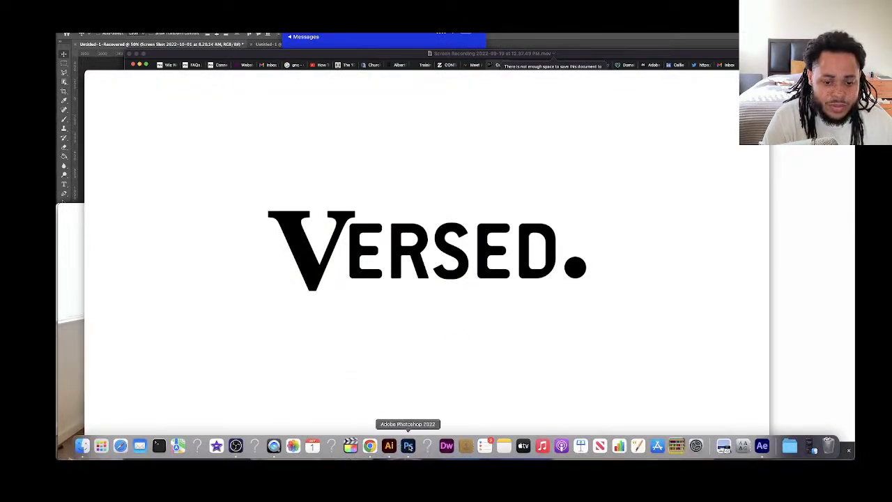
left_click(408, 446)
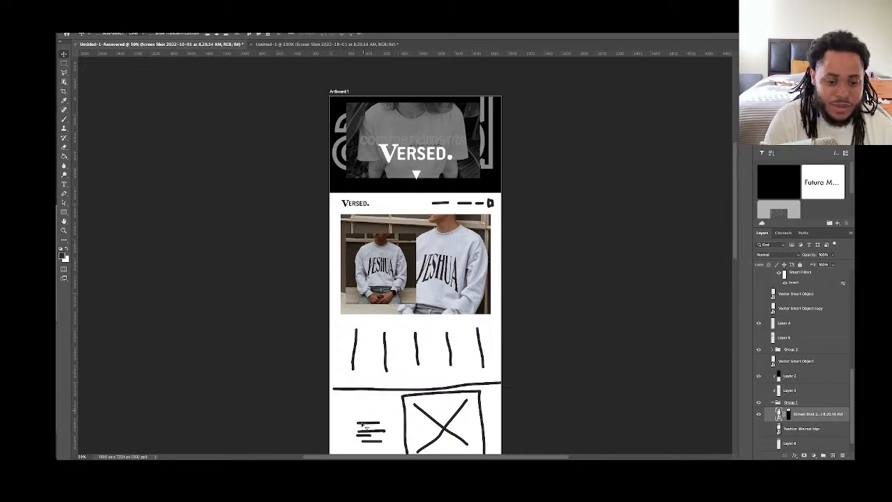
left_click(275, 444)
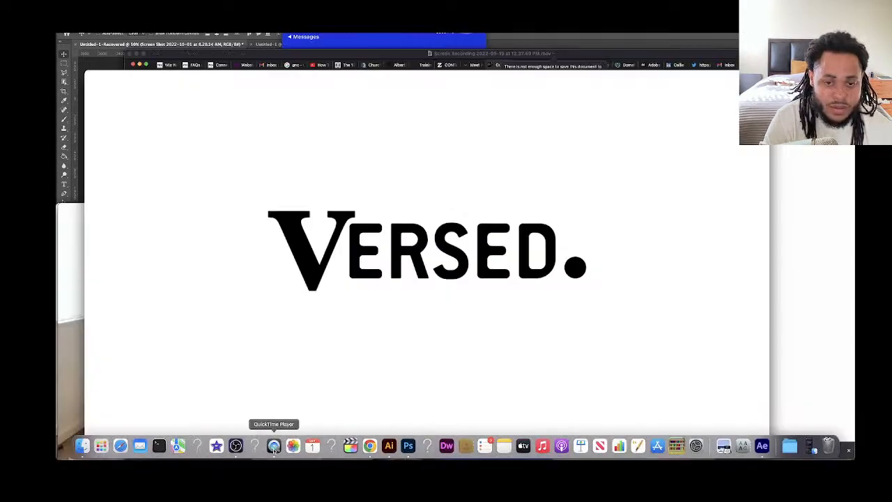
mouse_move(470, 391)
left_mouse_down()
mouse_move(377, 396)
mouse_move(475, 394)
left_mouse_up()
mouse_move(479, 458)
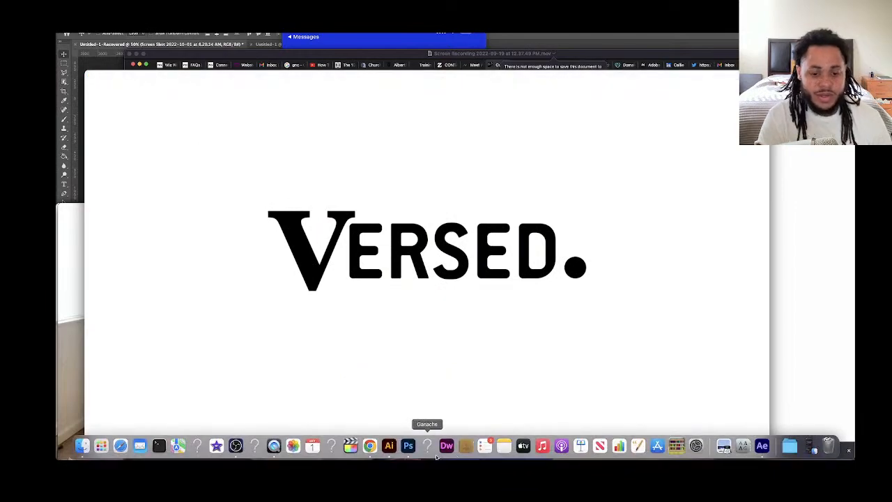
Switch to Photoshop and review the mockup's navigation, sweatshirt photo and sketched sections below the hero
left_click(408, 446)
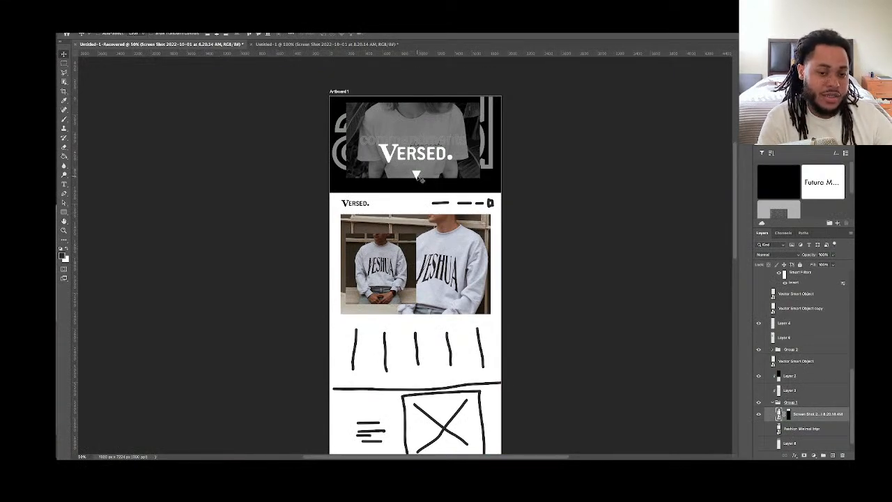
scroll(384, 239, "down", 5)
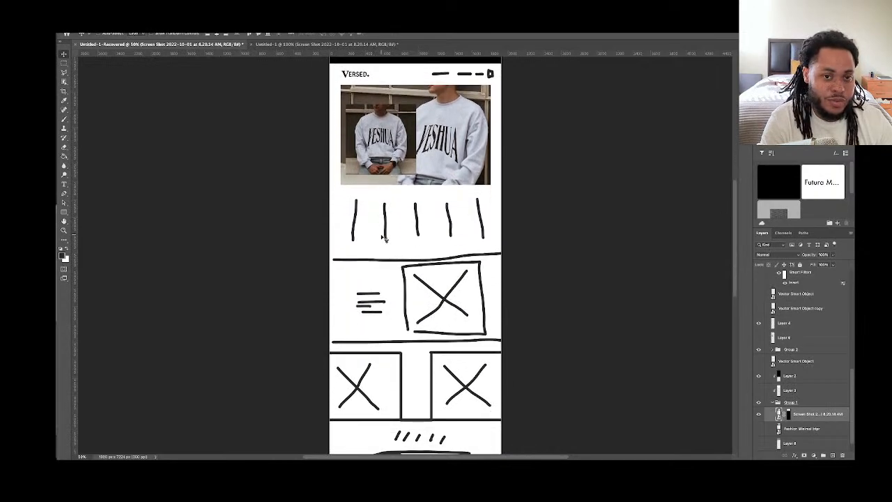
scroll(384, 238, "down", 1)
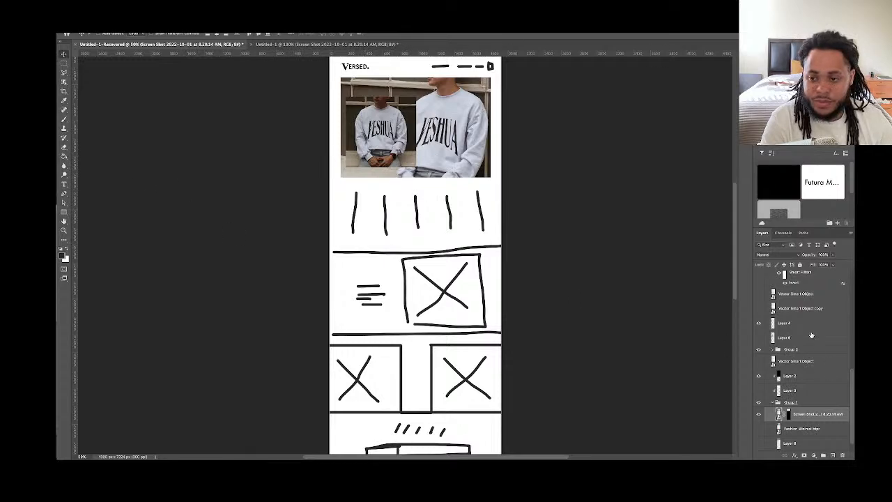
Delete the hidden layers from Layer 20 down to Layer 9
scroll(811, 336, "up", 10)
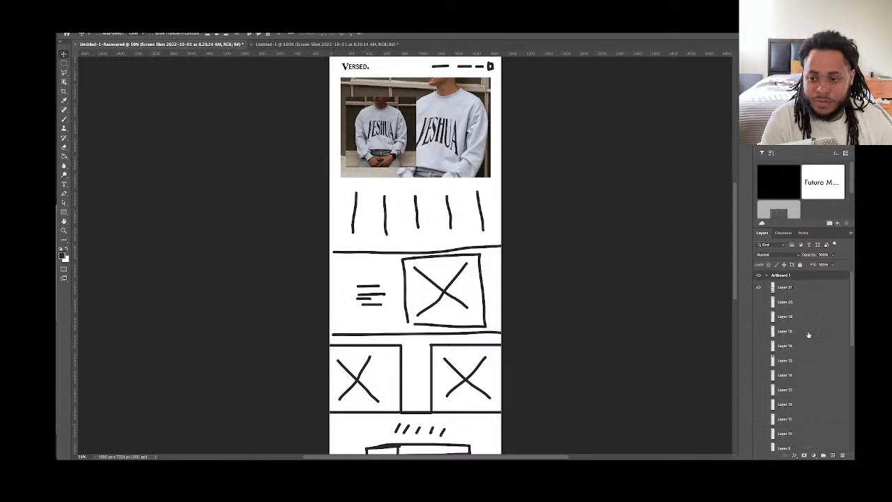
left_click(797, 288)
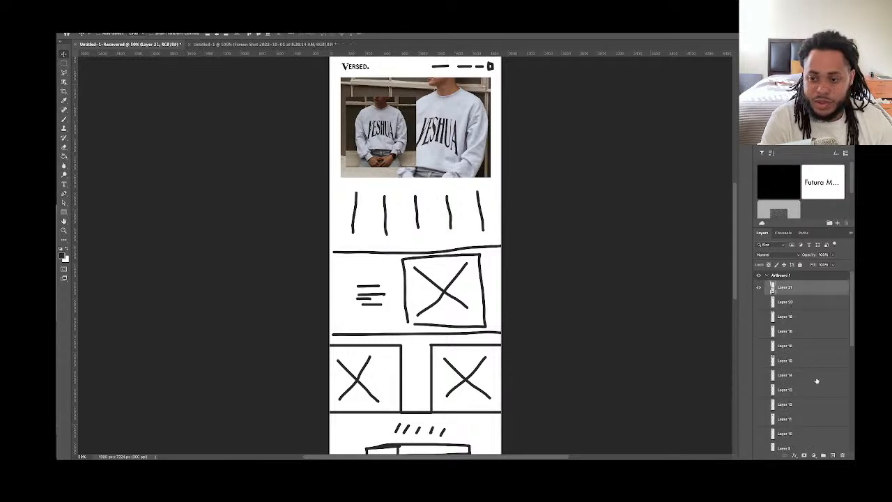
left_click(790, 304)
scroll(802, 330, "down", 5)
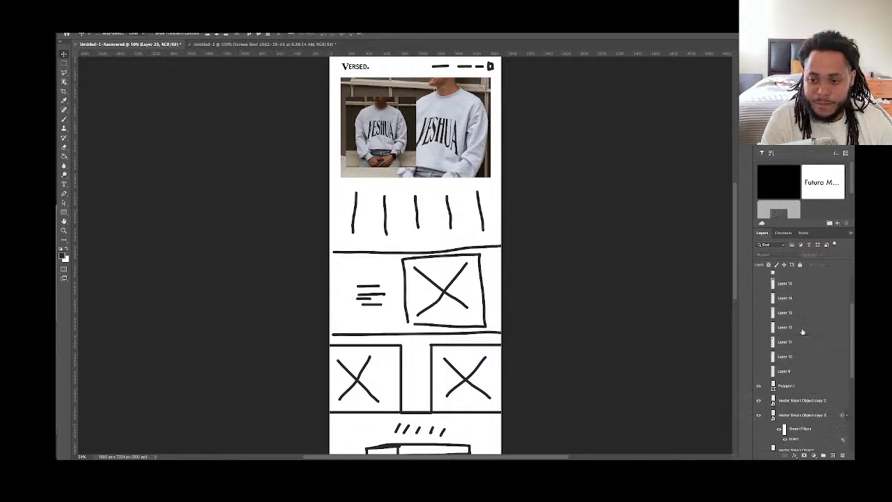
left_click(801, 374, "shift")
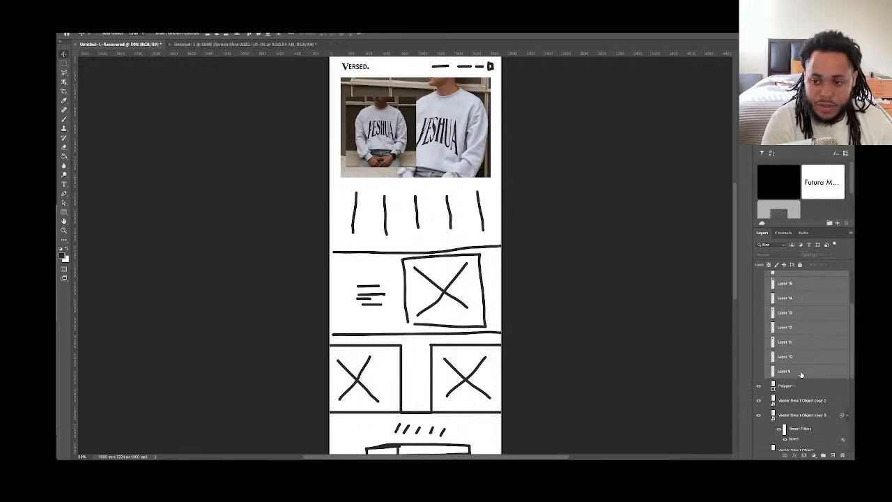
key("Delete")
Add a new layer above Layer 21 and activate the Ellipse tool
scroll(798, 306, "up", 2)
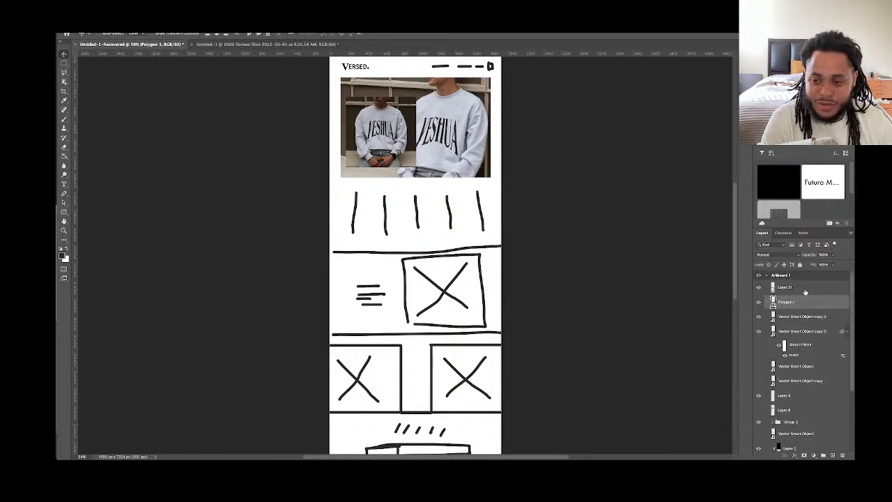
left_click(805, 292)
left_click(831, 454)
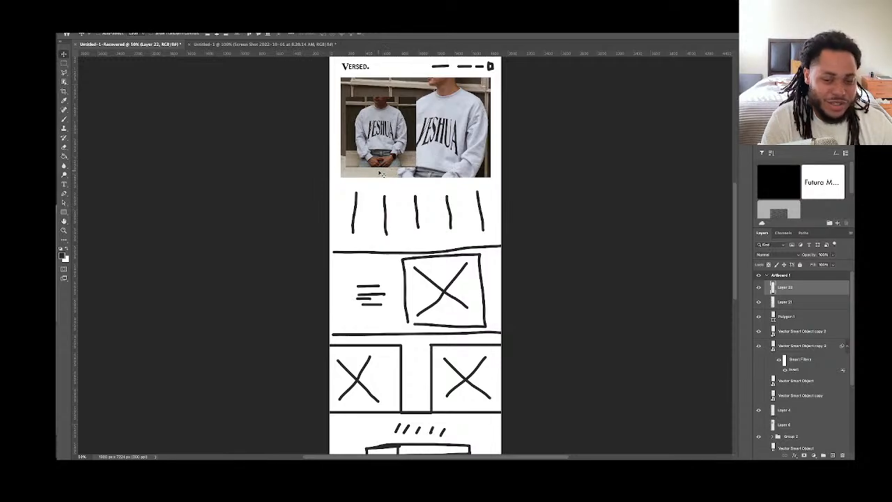
left_click(63, 212)
left_click(90, 220)
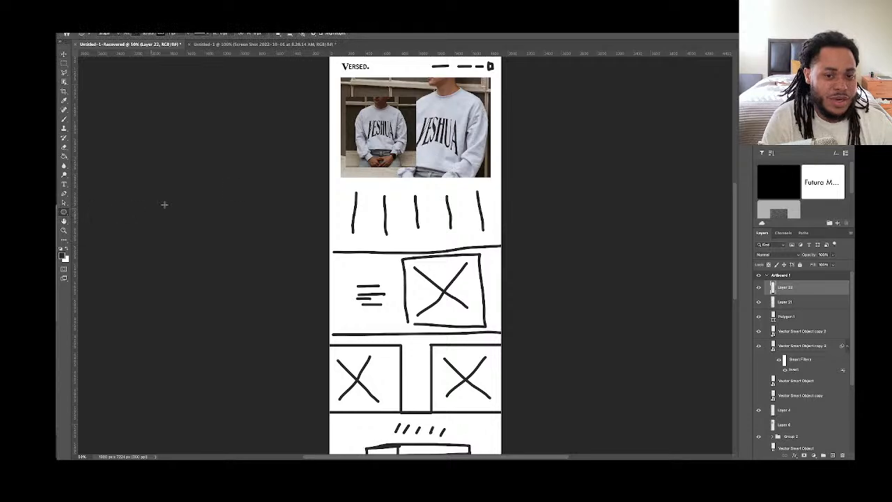
Place a vertical guide down the centre of the artboard and move the white hero triangle onto it
key("ctrl+plus")
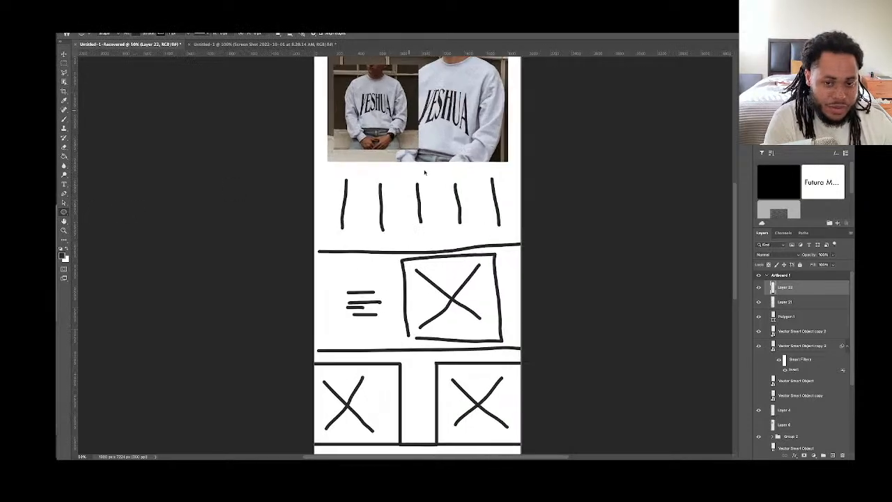
key("super+plus")
key("super+plus")
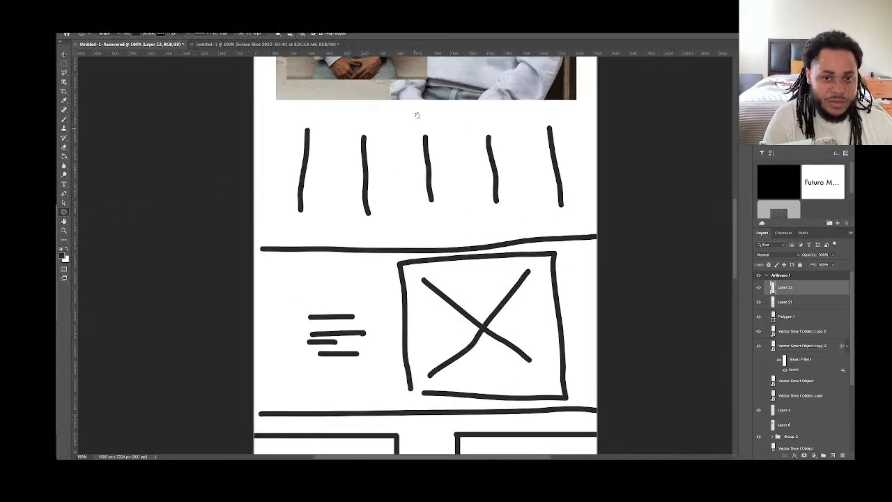
left_click_drag(417, 75, 414, 183)
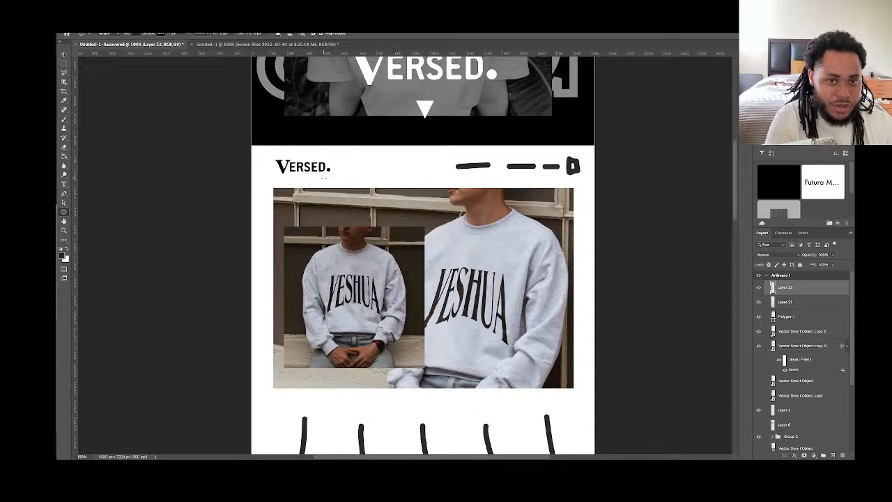
left_click_drag(74, 140, 423, 159)
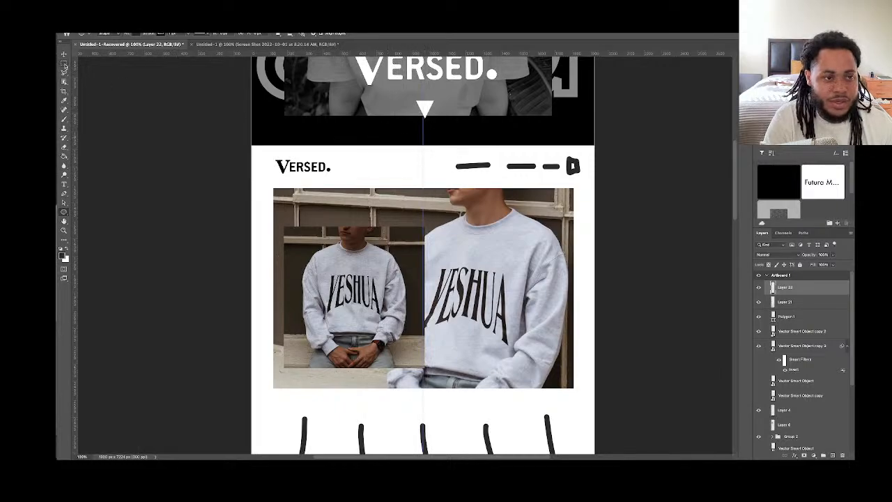
left_click(64, 55)
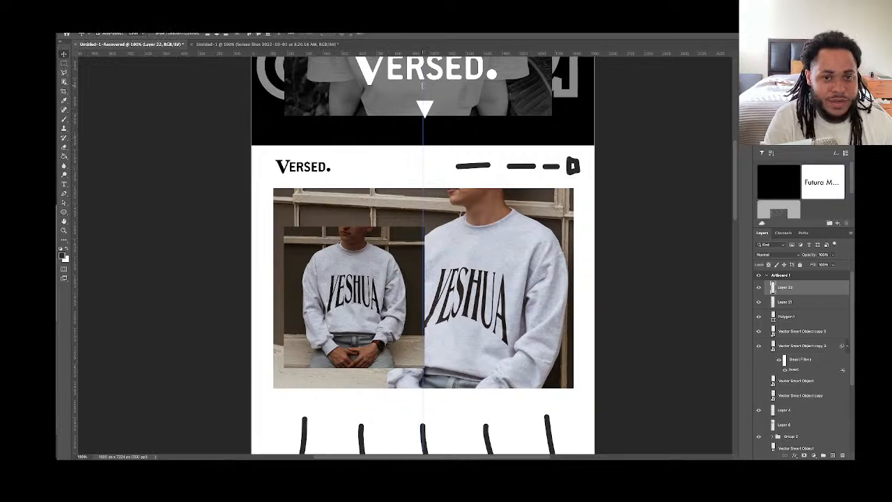
left_click(426, 108)
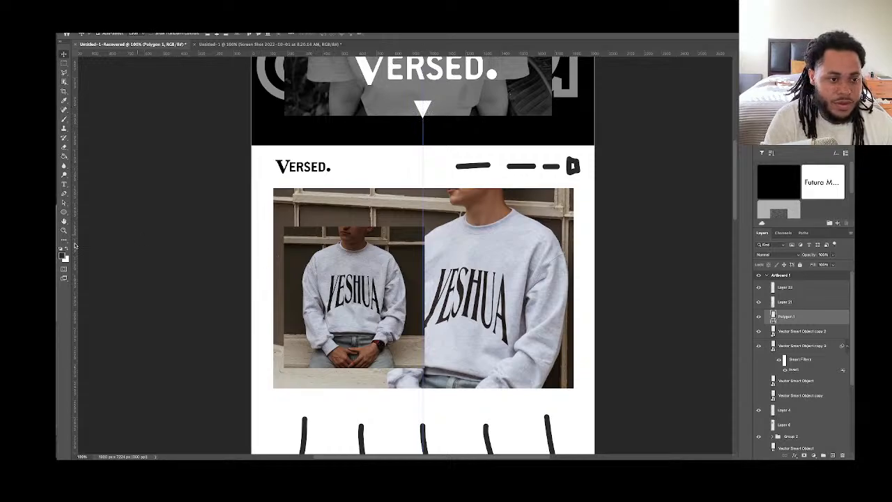
Add two vertical guides along the left and right edges of the large sweatshirt photo
left_click(64, 214)
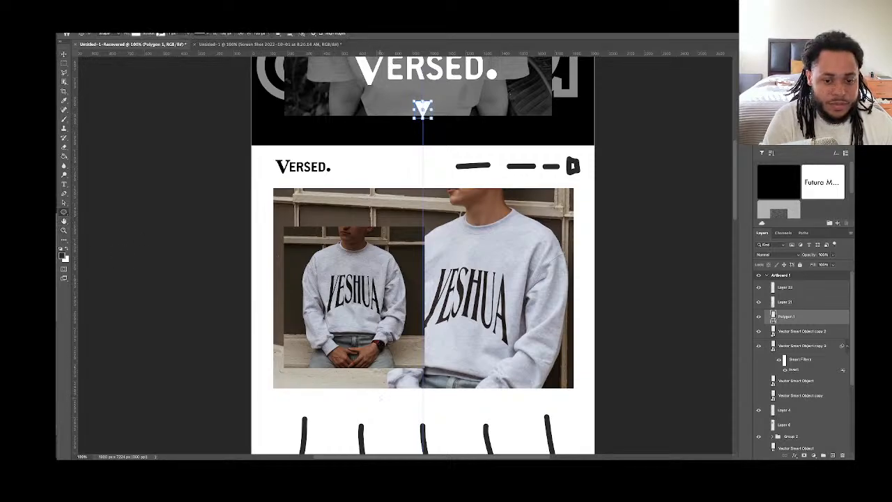
key("ctrl+minus")
key("ctrl+minus")
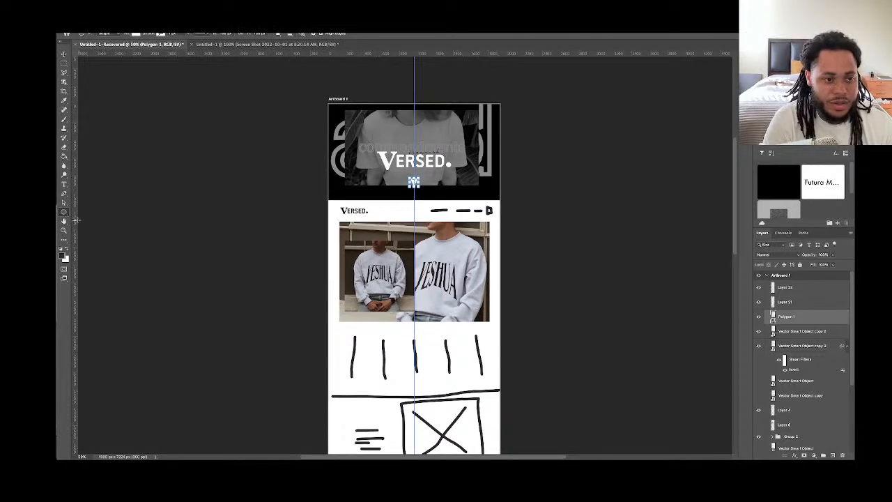
left_click_drag(76, 219, 340, 283)
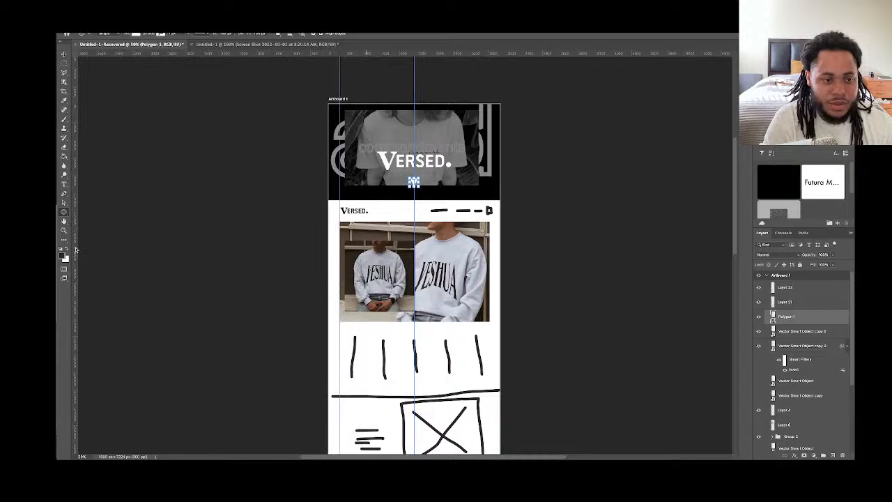
left_click_drag(77, 249, 489, 314)
scroll(471, 293, "down", 15)
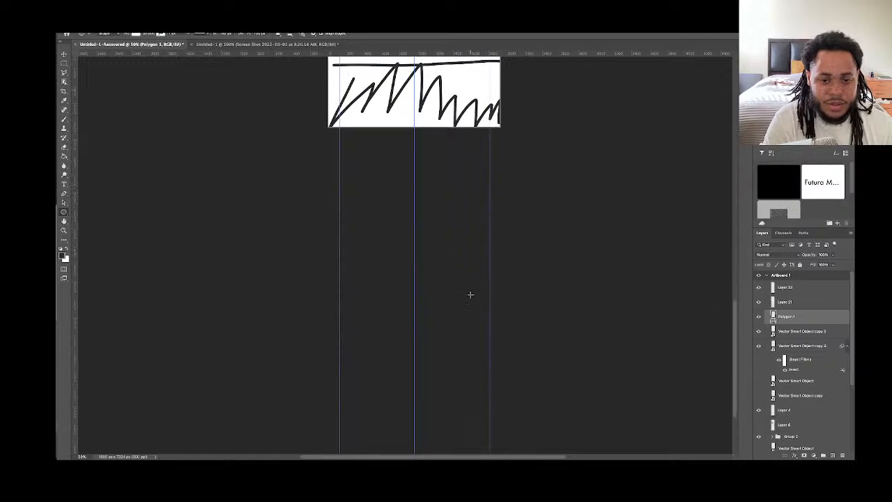
scroll(471, 294, "up", 10)
scroll(471, 293, "up", 8)
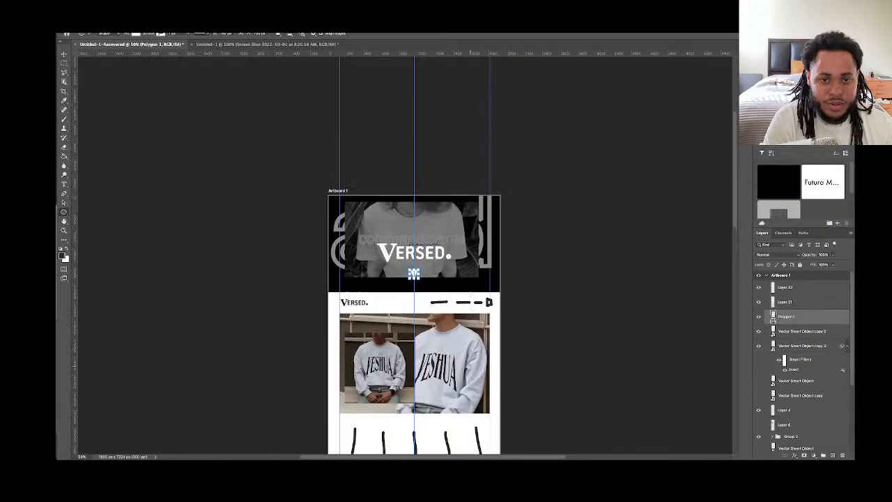
scroll(471, 293, "down", 2)
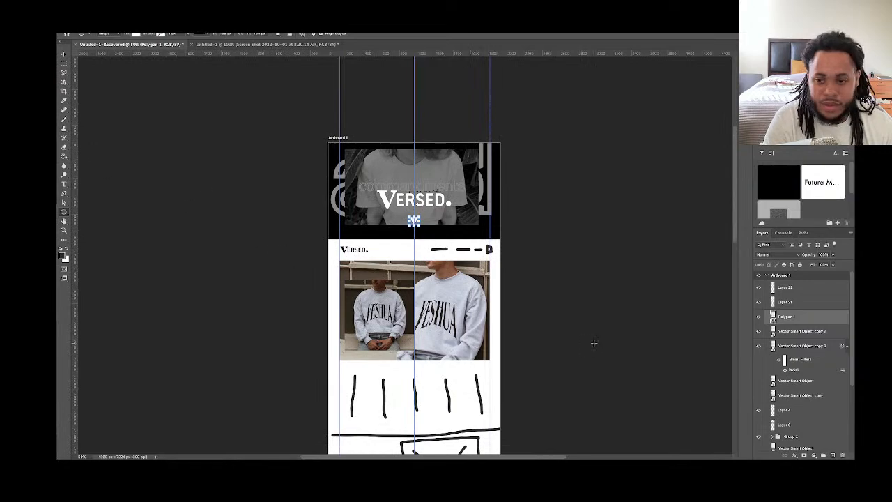
On a new layer above Polygon 1, fill a full-width rectangle over the navigation bar with the dark foreground colour
left_click(833, 455)
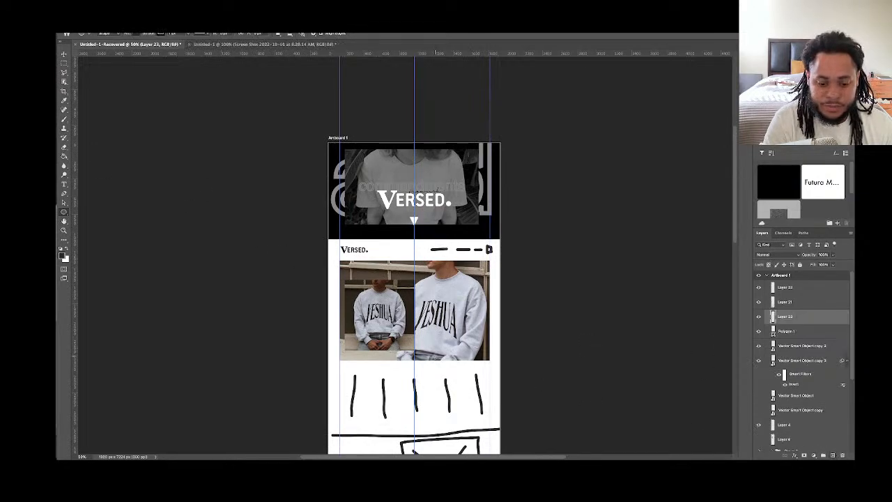
left_click(63, 64)
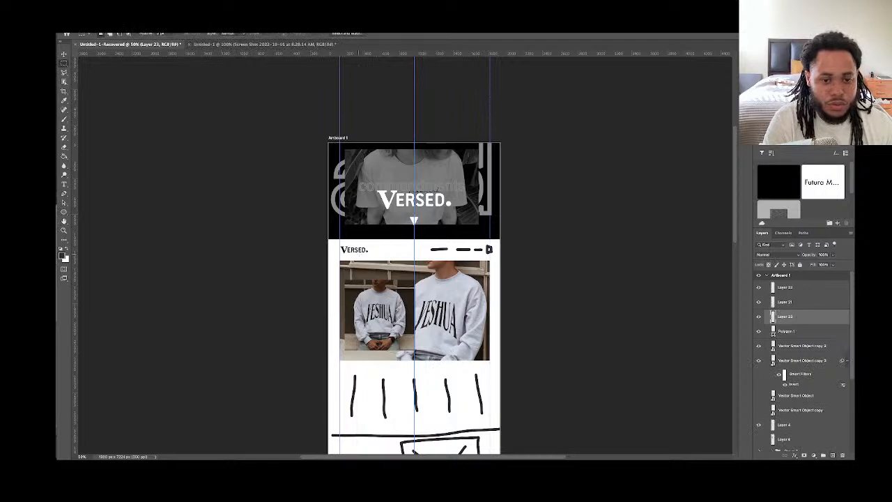
left_click_drag(327, 238, 512, 260)
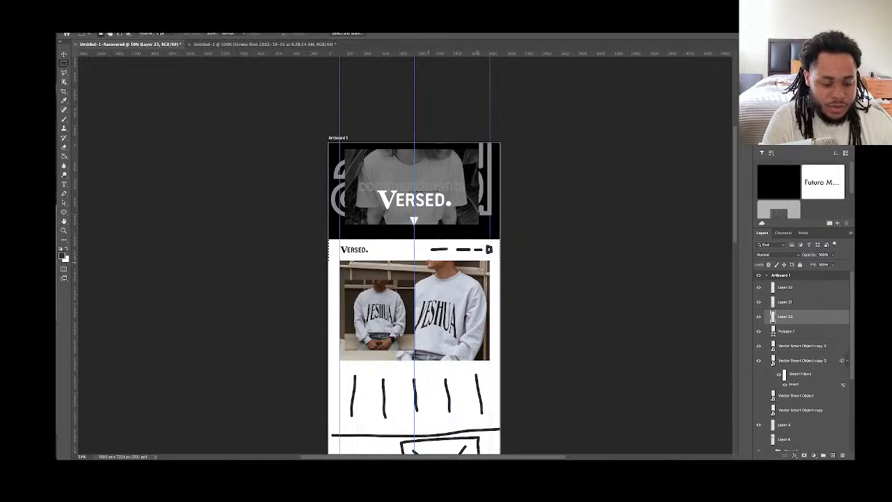
key("g")
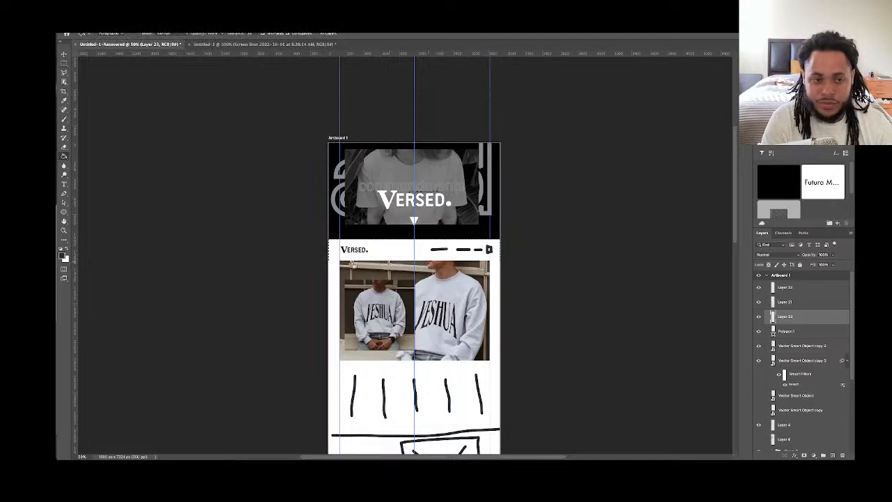
left_click(411, 251)
key("ctrl+d")
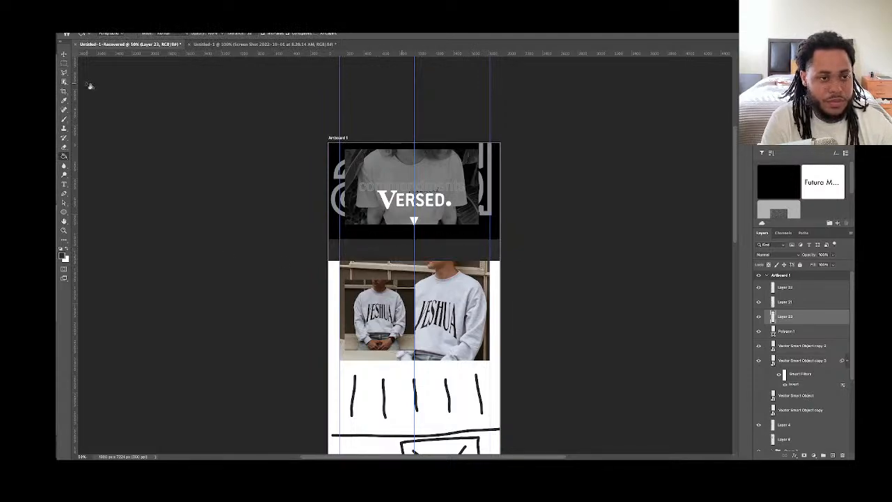
Move the dark full-width rectangle from the navigation bar up to the top edge of the hero section
left_click(63, 53)
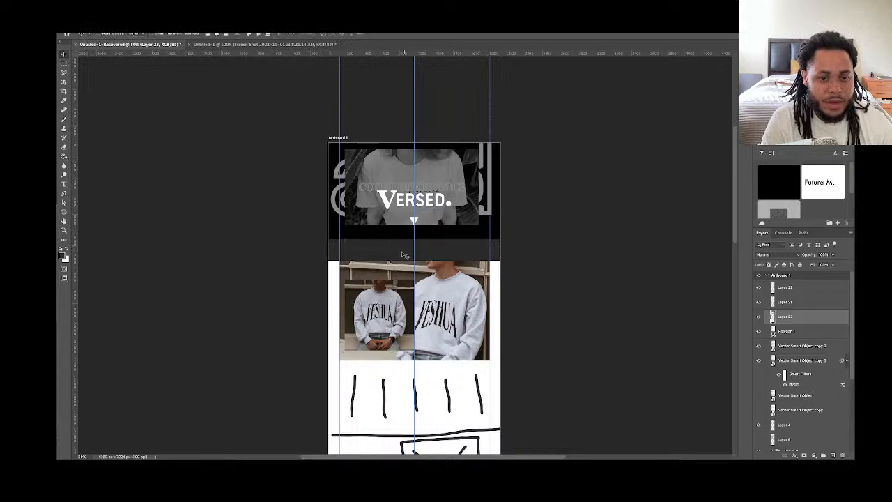
left_click_drag(396, 251, 390, 158)
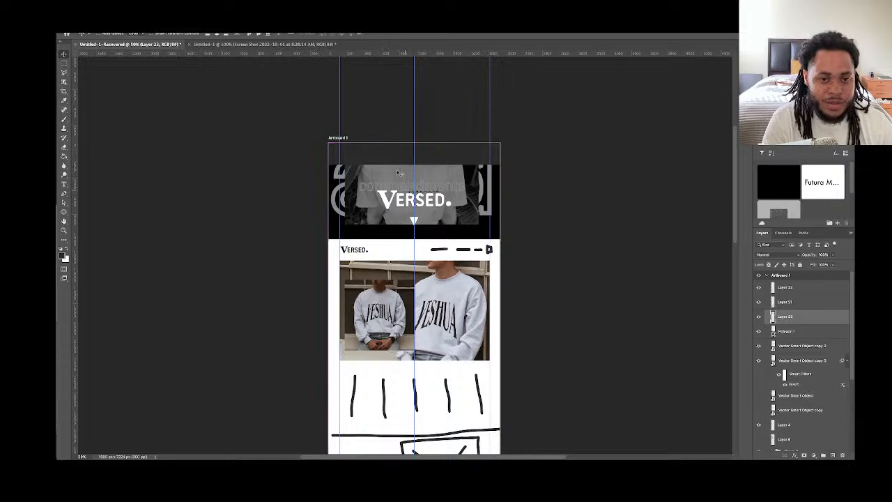
scroll(393, 223, "down", 5)
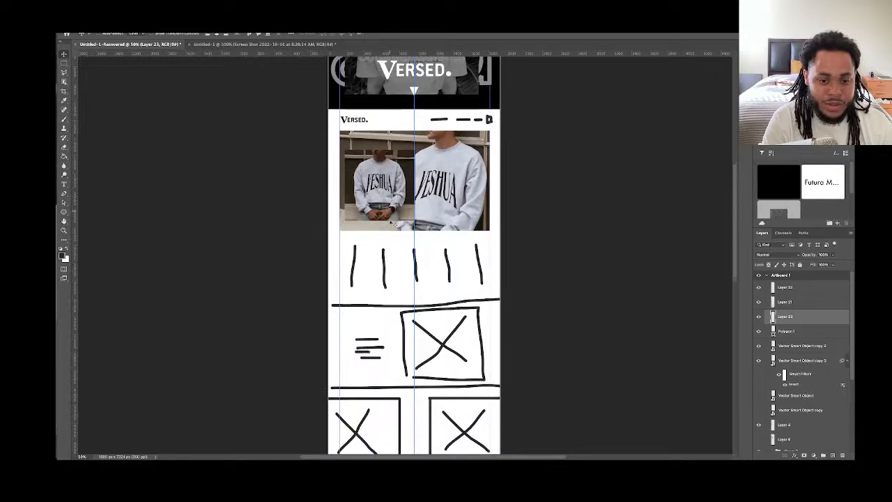
Duplicate the dark full-width rectangle and place the copy over the sketched divider line beneath the five vertical strokes
scroll(392, 223, "down", 10)
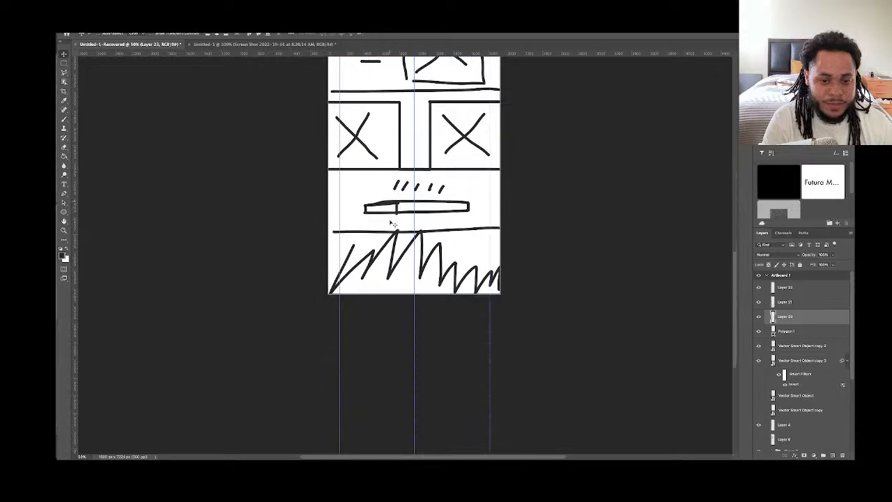
scroll(392, 223, "up", 4)
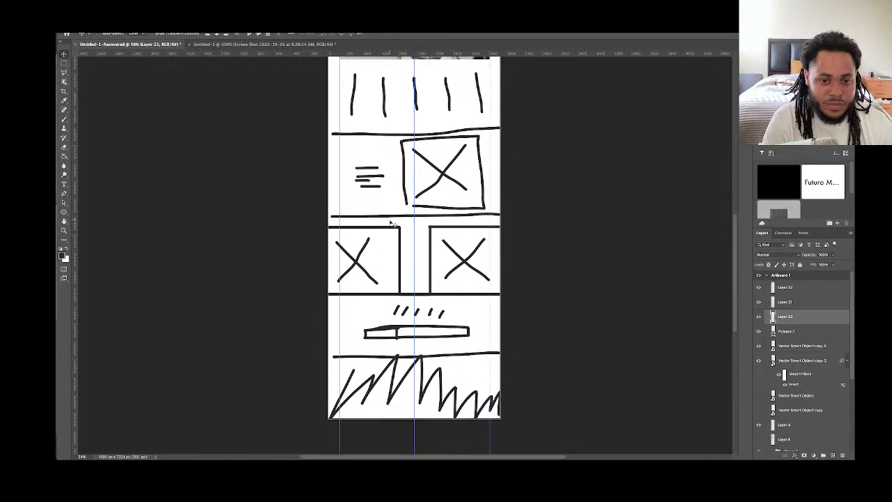
scroll(392, 223, "up", 8)
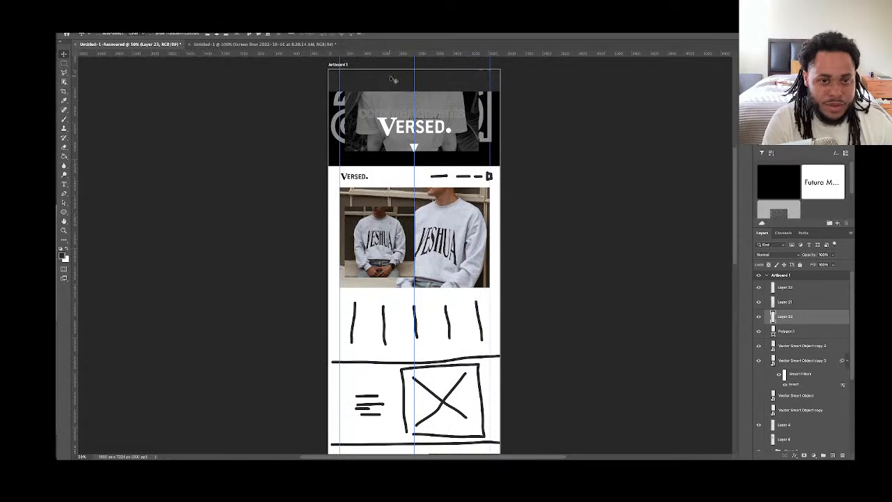
left_click_drag(386, 274, 386, 354)
scroll(385, 355, "up", 3)
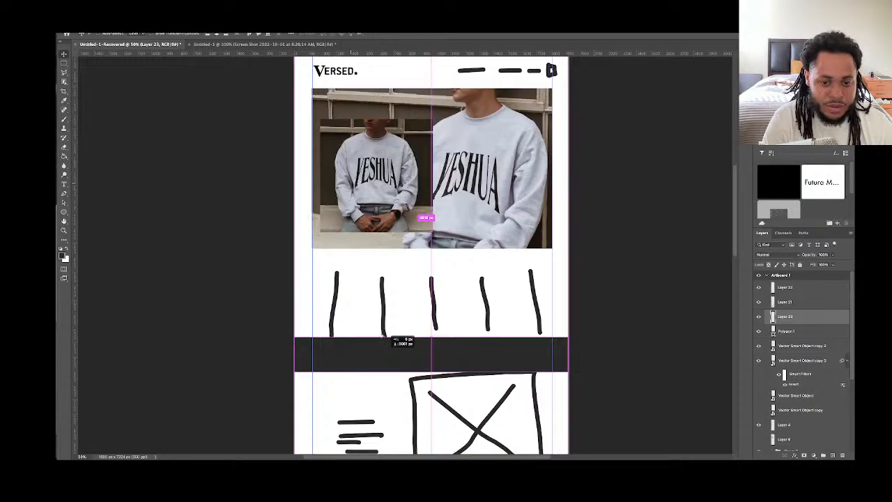
scroll(382, 336, "down", 4)
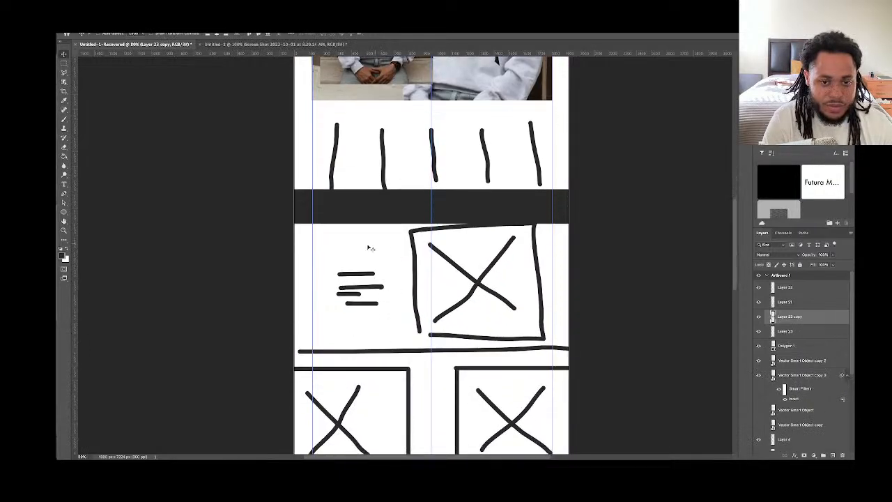
Move the copied dark bar down over the sketched divider line just above the two crossed image boxes
scroll(376, 223, "down", 2)
scroll(384, 209, "left", 2)
scroll(397, 205, "up", 3)
scroll(384, 237, "up", 1)
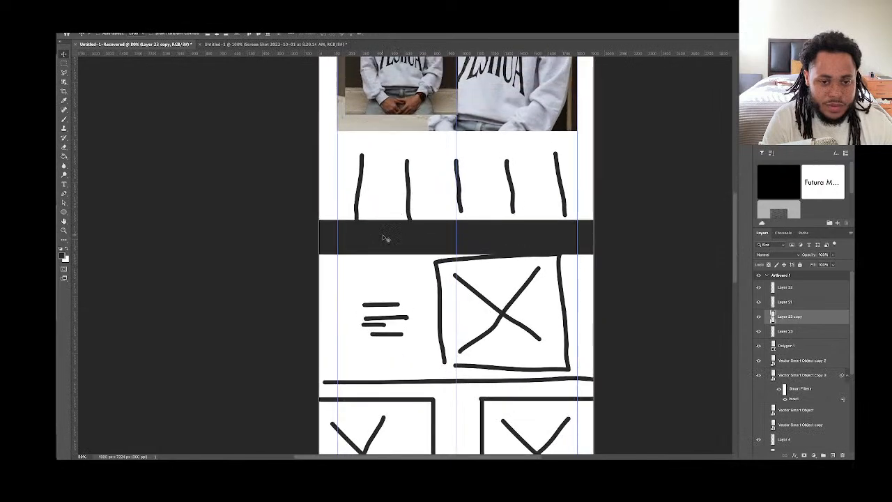
scroll(390, 237, "right", 4)
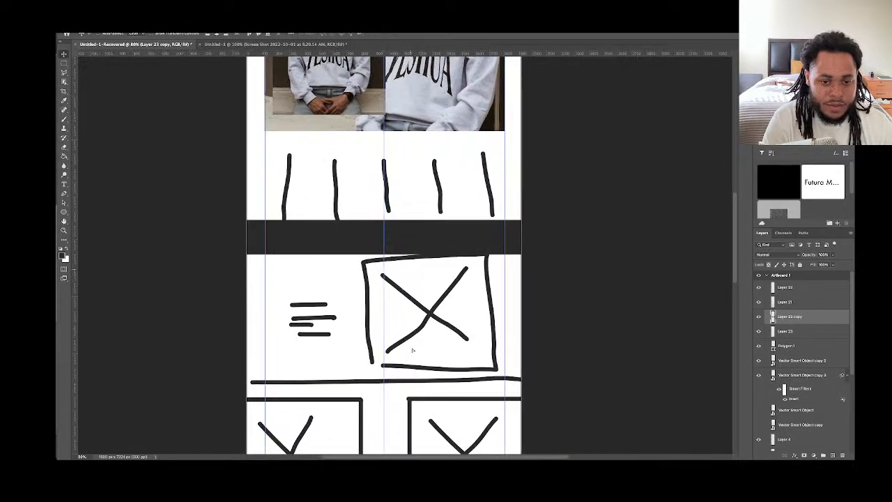
left_click_drag(412, 360, 411, 359)
scroll(339, 255, "down", 4)
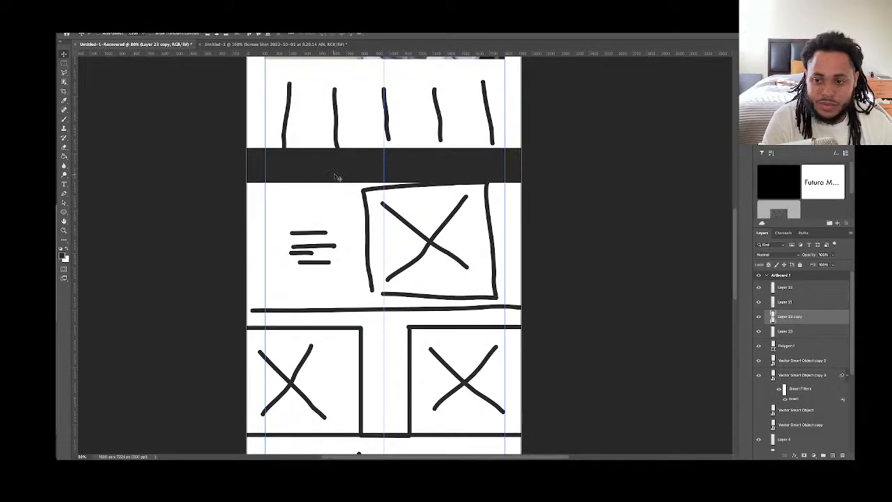
left_click_drag(344, 172, 343, 321)
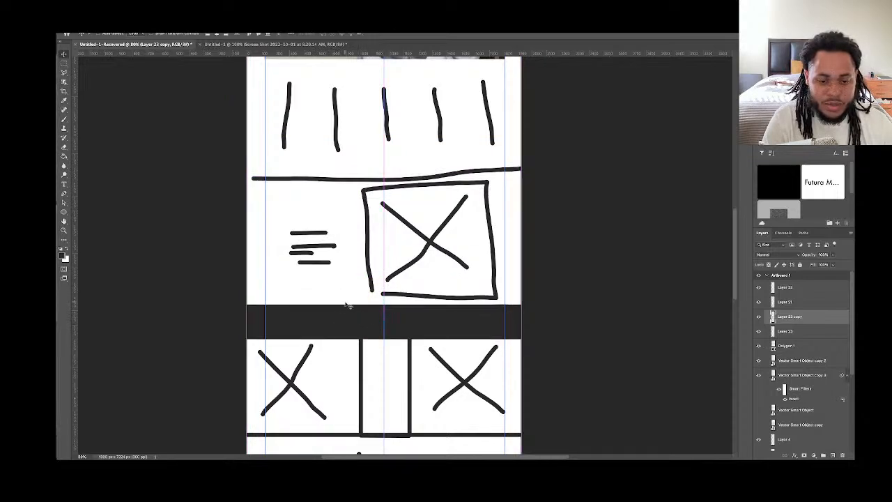
scroll(346, 304, "down", 5)
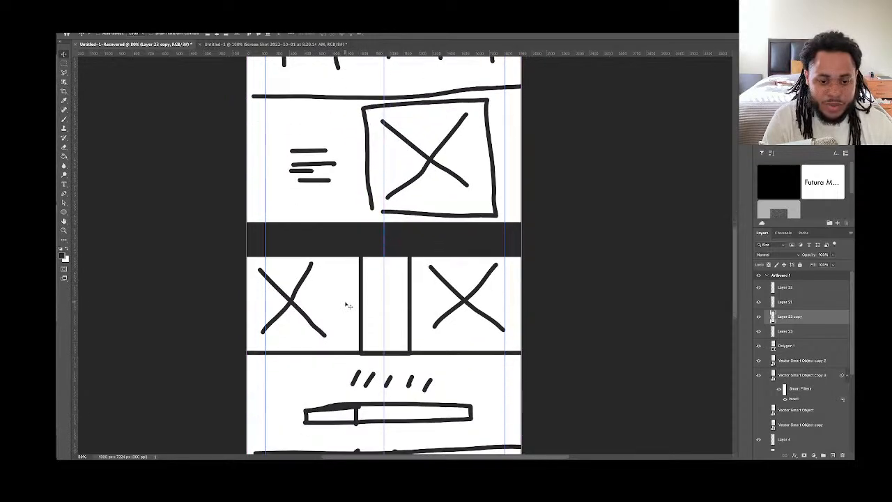
Hide the copied bar's layer and rename it "divider"
left_click(760, 317)
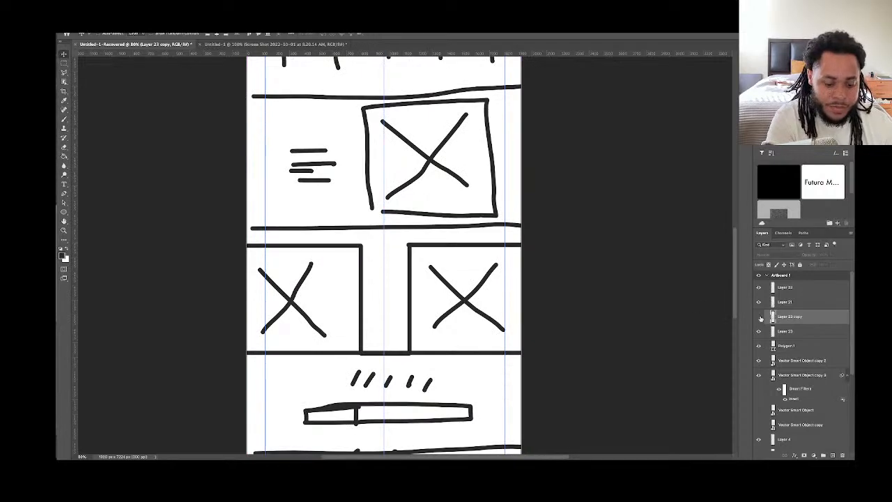
key("super+minus")
key("super+minus")
key("super+minus")
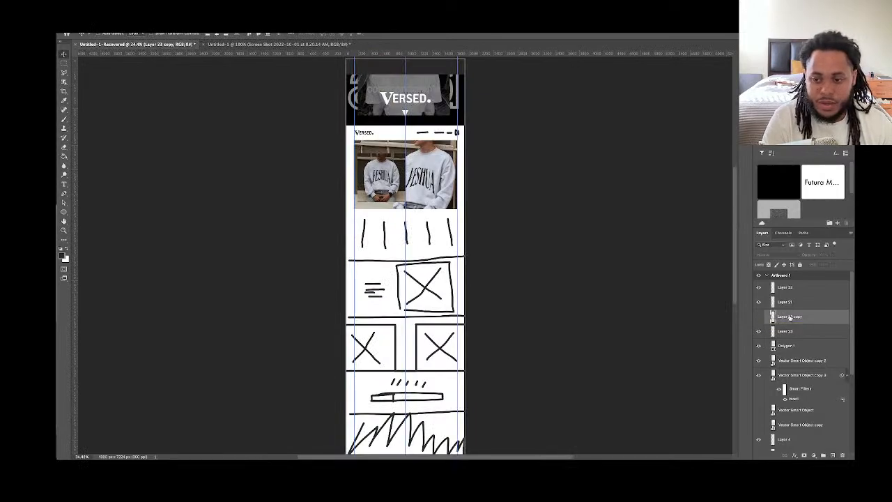
double_click(789, 317)
type("divider")
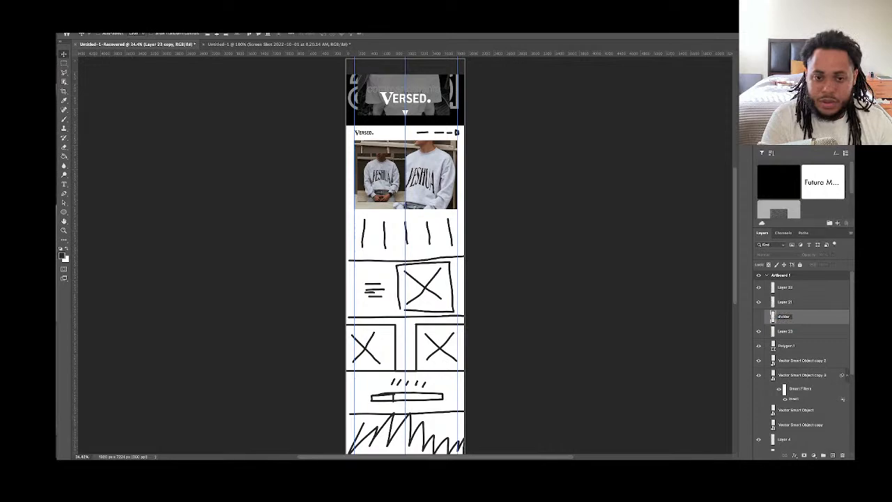
key("Return")
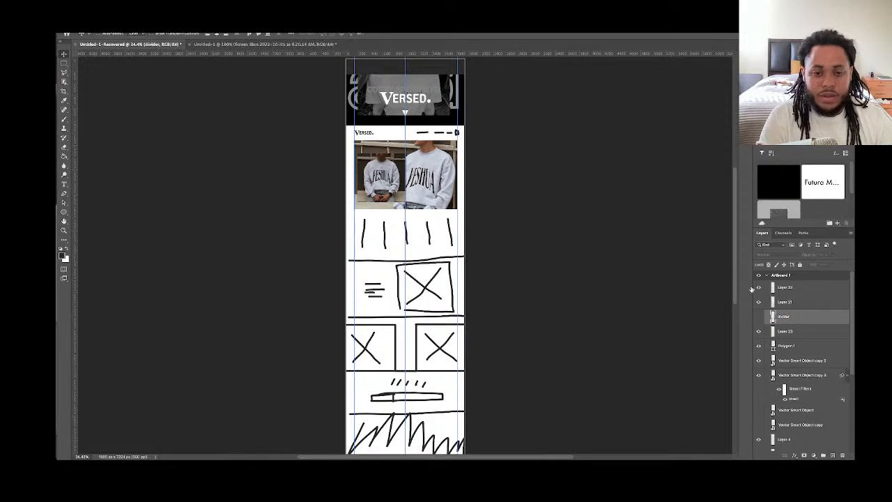
scroll(439, 219, "down", 1)
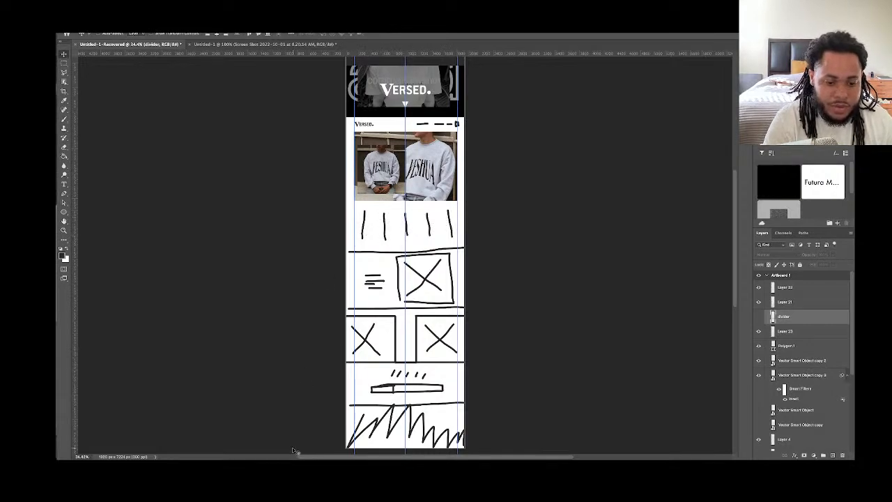
Switch to Chrome with the Versed homepage and dismiss the downloads bar
mouse_move(298, 458)
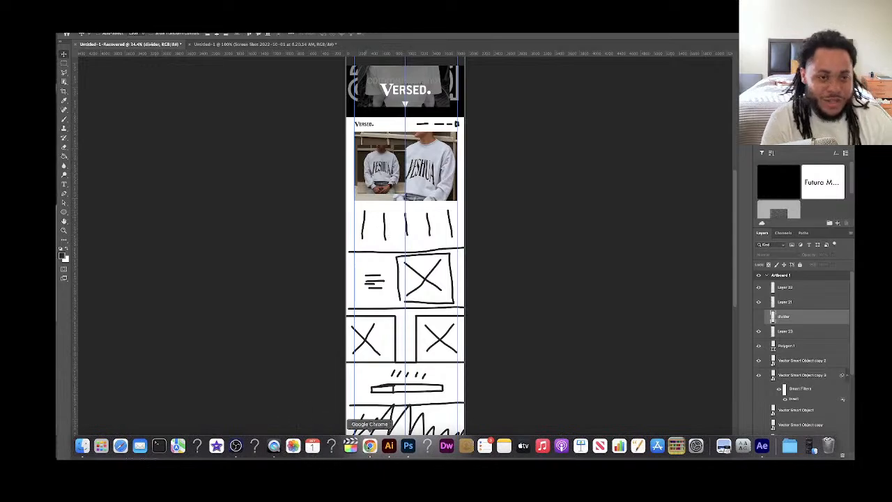
left_click(369, 446)
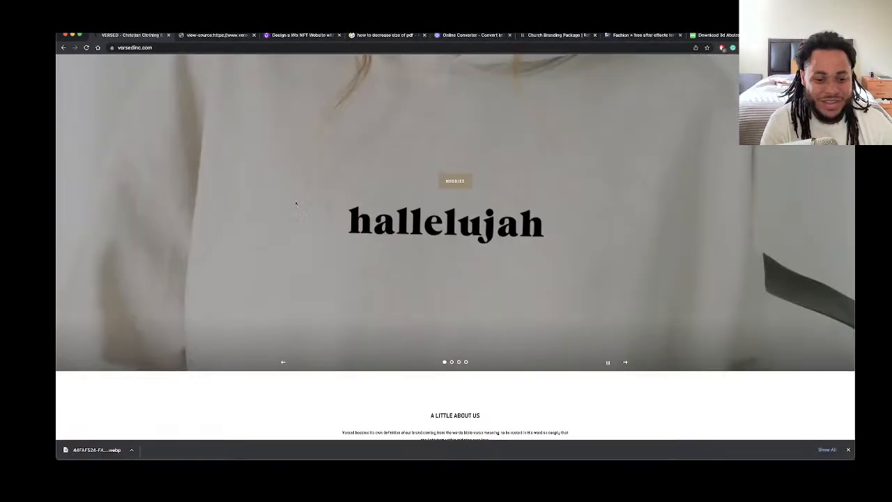
scroll(444, 299, "down", 1)
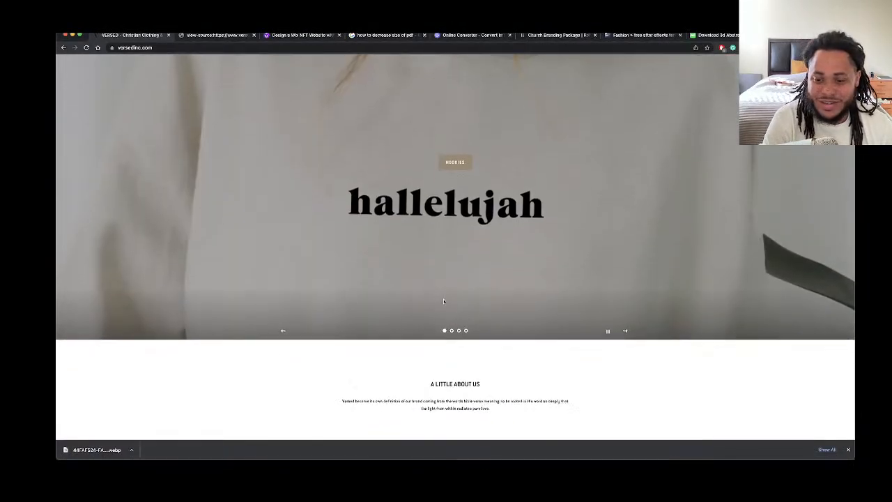
left_click(847, 451)
scroll(444, 368, "up", 2)
scroll(444, 373, "up", 2)
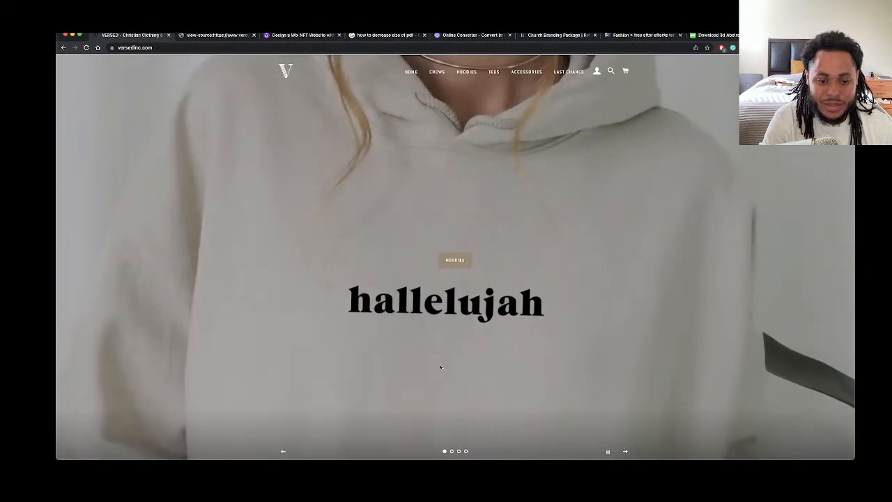
scroll(298, 442, "down", 1)
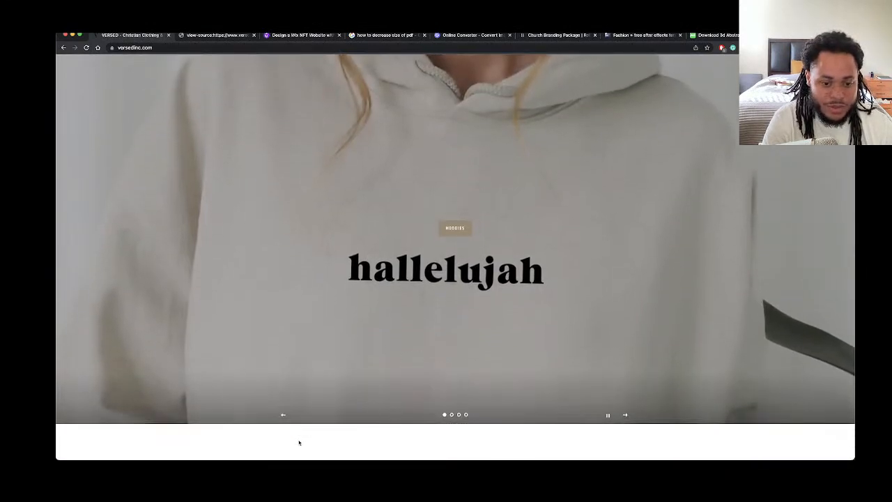
Inspect the Versed homepage and show its source files in the developer tools
right_click(304, 440)
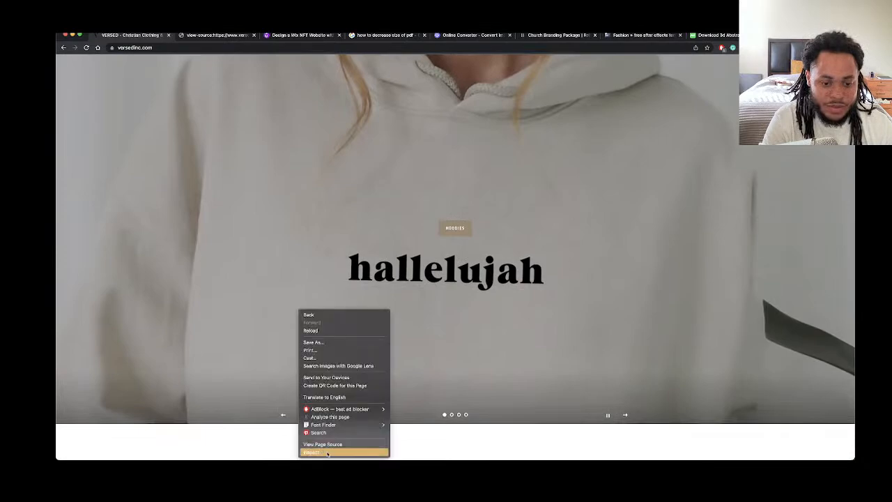
left_click(327, 452)
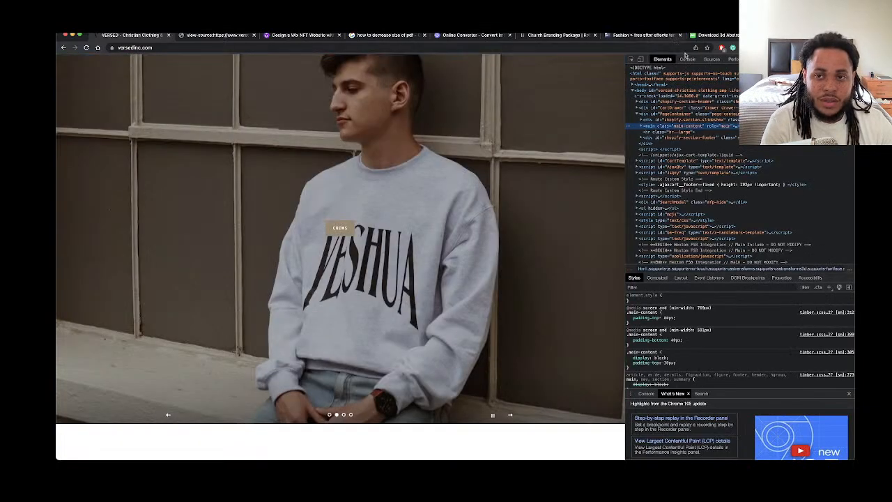
left_click(687, 59)
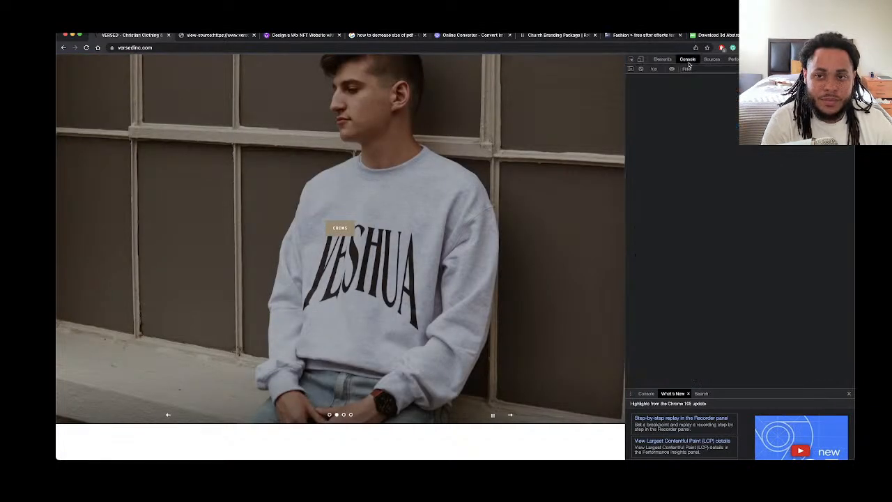
left_click(708, 61)
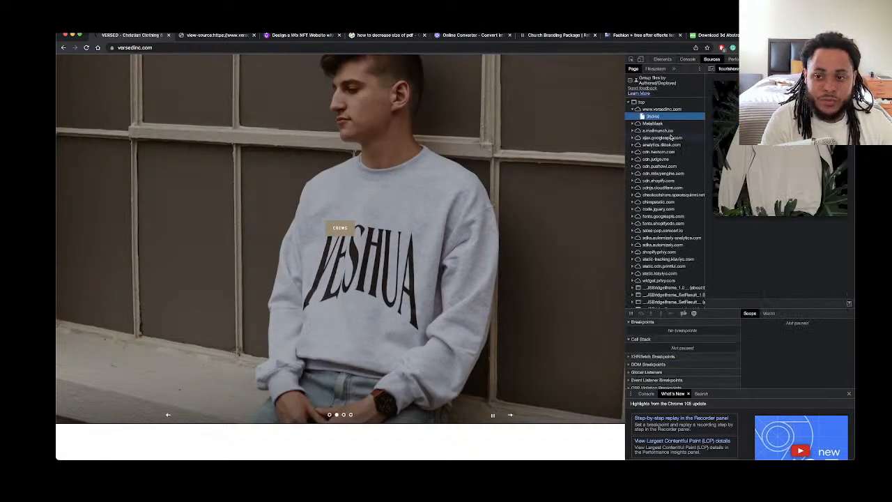
Expand the cdn.shopify.com source folders down to the contents of the products folder
scroll(665, 200, "down", 1)
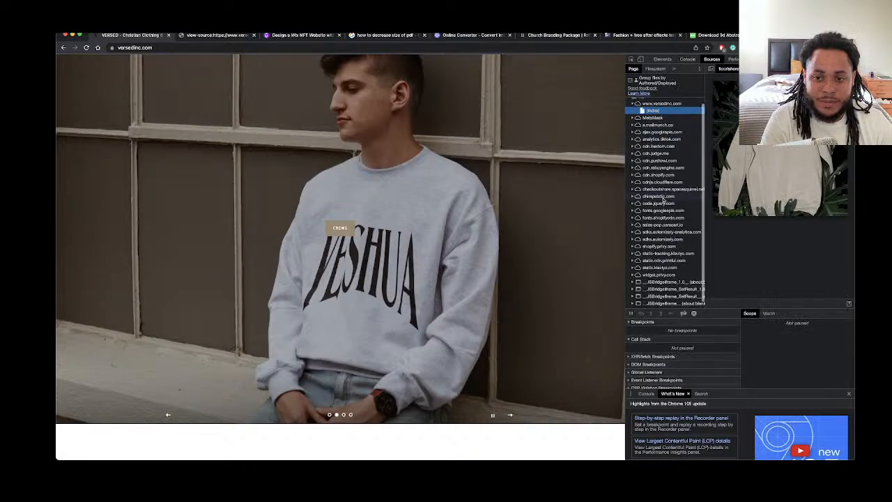
left_click(632, 175)
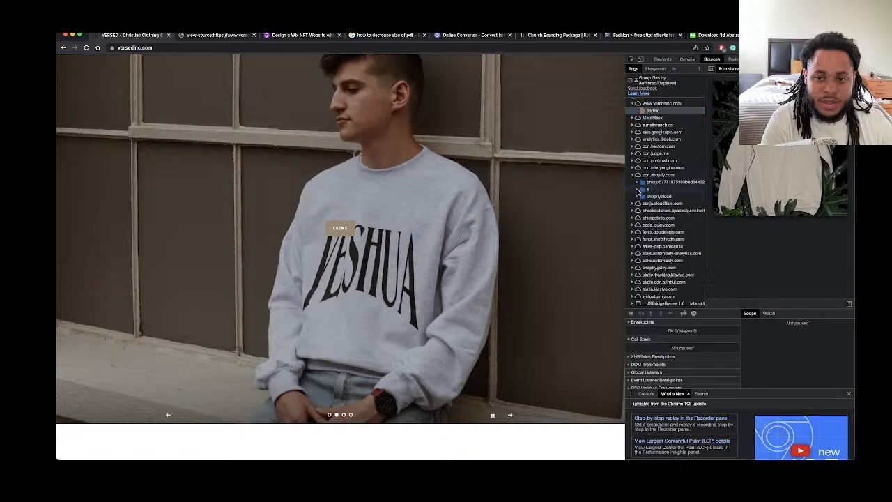
left_click(637, 190)
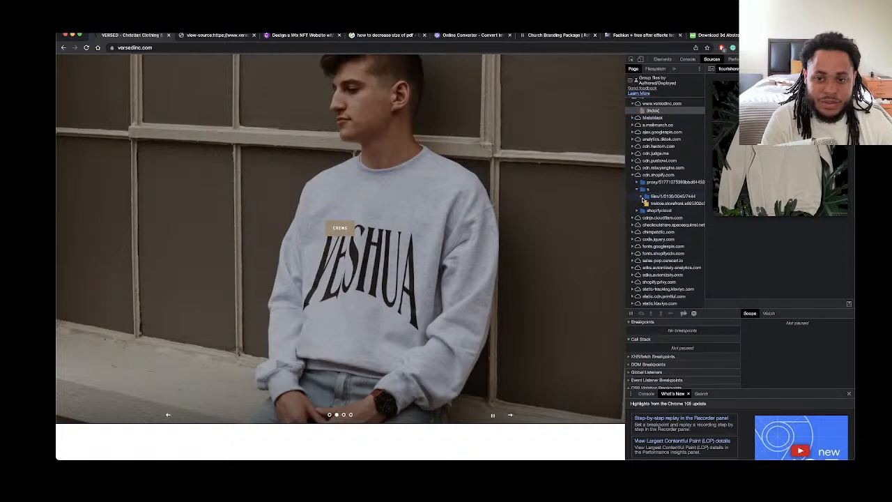
left_click(643, 198)
left_click(645, 218)
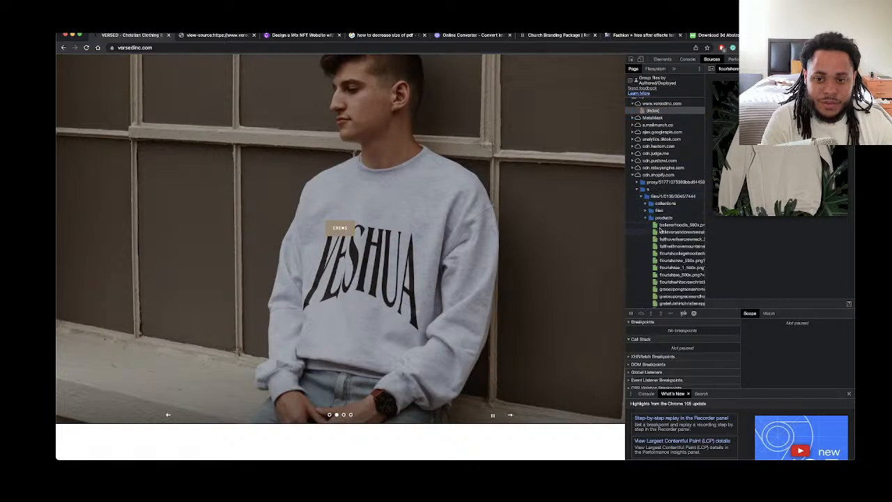
Preview several product images in the products folder, from the believe hoodie to the flourish crew
left_click(660, 225)
left_click(665, 239)
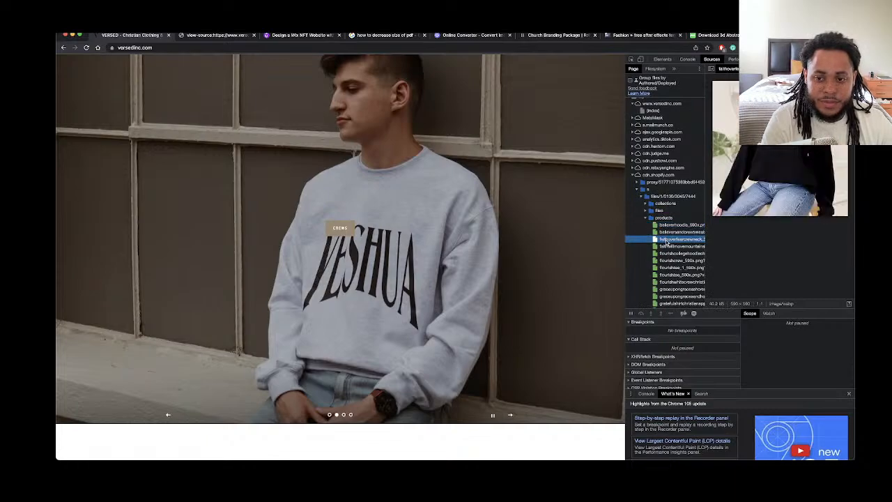
left_click(666, 246)
left_click(669, 253)
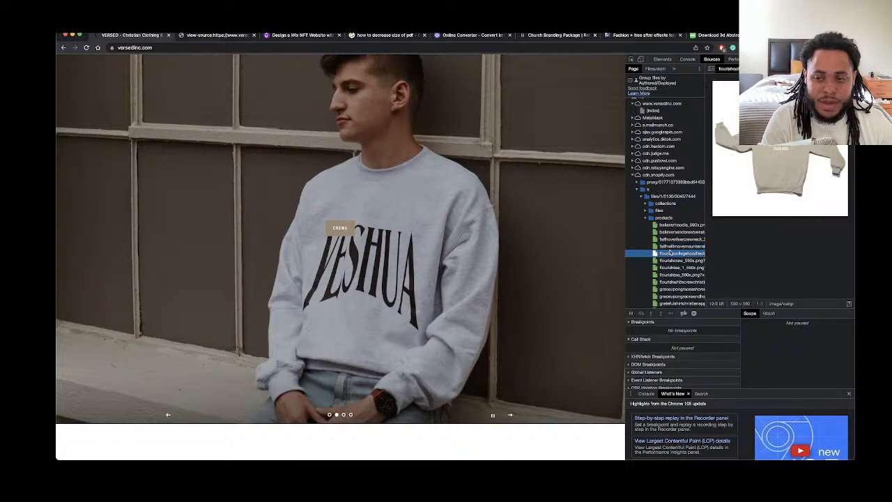
scroll(673, 252, "down", 1)
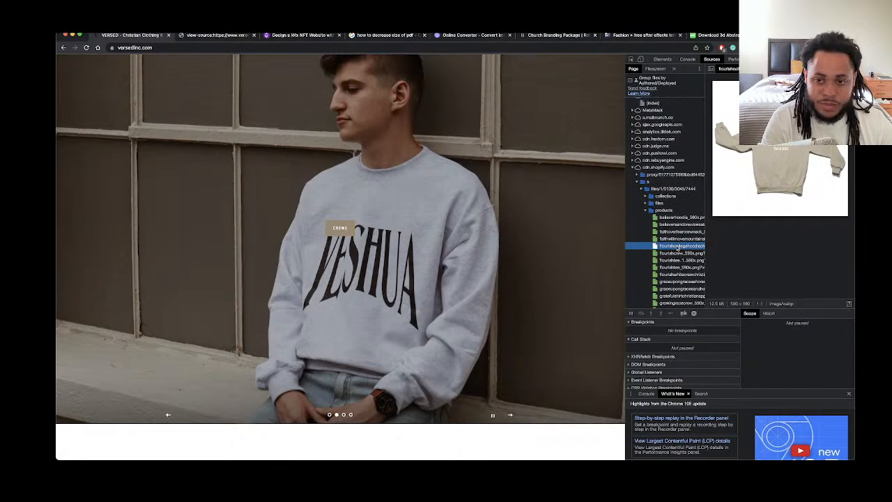
left_click(676, 254)
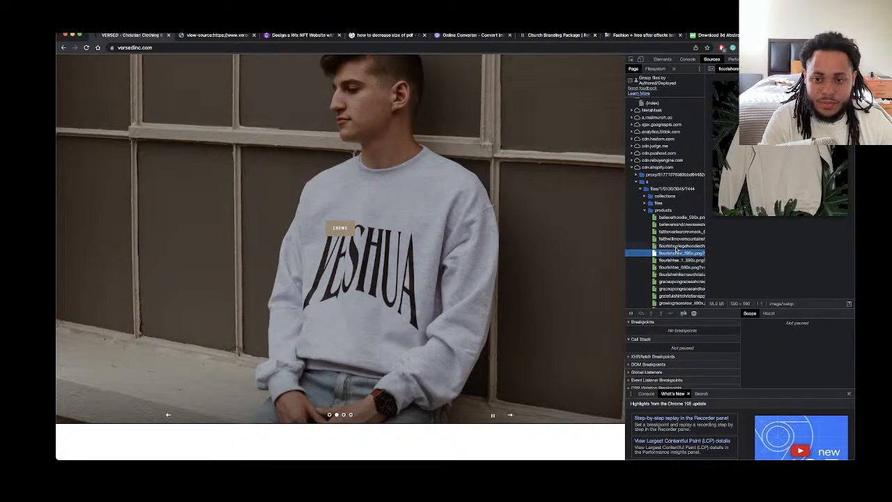
Open the flourish college hoodie image in a new tab and narrow the browser window so Photoshop shows beside it
left_click(676, 248)
right_click(676, 248)
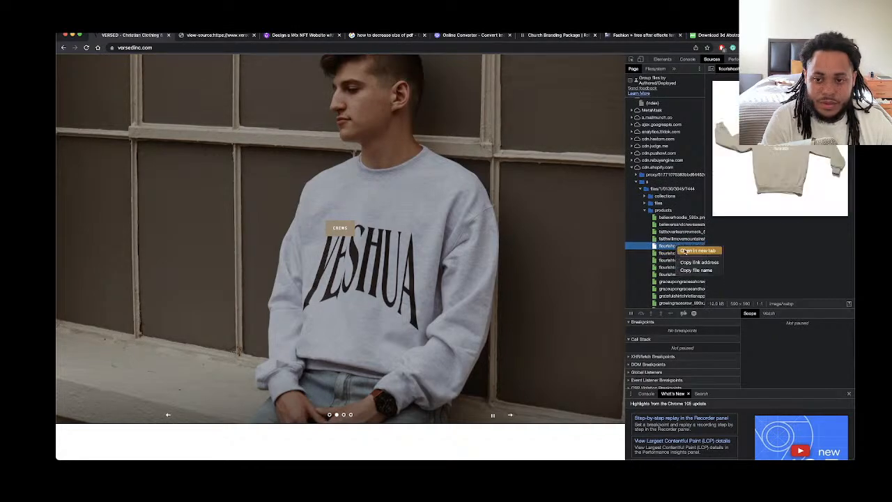
left_click(683, 250)
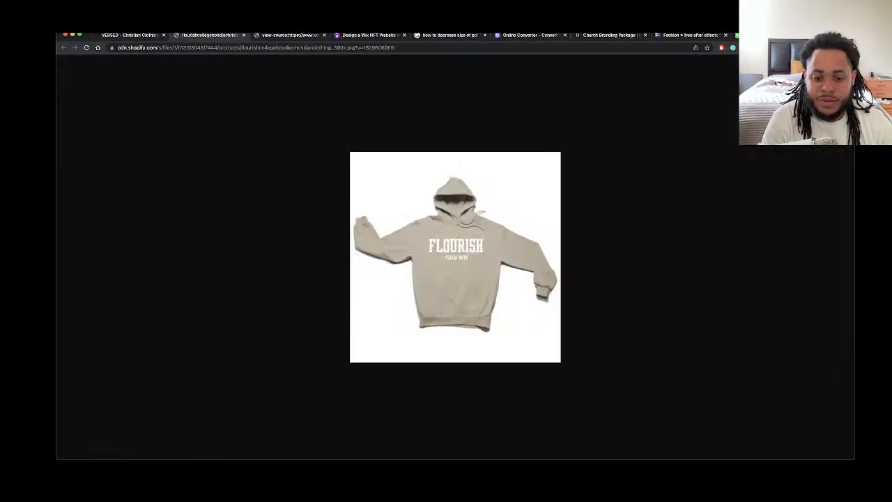
left_click_drag(853, 74, 529, 73)
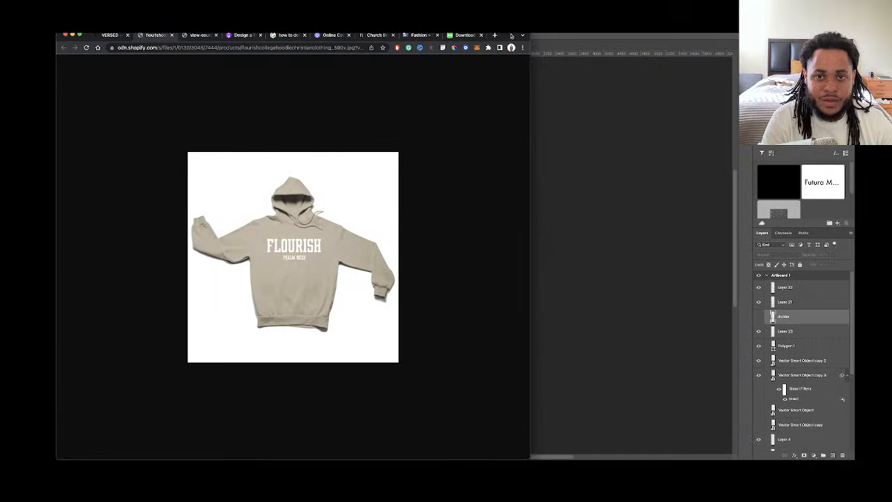
Move the browser window away from the artboard and position the mockup in Photoshop so it stays visible beside the browser
left_click_drag(511, 35, 861, 35)
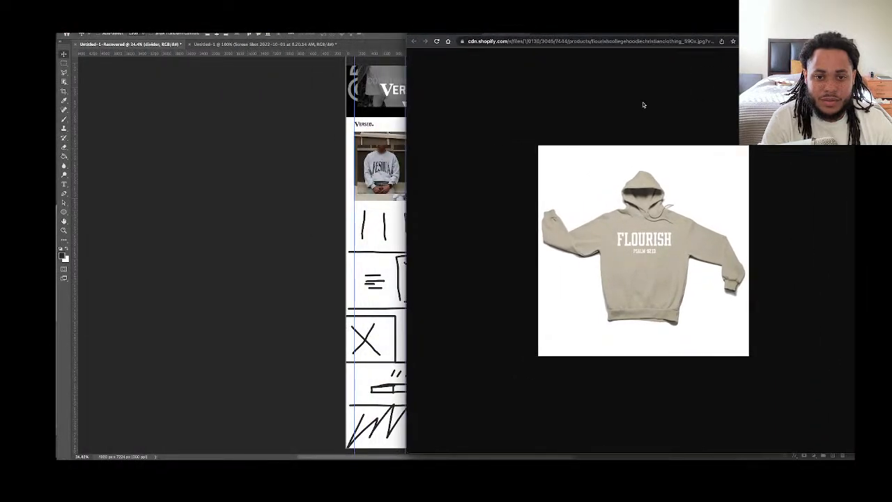
left_click(333, 171)
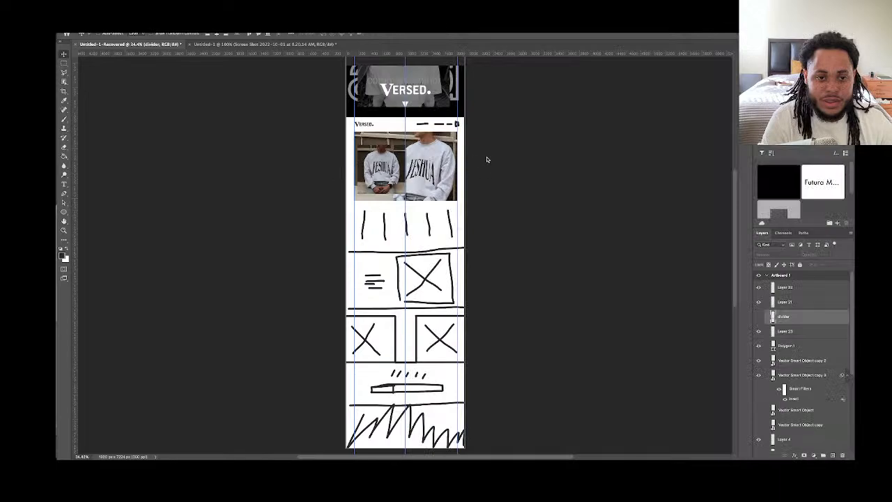
scroll(489, 160, "right", 5)
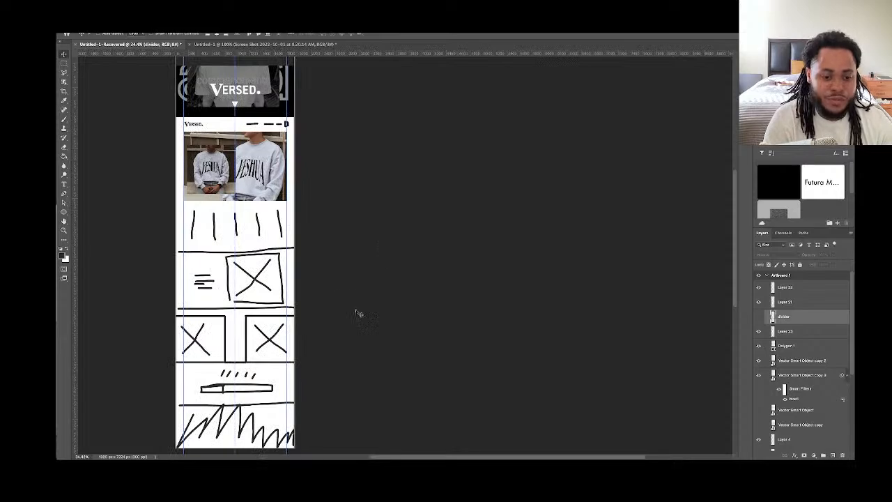
scroll(356, 310, "right", 3)
mouse_move(262, 456)
scroll(224, 356, "left", 5)
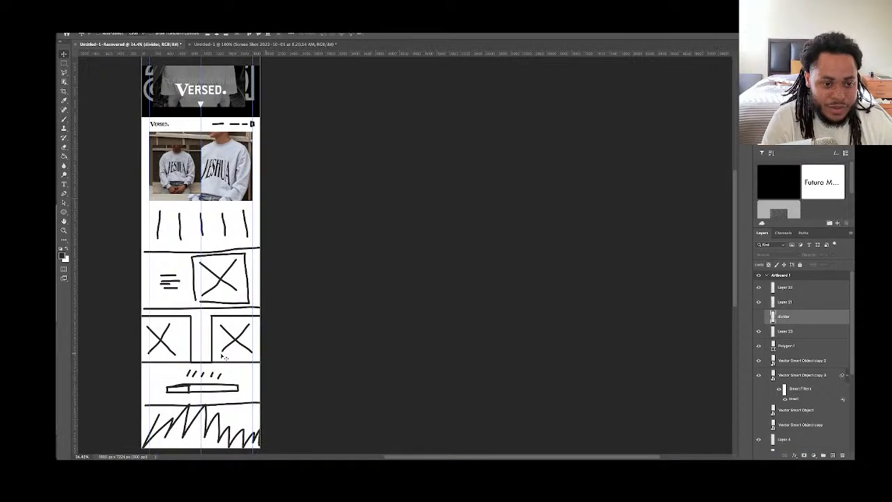
Bring the flourish college hoodie image from the browser into the mockup's product row, over the first sketched marks
mouse_move(183, 458)
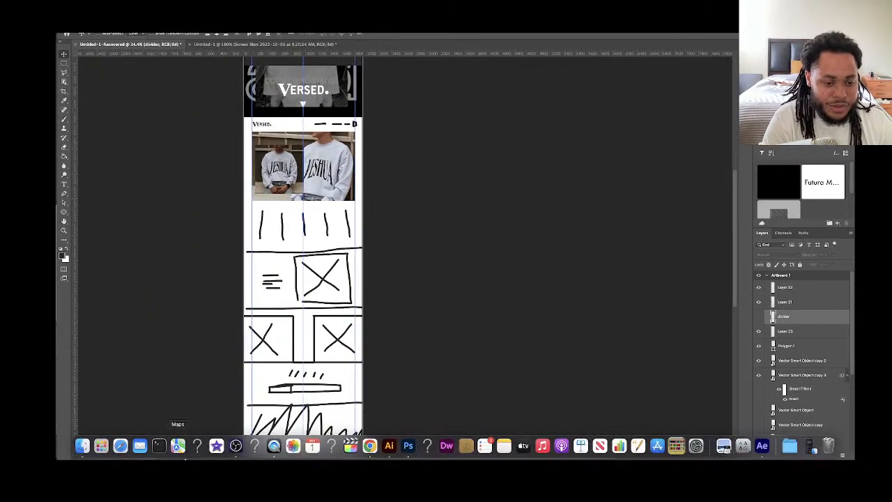
left_click(369, 446)
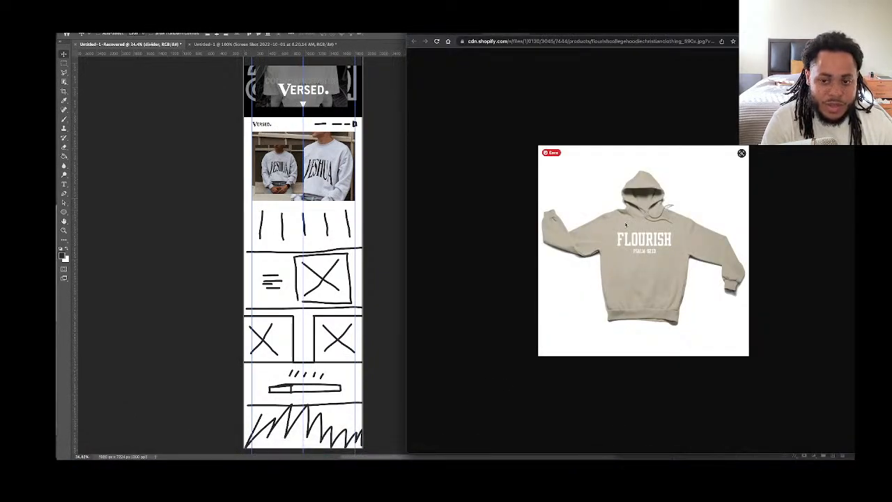
left_click_drag(627, 250, 279, 230)
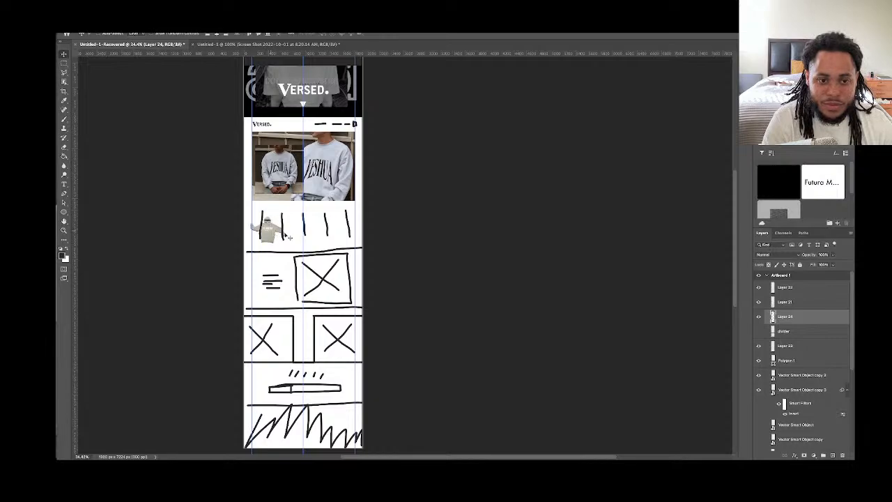
scroll(290, 237, "up", 3)
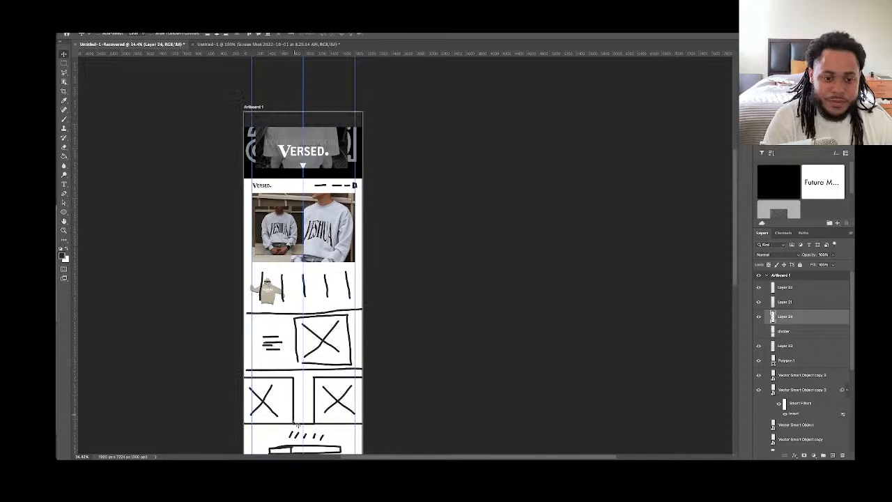
Return to the Versed site's source files in the browser and preview product images from the flourish tee to the grace upon grace ash crew
mouse_move(261, 453)
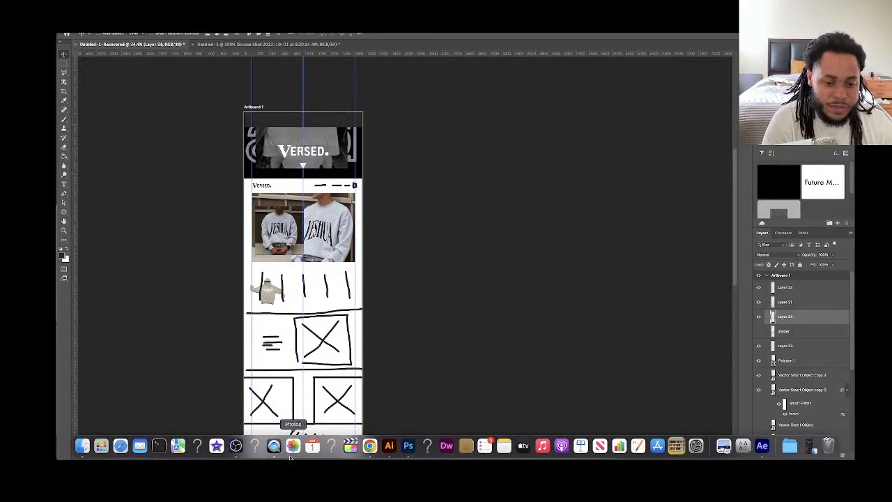
left_click(372, 447)
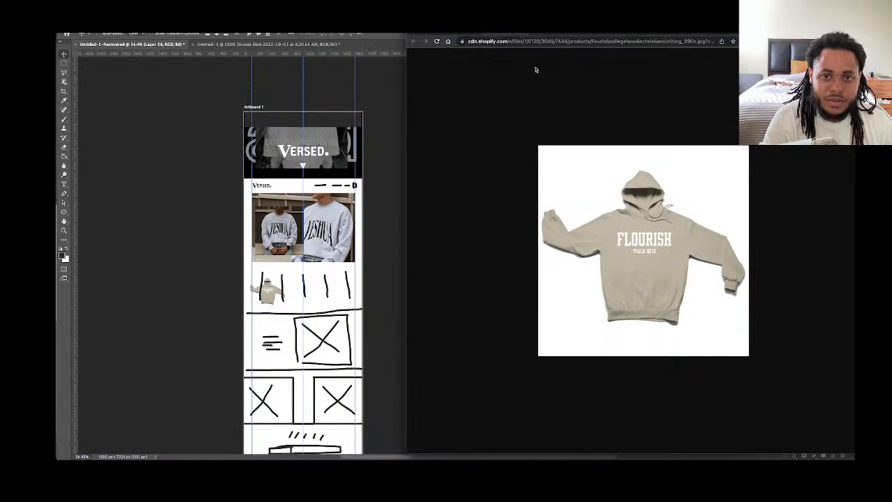
left_click(526, 33)
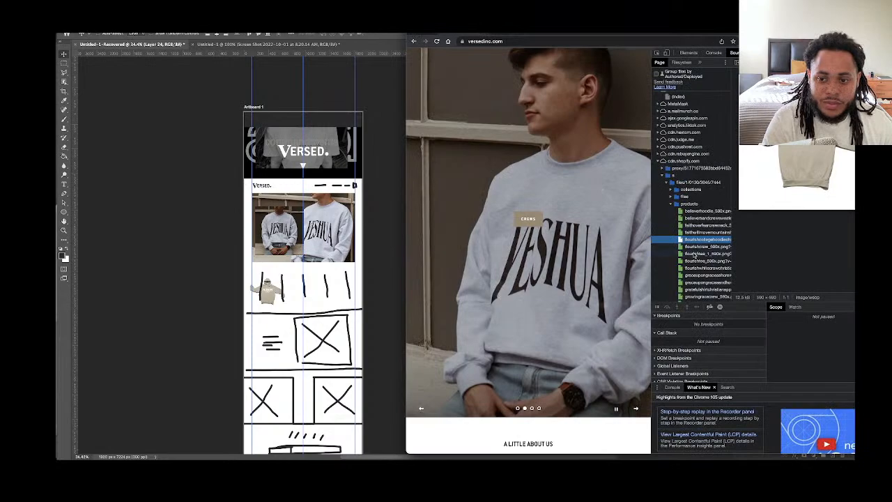
left_click(697, 253)
left_click(694, 261)
left_click(695, 268)
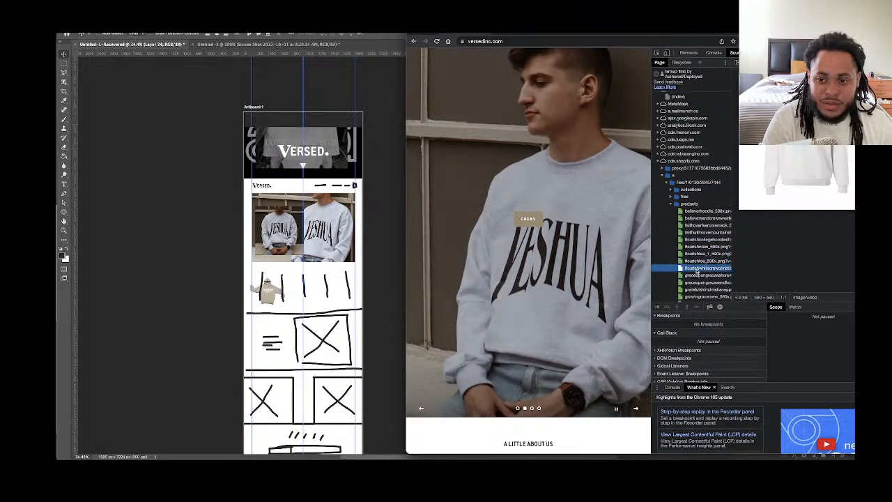
left_click(694, 276)
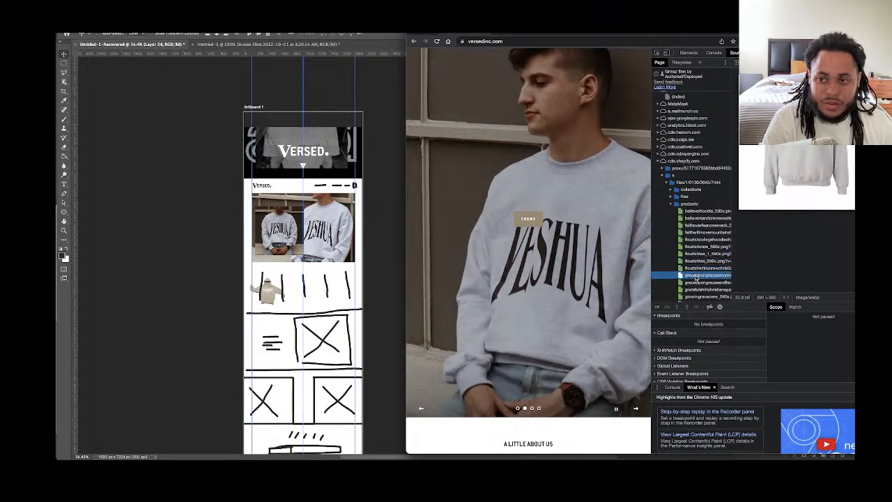
left_click(694, 269)
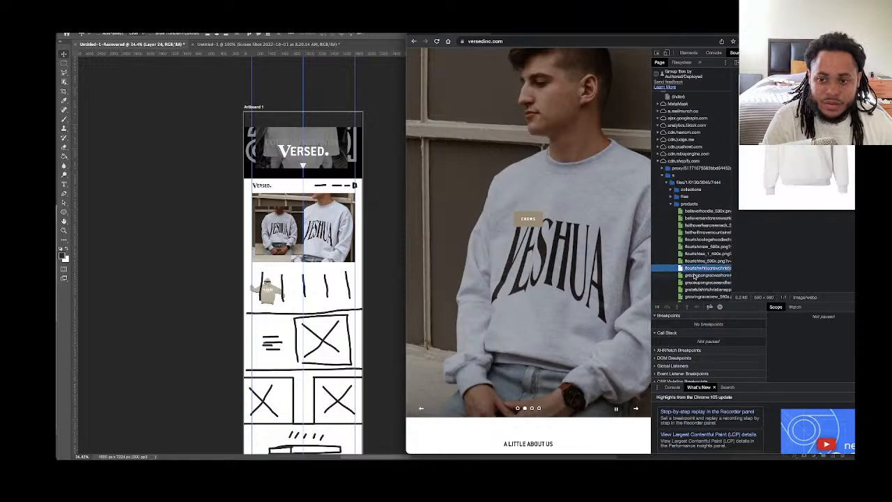
left_click(694, 275)
scroll(694, 272, "down", 2)
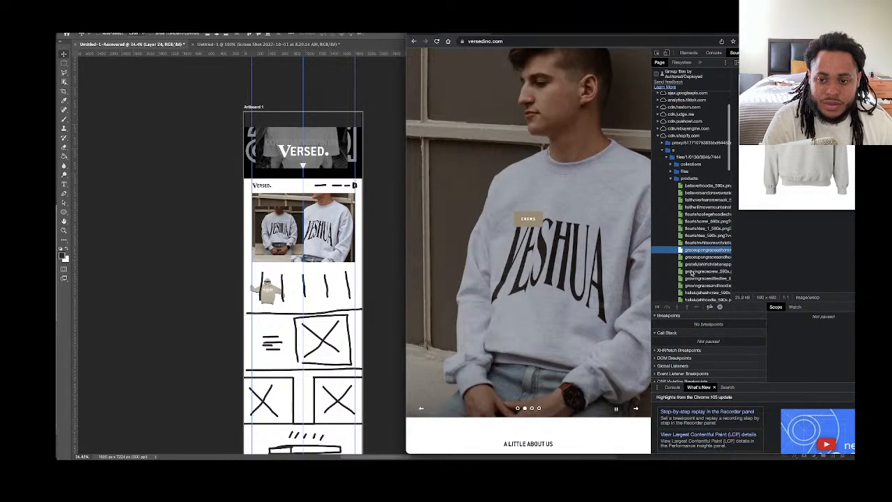
Preview the grateful shirt and growing grace product images, ending with the growing grace sand hoodie
left_click(690, 267)
left_click(692, 272)
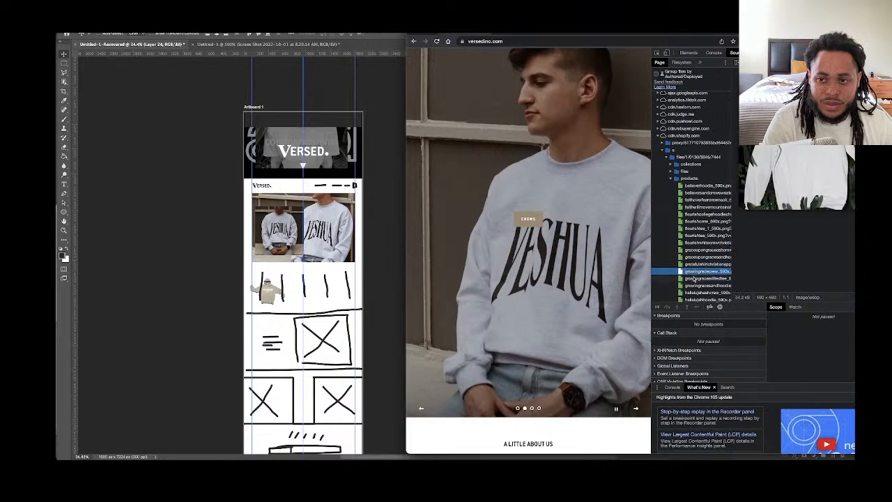
left_click(694, 278)
scroll(694, 279, "down", 1)
left_click(693, 279)
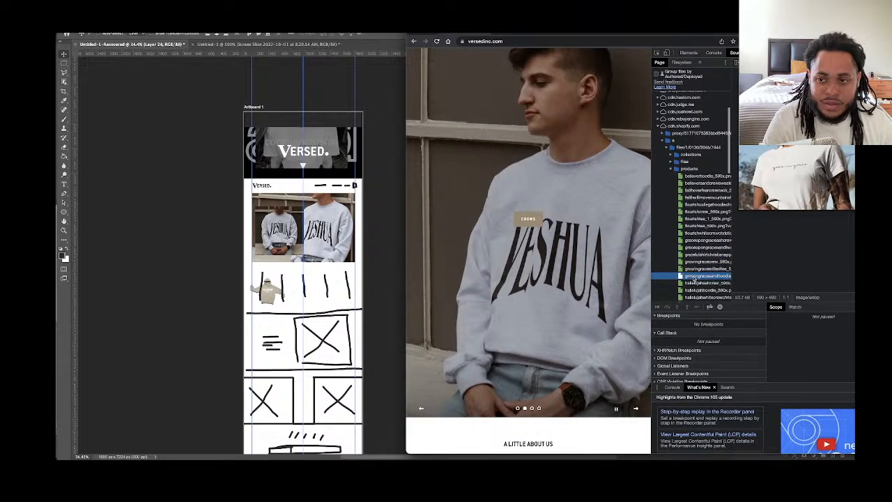
scroll(694, 278, "down", 1)
scroll(694, 278, "up", 1)
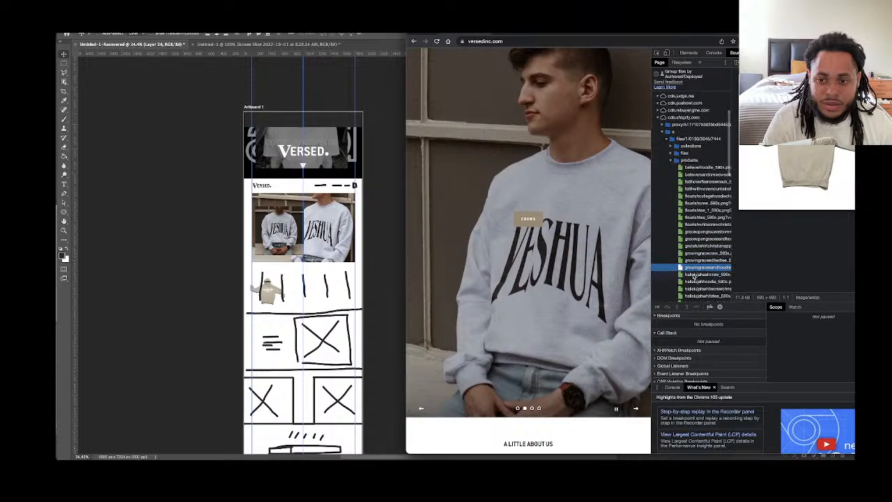
scroll(693, 278, "down", 1)
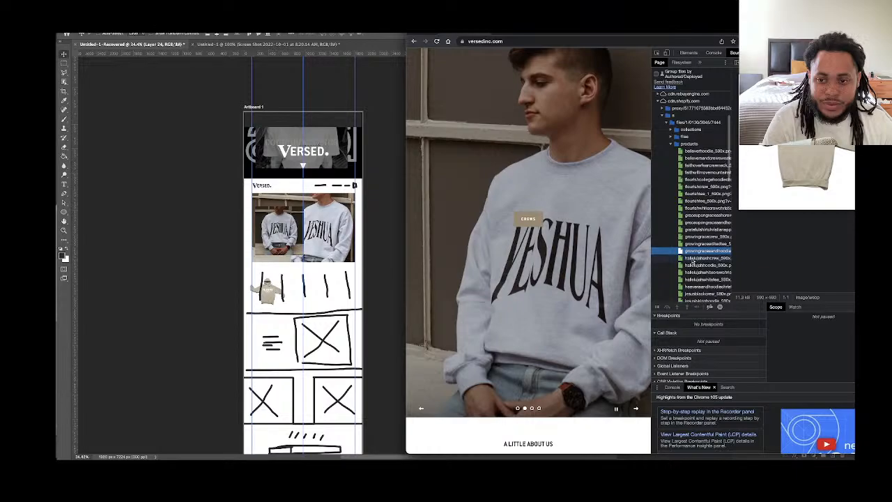
Preview the hallelujah product images, from the ash crew to the white tee
left_click(692, 259)
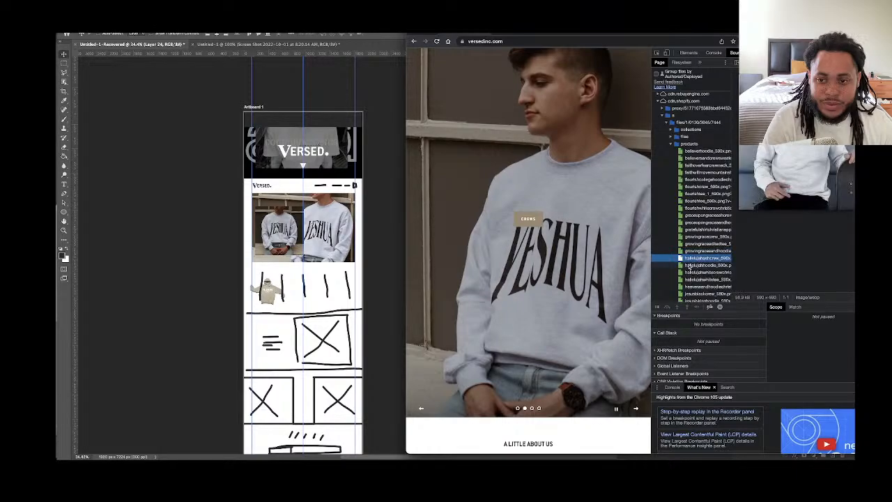
left_click(690, 265)
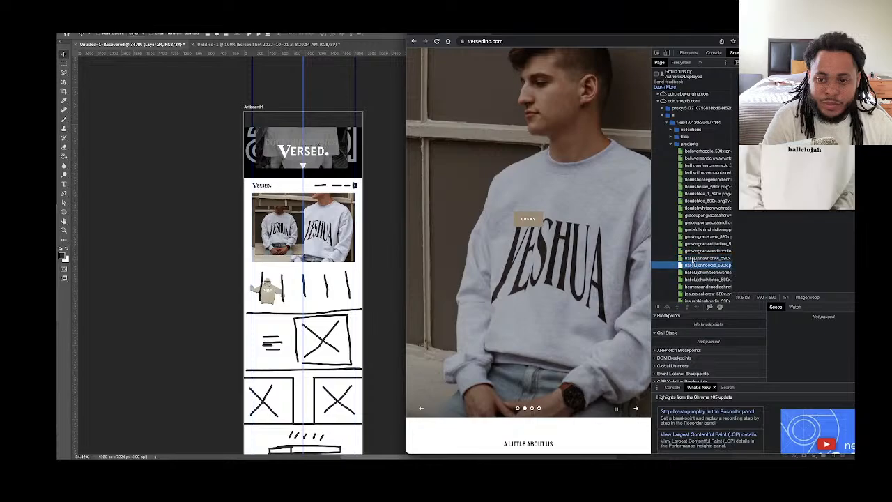
scroll(694, 260, "down", 1)
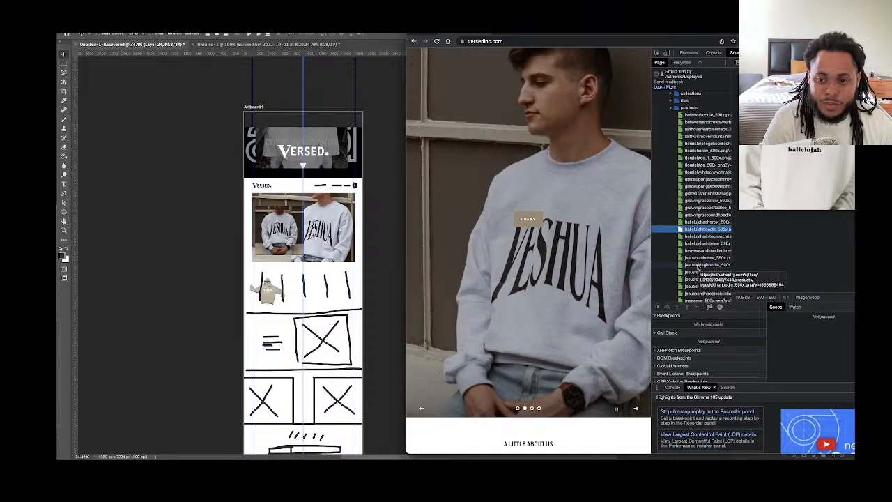
left_click(692, 237)
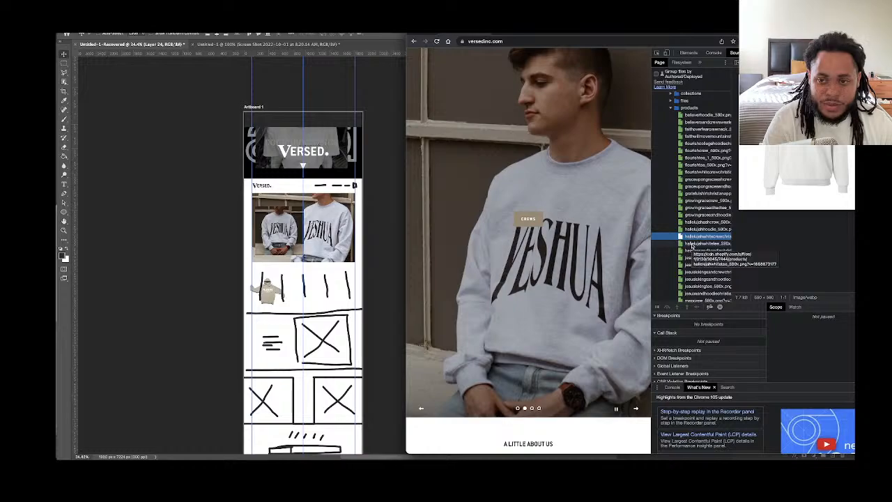
left_click(692, 244)
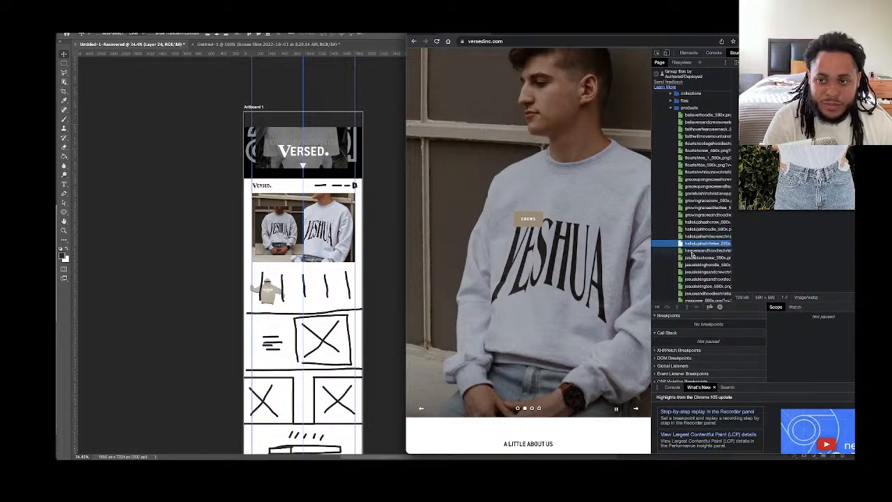
Preview the heaven sand hoodie, Jesus black crew and Jesus is King product images, ending with the Jesus sand hoodie
left_click(692, 250)
left_click(694, 259)
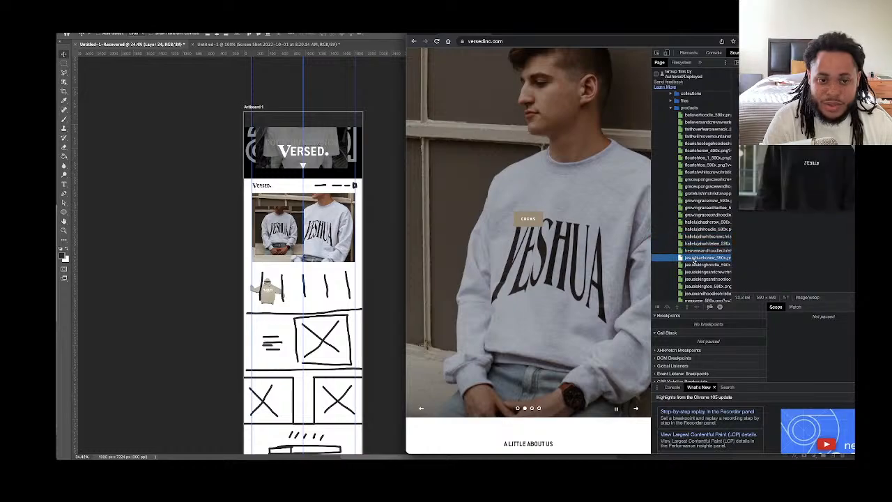
left_click(693, 253)
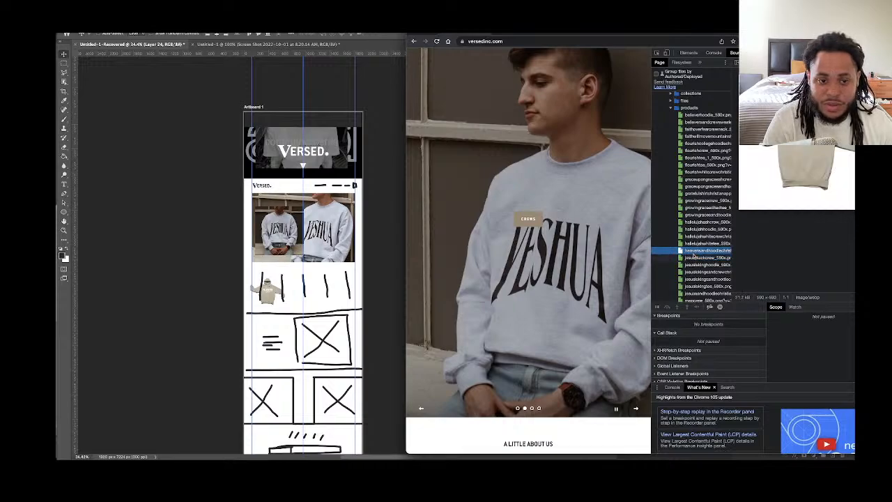
left_click(693, 259)
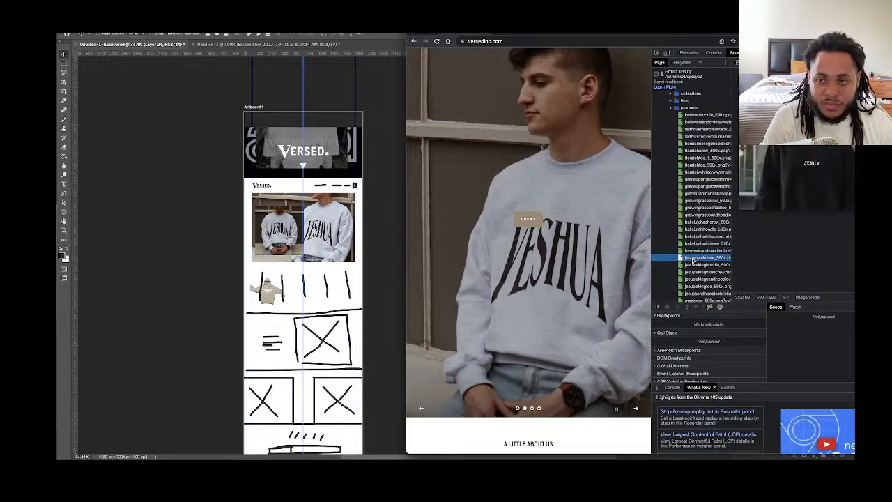
left_click(693, 265)
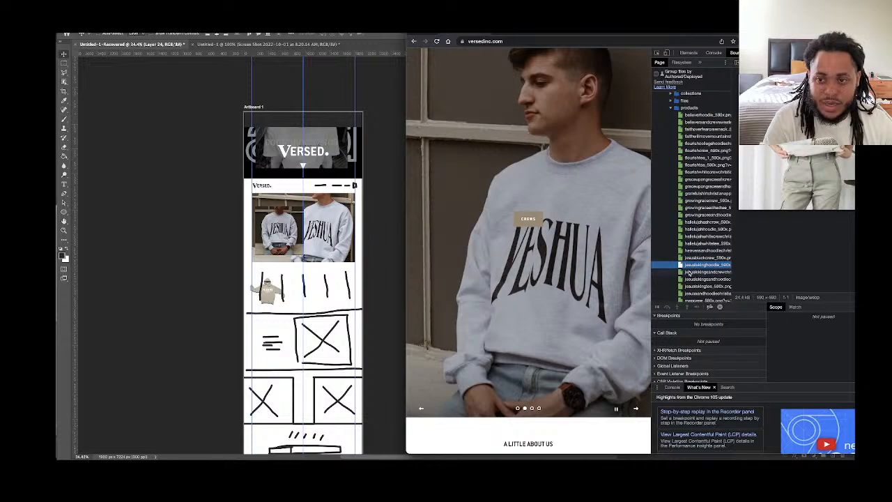
left_click(692, 271)
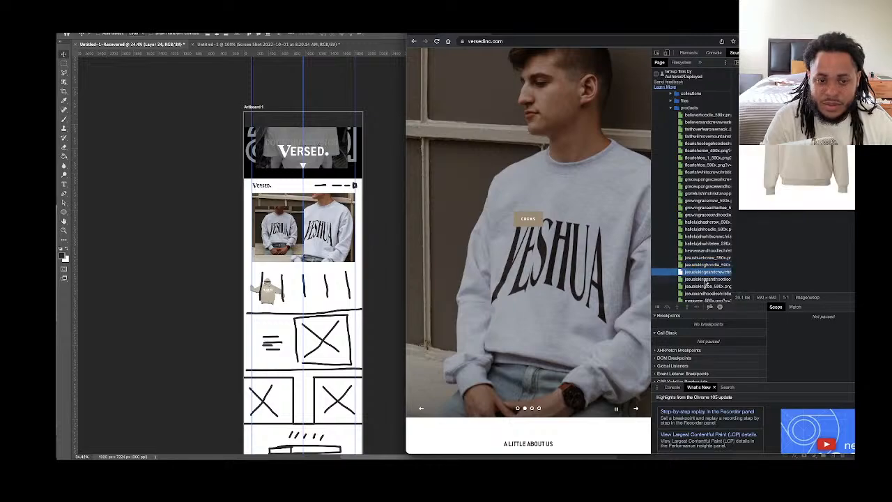
left_click(705, 278)
left_click(706, 285)
scroll(705, 283, "down", 1)
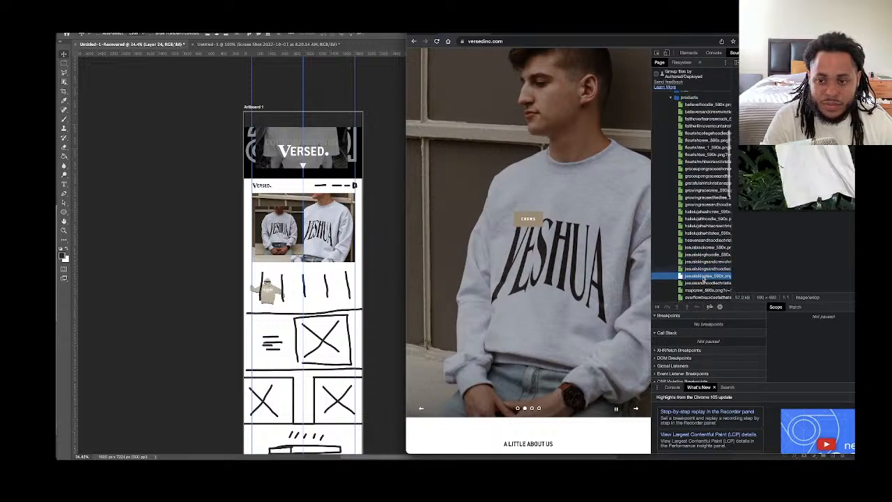
left_click(707, 279)
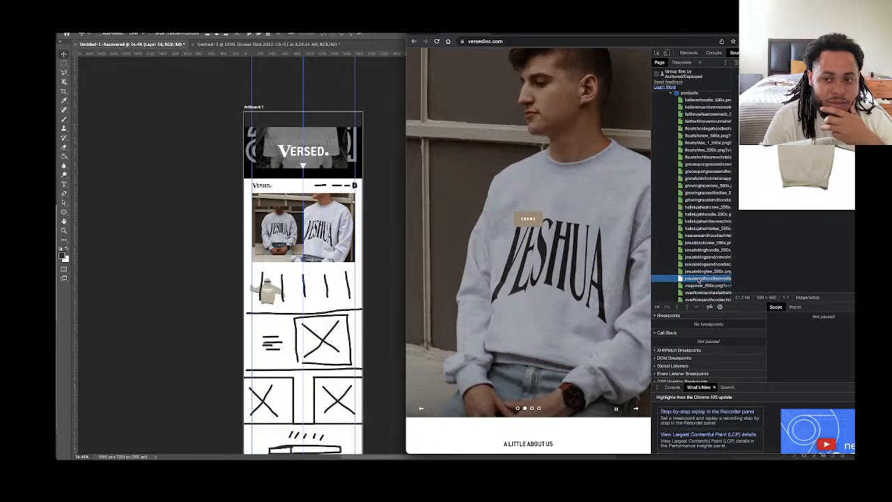
Preview product images from the map crew through the overflow and salt and light items to the salt black tee
left_click(701, 286)
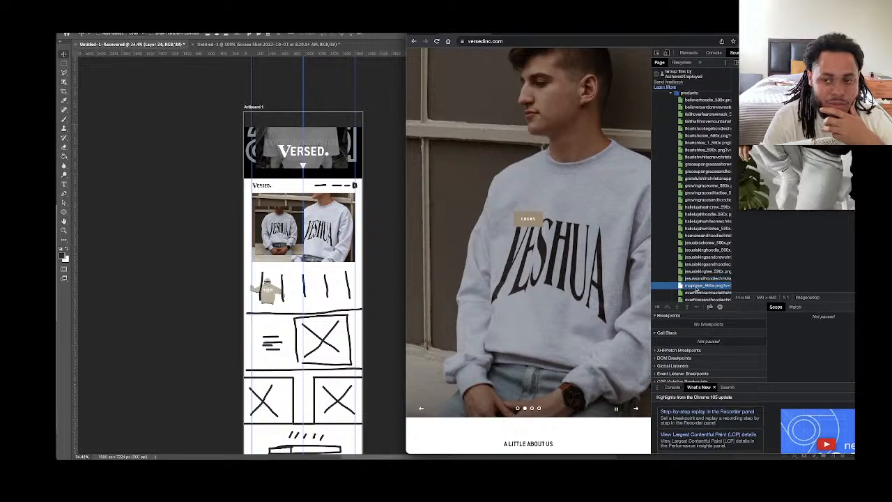
scroll(696, 286, "down", 1)
left_click(695, 285)
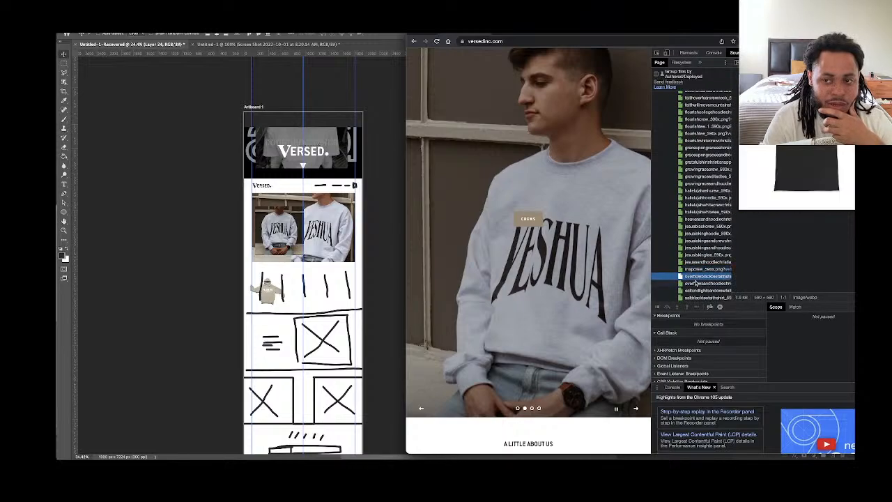
scroll(693, 268, "down", 2)
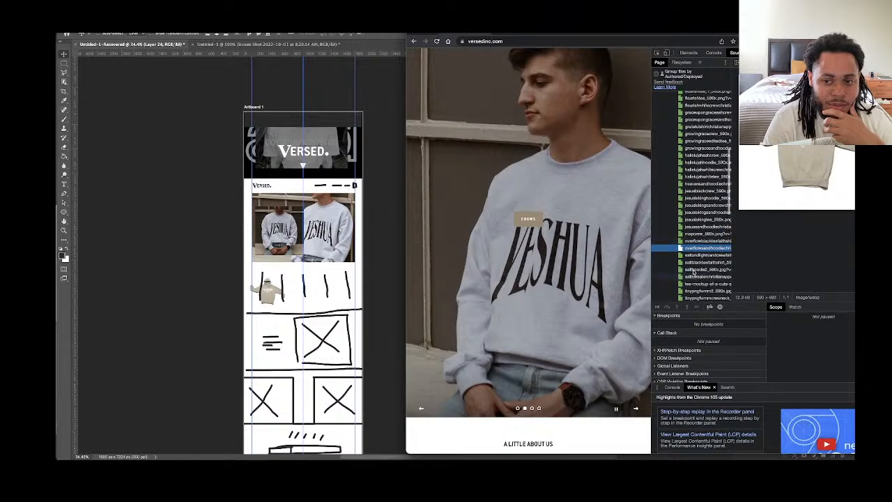
left_click(694, 256)
left_click(693, 263)
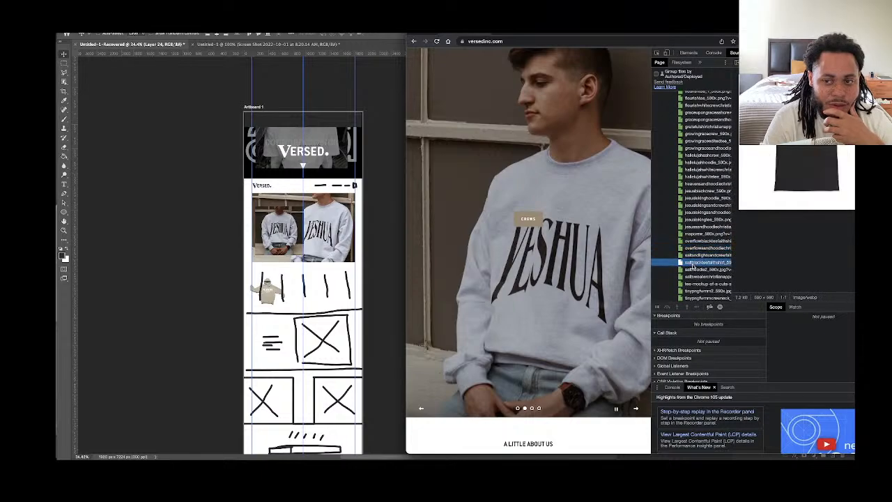
Preview the salt hoodie, salt sweater, tee mockup and fwmm product images, ending with the fwmm crewneck
left_click(694, 270)
left_click(695, 277)
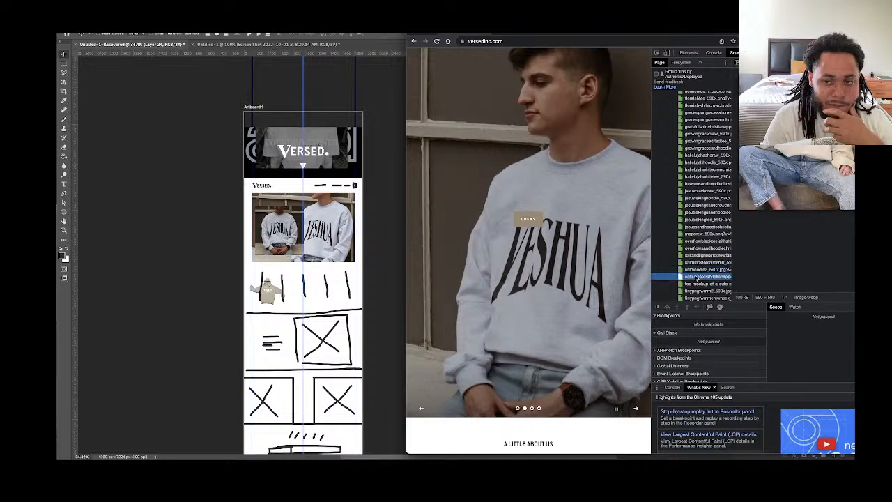
scroll(701, 275, "down", 1)
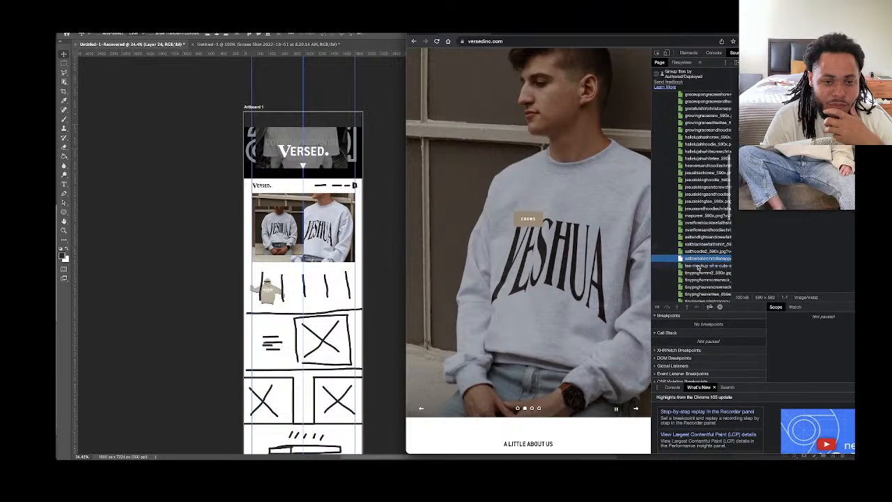
left_click(698, 266)
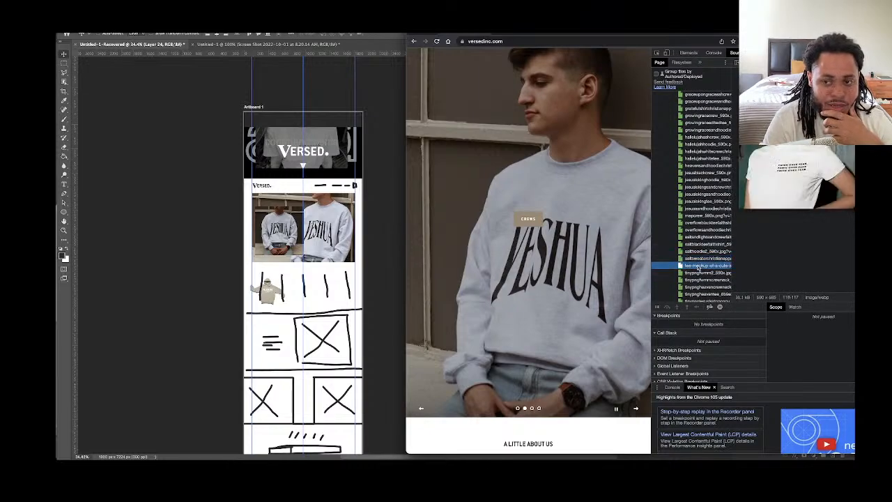
left_click(695, 272)
scroll(695, 273, "down", 1)
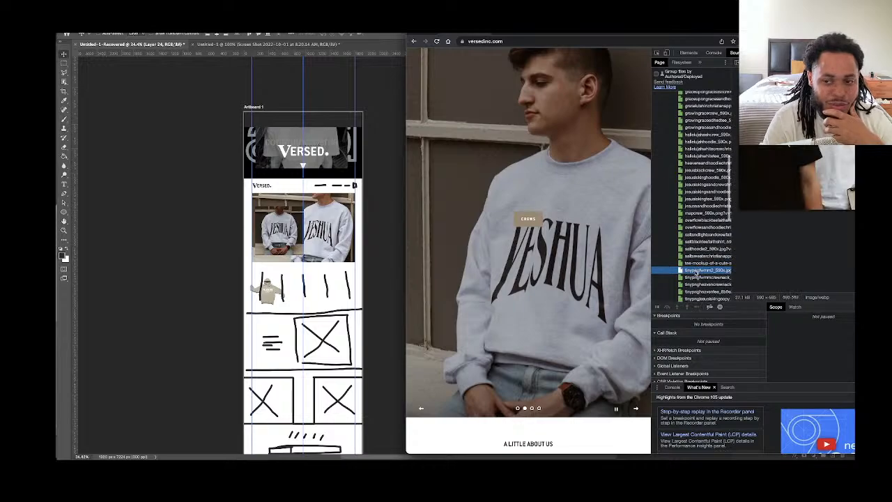
left_click(694, 277)
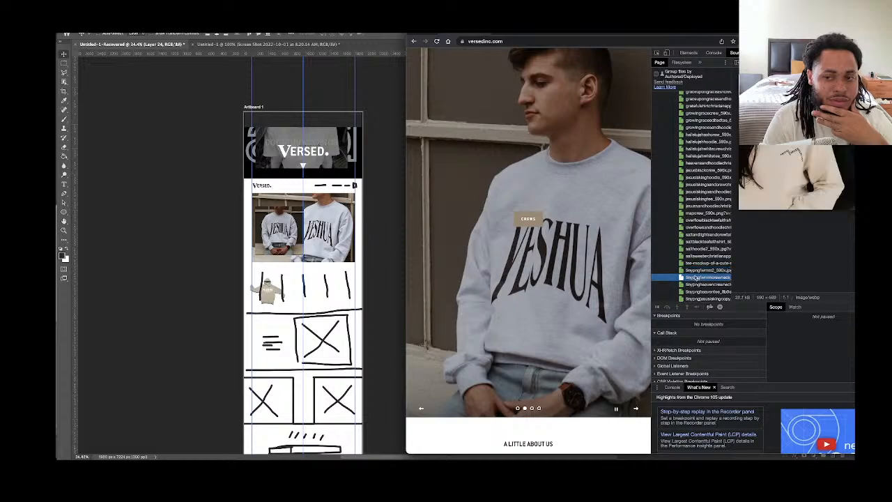
Preview the heaven tee, heaven crewneck and both Jesus is King copy product images
scroll(697, 265, "down", 1)
left_click(697, 272)
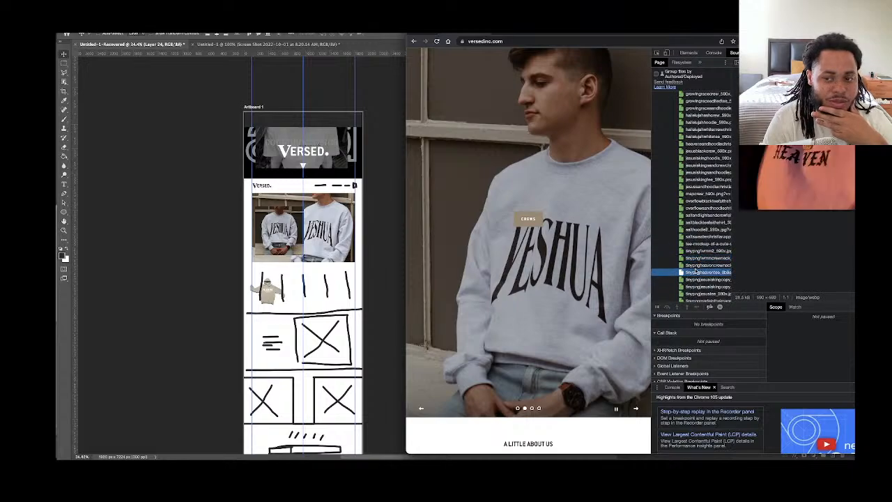
left_click(698, 265)
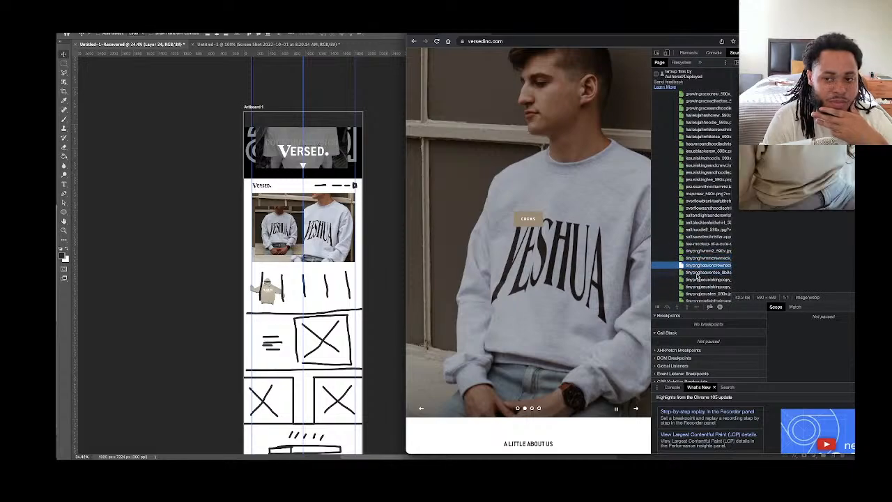
left_click(697, 273)
left_click(700, 280)
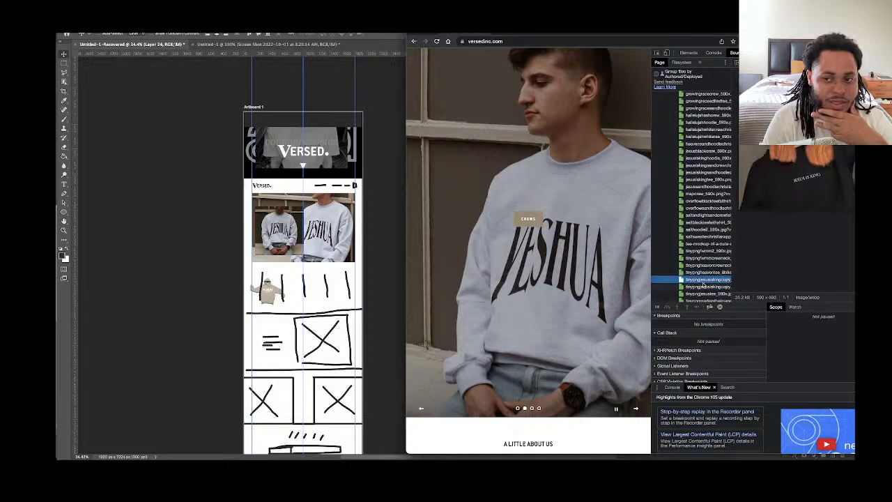
left_click(704, 286)
scroll(703, 282, "down", 1)
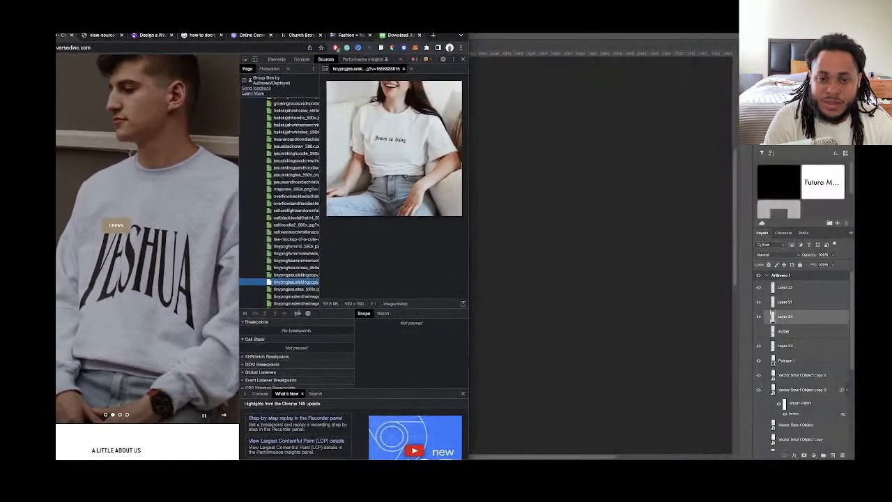
Preview the Jesus tee and first made in the image product images, ending back on the Jesus tee
left_click_drag(446, 35, 439, 35)
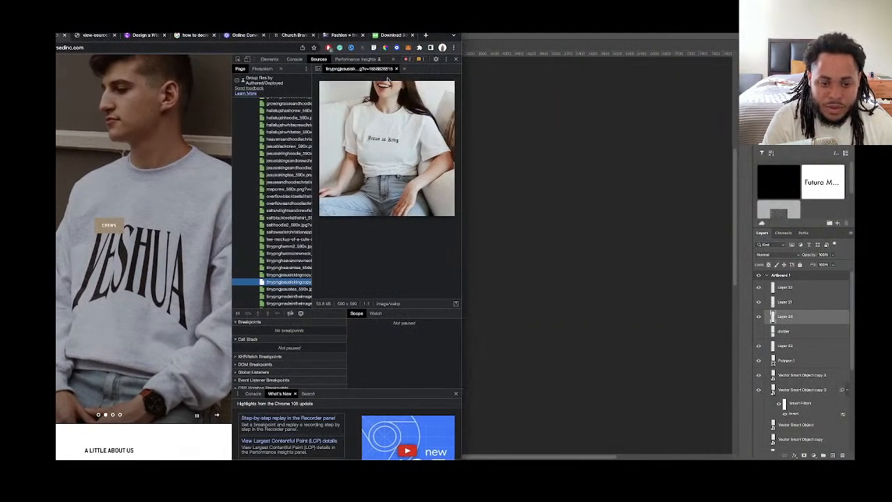
left_click(283, 289)
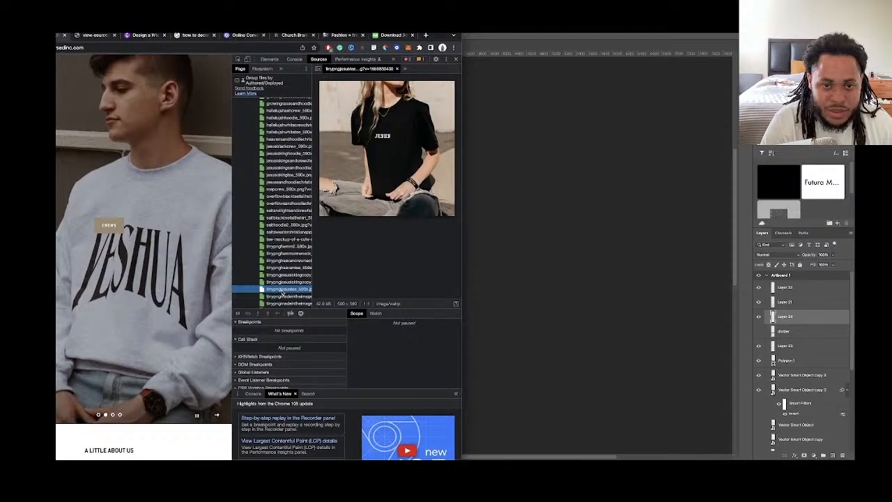
left_click(277, 298)
left_click(280, 290)
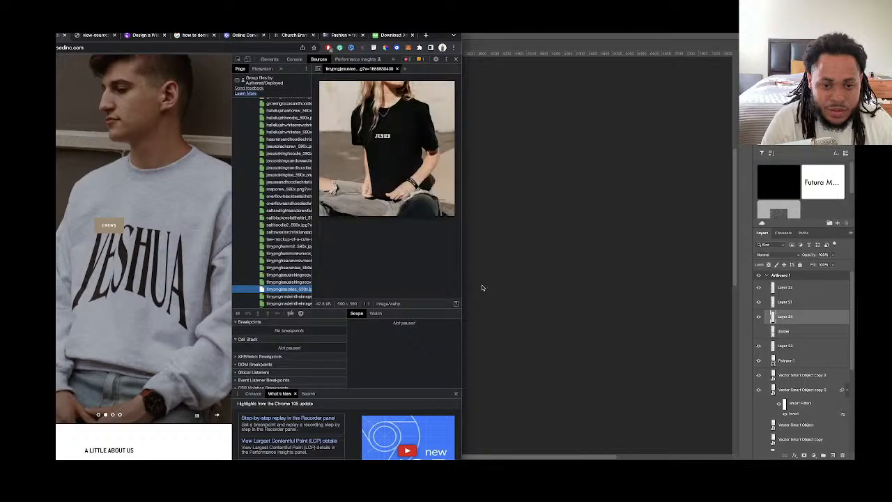
Switch to Photoshop to review the mockup's product row and lower sections, and return to Chrome
left_click(481, 288)
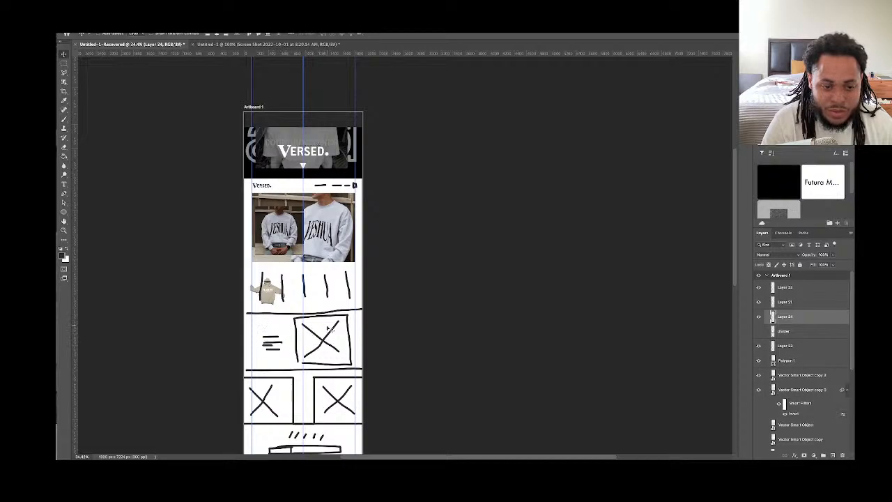
scroll(292, 324, "down", 3)
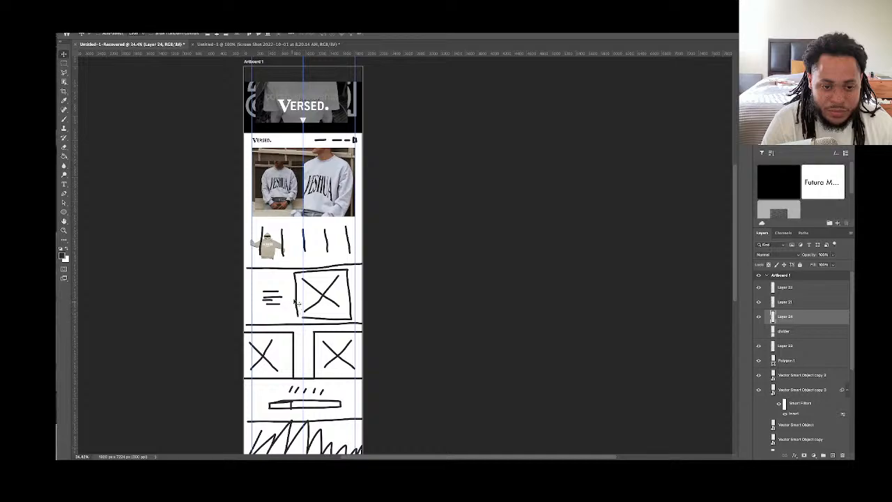
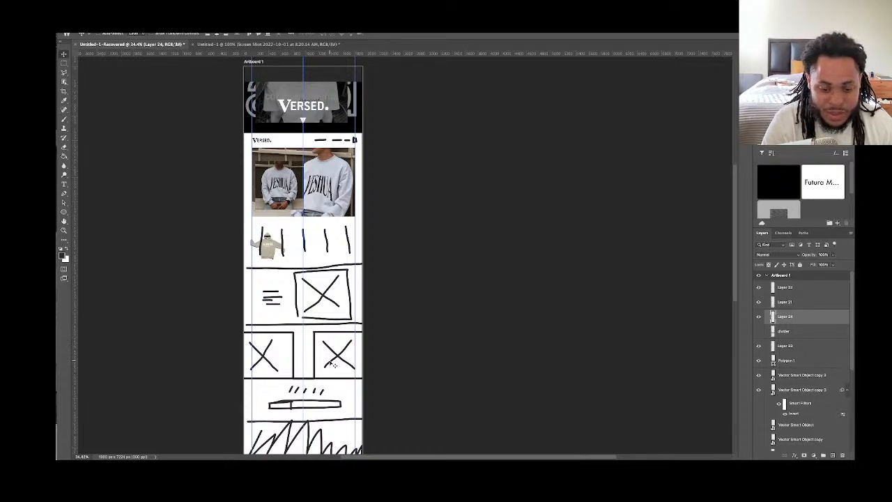
mouse_move(274, 459)
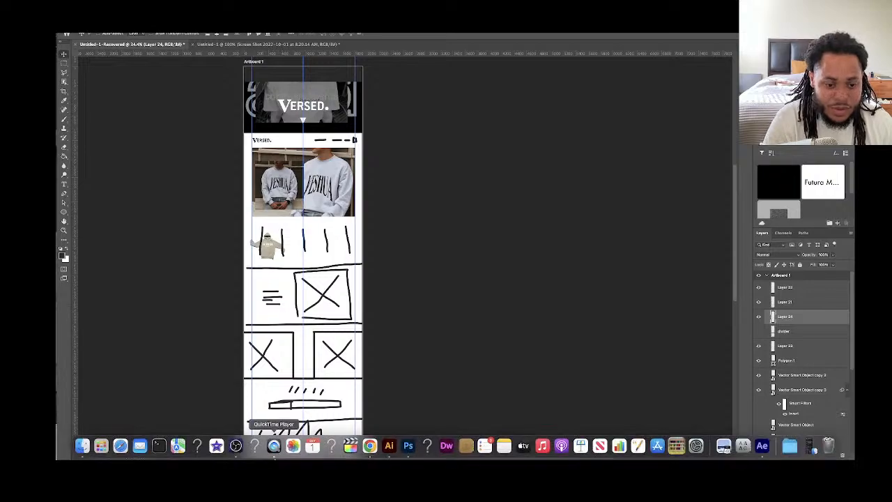
left_click(372, 449)
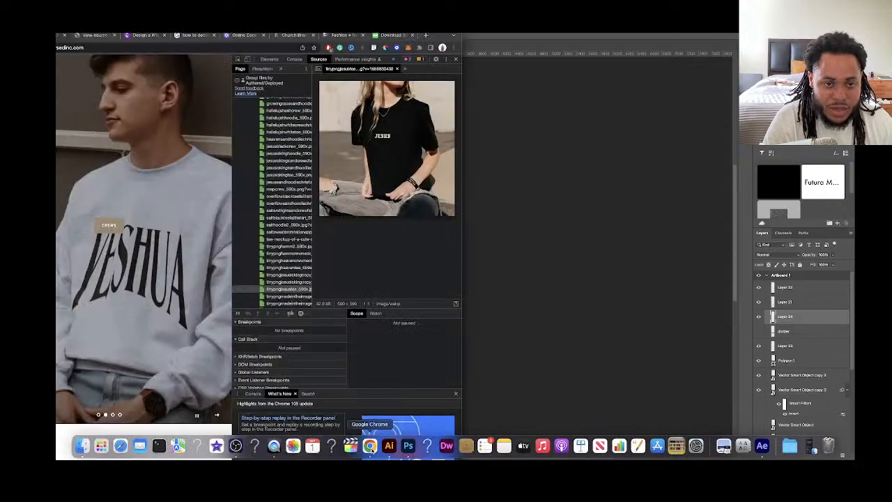
Preview the made in the image crew and the last product images in the folder, ending with the versed in the word sand crew
left_click(289, 297)
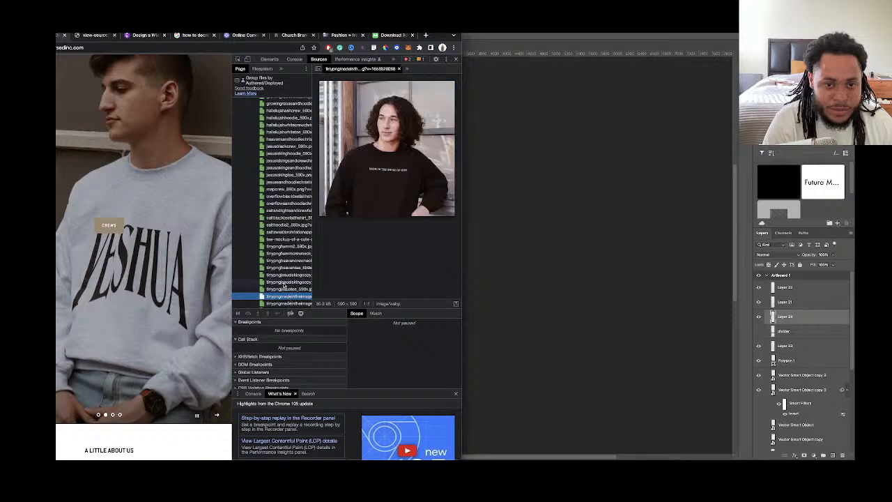
scroll(286, 289, "down", 5)
scroll(284, 285, "up", 3)
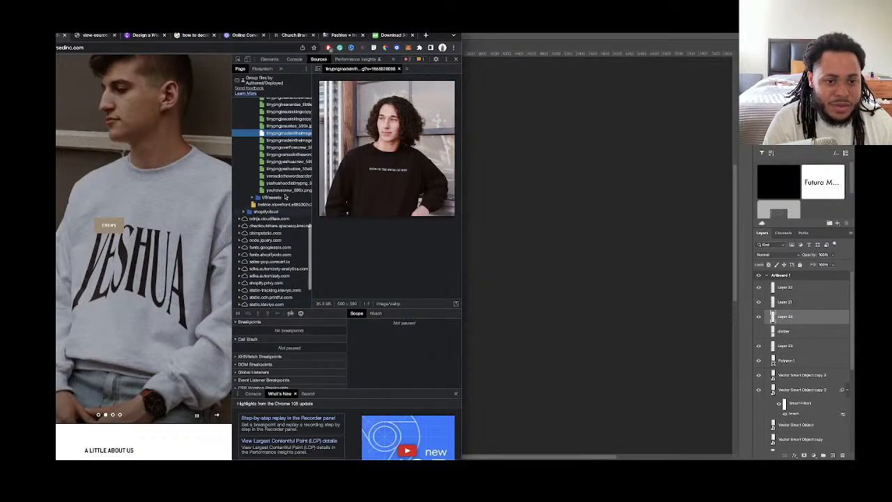
left_click(288, 190)
left_click(288, 183)
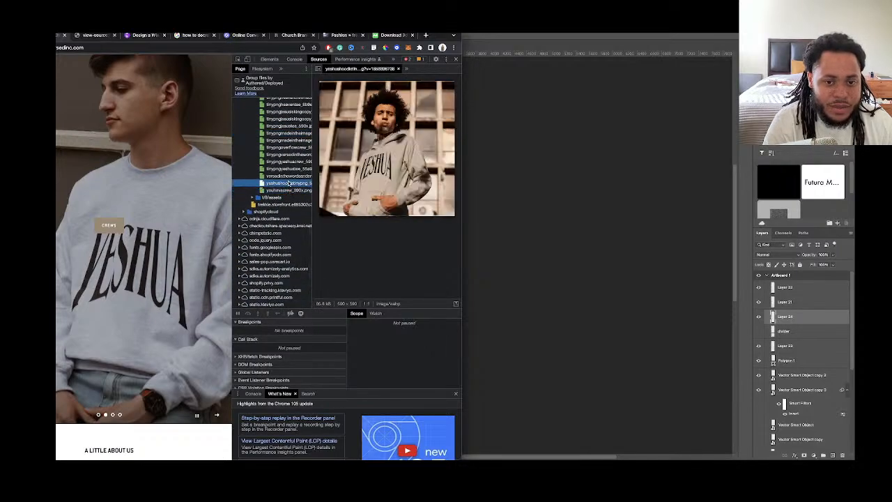
left_click(289, 177)
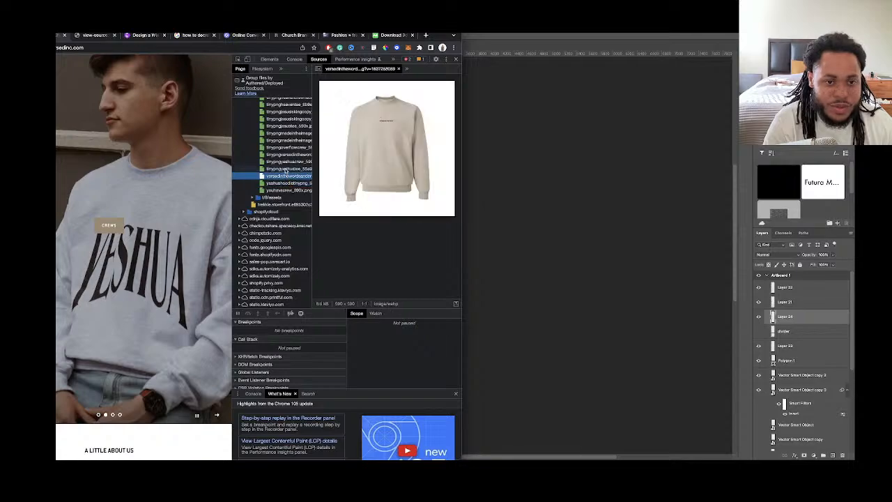
left_click(285, 169)
left_click(284, 176)
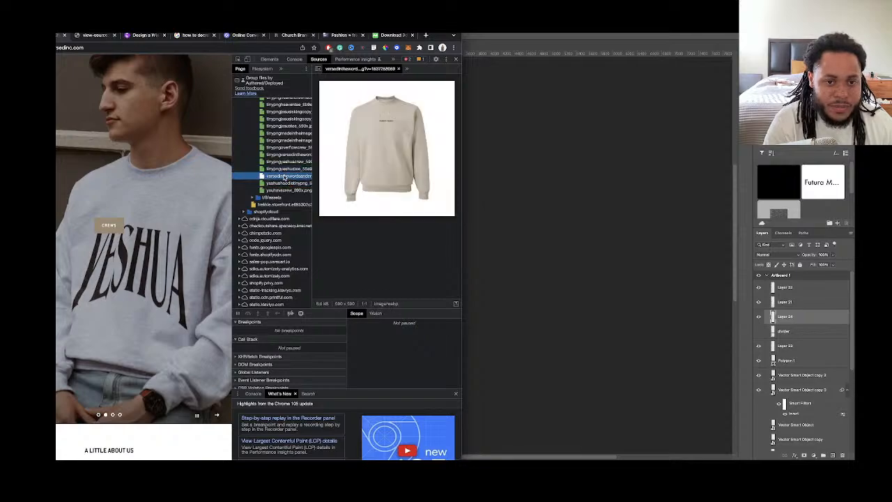
Compare the flourish and grace upon grace product images, ending with the grace upon grace ash crew
scroll(284, 178, "up", 10)
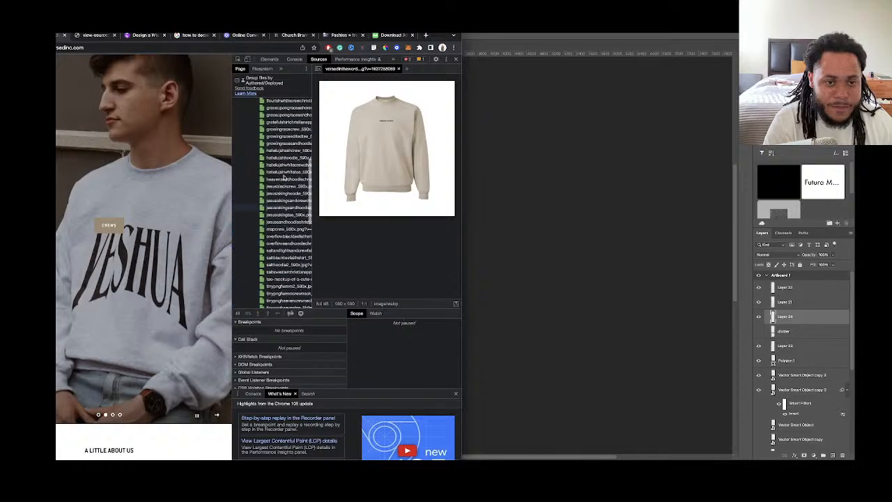
left_click(281, 194)
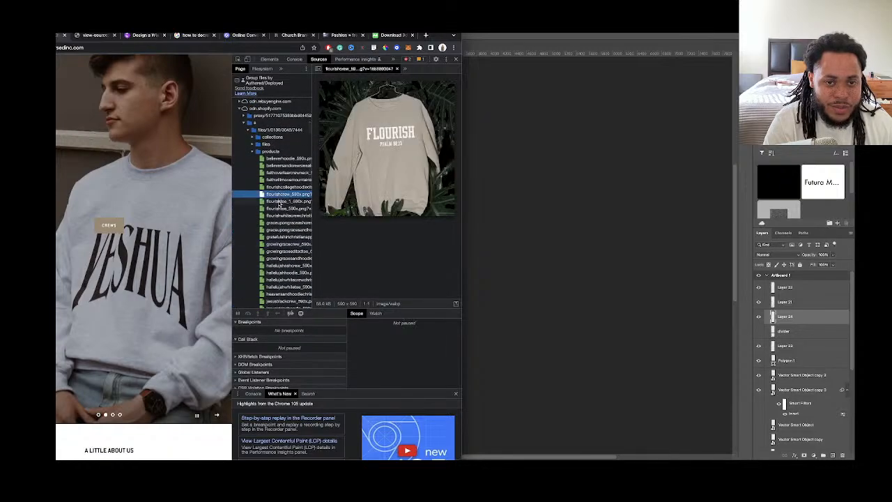
left_click(280, 208)
left_click(279, 215)
left_click(280, 223)
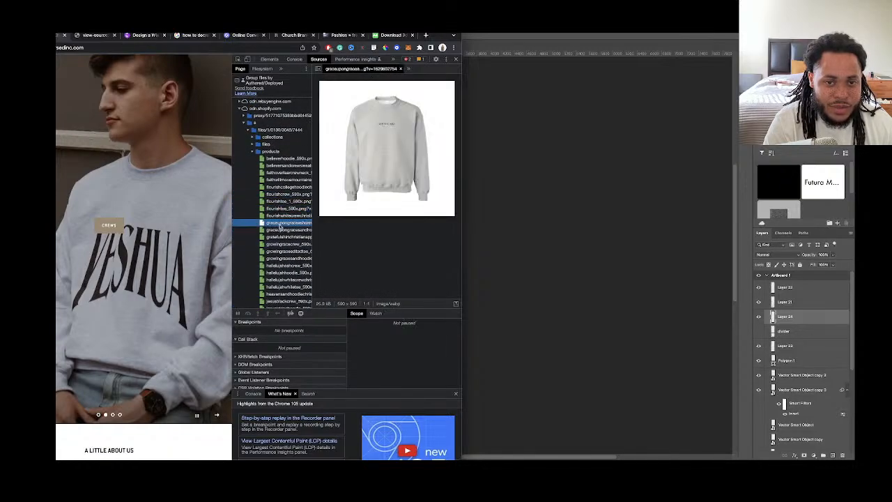
left_click(281, 230)
scroll(281, 237, "down", 2)
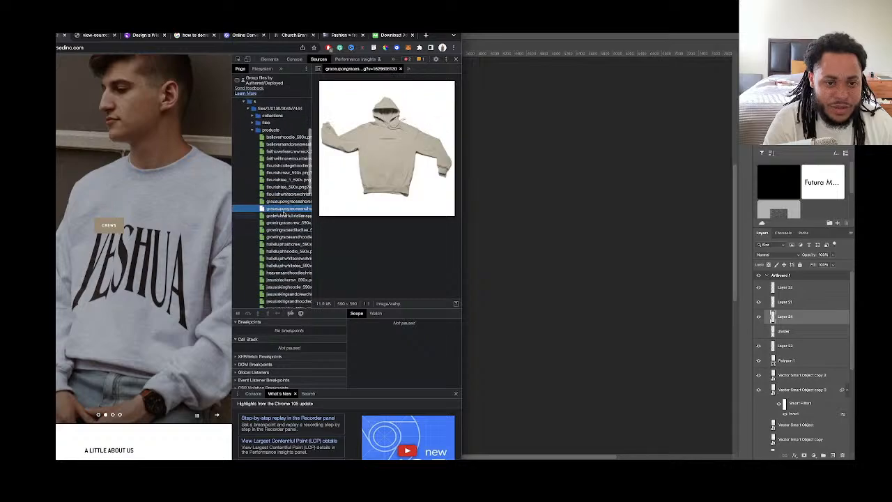
left_click(283, 202)
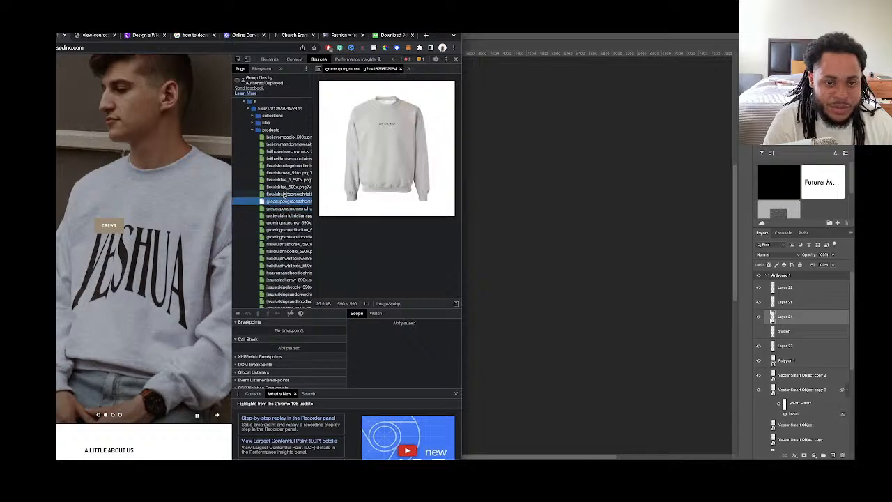
left_click(283, 195)
left_click(282, 202)
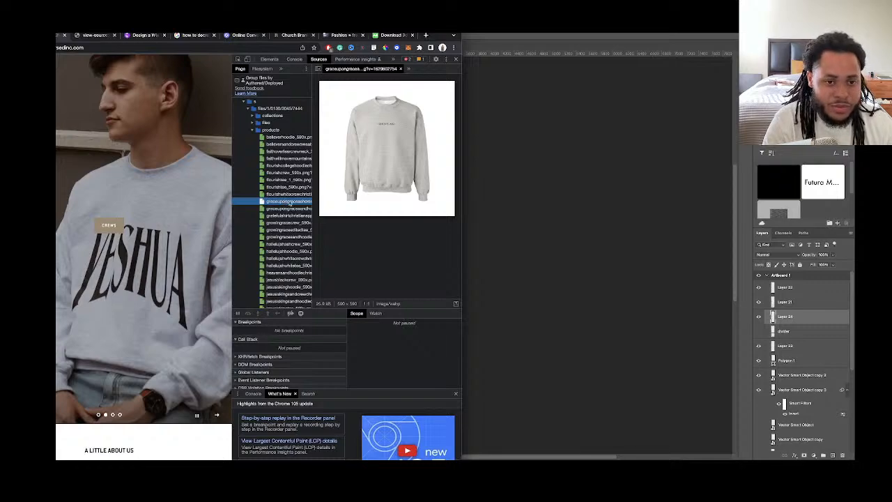
Open the grace upon grace ash crew image in its own tab and place it beside the hoodie in the Photoshop mockup's product row
right_click(289, 202)
left_click(300, 206)
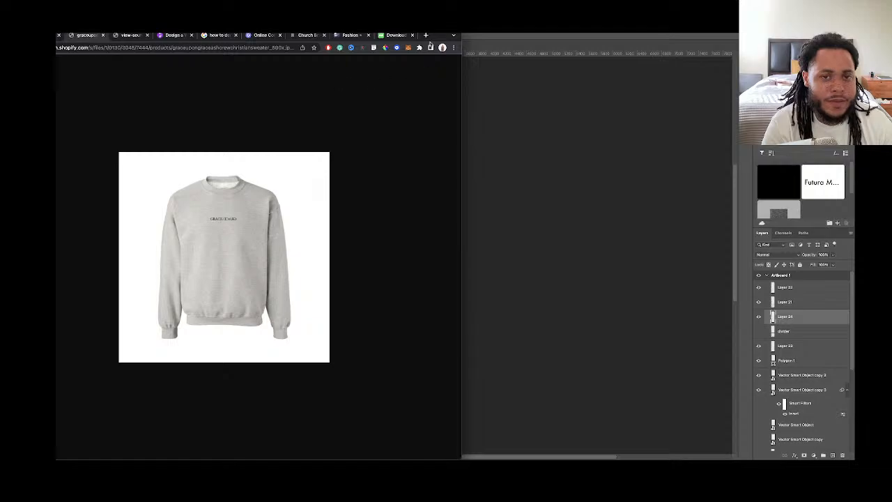
left_click_drag(434, 35, 858, 41)
left_click_drag(590, 237, 291, 242)
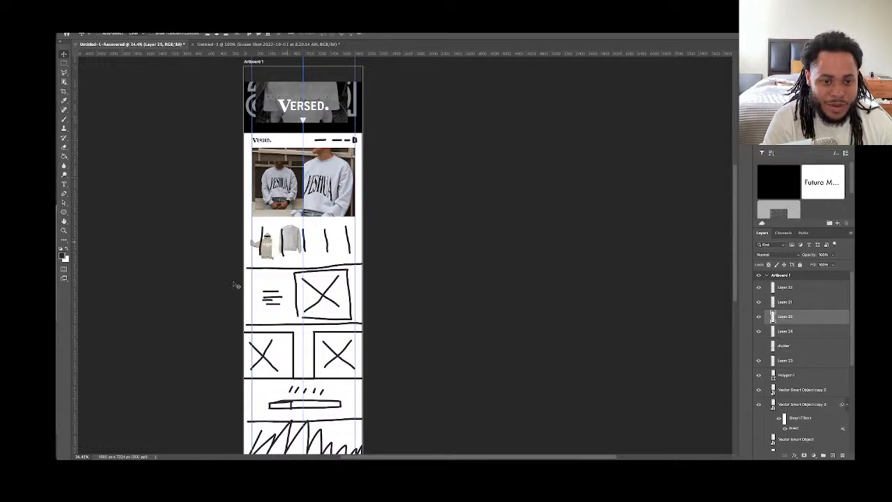
Return to the Versed home page in Chrome and examine its sections down to the footer links
mouse_move(282, 456)
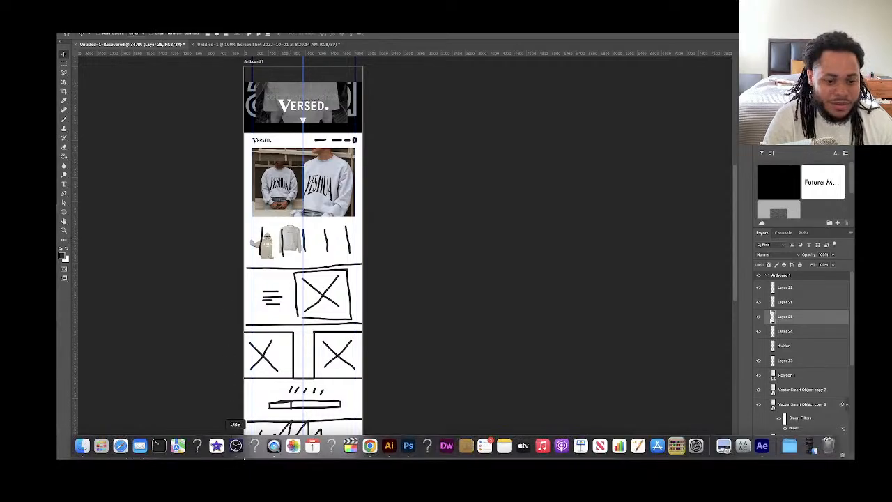
left_click(369, 445)
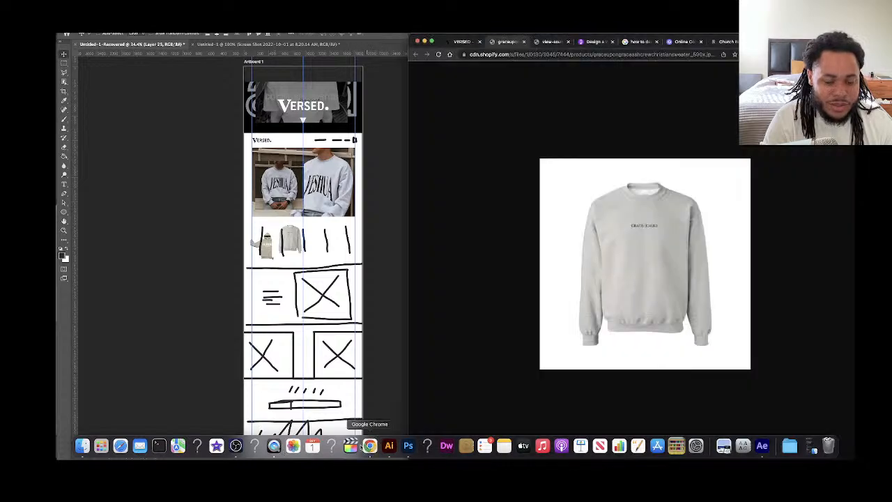
left_click(463, 42)
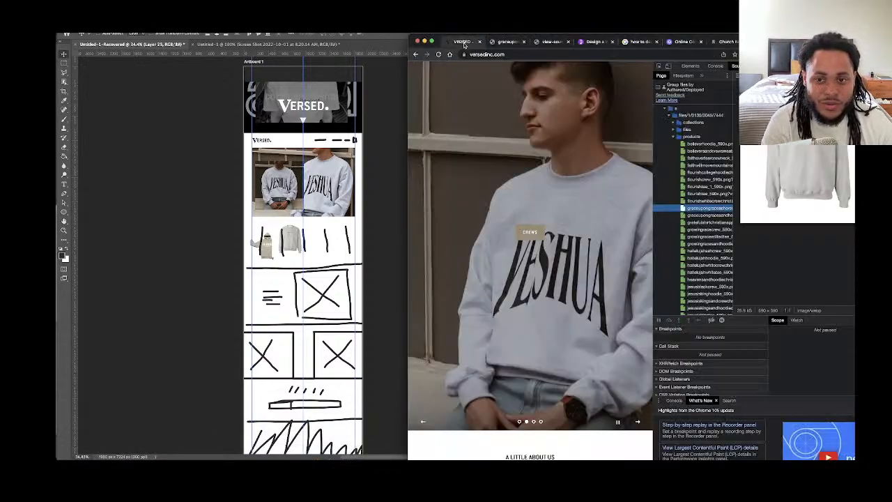
left_click_drag(437, 40, 142, 27)
scroll(231, 162, "down", 15)
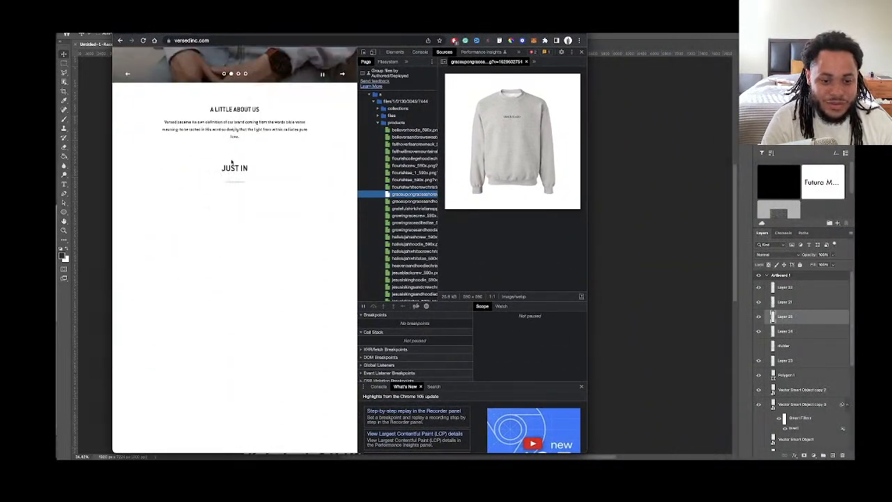
scroll(231, 162, "down", 20)
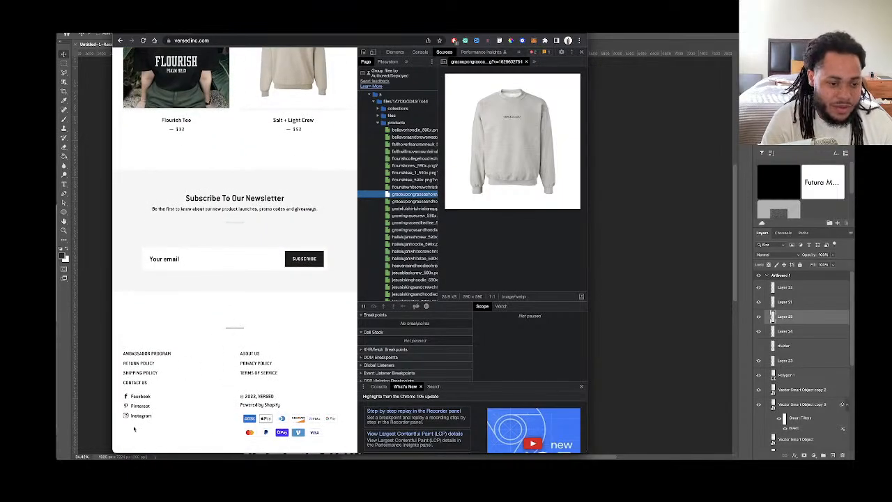
Open Versed's Instagram page from the site footer and examine its posts and the linked founder's profile
left_click(137, 418)
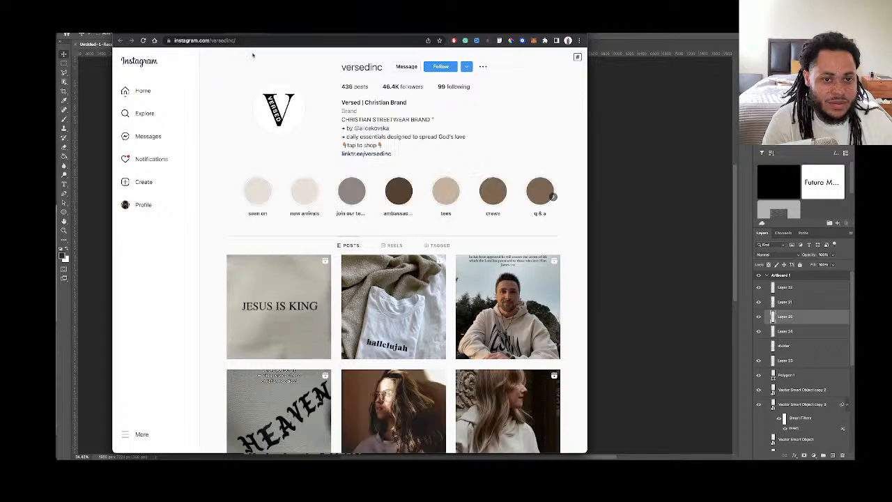
scroll(374, 132, "down", 1)
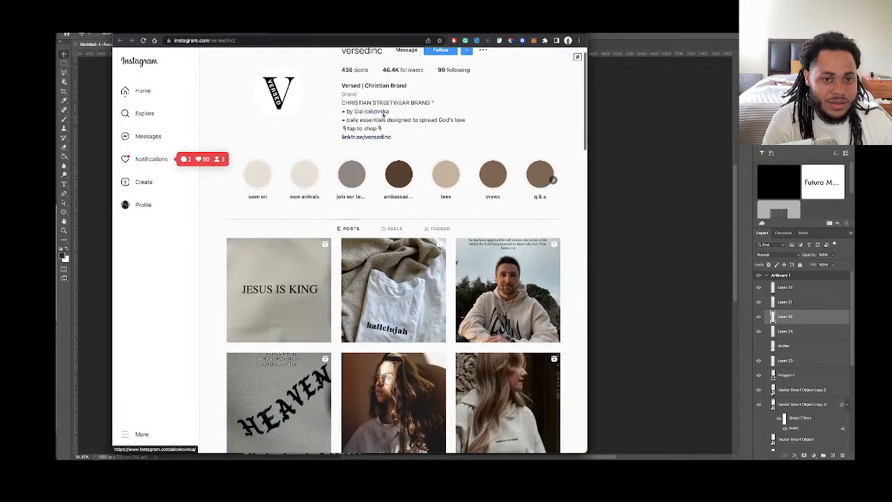
left_click(382, 113)
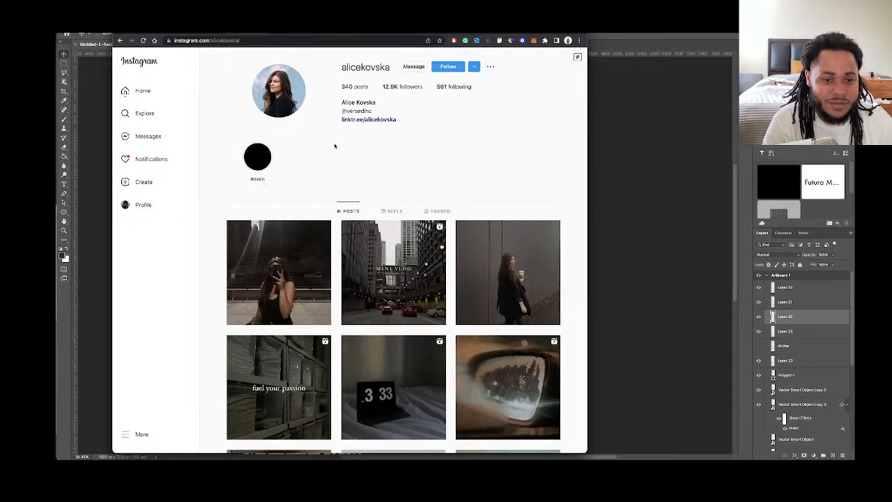
scroll(311, 182, "down", 2)
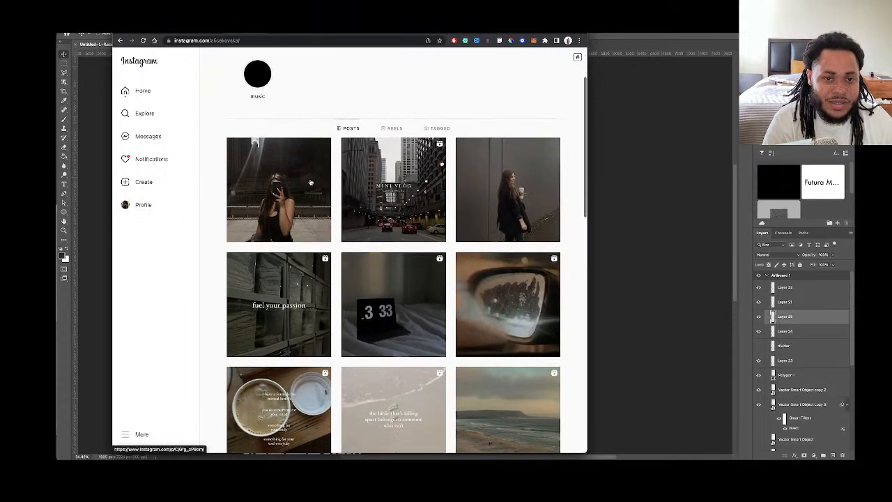
scroll(311, 182, "up", 2)
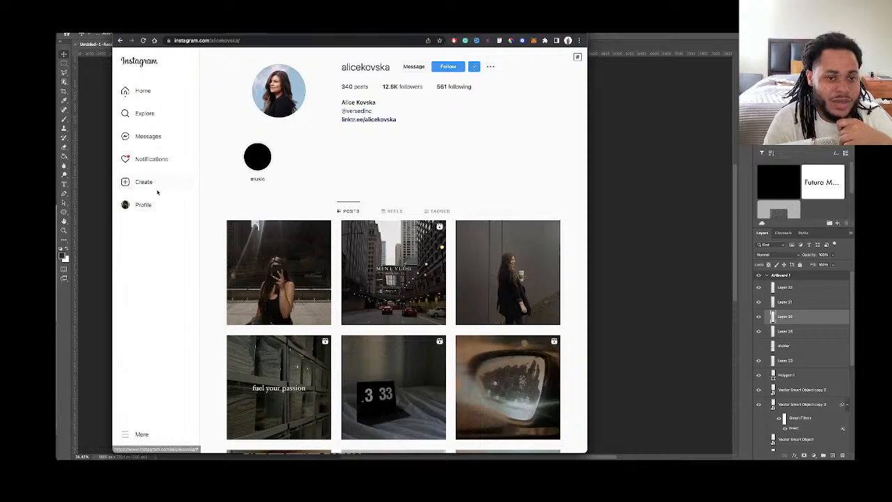
Like the first post on the founder's Instagram profile and return to the Versed home page
left_click(285, 258)
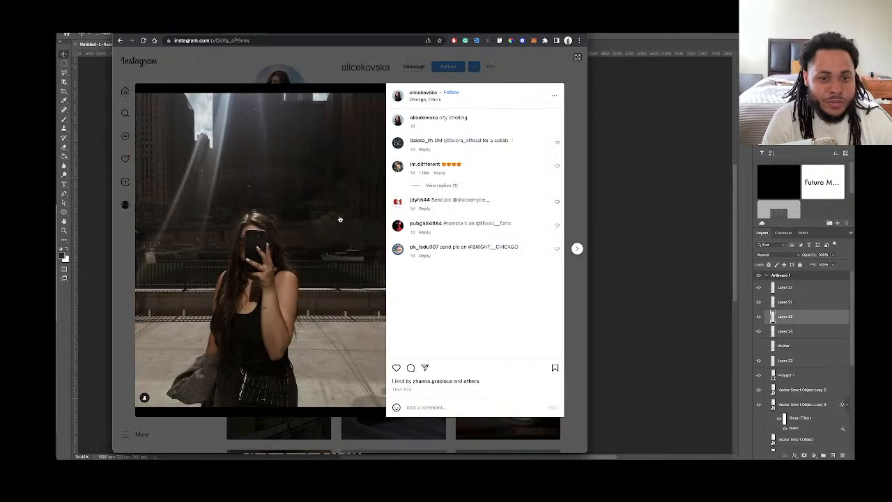
double_click(254, 190)
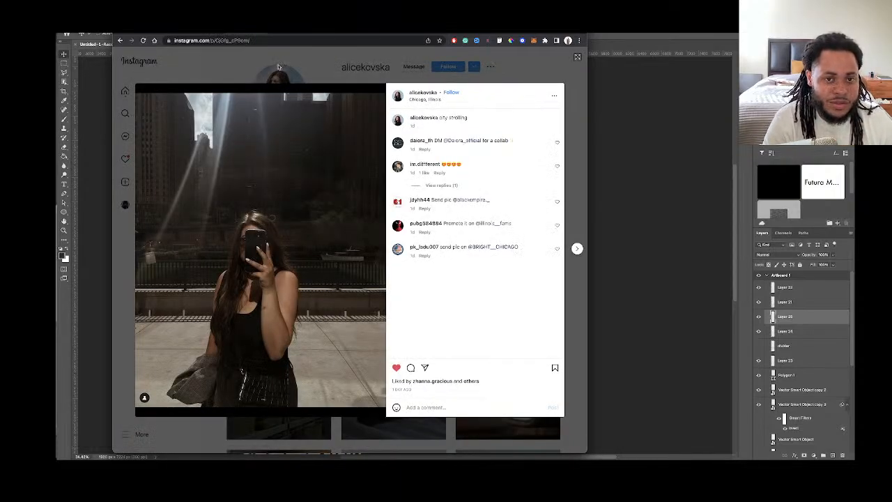
left_click(282, 62)
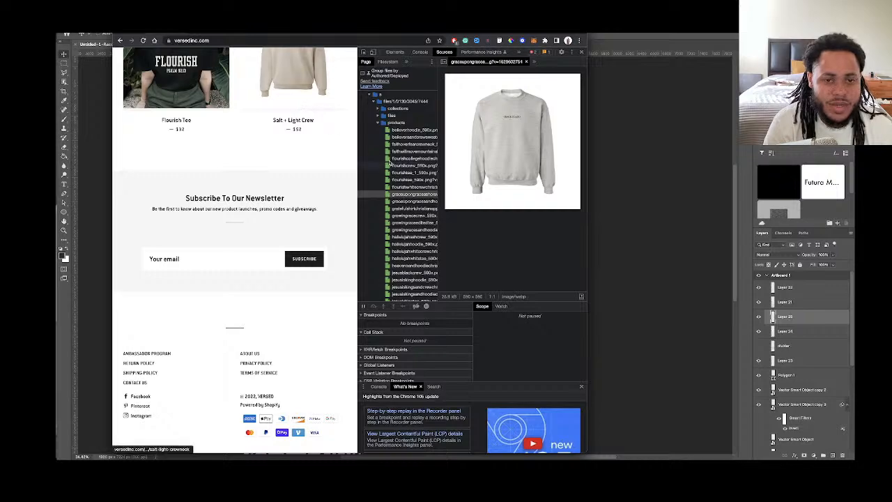
Preview the growing grace and hallelujah product images in the products folder, ending with the hallelujah white tee
left_click(400, 194)
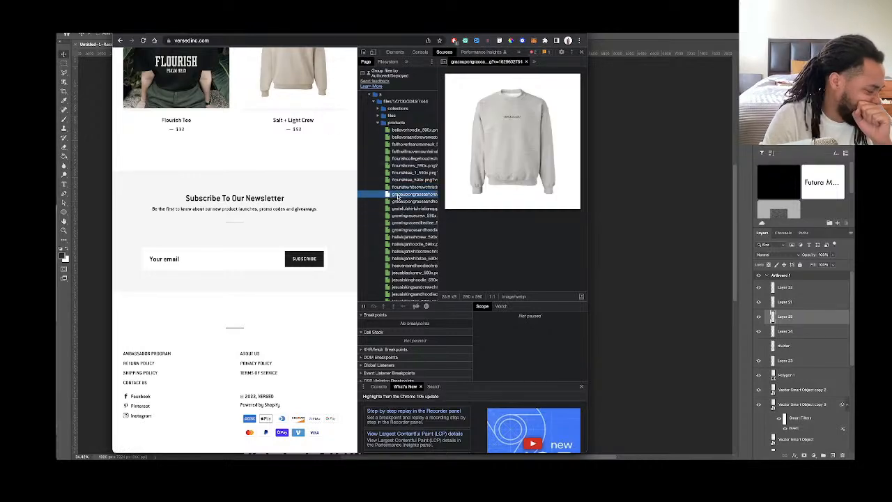
left_click(400, 216)
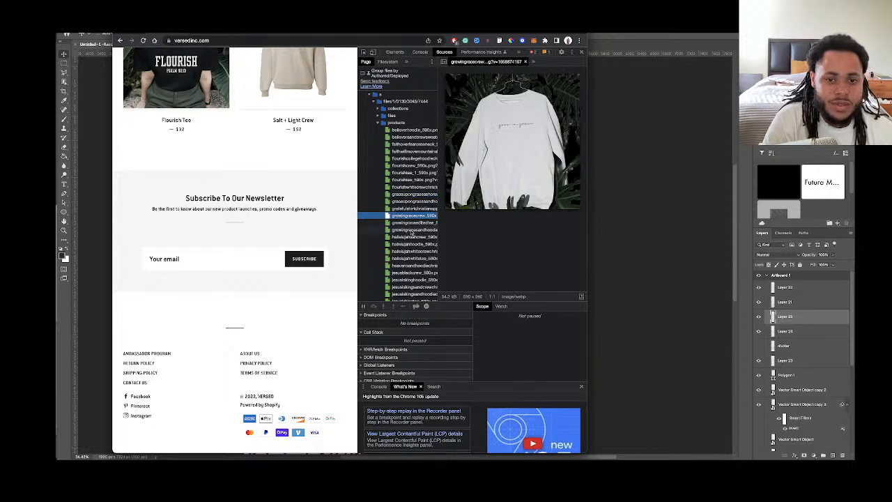
left_click(403, 222)
left_click(404, 216)
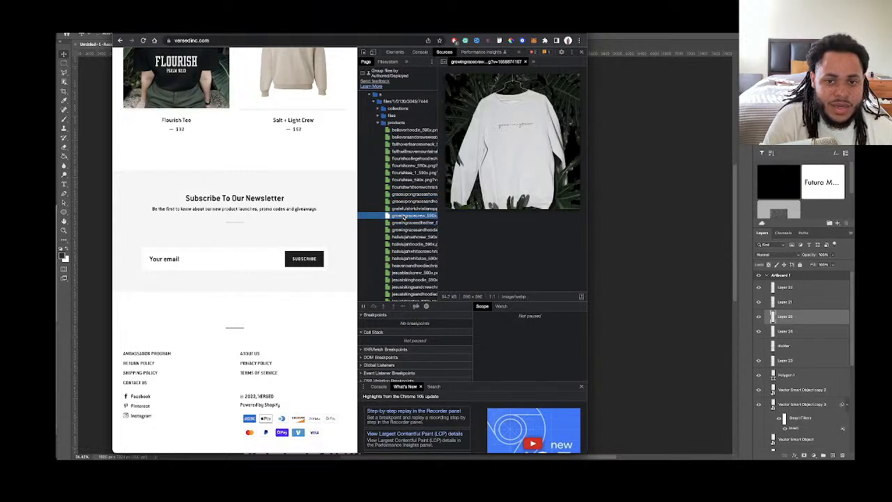
left_click(405, 223)
left_click(407, 237)
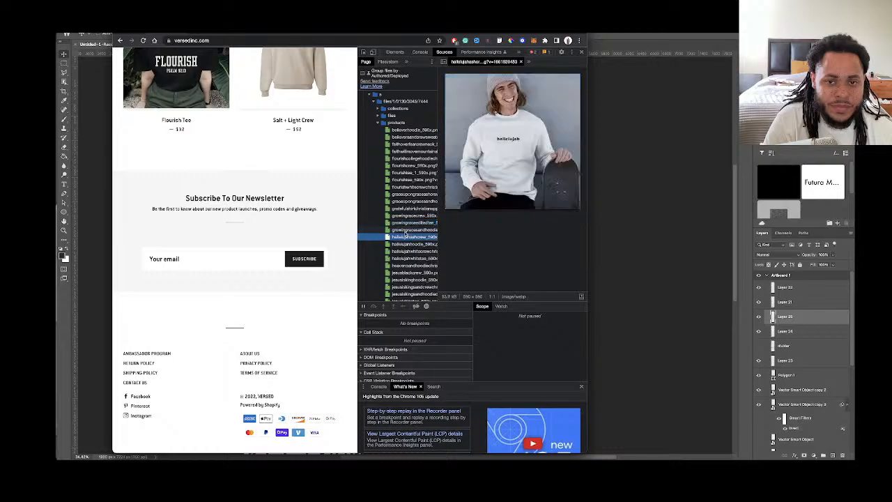
left_click(410, 244)
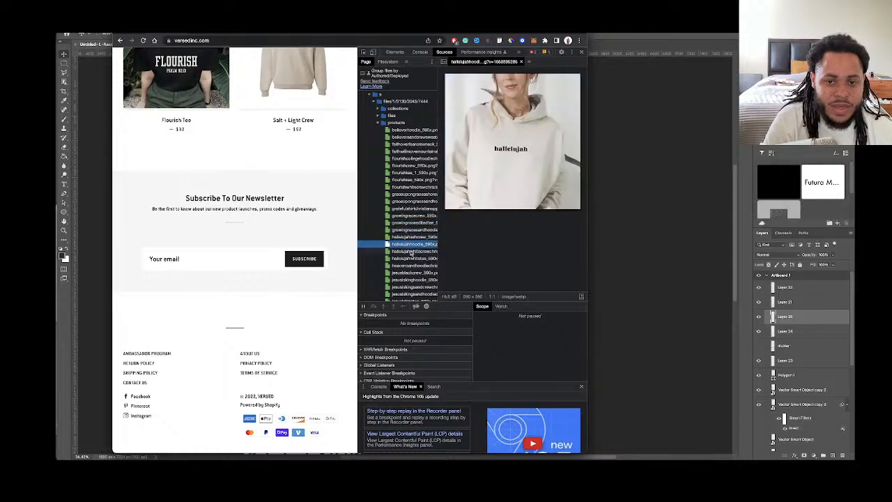
left_click(411, 251)
left_click(412, 259)
Preview the heaven sand hoodie, jesus black crew and jesus is king hoodie and sand crew images
scroll(409, 247, "down", 1)
left_click(406, 248)
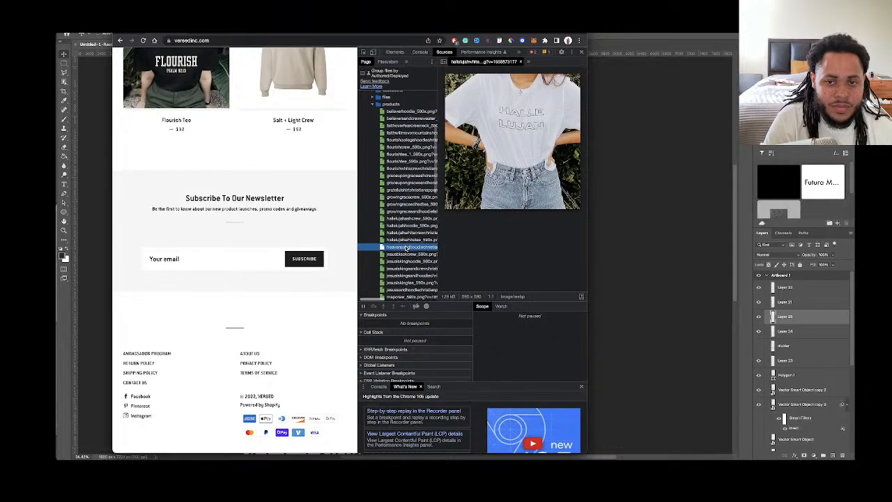
left_click(403, 255)
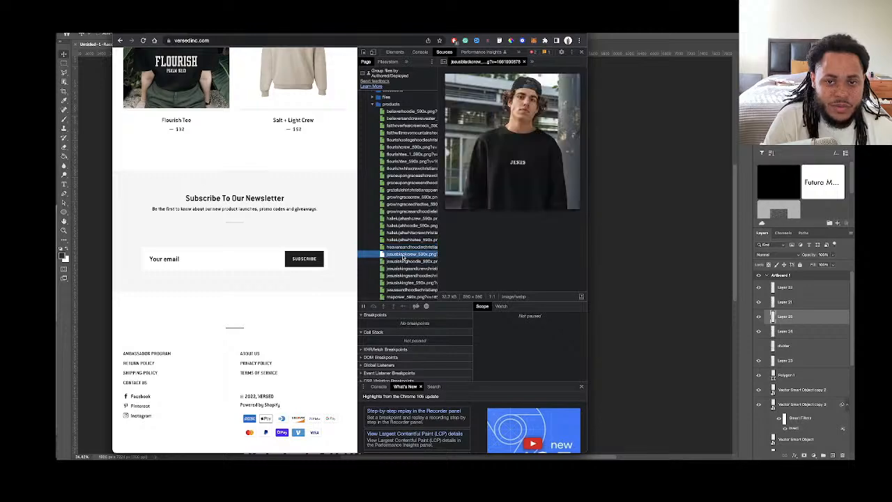
left_click(404, 261)
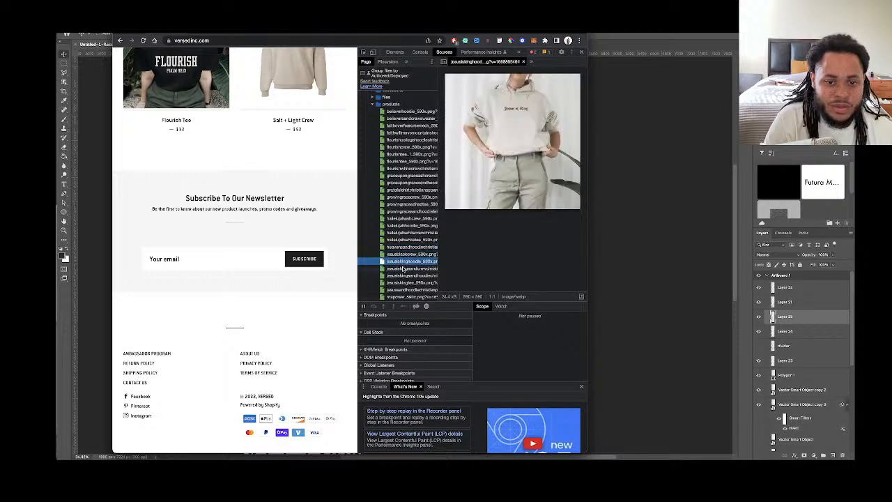
left_click(404, 269)
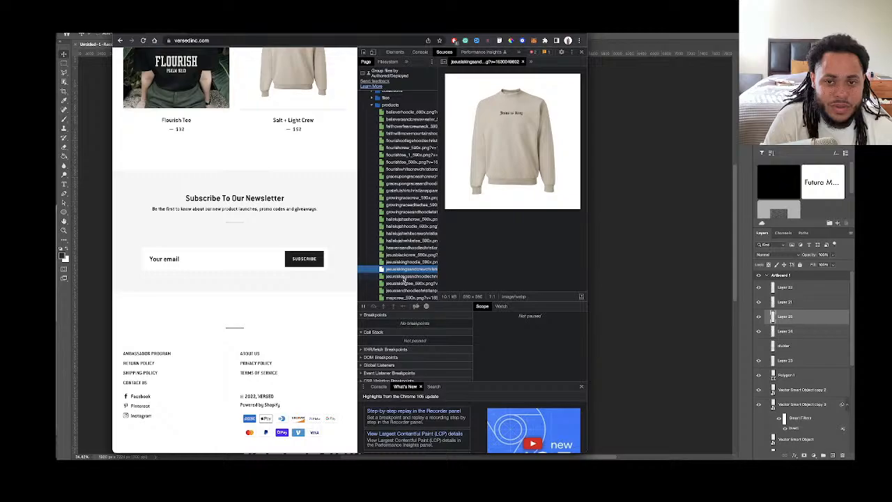
left_click(404, 276)
Preview the product images from the jesus is king tee through the overflow black tee, ending with the salt black tee
scroll(402, 275, "down", 2)
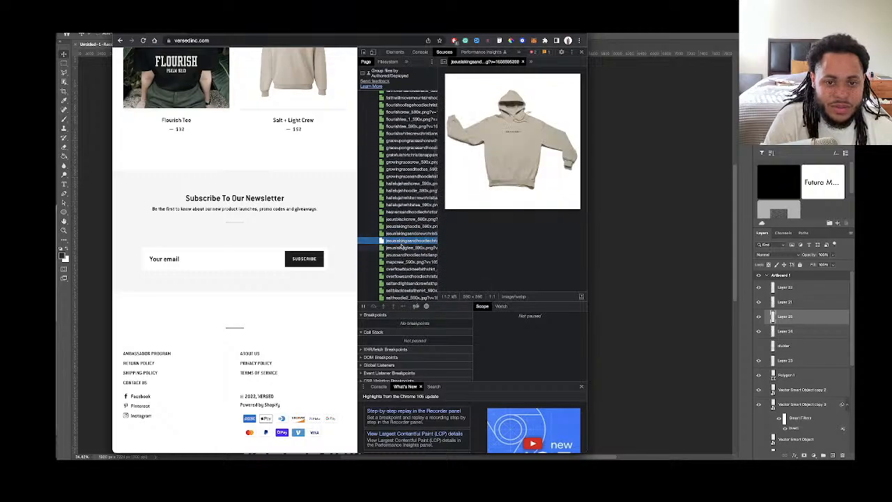
left_click(402, 247)
left_click(402, 254)
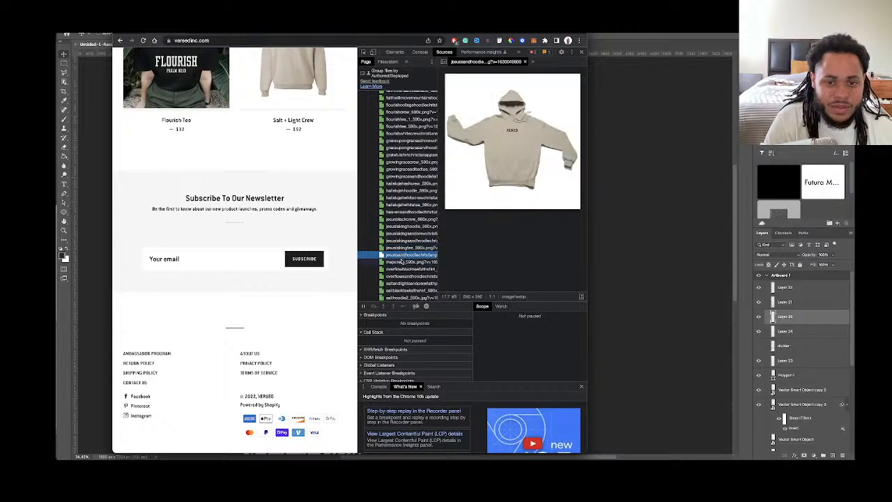
left_click(400, 262)
left_click(400, 269)
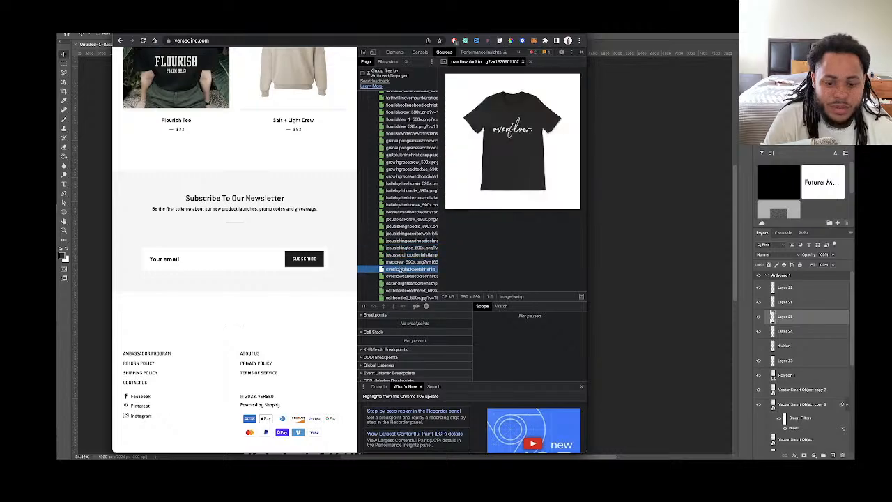
scroll(399, 267, "down", 2)
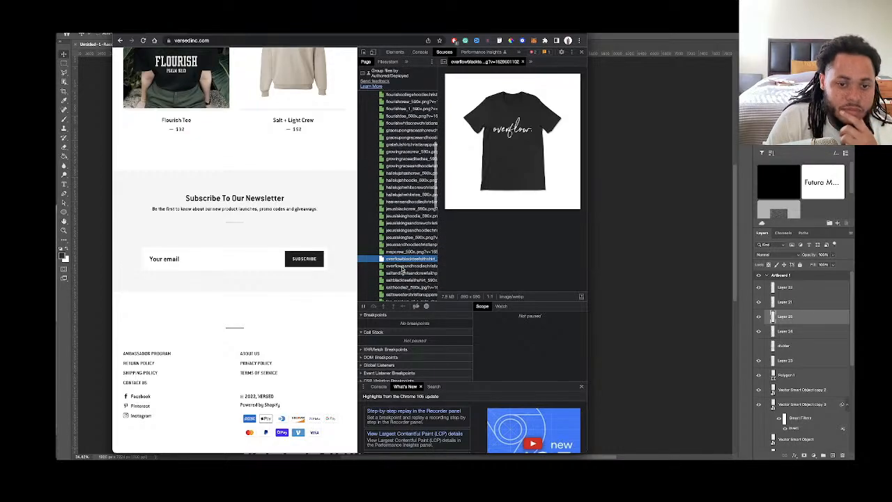
left_click(398, 264)
left_click(397, 270)
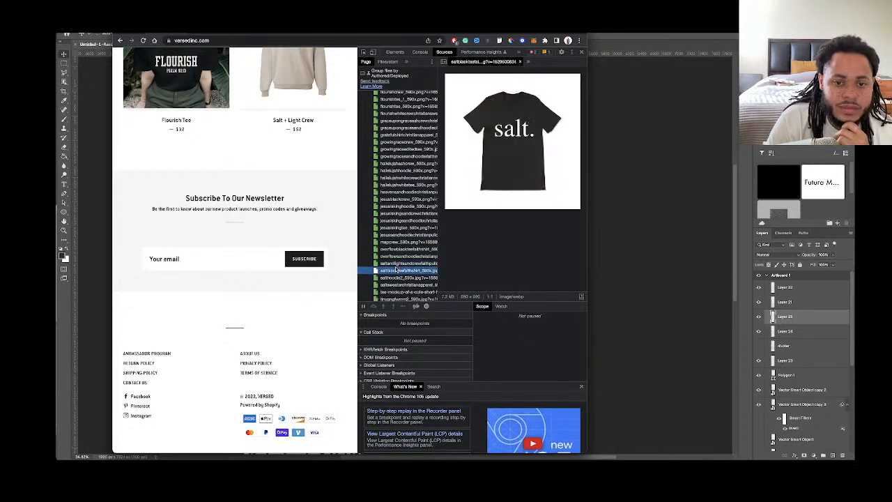
Open the salt black tee image in its own tab and bring it into the Photoshop mockup near the product row
scroll(400, 277, "down", 2)
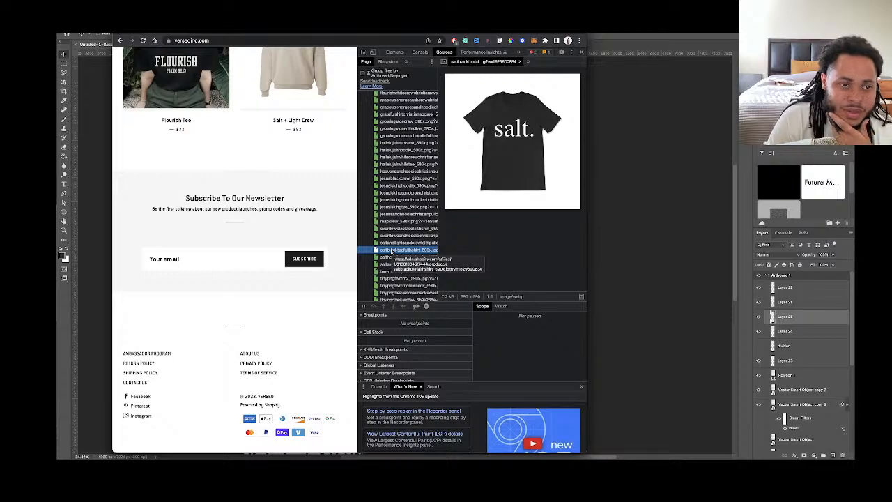
scroll(299, 224, "up", 10)
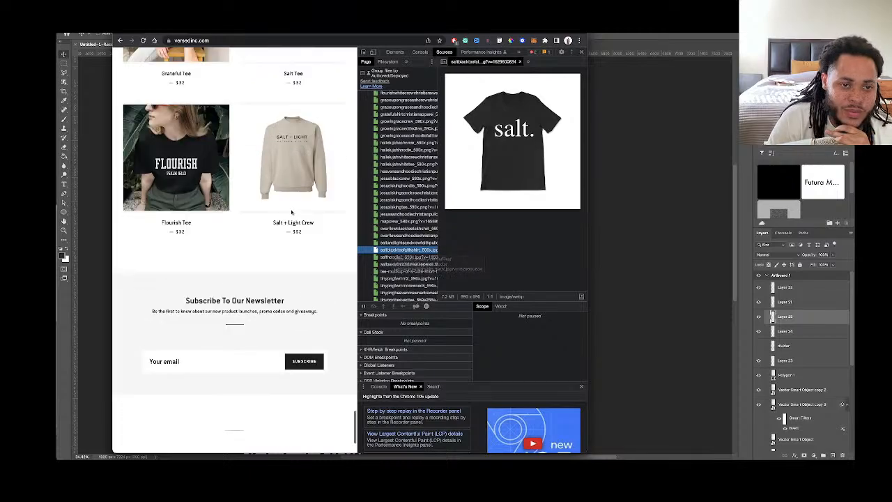
scroll(291, 213, "up", 15)
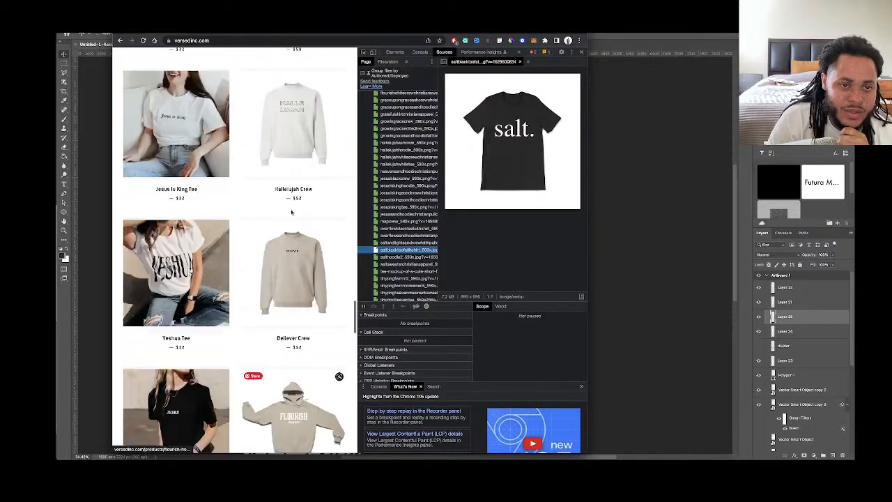
scroll(292, 213, "up", 15)
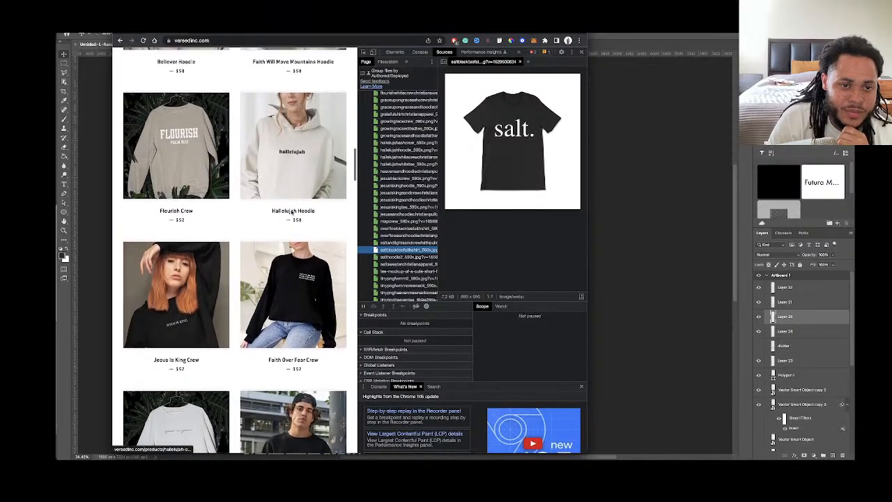
scroll(290, 209, "down", 8)
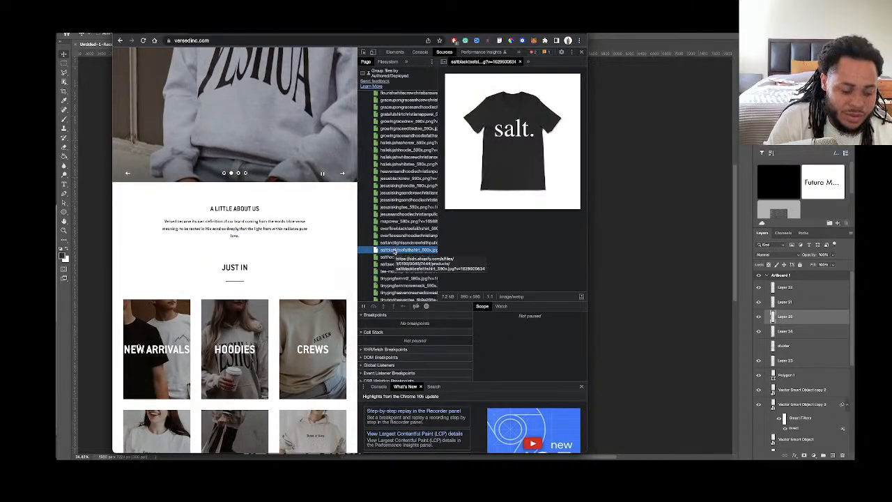
right_click(399, 253)
left_click(417, 253)
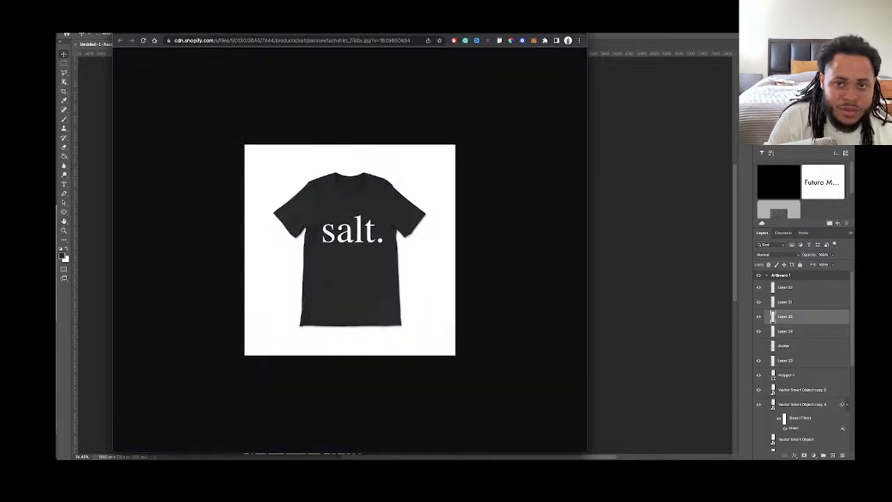
left_click_drag(567, 29, 853, 29)
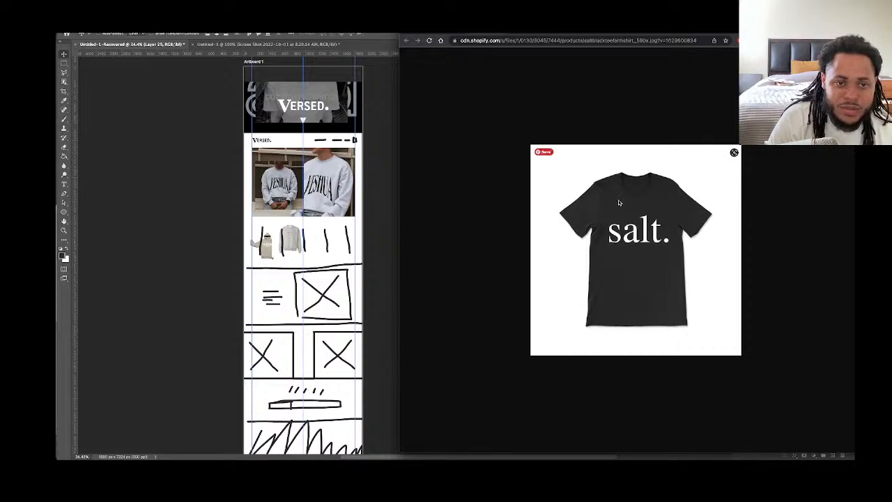
left_click_drag(618, 199, 321, 228)
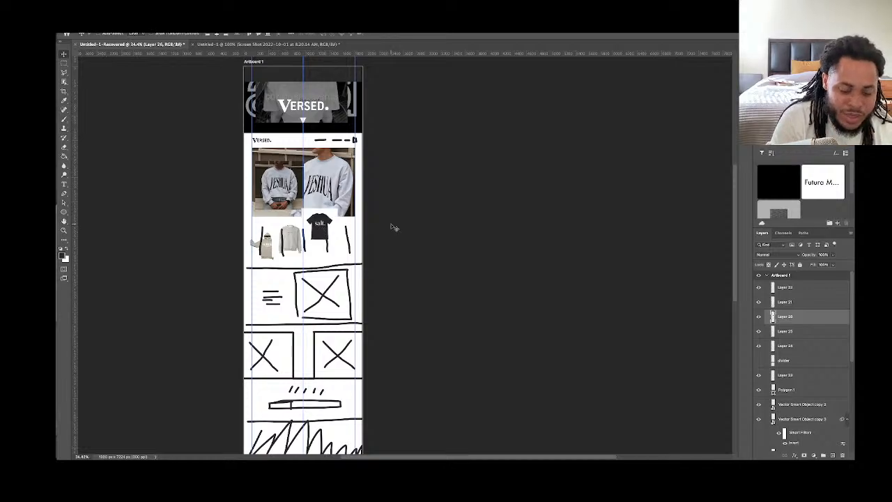
Move the salt tee down into the product row, to the right of the grey sweatshirt and below the hero photos
key("super+equal")
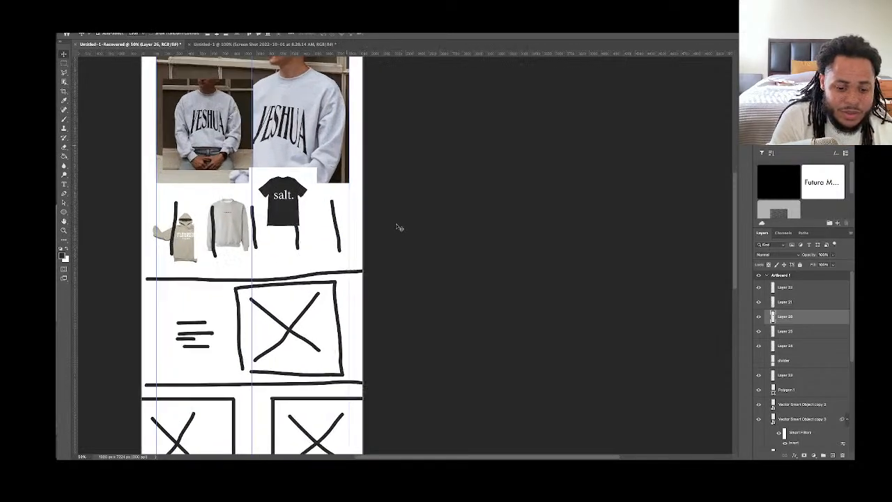
key("super+equal")
left_click_drag(393, 213, 510, 202)
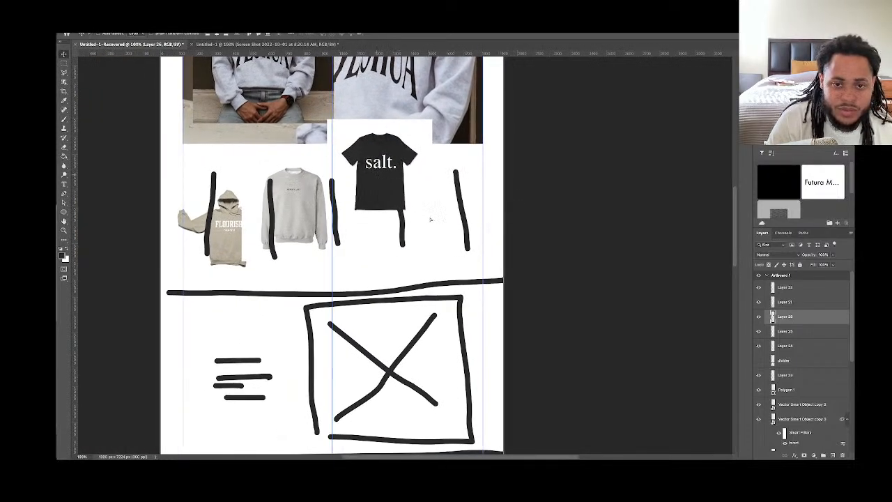
mouse_move(430, 220)
left_mouse_down()
mouse_move(417, 218)
mouse_move(431, 208)
mouse_move(414, 203)
mouse_move(416, 157)
mouse_move(426, 213)
left_mouse_up()
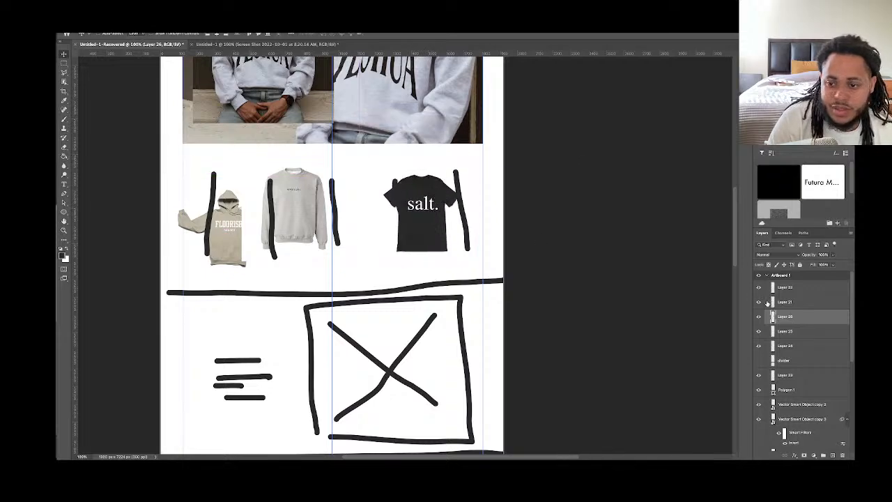
Move the three product image layers, Layer 24 to Layer 26, to the top of Artboard 1 above the wireframe sketch strokes
right_click(794, 346)
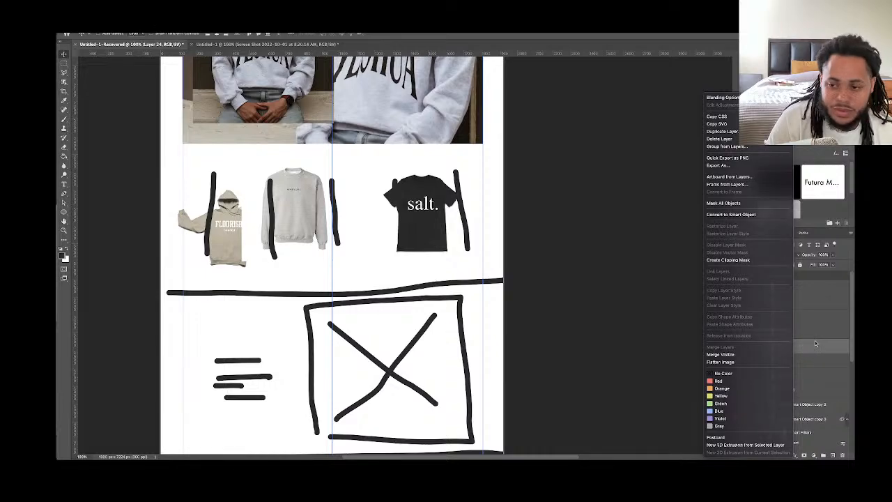
left_click(814, 340)
left_click(796, 319, "shift")
left_click_drag(796, 319, 797, 284)
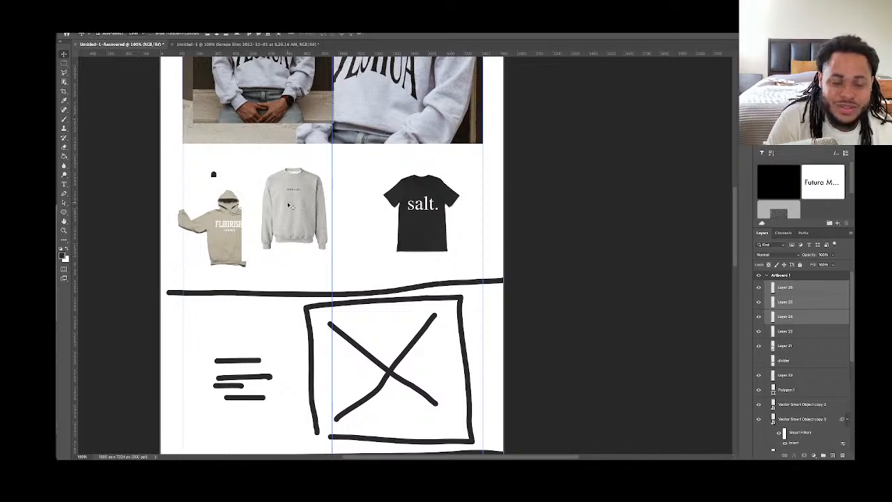
Space the hoodie, grey sweatshirt and salt tee evenly across the product row and raise all three slightly toward the hero photos
mouse_move(289, 202)
left_mouse_down()
mouse_move(321, 202)
mouse_move(297, 196)
left_mouse_up()
left_click(255, 346)
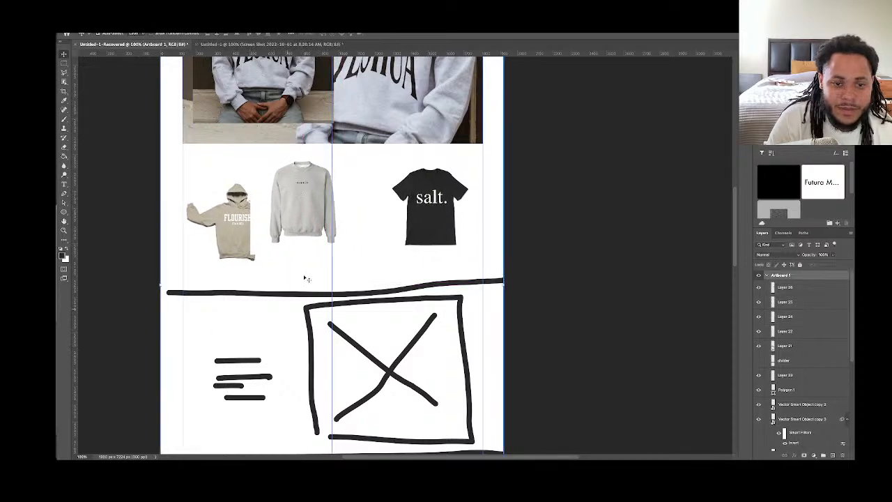
left_click(312, 206)
left_click_drag(312, 207, 342, 225)
left_click_drag(443, 209, 443, 219)
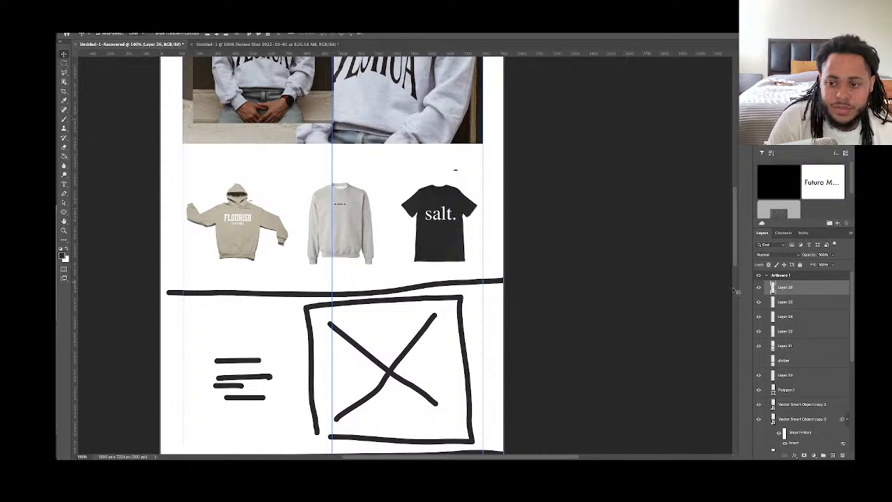
left_click(788, 317, "shift")
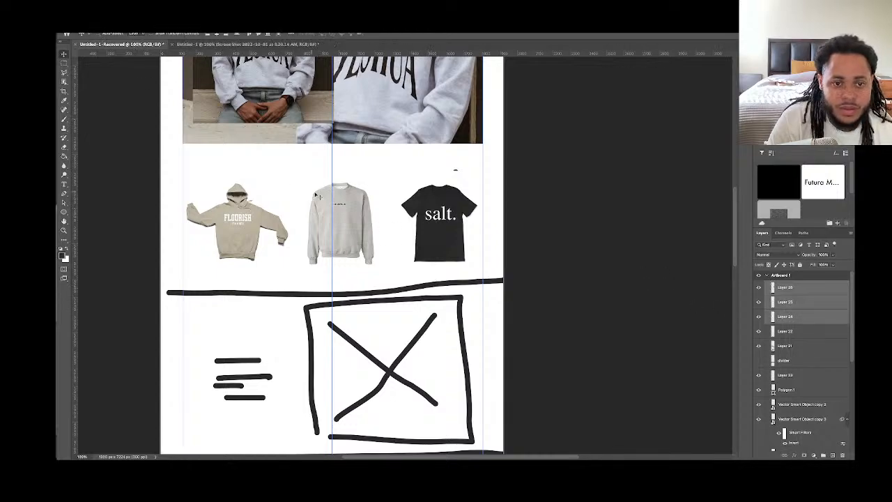
left_click_drag(347, 207, 345, 199)
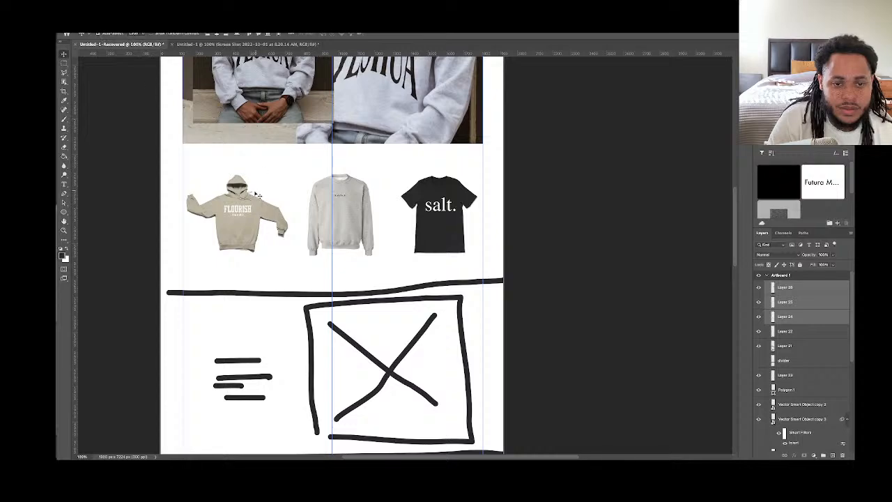
Move the salt tee in beside the hoodie and place the grey sweatshirt at the right end of the product row
left_click(267, 122)
mouse_move(352, 209)
left_mouse_down()
mouse_move(343, 204)
mouse_move(352, 204)
left_mouse_up()
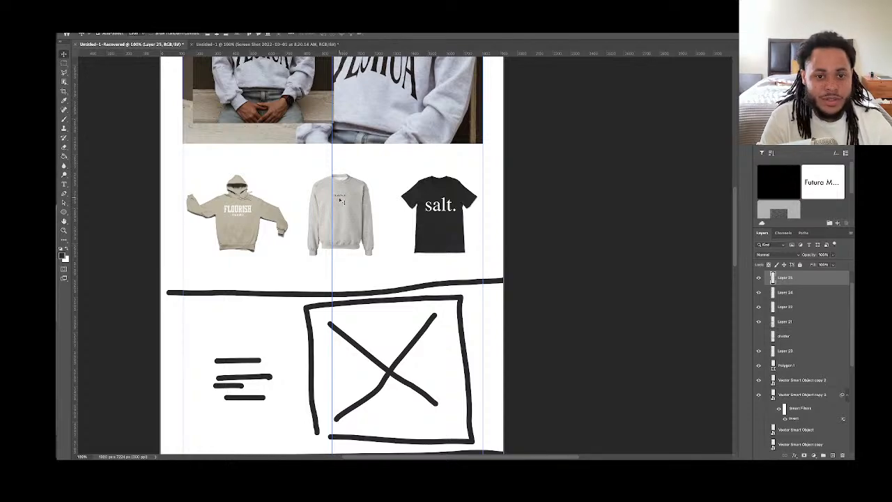
left_click(440, 207)
left_click_drag(408, 212, 289, 207)
left_click(366, 204)
left_click_drag(366, 202, 423, 208)
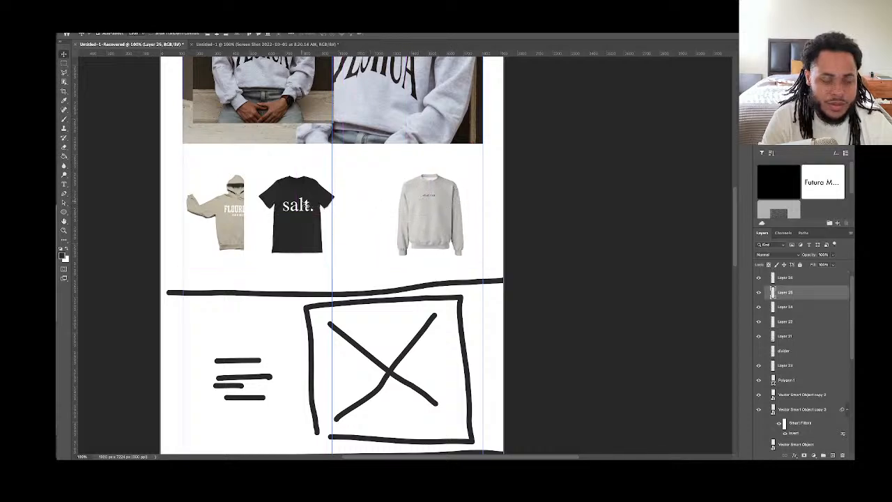
Place the salt tee first in the row, centre the Flourish hoodie on the middle guide, and bring Layer 24 above the other product layers
left_click_drag(306, 204, 343, 205)
left_click(256, 205)
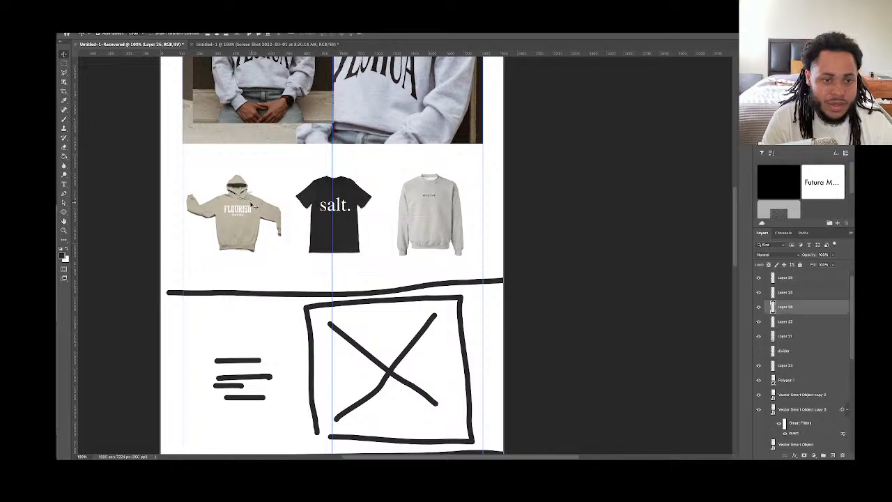
mouse_move(246, 205)
left_mouse_down()
mouse_move(344, 196)
mouse_move(265, 189)
mouse_move(240, 198)
left_mouse_up()
left_click(356, 208)
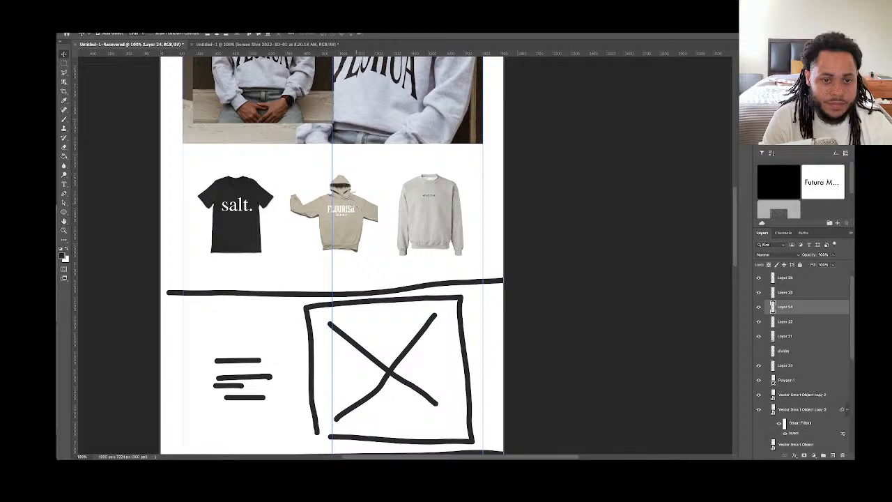
left_click_drag(356, 208, 348, 207)
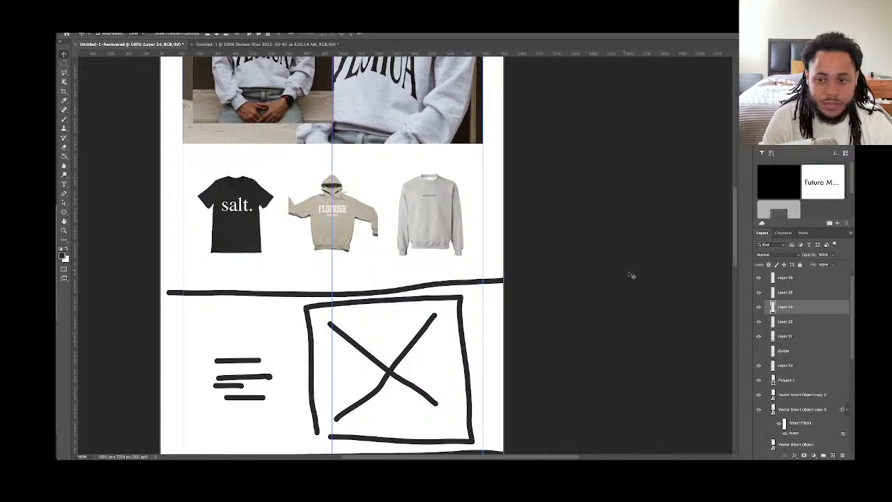
left_click_drag(785, 309, 787, 278)
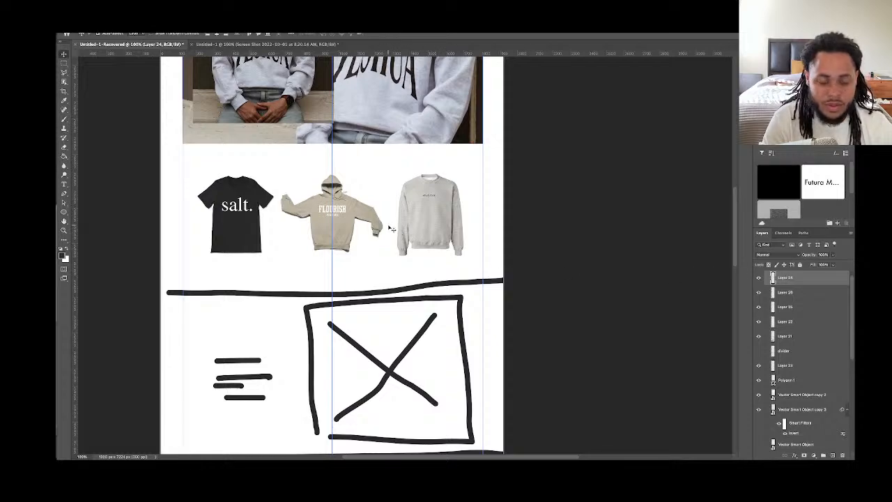
Try to mask the Flourish hoodie layer to its own outline and transform it
key("ctrl+t")
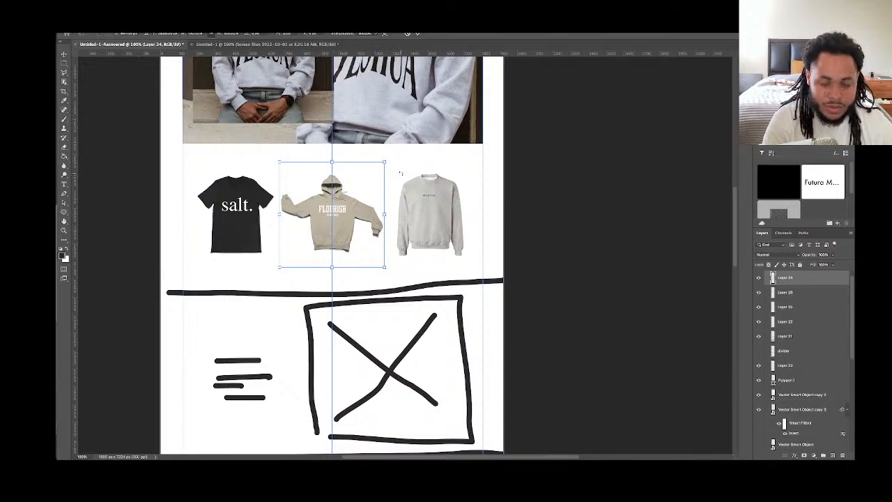
key("Return")
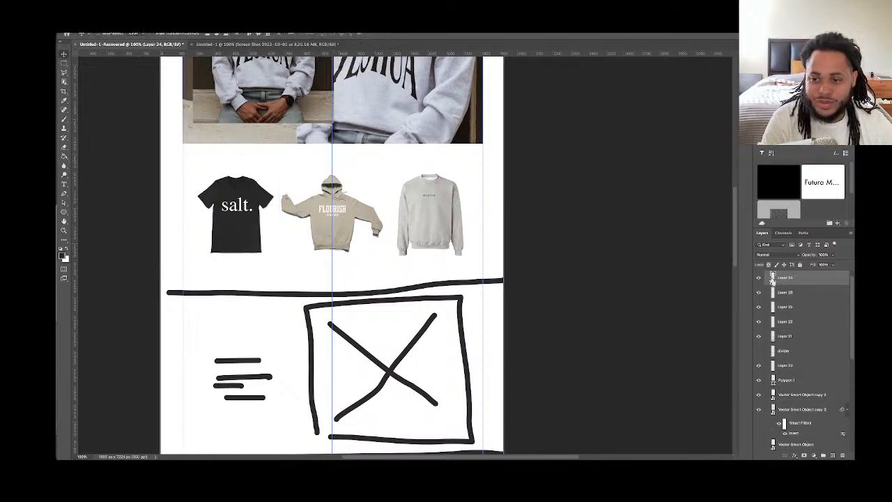
left_click(772, 278, "super")
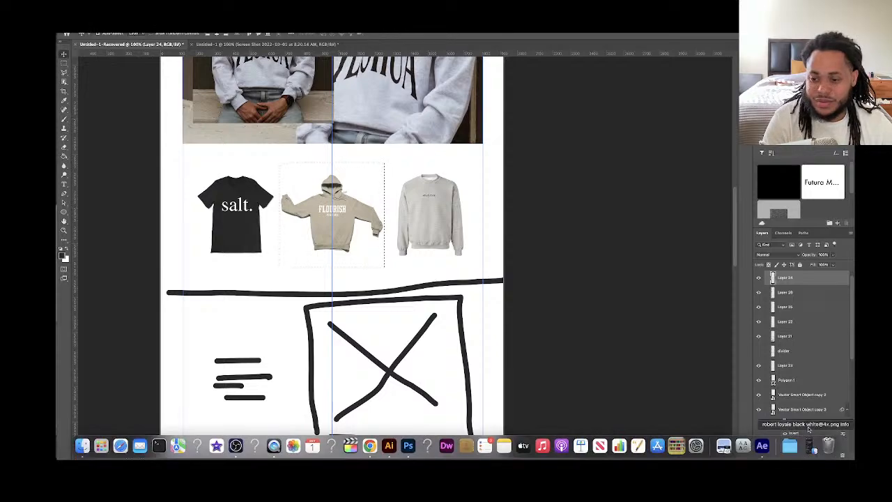
left_click(803, 455)
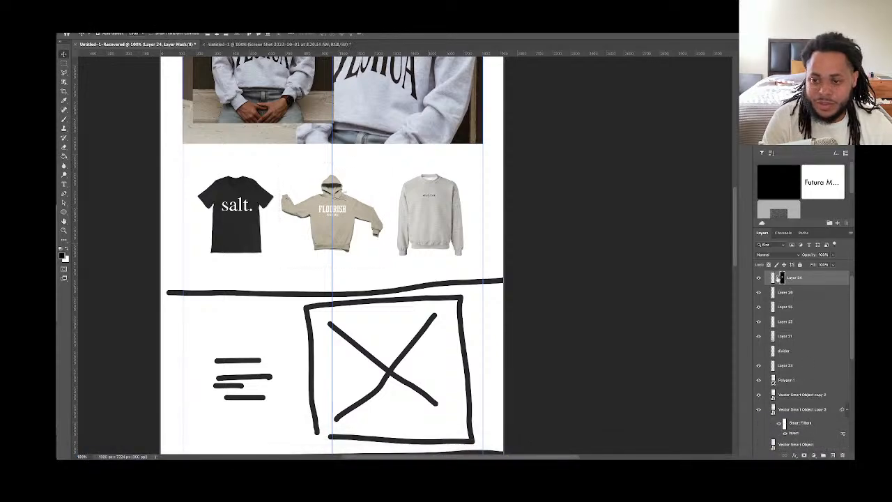
left_click(772, 278)
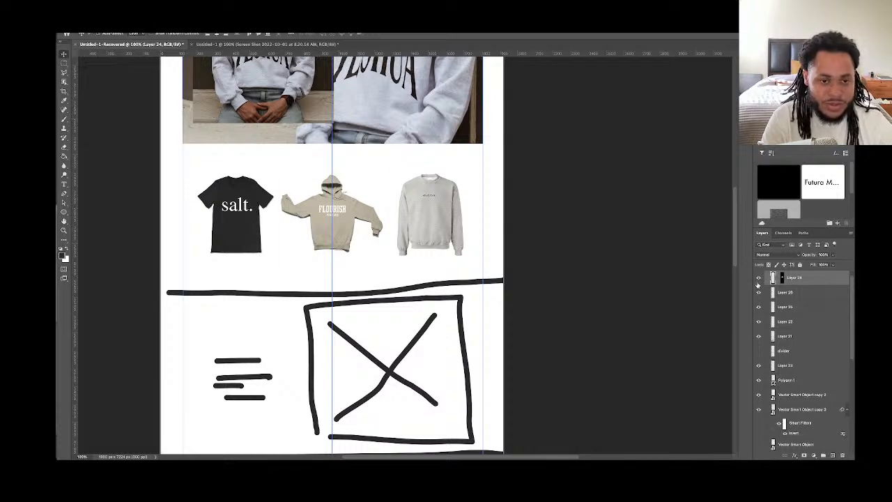
key("super+t")
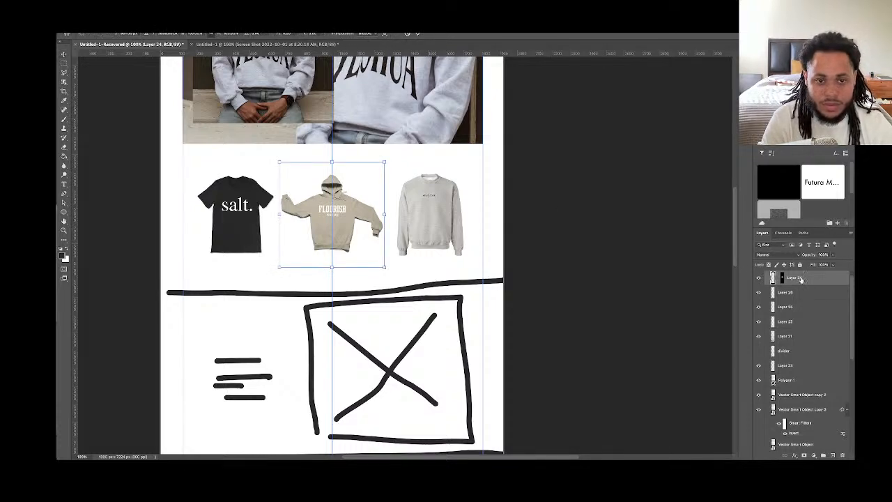
key("Return")
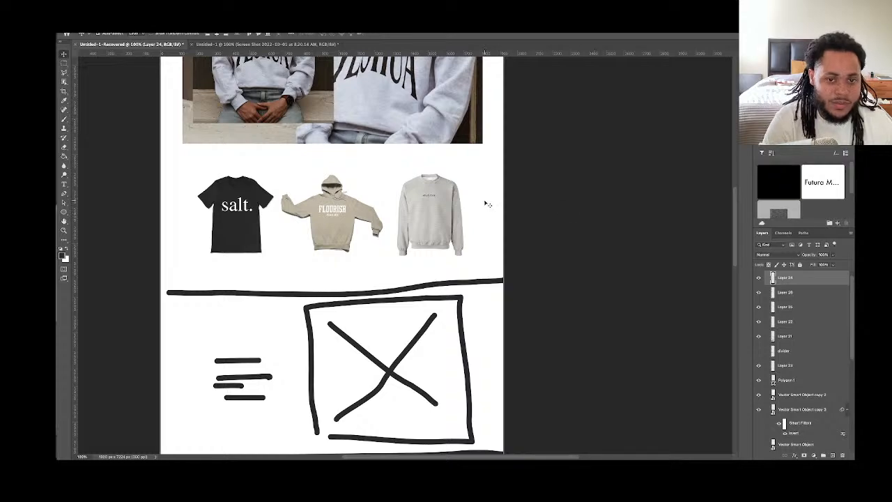
Draw a small dark circle with no stroke near the bottom edge of the hero photos, just left of the centre guide
scroll(484, 202, "up", 5)
scroll(488, 204, "down", 1)
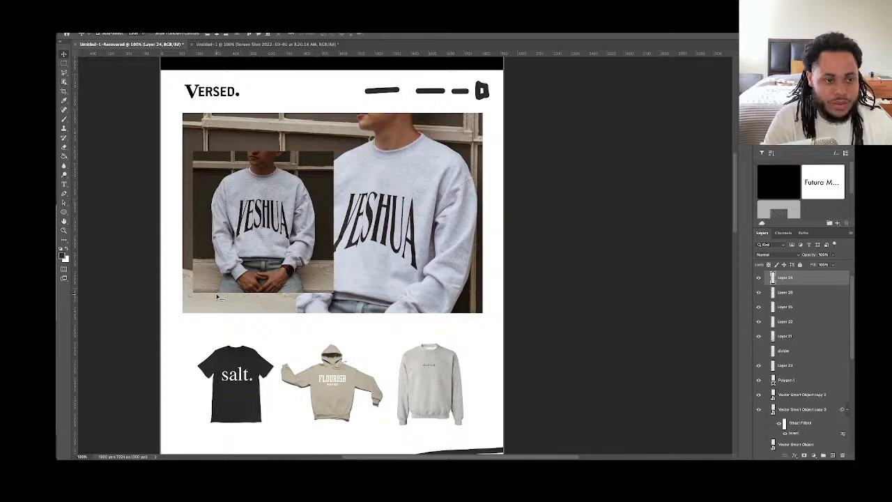
left_click(64, 211)
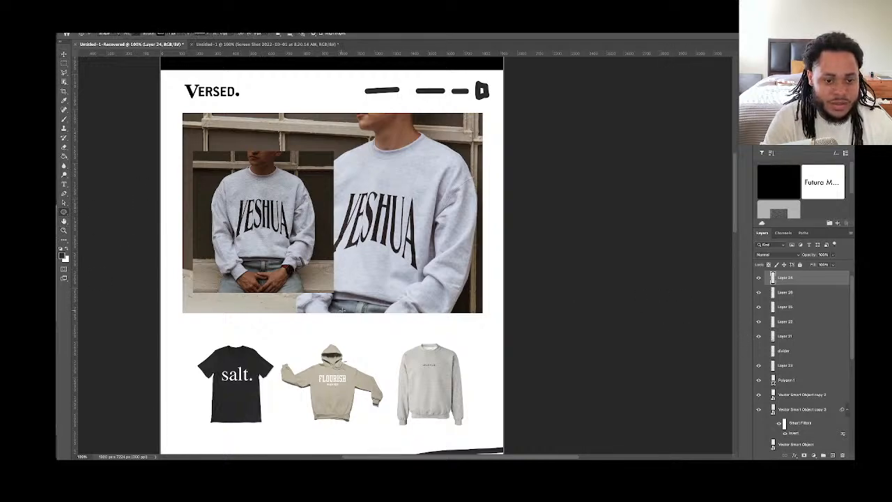
left_click_drag(343, 312, 315, 309)
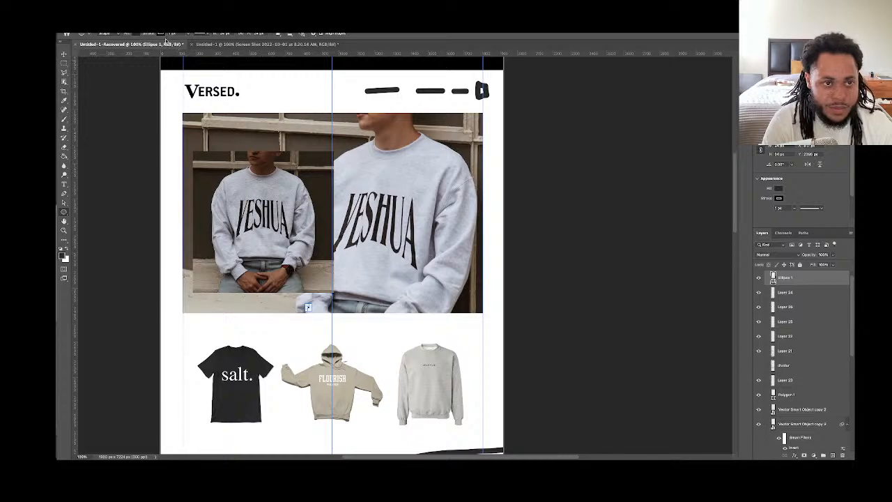
left_click(162, 34)
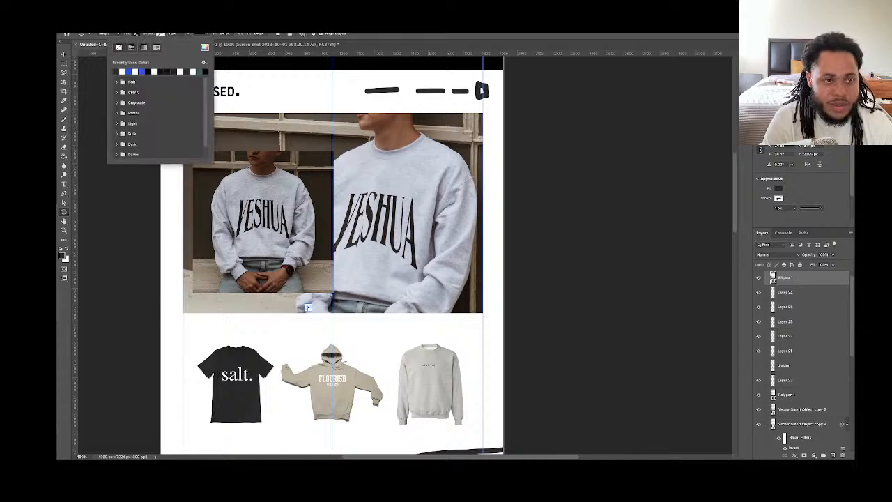
left_click(63, 53)
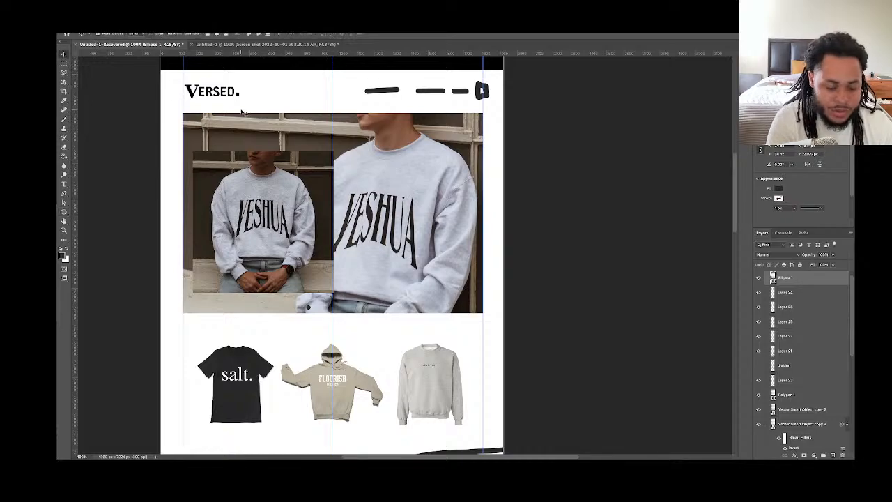
Duplicate the circle to its right to form an evenly spaced row of three dots
key("super+plus")
key("super+plus")
left_click_drag(279, 159, 318, 122)
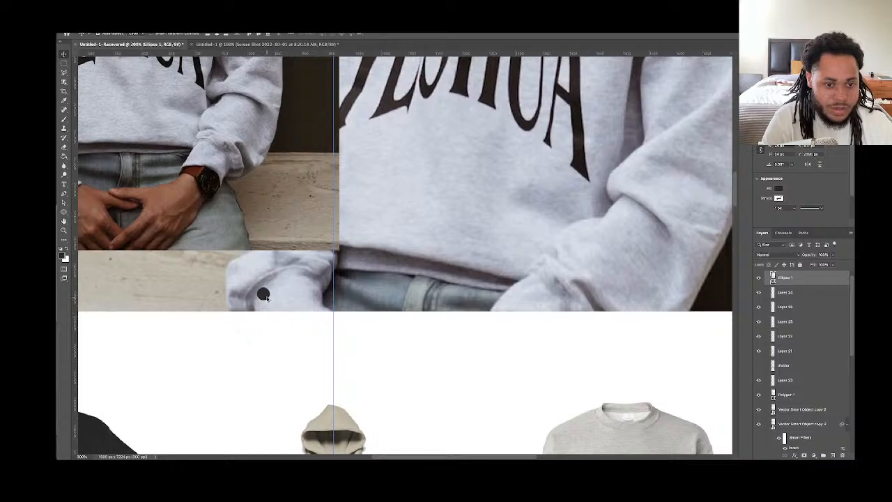
left_click_drag(283, 298, 300, 298)
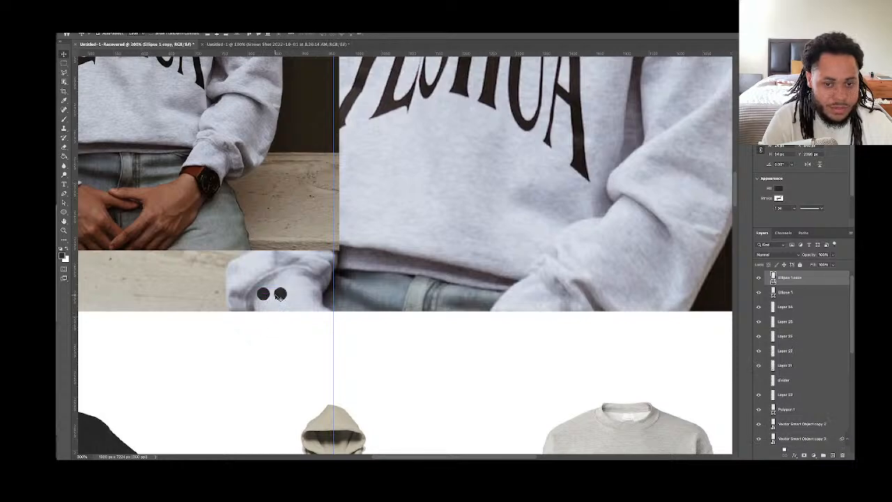
left_click(775, 294, "shift")
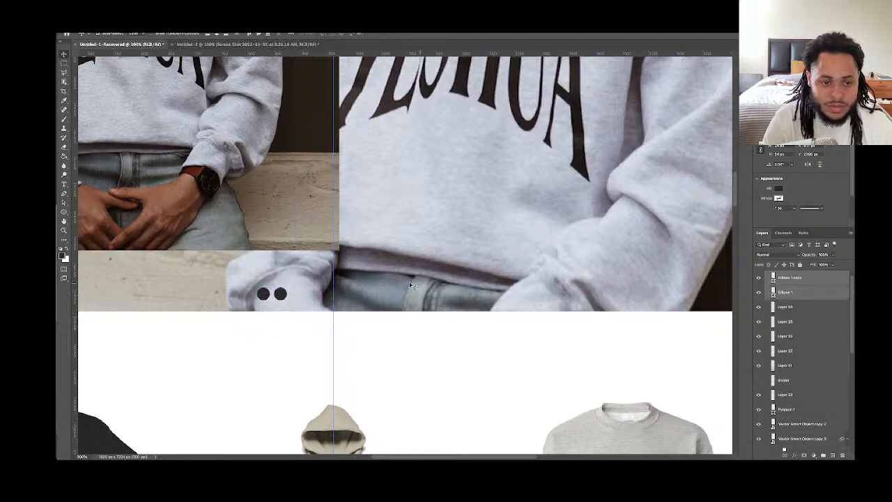
left_click_drag(281, 293, 300, 295)
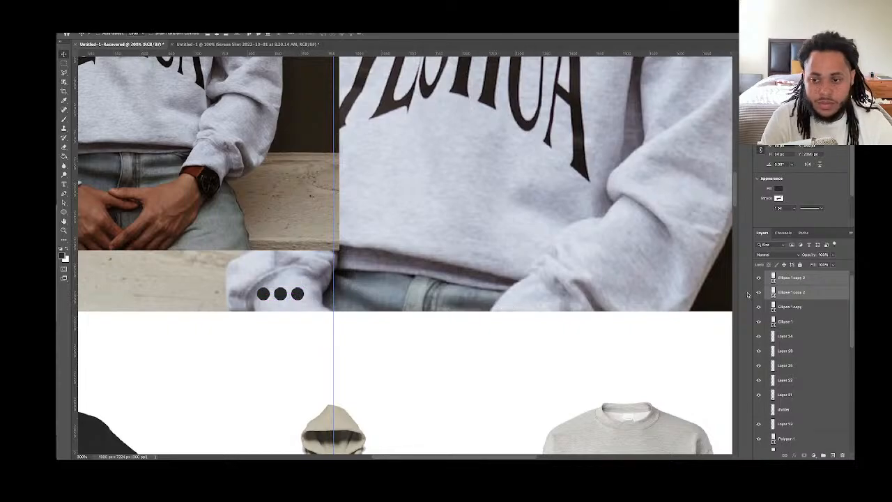
Merge the duplicated dots into one layer above Ellipse 1, toggling their visibility to check which dots each layer holds
key("ctrl+e")
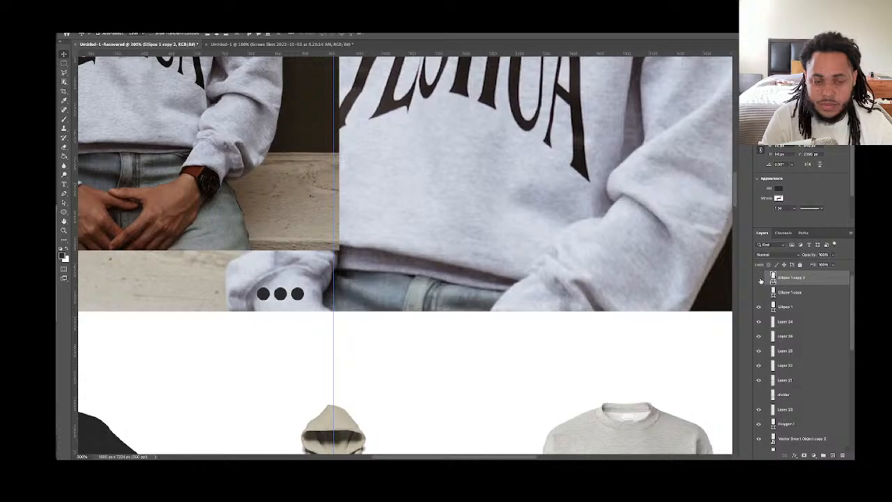
left_click(759, 279)
left_click(760, 292)
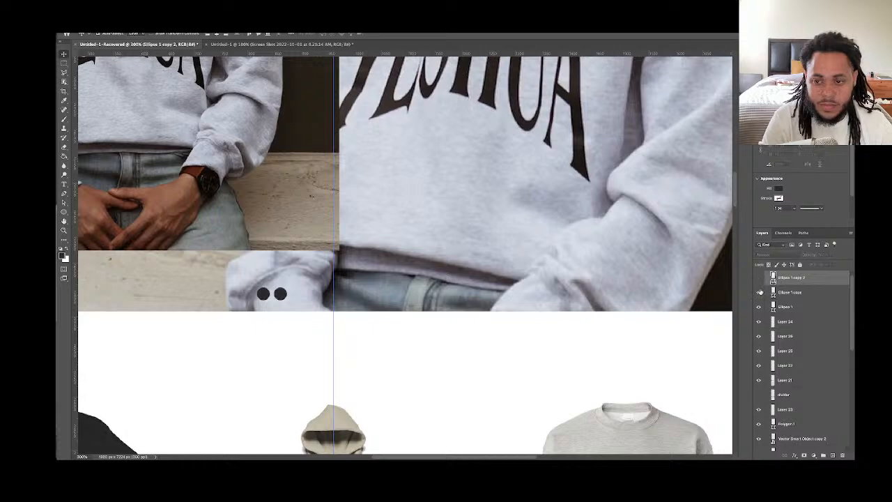
left_click(759, 279)
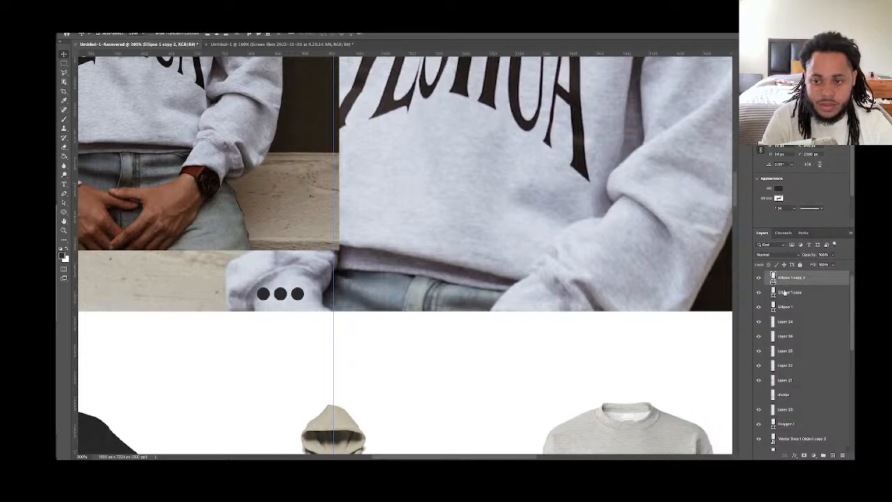
left_click(785, 292, "shift")
key("ctrl+e")
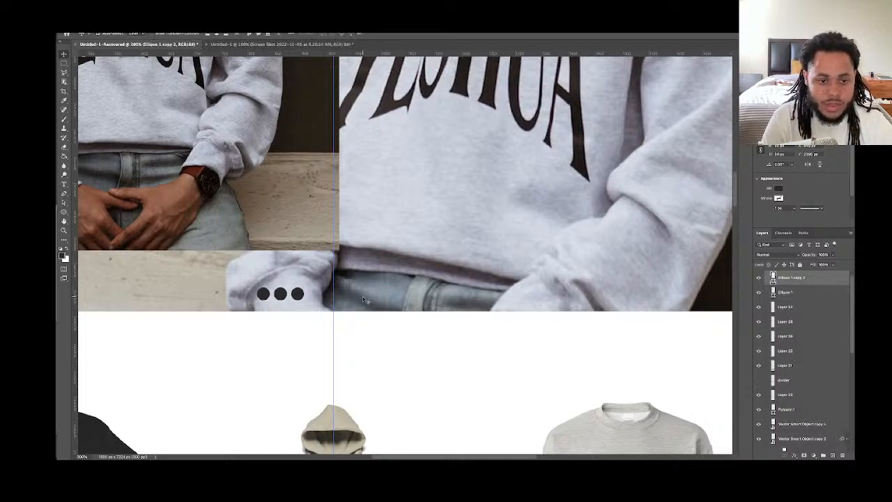
Duplicate the merged dots one spacing to the right for a fourth dot, and merge all the ellipse layers into one
left_click_drag(279, 295, 299, 295)
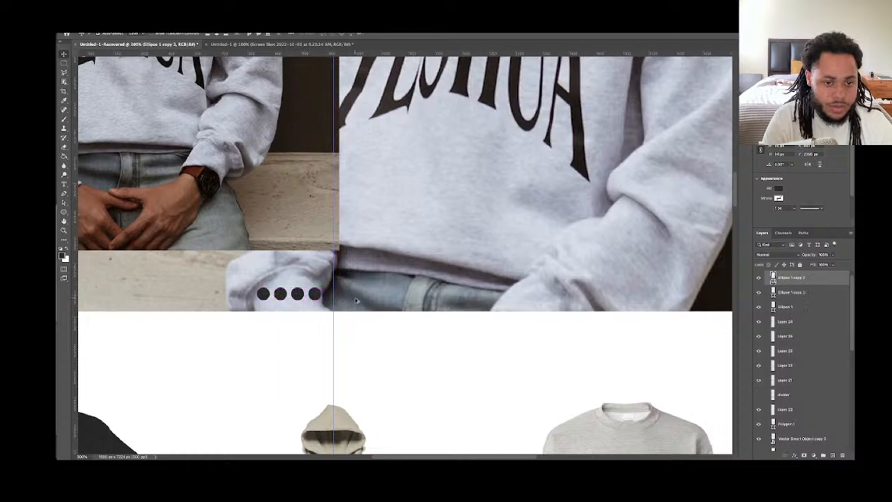
left_click(803, 292, "shift")
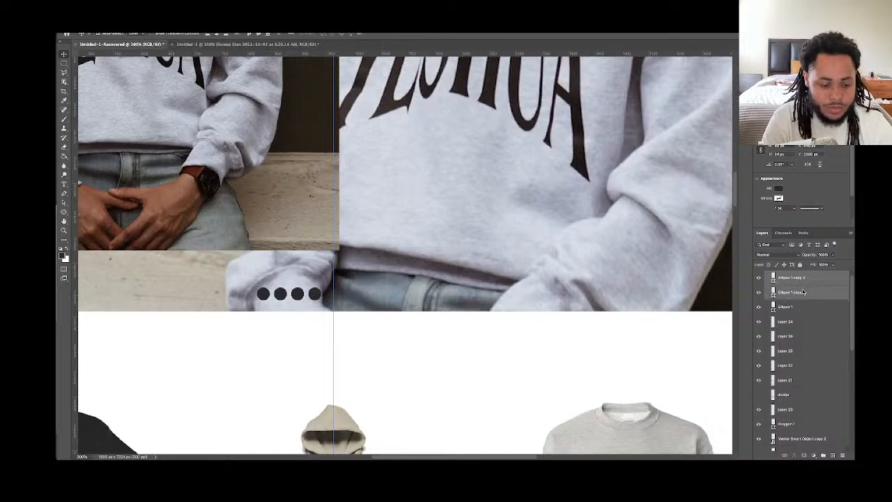
key("ctrl+e")
left_click(759, 278)
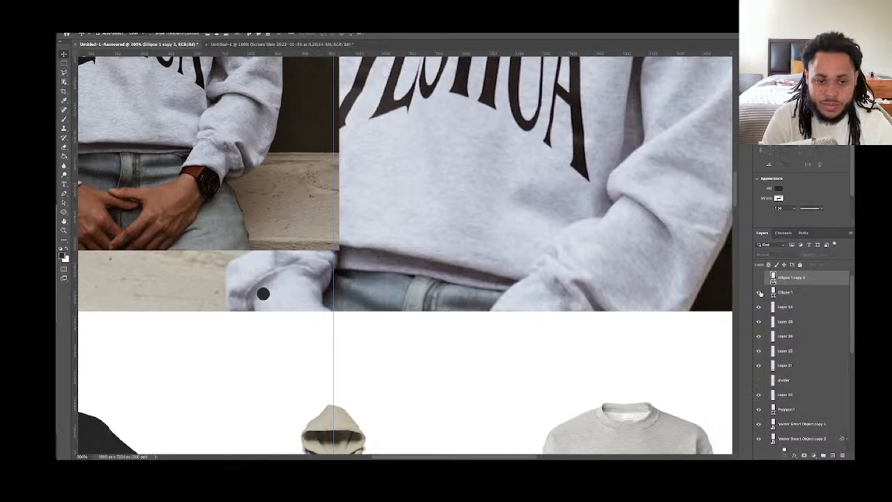
left_click(760, 279)
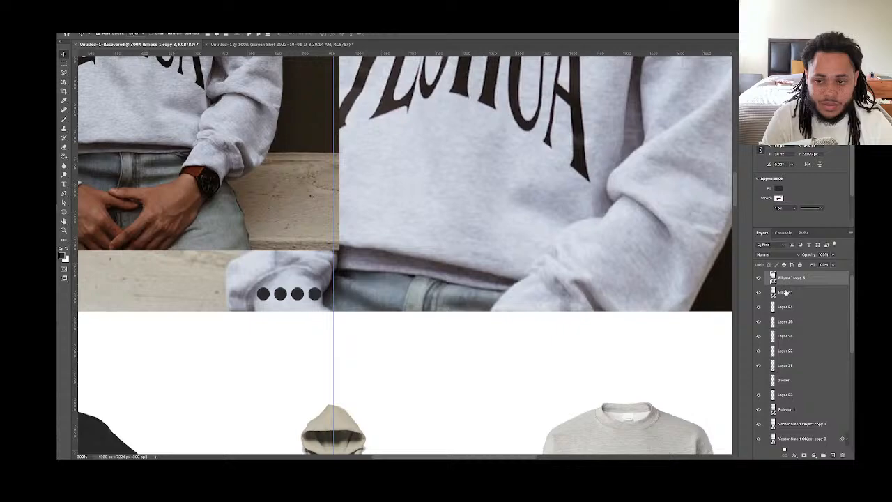
left_click(786, 293, "shift")
key("ctrl+e")
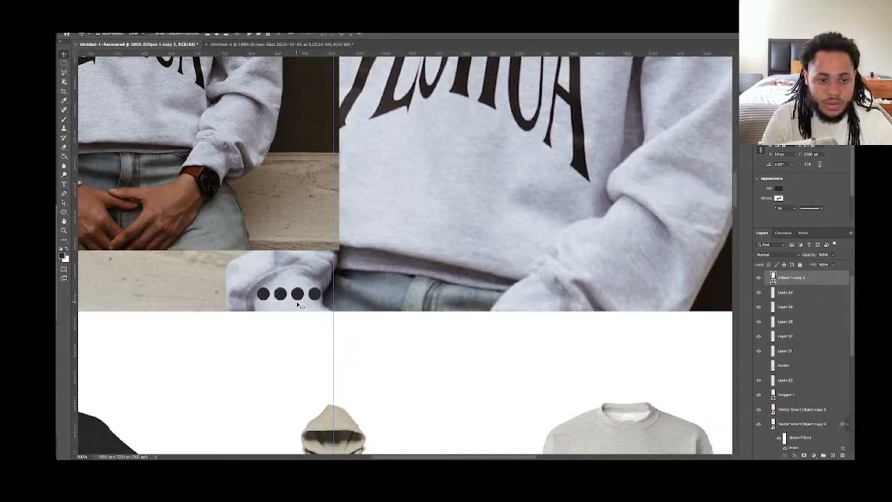
Duplicate the four-dot row to the right to extend it into seven evenly spaced dots, and merge both dot layers into one
left_click_drag(299, 296, 363, 299)
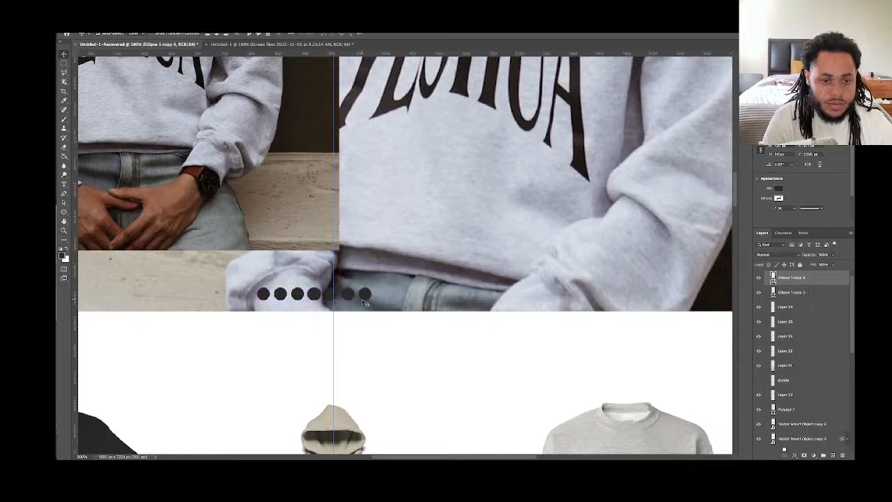
key("Left")
key("Left")
key("Left")
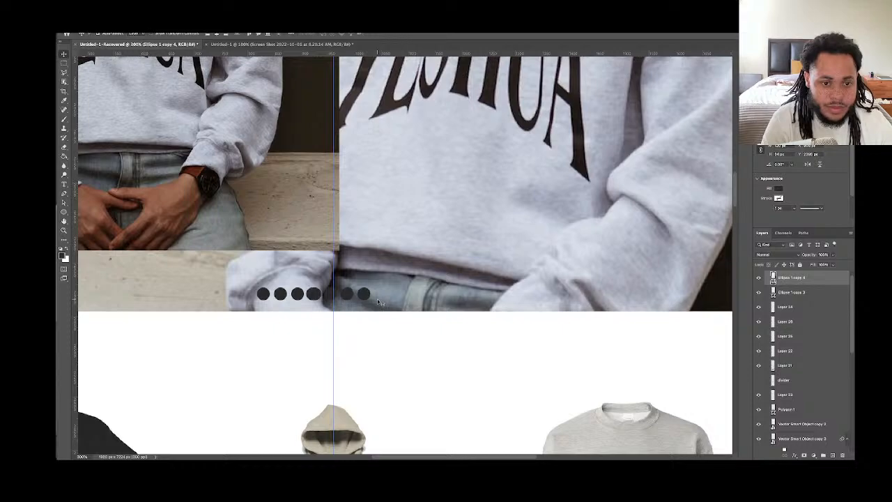
key("Right")
key("Right")
key("Right")
key("Right")
key("Right")
key("Right")
key("Right")
key("Right")
key("Left")
key("Left")
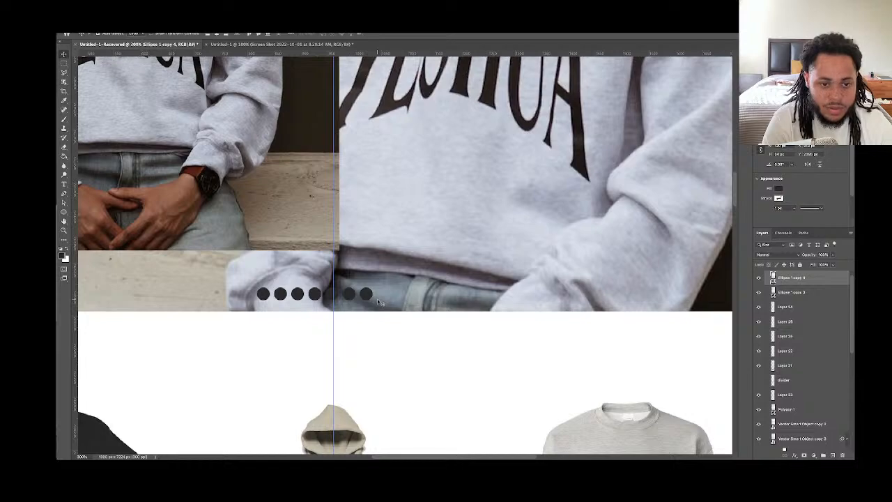
left_click(803, 293, "shift")
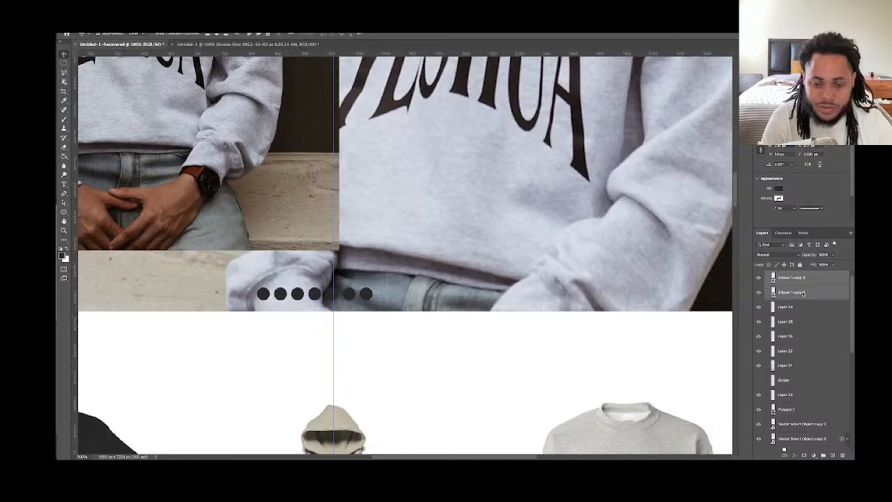
key("ctrl+e")
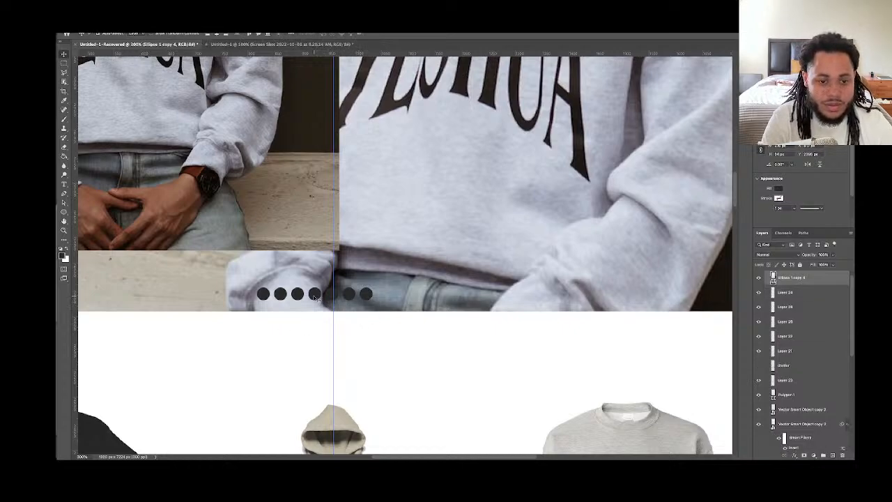
Centre the merged dot row on the vertical guide between the hero photos, and hide the guides to check the whole layout
left_click_drag(317, 299, 336, 300)
key("super+semicolon")
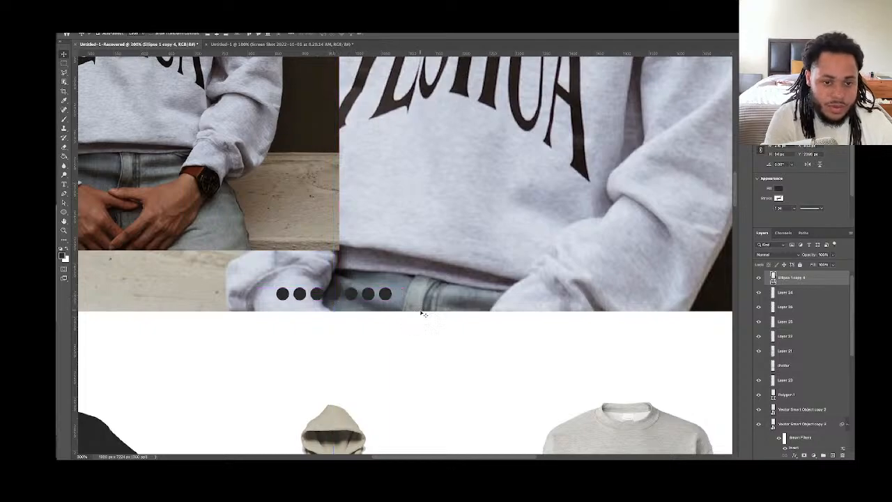
key("super+0")
key("super+1")
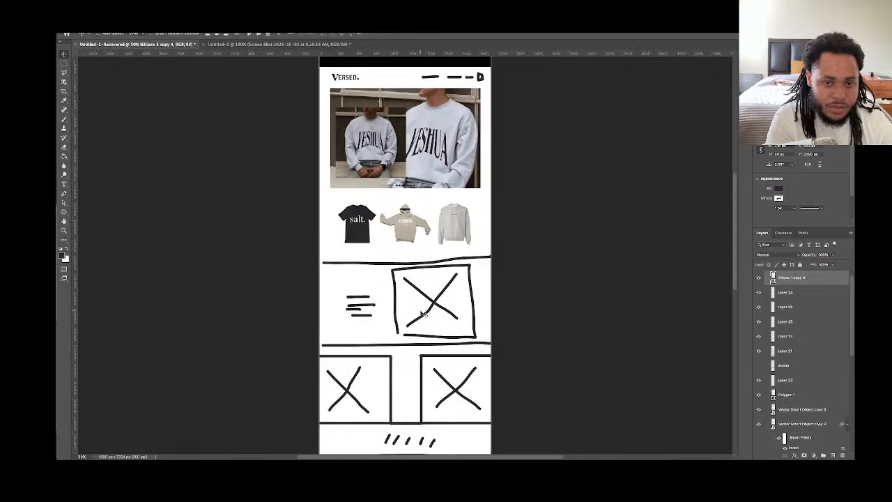
Check the hero slider's navigation dots on versedinc.com in Chrome, and return to the homepage mockup in Photoshop
scroll(410, 207, "up", 5)
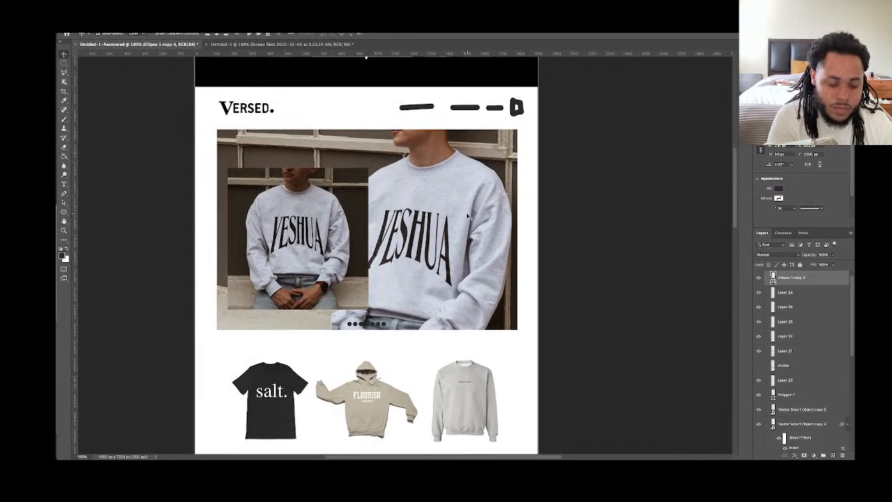
key("super+equal")
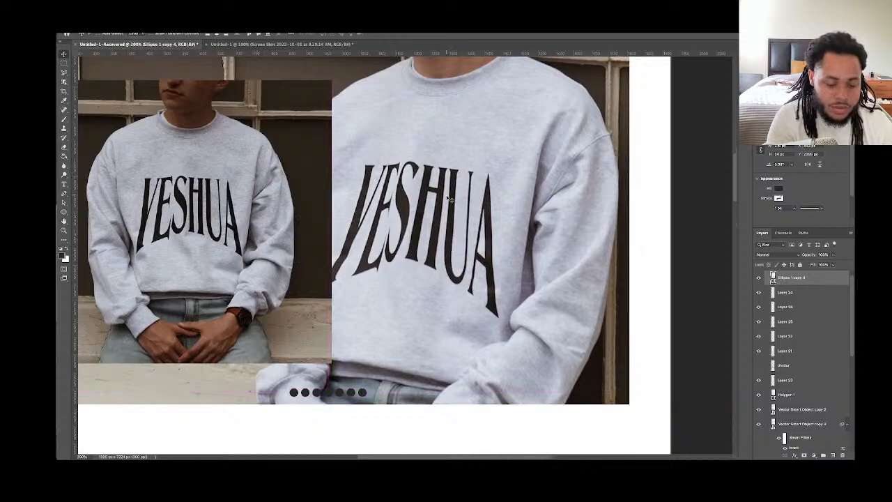
key("super+minus")
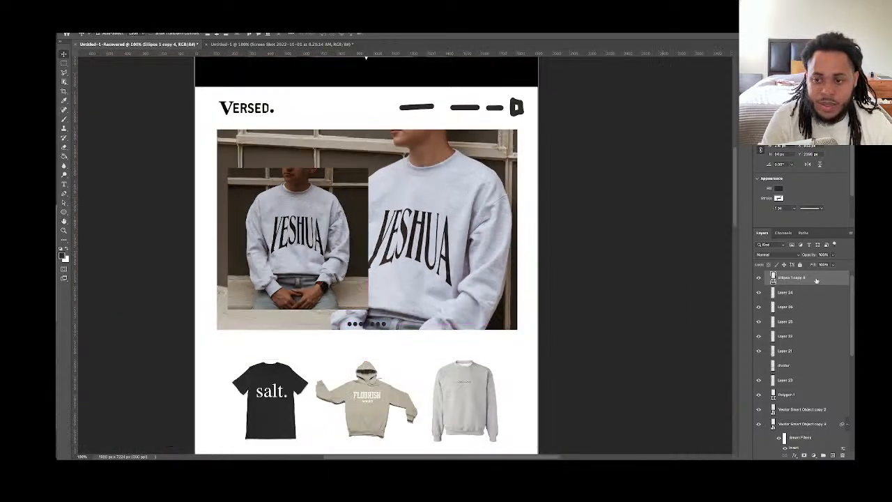
mouse_move(271, 457)
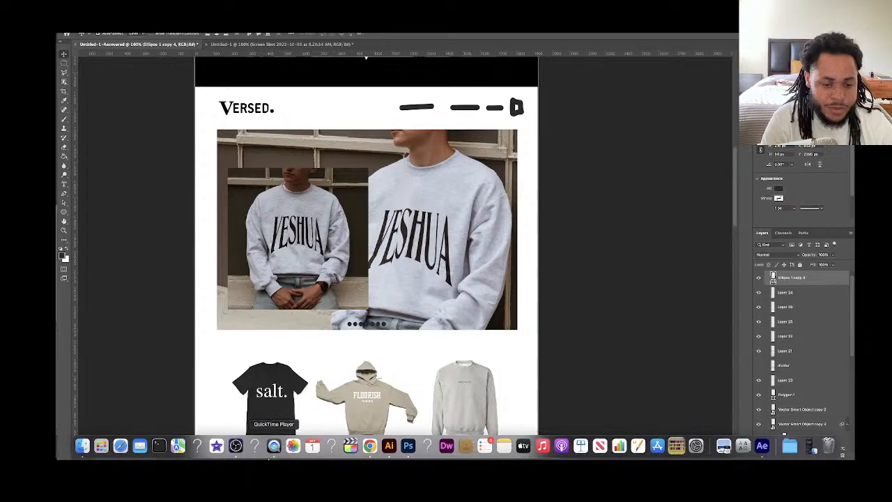
left_click(369, 446)
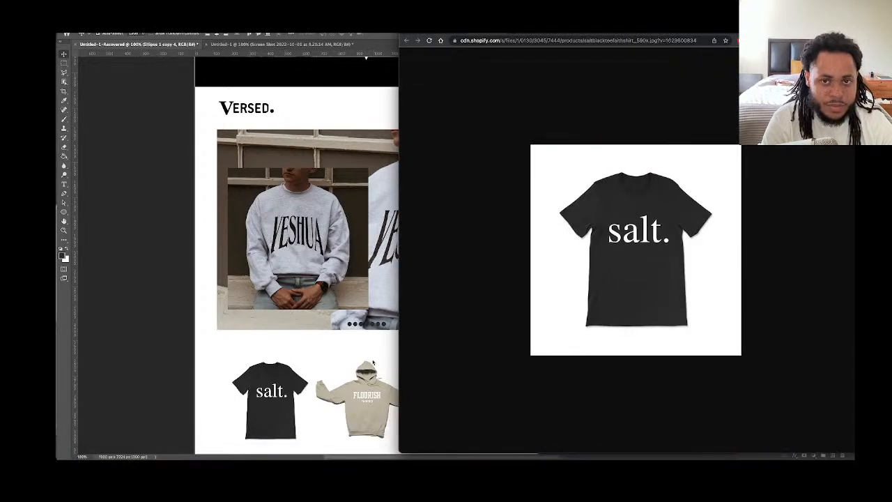
left_click(449, 33)
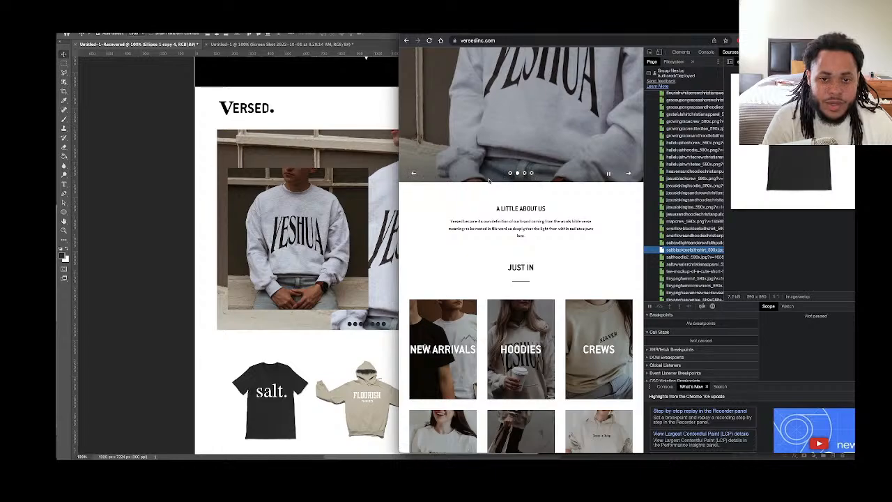
left_click(207, 301)
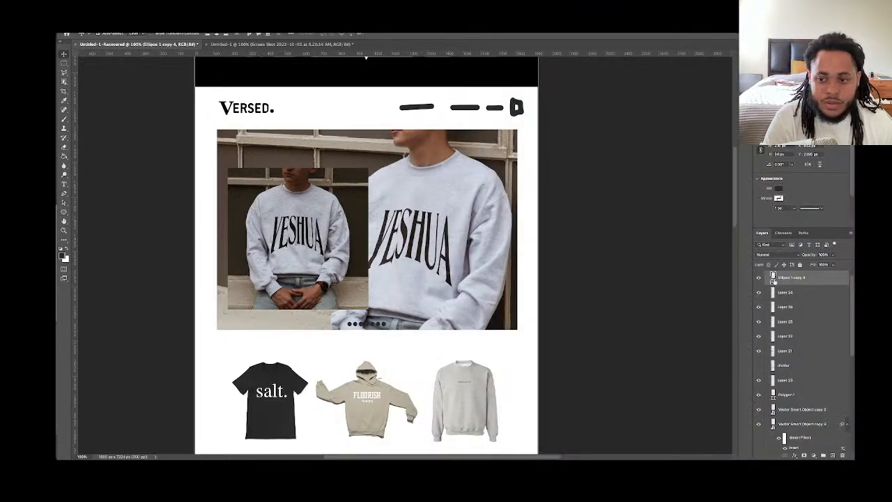
left_click(64, 216)
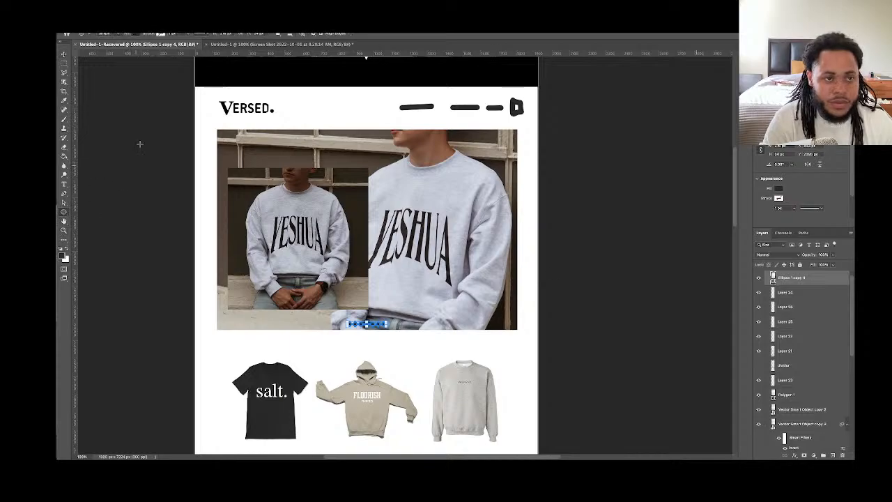
left_click(126, 36)
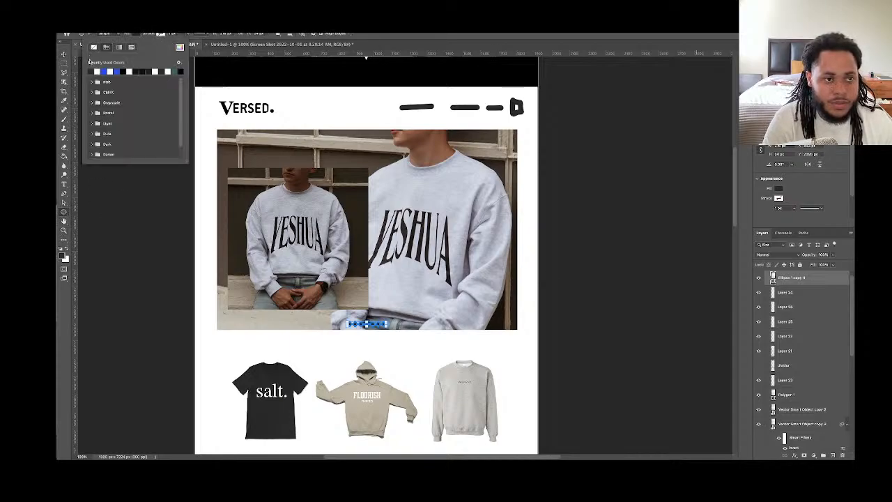
left_click(97, 71)
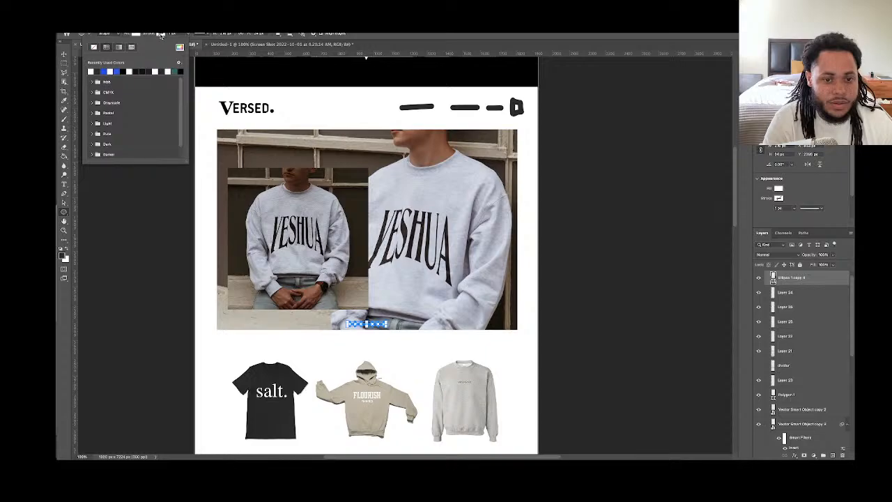
left_click(161, 35)
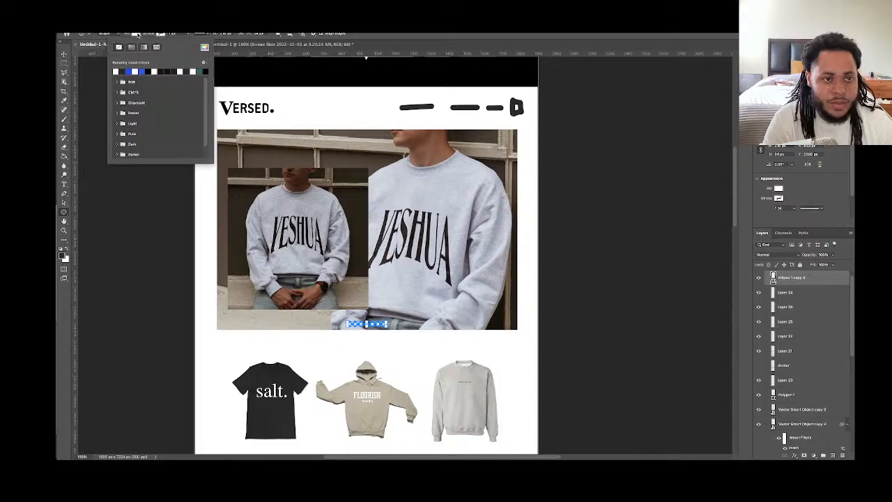
left_click(136, 35)
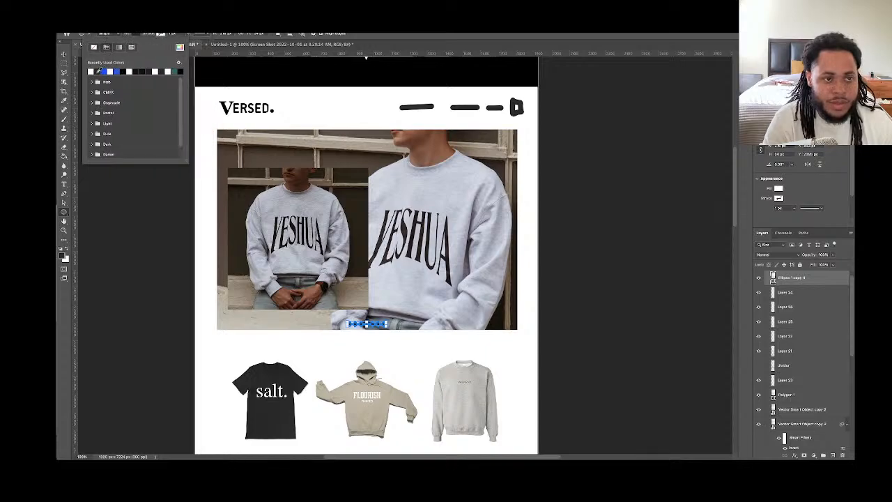
left_click(99, 71)
Give the slider dots at the base of the hero image a white 2 px stroke
left_click(160, 34)
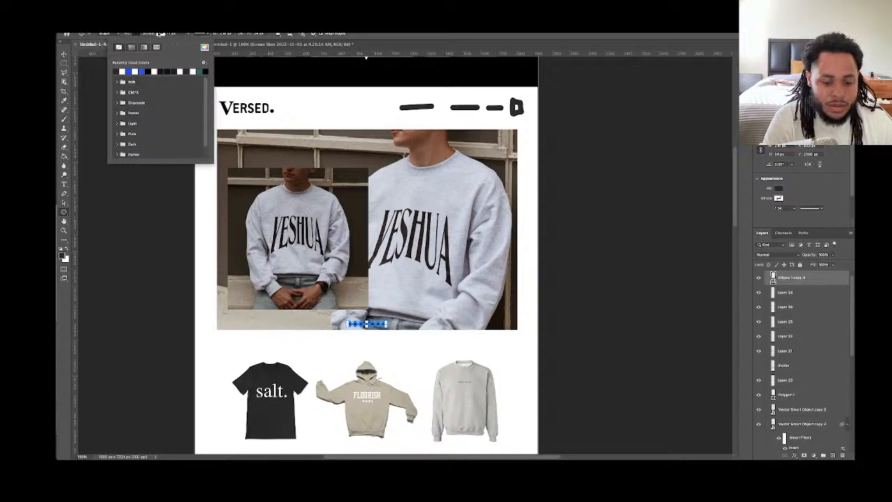
left_click(121, 71)
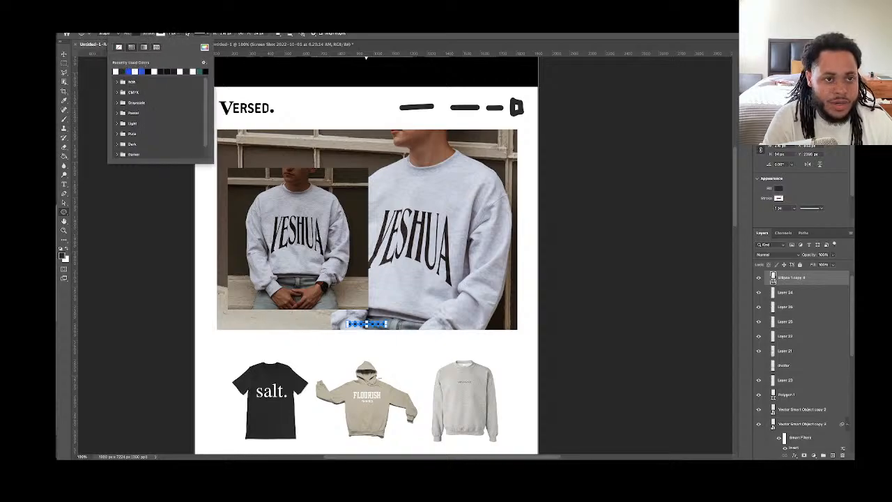
left_click(149, 34)
left_click(188, 34)
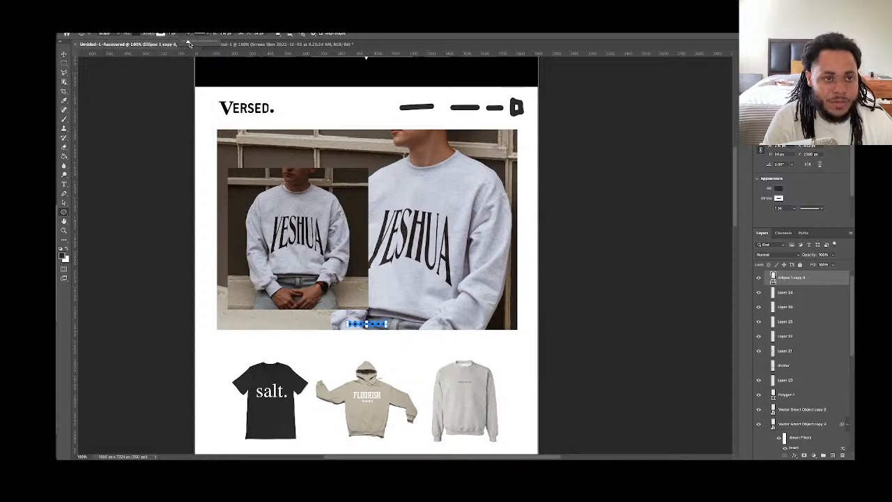
left_click_drag(189, 44, 187, 43)
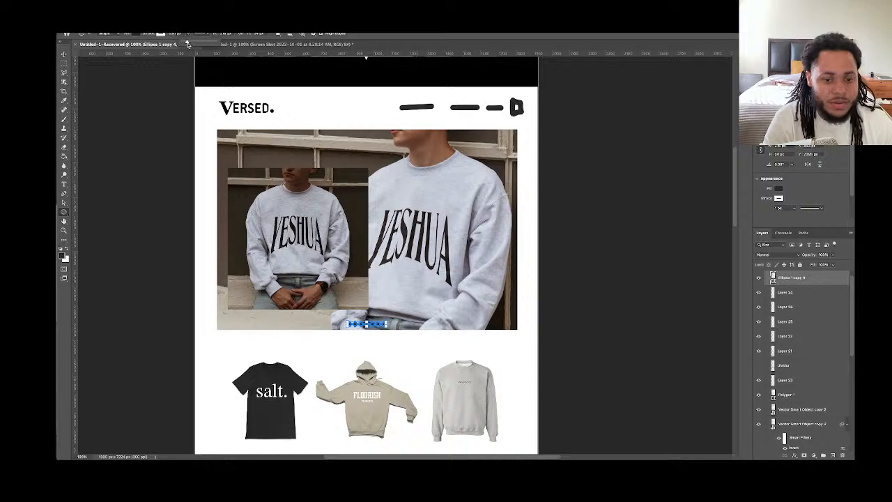
left_click(177, 34)
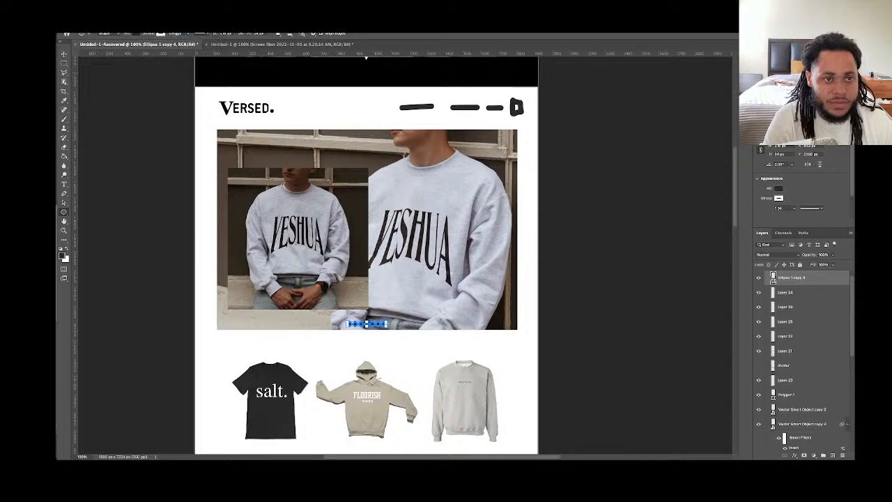
type("2")
key("Return")
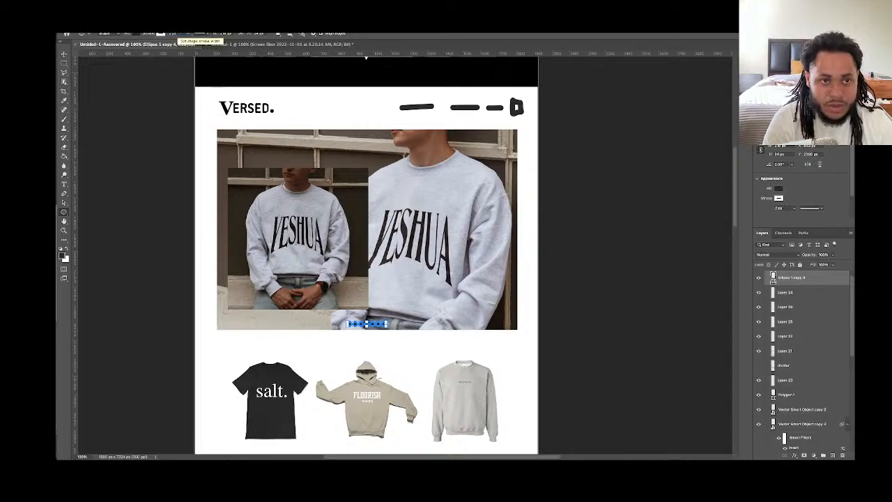
left_click(65, 55)
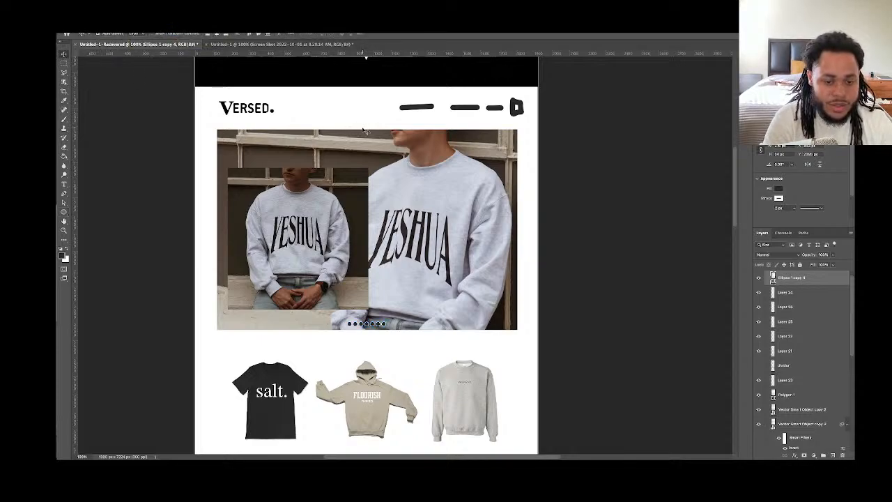
Reduce the slider dots layer's Fill to 0% to leave only the circle outlines
key("ctrl+plus")
key("ctrl+plus")
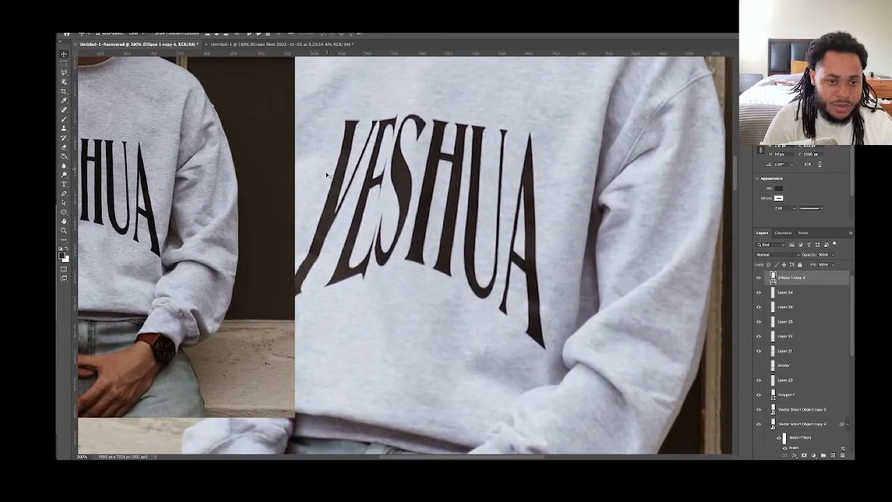
scroll(325, 175, "down", 1)
scroll(328, 180, "down", 1)
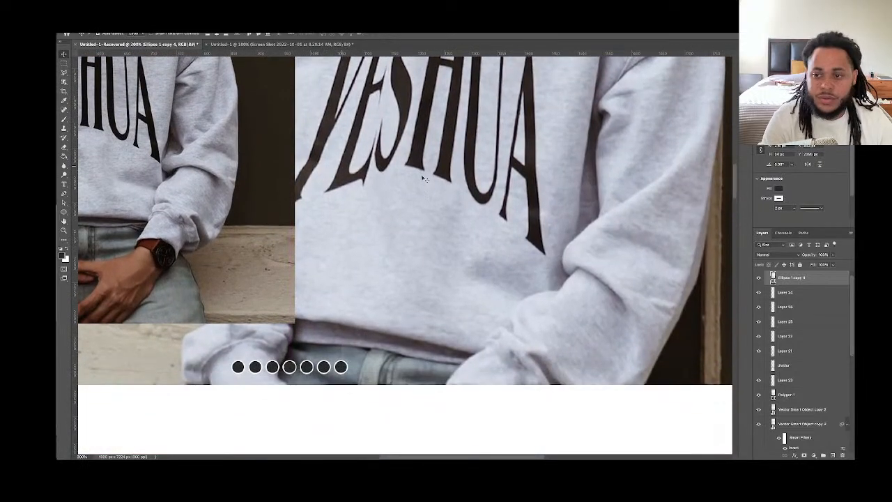
left_click(837, 265)
left_click_drag(833, 274, 773, 277)
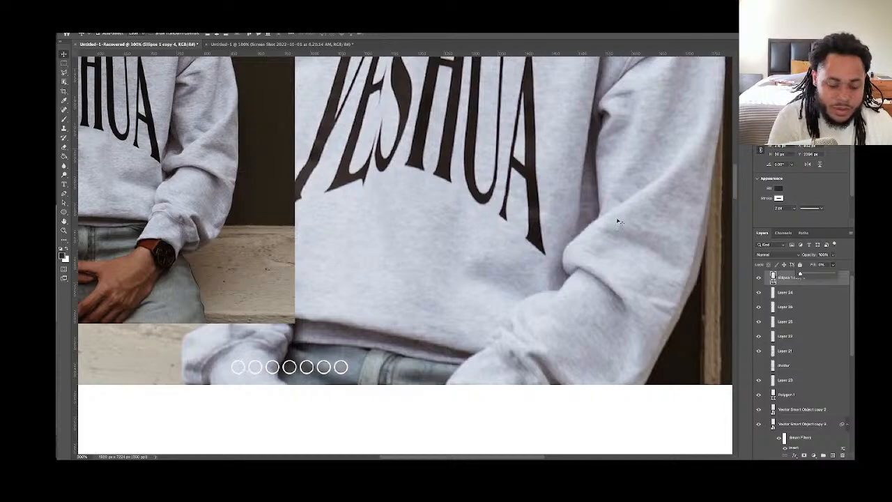
scroll(619, 221, "down", 2)
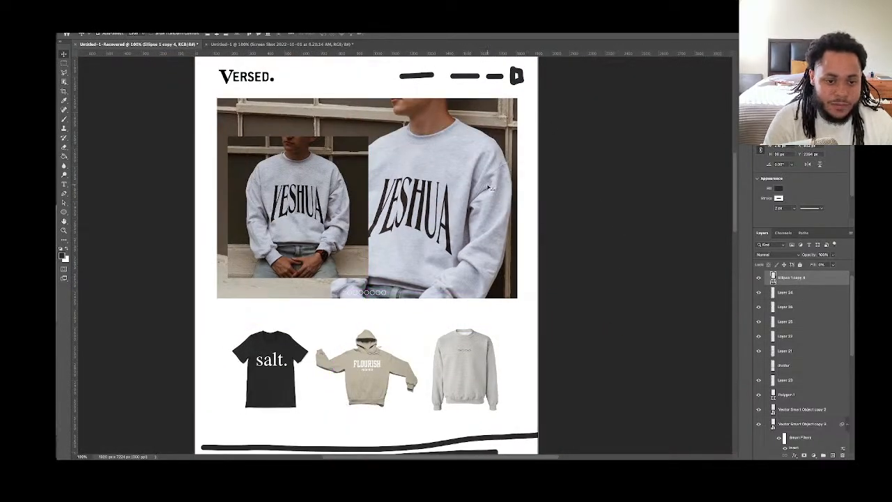
Show the guides and draw a thin rectangle about 12 px high to the left of the slider dots
left_click(63, 211)
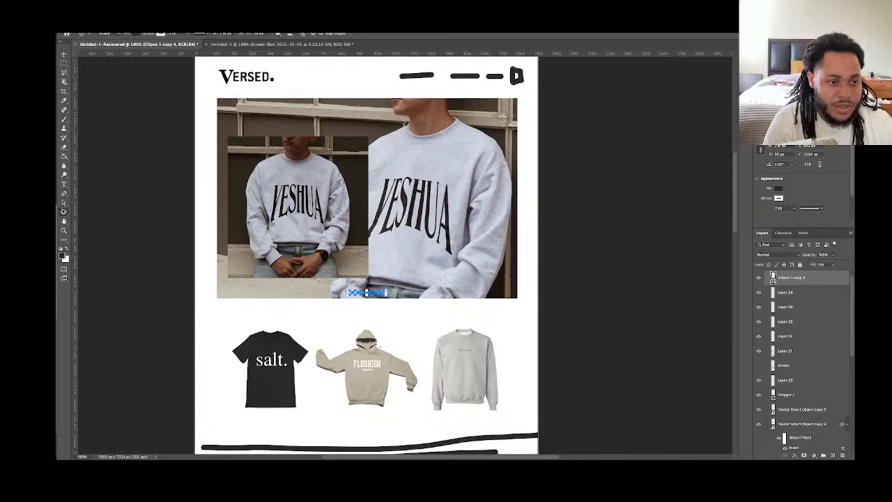
left_click(87, 211)
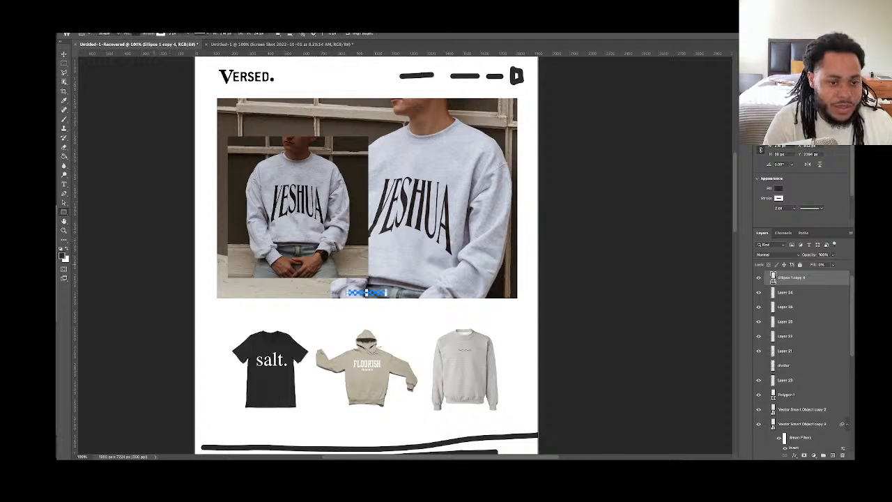
key("super+;")
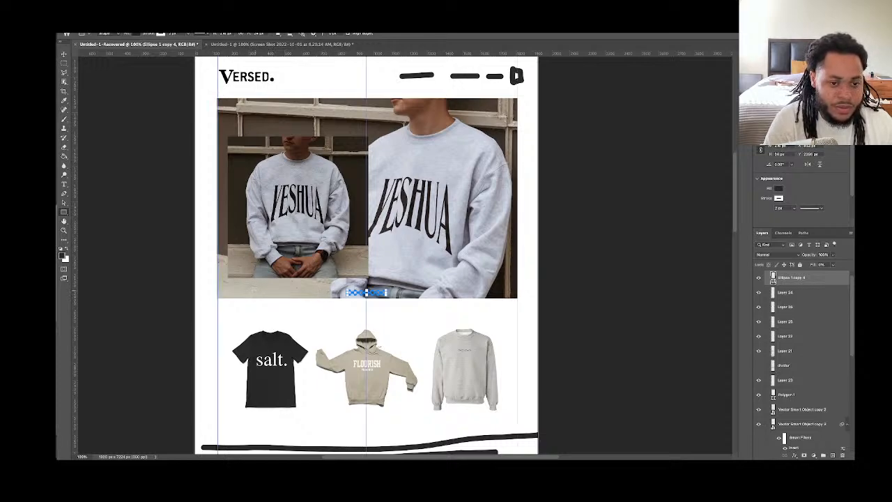
left_click_drag(256, 290, 279, 294)
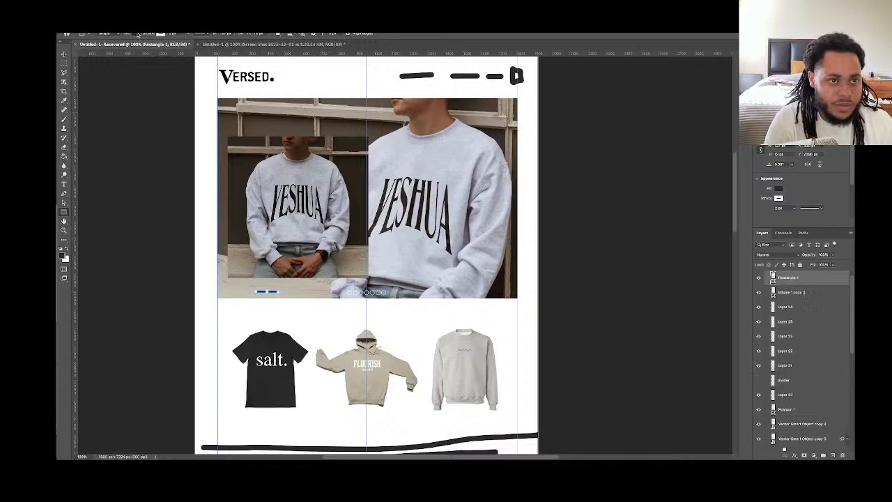
Remove the thin rectangle's stroke and fill it with white
left_click(160, 35)
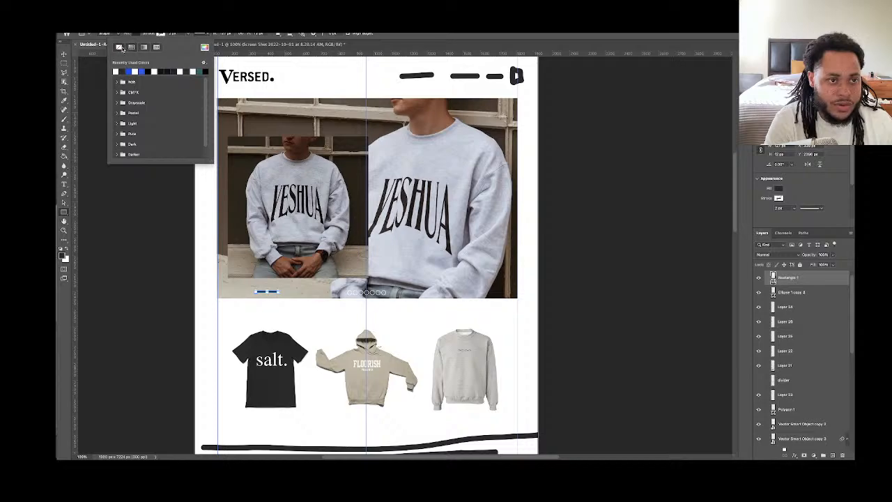
left_click(137, 36)
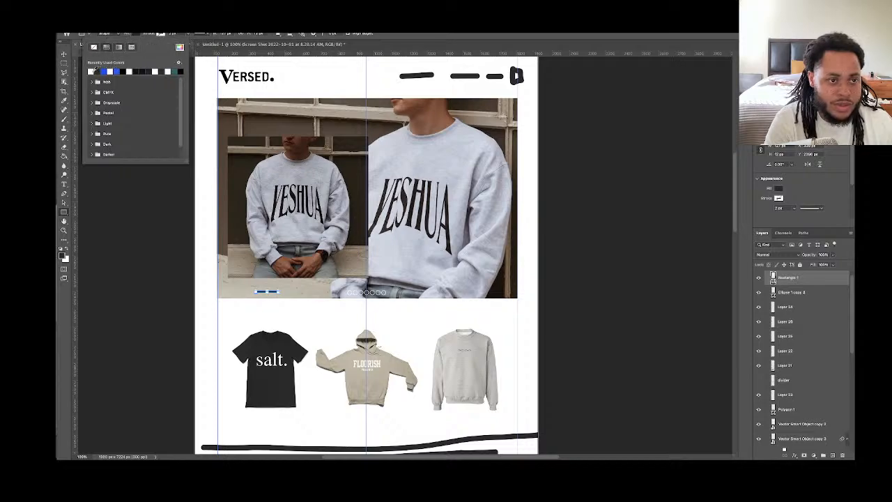
left_click(93, 71)
left_click(137, 35)
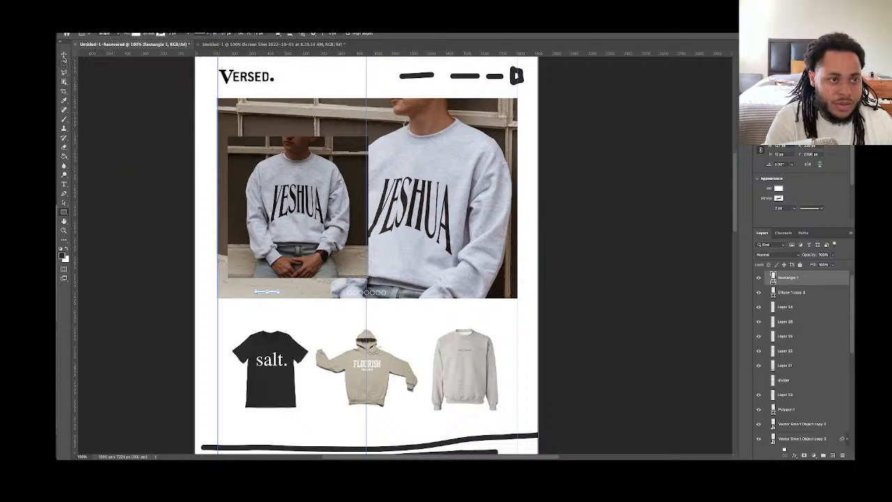
Duplicate the white bar to the other side of the slider dots, and move both bars closer to the dots
left_click(64, 54)
key("super+plus")
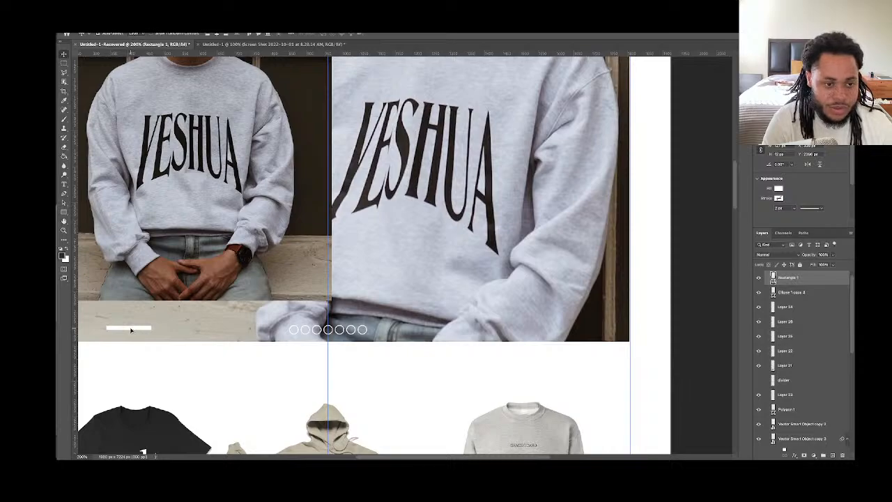
left_click_drag(131, 331, 549, 332)
key("ctrl+minus")
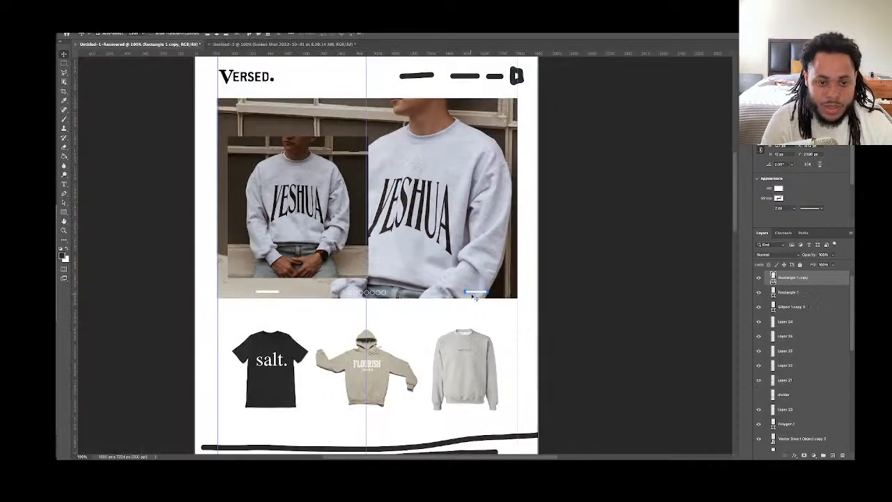
left_click_drag(475, 293, 441, 294)
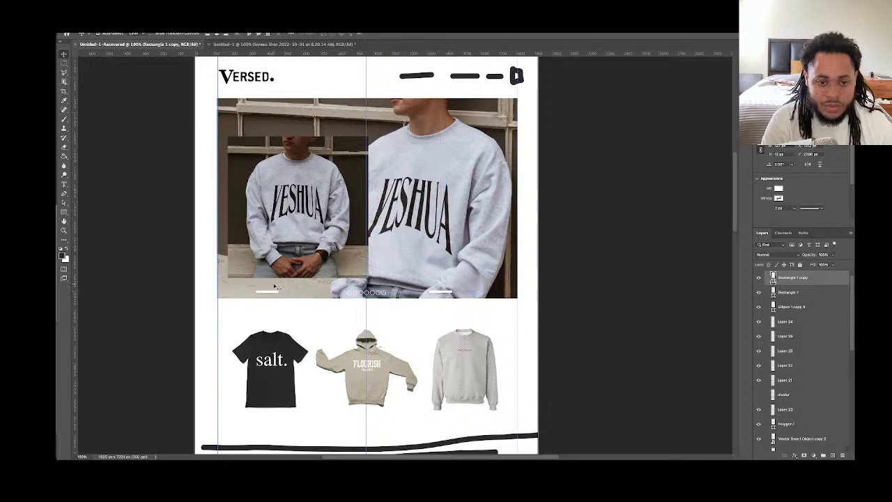
left_click_drag(268, 294, 292, 296)
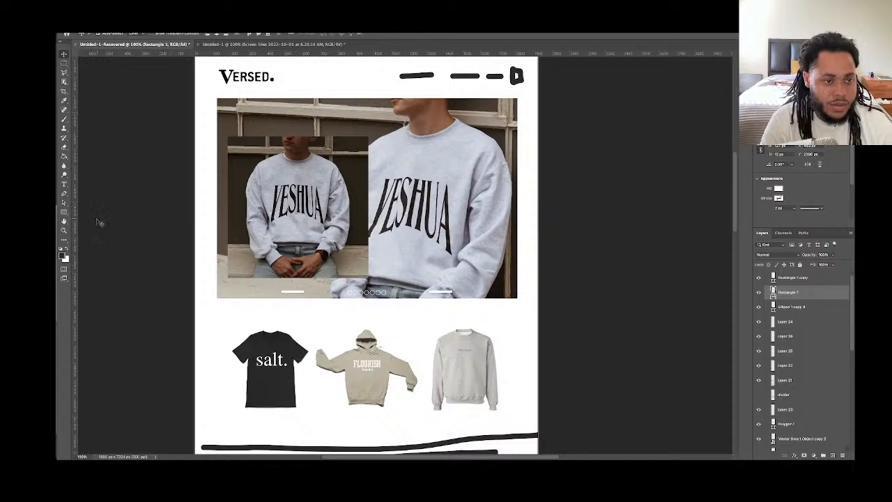
Create a three-sided polygon over the hero image and resize it to a triangle about 54 px wide and 44 px high
left_click(64, 212)
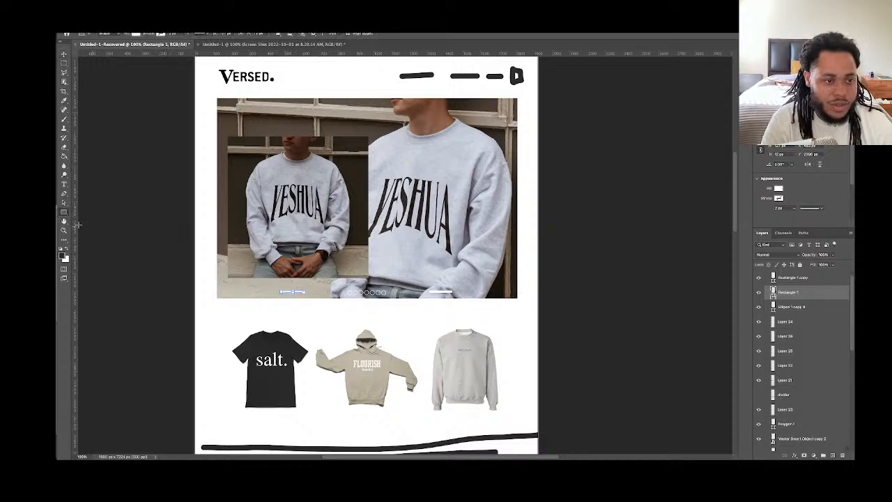
right_click(66, 213)
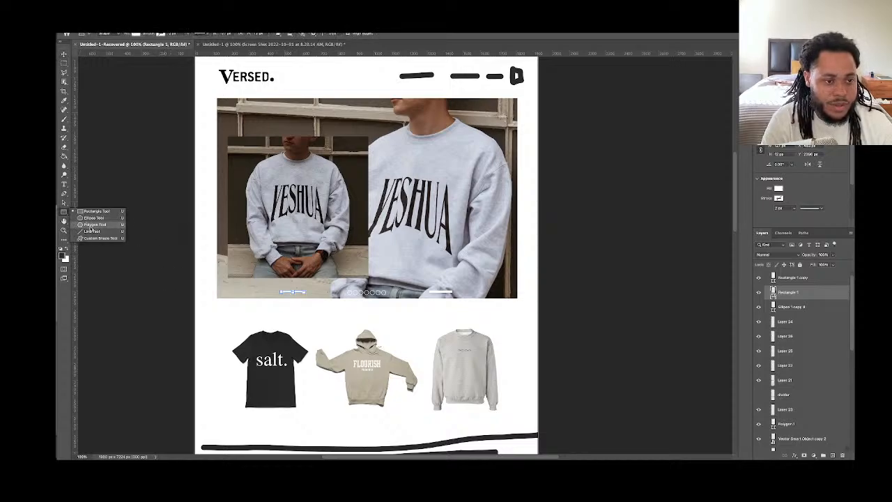
left_click(93, 226)
left_click(327, 256)
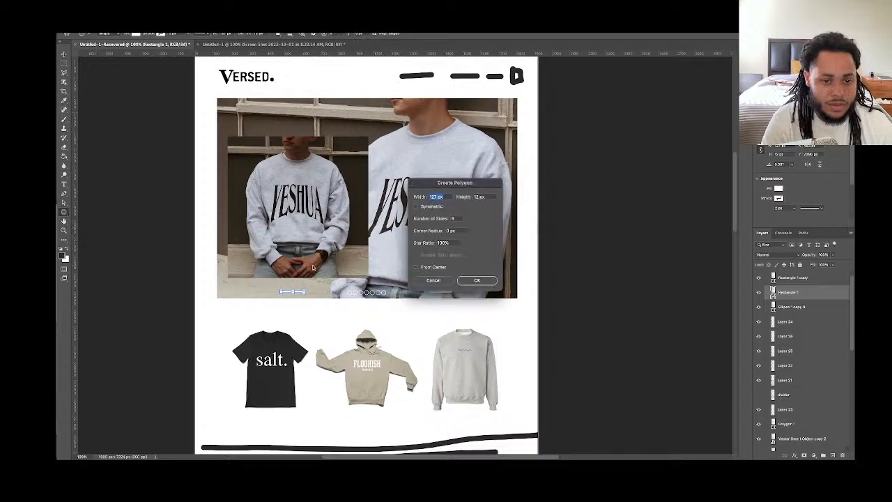
double_click(457, 219)
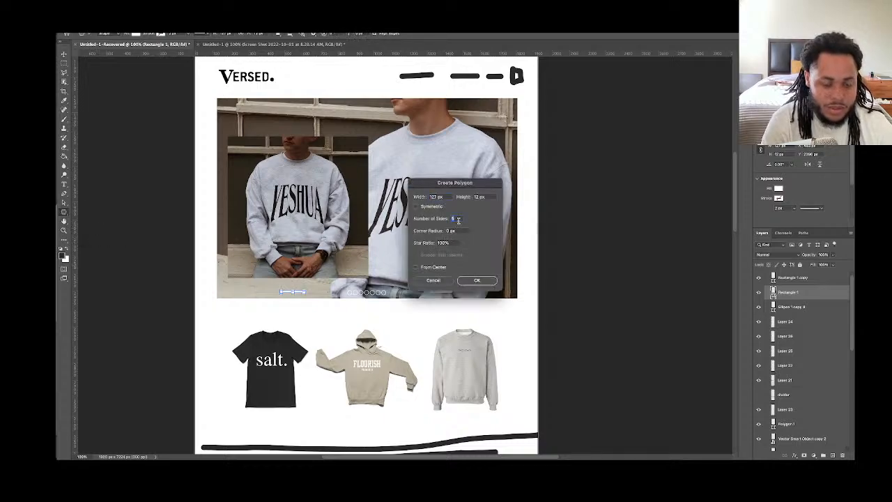
type("3")
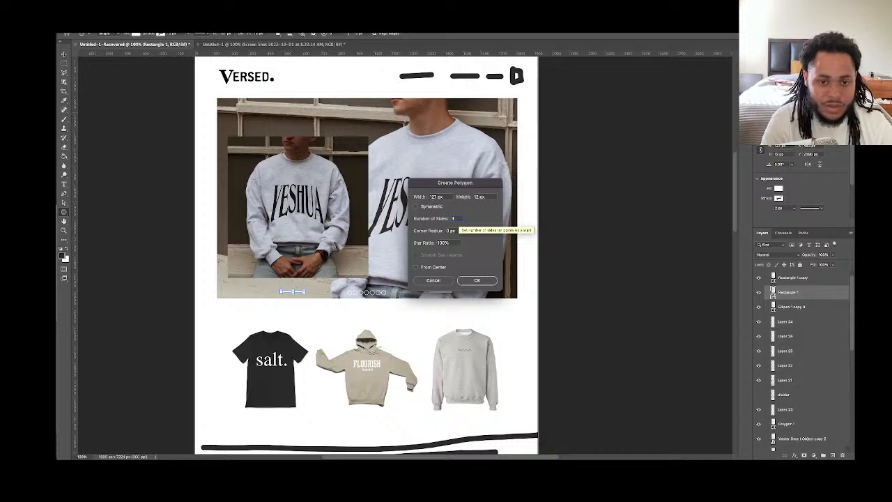
key("Return")
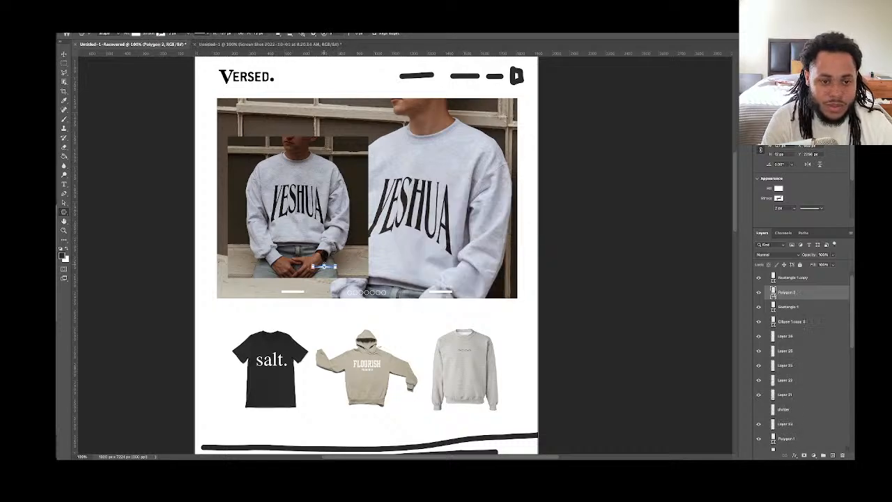
mouse_move(324, 264)
left_mouse_down()
mouse_move(325, 245)
mouse_move(329, 256)
left_mouse_up()
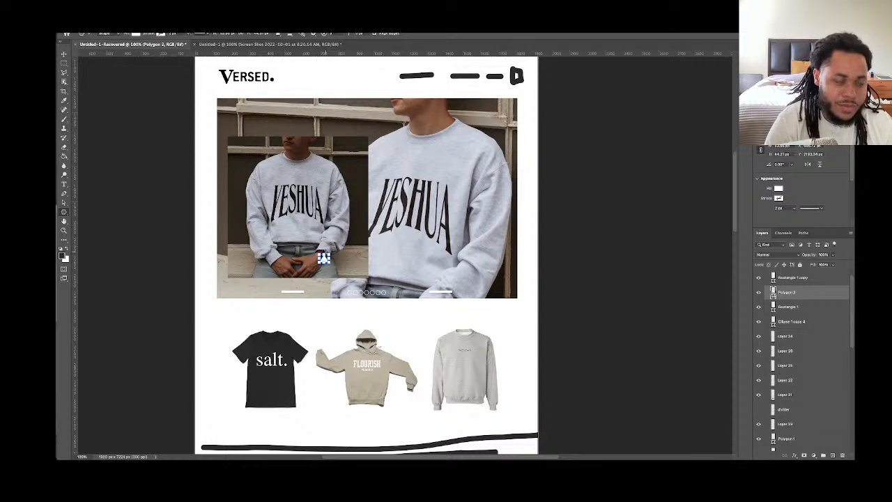
Rotate the triangle -90° and place it at the outer end of the left white bar as an arrowhead
left_click(63, 54)
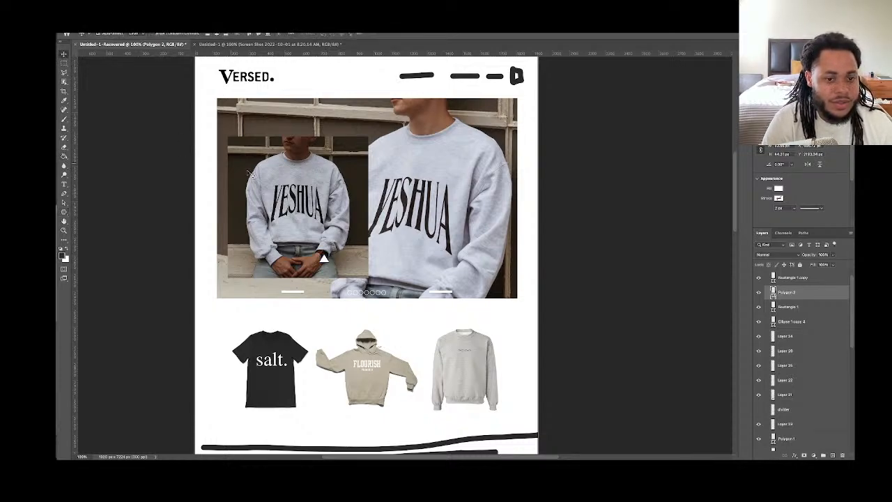
key("ctrl+t")
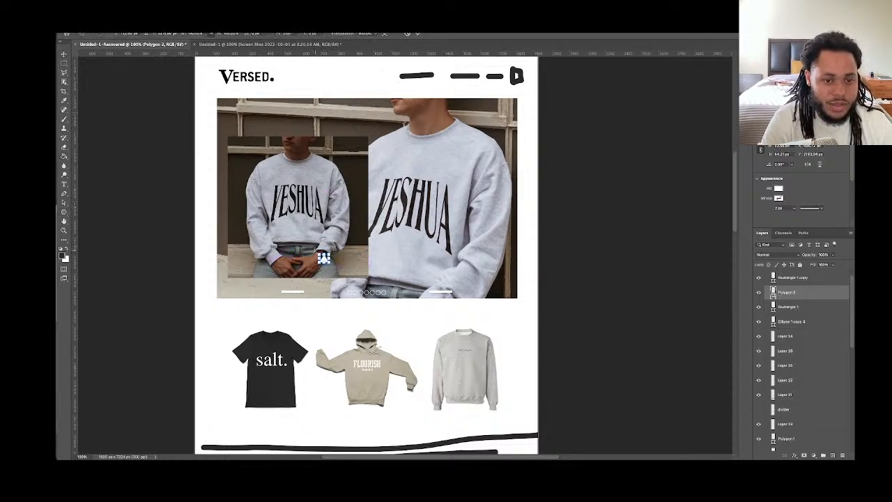
left_click_drag(315, 250, 313, 273)
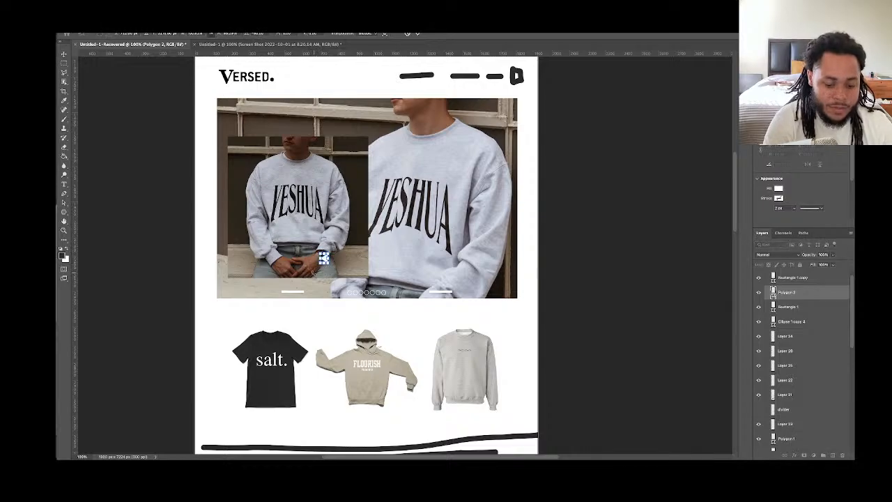
key("ctrl+plus")
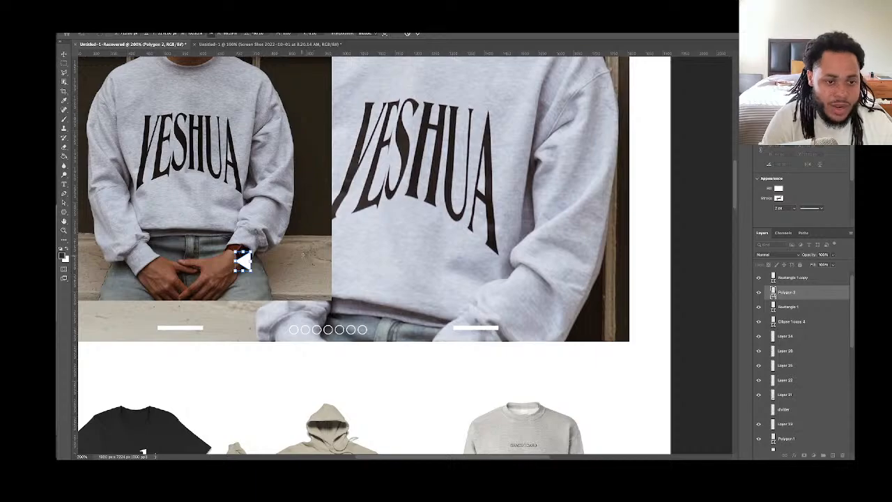
scroll(303, 256, "left", 3)
left_click_drag(276, 253, 184, 320)
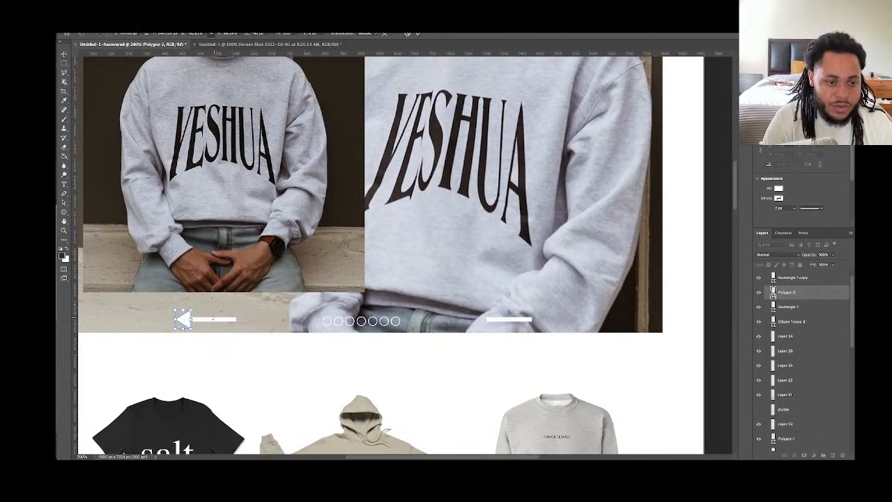
key("Return")
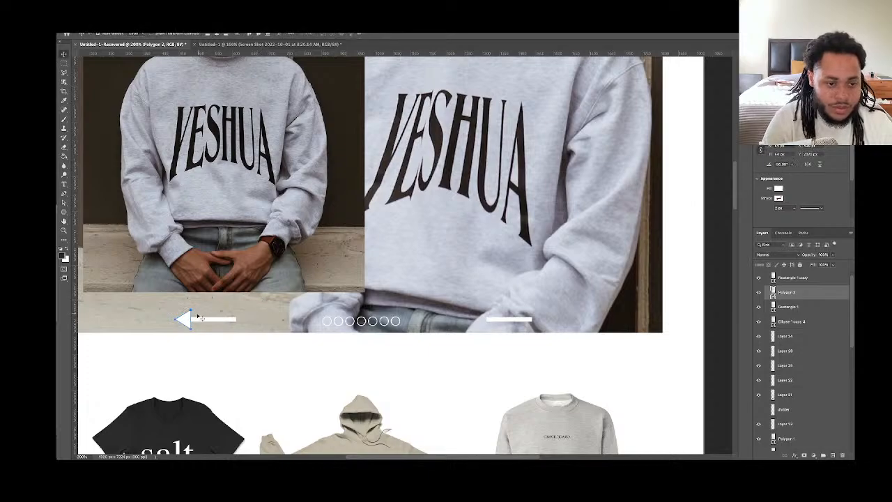
Duplicate the arrowhead, flip the copy horizontally, and place it at the outer end of the right white bar
key("super+j")
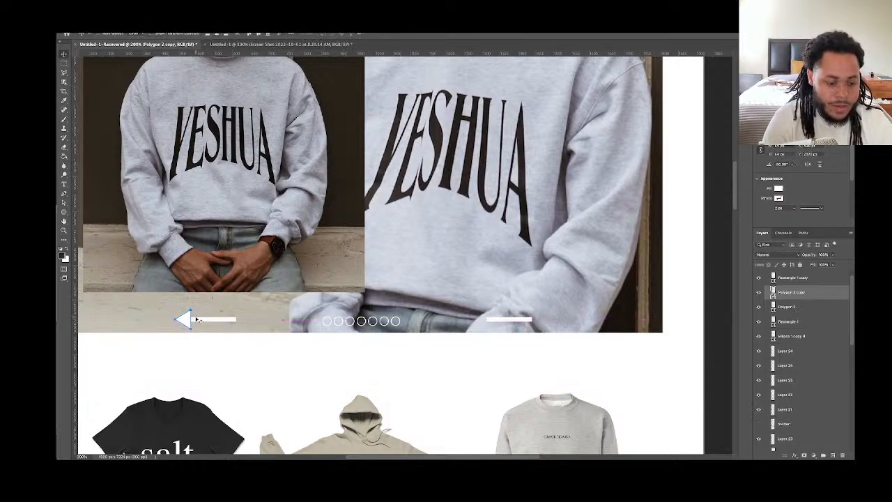
key("super+t")
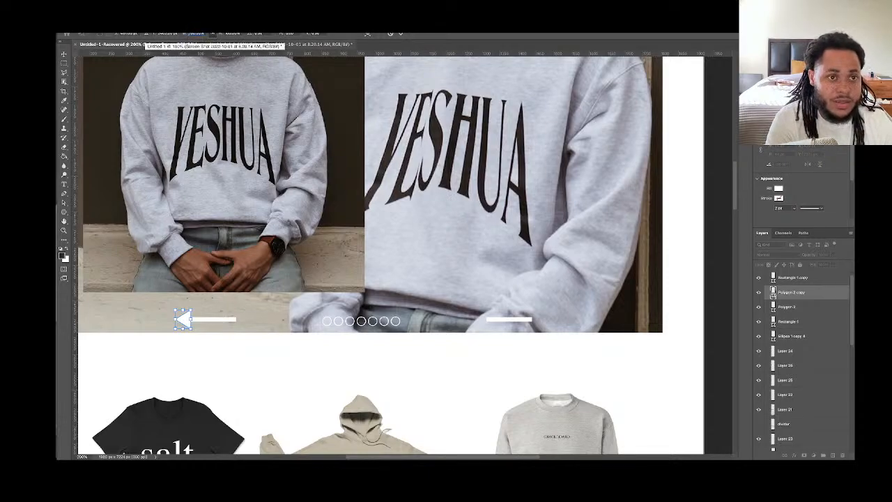
type("-")
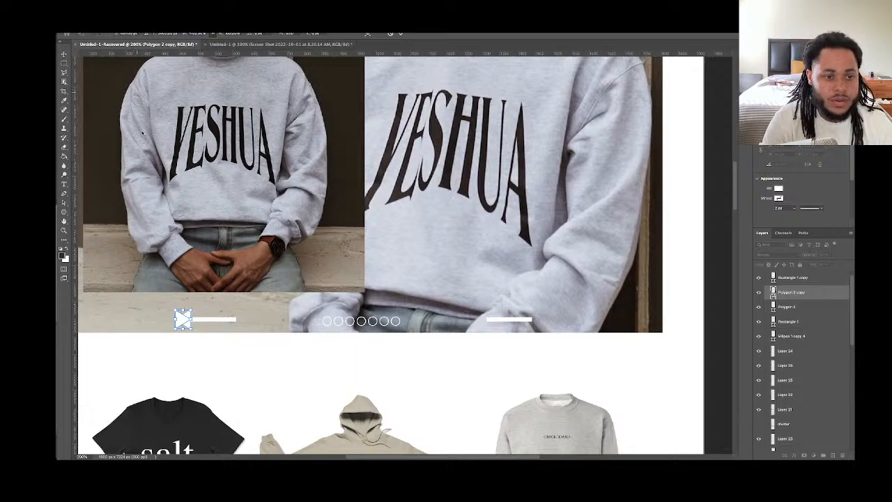
left_click_drag(183, 319, 534, 340)
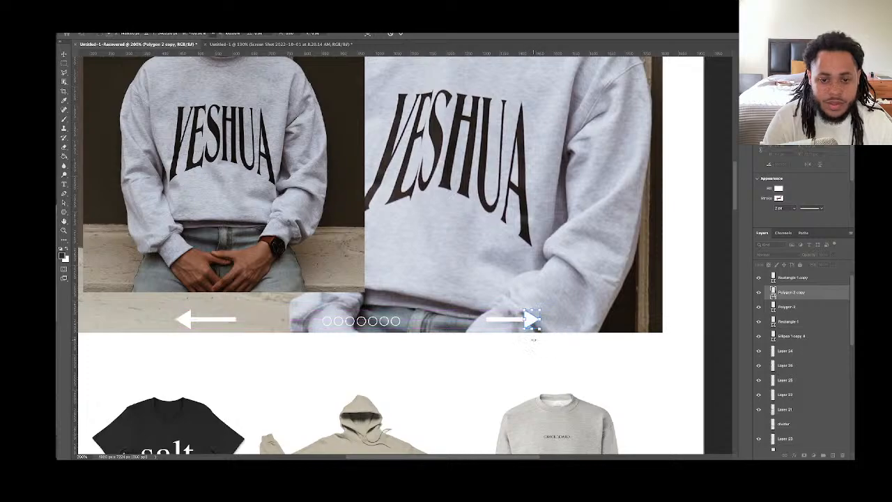
left_click(64, 54)
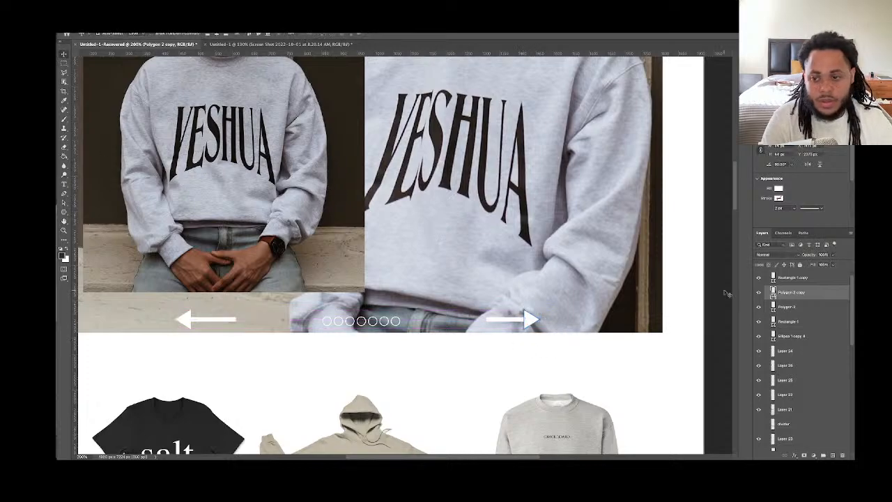
Group the right bar with its arrowhead, and group the left bar with its arrowhead separately
left_click(761, 279)
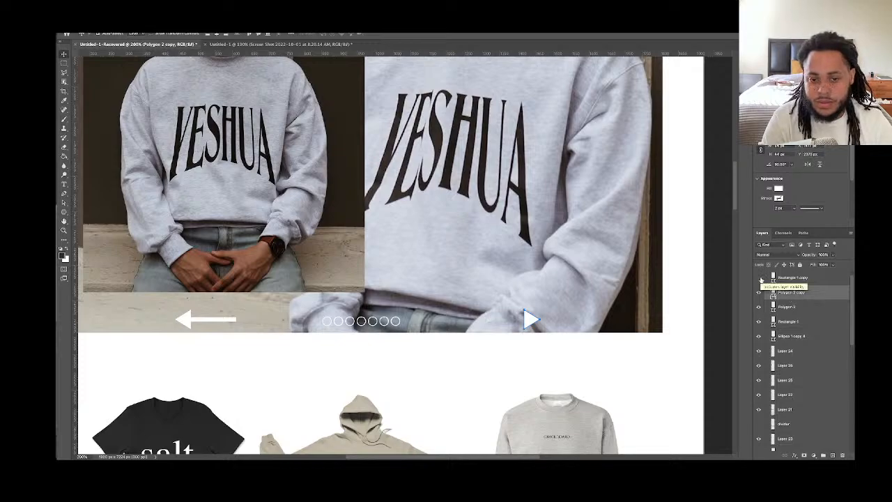
left_click(761, 279)
left_click(794, 280, "shift")
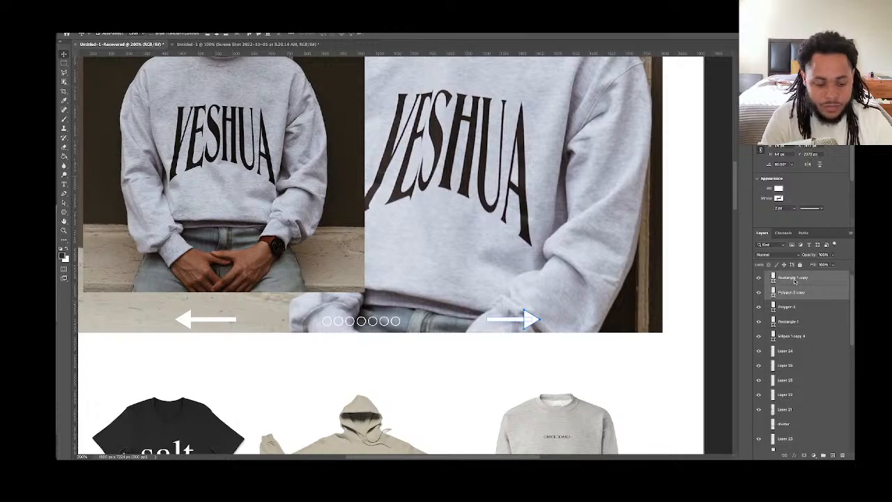
key("ctrl+g")
left_click(795, 287)
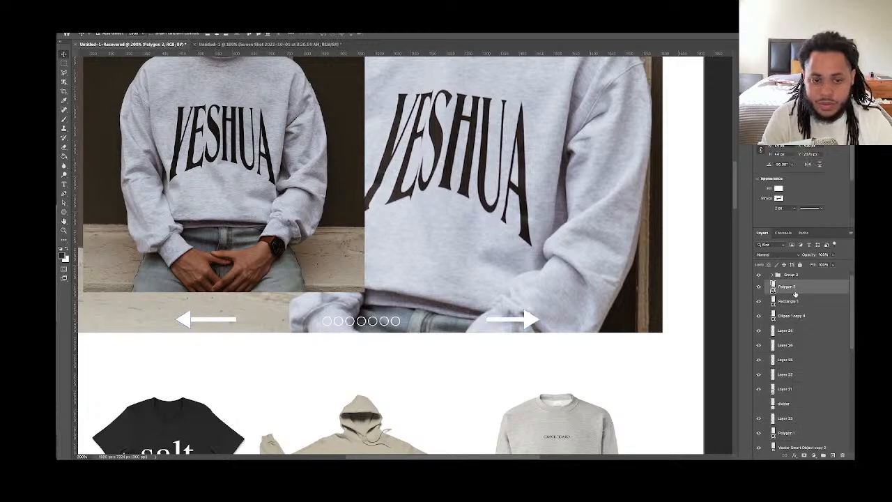
left_click(795, 300)
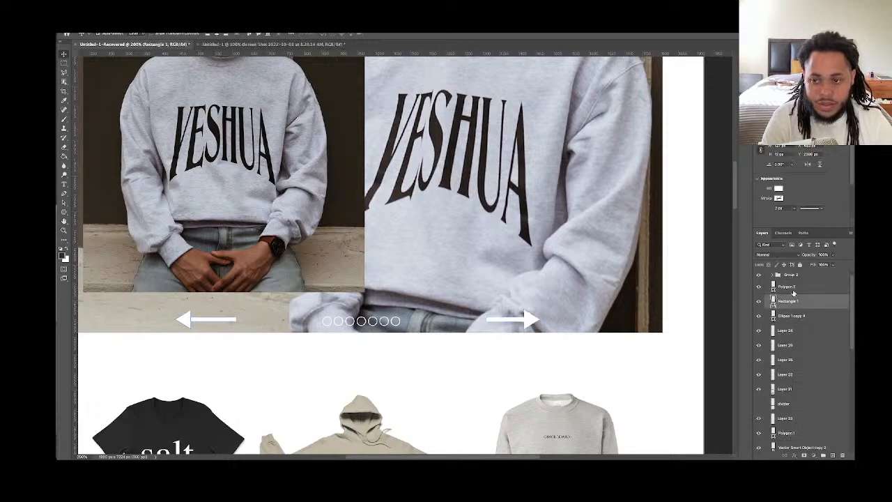
left_click(794, 292, "shift")
key("ctrl+g")
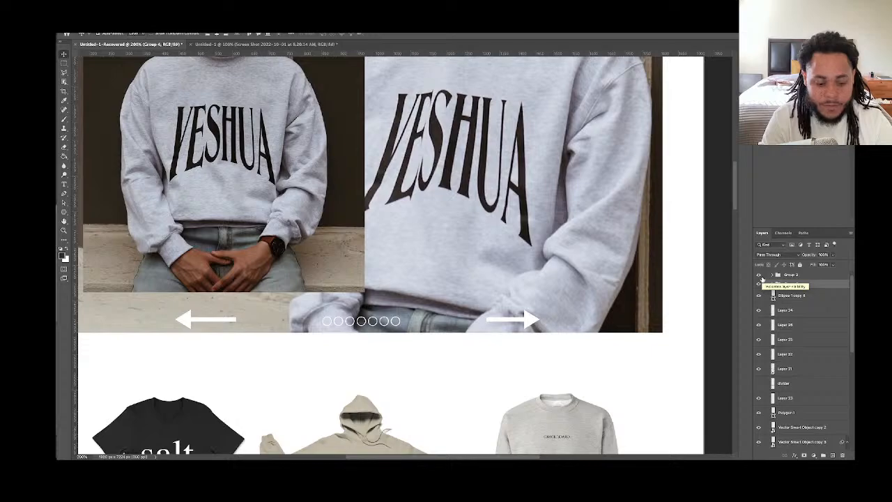
Scale the left arrow group to 40% of its size
key("ctrl+t")
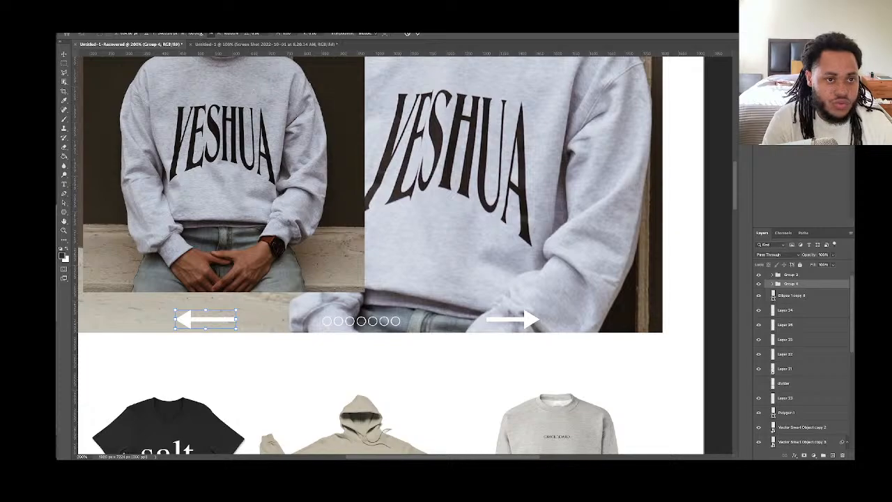
type("75")
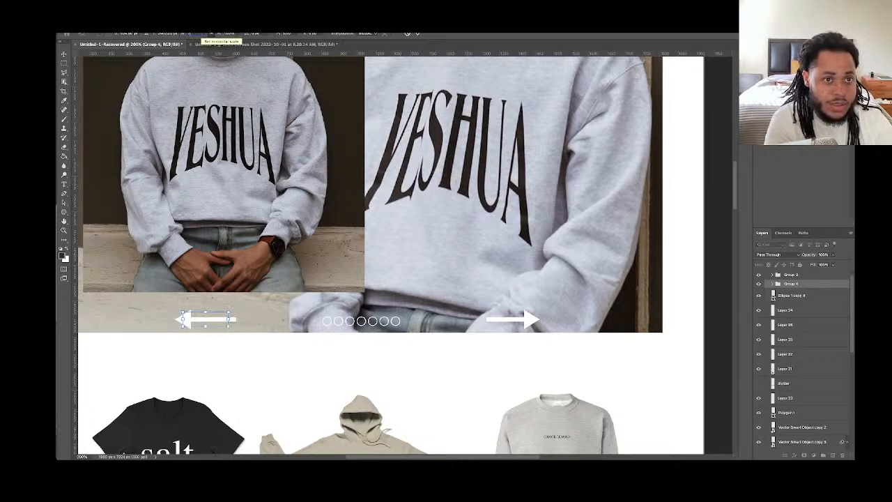
key("BackSpace")
key("BackSpace")
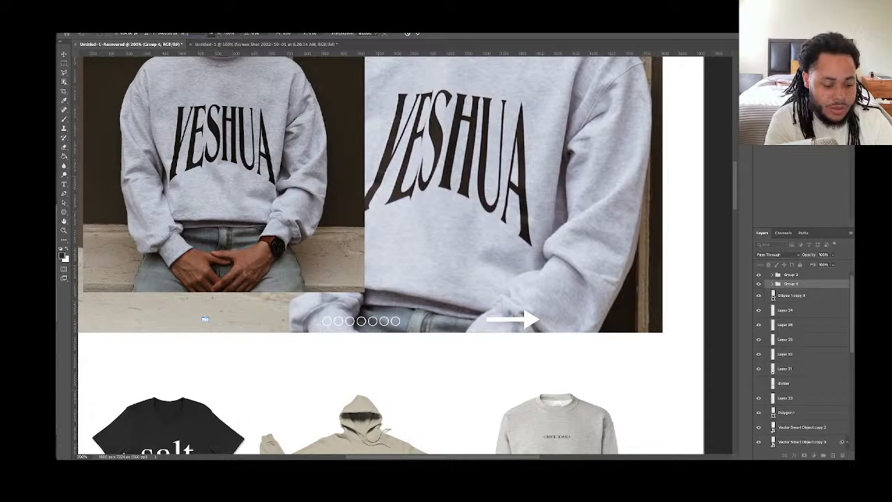
type("30")
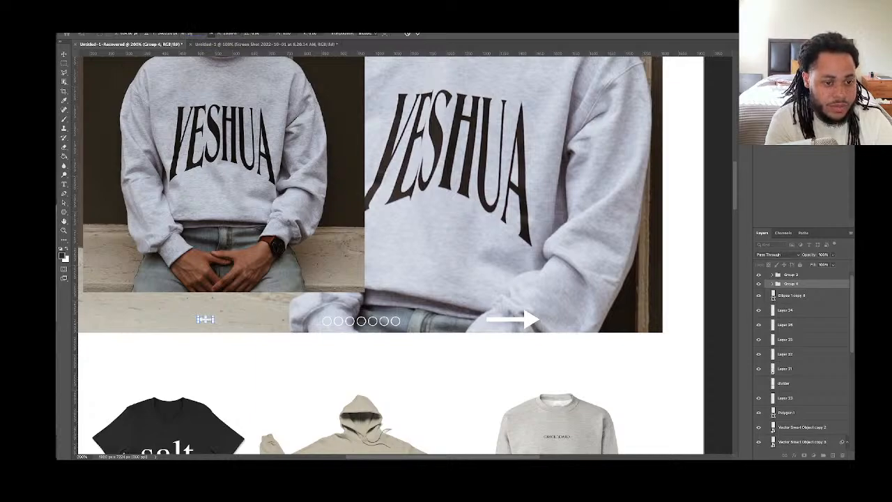
key("Return")
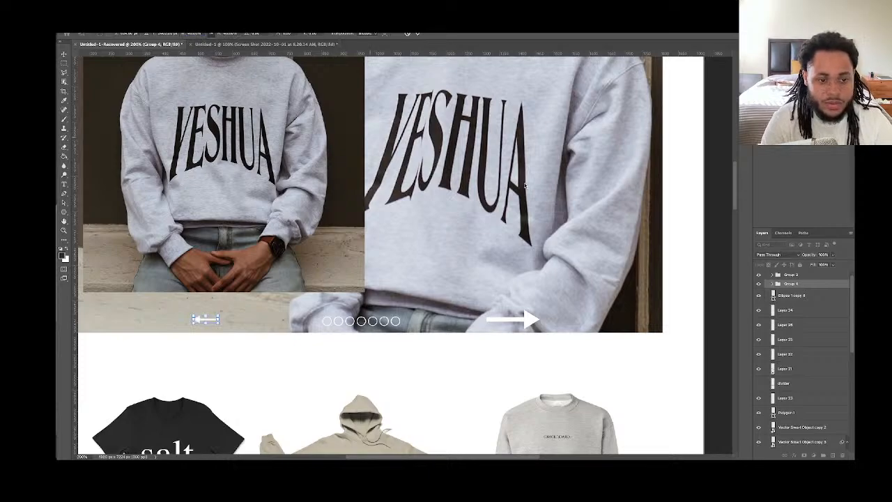
Scale the right arrow group to 40% as well and show the guides
left_click(795, 275)
key("ctrl+t")
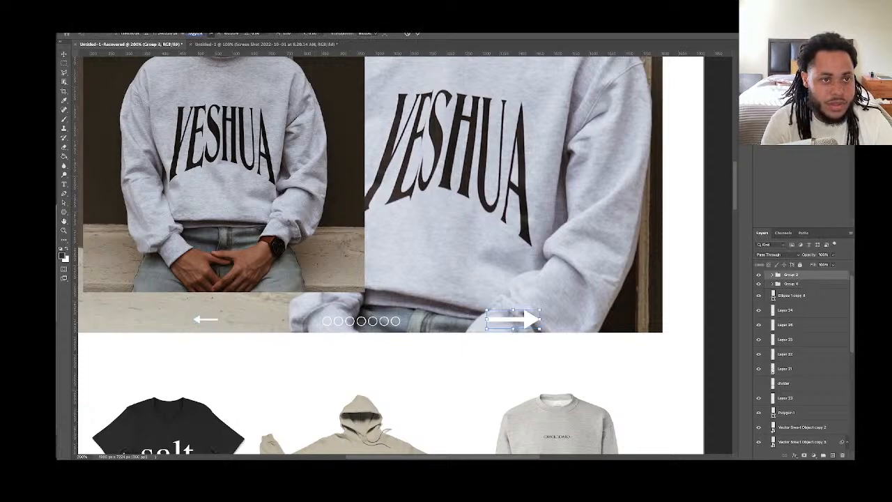
type("40")
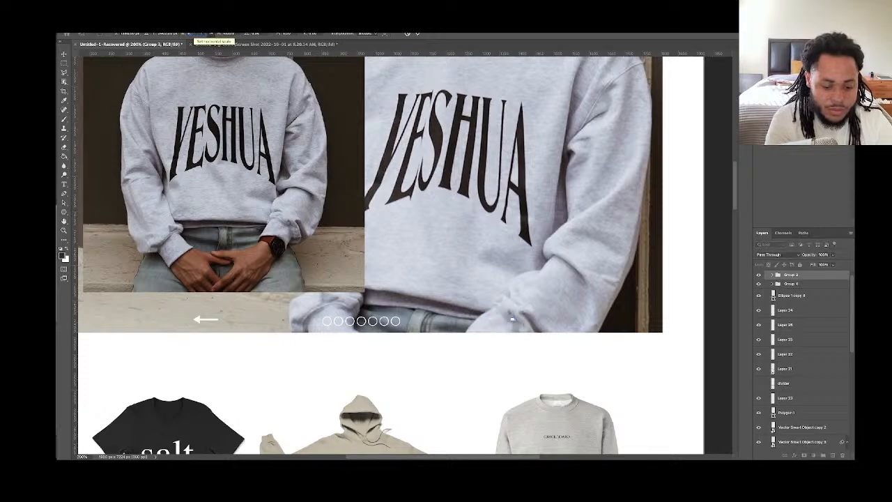
key("Return")
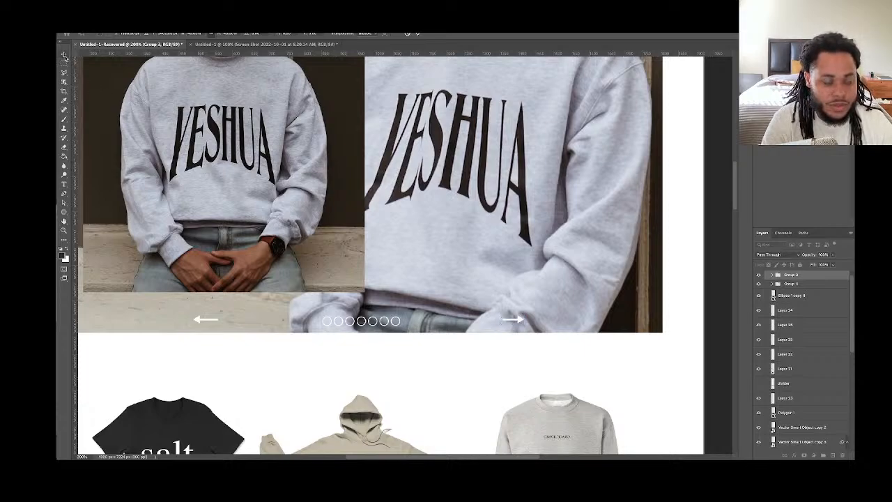
key("Return")
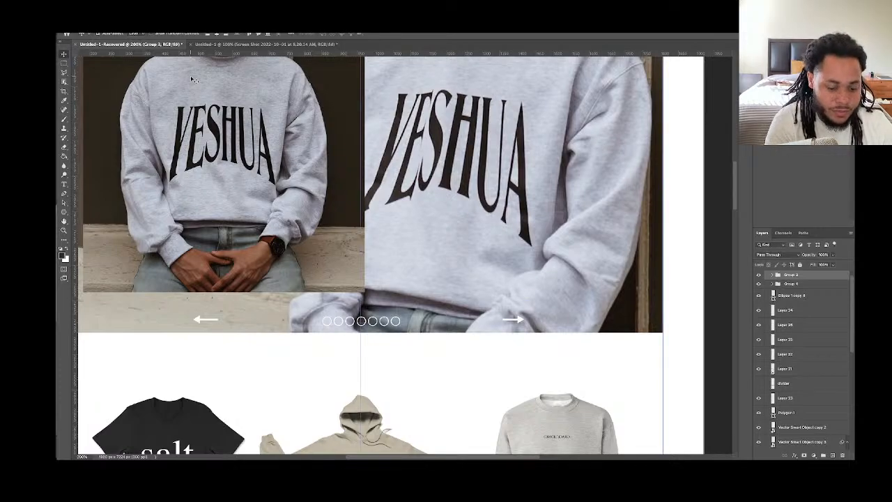
key("ctrl+minus")
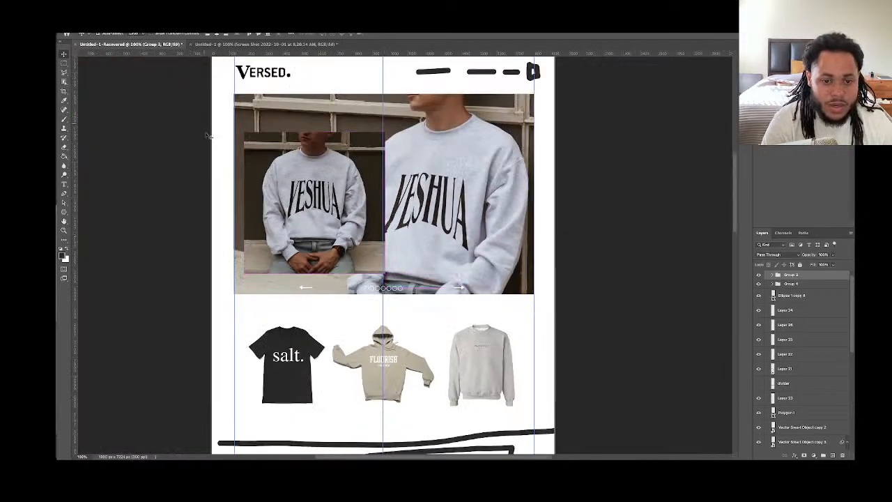
key("ctrl+plus")
key("ctrl+plus")
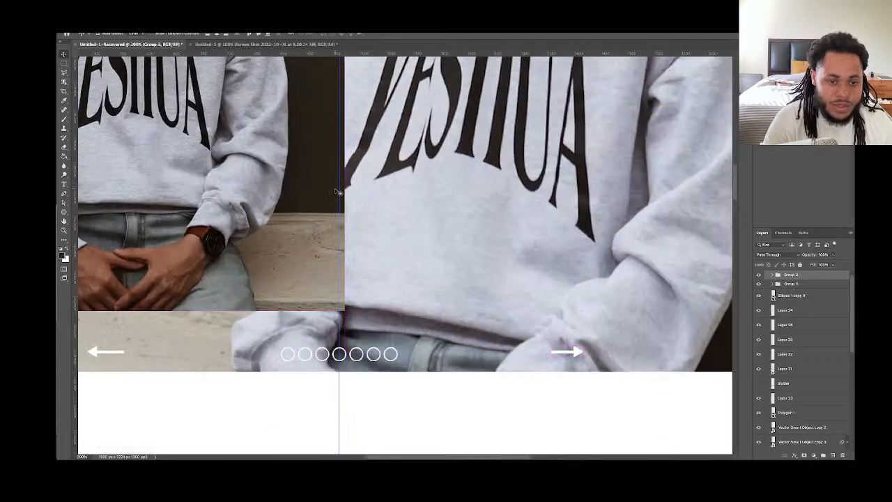
scroll(351, 202, "down", 1)
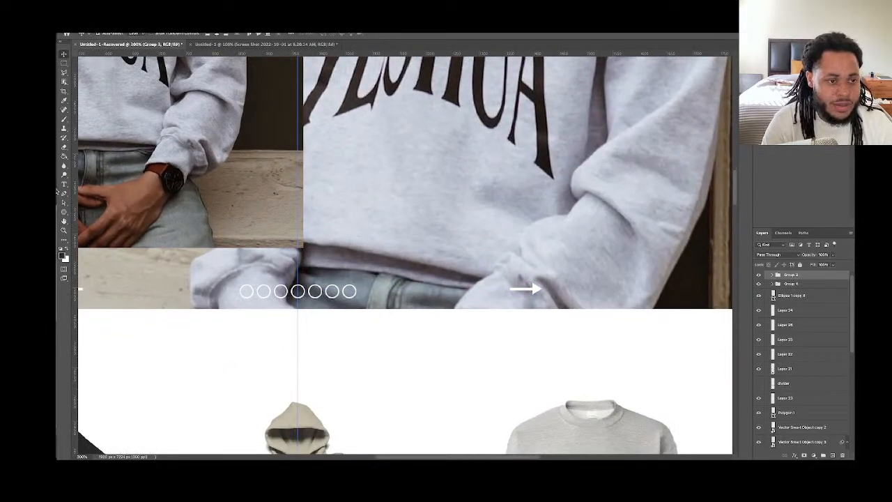
Draw a small, narrow vertical rectangle between the slider dots and the right arrow on the hero image
scroll(70, 181, "down", 1)
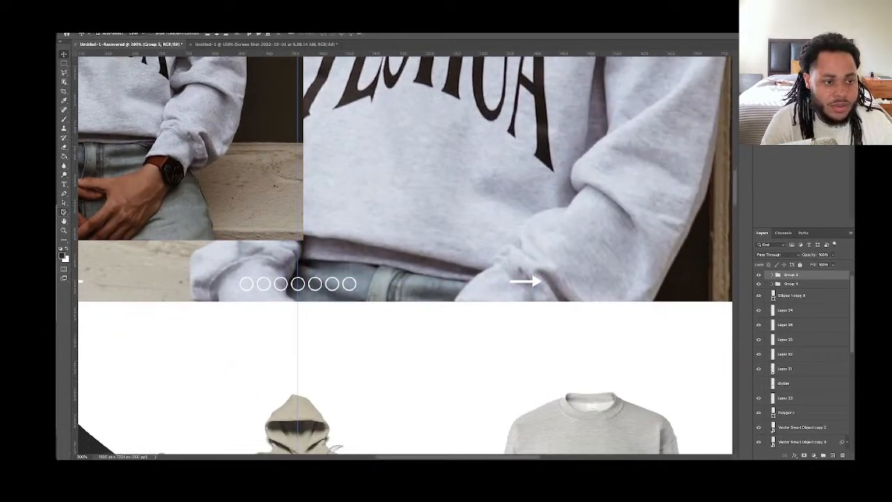
left_click(64, 211)
left_click(80, 211)
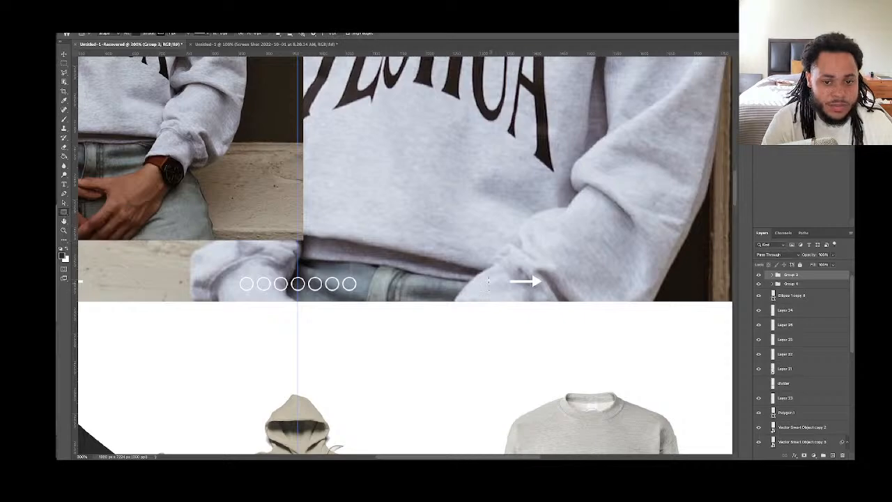
left_click_drag(442, 277, 444, 289)
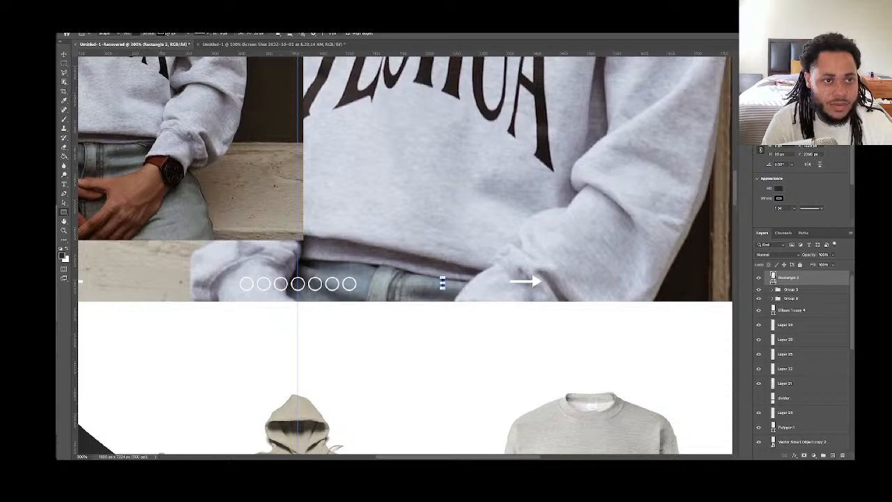
Remove the small rectangle's stroke and fill it with white
left_click(161, 34)
left_click(119, 47)
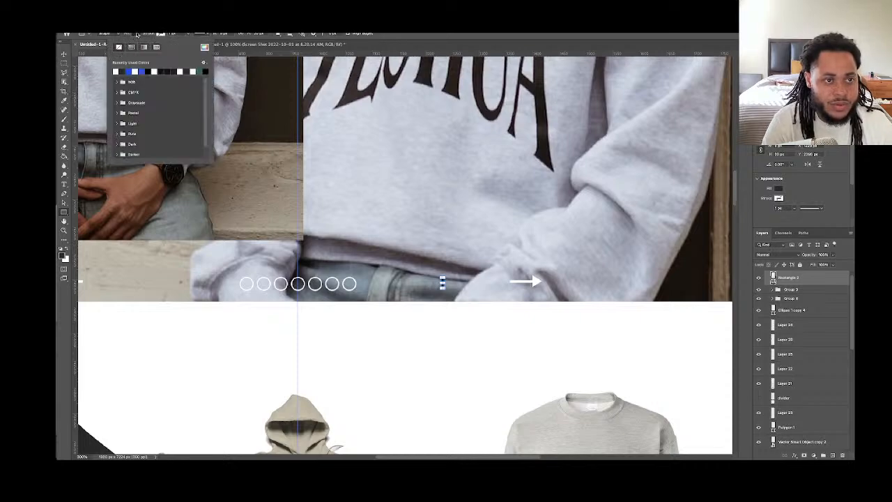
left_click(136, 35)
left_click(90, 71)
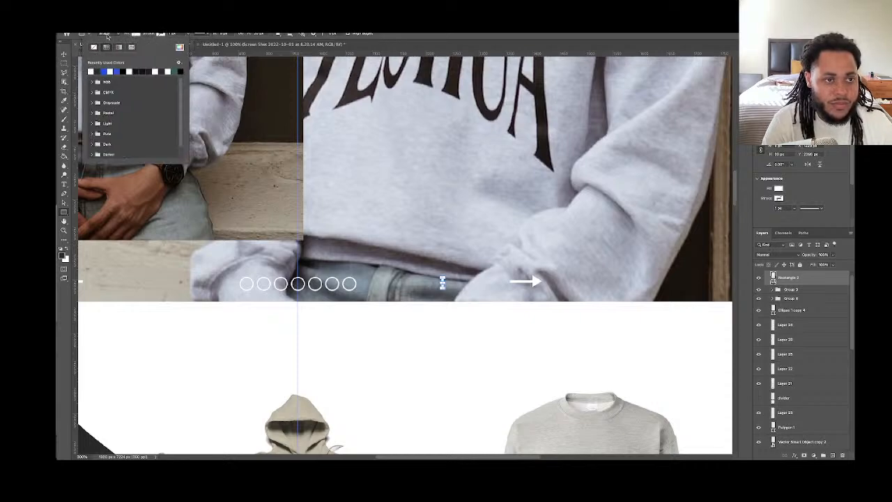
left_click(64, 54)
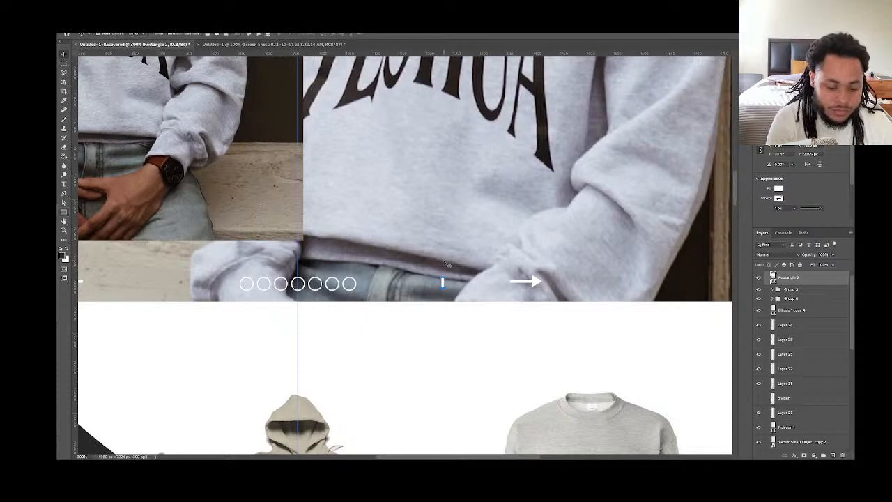
Duplicate the white bar beside itself to form a pause icon, and move both bars slightly closer to the right arrow
scroll(448, 263, "up", 3)
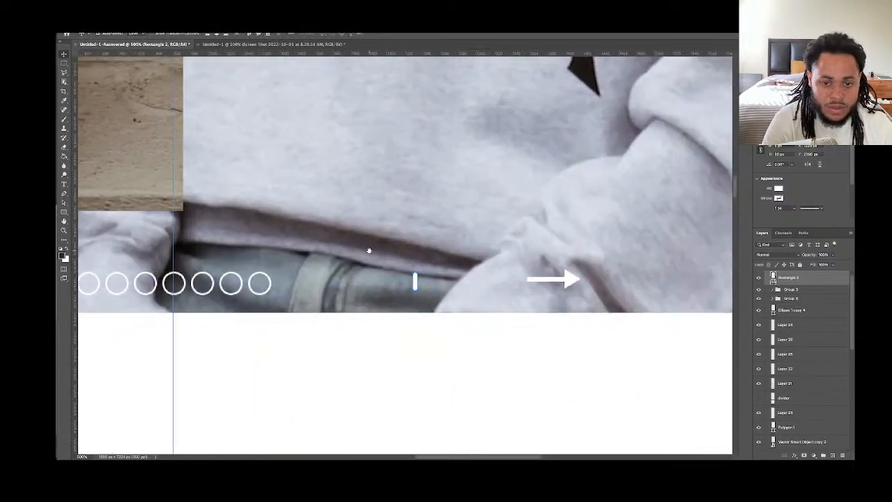
left_click_drag(414, 281, 426, 281)
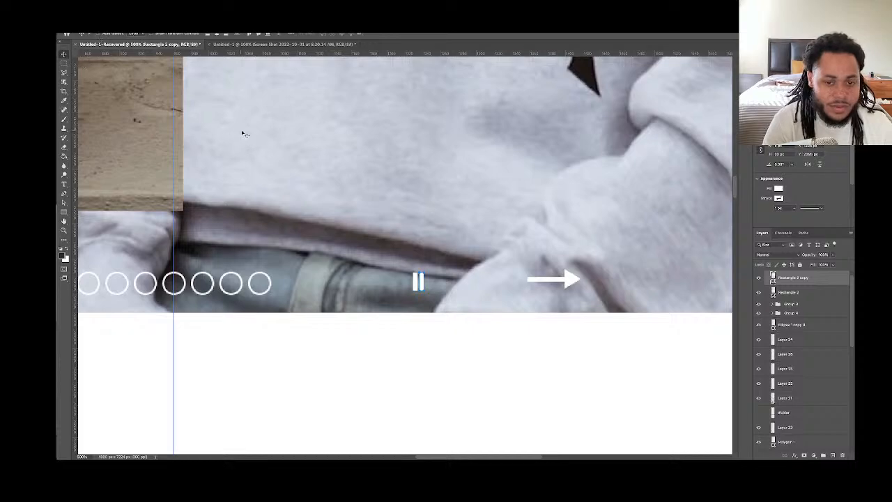
key("ctrl+minus")
key("ctrl+minus")
key("ctrl+minus")
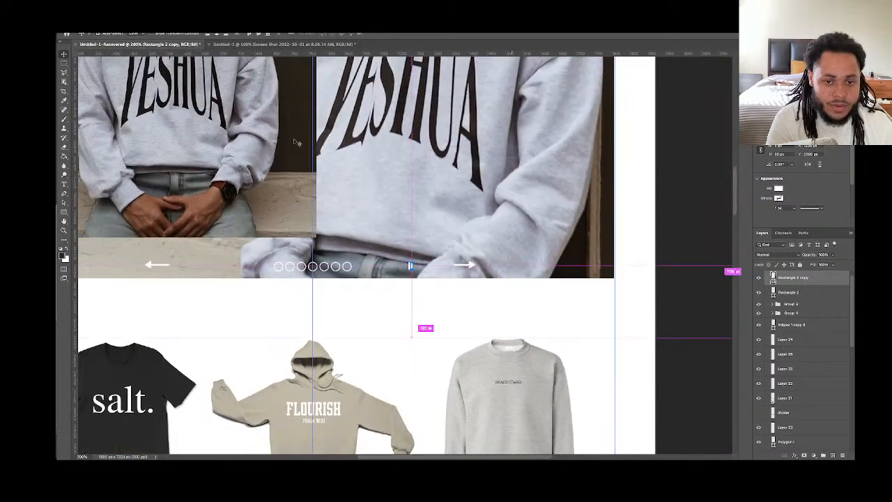
left_click(812, 292, "shift")
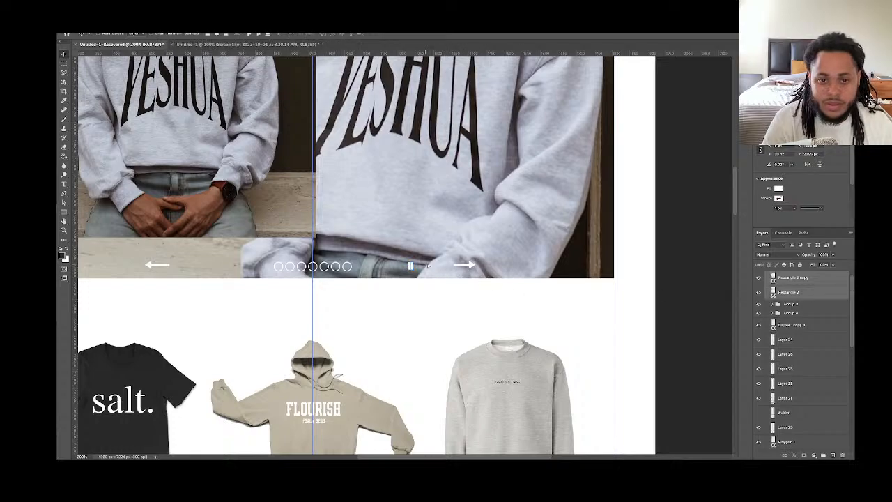
mouse_move(428, 269)
left_mouse_down()
mouse_move(416, 265)
mouse_move(432, 265)
left_mouse_up()
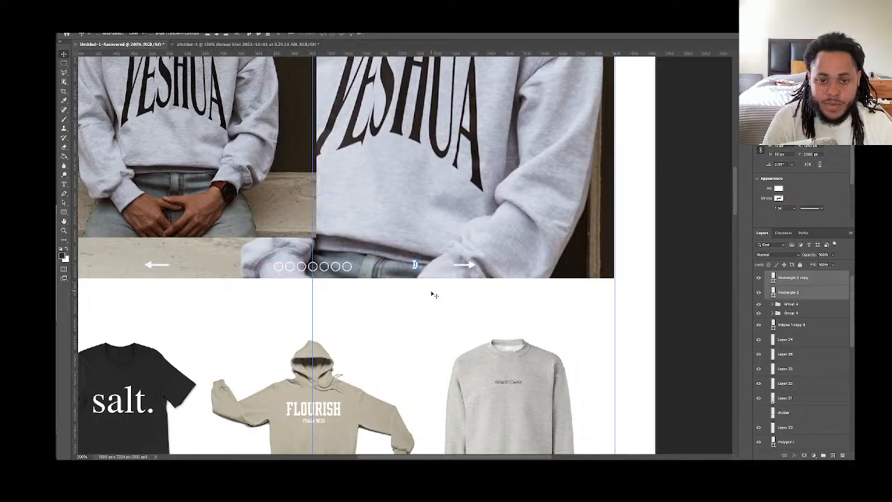
left_click(794, 305)
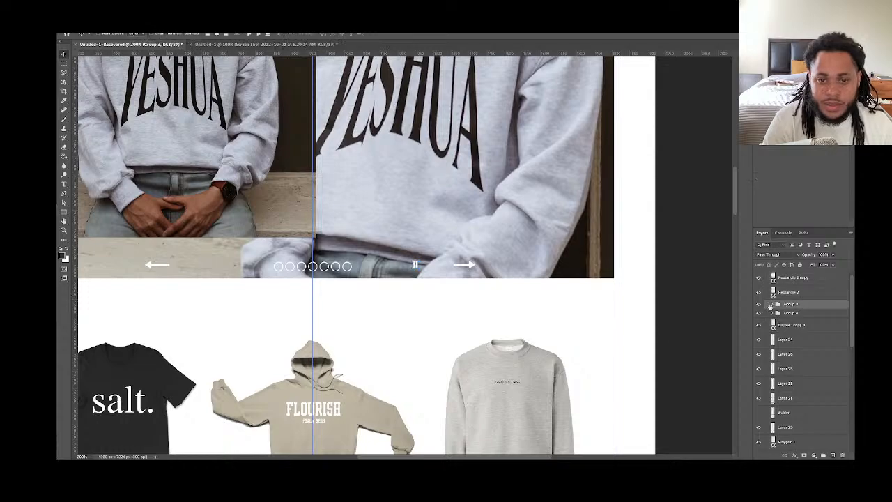
Draw a dark-filled circle without a stroke over the first slider dot to mark the active slide
scroll(460, 279, "left", 3)
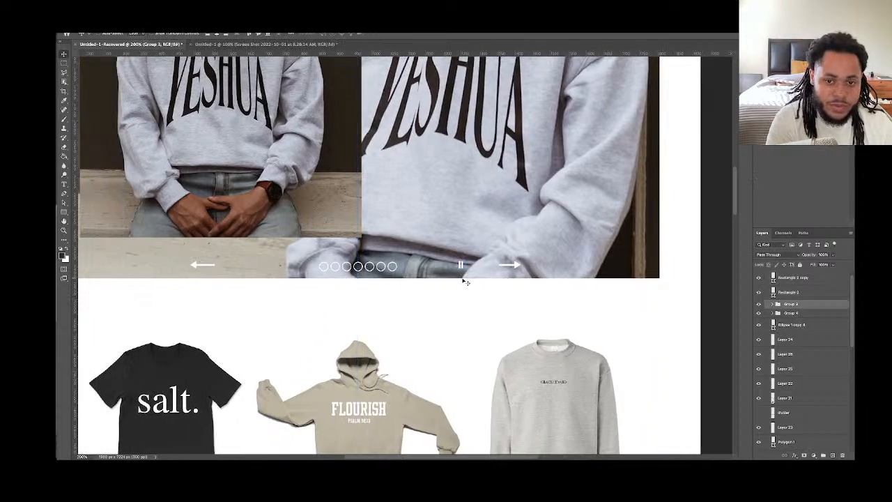
scroll(436, 263, "up", 5)
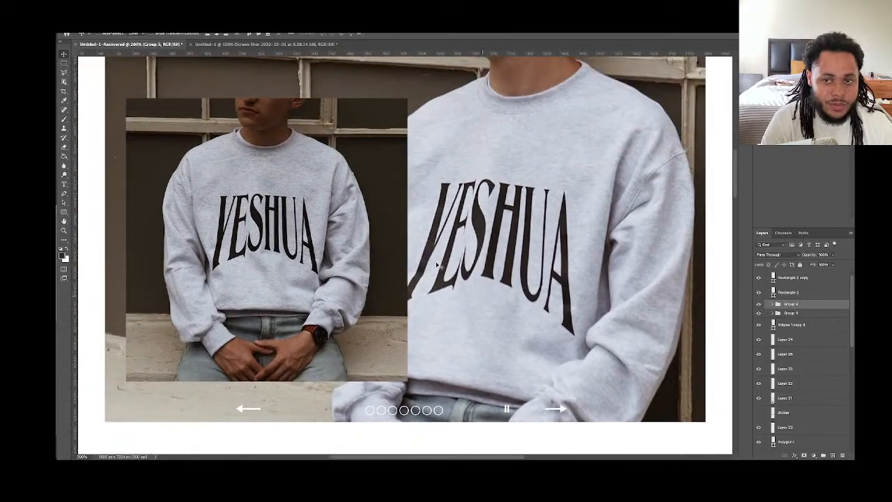
scroll(439, 265, "up", 1)
scroll(439, 265, "left", 2)
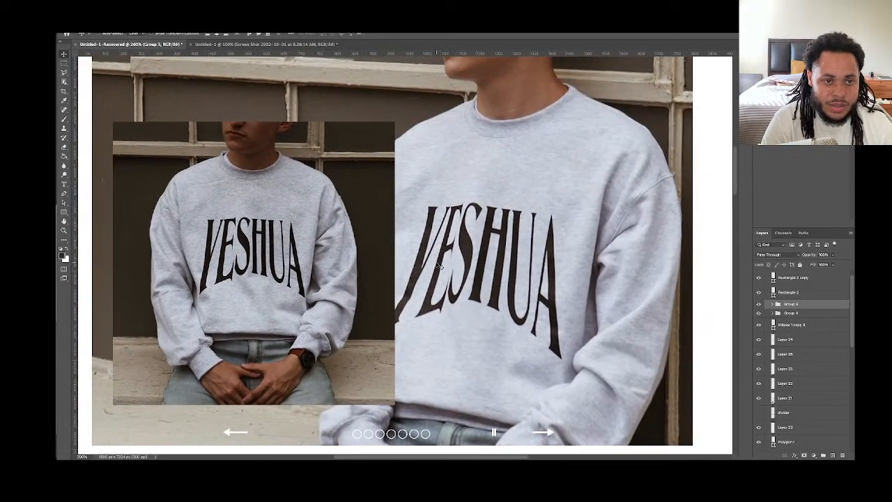
scroll(439, 266, "left", 1)
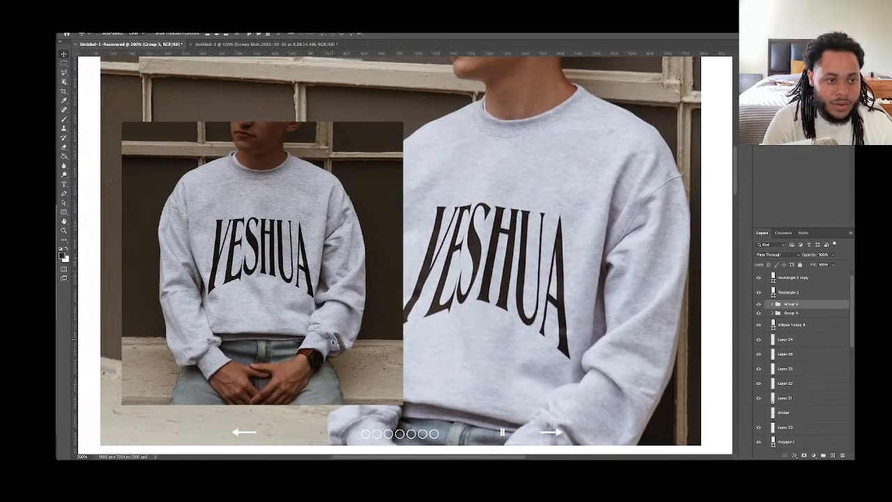
scroll(78, 147, "down", 1)
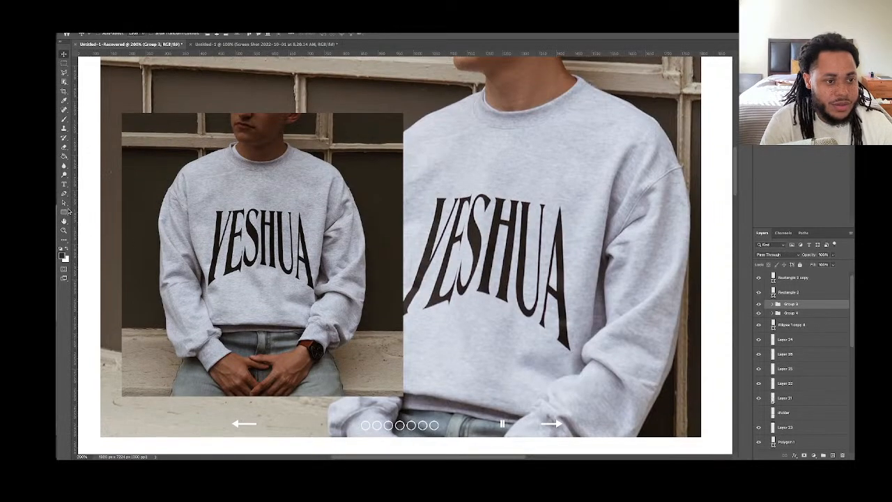
left_click(64, 212)
left_click(84, 217)
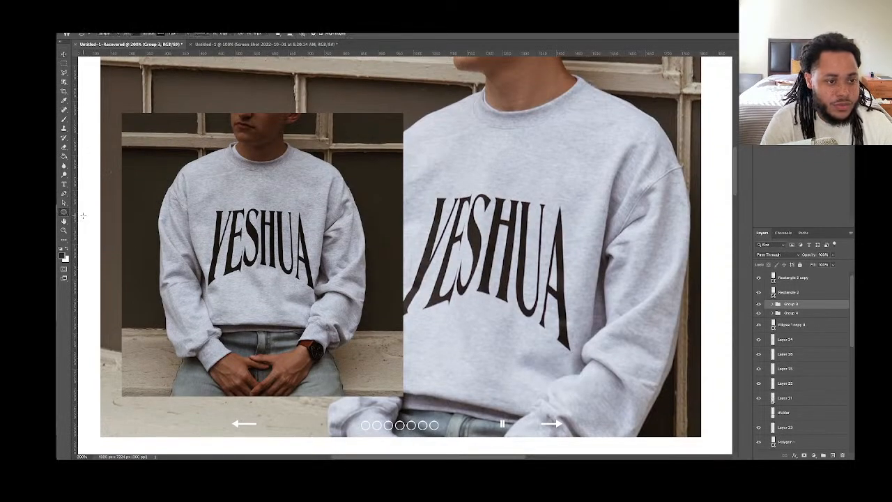
left_click(163, 34)
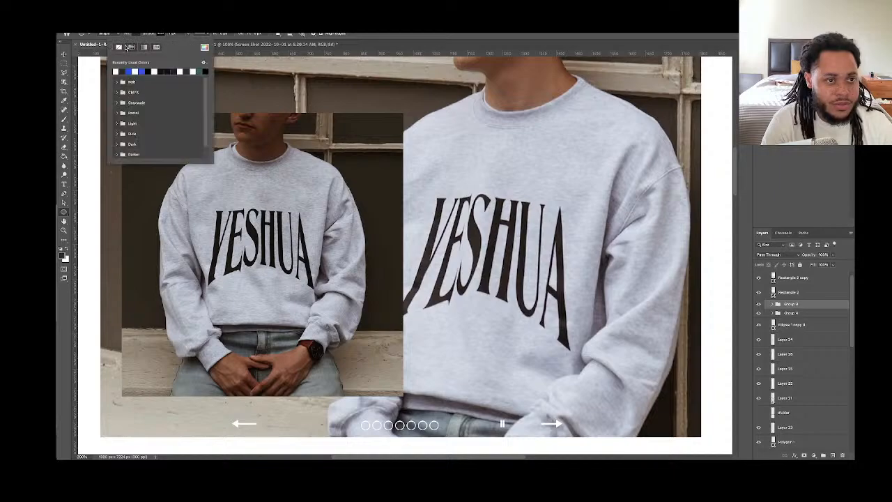
left_click(120, 46)
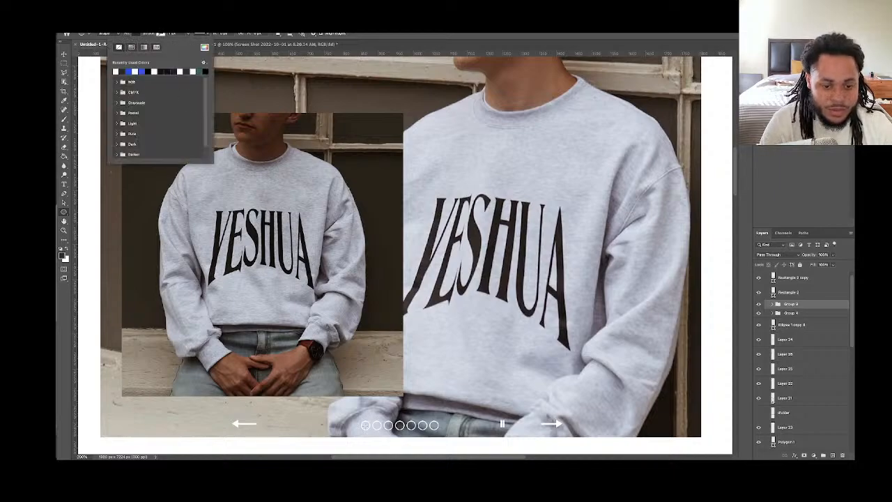
left_click_drag(364, 425, 376, 423)
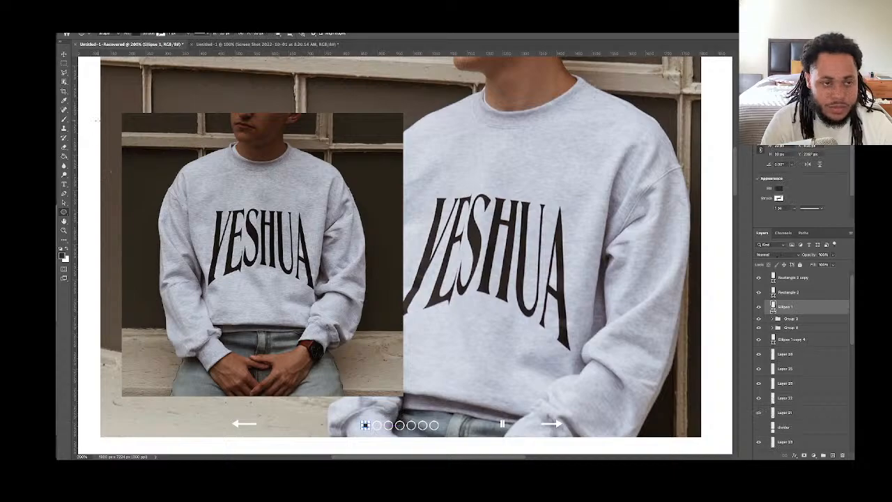
left_click(64, 54)
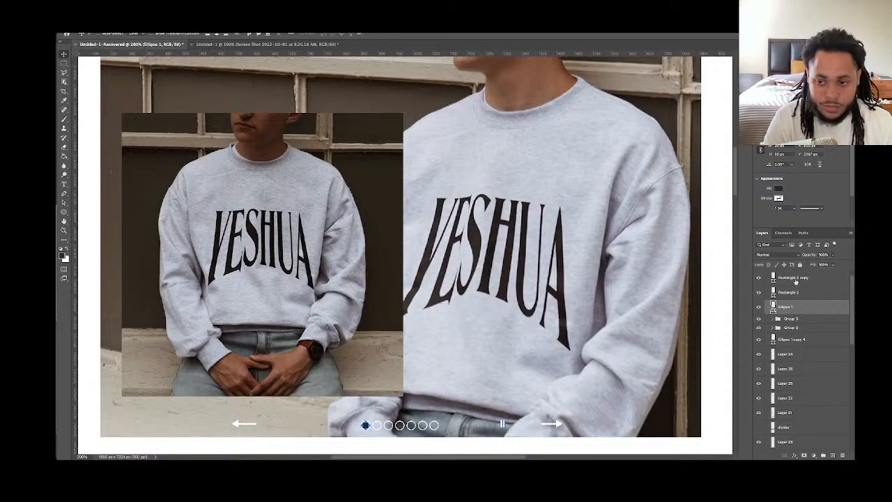
Group the dark active-slide circle together with the two pause bars
left_click(796, 279, "shift")
key("ctrl+g")
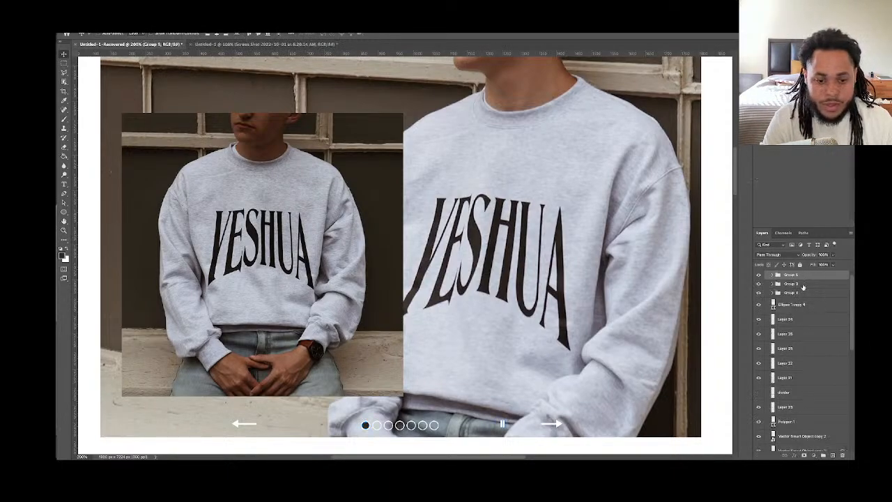
left_click(802, 286)
Show the guides and add the heading "Trending" above the product row, centred over the hoodie
scroll(618, 275, "down", 1)
scroll(618, 275, "down", 10)
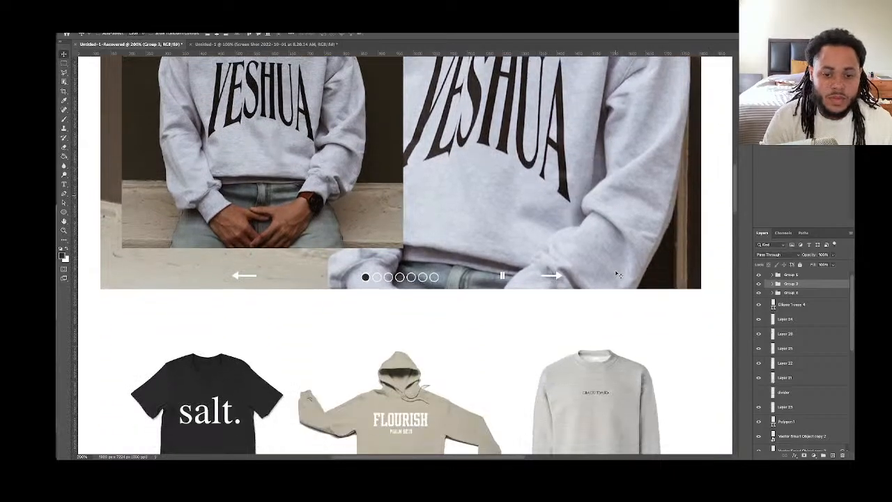
scroll(618, 274, "up", 1)
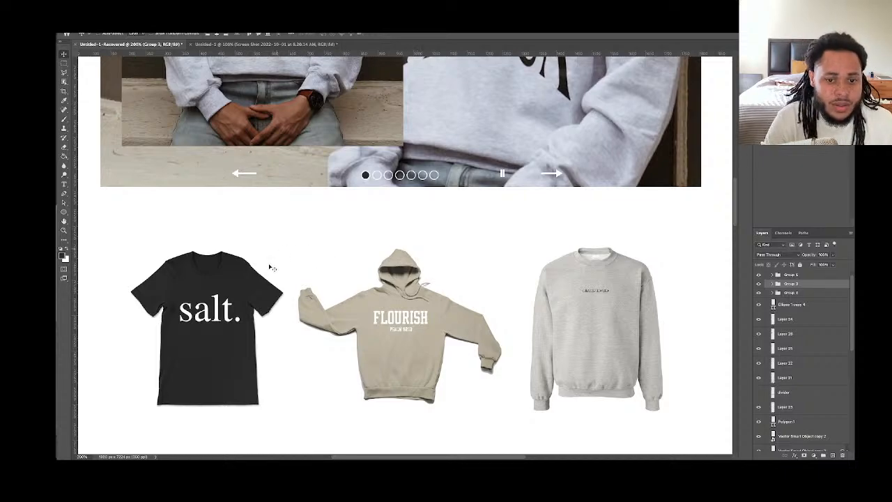
mouse_move(274, 453)
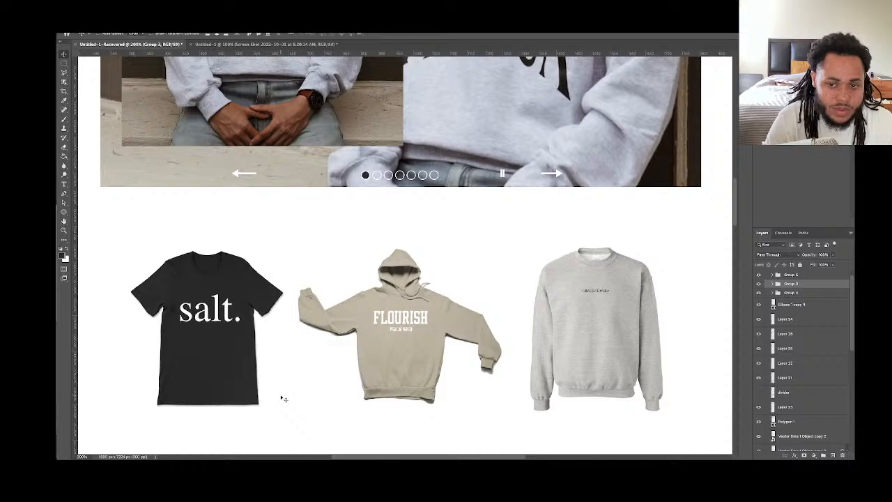
left_click(64, 185)
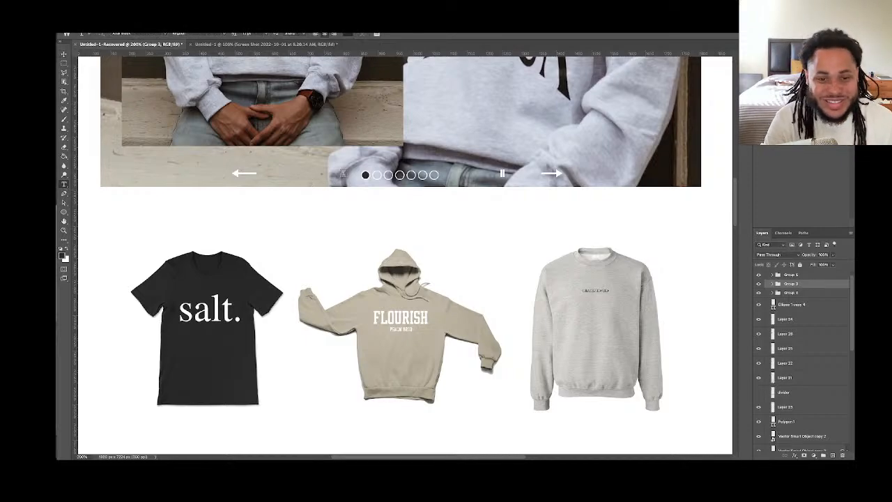
key("super+semicolon")
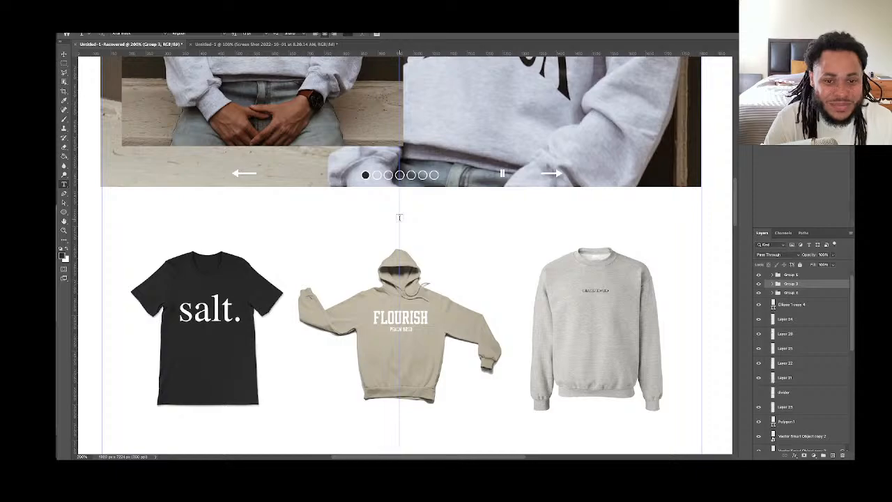
left_click(410, 218)
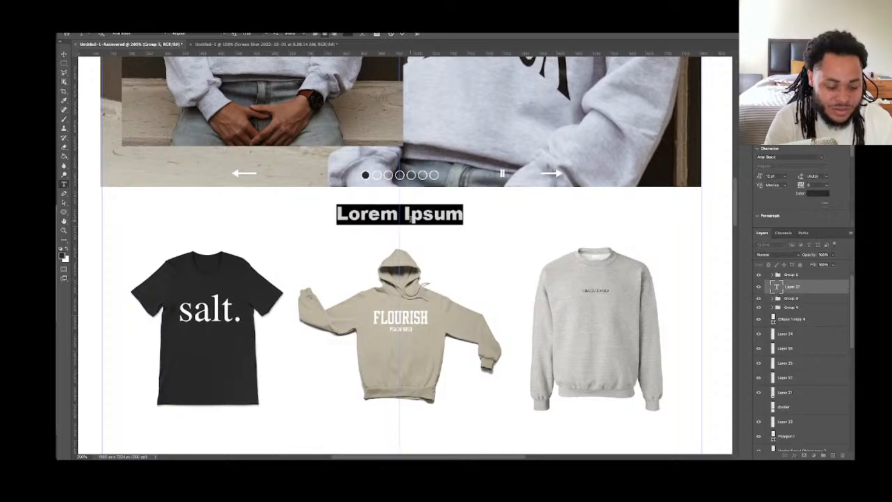
type("Trending")
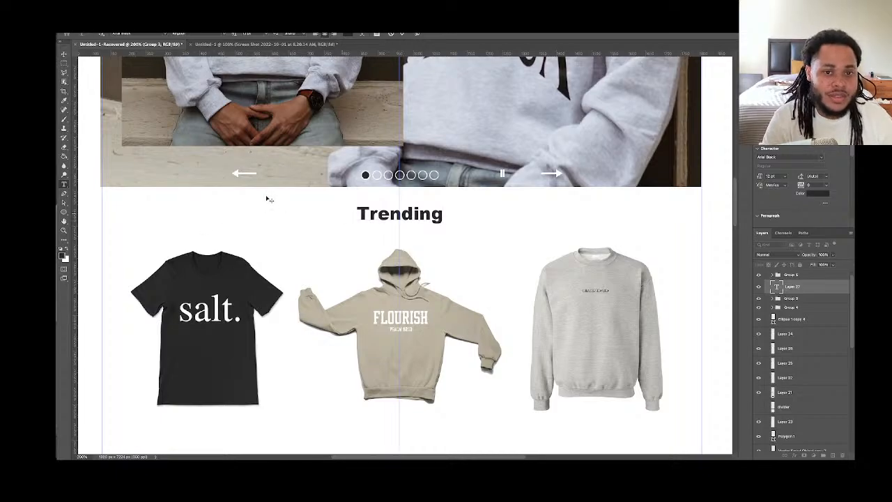
key("ctrl+Return")
Switch to the Versed logo document in Illustrator and deselect the white logo artwork
scroll(266, 197, "up", 5)
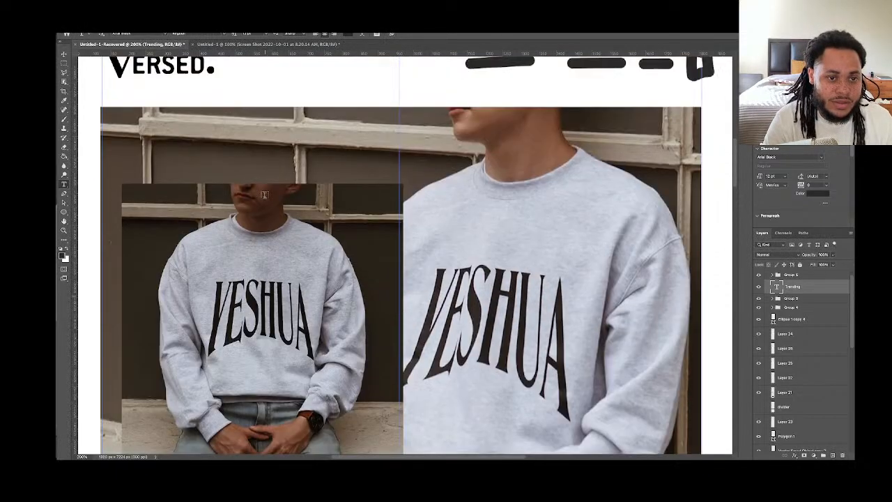
scroll(265, 195, "up", 3)
scroll(265, 195, "down", 4)
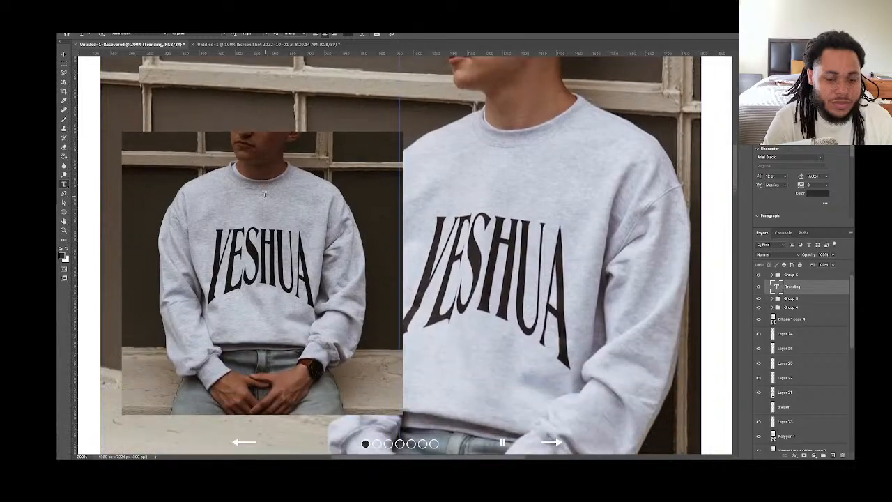
scroll(264, 195, "down", 2)
scroll(264, 195, "up", 5)
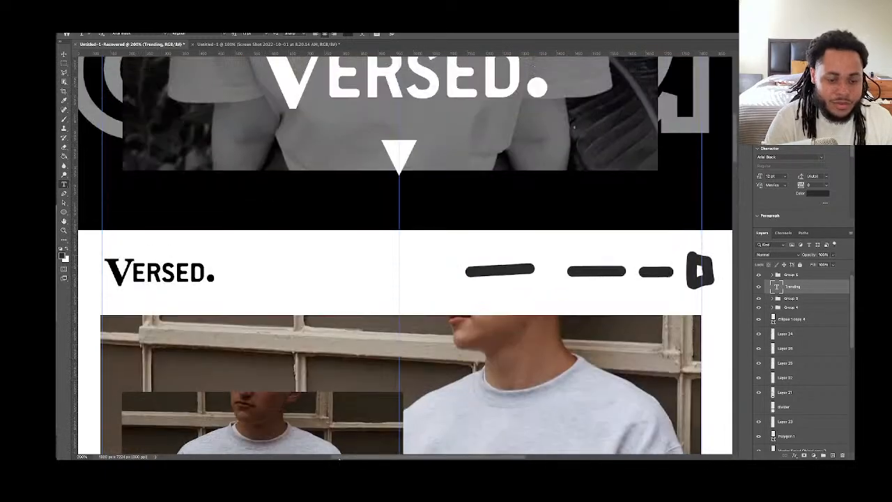
left_click(389, 446)
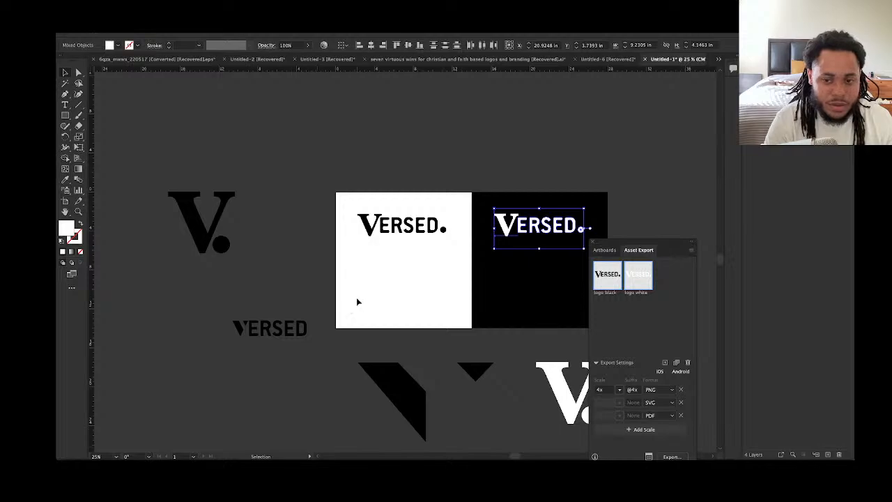
left_click(357, 297)
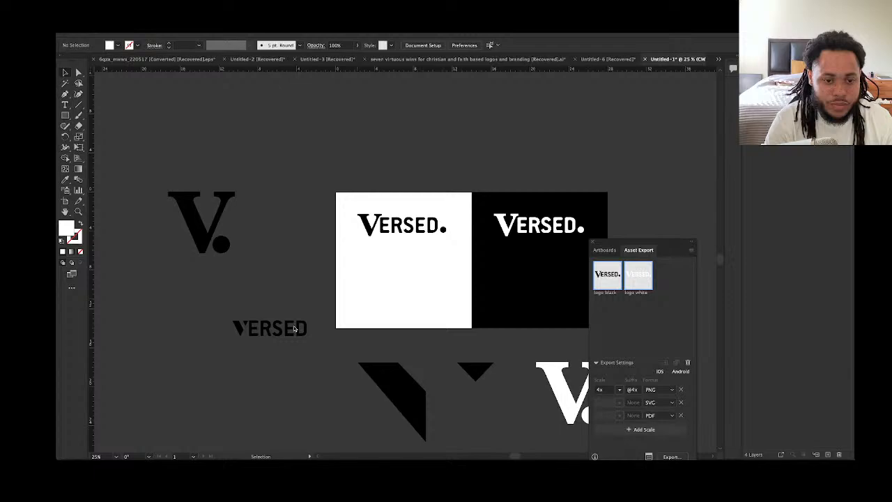
Inspect the black V mark and the ERSED lettering to check whether they are still editable type
left_click(294, 328)
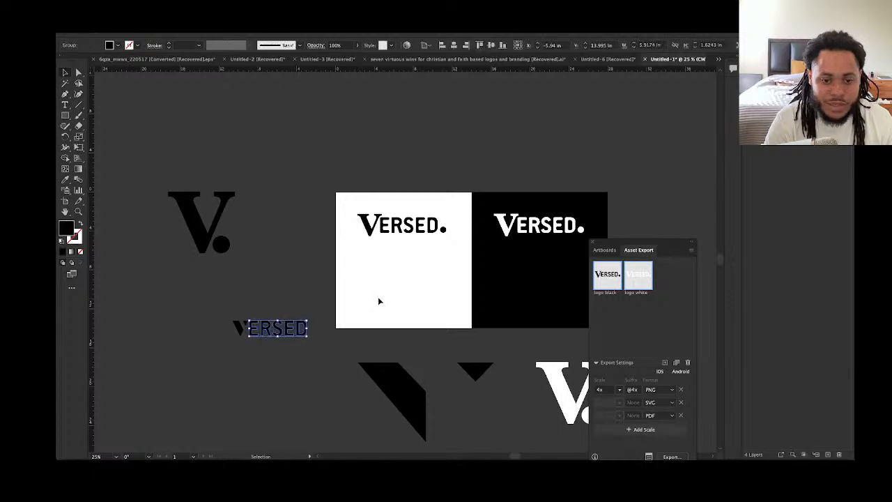
scroll(333, 281, "down", 2)
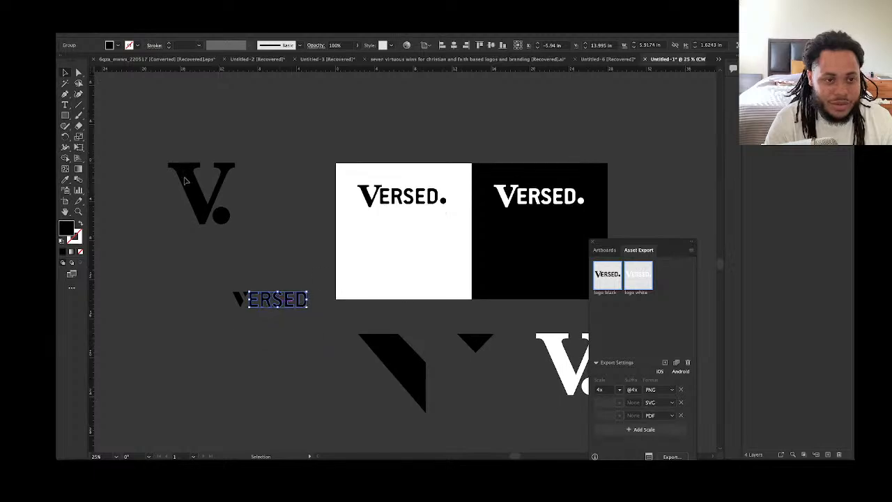
left_click(280, 200)
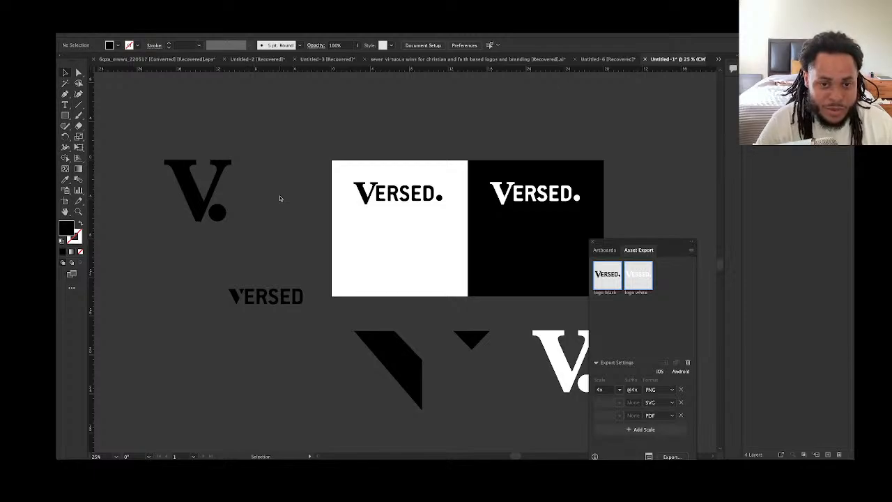
left_click(198, 207)
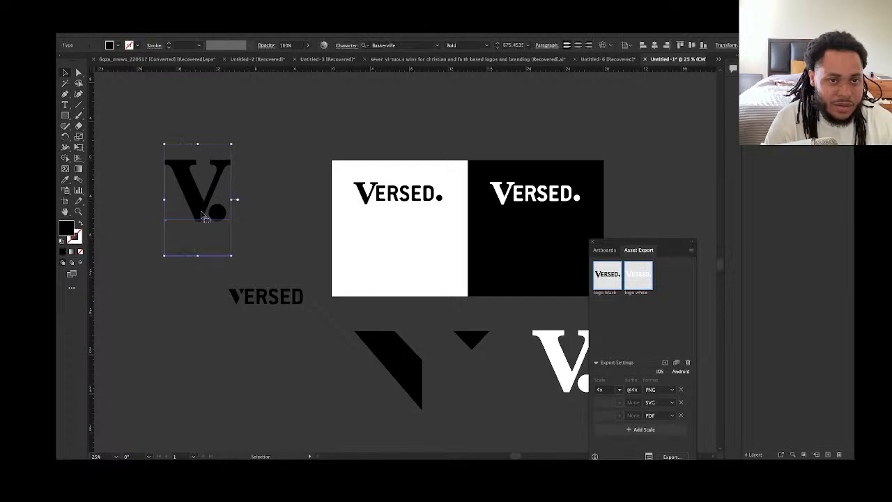
left_click(254, 287)
left_click(262, 295)
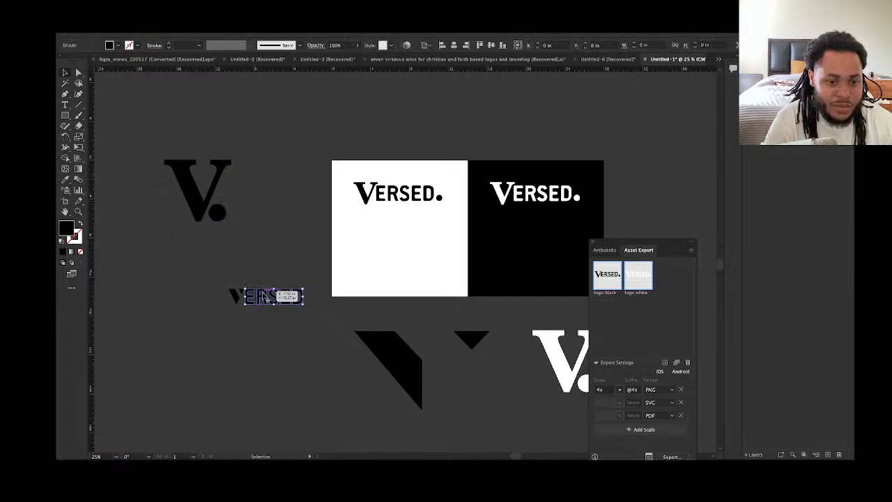
left_click(263, 295)
left_click(264, 234)
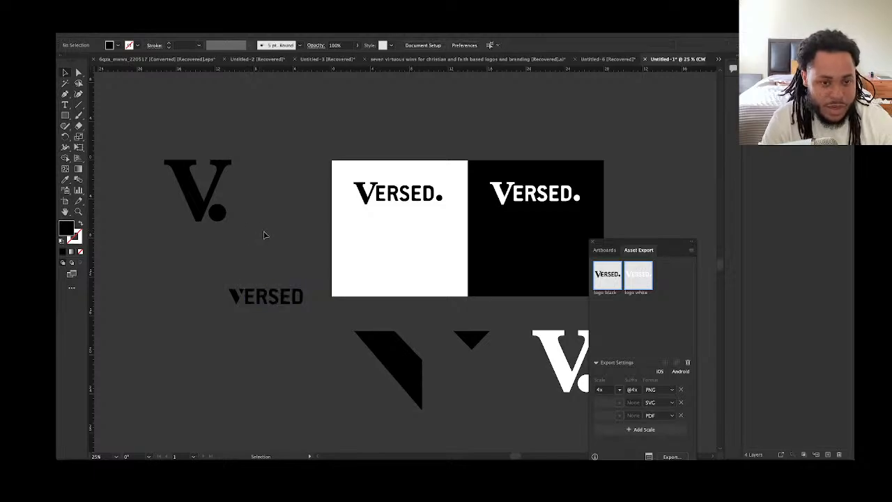
Place a point text beside the V mark and look through the available serif fonts without choosing one
key("t")
left_click(264, 233)
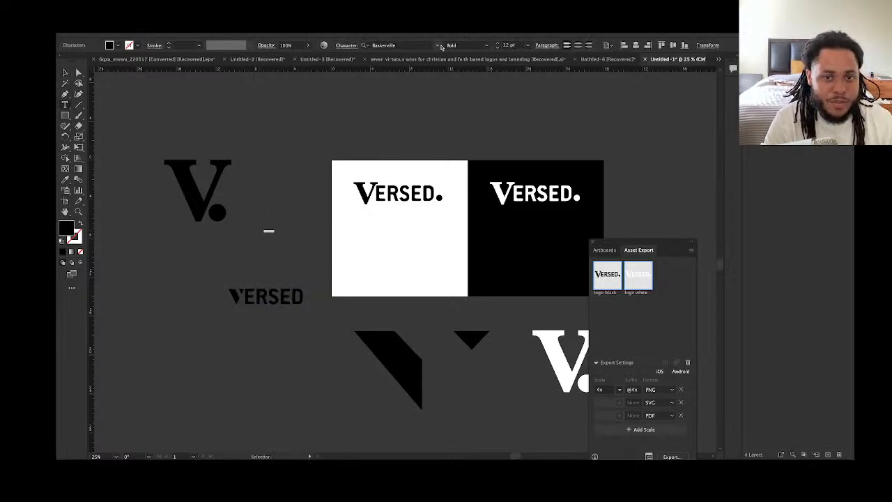
left_click(439, 45)
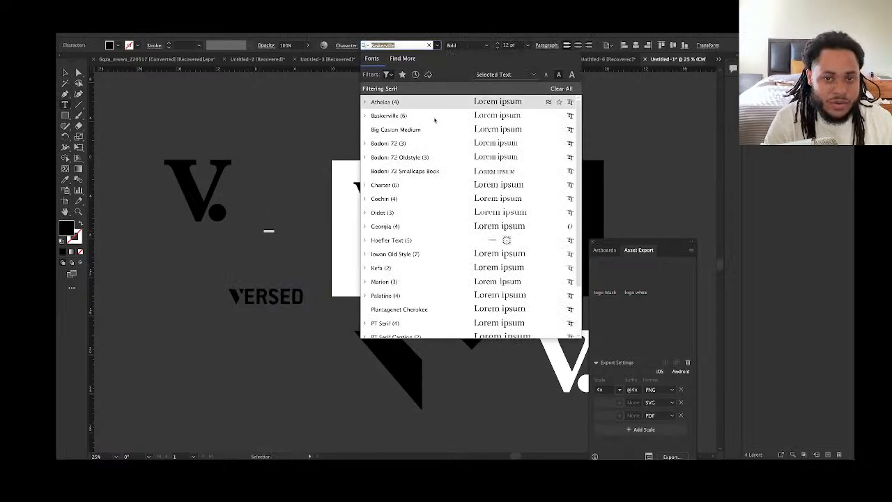
left_click(437, 46)
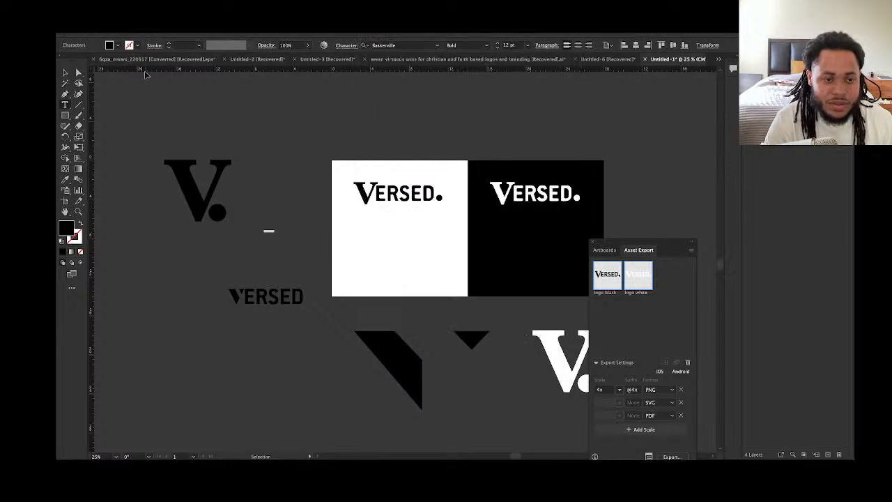
left_click(65, 73)
scroll(265, 116, "right", 2)
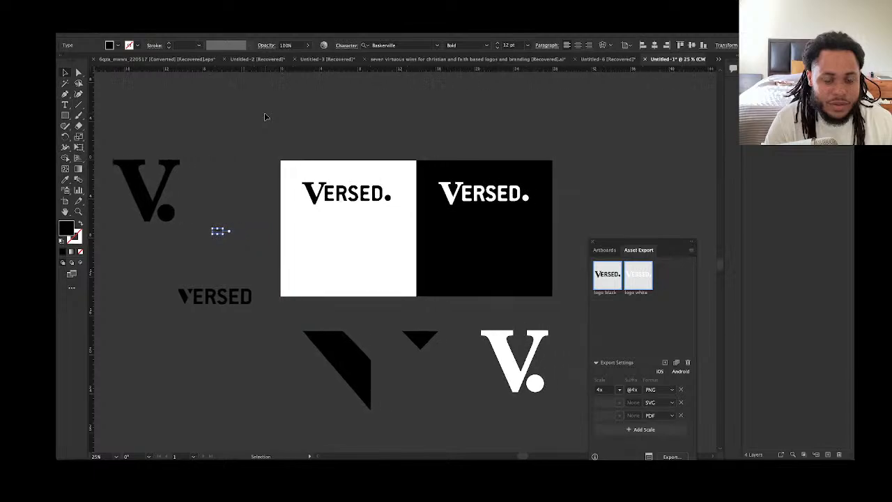
scroll(264, 116, "right", 1)
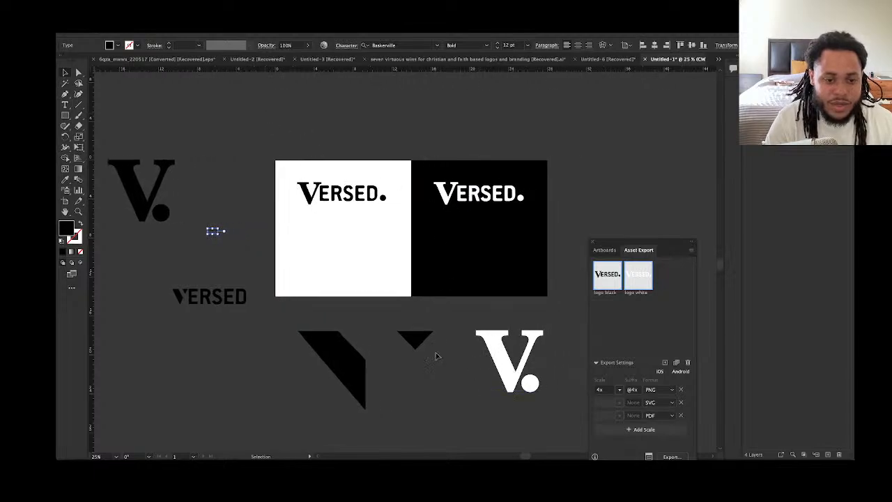
Select the loose black ERSED lettering beside the white artboard and check the type commands for font identification
left_click(232, 300)
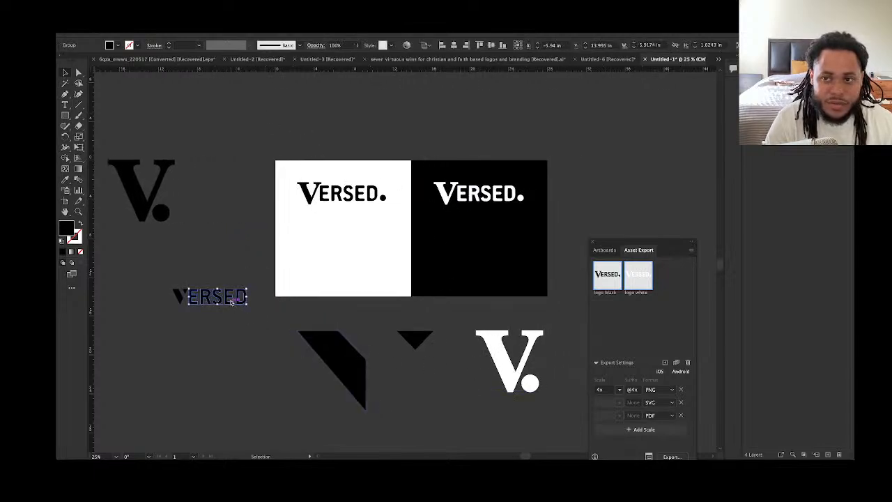
left_click(344, 206)
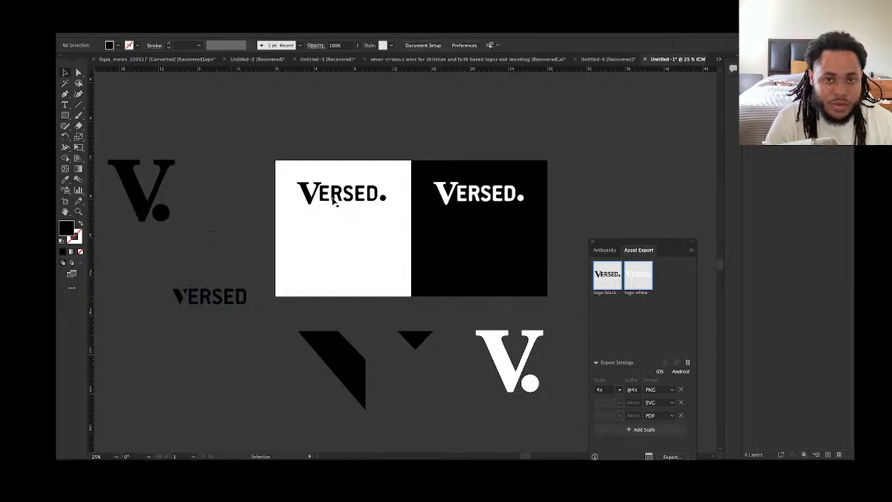
scroll(272, 263, "left", 2)
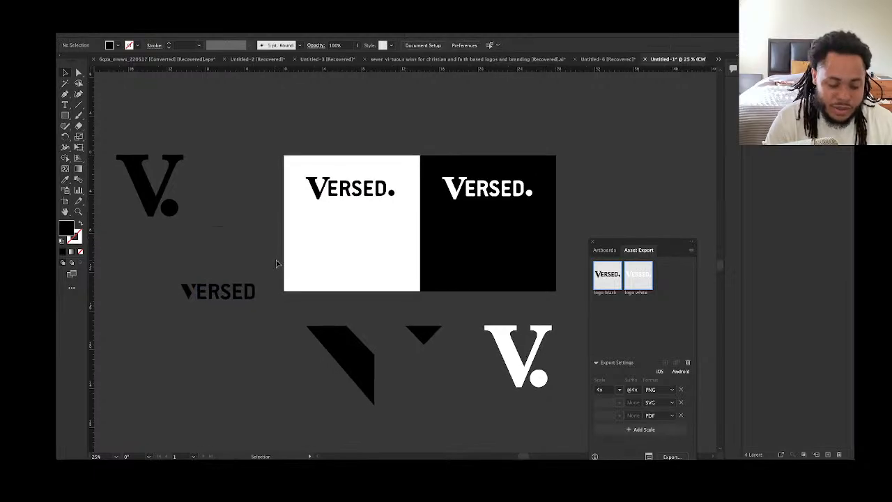
key("super+=")
key("super+=")
scroll(277, 262, "left", 6)
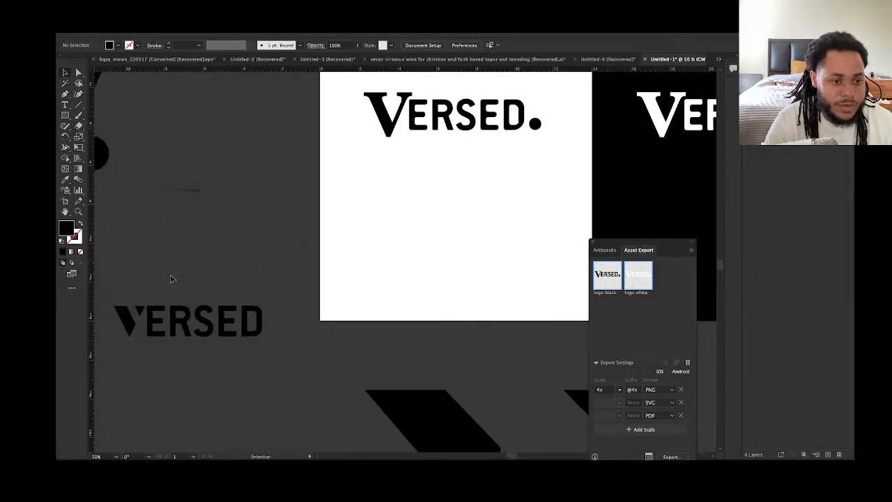
left_click_drag(154, 291, 311, 340)
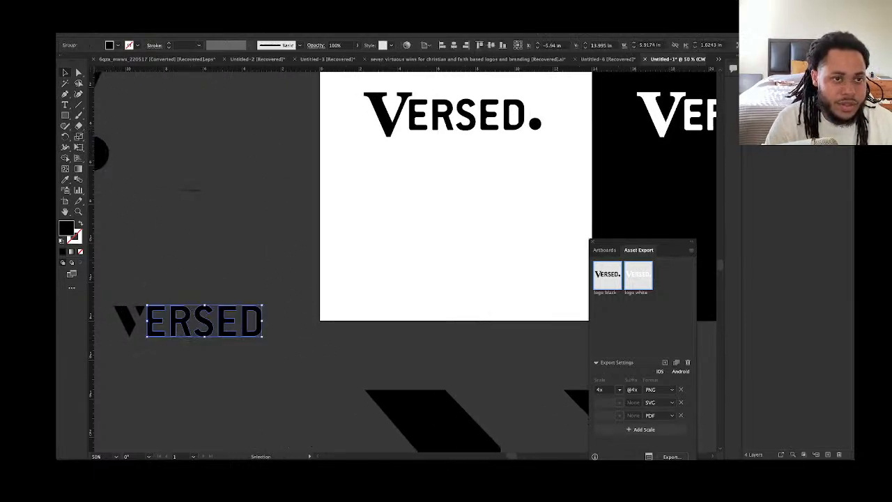
left_click(160, 25)
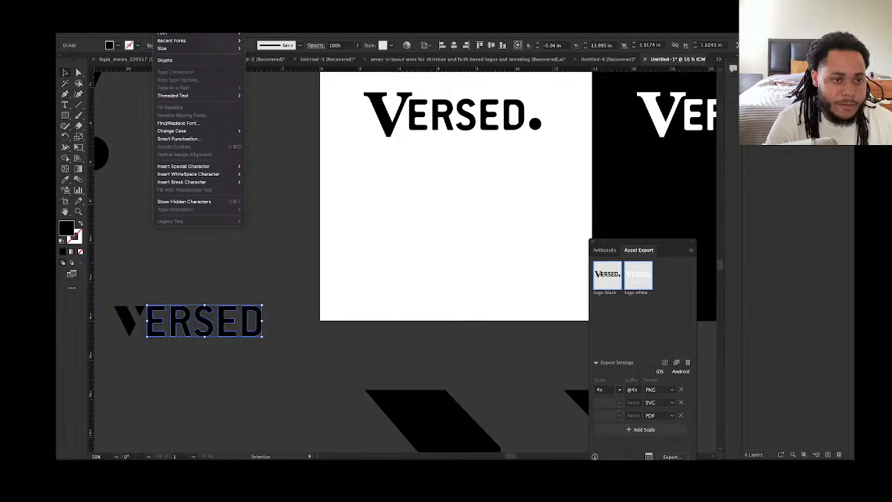
key("Escape")
mouse_move(289, 451)
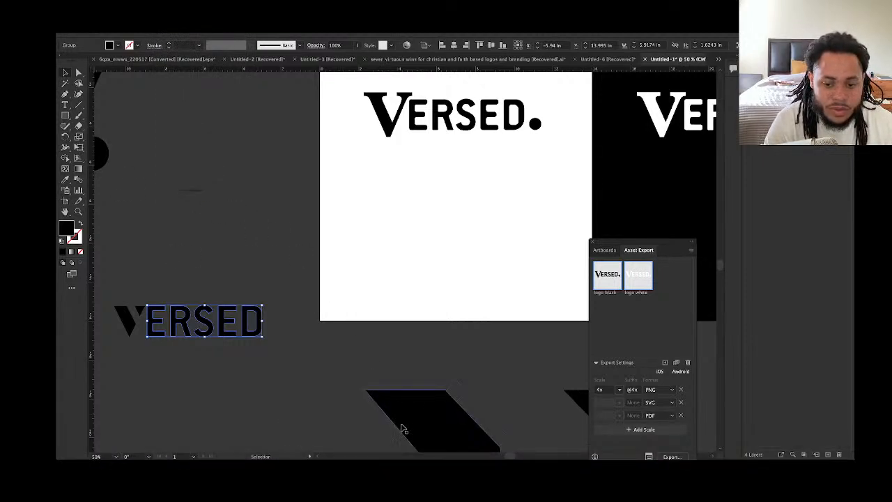
Switch to the Photoshop homepage mockup and look over the area around the white header
left_click(408, 447)
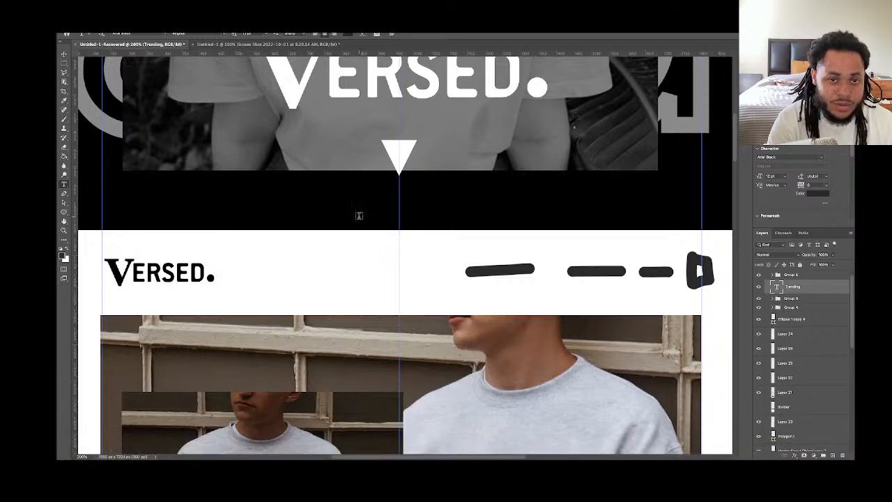
scroll(359, 216, "up", 3)
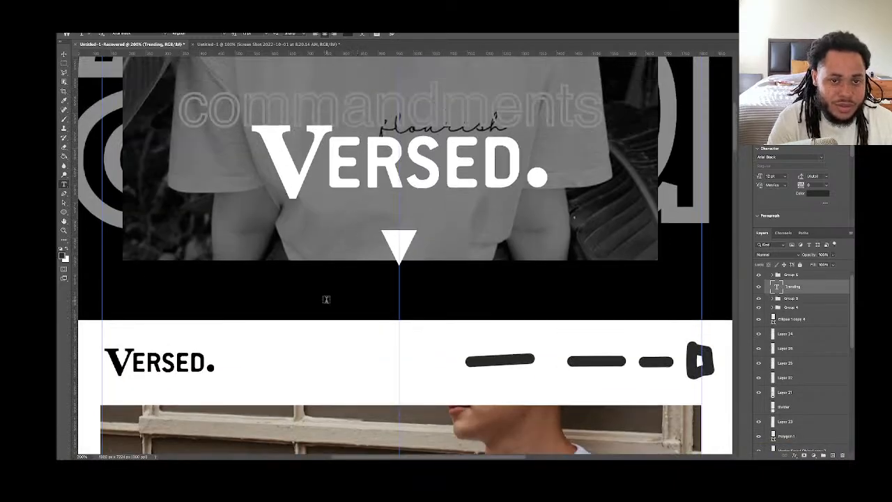
scroll(326, 299, "up", 1)
scroll(325, 303, "down", 4)
mouse_move(312, 450)
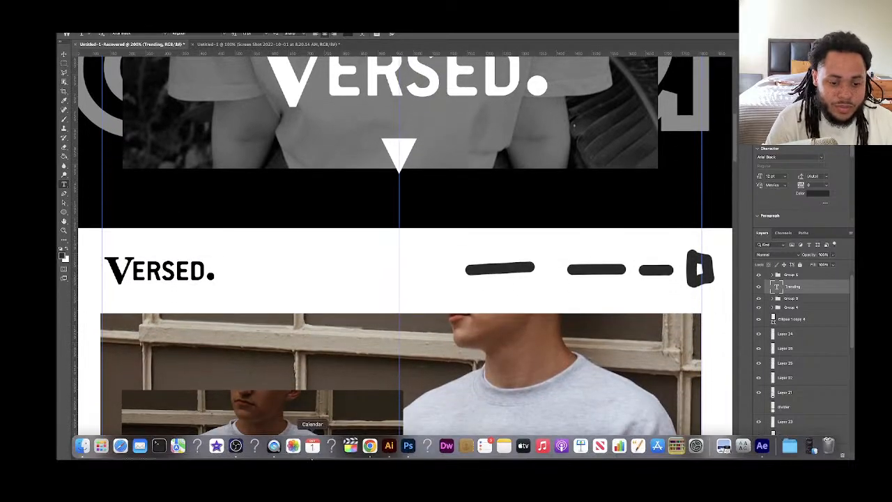
Copy the selected ERSED lettering from the Illustrator logo document and return to the Photoshop mockup
left_click(388, 446)
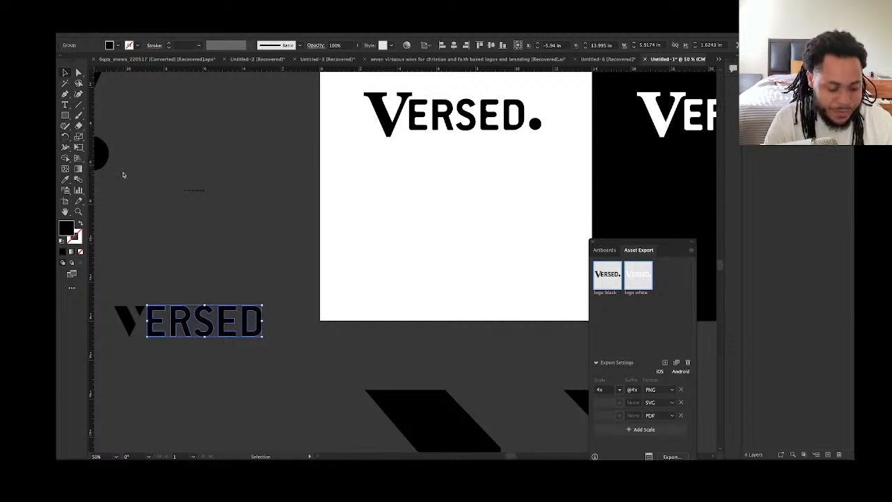
key("super+c")
mouse_move(369, 450)
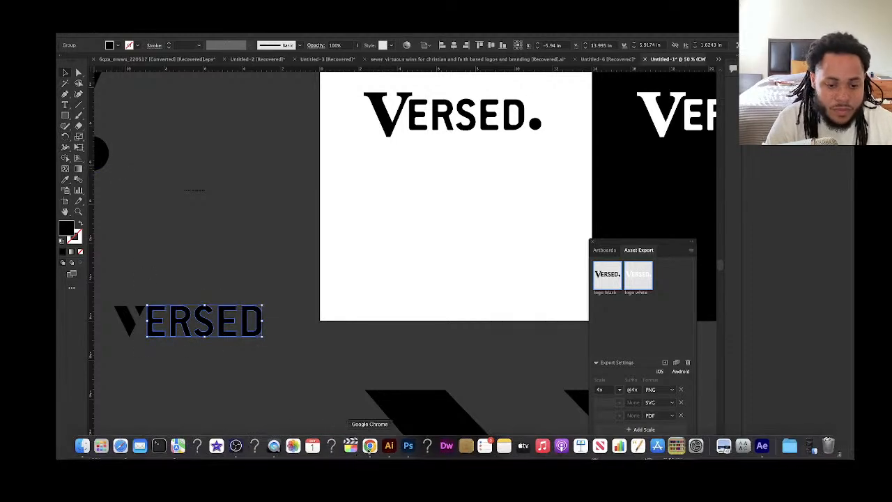
left_click(408, 446)
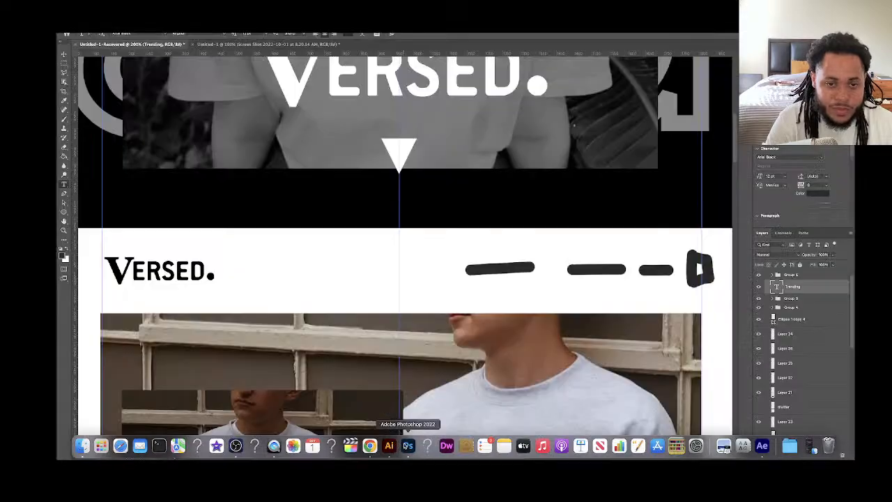
Paste the ERSED lettering as a Smart Object and scale it down to fit the white header beside the logo
left_click(63, 55)
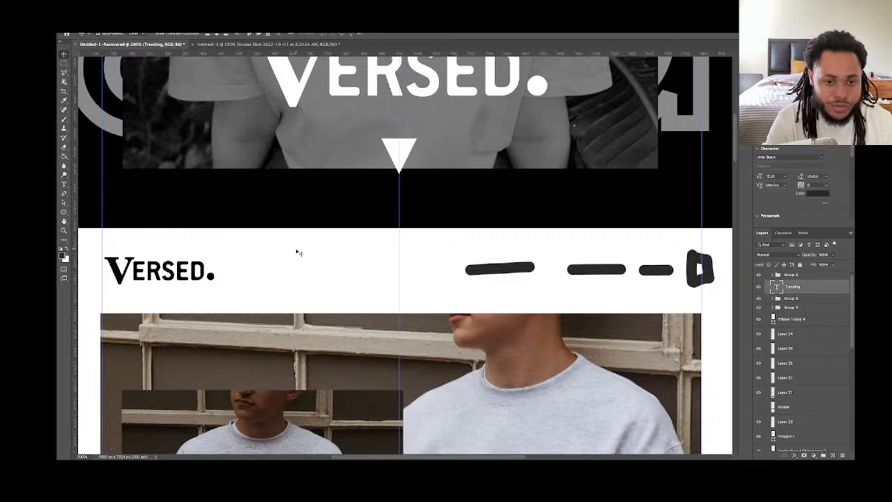
key("super+v")
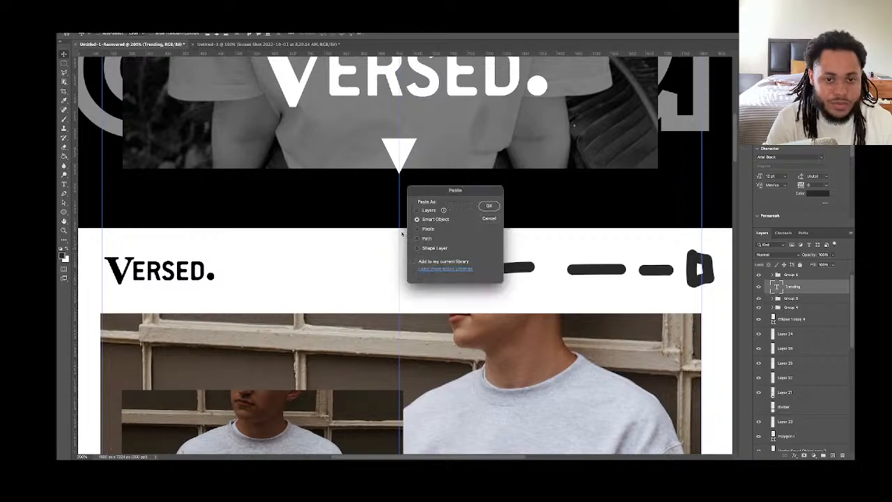
left_click(489, 207)
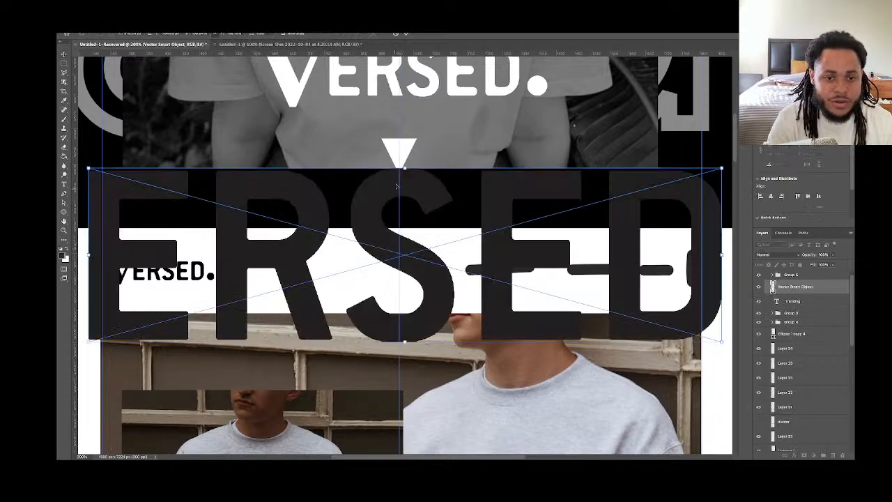
left_click_drag(404, 171, 386, 265)
key("Return")
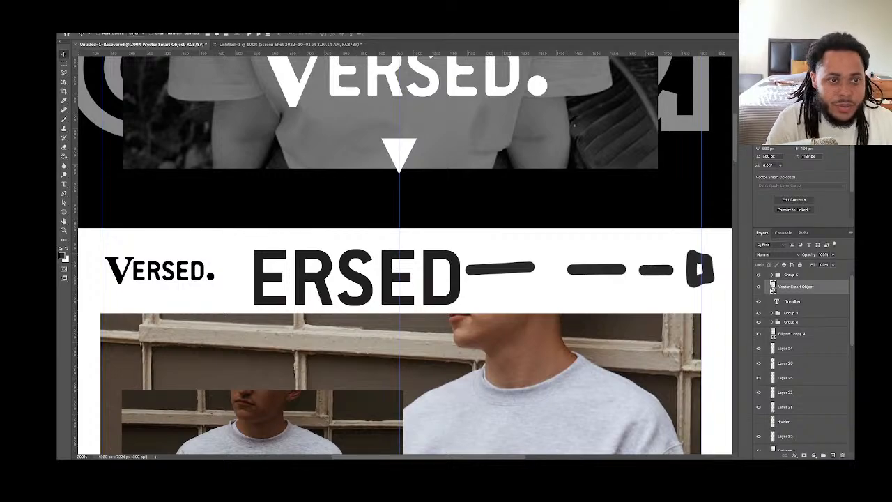
Start Match Font with the Roman type option and fit its selection box tightly around the pasted ERSED lettering
left_click(183, 27)
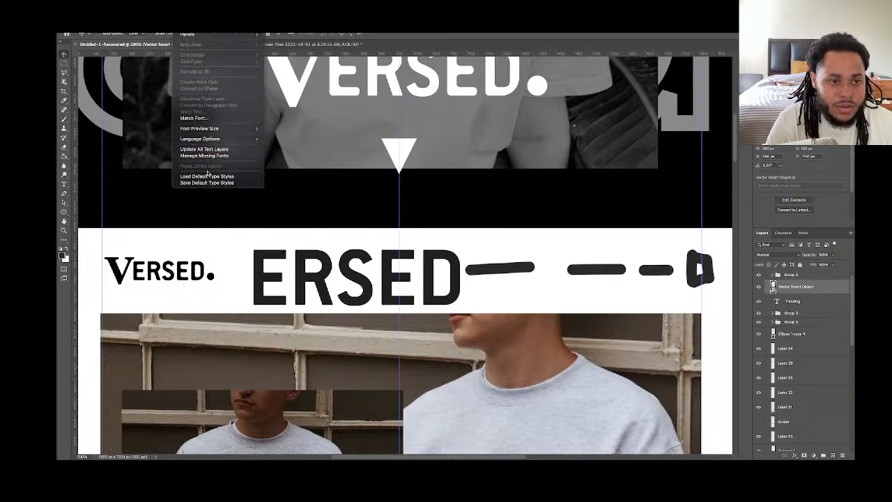
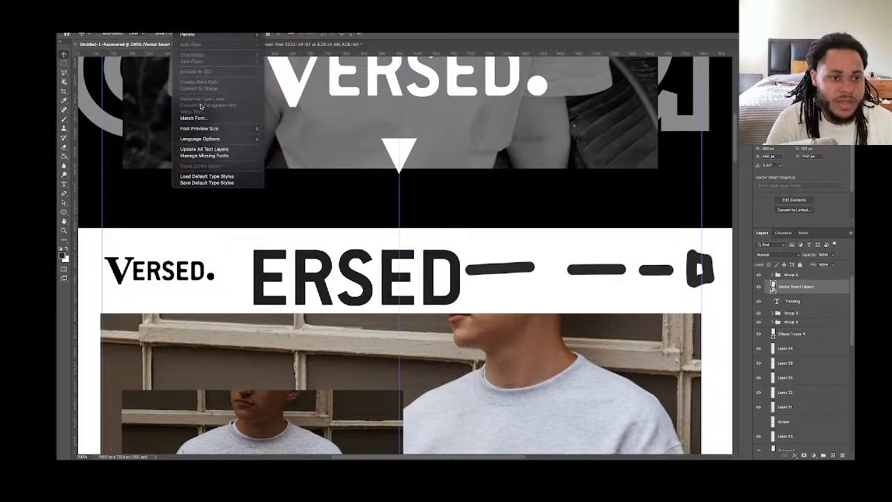
left_click(202, 119)
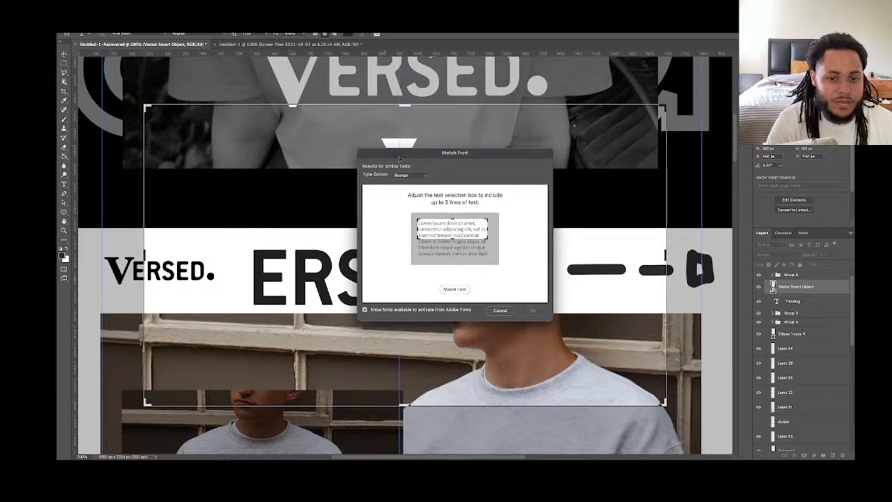
left_click_drag(433, 154, 520, 164)
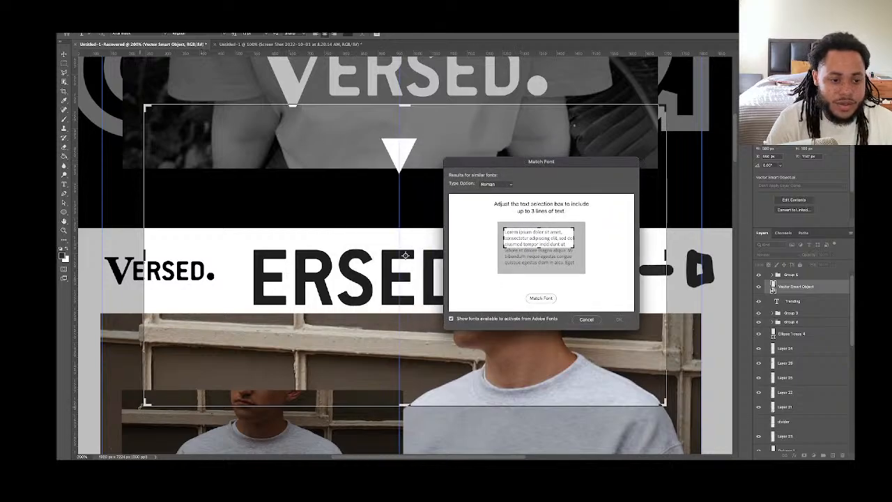
left_click_drag(144, 403, 240, 307)
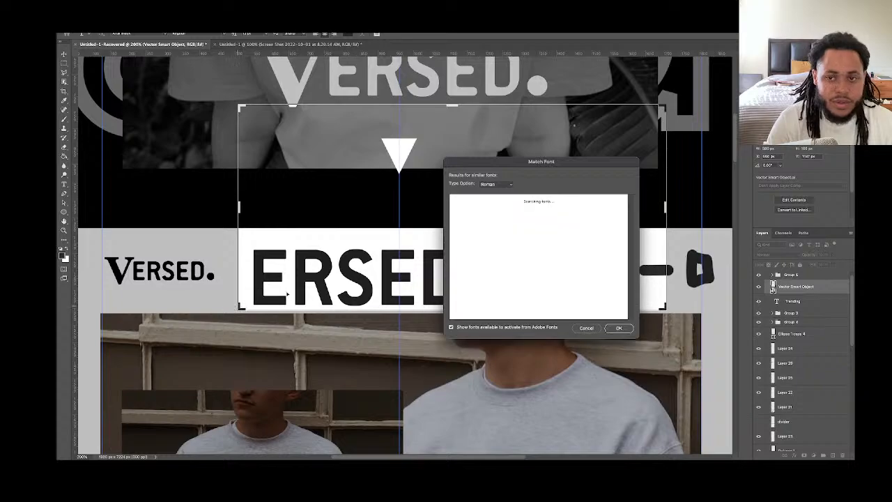
left_click_drag(662, 107, 522, 235)
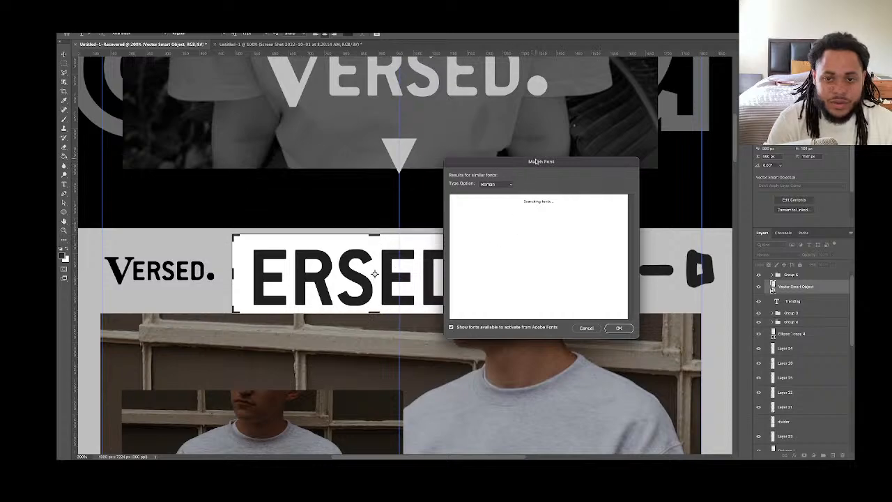
left_click_drag(535, 162, 640, 113)
left_click_drag(516, 275, 464, 274)
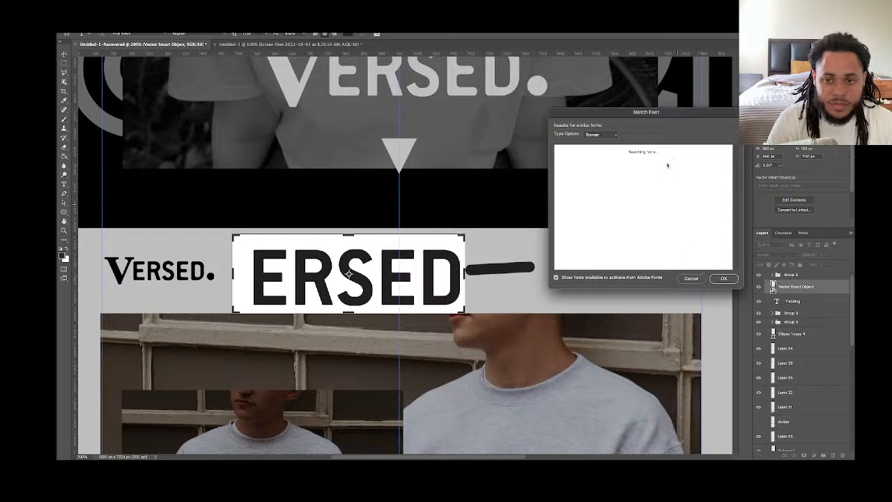
Tighten the match box against the ERSED lettering, review the similar Roman fonts, and close Match Font without applying one
left_click_drag(621, 113, 566, 93)
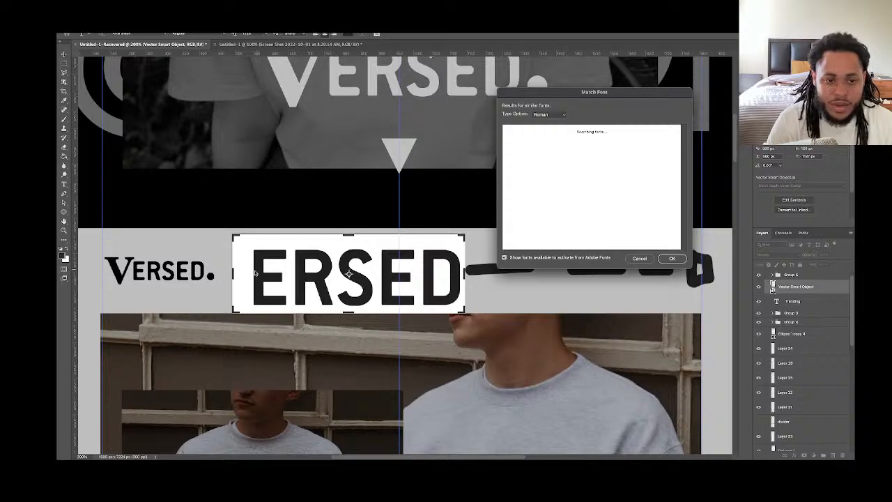
left_click_drag(233, 274, 243, 274)
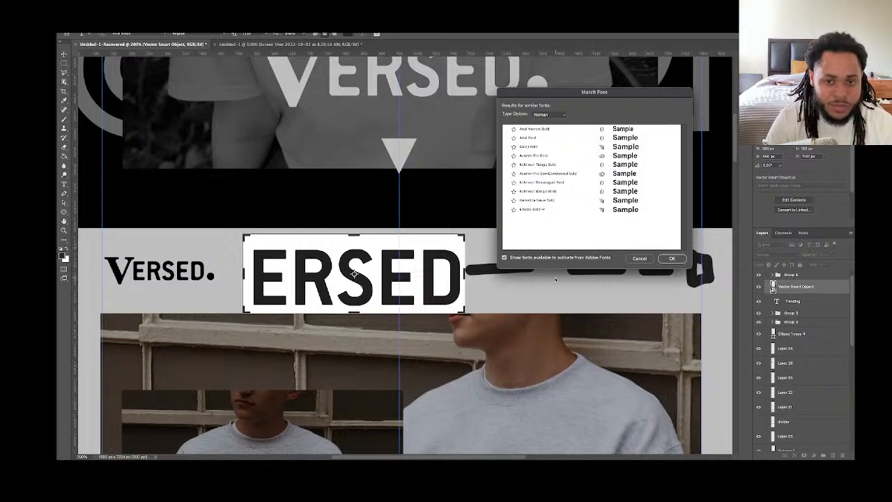
left_click(636, 259)
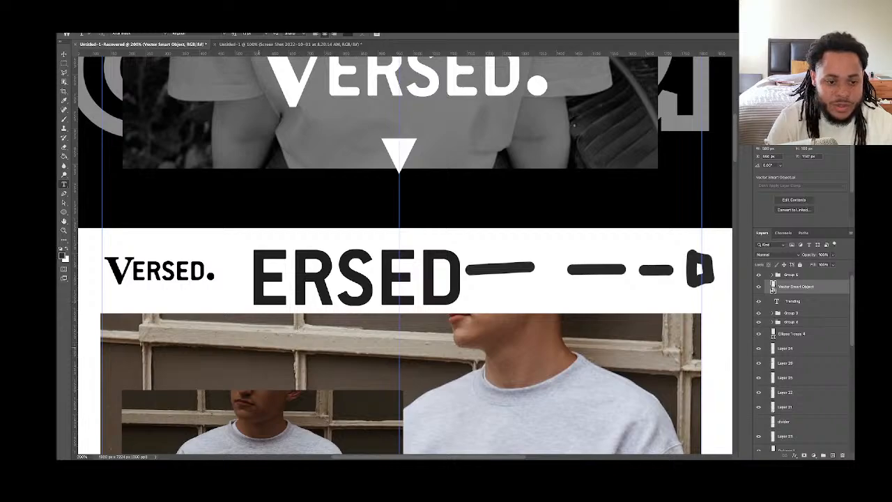
Add a test text reading ERSED and place it directly above the pasted lettering, aligned with its first letter
left_click(262, 346)
type("E")
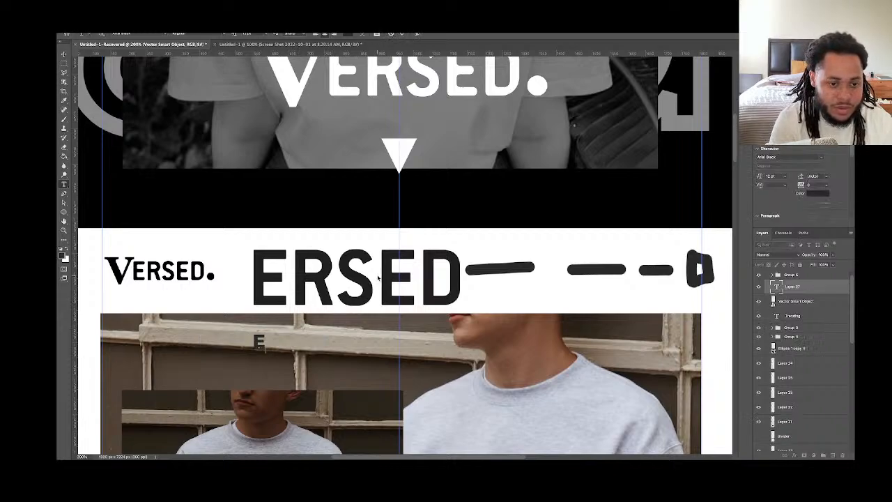
type("RSED")
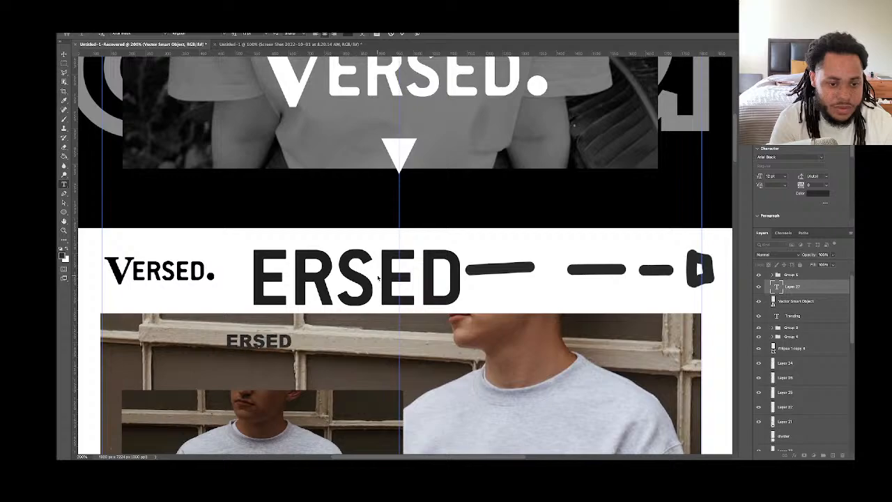
left_click(64, 54)
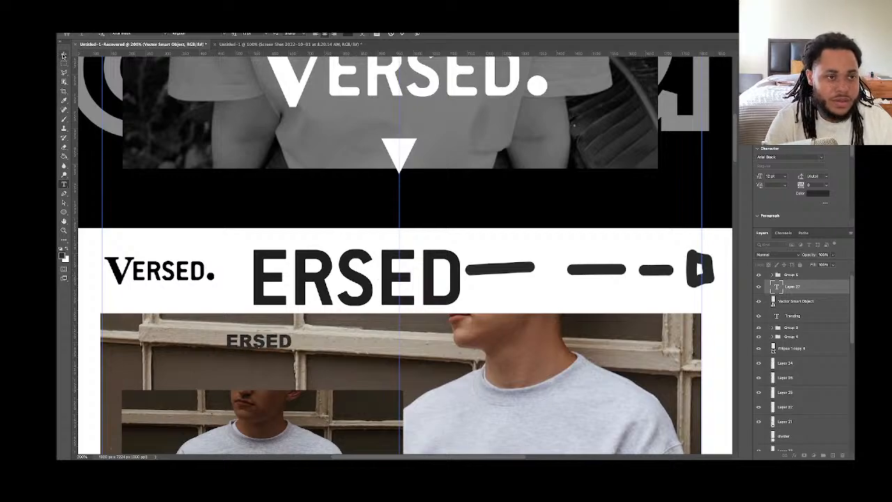
left_click_drag(272, 343, 297, 241)
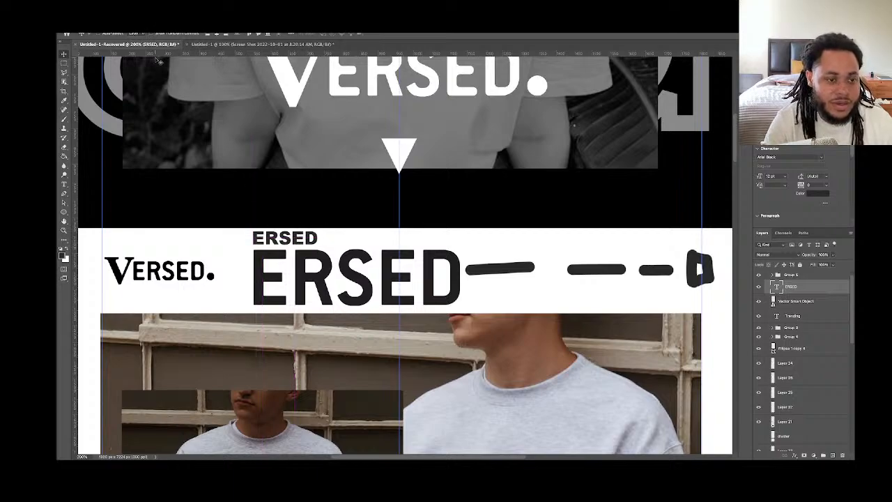
Set the ERSED test text to Acumin Pro in the Black style to compare it with the logo lettering
key("t")
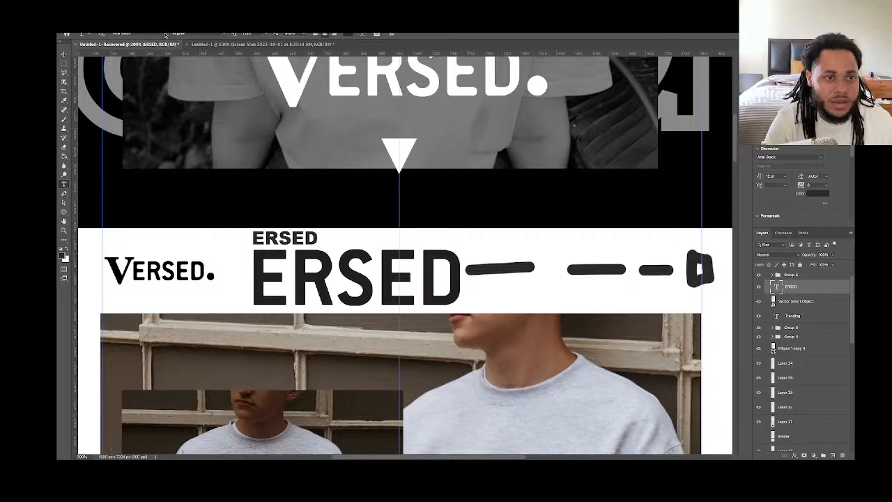
left_click(165, 34)
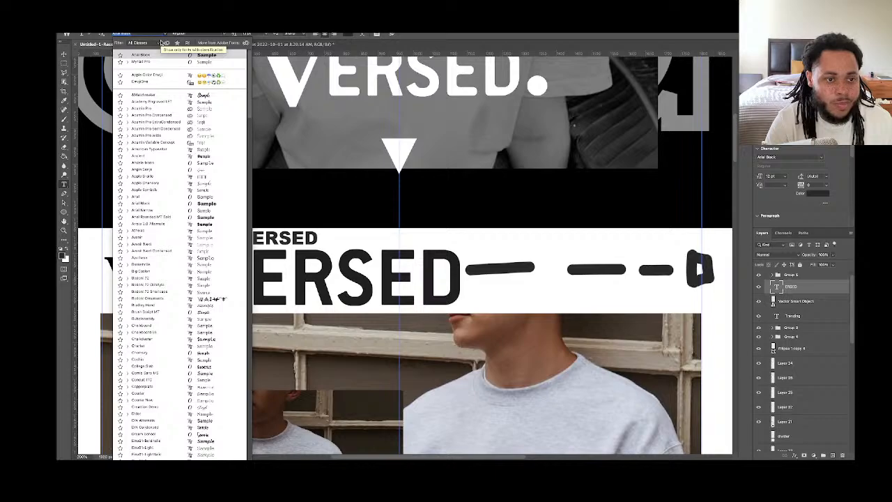
left_click(159, 108)
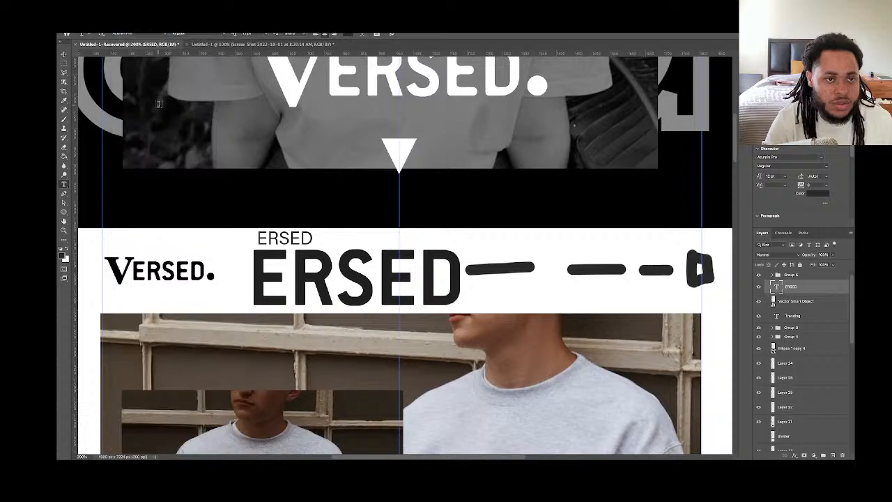
left_click(222, 34)
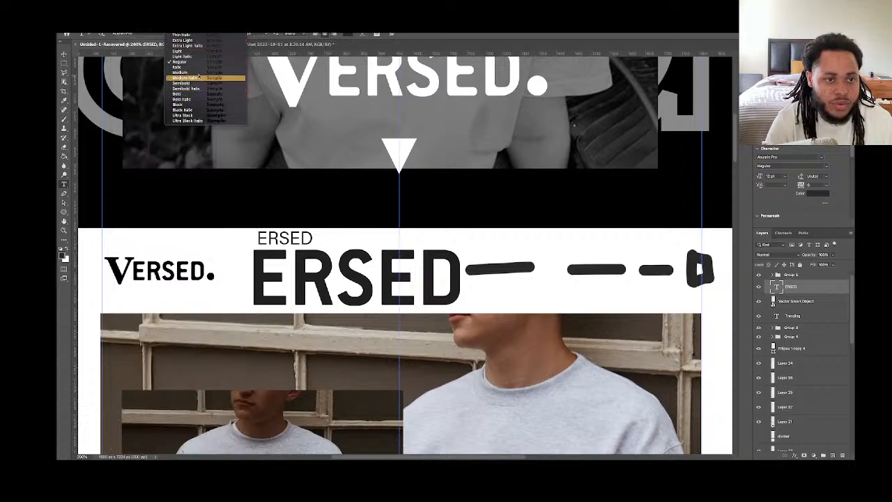
left_click(197, 105)
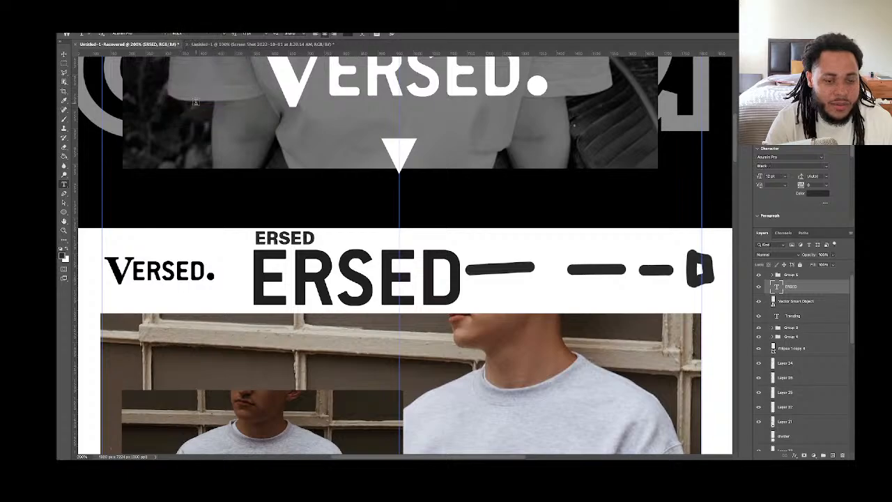
Set the ERSED test text to Arial in the Bold style
left_click(165, 35)
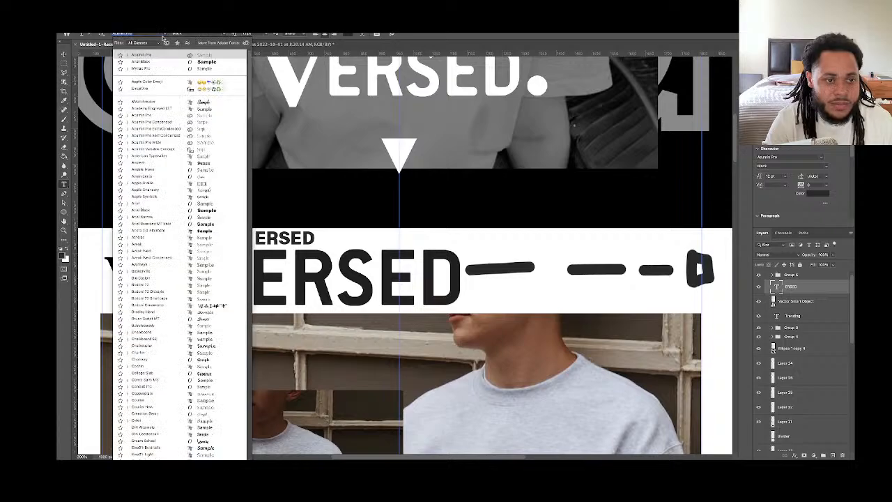
left_click(166, 205)
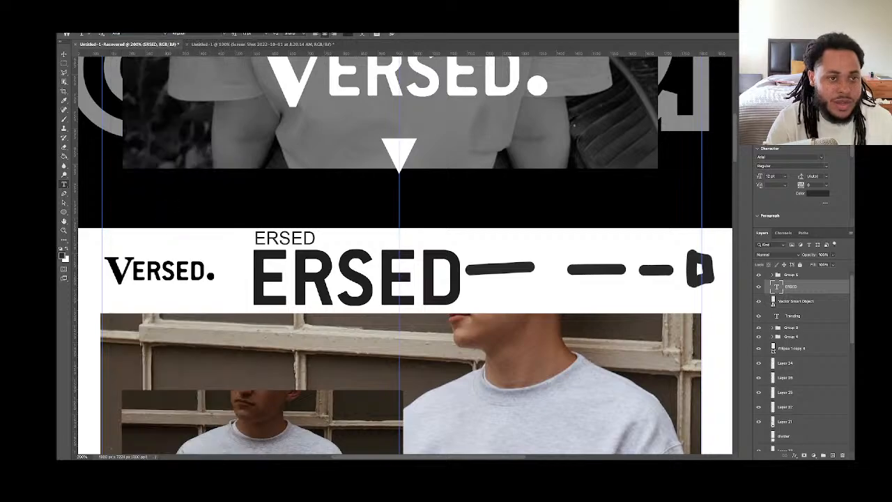
left_click(221, 37)
left_click(213, 42)
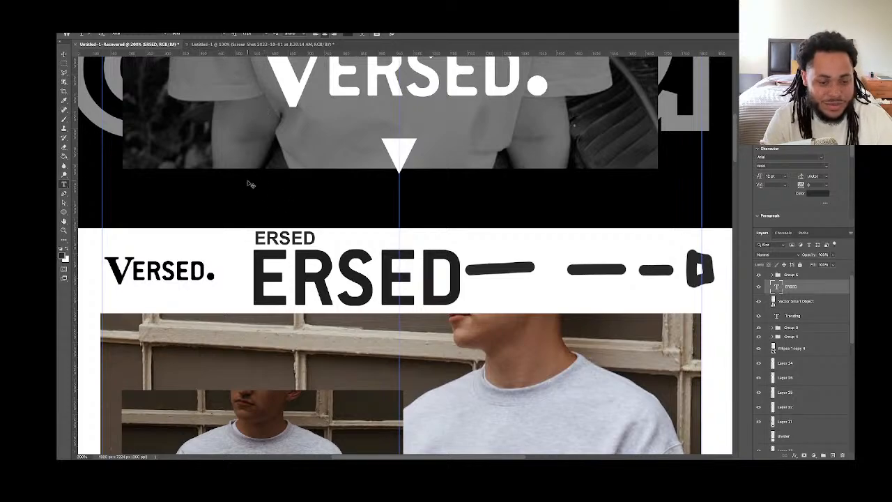
Scale the ERSED test text to about 42 pt to match the pasted lettering's width and place it directly underneath
key("ctrl+t")
left_click_drag(316, 247, 454, 335)
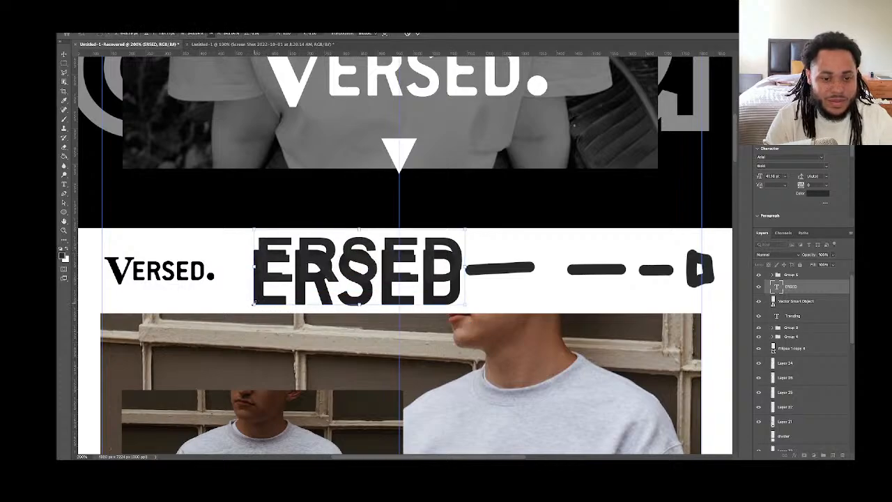
left_click_drag(255, 304, 251, 293)
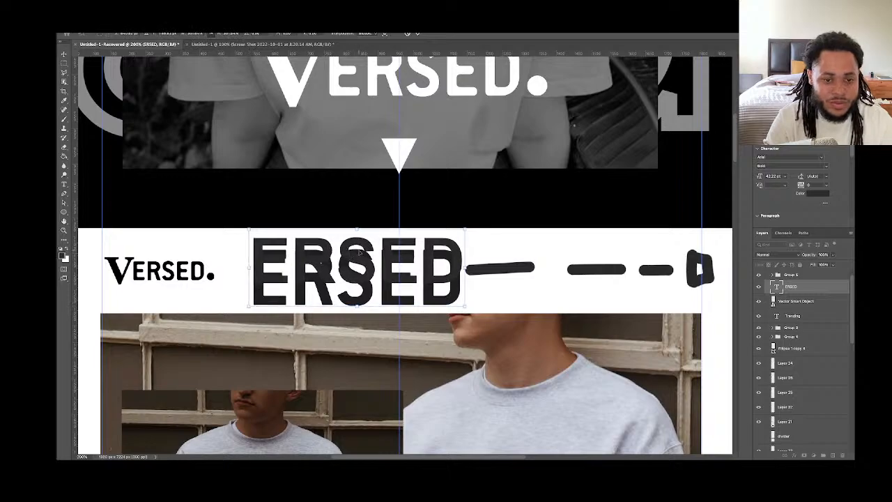
left_click_drag(355, 269, 357, 337)
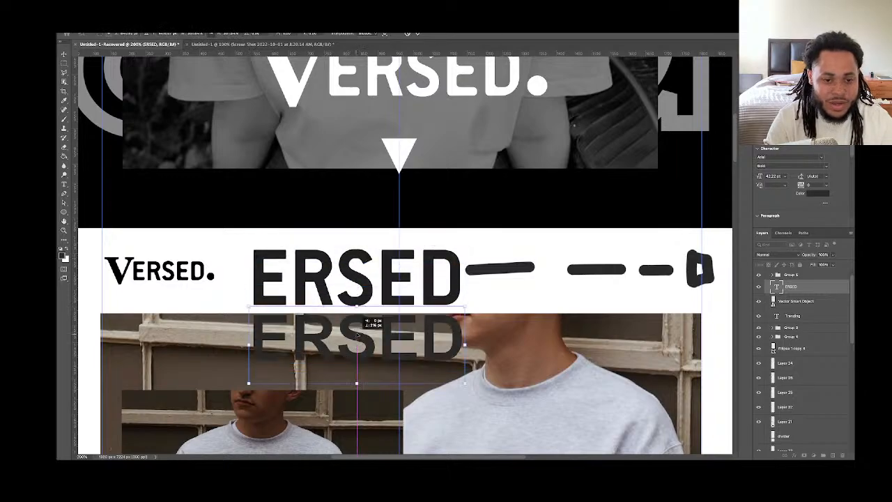
Preview other installed fonts on the ERSED test text against the logo lettering, and leave the font list without choosing one
scroll(411, 137, "down", 3)
key("t")
scroll(412, 136, "up", 2)
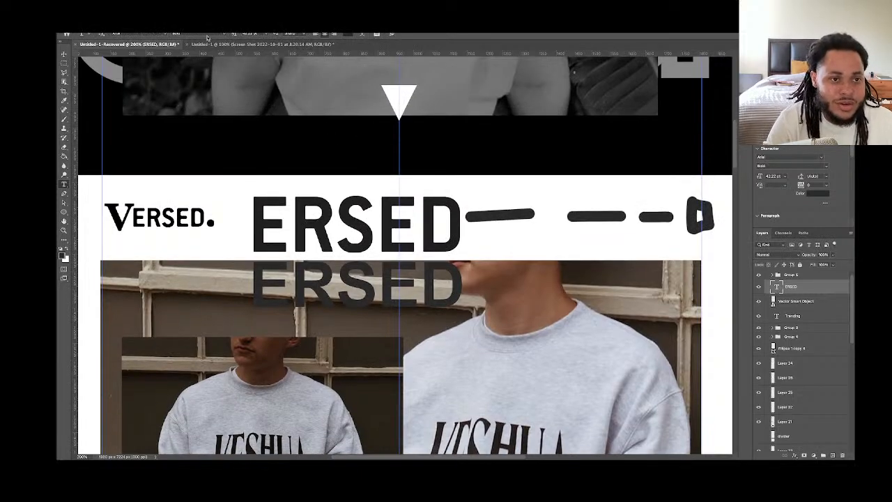
left_click(163, 35)
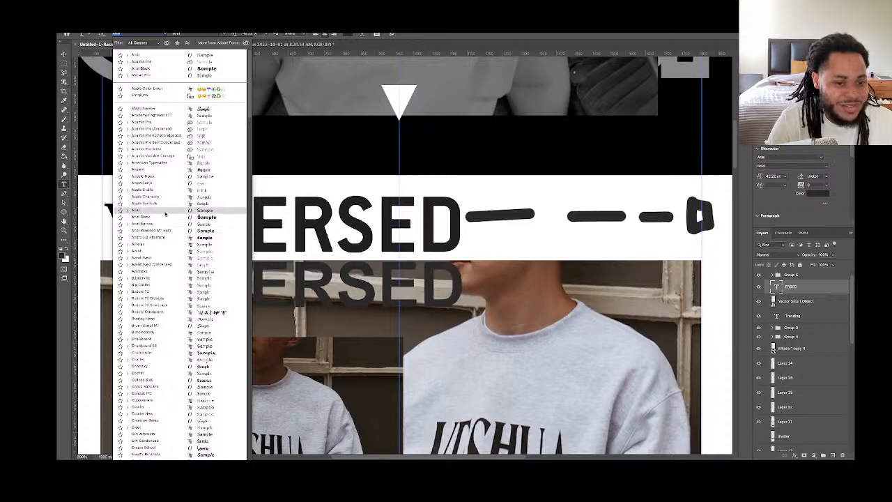
scroll(165, 214, "down", 2)
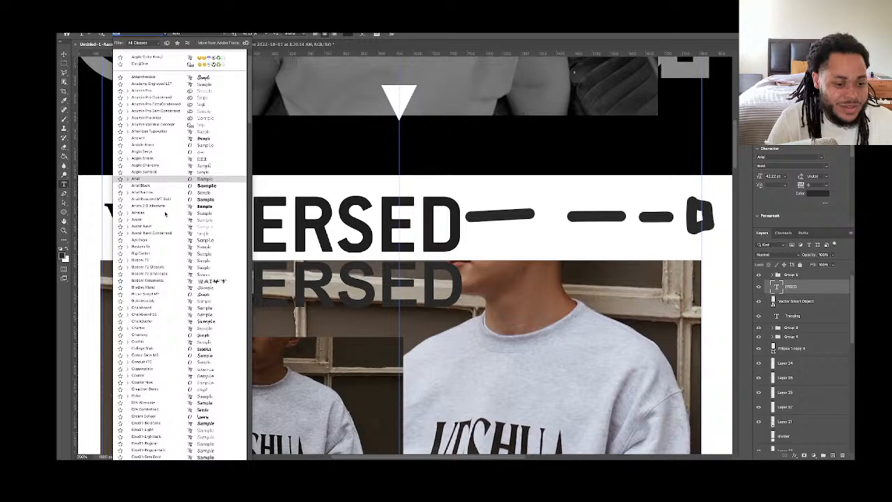
scroll(165, 214, "down", 5)
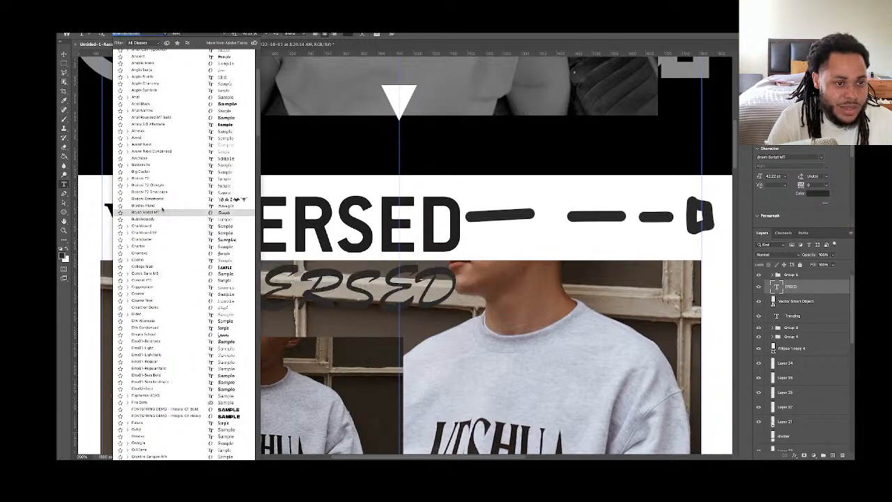
scroll(162, 209, "up", 2)
scroll(161, 207, "down", 2)
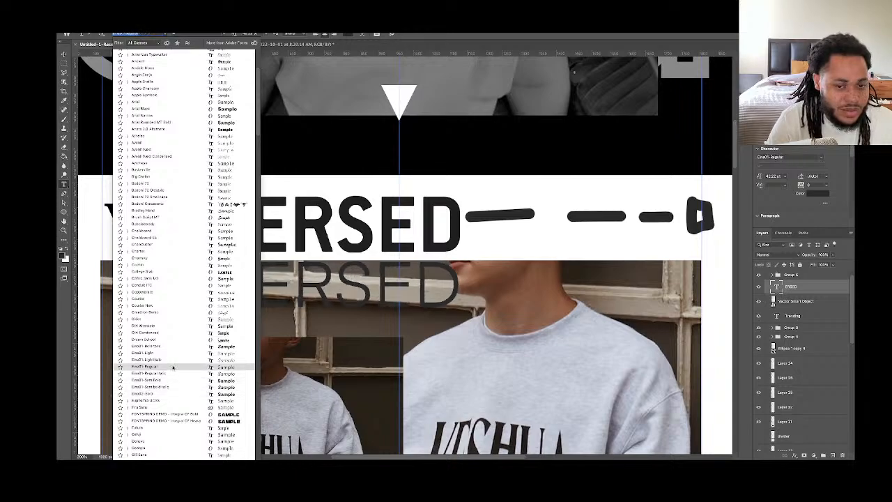
left_click(329, 285)
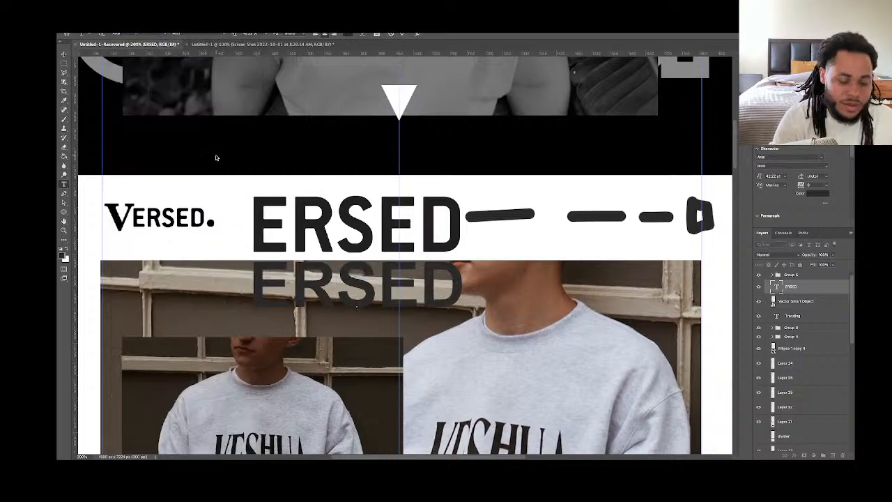
Delete the ERSED test text and set the Type tool's font to Acumin Pro
left_click(63, 56)
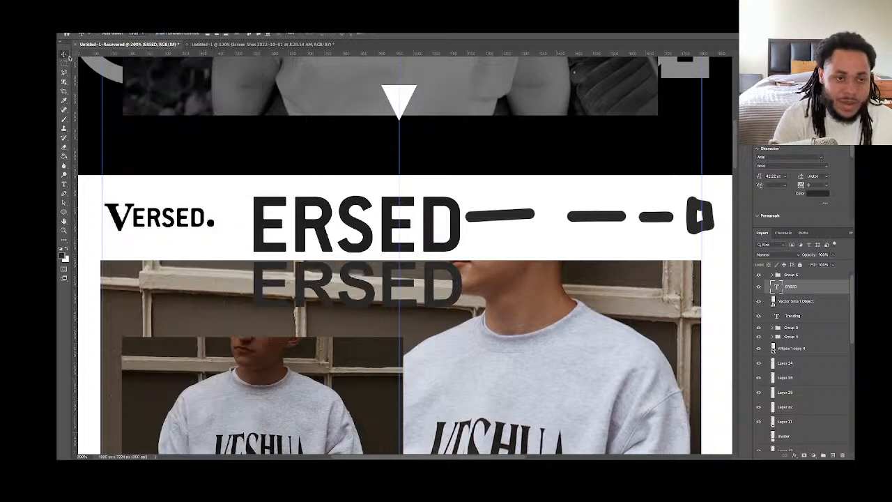
key("BackSpace")
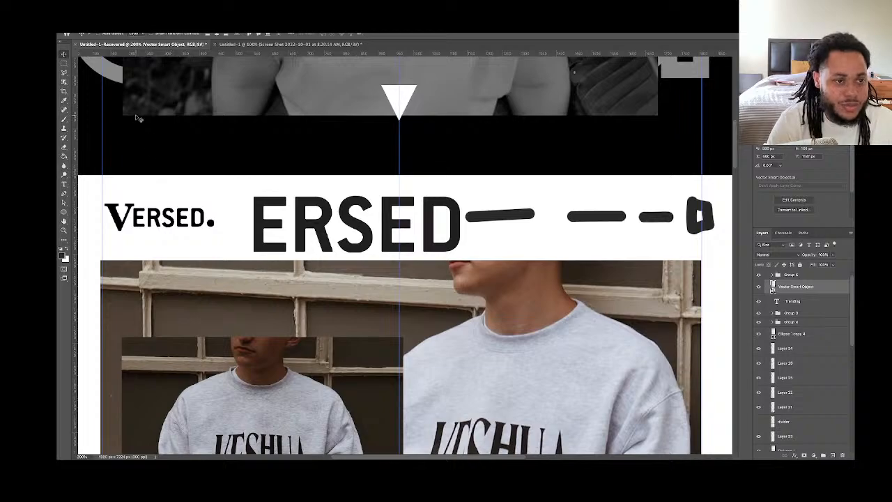
key("t")
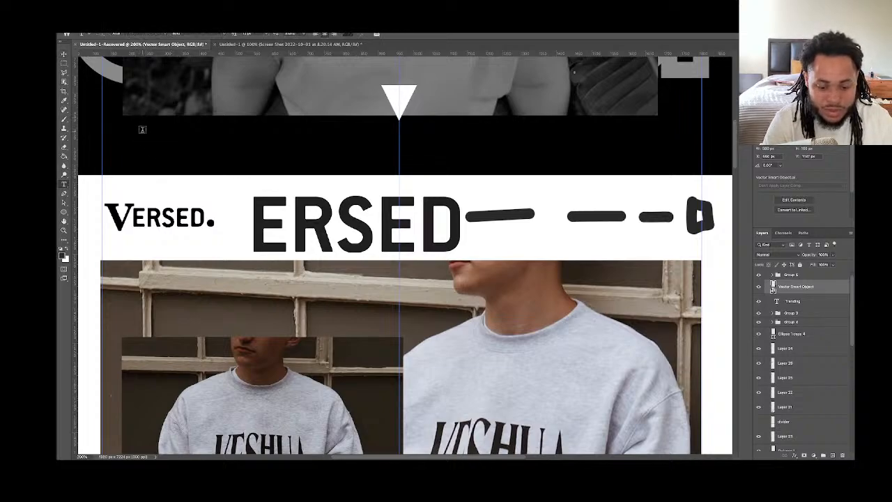
left_click(167, 35)
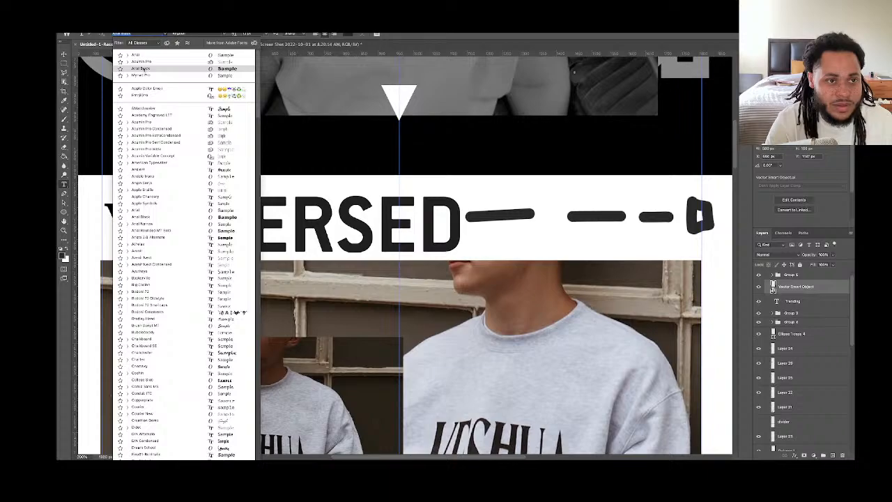
left_click(144, 64)
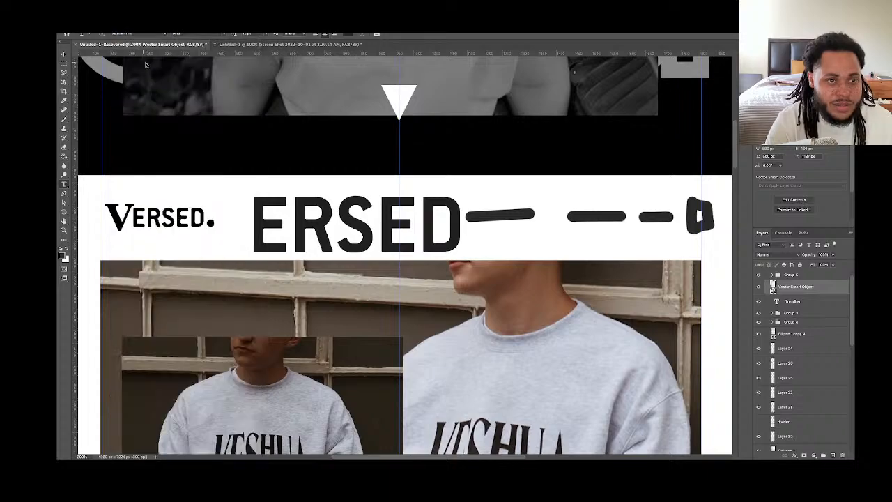
Hide the pasted ERSED Smart Object and add horizontal guides along the bottom and top of the header's VERSED logo
scroll(222, 207, "down", 2)
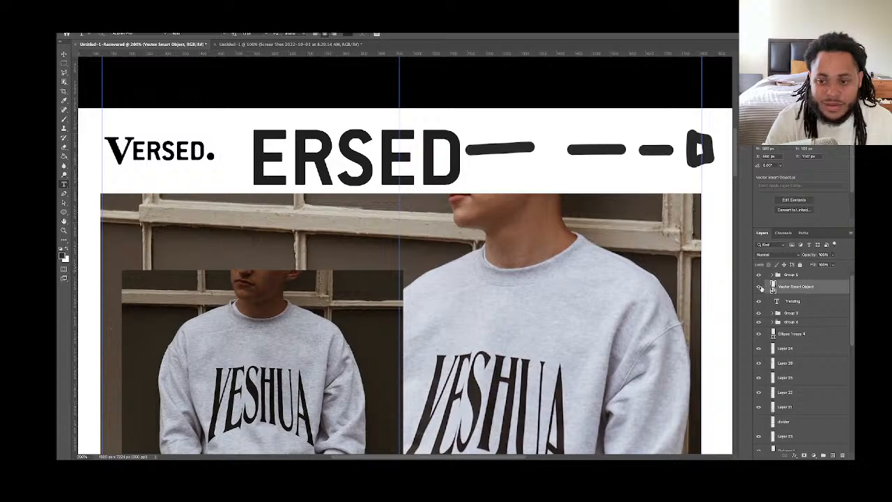
left_click(760, 288)
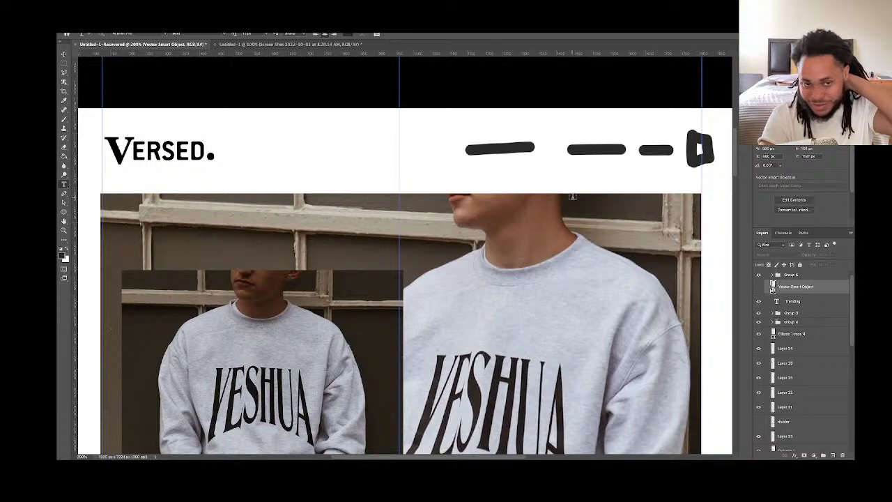
left_click_drag(406, 53, 435, 165)
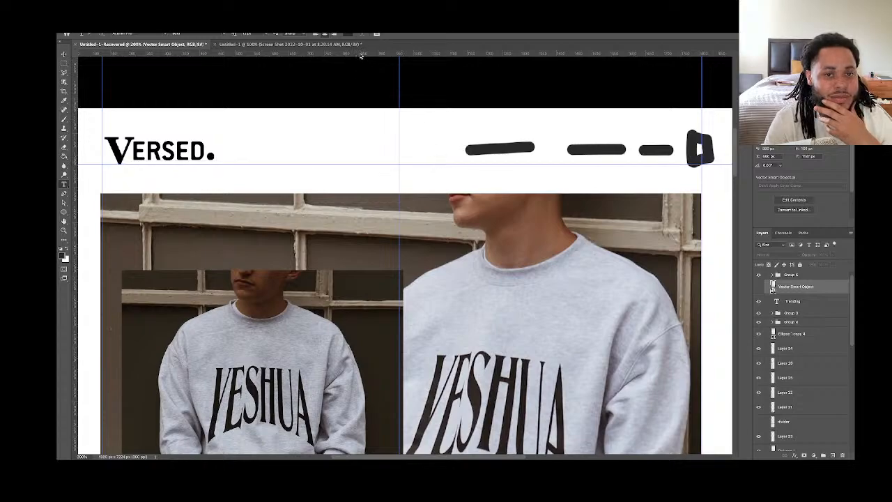
left_click_drag(360, 56, 371, 136)
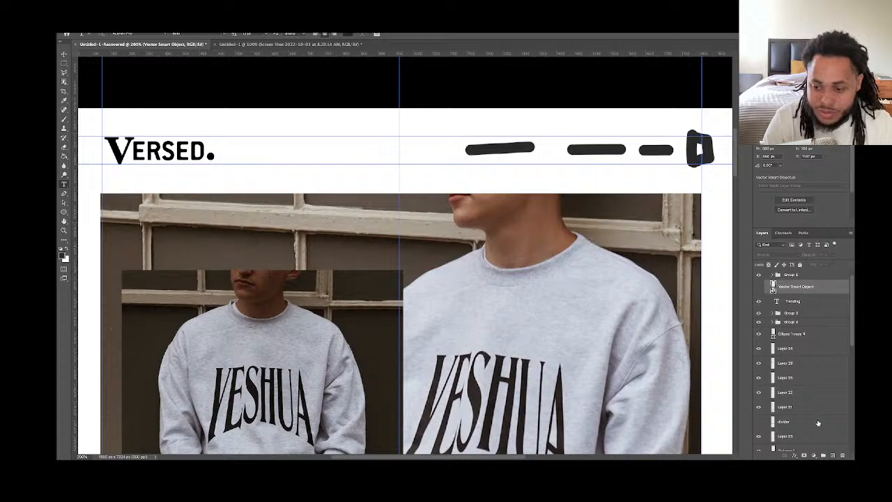
Cover the header's sketched navigation placeholders with a white-filled rectangle on a new layer, and add another empty layer above it
left_click(832, 455)
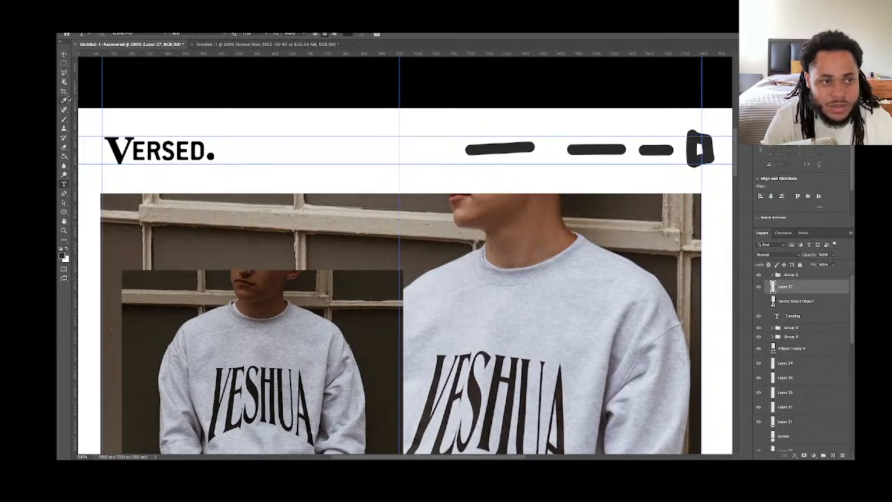
left_click(63, 62)
left_click_drag(448, 118, 718, 174)
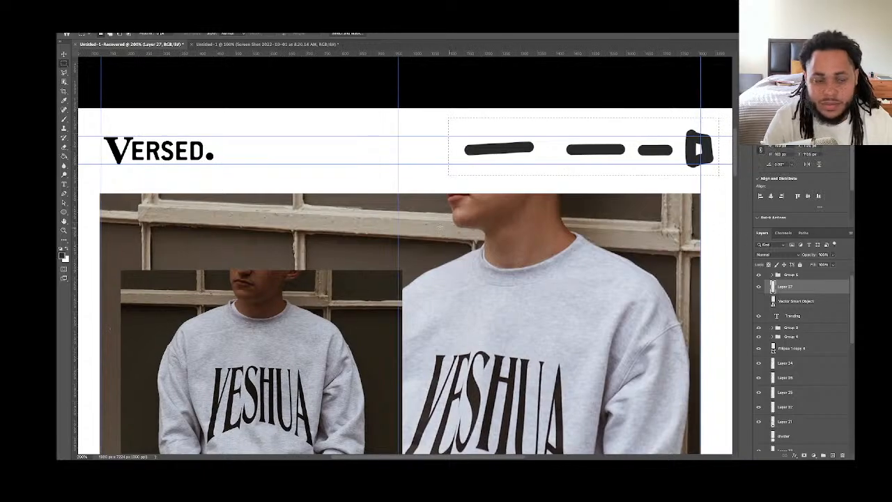
key("g")
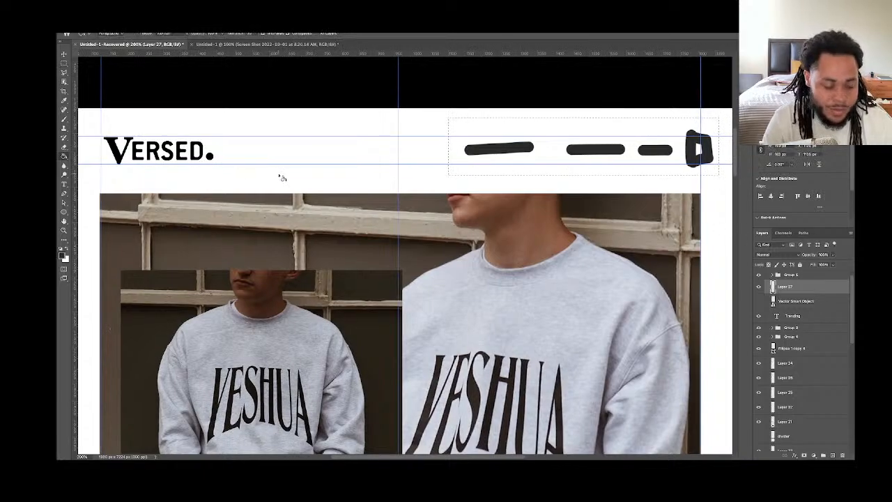
left_click(513, 155)
key("ctrl+d")
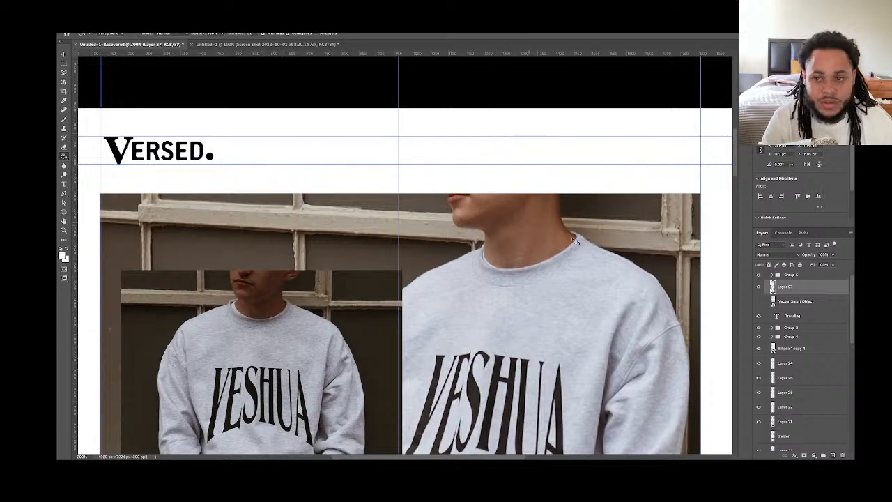
left_click(833, 455)
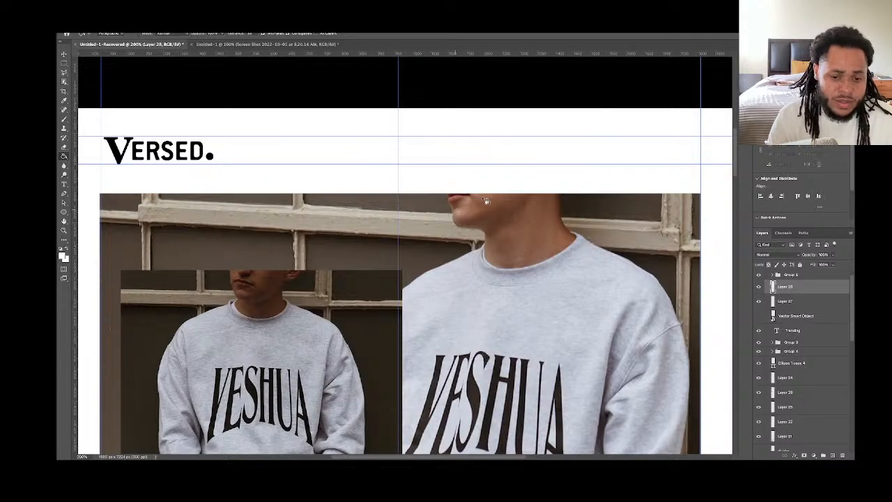
Switch to Chrome and review the Versed Instagram profile and the versedinc.com homepage for reference
mouse_move(372, 458)
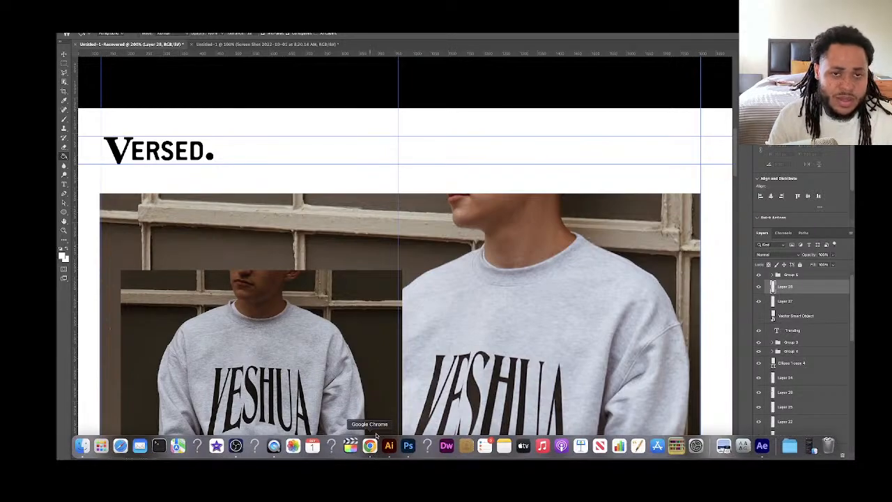
left_click(369, 446)
left_click(551, 33)
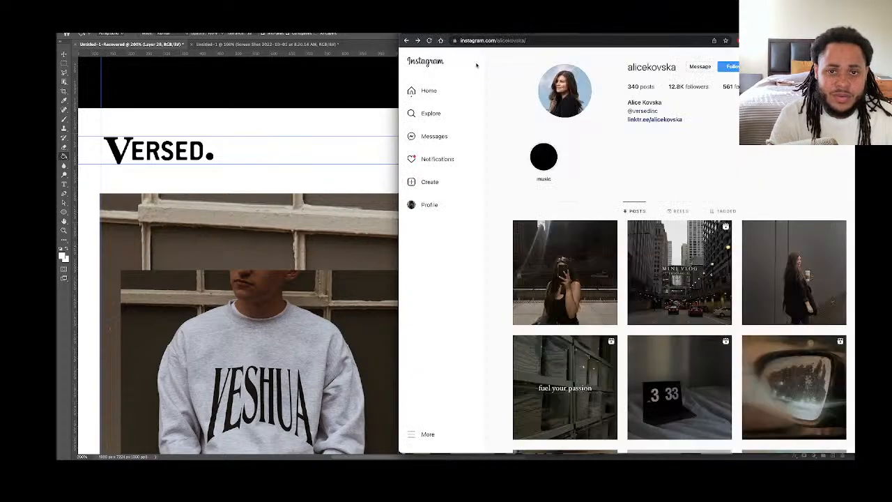
left_click(409, 41)
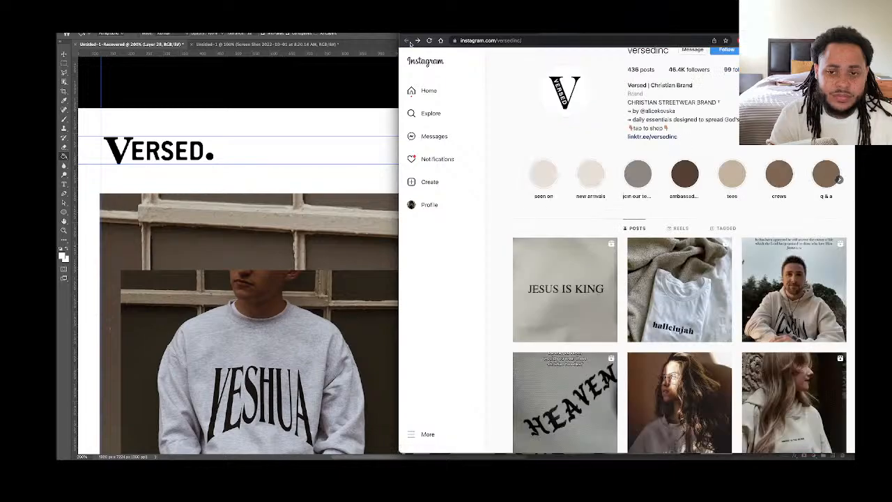
left_click_drag(627, 33, 324, 33)
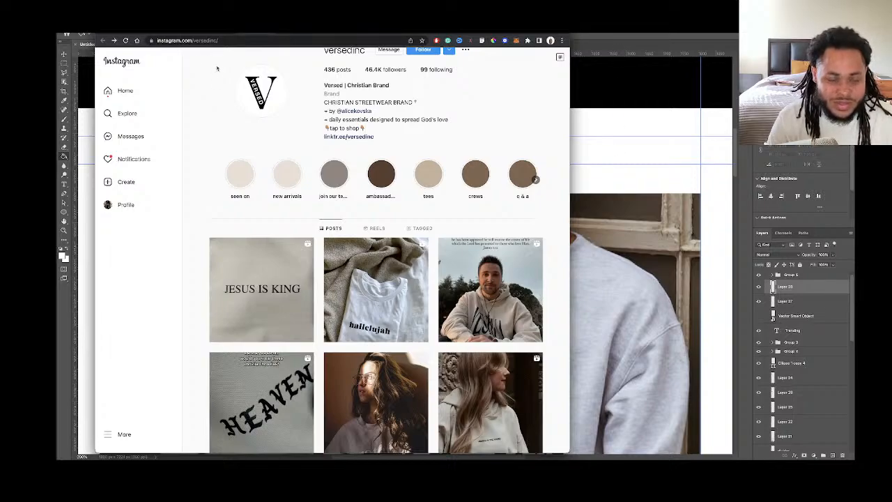
left_click(149, 33)
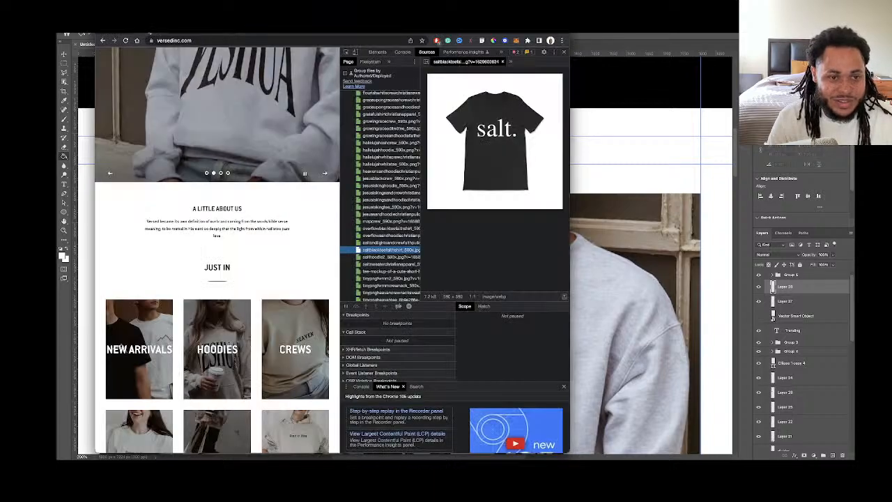
scroll(302, 159, "up", 3)
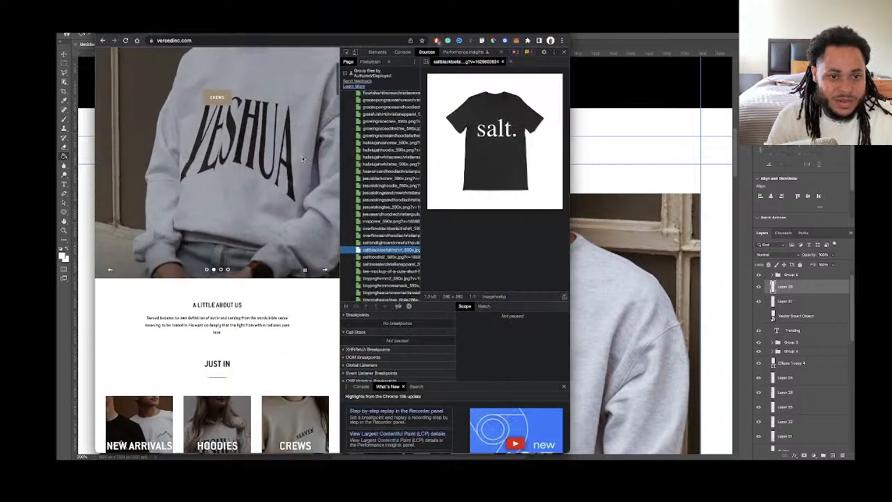
scroll(302, 156, "up", 4)
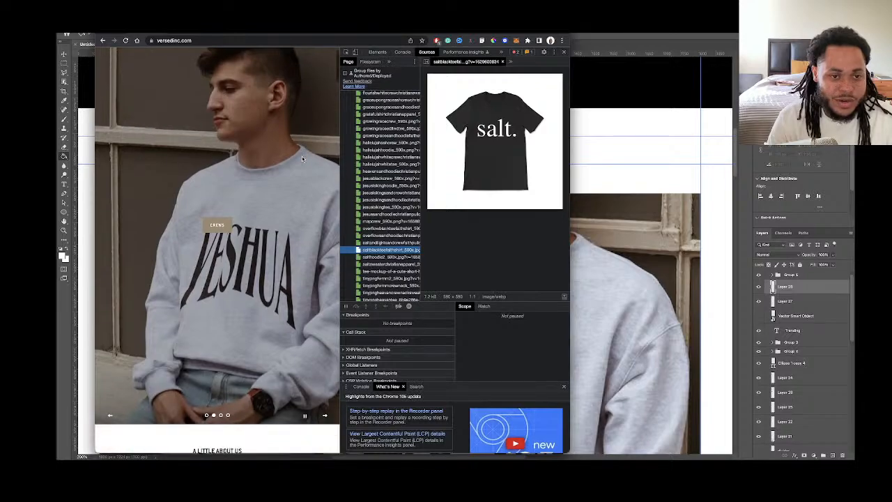
key("super+Tab")
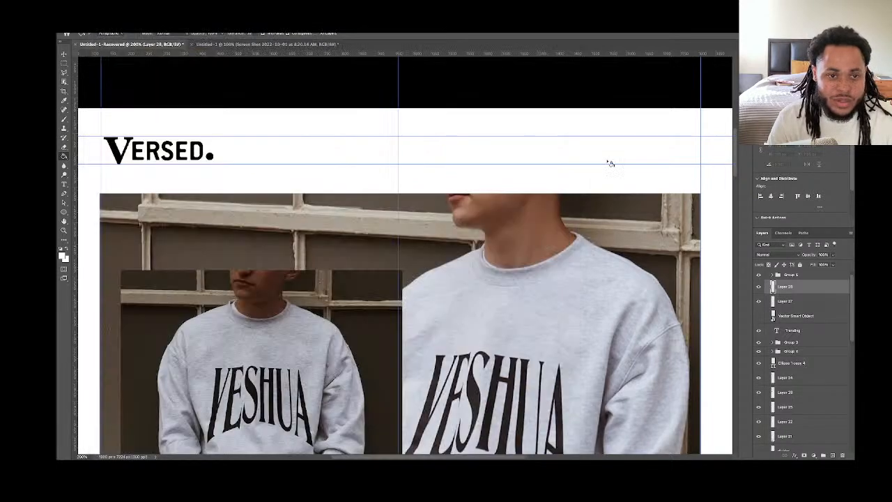
Add the text NIKE in black (#000000) between the header's VERSED logo and the hero image
key("t")
left_click(292, 183)
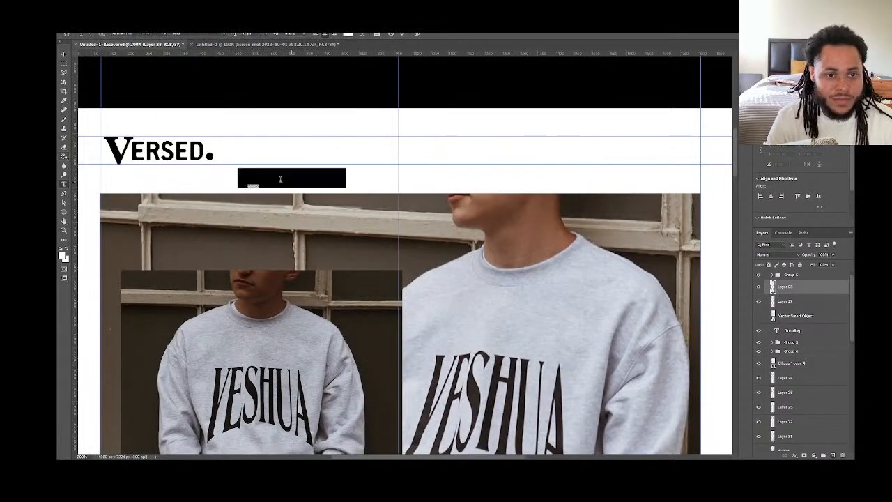
left_click(348, 33)
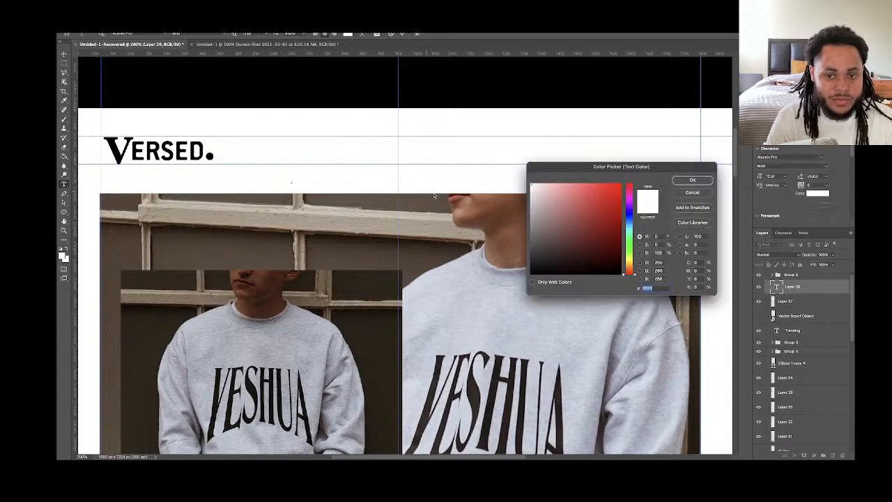
left_click_drag(544, 268, 524, 273)
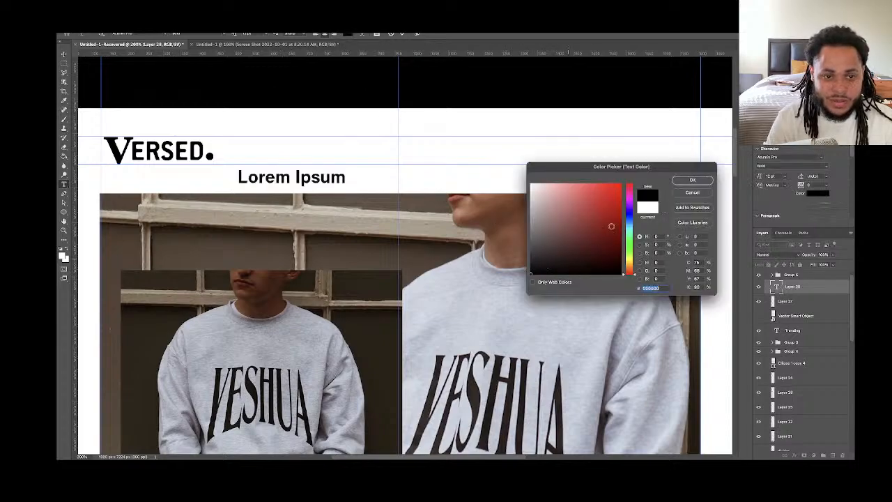
left_click(691, 180)
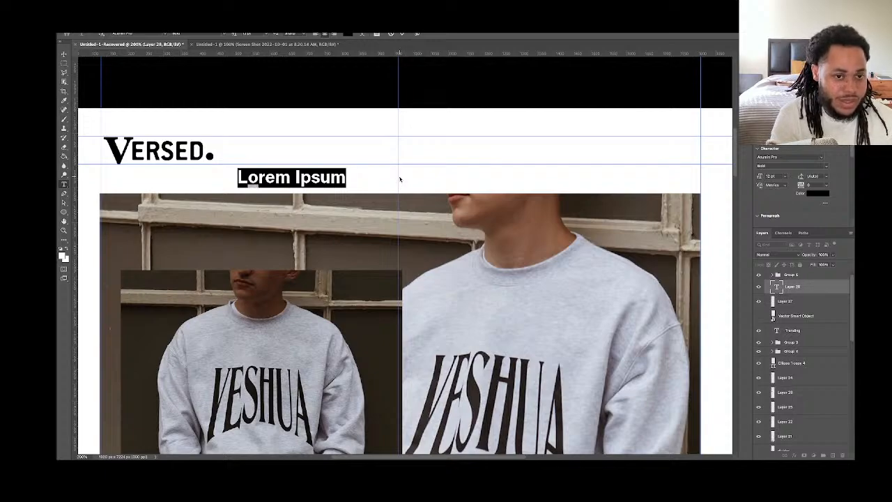
type("NIKE")
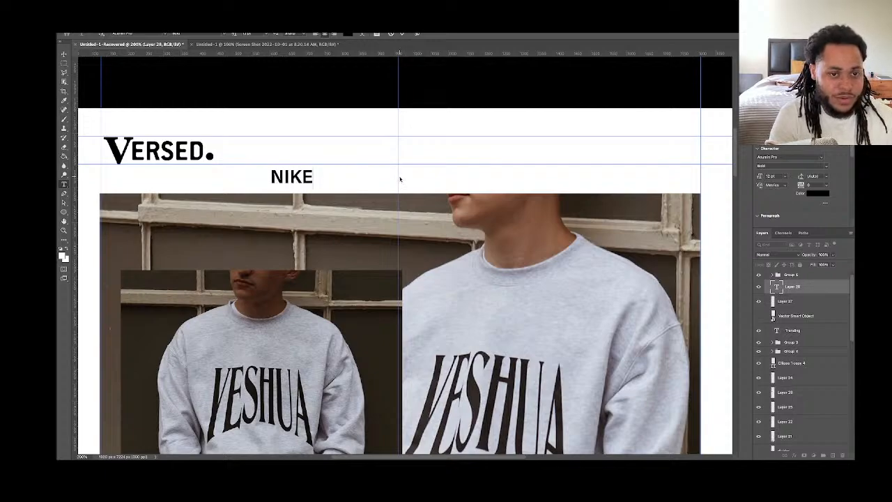
left_click(65, 55)
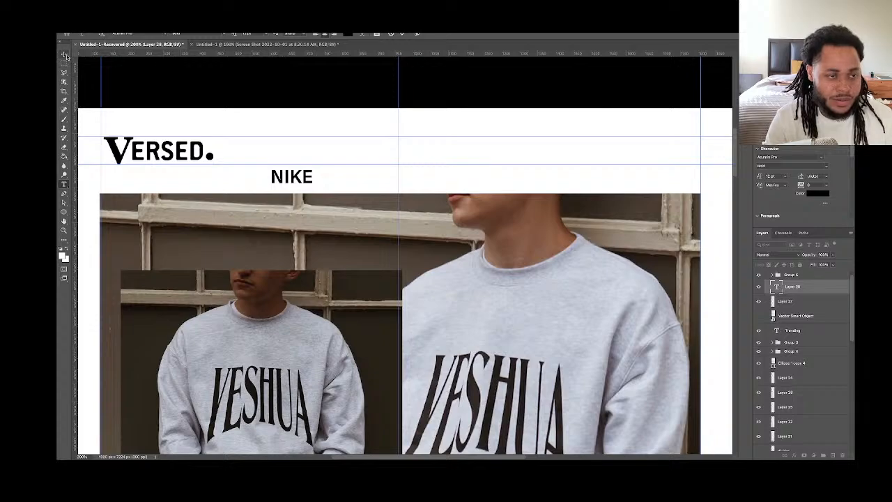
Set the NIKE text's font to Futura in the Medium Italic style
key("t")
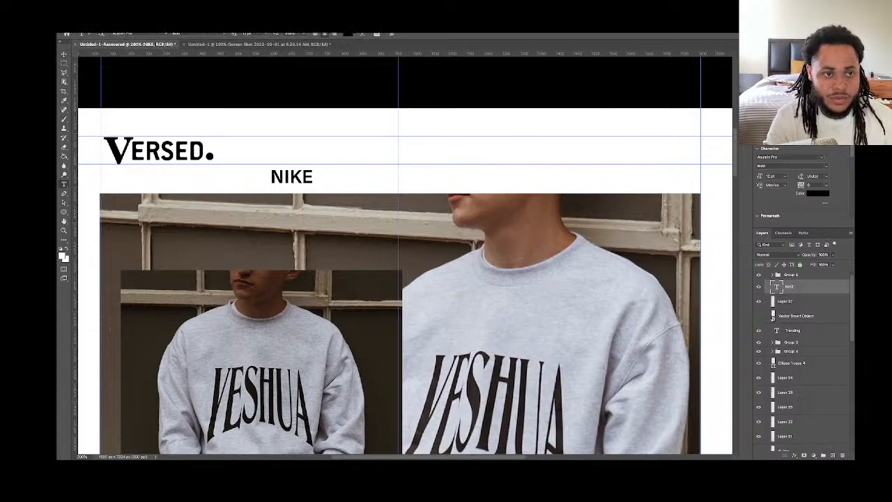
left_click(164, 35)
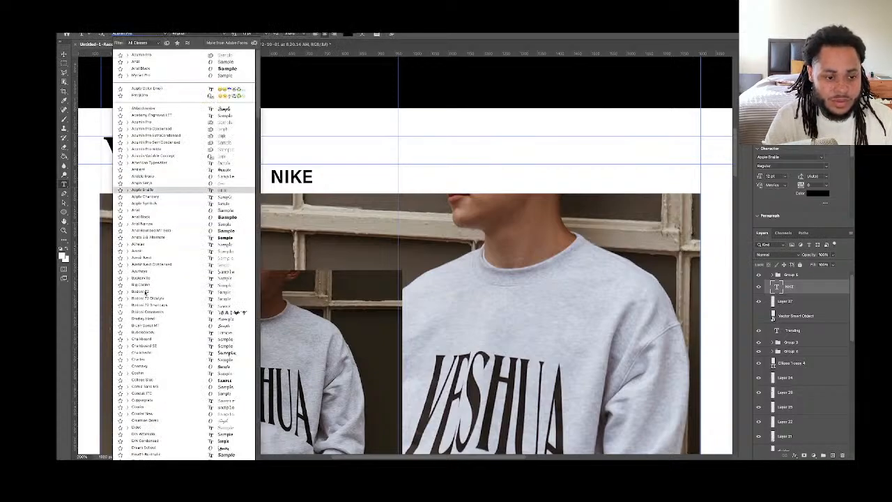
scroll(144, 291, "down", 8)
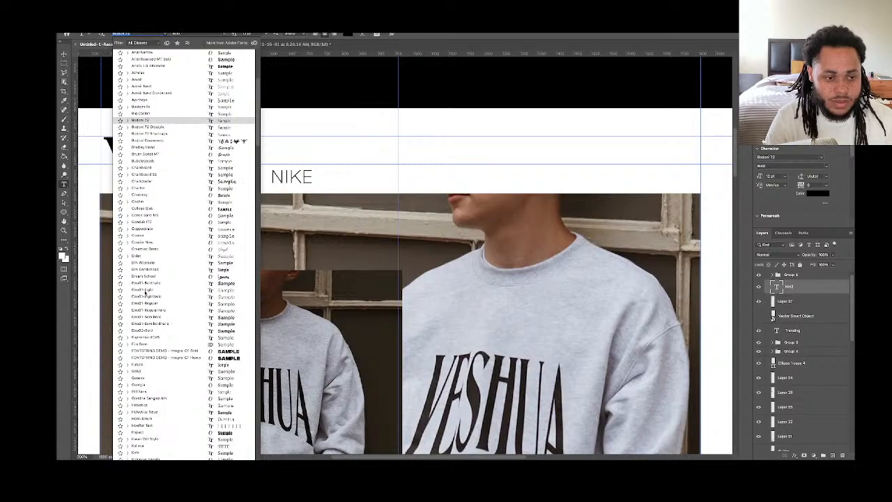
left_click(147, 364)
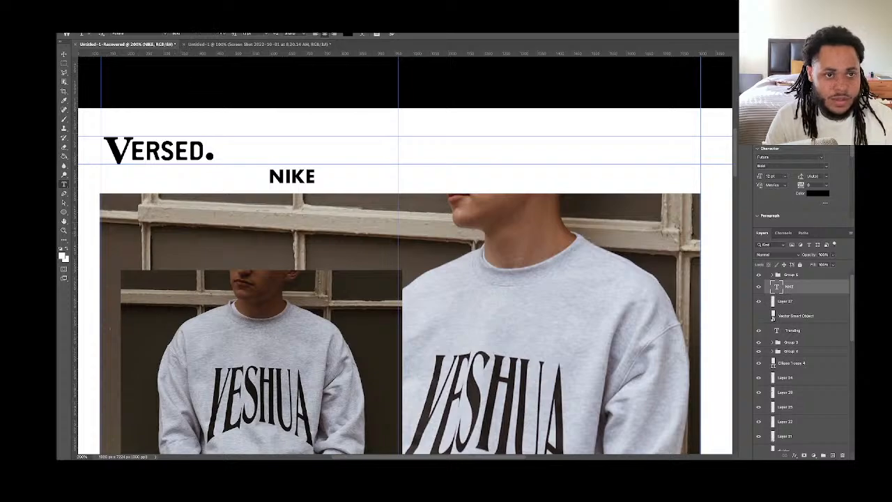
left_click(224, 34)
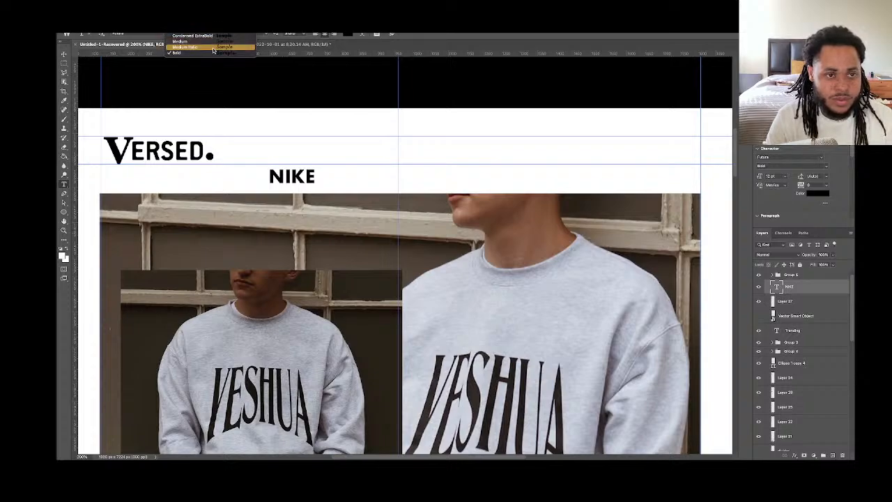
left_click(213, 49)
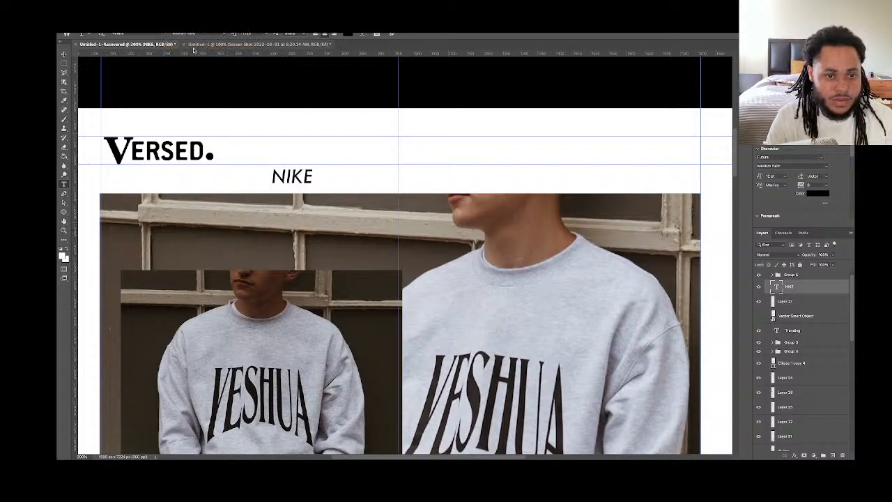
left_click(64, 54)
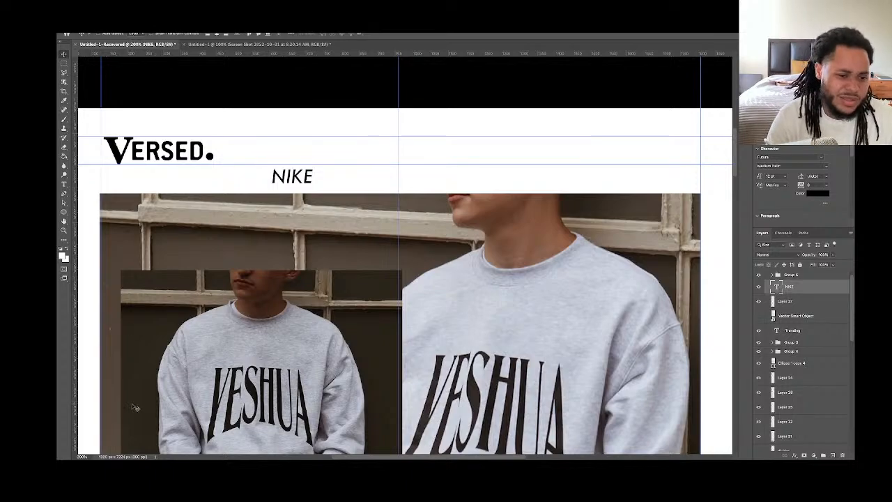
Switch to Chrome and search the web for "what luxury companies uses futura"
mouse_move(162, 453)
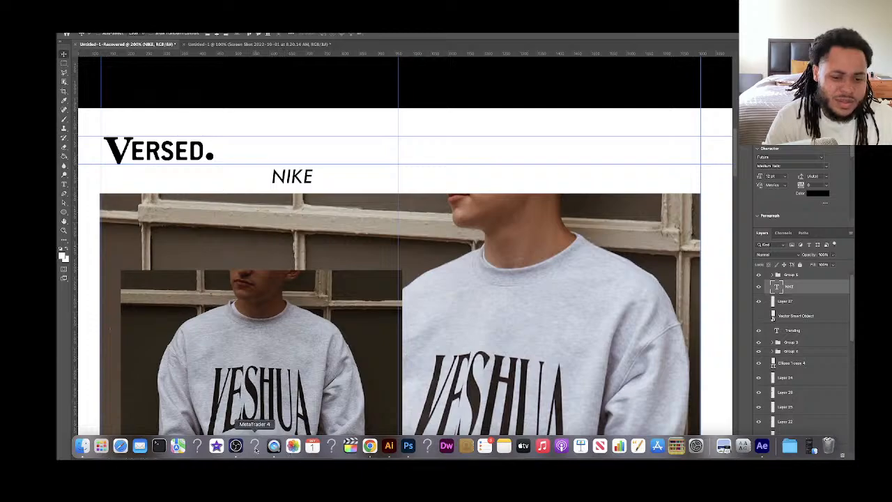
left_click(369, 446)
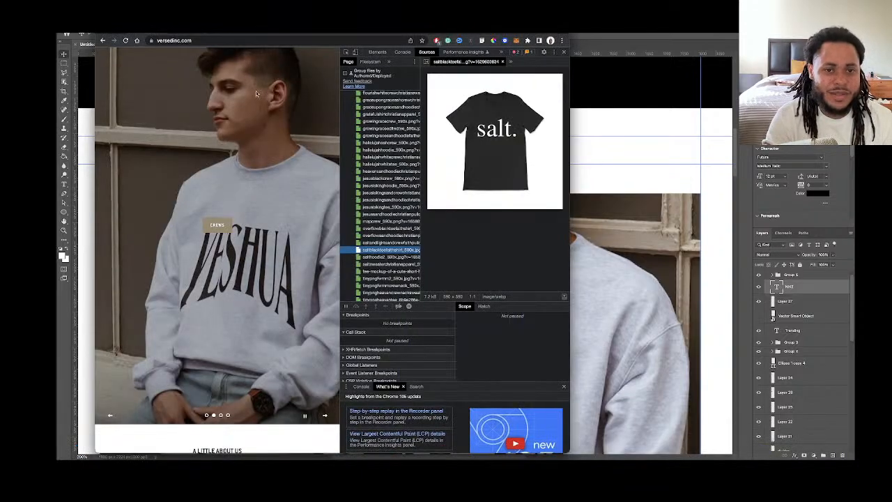
left_click(187, 31)
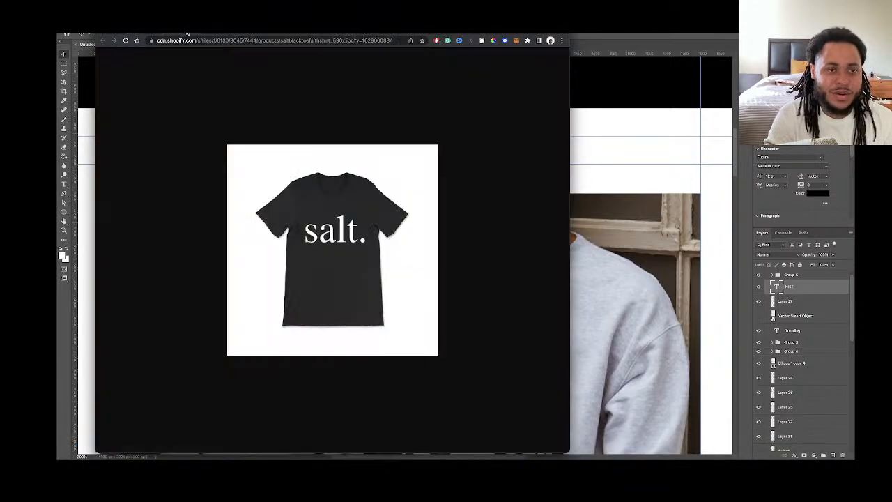
left_click(199, 41)
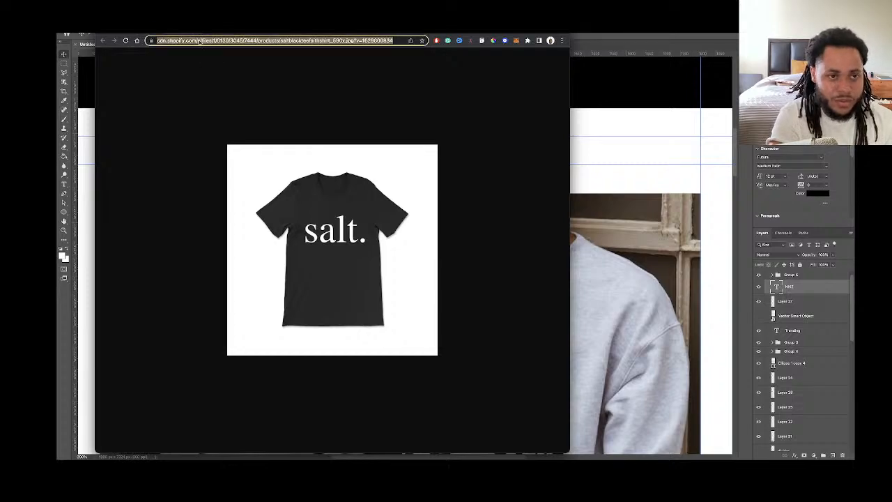
type("what fonts us")
key("BackSpace")
key("BackSpace")
key("BackSpace")
key("BackSpace")
key("BackSpace")
key("BackSpace")
key("BackSpace")
key("BackSpace")
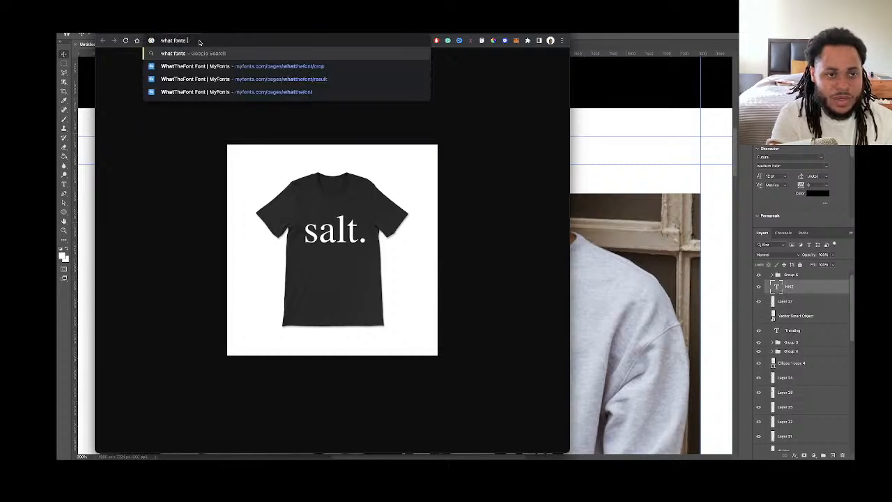
type("luxu")
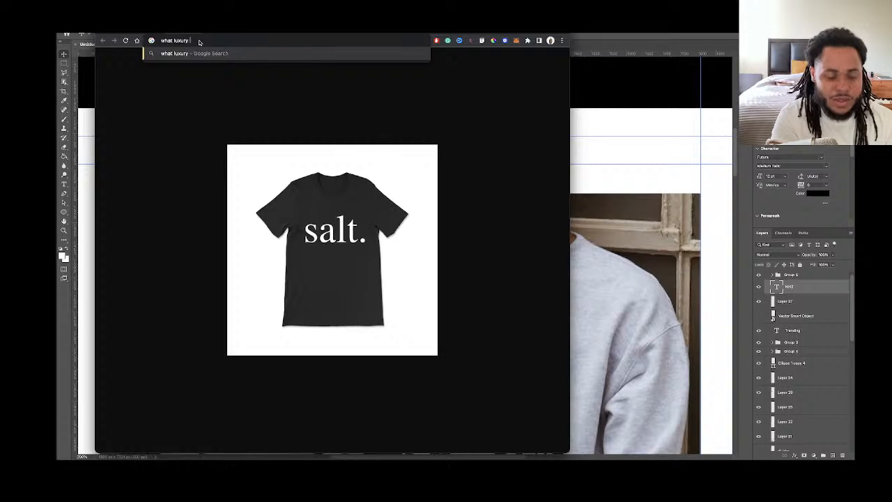
type("ry companies")
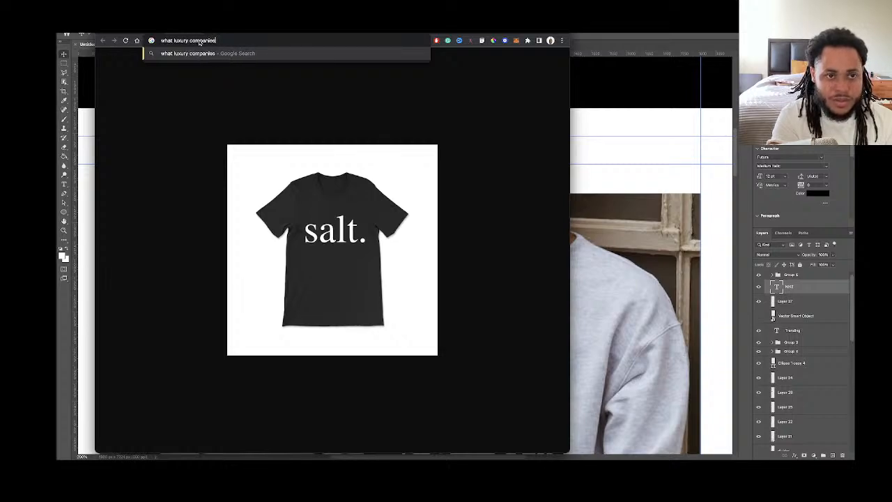
type(" uses futura")
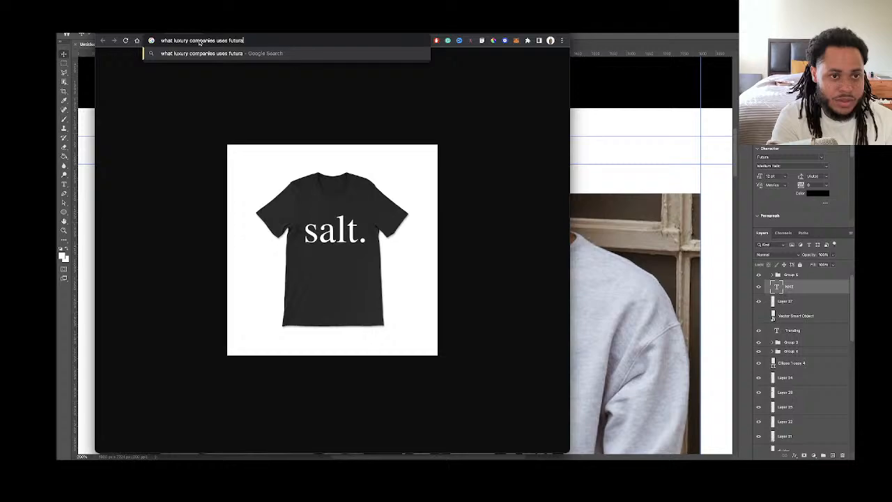
key("Return")
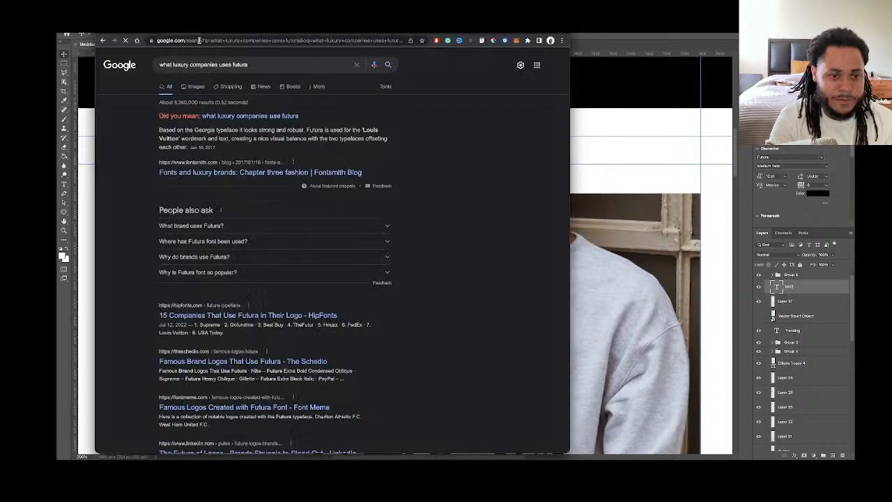
Expand the "What brand uses Futura?" answer and open the HipFonts article "15 Companies That Use Futura in Their Logo"
left_click(198, 226)
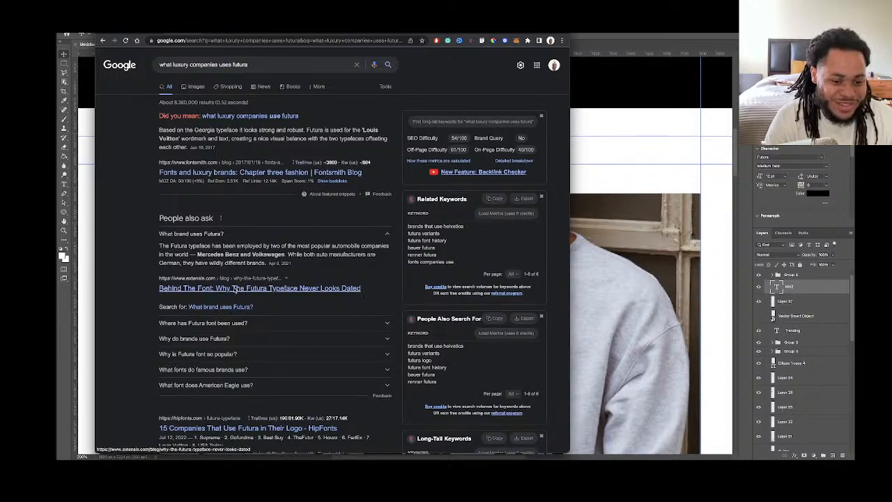
scroll(230, 328, "down", 1)
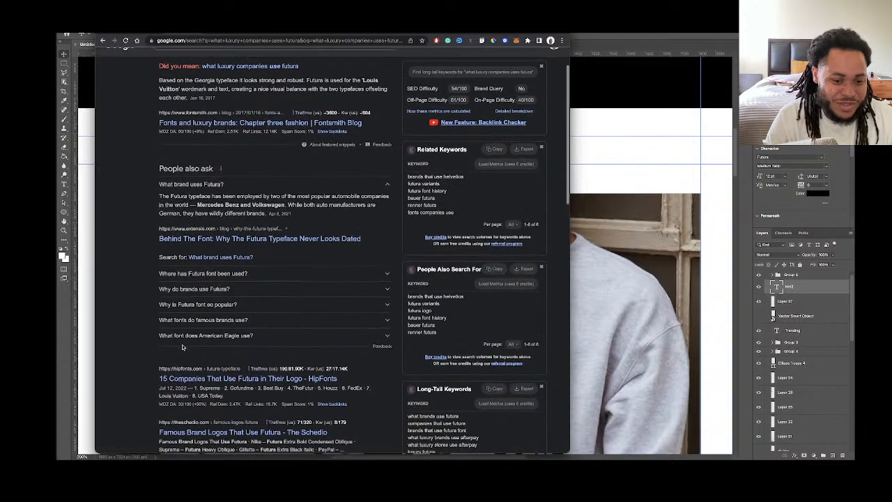
left_click(258, 377)
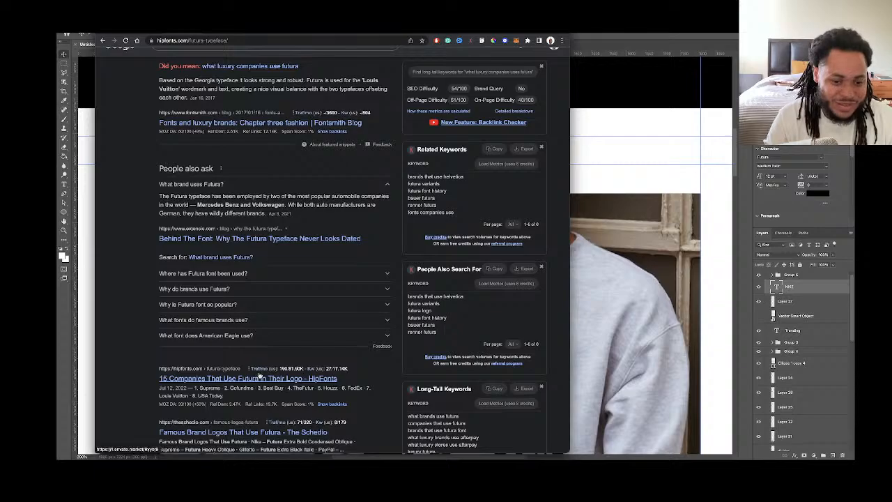
Look through the HipFonts article's brand logos to see how companies such as Louis Vuitton, Dolce Gabbana and Nike use Futura
scroll(227, 317, "down", 5)
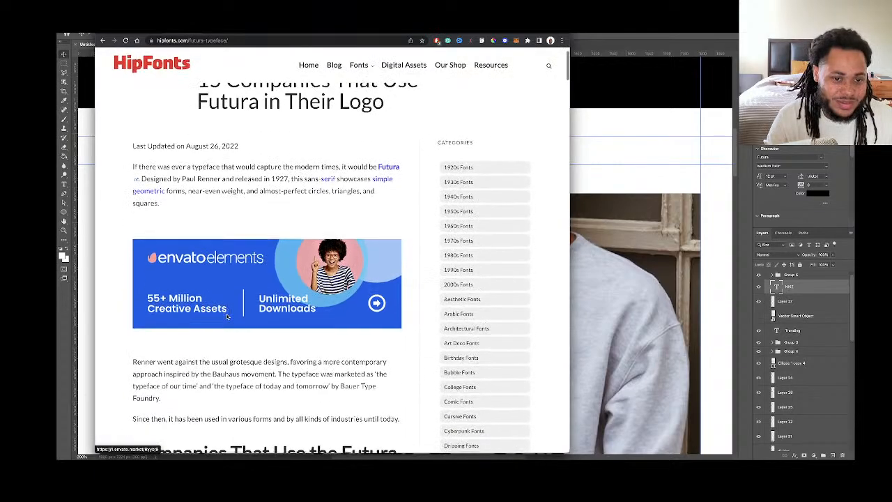
scroll(227, 317, "down", 6)
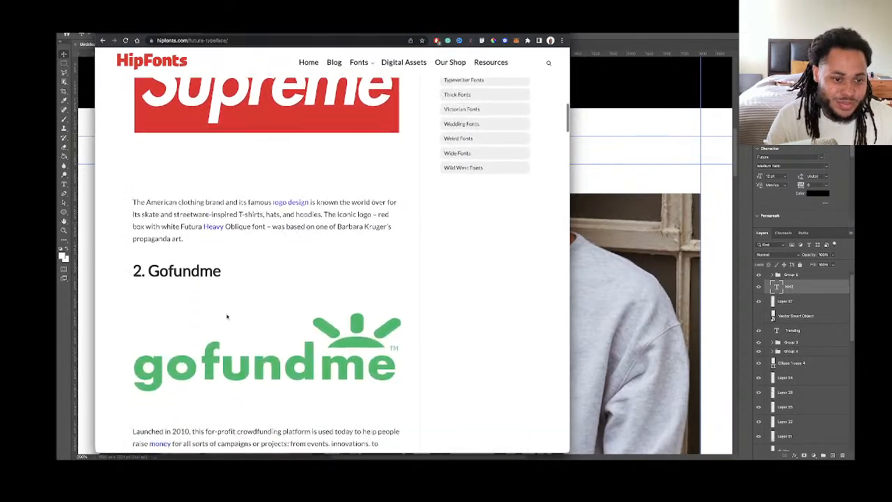
scroll(227, 317, "down", 1)
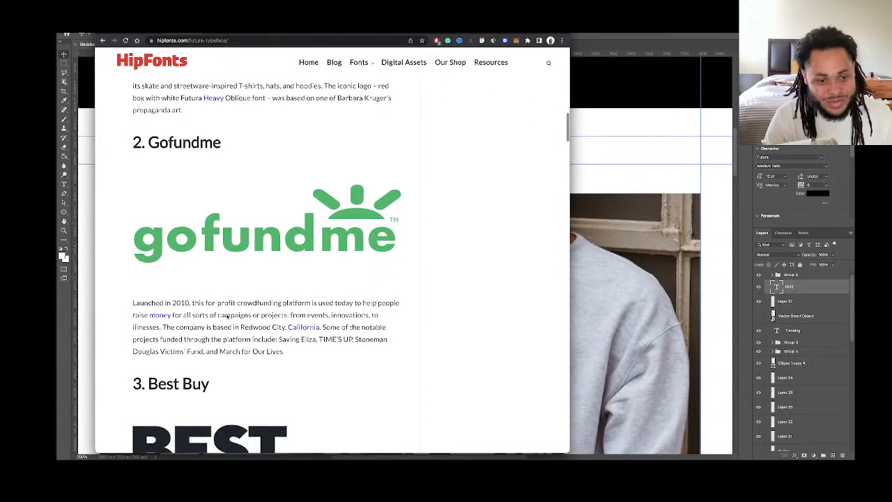
scroll(227, 317, "down", 3)
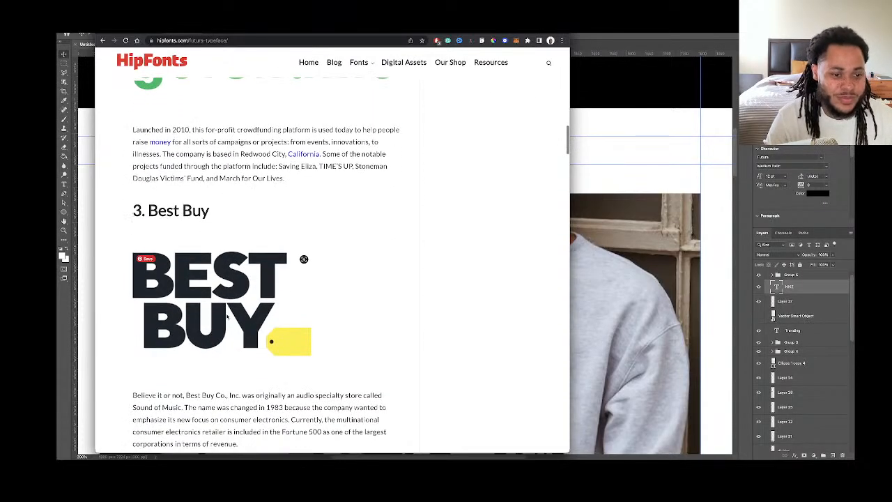
scroll(227, 317, "down", 4)
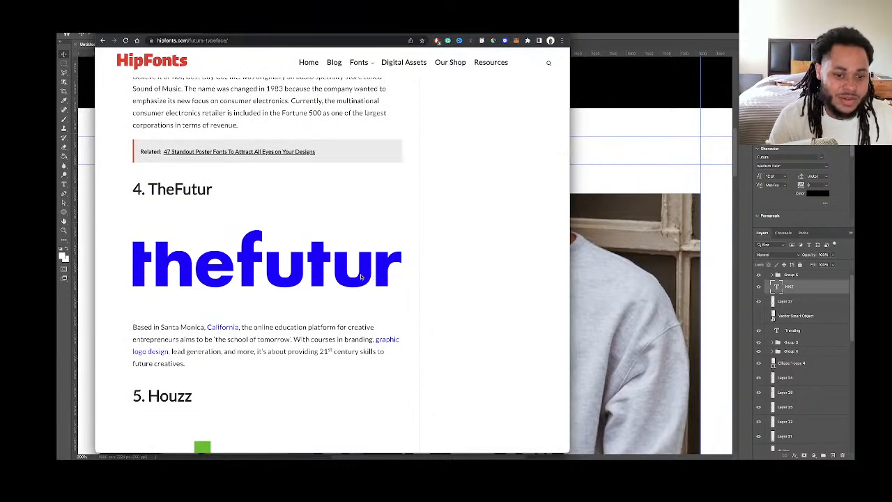
scroll(451, 269, "down", 2)
scroll(452, 267, "up", 1)
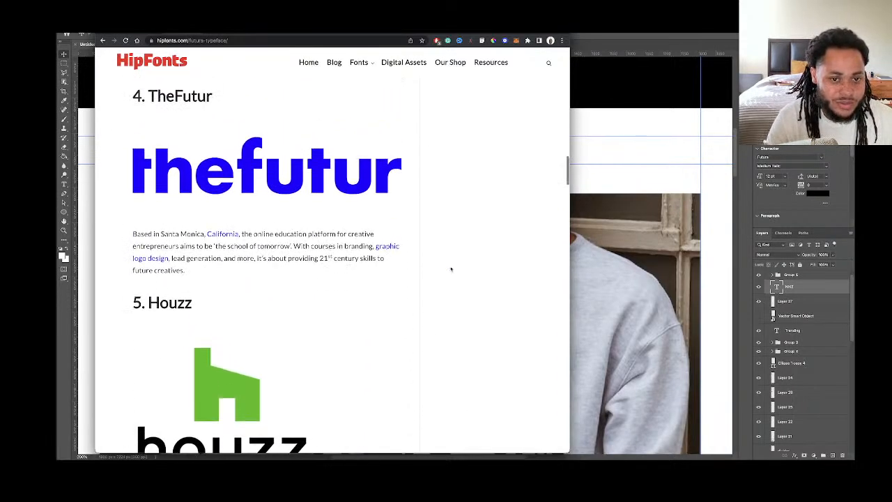
scroll(435, 204, "down", 2)
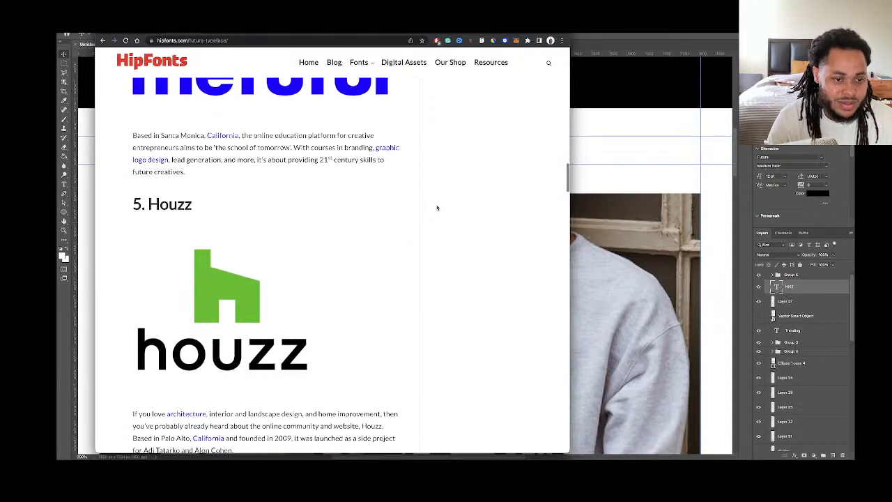
scroll(436, 206, "down", 2)
scroll(437, 207, "down", 3)
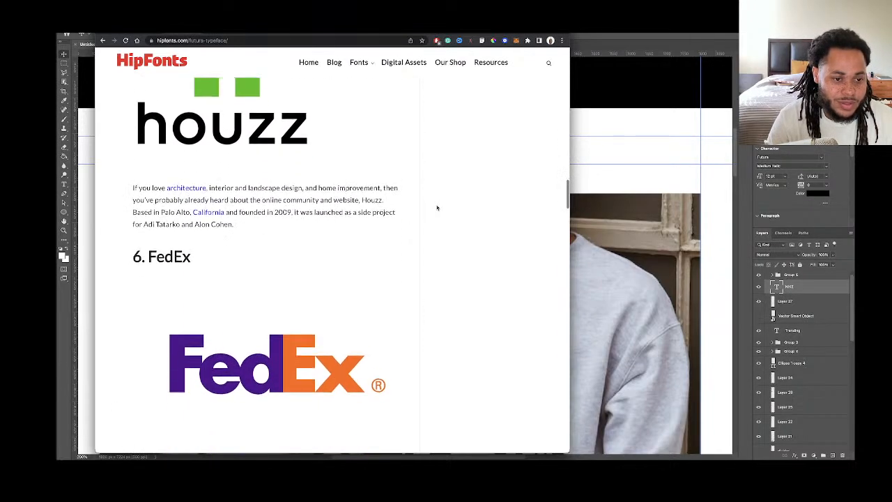
scroll(437, 208, "down", 6)
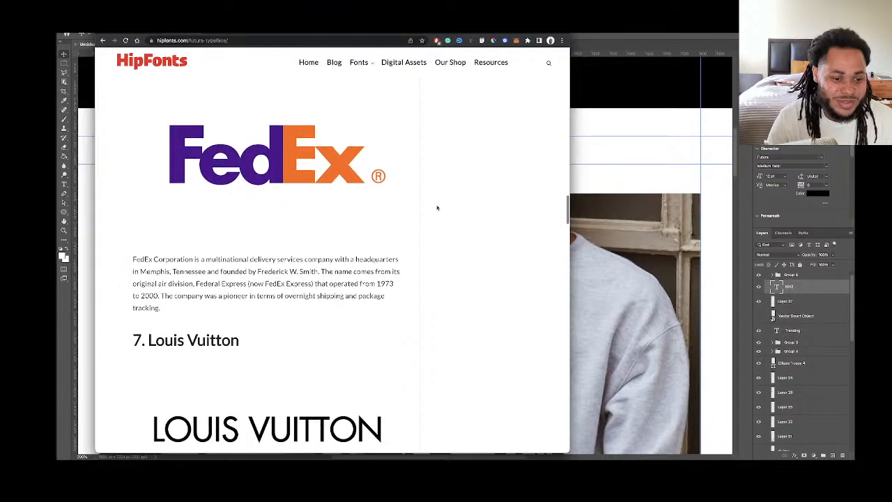
scroll(437, 208, "down", 1)
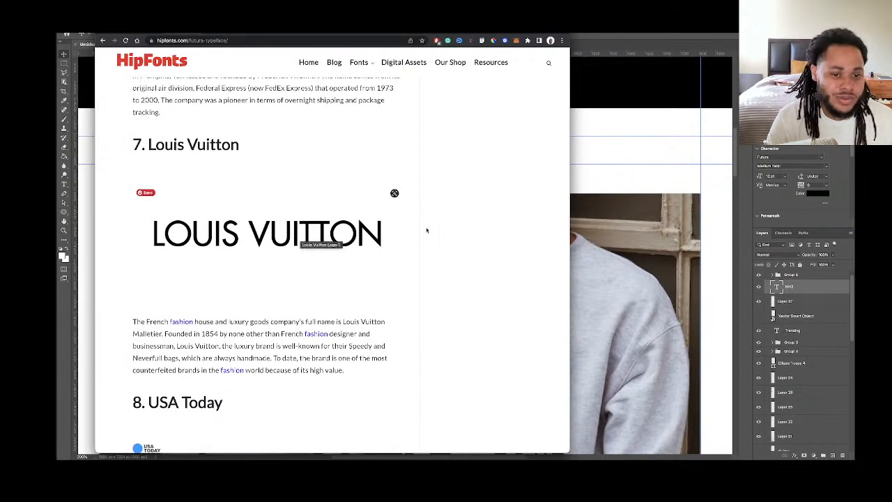
scroll(450, 235, "down", 5)
scroll(450, 235, "down", 8)
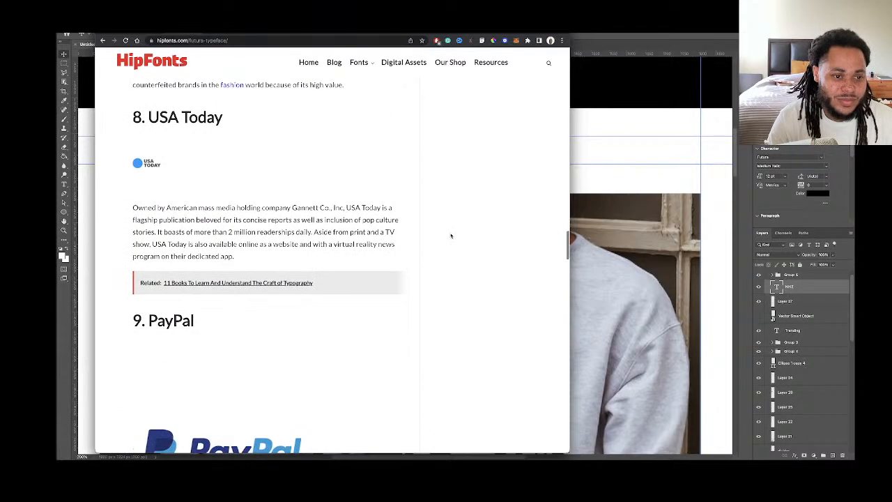
scroll(450, 234, "down", 10)
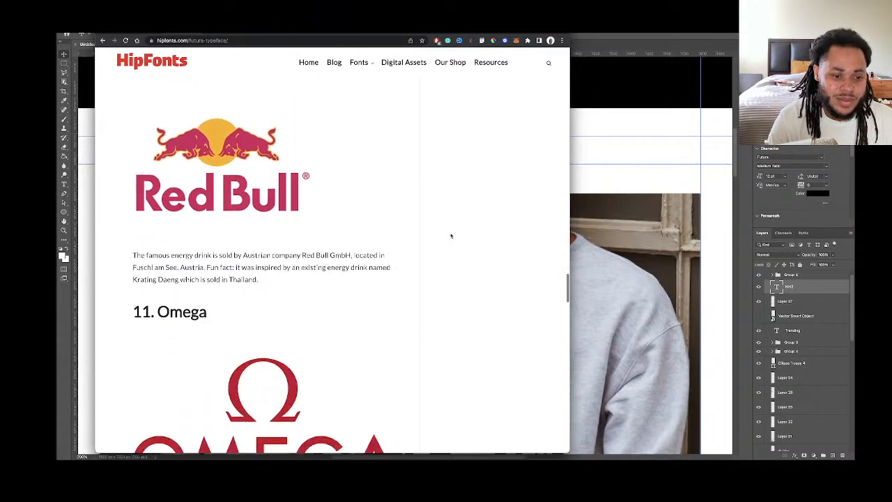
scroll(450, 235, "up", 2)
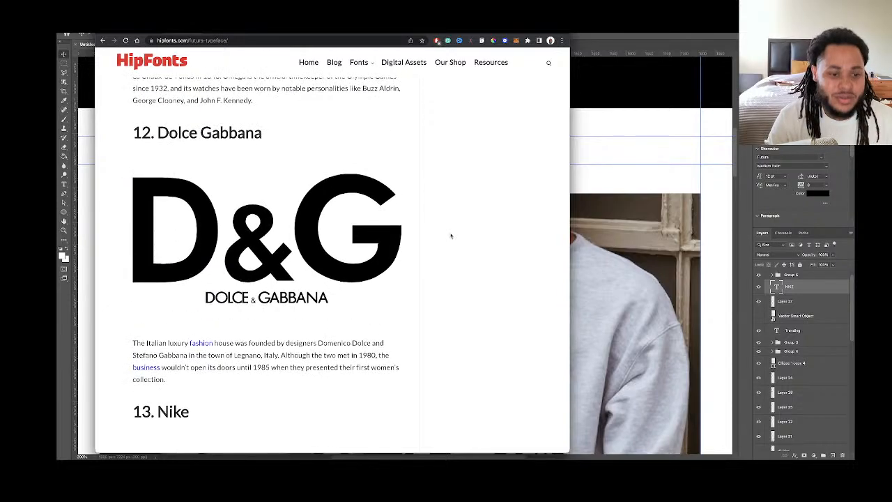
scroll(450, 235, "down", 5)
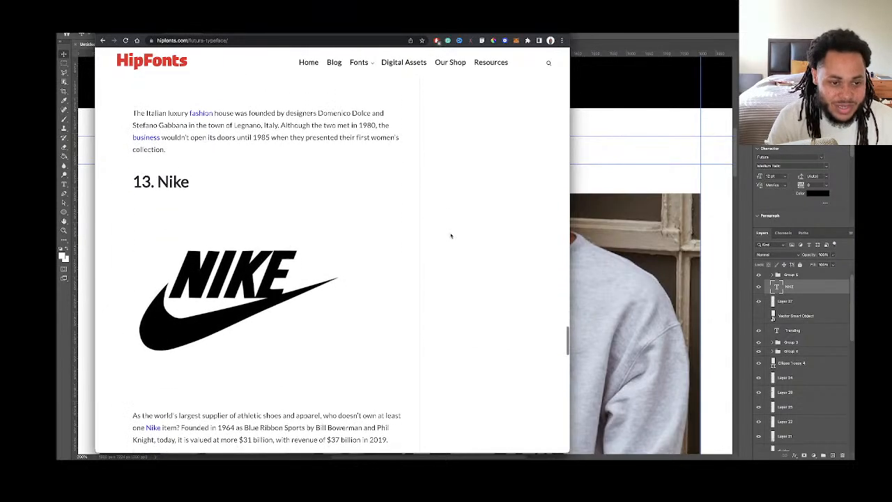
scroll(450, 235, "down", 5)
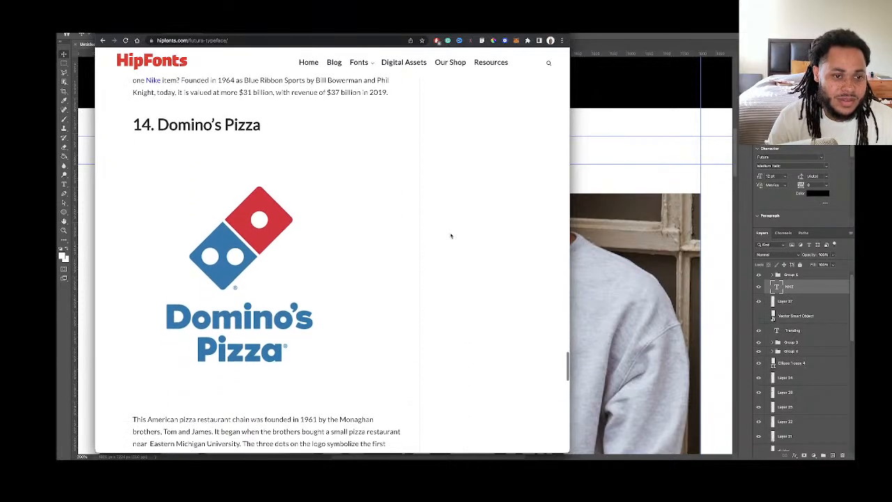
scroll(451, 236, "down", 8)
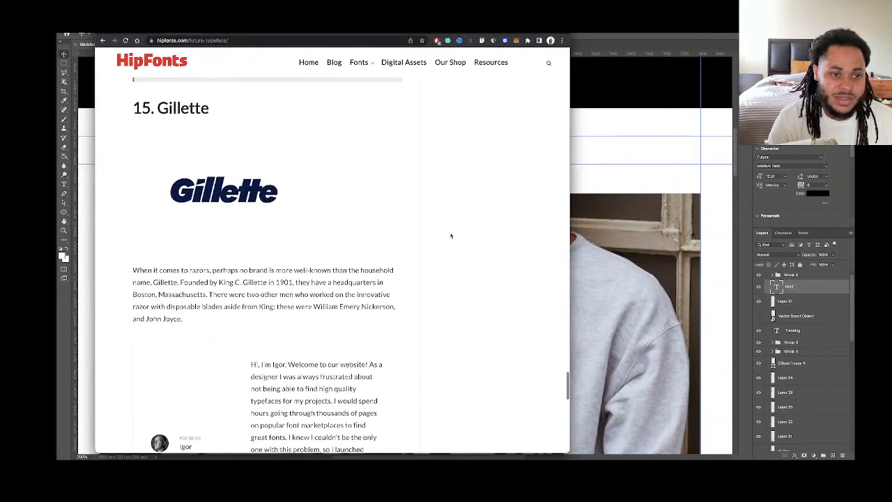
scroll(451, 236, "down", 3)
scroll(450, 236, "up", 14)
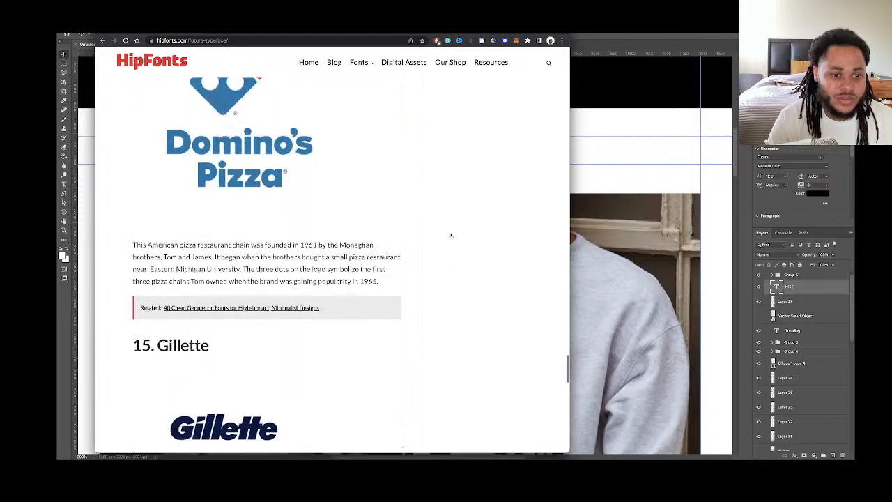
scroll(450, 236, "up", 20)
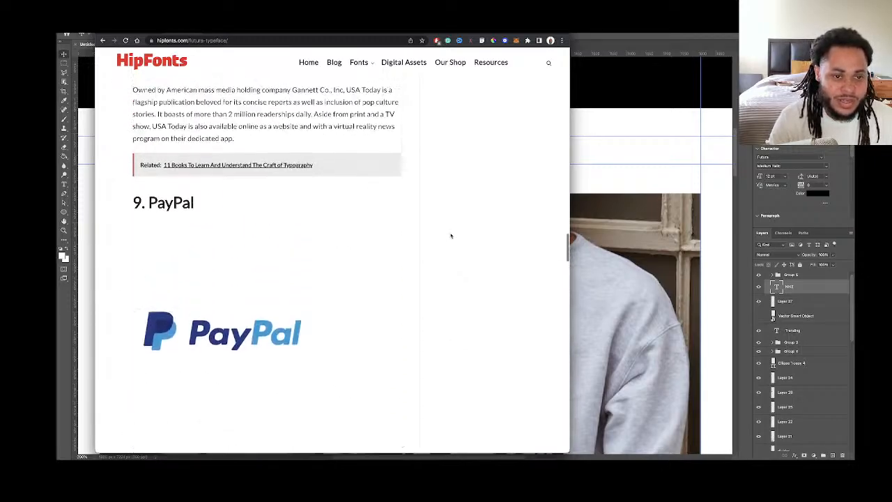
scroll(453, 237, "up", 3)
Switch back to Photoshop and set the NIKE text's font to Acumin Pro in the Regular style
left_click(593, 202)
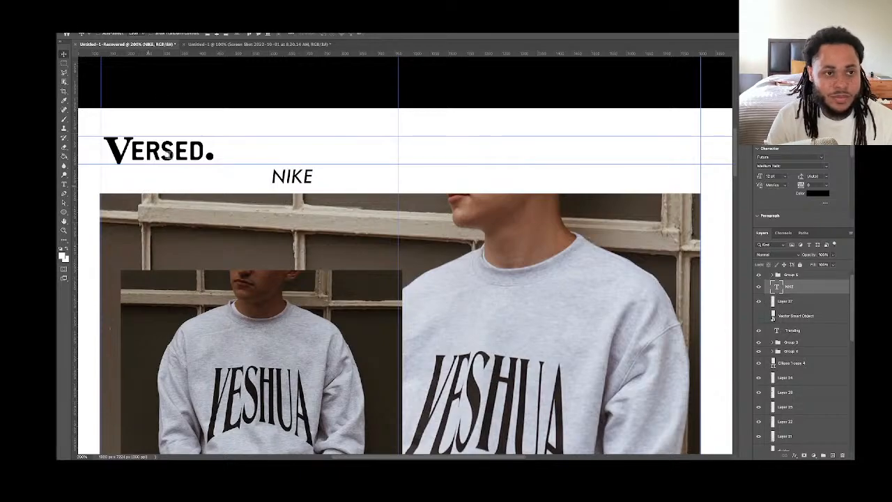
key("t")
left_click(165, 34)
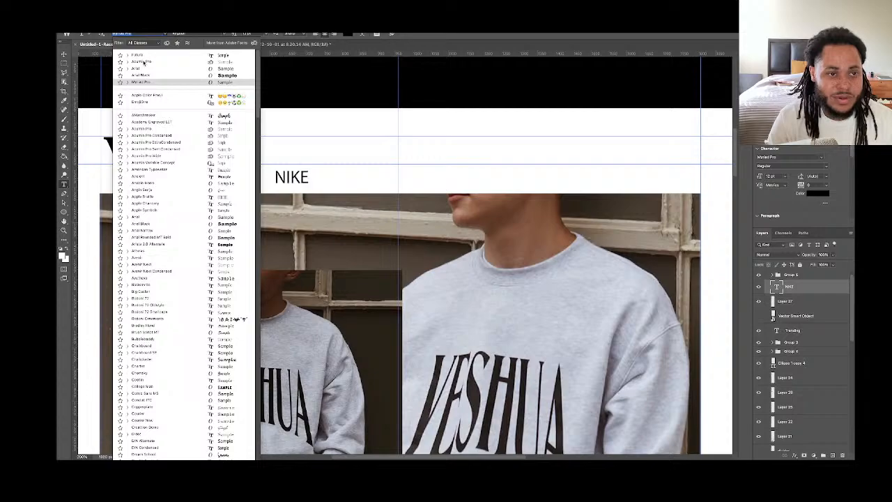
left_click(143, 61)
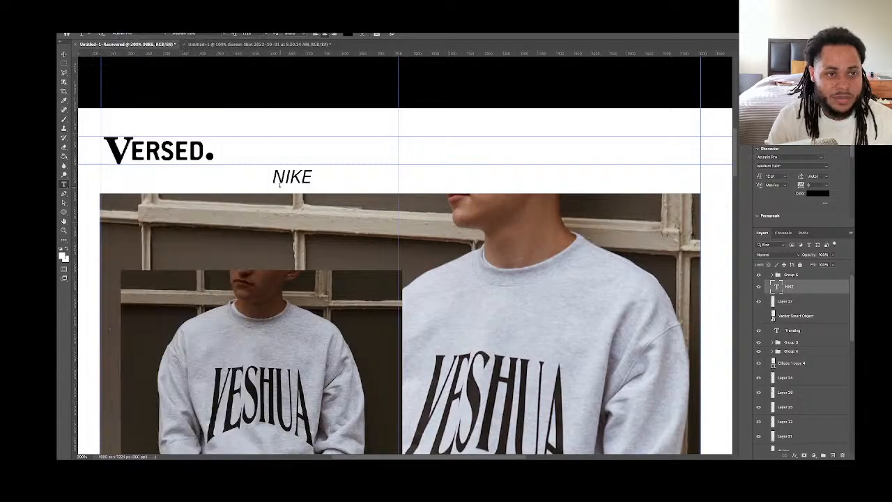
left_click(225, 34)
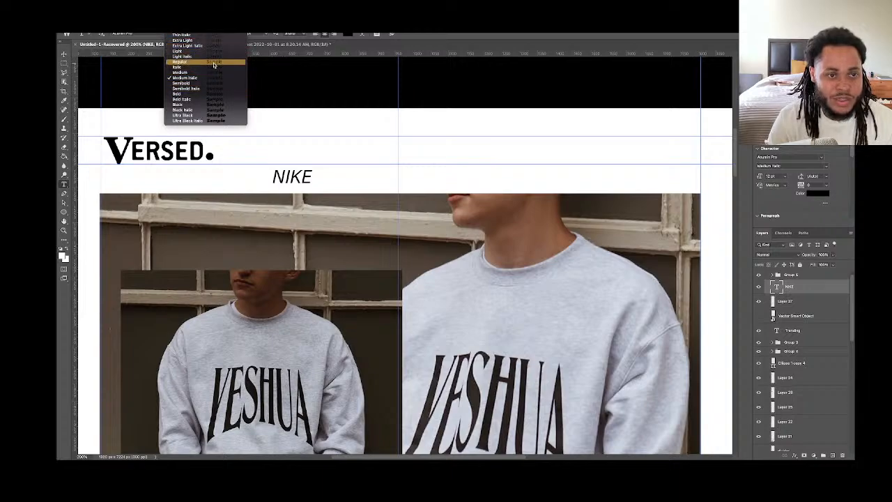
left_click(214, 62)
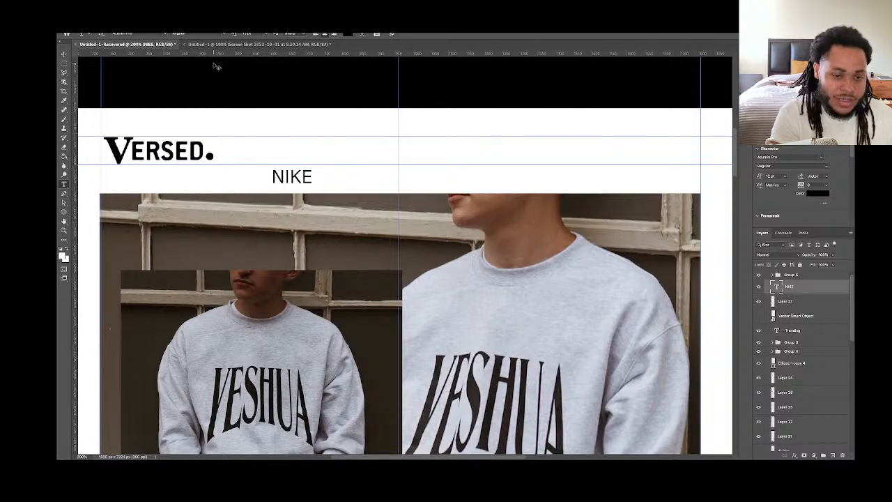
Scale the NIKE text up to about 36 pt and reposition it over the upper edge of the hero image
key("ctrl+plus")
key("ctrl+plus")
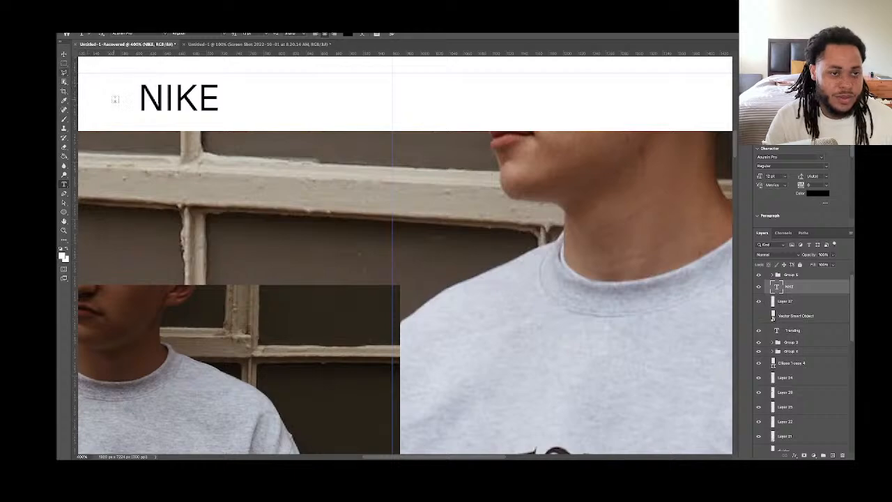
scroll(115, 100, "left", 3)
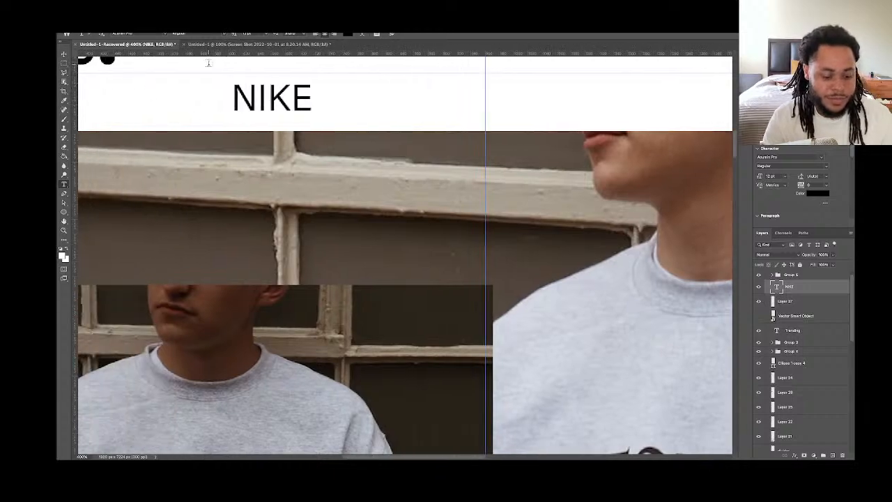
key("v")
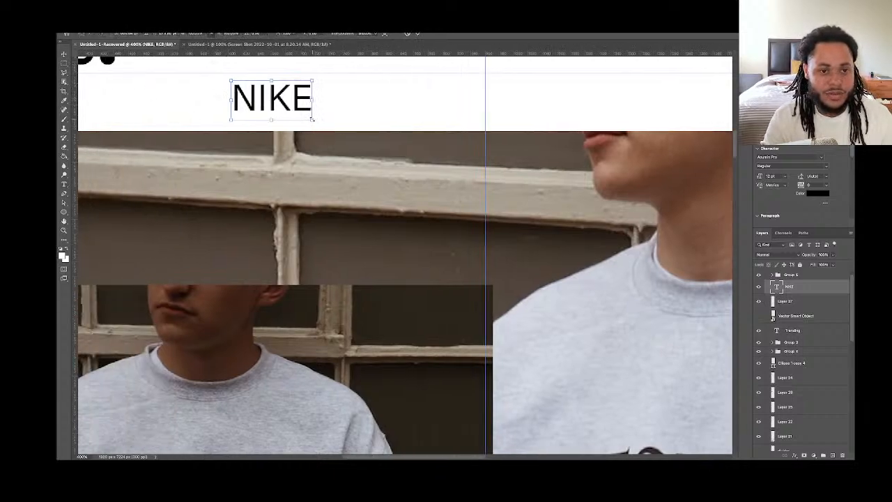
left_click_drag(312, 120, 438, 270)
left_click_drag(352, 111, 291, 88)
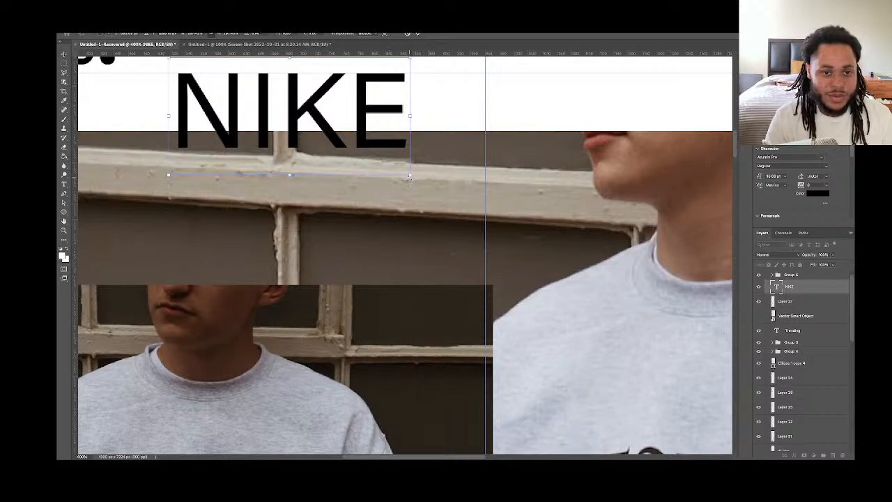
Adjust the kerning between the K and E of the NIKE text, trying 40 and settling on 20
key("t")
scroll(401, 158, "up", 1)
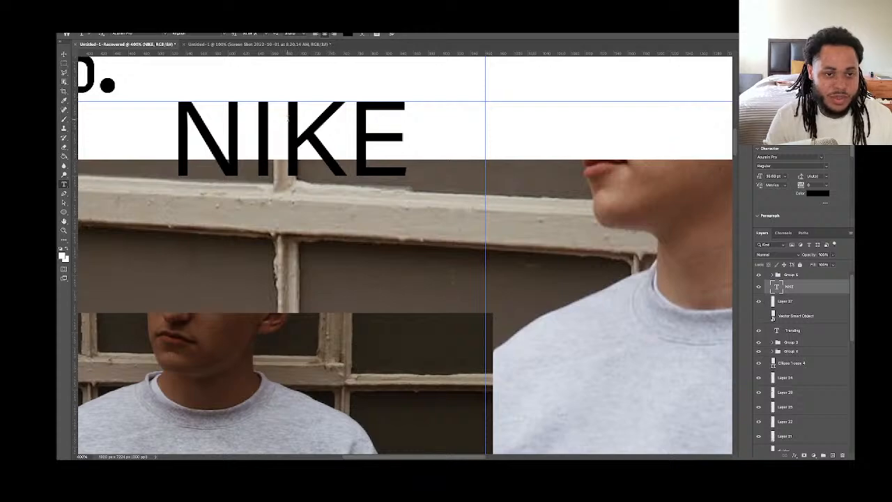
left_click(335, 118)
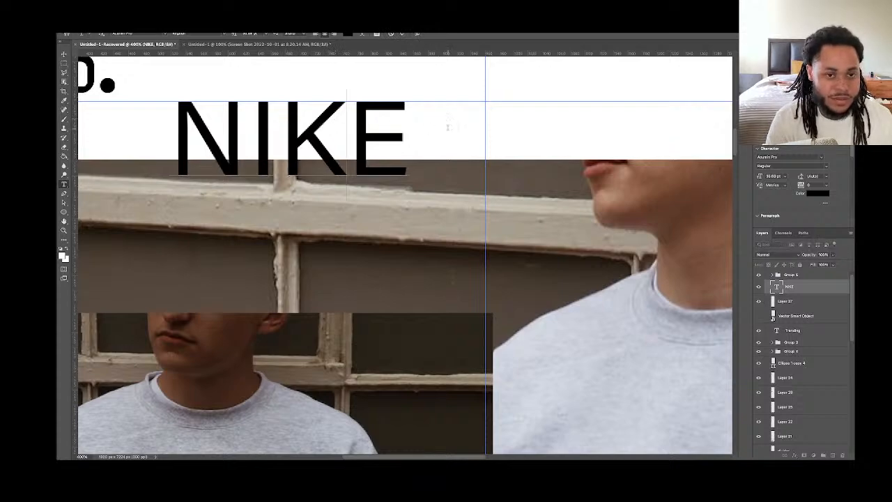
key("alt+Right")
key("alt+Right")
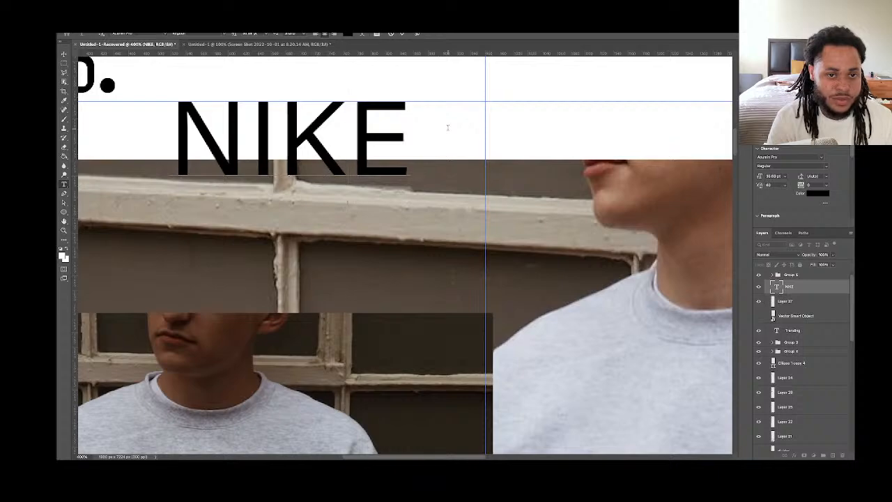
key("alt+Left")
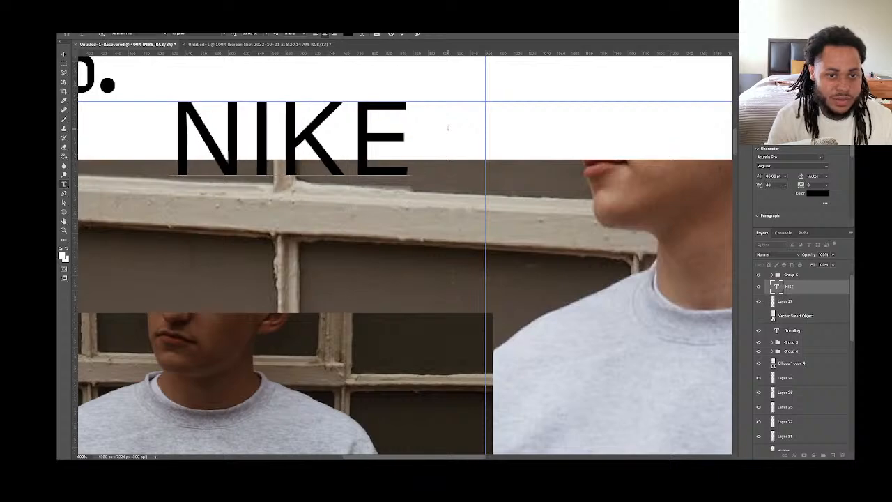
key("alt+Left")
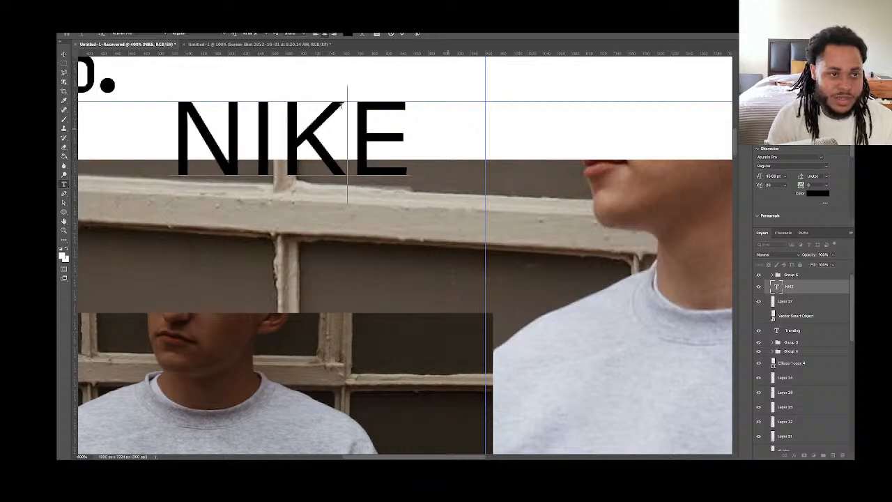
Move the NIKE text up off the hero image into the white header band
left_click(63, 54)
scroll(279, 109, "up", 1)
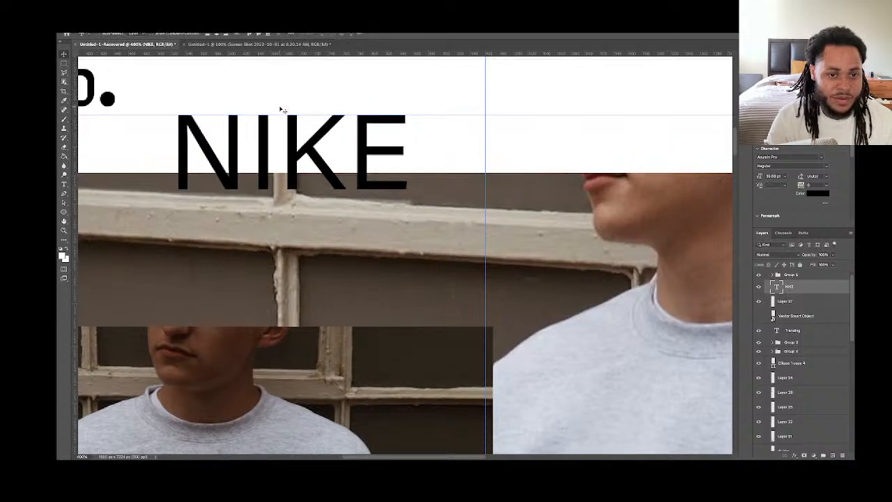
left_click_drag(295, 143, 292, 112)
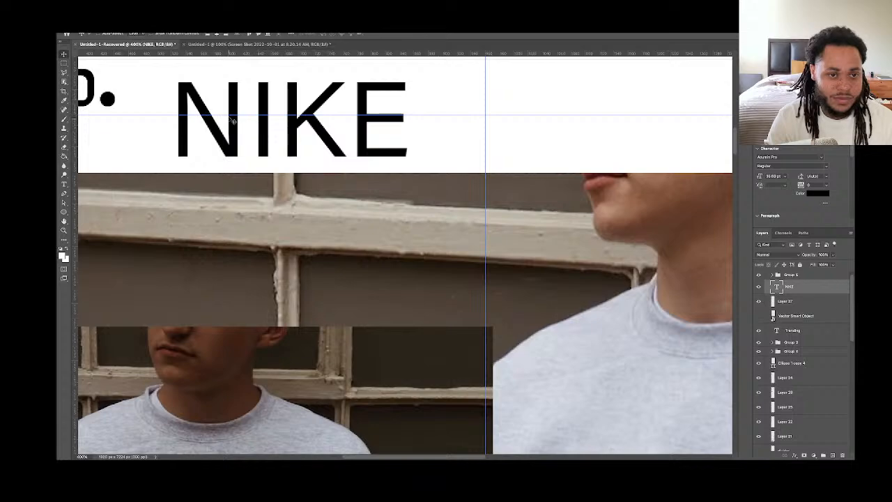
scroll(277, 116, "up", 2)
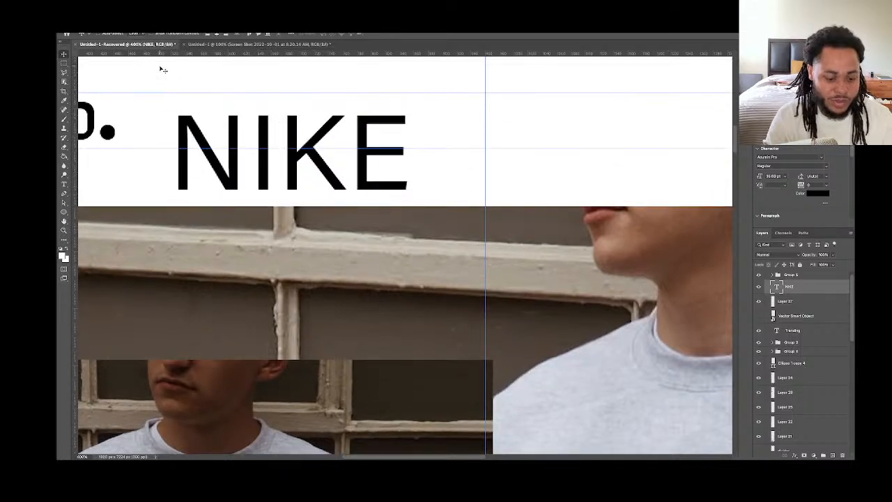
Try the Bold and Black styles of Acumin Pro on the NIKE text
key("t")
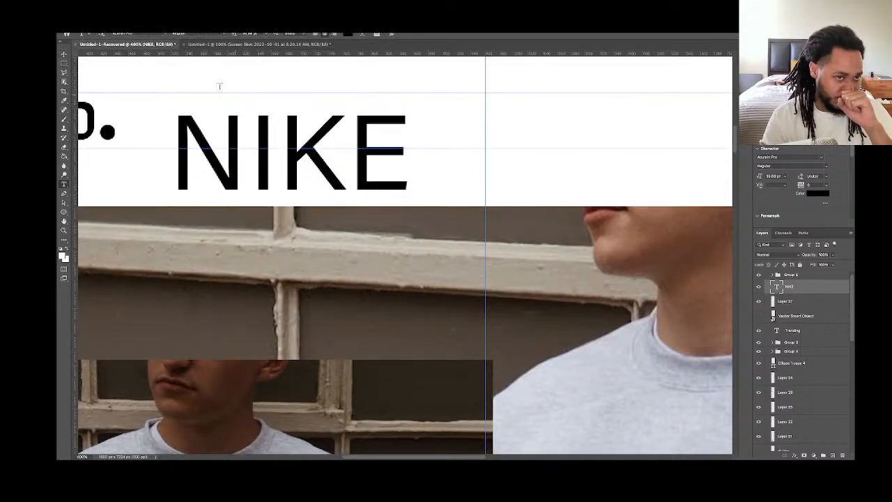
left_click(225, 34)
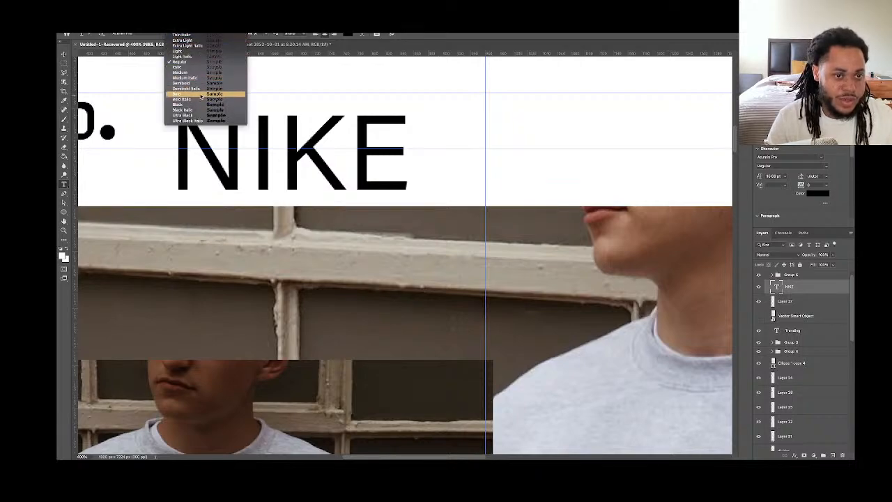
left_click(200, 94)
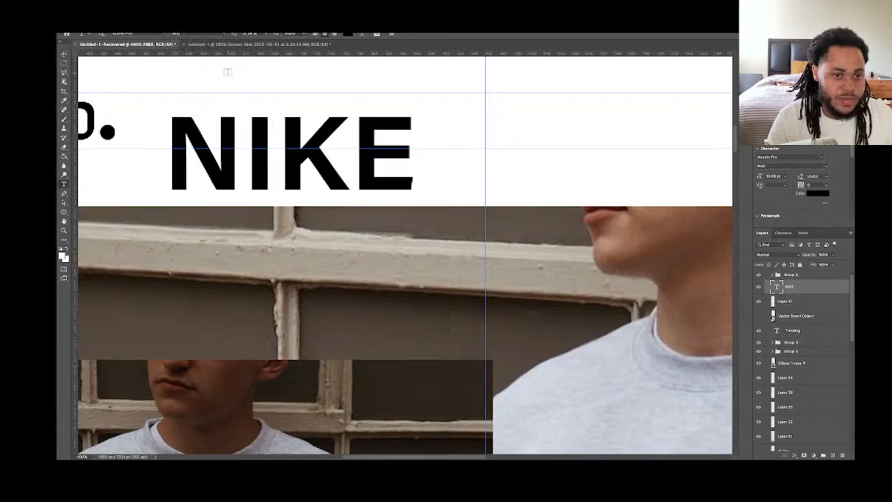
left_click(225, 34)
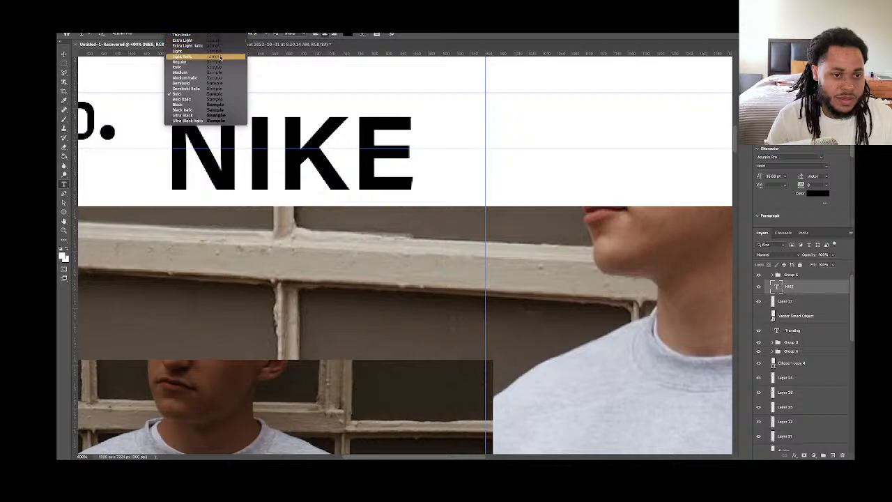
left_click(209, 104)
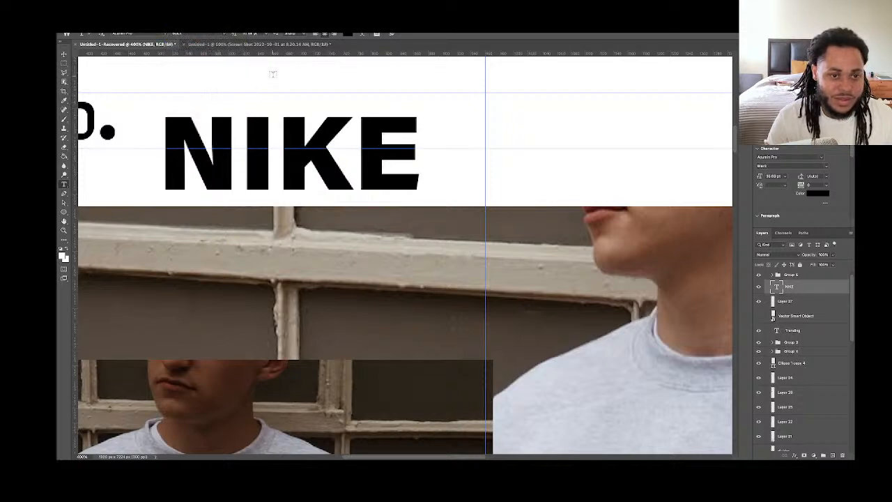
Replace the NIKE text with a first name in capitals and place it beside the VERSED logo
double_click(233, 163)
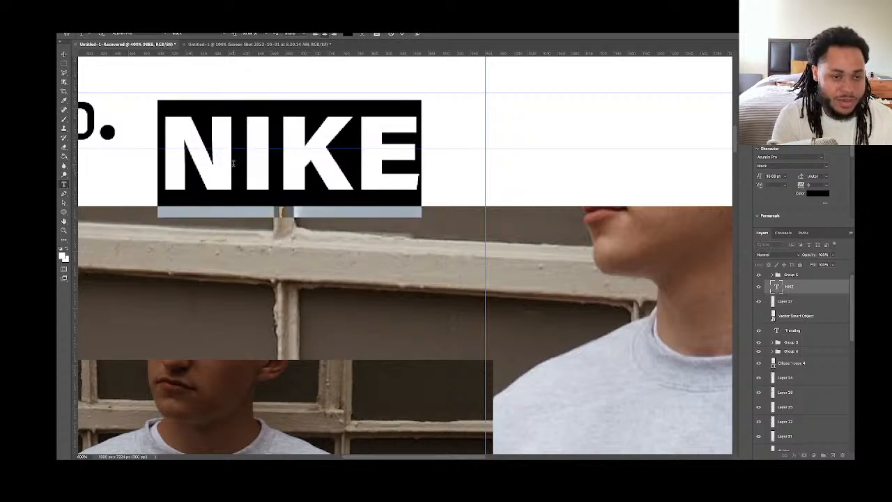
type("ROBERT")
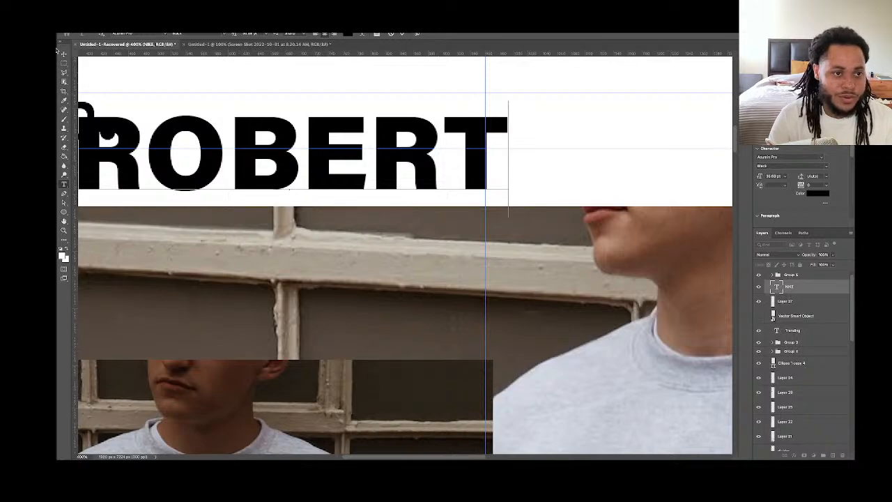
key("ctrl+Return")
key("v")
left_click_drag(278, 170, 339, 164)
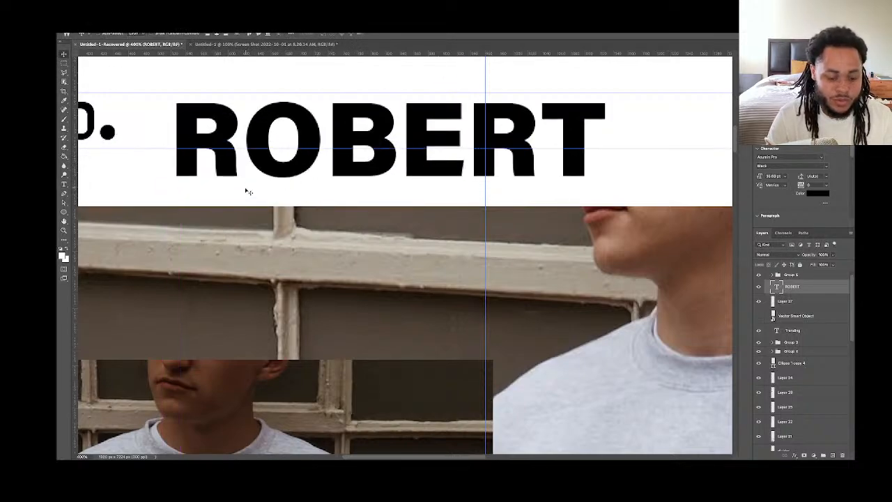
Hide the guides and set the header text's Acumin Pro style to Semibold
key("super+semicolon")
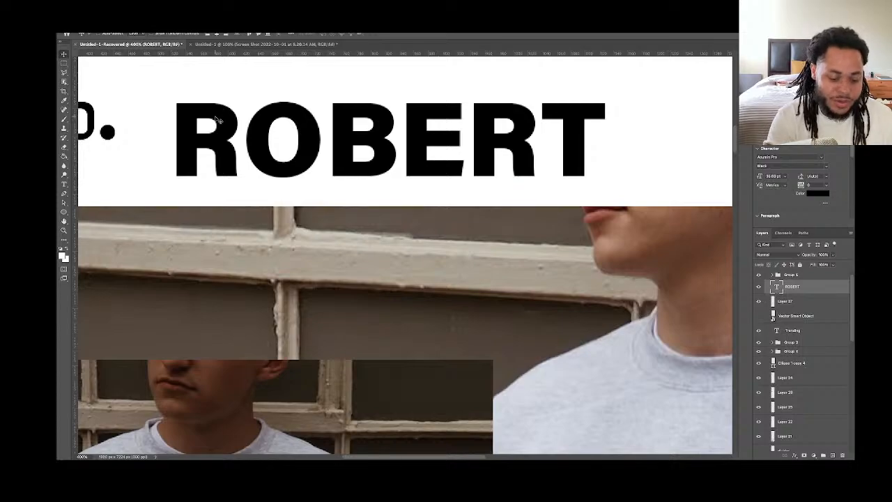
scroll(218, 120, "down", 5)
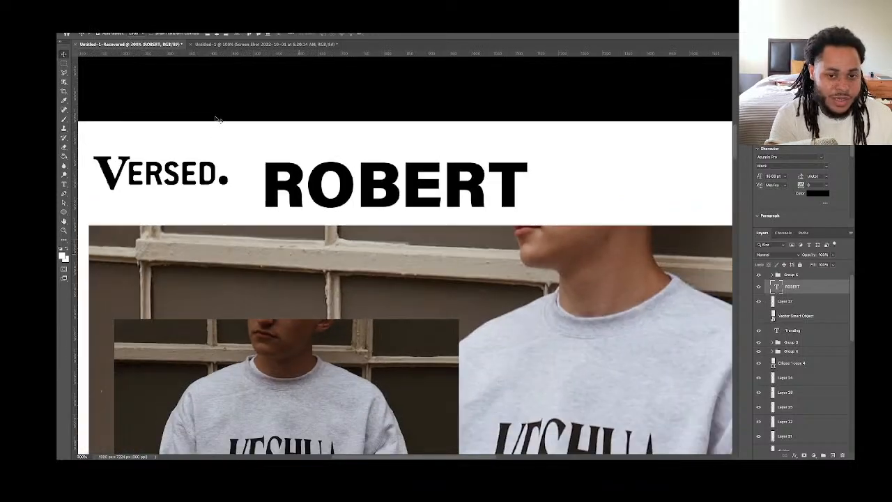
scroll(248, 165, "down", 3)
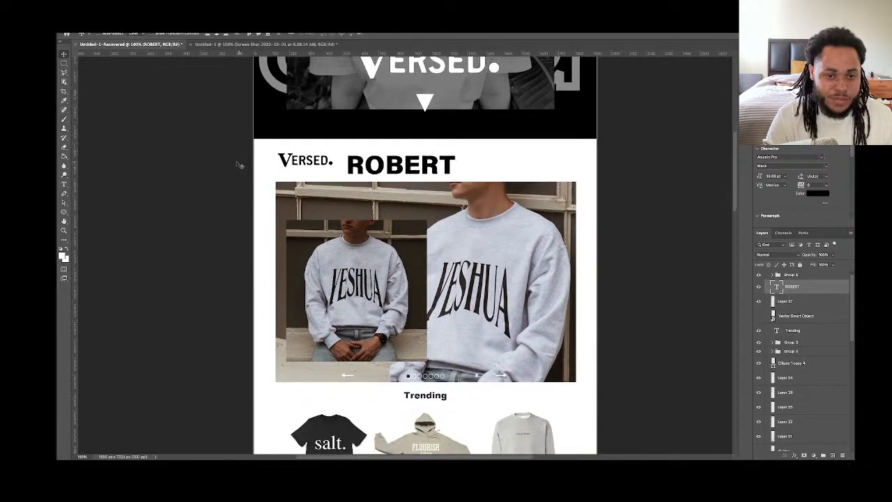
scroll(240, 166, "right", 4)
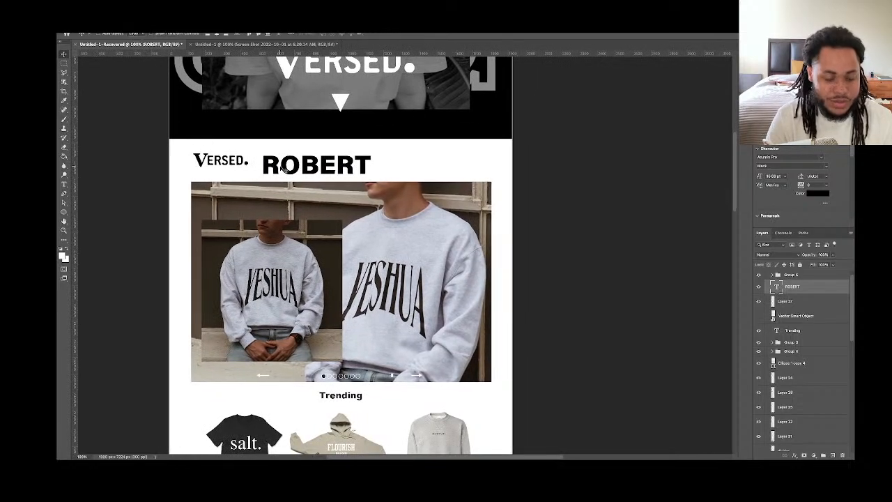
key("t")
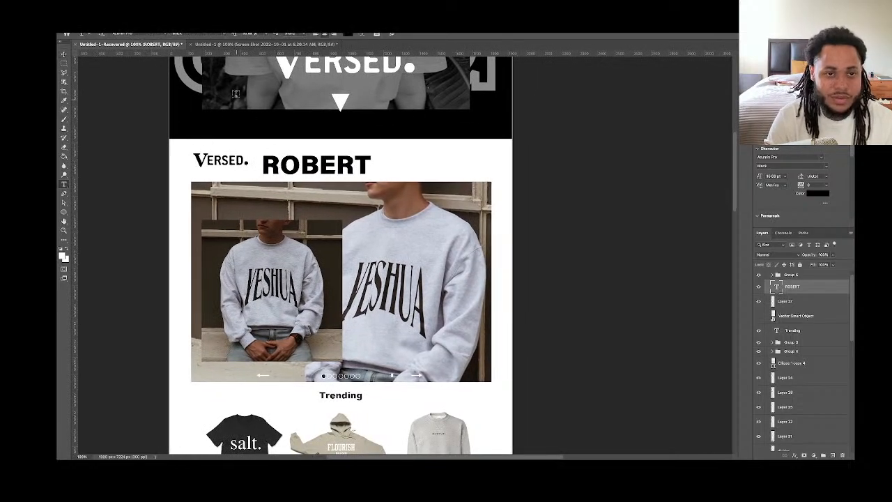
left_click(222, 36)
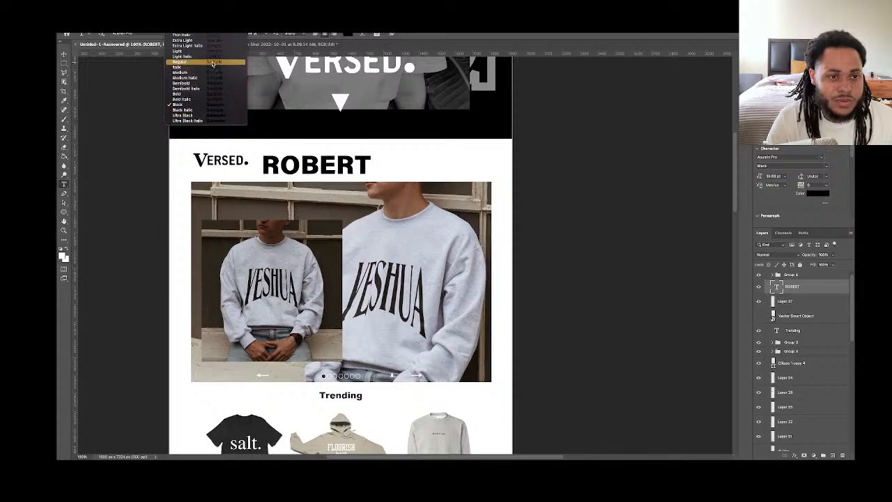
left_click(213, 85)
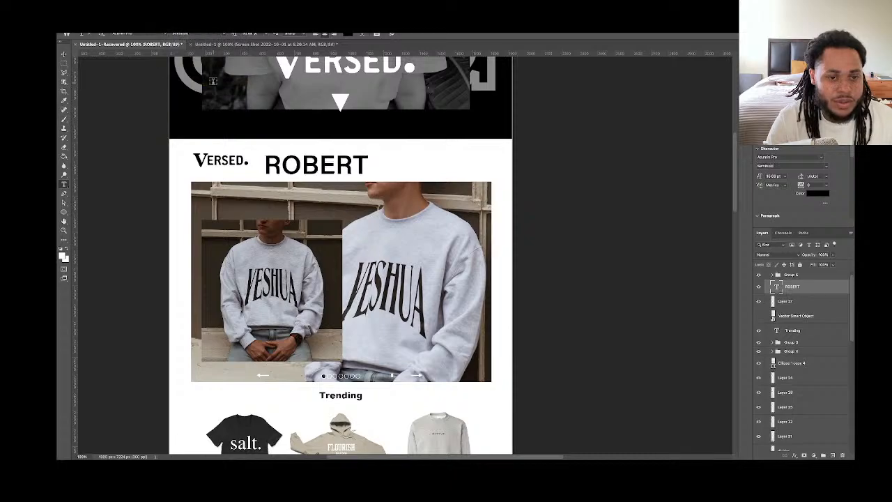
Replace the header text's wording with HOME in capitals
double_click(322, 170)
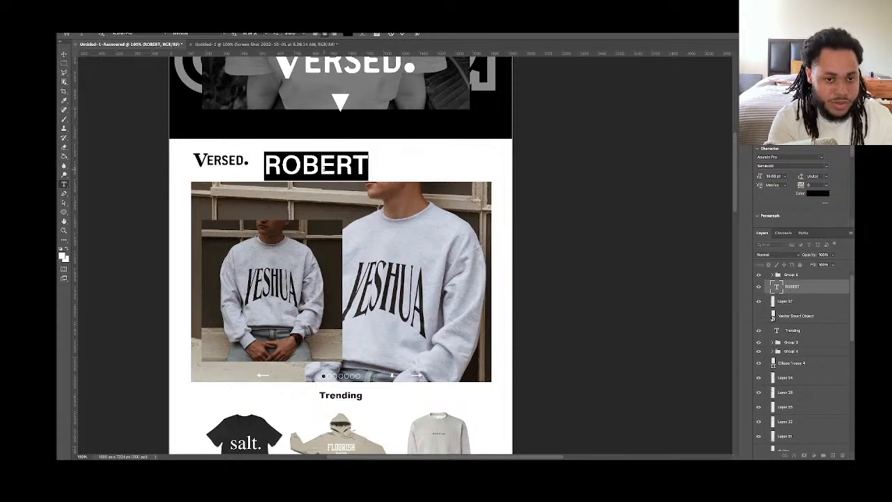
type("home")
key("BackSpace")
key("BackSpace")
key("BackSpace")
key("BackSpace")
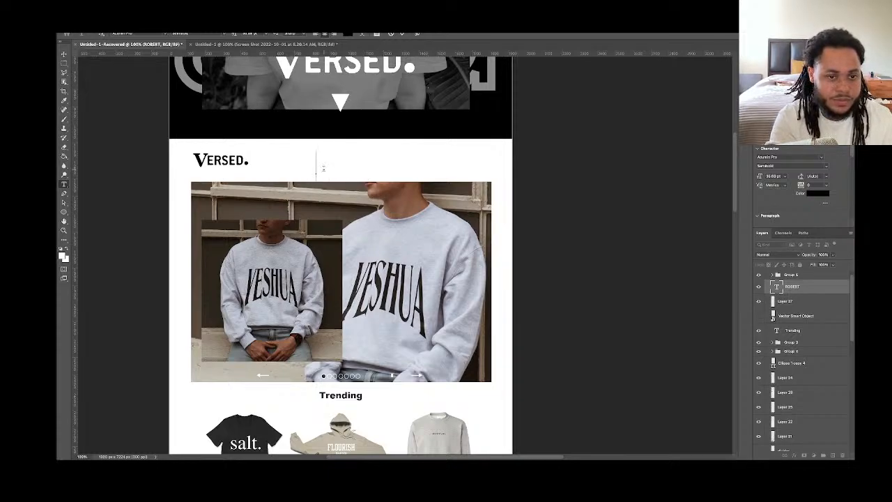
type("Home")
key("BackSpace")
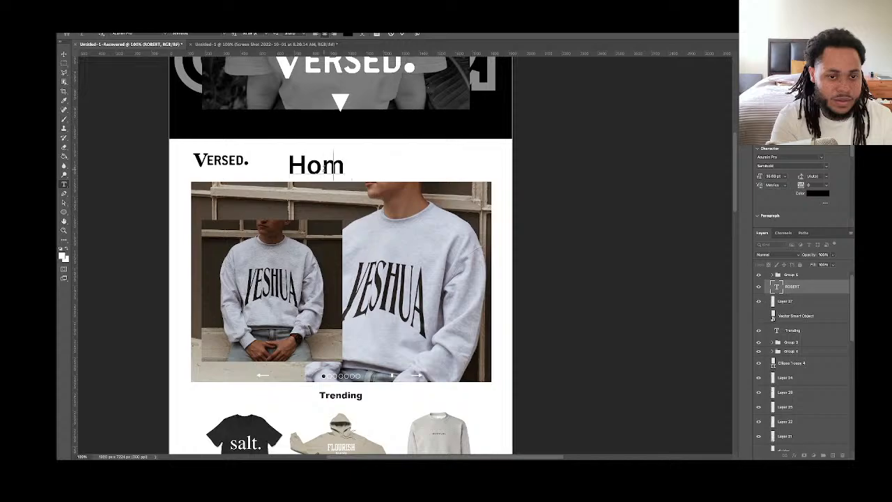
key("BackSpace")
key("BackSpace")
type("OME")
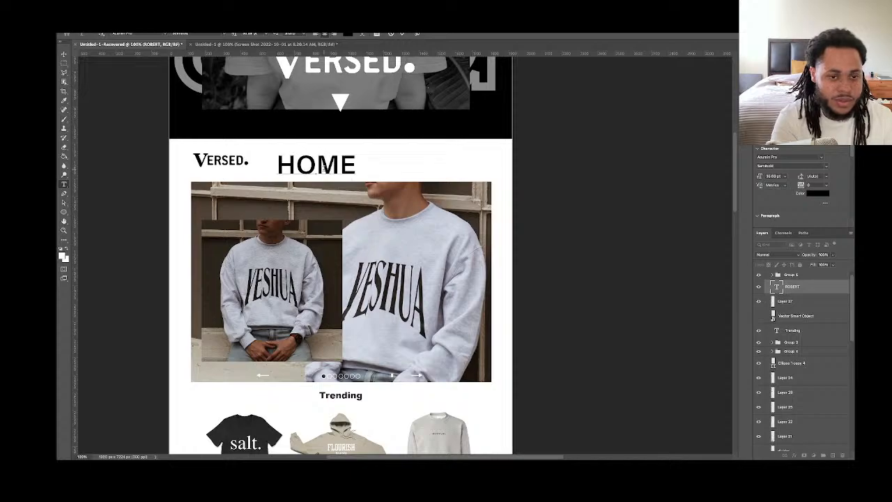
key("super+Return")
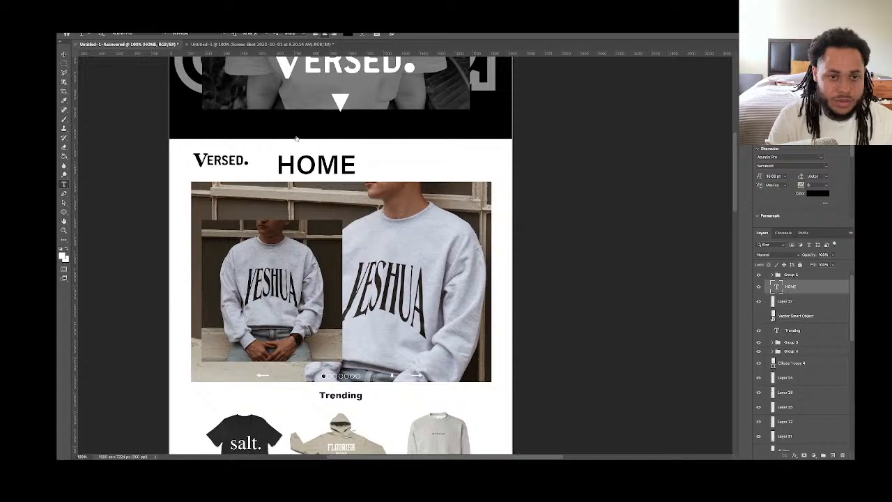
Show the guides and set the HOME text's font size to 14 pt
key("super+;")
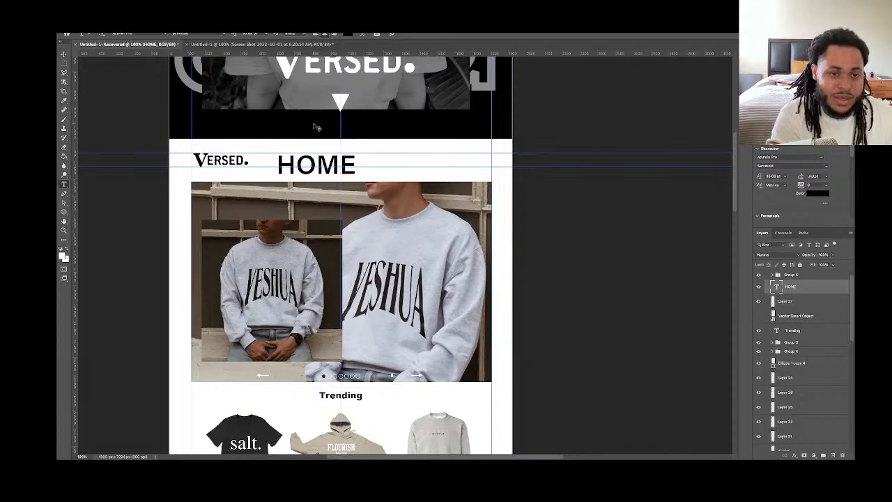
key("ctrl+plus")
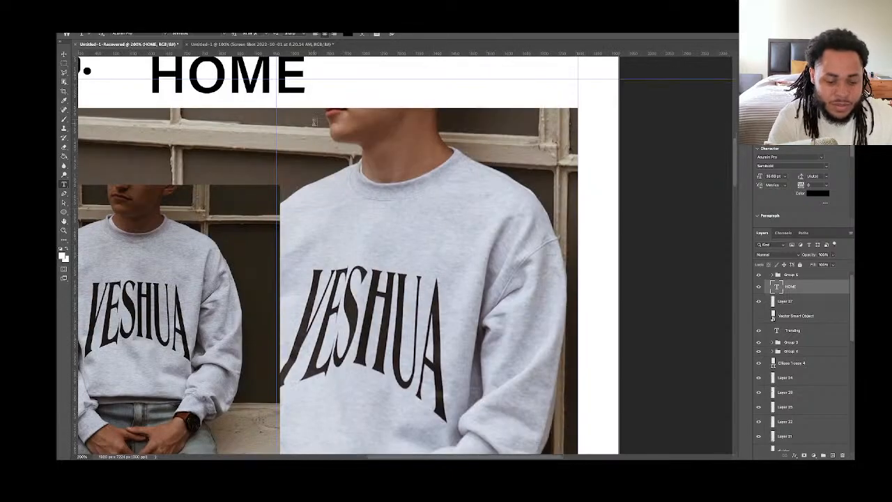
scroll(294, 126, "up", 3)
scroll(210, 114, "left", 3)
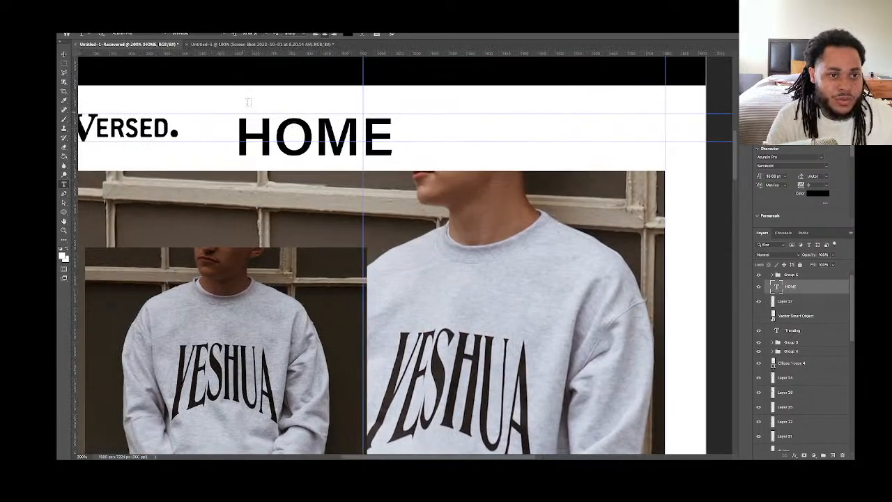
left_click(268, 34)
left_click(255, 92)
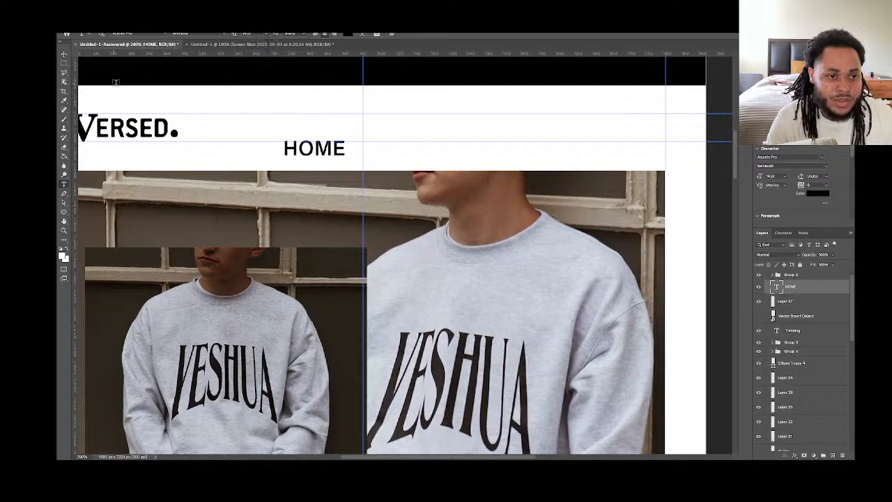
Move the HOME text to the right half of the header between the horizontal guides and change its wording to Home
key("v")
left_click_drag(290, 153, 525, 129)
double_click(473, 126)
type("ome")
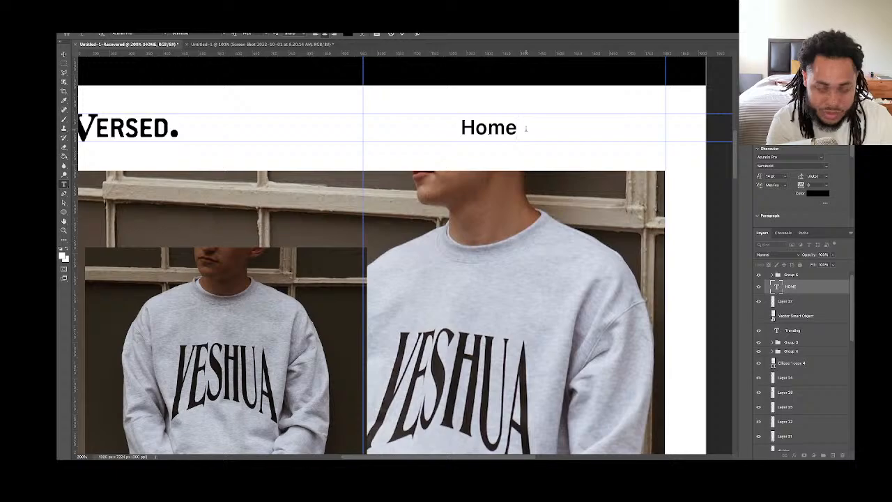
key("Escape")
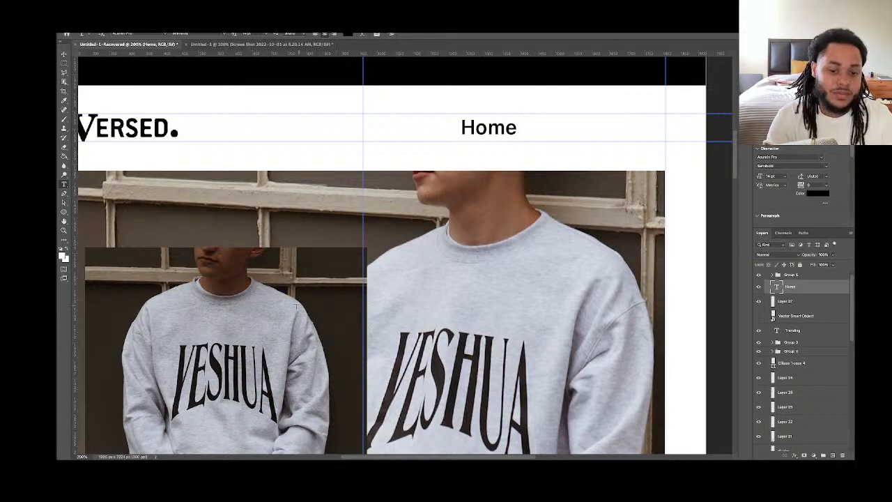
Bring up the versedinc.com page in Chrome, move its window aside and return to the Home text in Photoshop
mouse_move(271, 457)
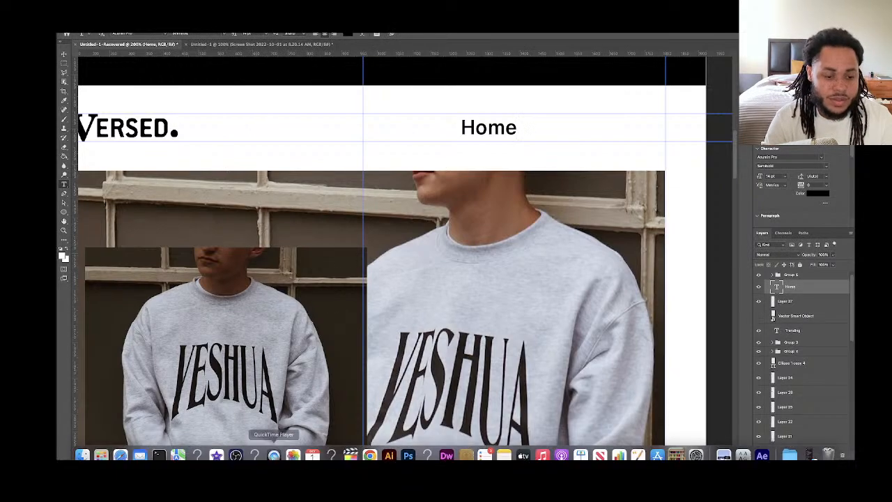
left_click(370, 446)
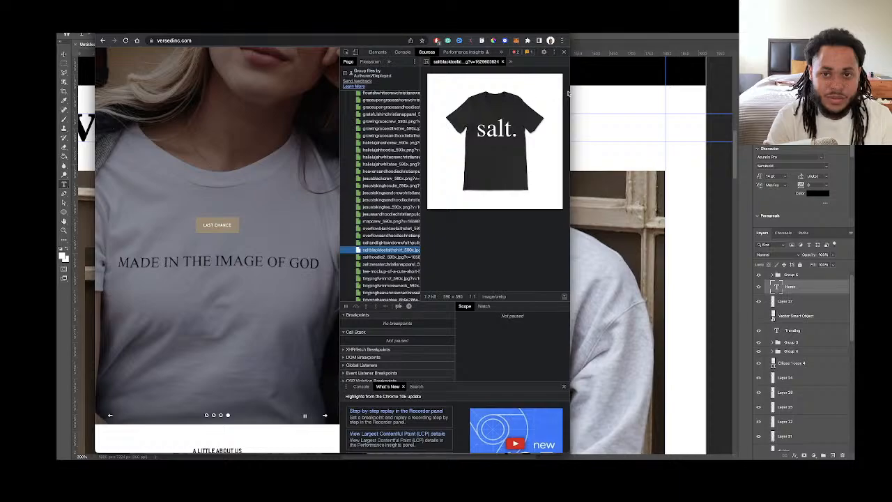
left_click_drag(599, 115, 850, 122)
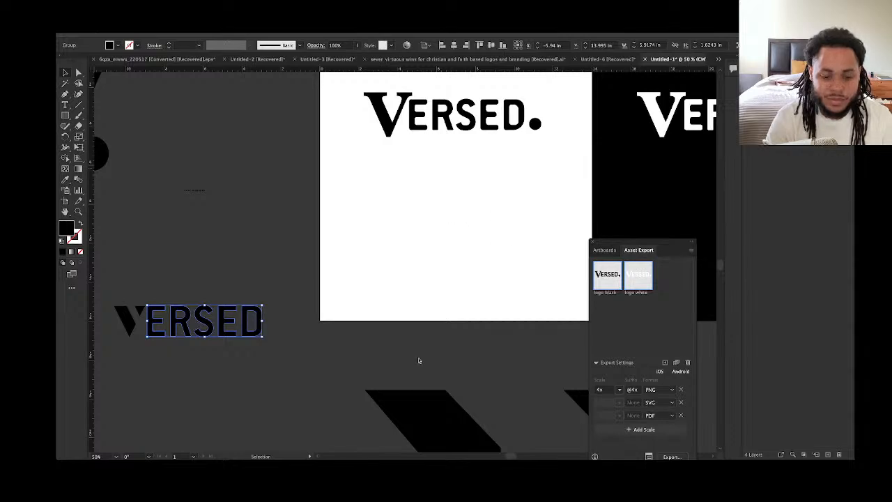
left_click(407, 449)
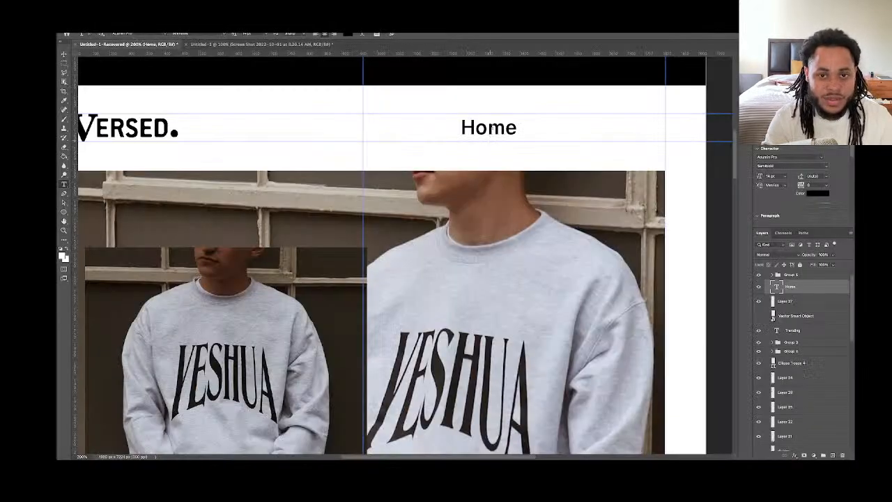
left_click(488, 129)
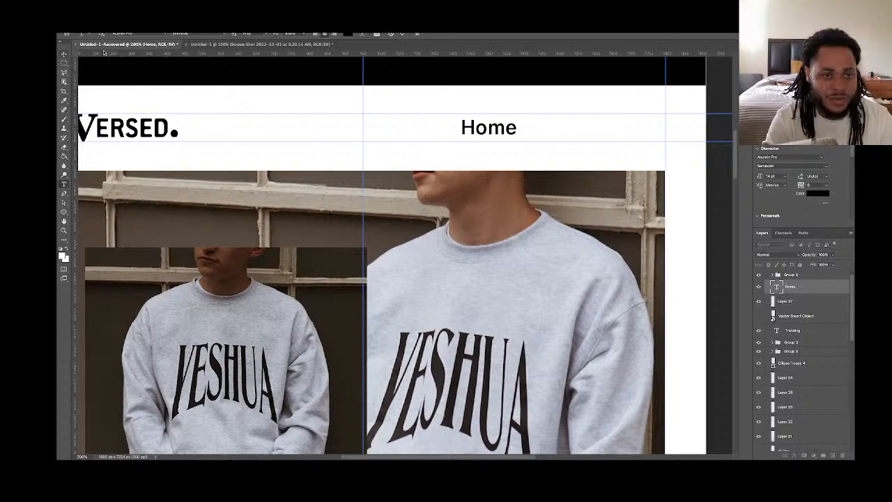
key("super+Return")
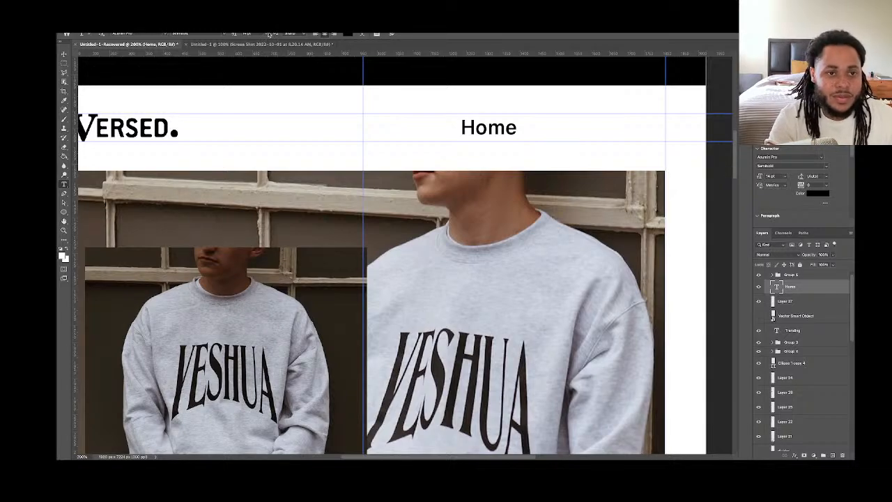
Set the Home text's font size to 6 pt, then duplicate it to its right between the horizontal guides
left_click(268, 34)
left_click(262, 53)
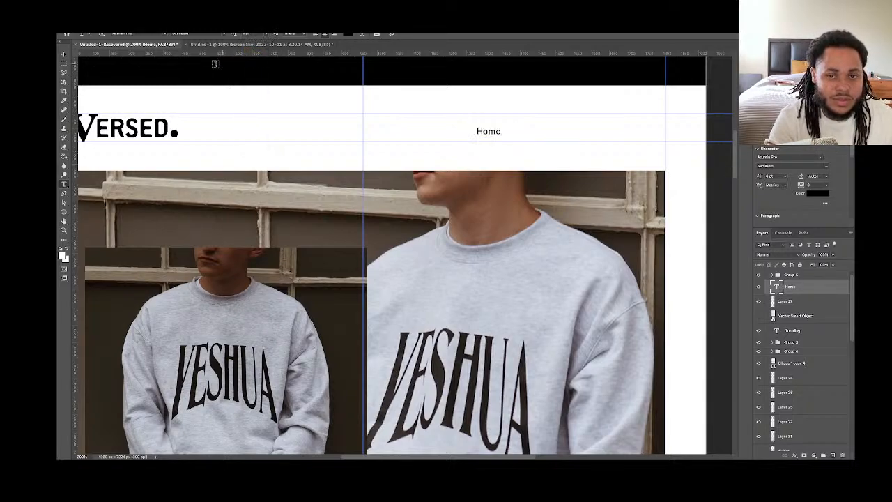
left_click(63, 53)
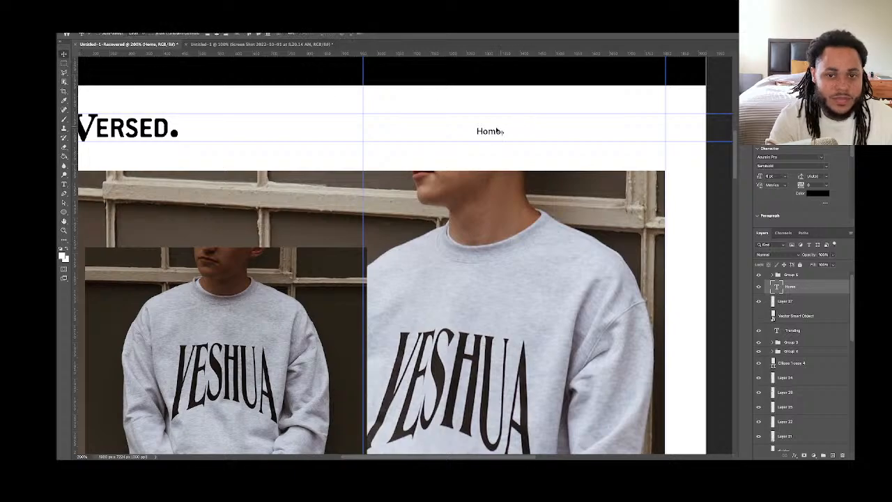
left_click_drag(496, 132, 537, 129)
Change the wording of the duplicated Home text to Tees
key("t")
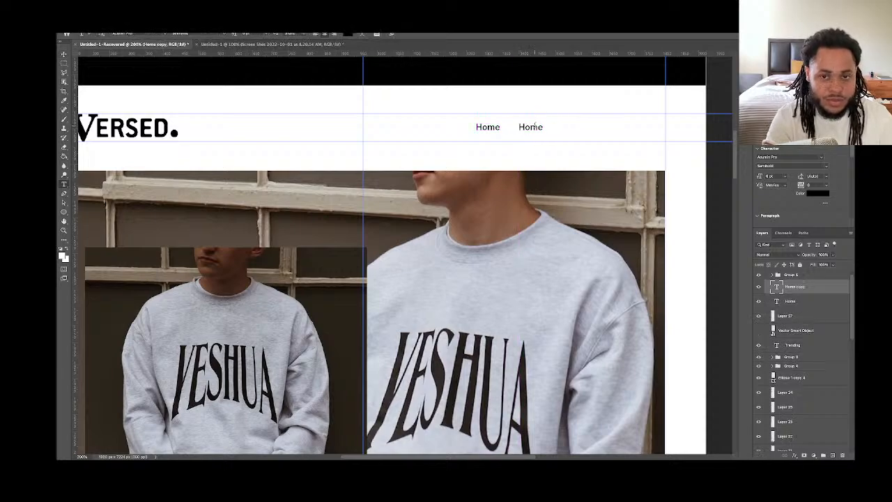
double_click(535, 127)
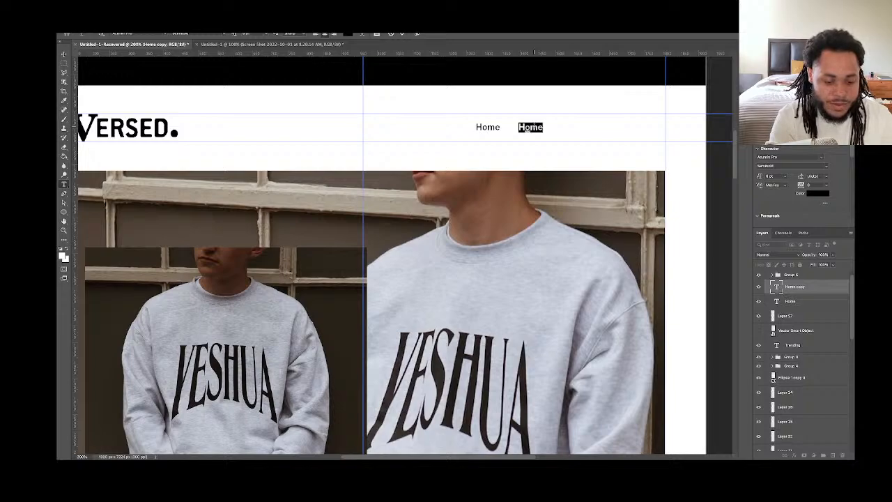
type("Tees")
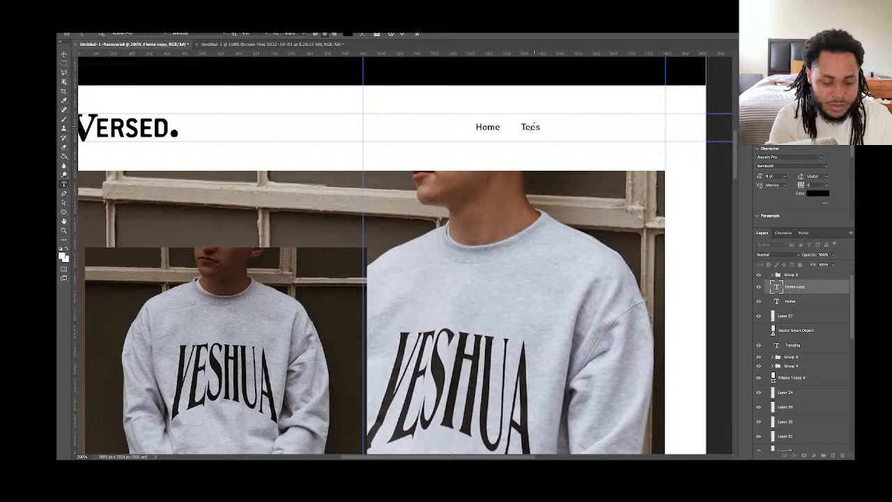
type("`")
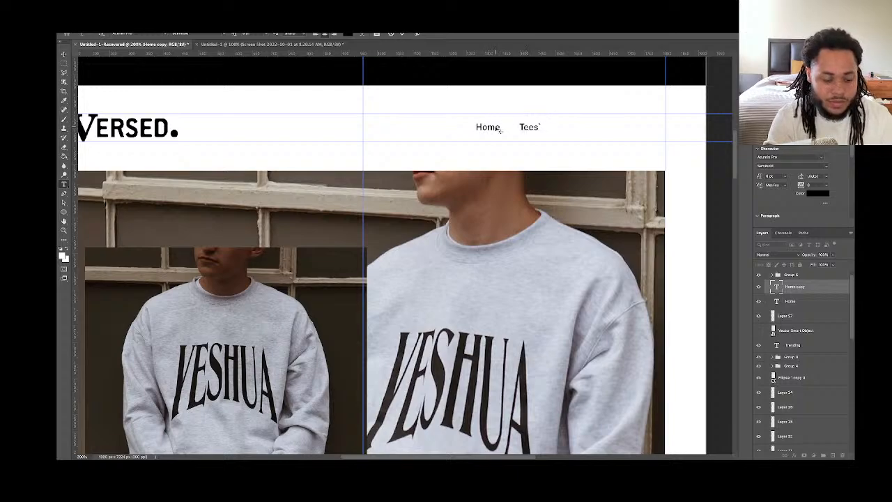
key("BackSpace")
key("Escape")
Check the menu order on versedinc.com in Chrome, then change the second header text in Photoshop to Crews
mouse_move(306, 453)
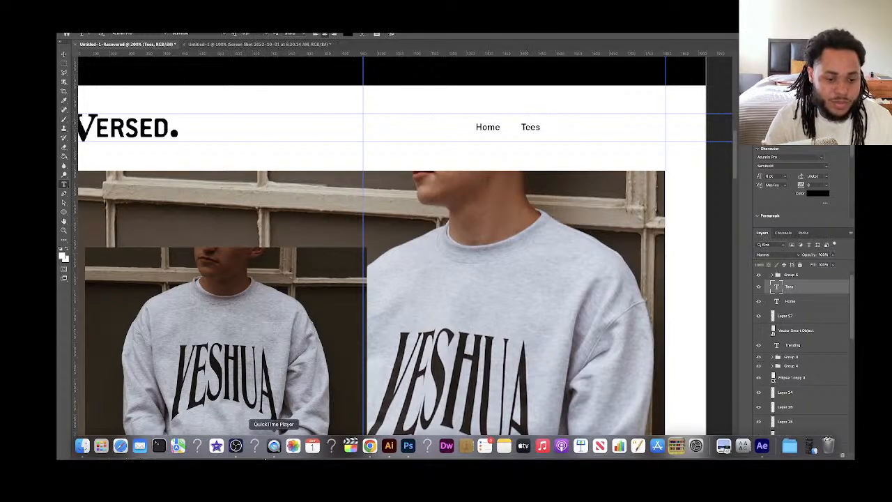
left_click(369, 446)
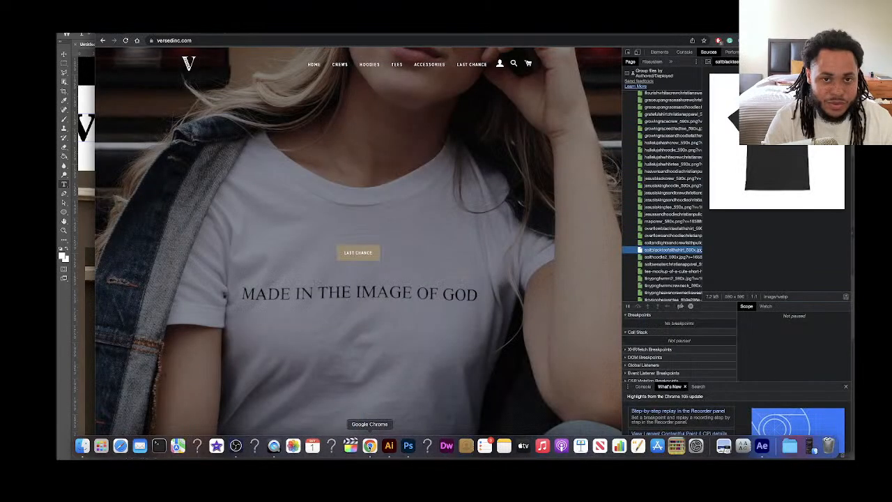
left_click(62, 410)
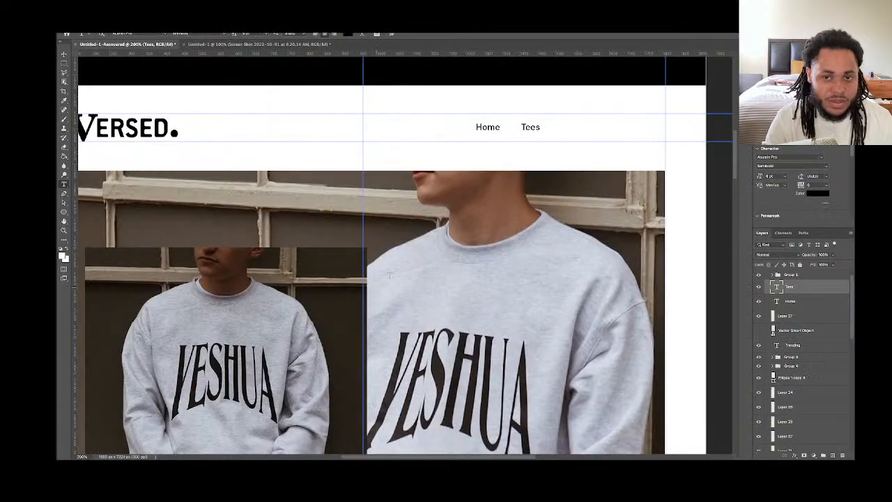
double_click(531, 128)
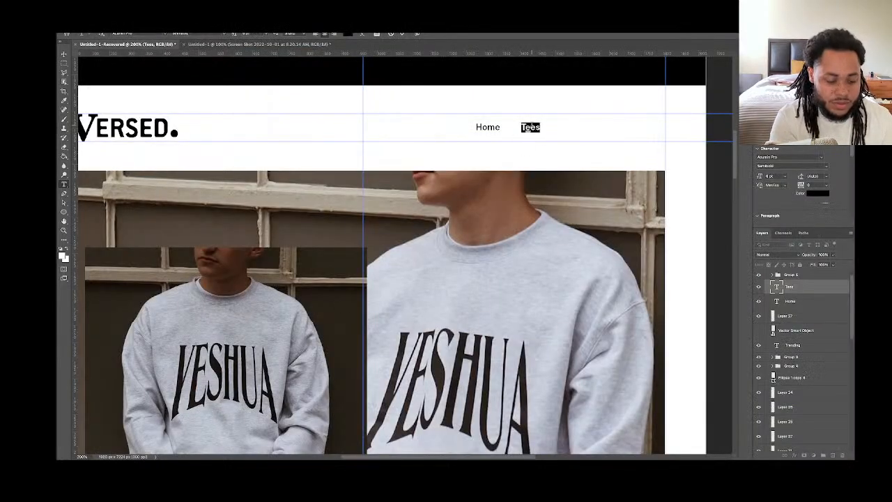
type("Crews")
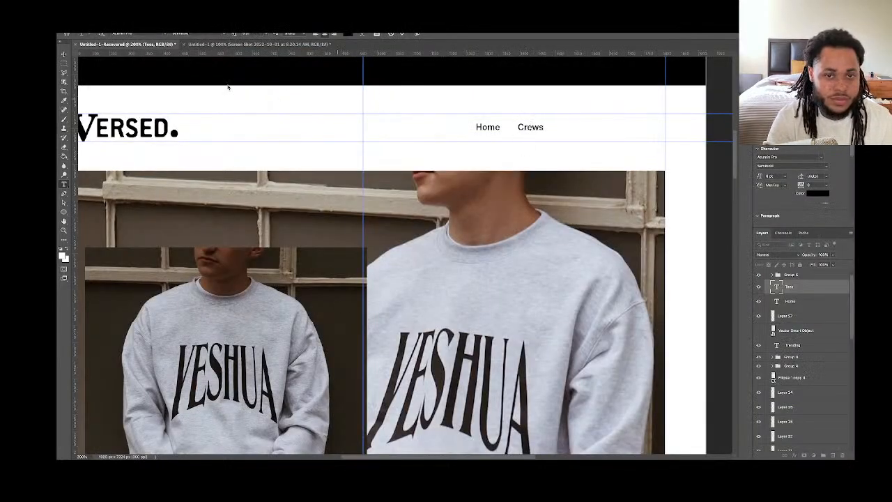
key("super+Return")
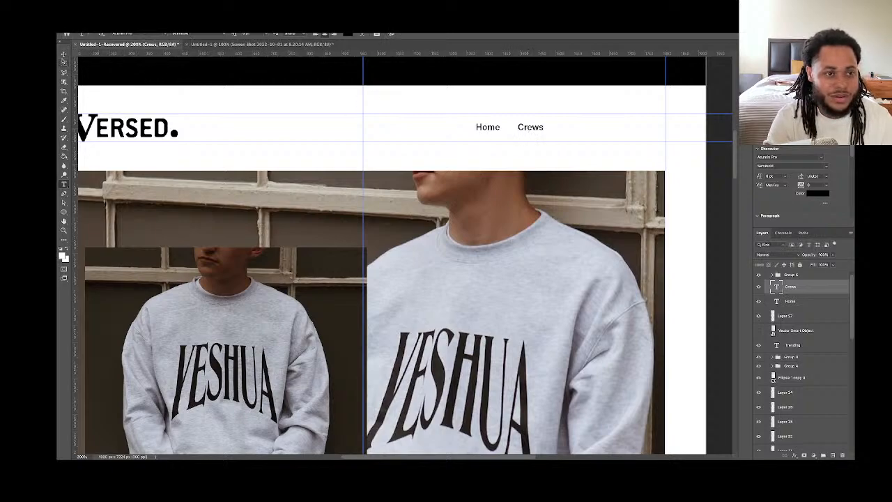
Duplicate the Crews text to its right and change the copy's wording to Hoodies
left_click(63, 53)
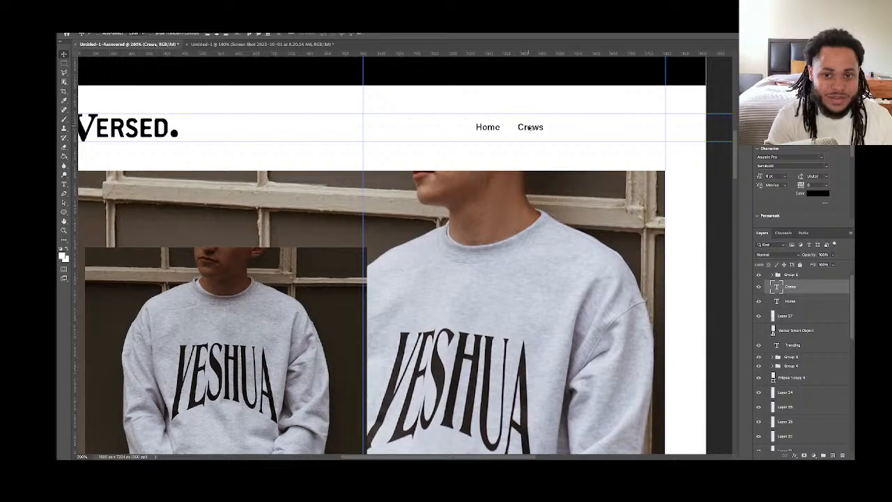
left_click_drag(529, 127, 572, 130)
key("t")
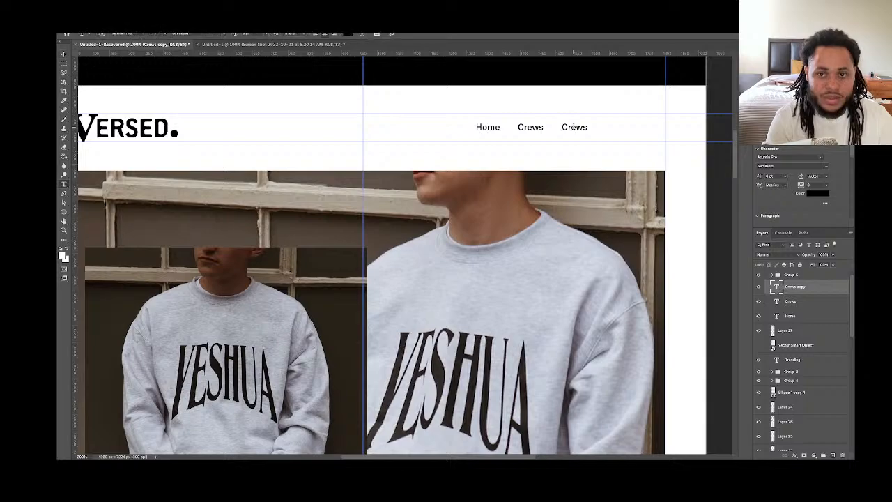
double_click(573, 129)
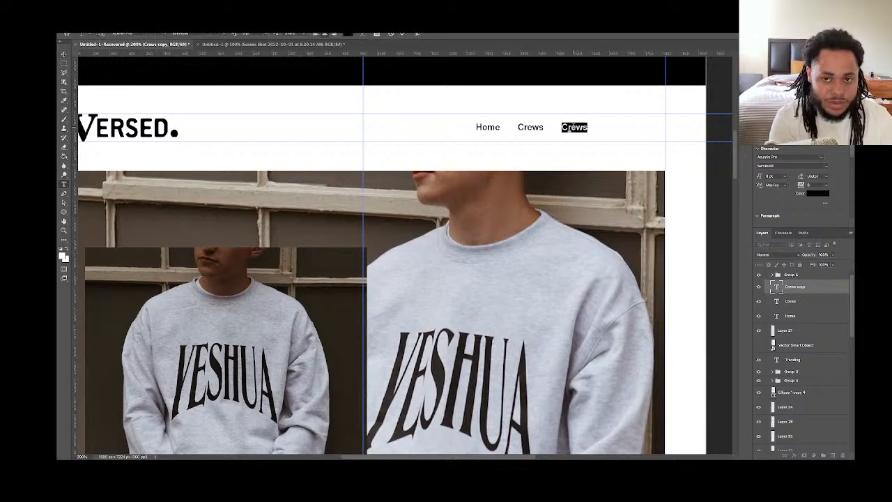
left_click(573, 128)
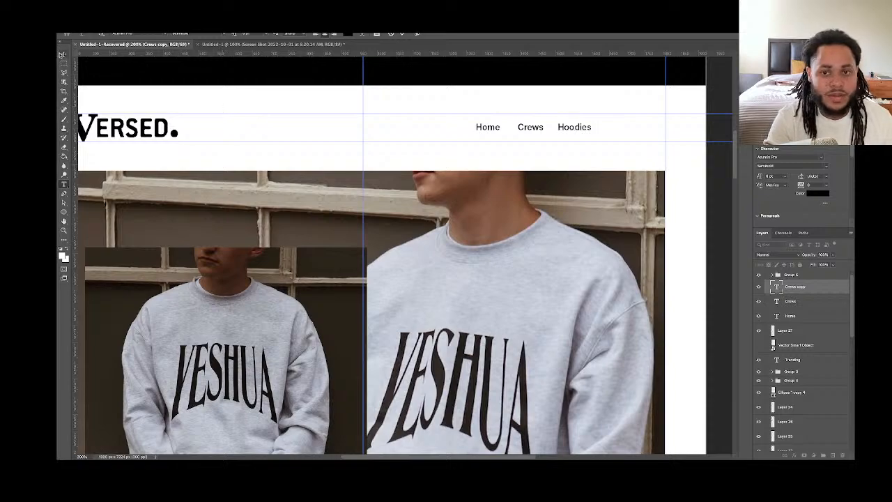
left_click(632, 143)
Duplicate the Hoodies text to its right and change the copy's wording to Tees
left_click_drag(574, 126, 629, 128)
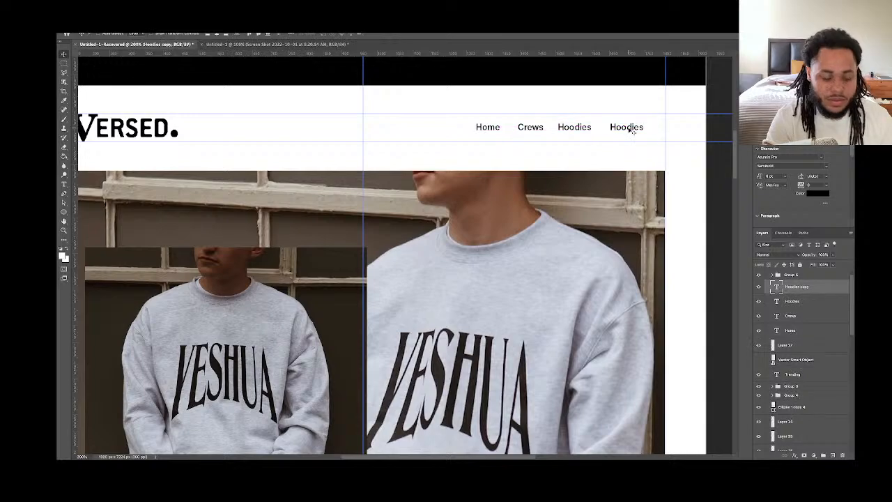
key("t")
double_click(624, 127)
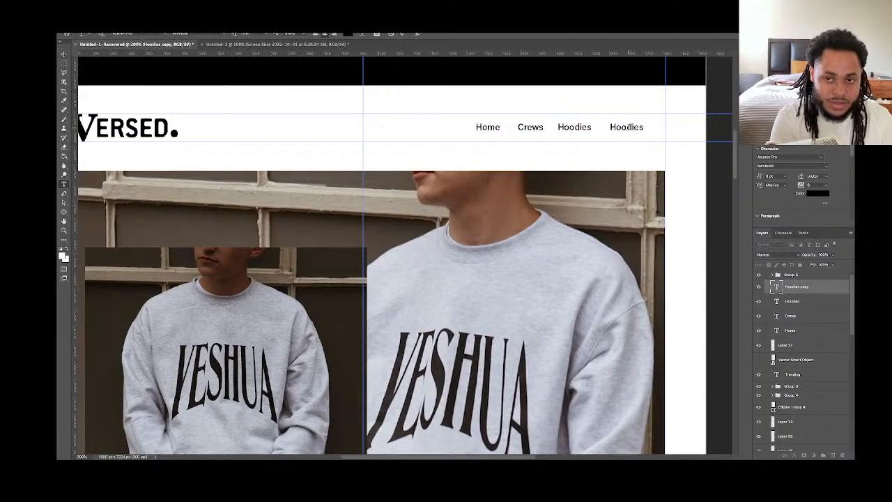
type("Tees")
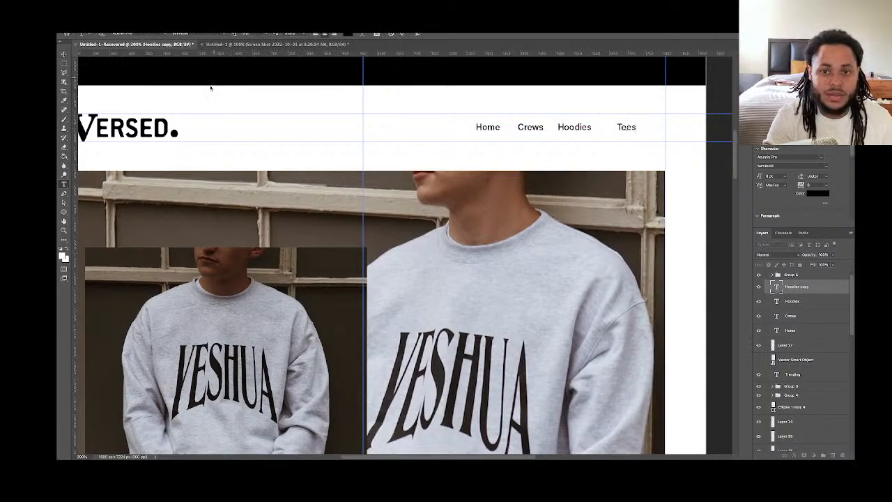
Move Tees closer to Hoodies with a duplicate at the right vertical guide, and check the versedinc.com menu in Chrome
left_click(64, 56)
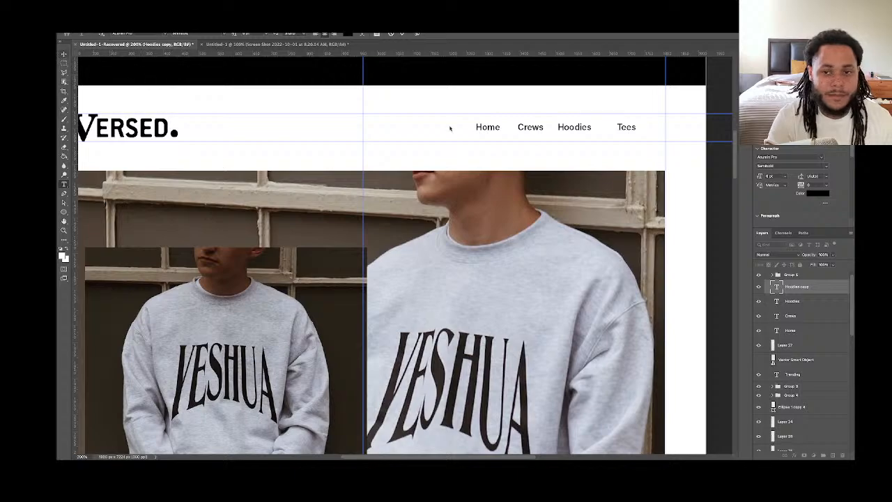
left_click_drag(637, 132, 662, 130)
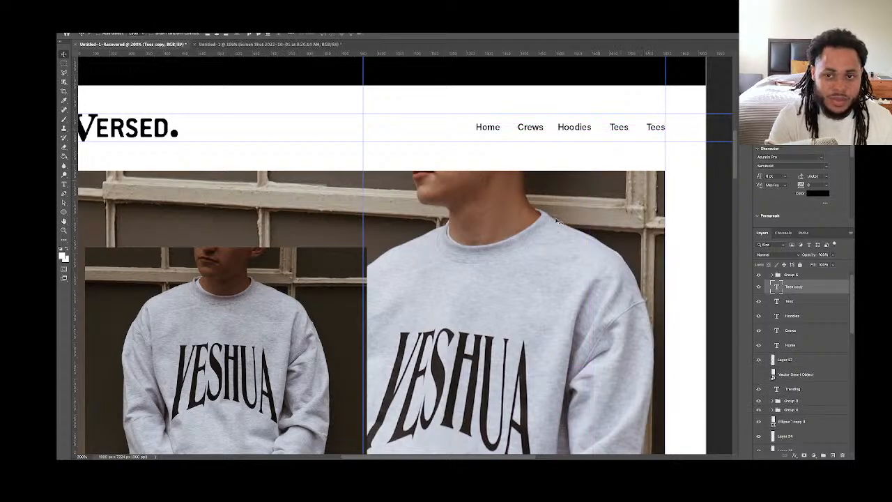
mouse_move(373, 455)
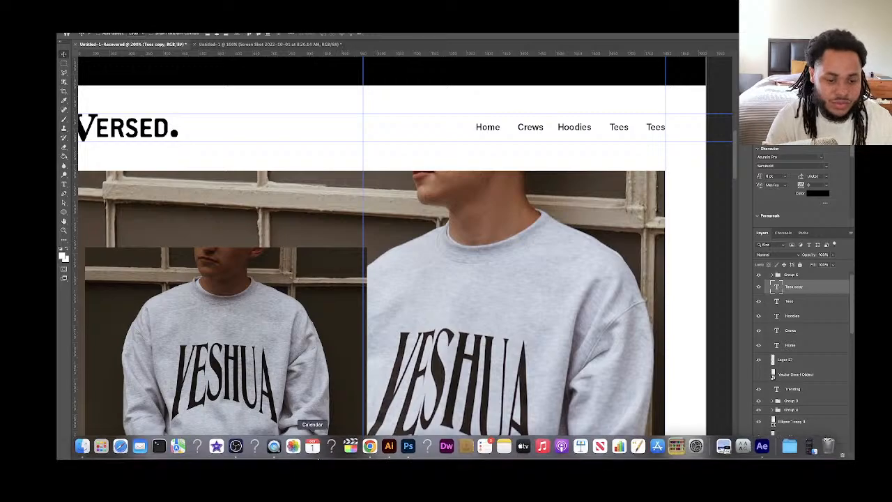
left_click(370, 446)
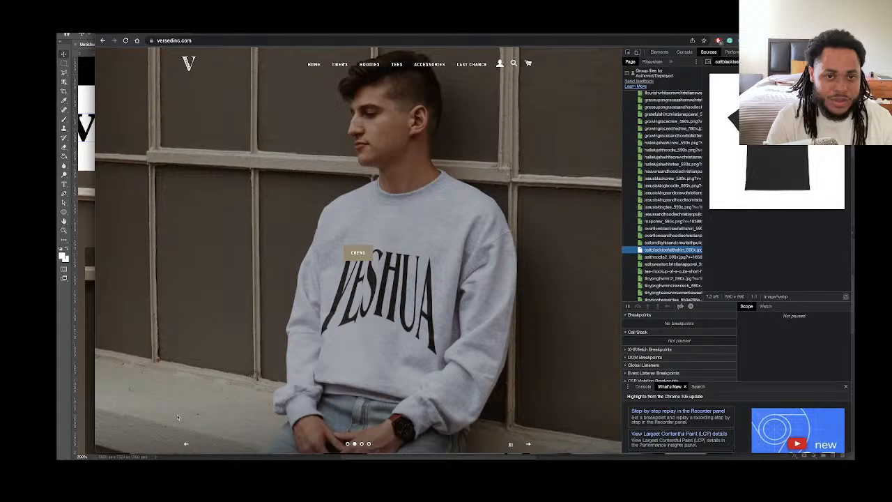
left_click(68, 408)
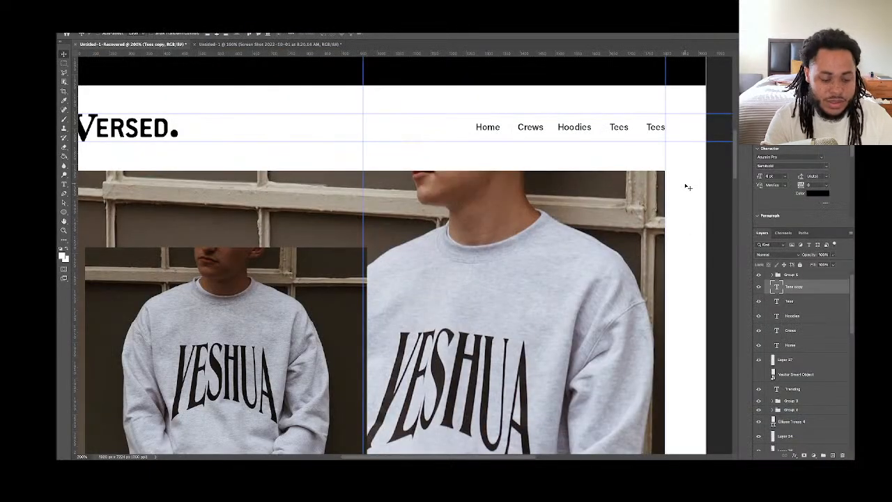
In Photoshop, change the duplicated Tees text to Accessories and move it clear of Tees to its right
key("t")
double_click(655, 126)
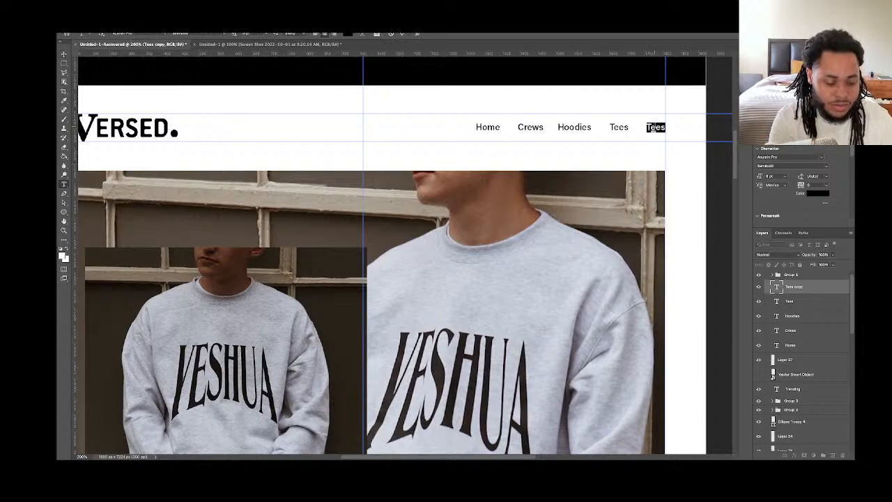
key("Right")
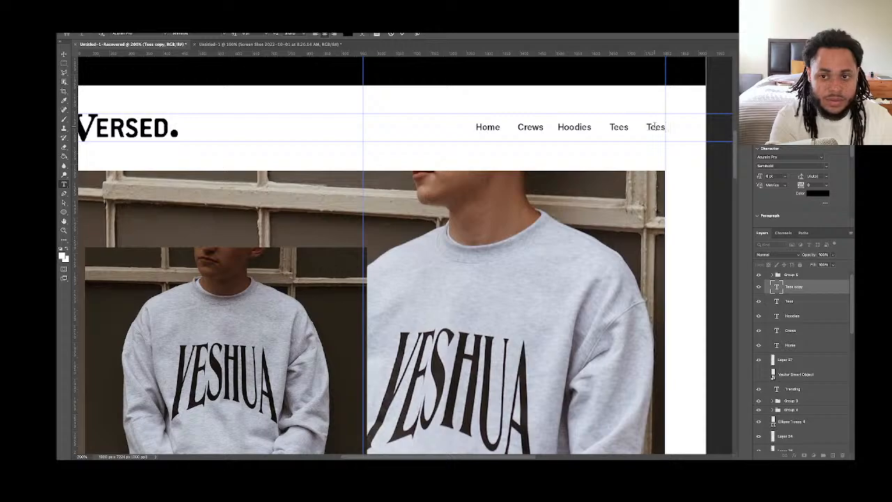
key("BackSpace")
key("BackSpace")
key("BackSpace")
key("BackSpace")
type("Accessories")
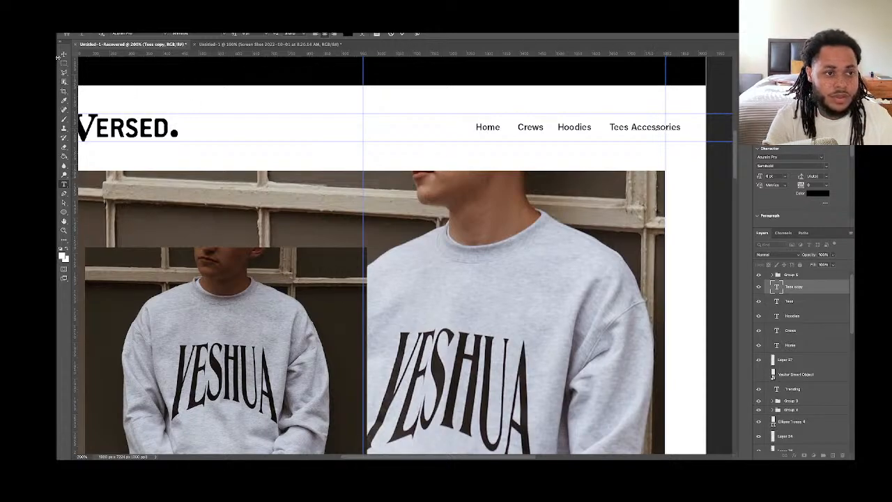
key("Escape")
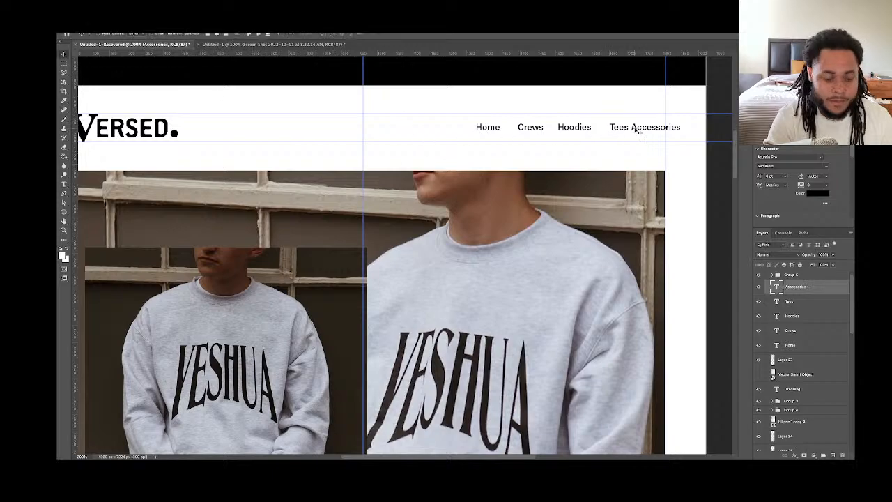
mouse_move(648, 131)
left_mouse_down()
mouse_move(661, 130)
mouse_move(649, 133)
left_mouse_up()
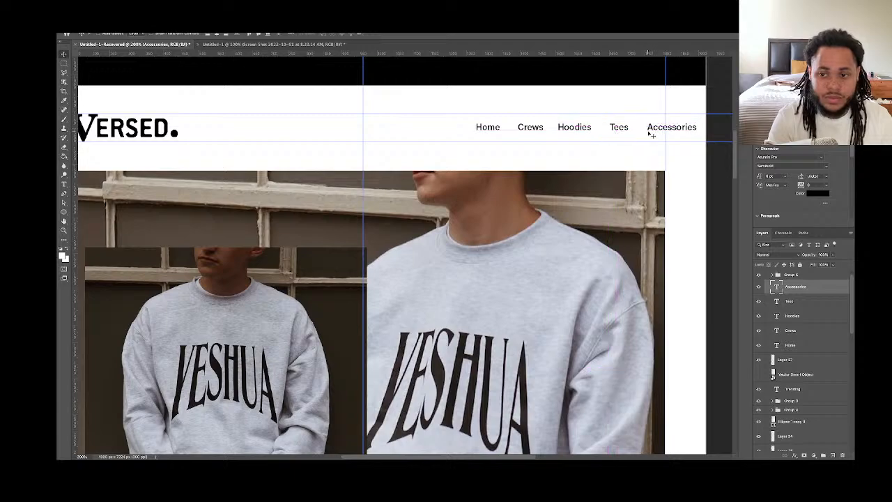
Group the five header texts from Home to Accessories and move the group left within the header
left_click(801, 347, "shift")
key("ctrl+g")
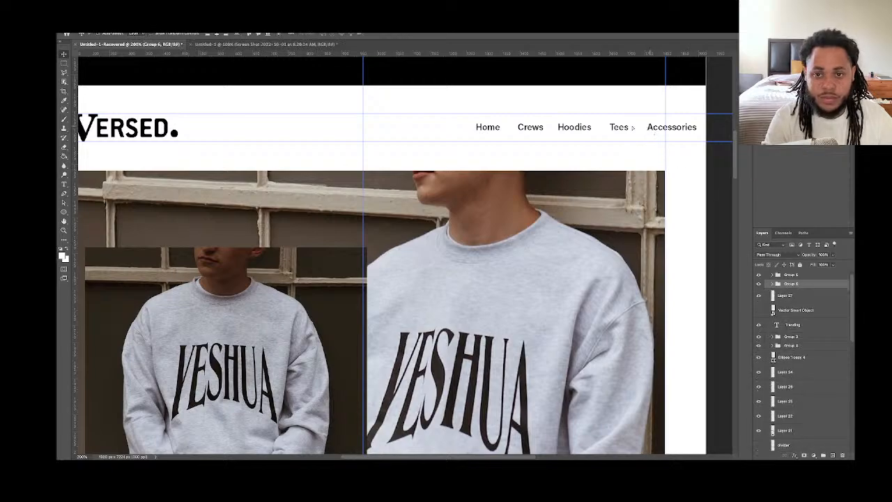
left_click_drag(633, 127, 582, 132)
Duplicate the Accessories text to its right and hide the guides
key("t")
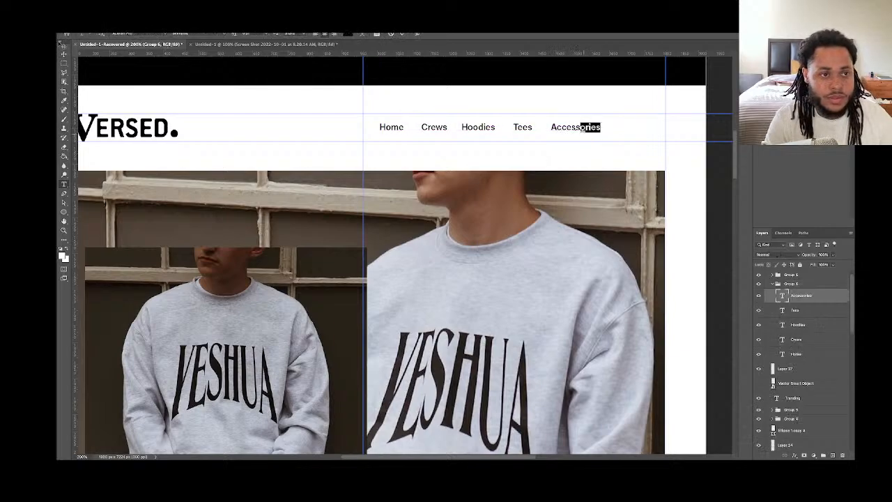
left_click(64, 54)
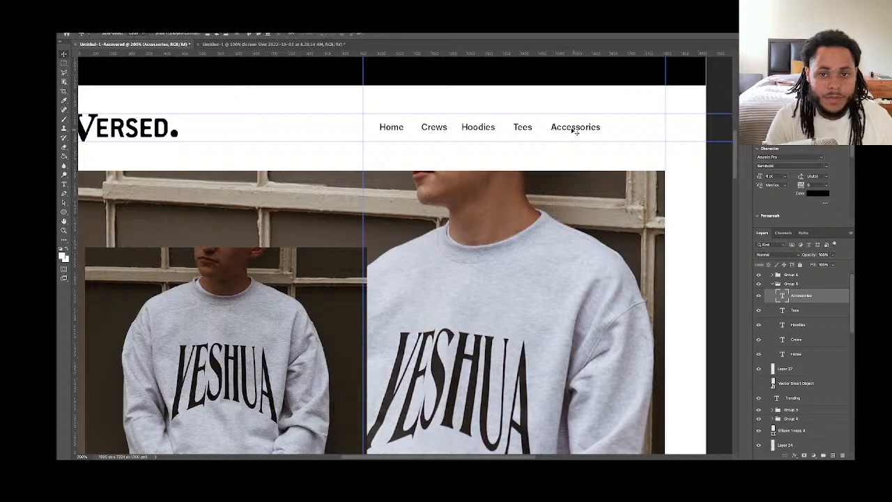
left_click_drag(573, 130, 643, 129)
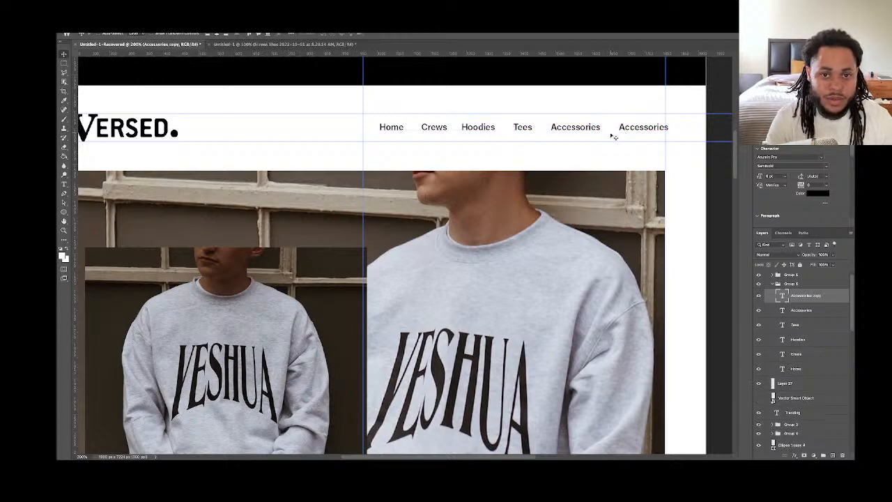
key("super+semicolon")
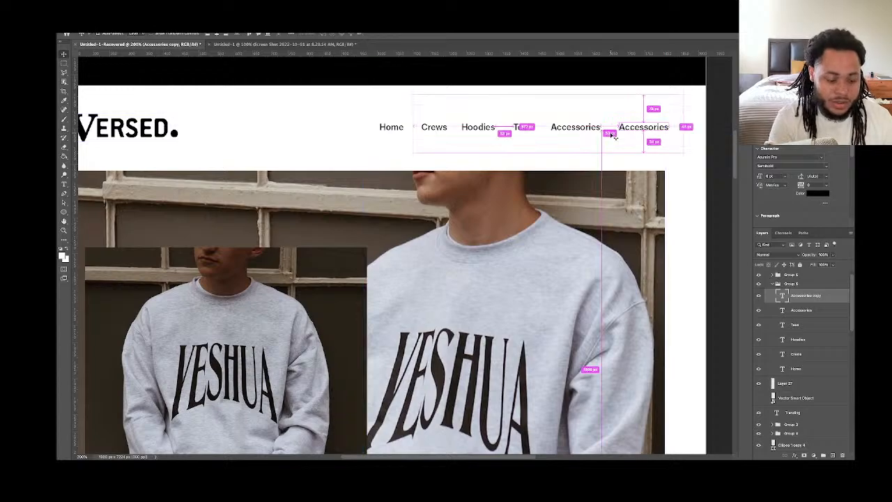
scroll(543, 141, "left", 3)
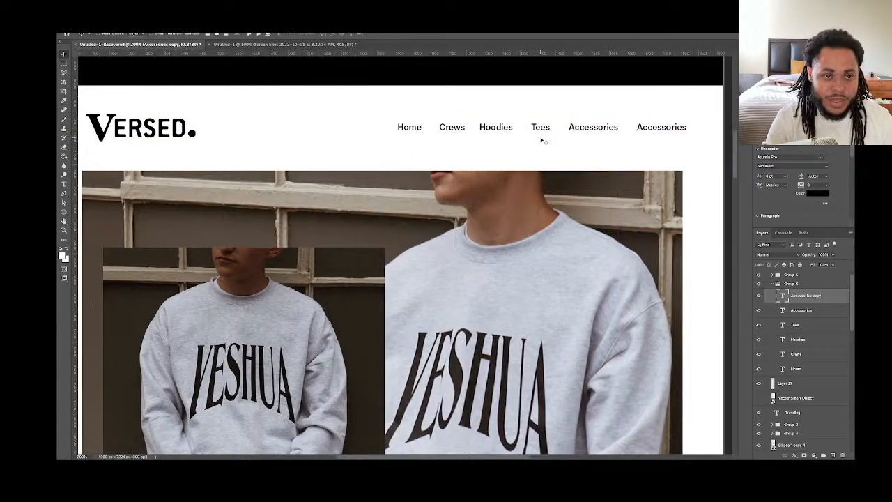
Preview the header layout in full-screen mode with the panels hidden
scroll(543, 141, "left", 2)
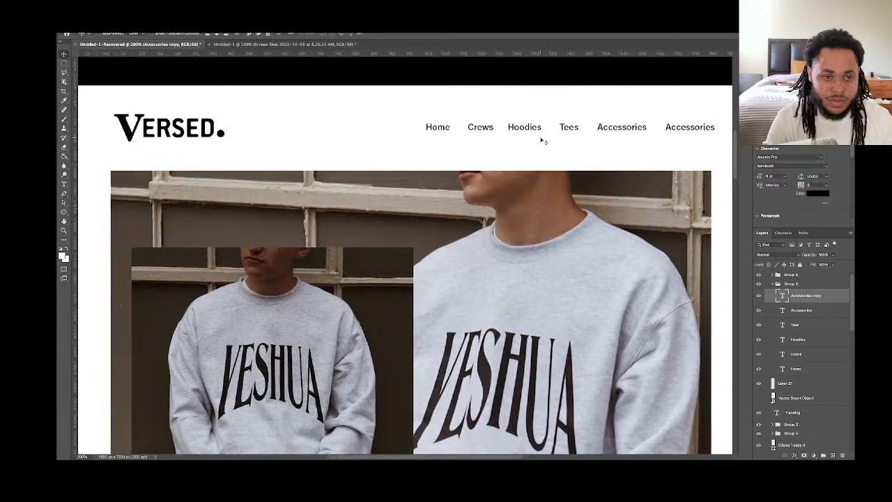
scroll(543, 141, "down", 1)
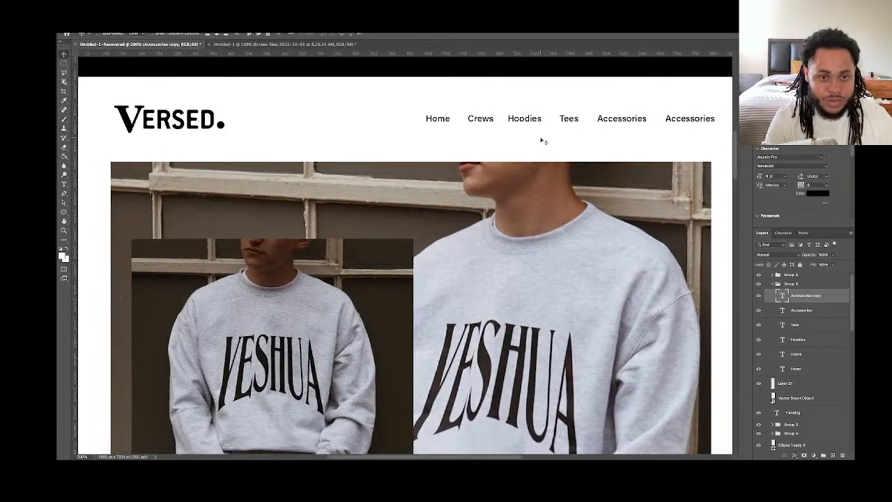
key("f")
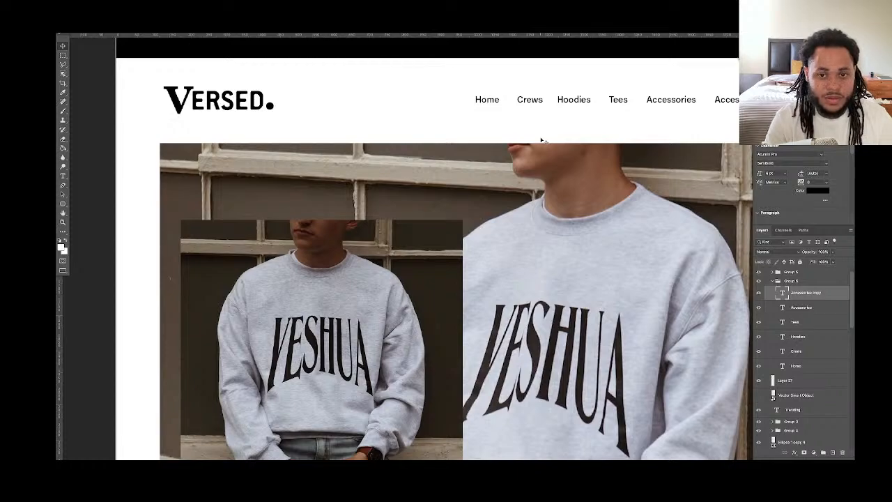
key("Tab")
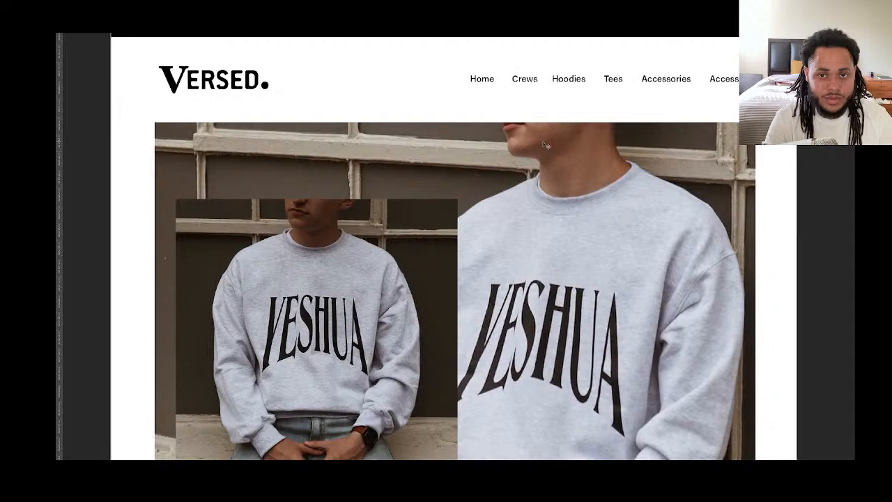
scroll(545, 144, "down", 1)
scroll(545, 144, "left", 1)
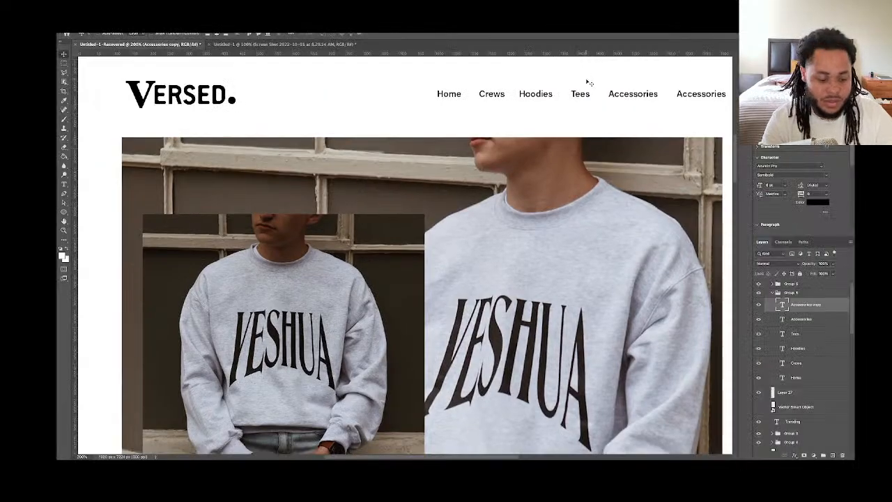
Check the last menu item on versedinc.com in Chrome and change the duplicated Accessories text in Photoshop to Last Chance
key("t")
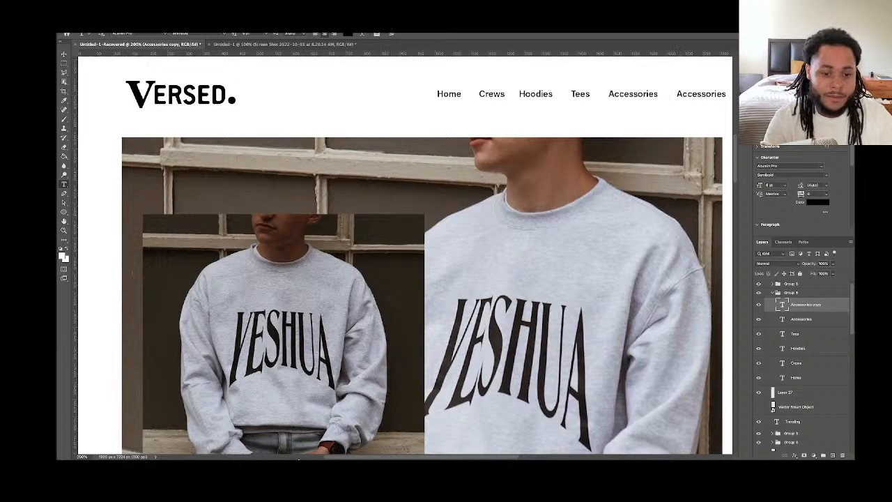
mouse_move(294, 452)
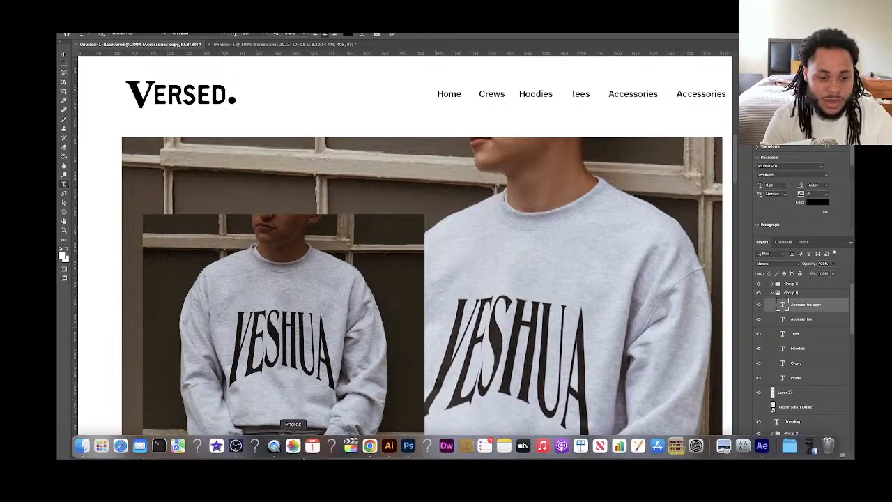
left_click(370, 447)
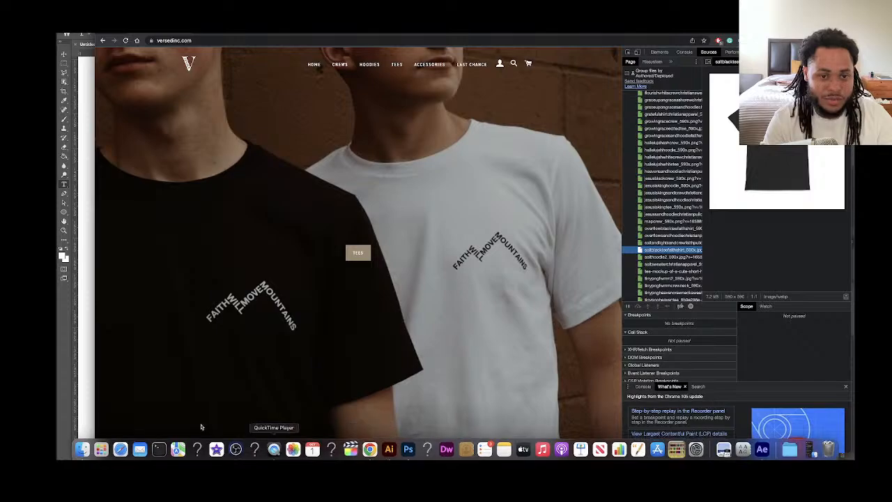
left_click(83, 432)
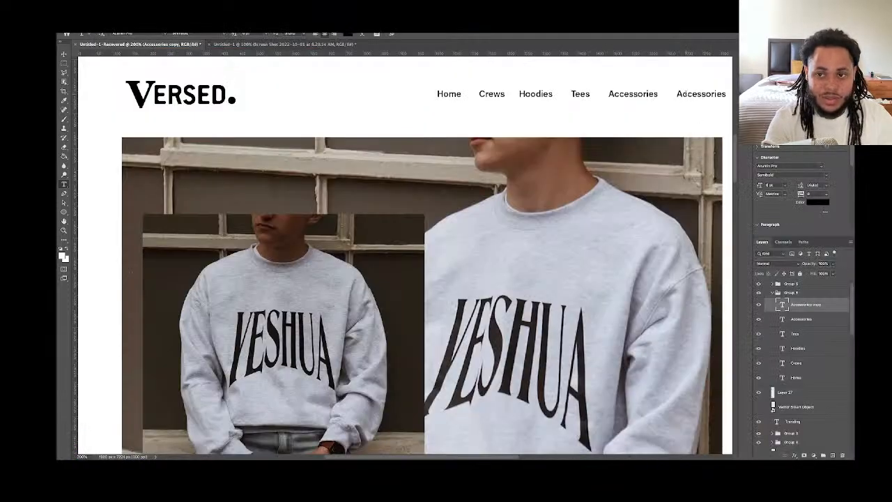
double_click(685, 96)
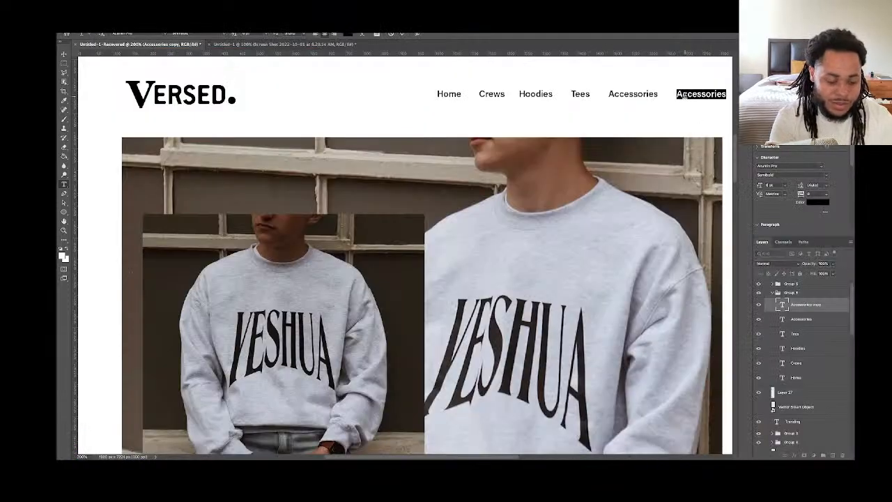
type("Last")
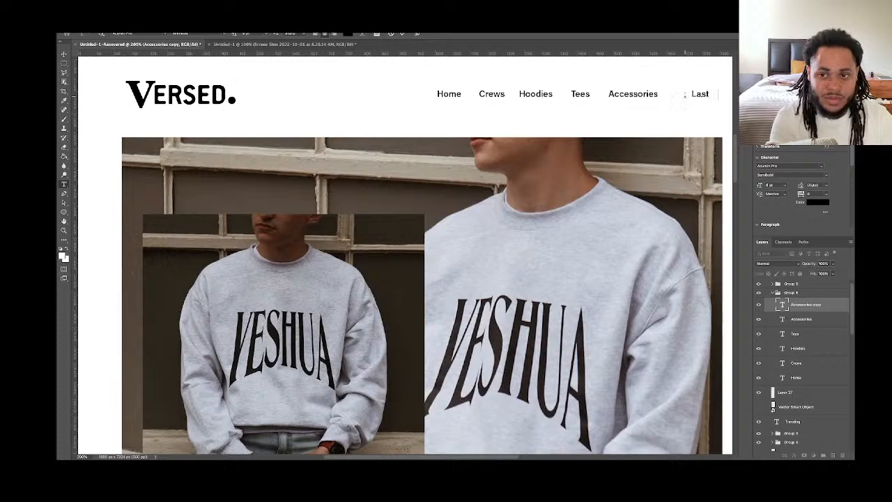
type(" Cha")
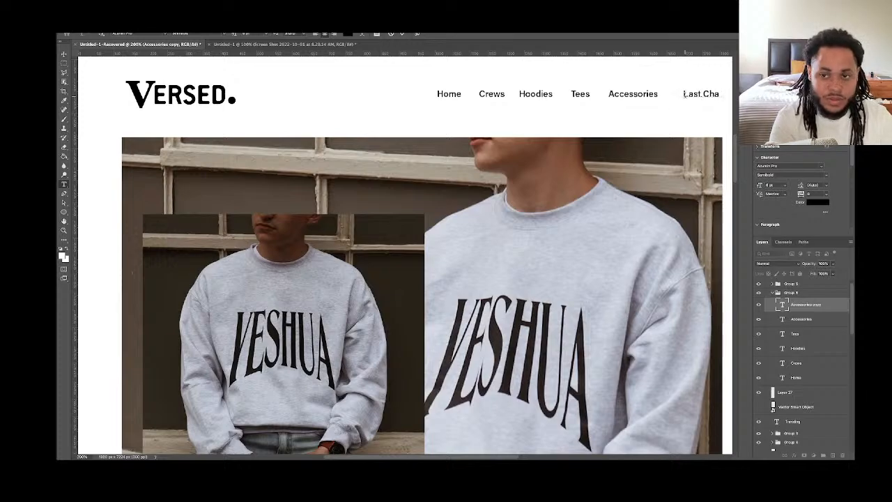
type("nce")
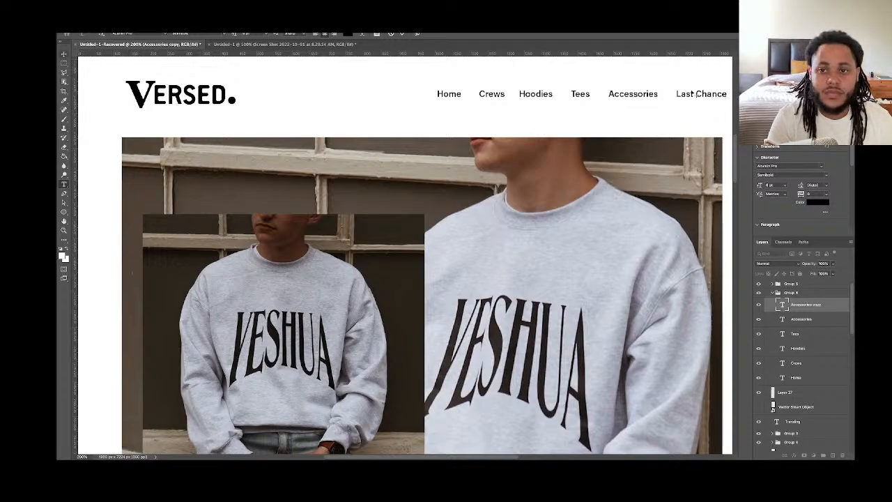
key("super+Return")
key("v")
Collapse the navigation text group and move it slightly left so Last Chance sits inside the right vertical guide, leaving the guides hidden
scroll(644, 109, "right", 3)
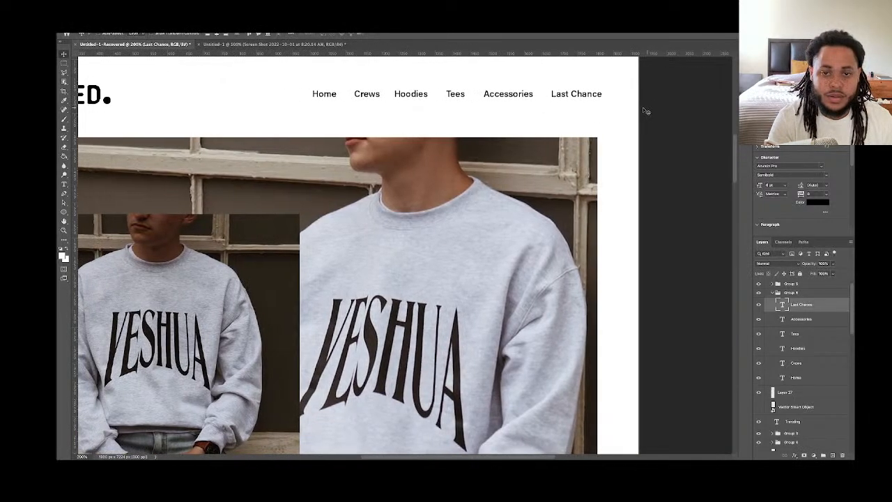
scroll(644, 110, "left", 2)
left_click(773, 294)
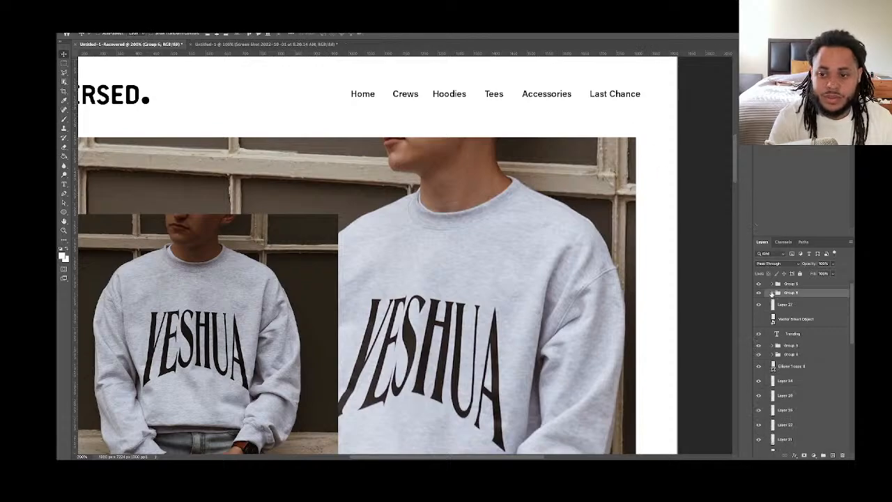
key("super+semicolon")
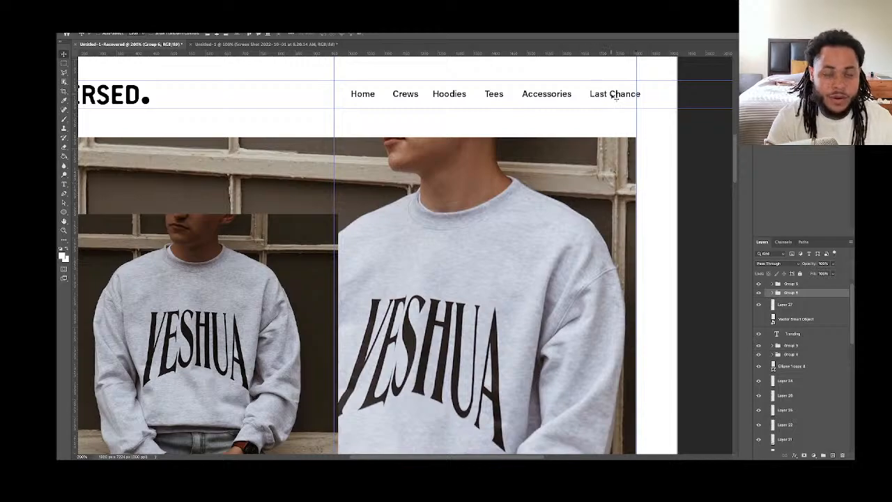
left_click_drag(614, 98, 608, 95)
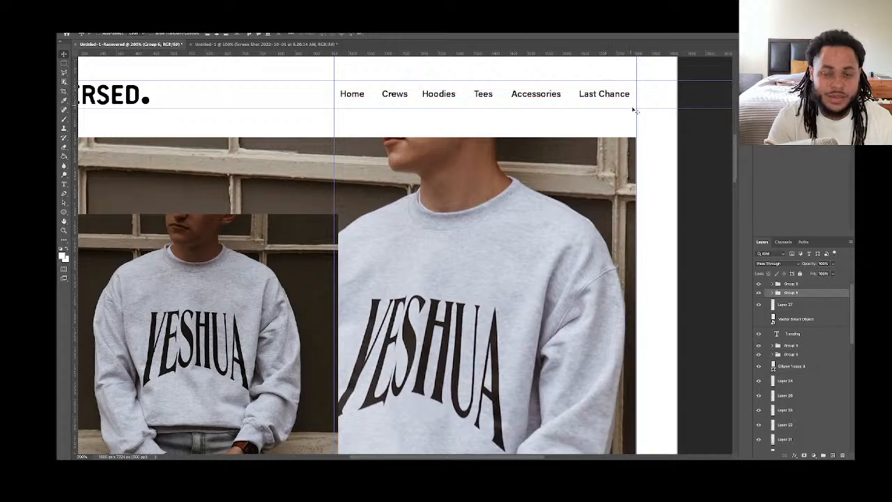
key("super+;")
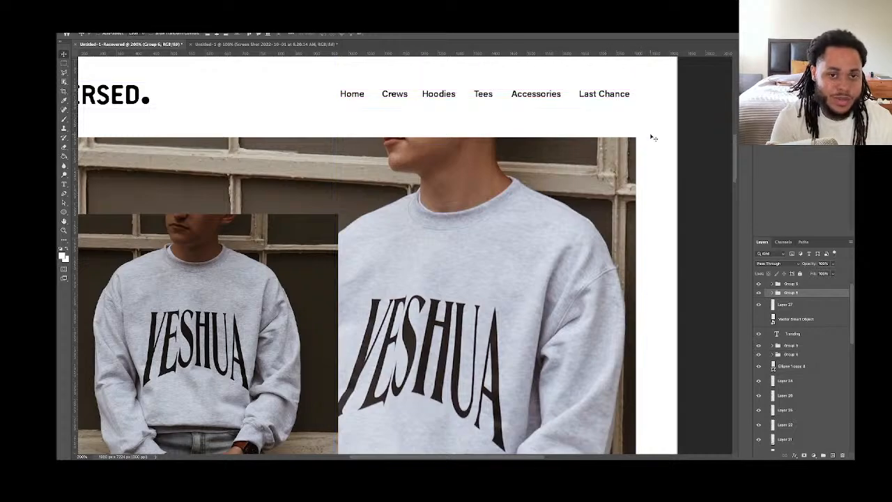
Review the completed header together with the dark hero section above it
scroll(640, 139, "left", 3)
scroll(600, 145, "right", 2)
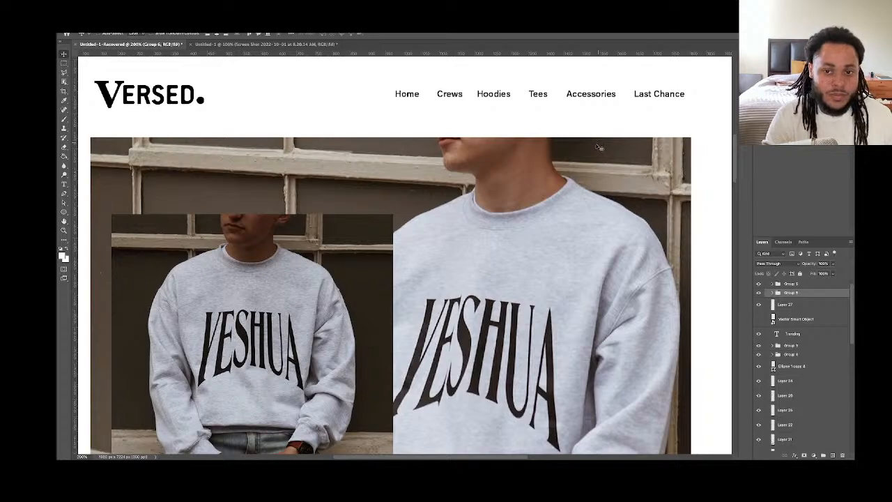
scroll(578, 163, "up", 10)
scroll(578, 162, "down", 3)
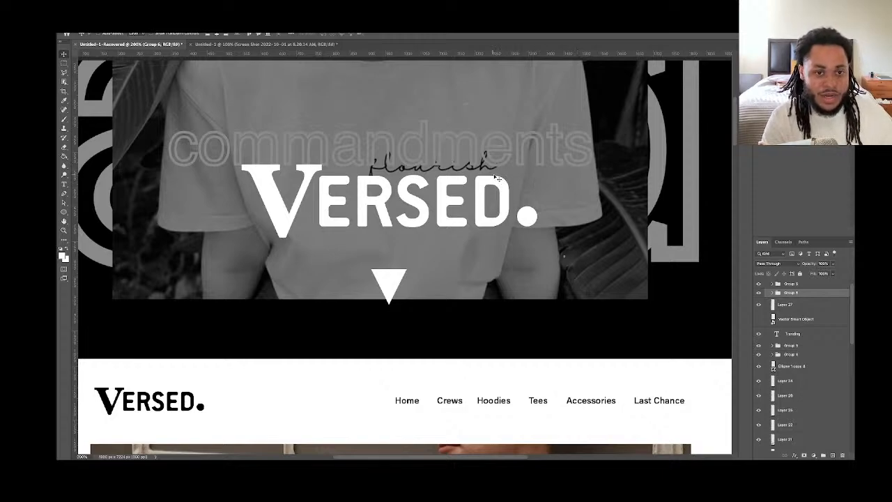
scroll(496, 179, "down", 5)
scroll(496, 178, "down", 2)
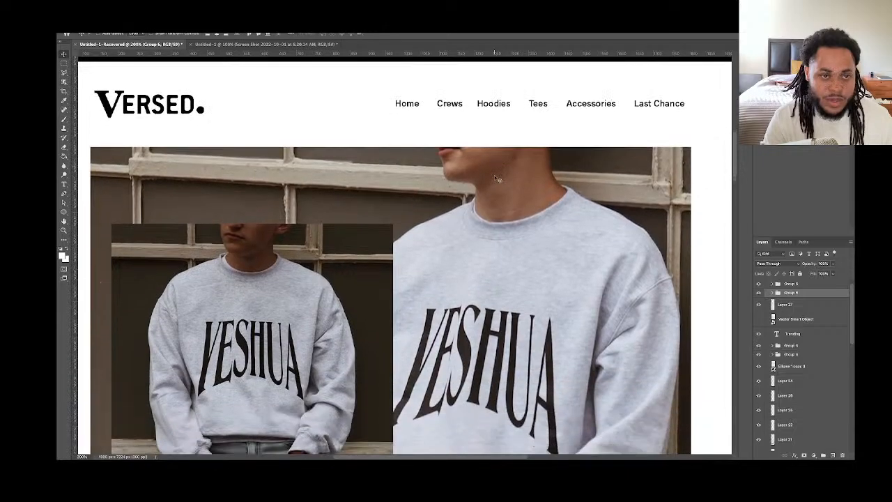
scroll(495, 175, "down", 1)
scroll(495, 175, "up", 1)
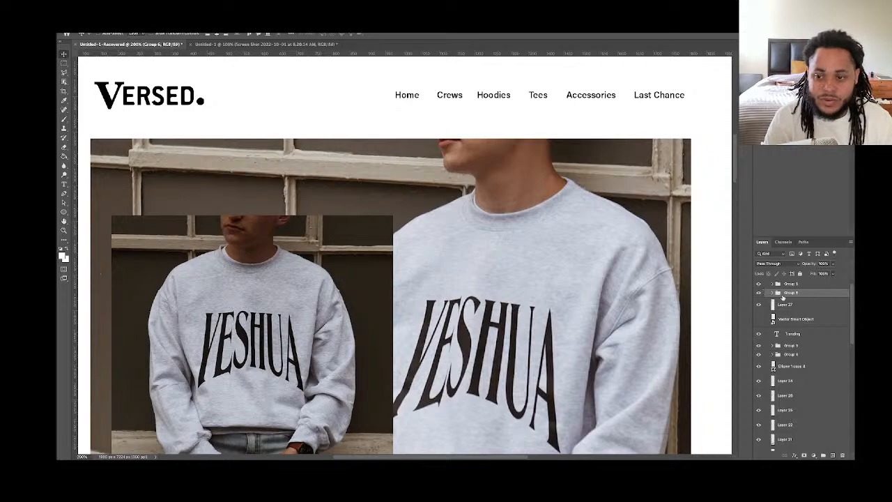
On a new layer, draw a thin black rectangle about 111 by 15 px in the header between the logo and Home
left_click(832, 455)
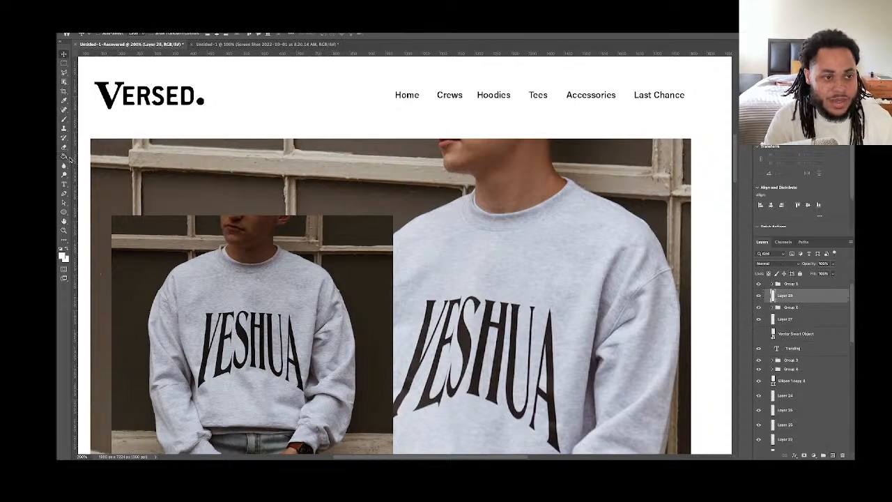
left_click(66, 211)
right_click(66, 212)
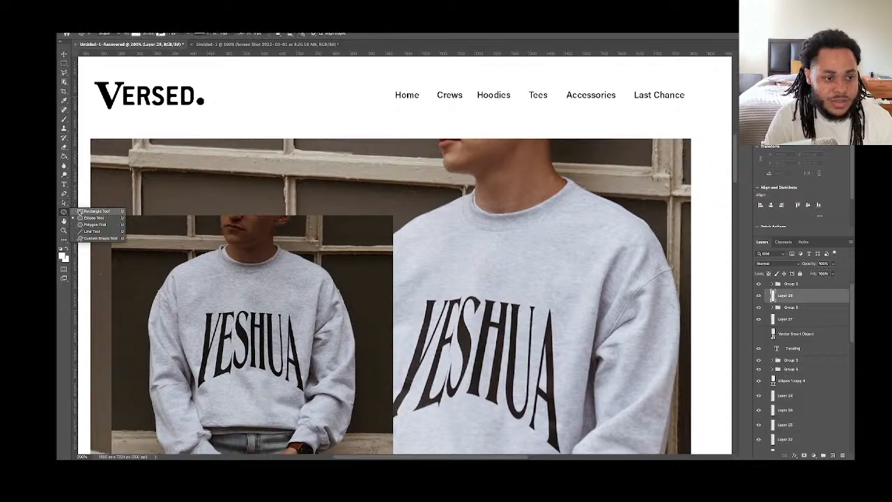
left_click(94, 213)
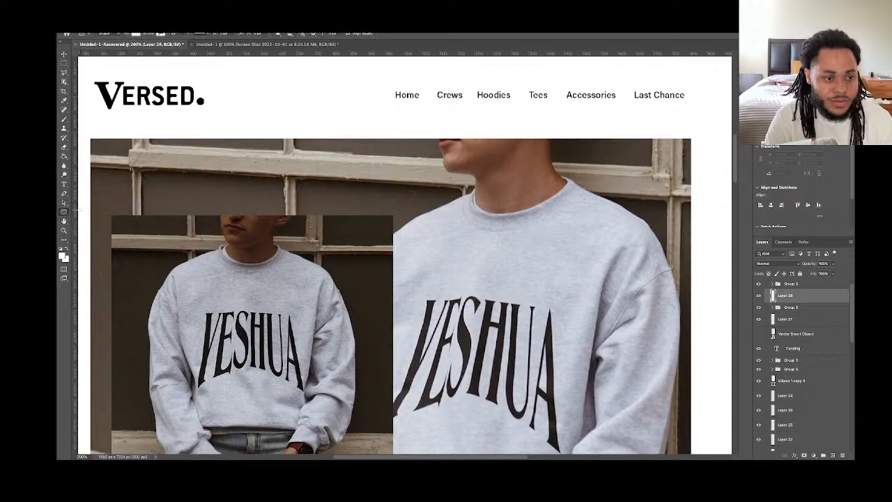
left_click(137, 34)
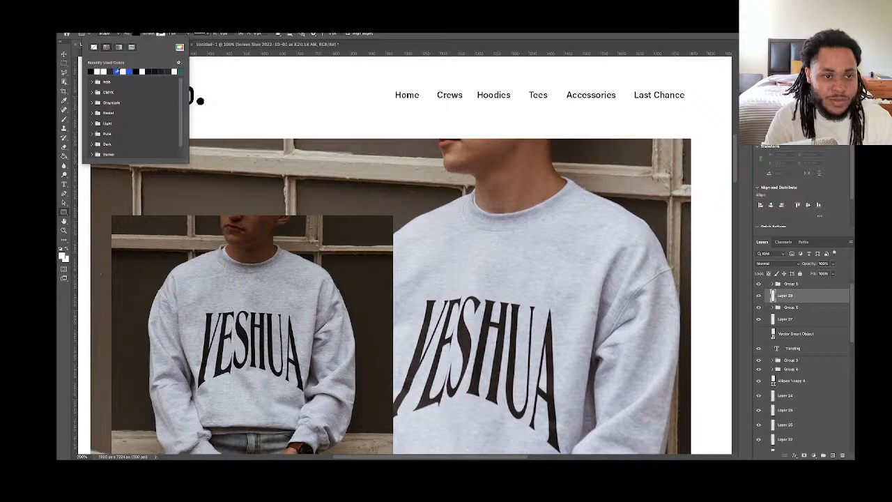
left_click(135, 35)
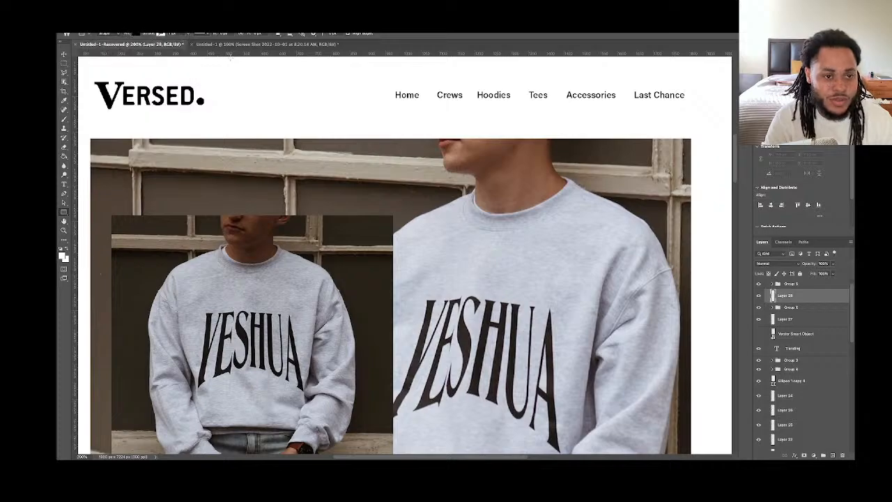
left_click_drag(252, 82, 293, 86)
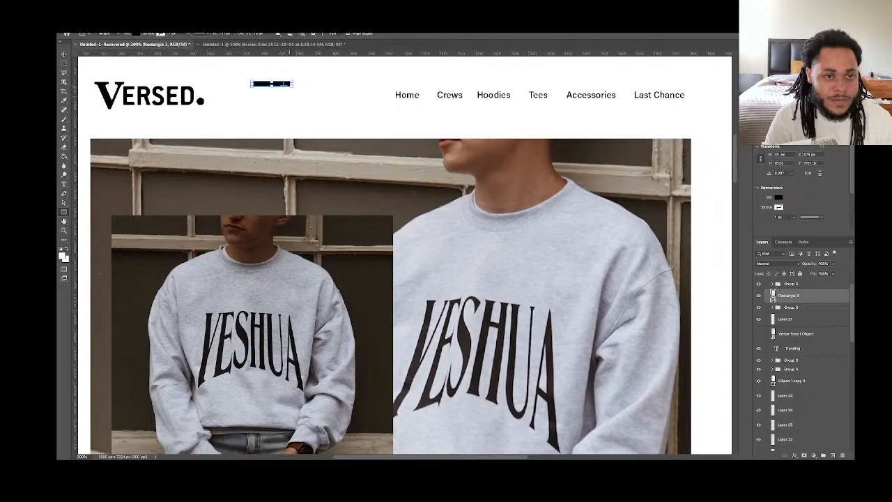
Duplicate the black bar twice below itself to form a three-line menu icon and group the three bars
left_click(64, 54)
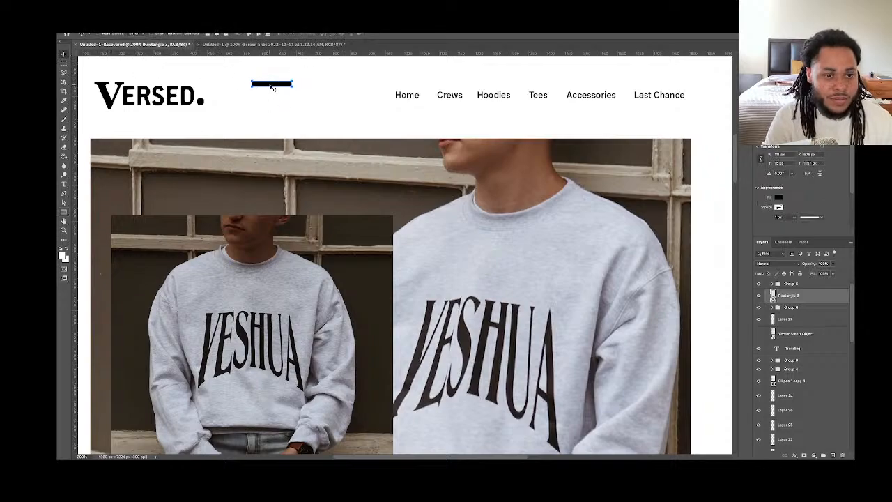
left_click_drag(272, 87, 274, 102)
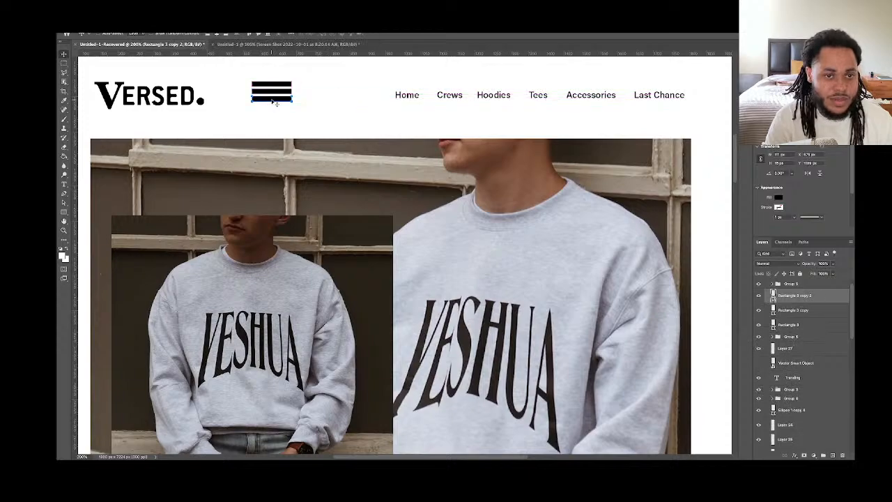
left_click(806, 328, "shift")
key("ctrl+g")
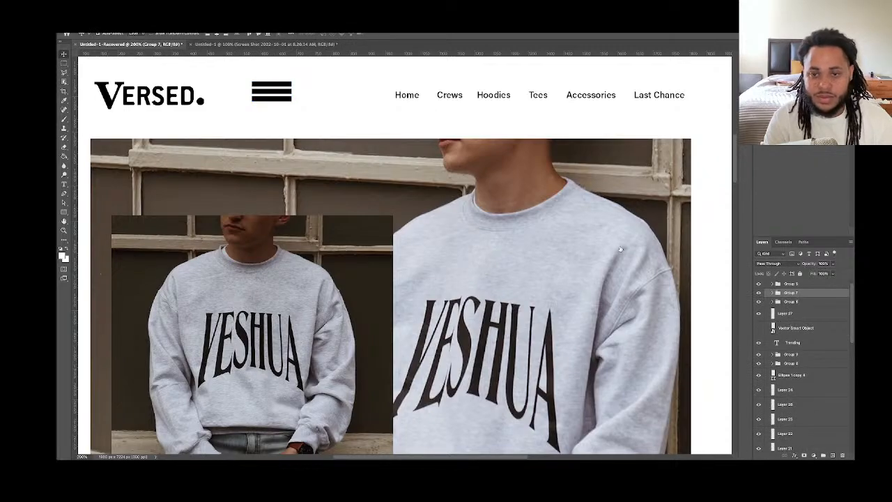
Move the menu icon group to the header's right end, flush with the photo's right edge, and hide the navigation text group
left_click_drag(272, 91, 668, 98)
scroll(667, 98, "down", 1)
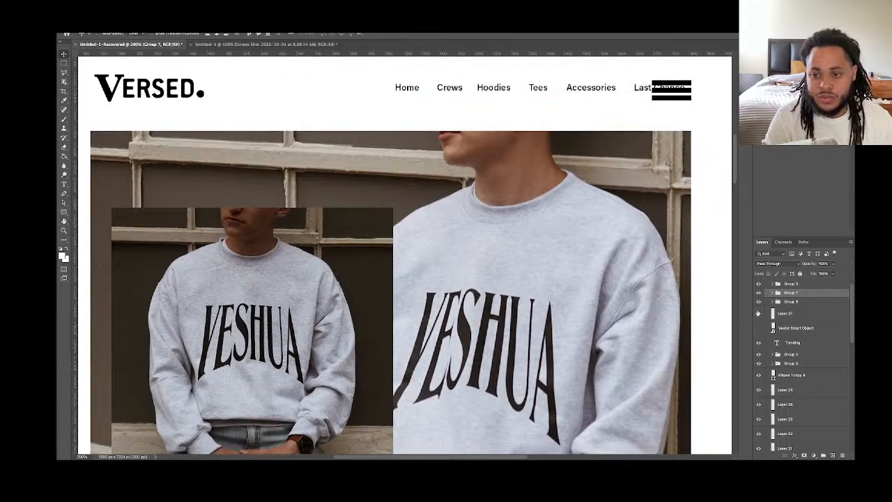
left_click(759, 303)
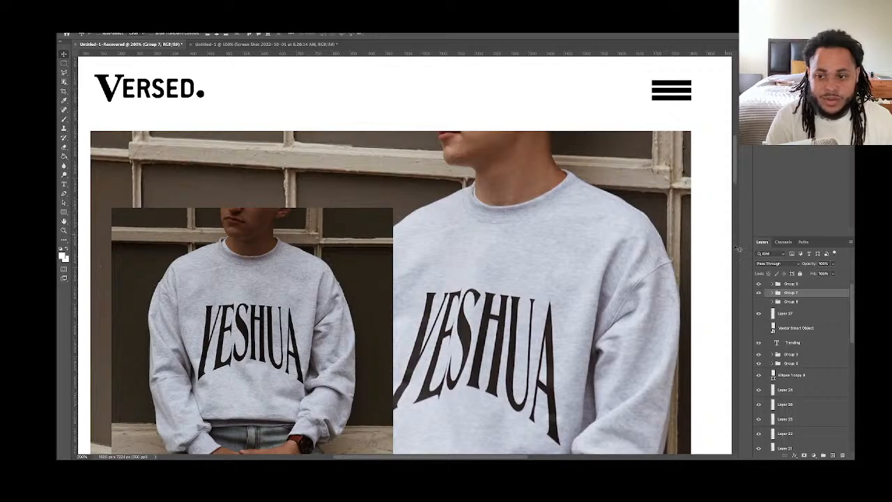
Compare the header with the navigation text in place of the menu icon, ending with only the icon shown
left_click(759, 302)
left_click(758, 293)
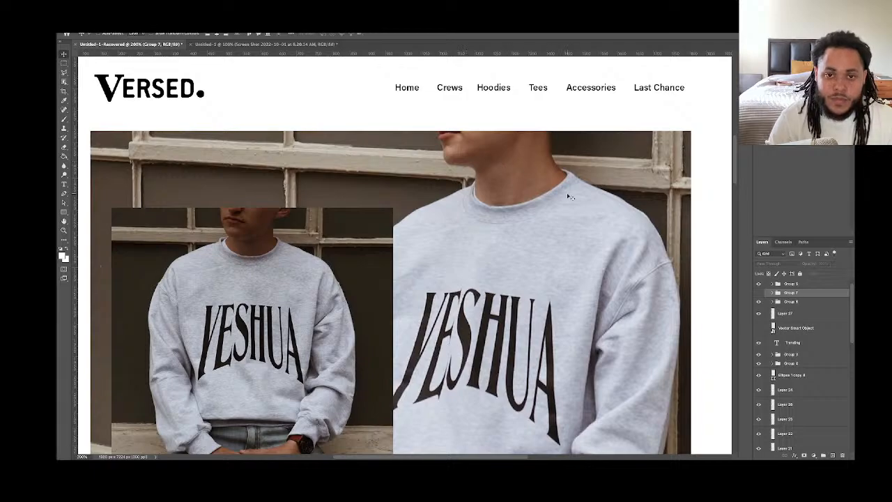
left_click(759, 294)
left_click(759, 297)
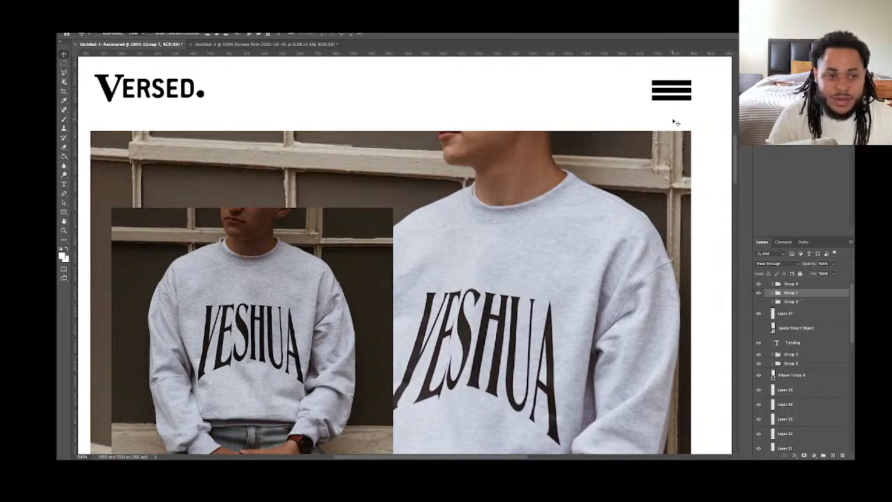
Show the guides and examine how the logo, menu icon and hero photos line up, down to the carousel controls and Trending heading
key("super+;")
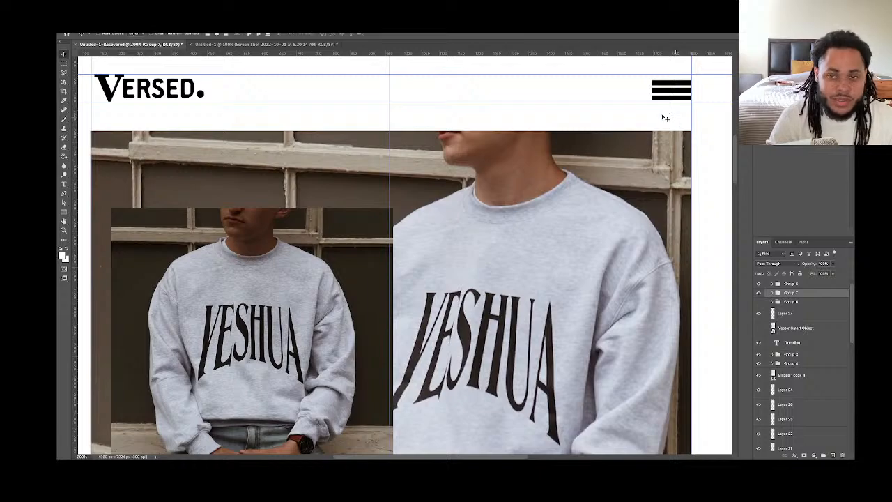
scroll(659, 113, "down", 1)
scroll(657, 114, "up", 2)
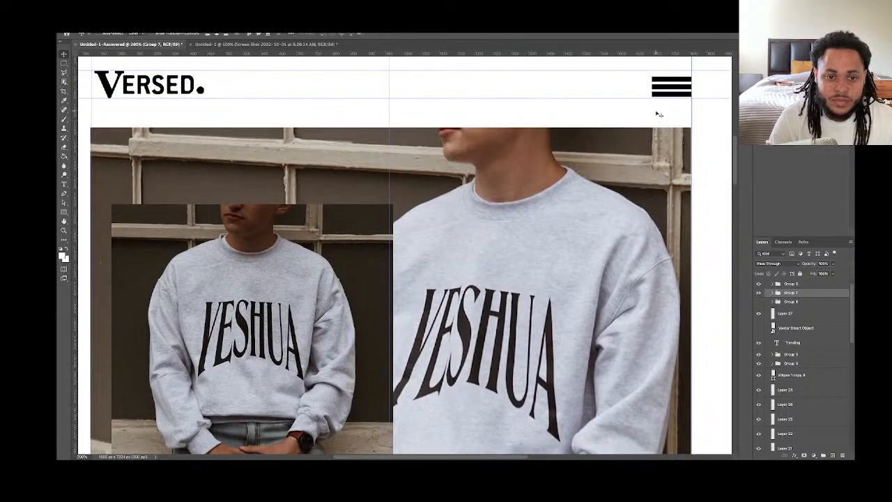
scroll(620, 117, "left", 2)
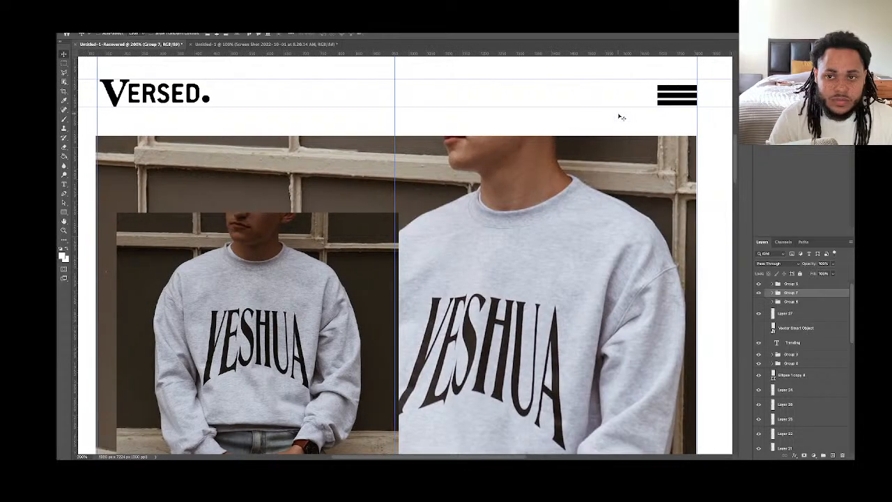
scroll(620, 117, "down", 5)
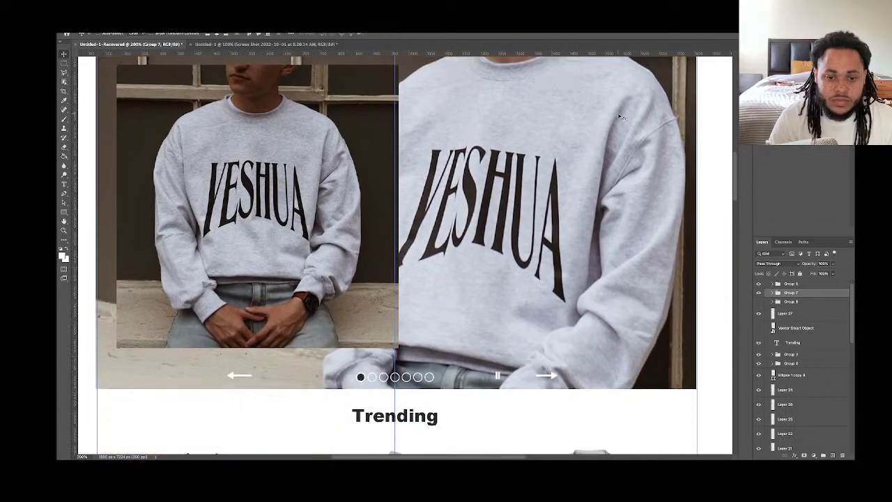
scroll(620, 117, "up", 3)
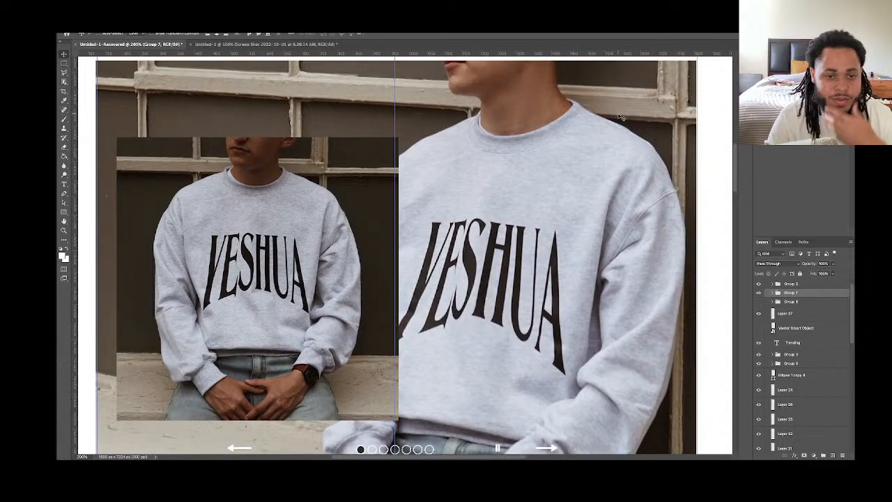
scroll(620, 117, "up", 3)
scroll(621, 117, "down", 4)
scroll(620, 117, "up", 1)
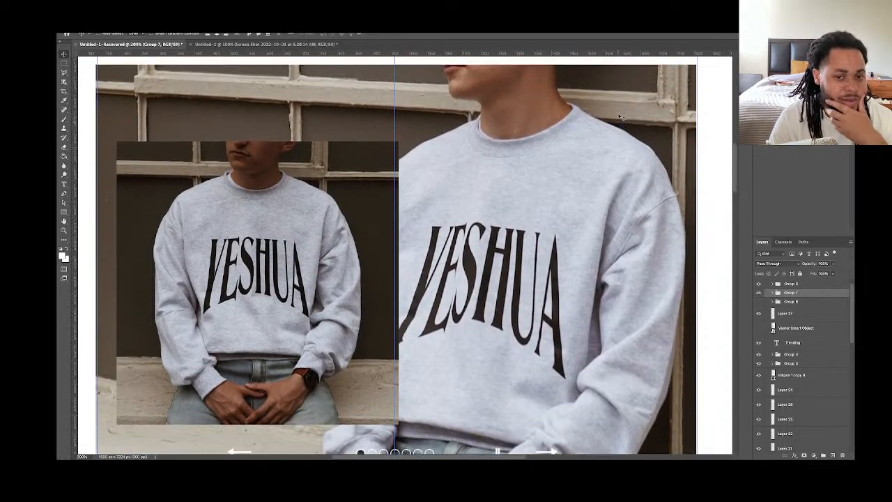
scroll(620, 117, "up", 2)
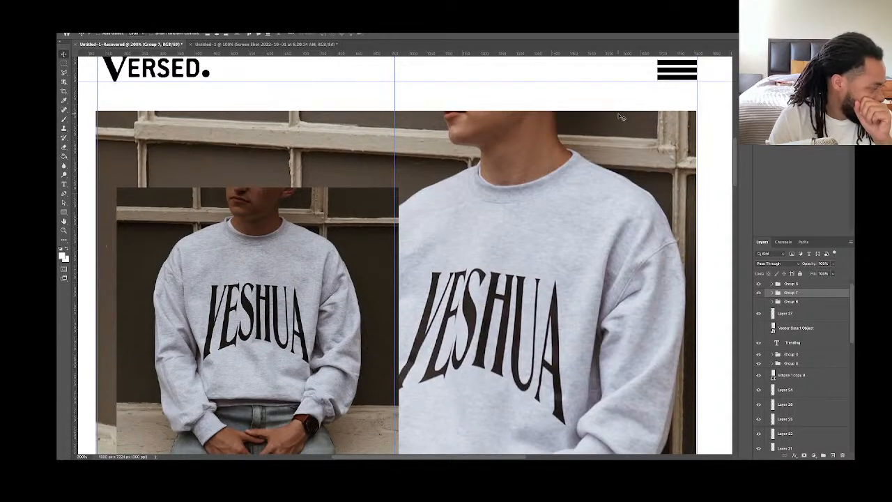
scroll(621, 118, "down", 1)
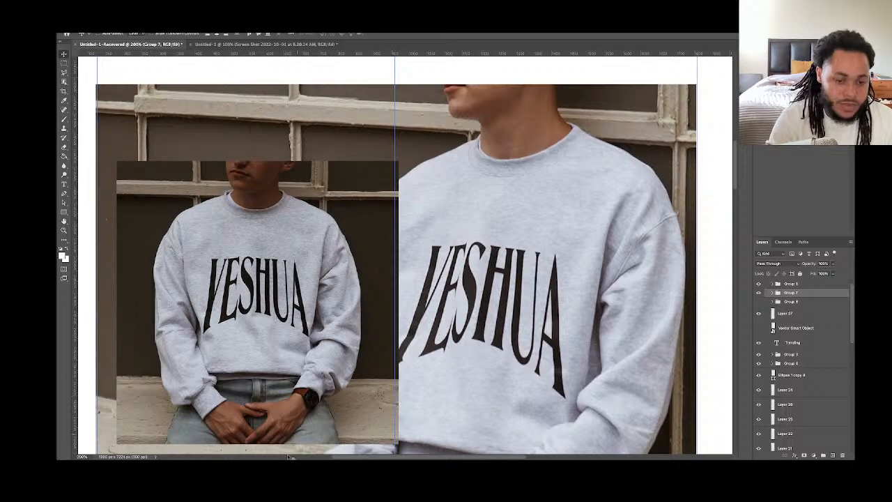
Switch to Chrome and examine every slide of the versedinc.com homepage slideshow
mouse_move(291, 456)
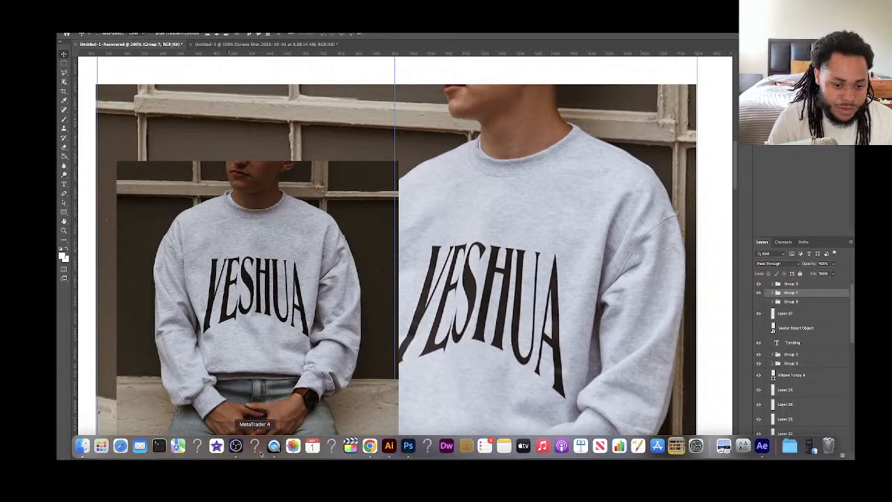
left_click(369, 446)
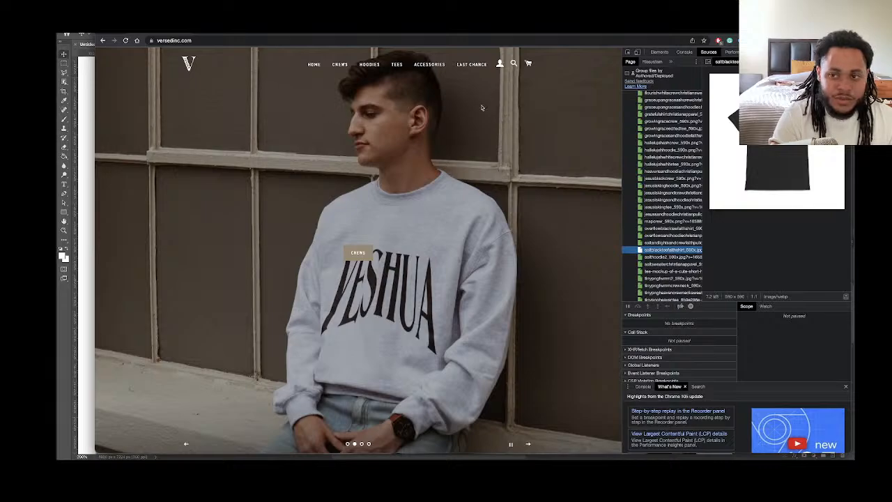
left_click(512, 446)
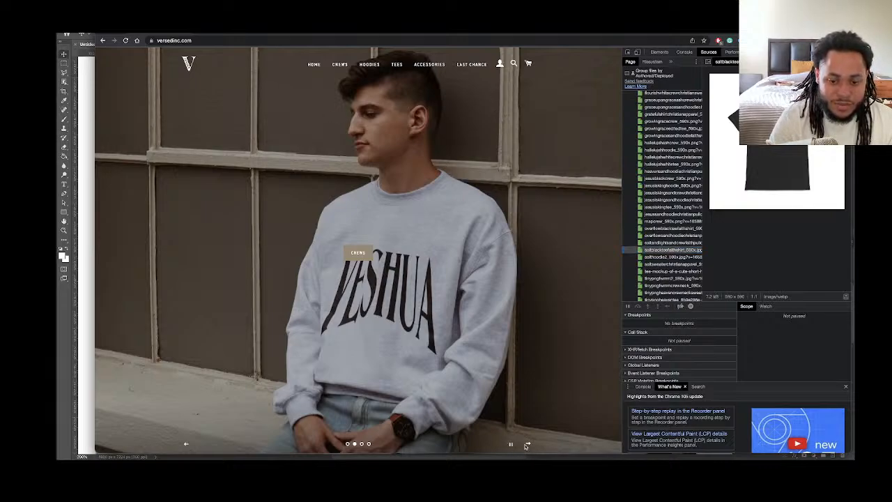
left_click(527, 444)
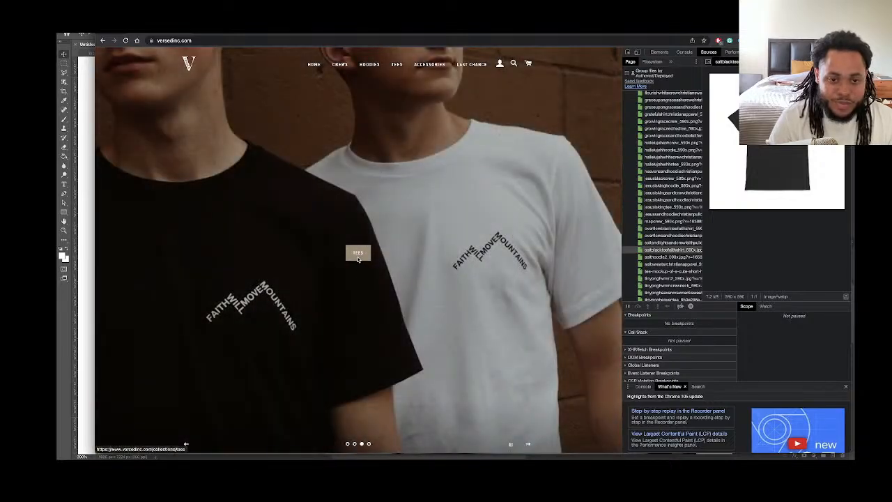
left_click(528, 445)
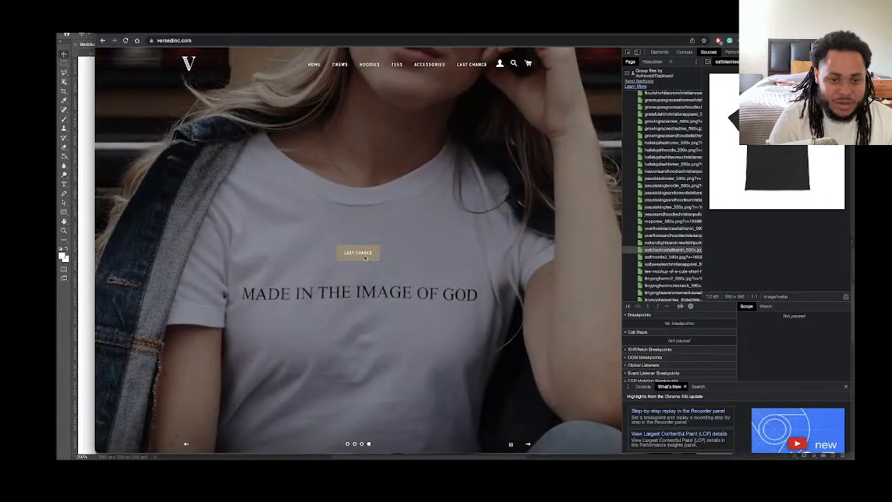
left_click(528, 445)
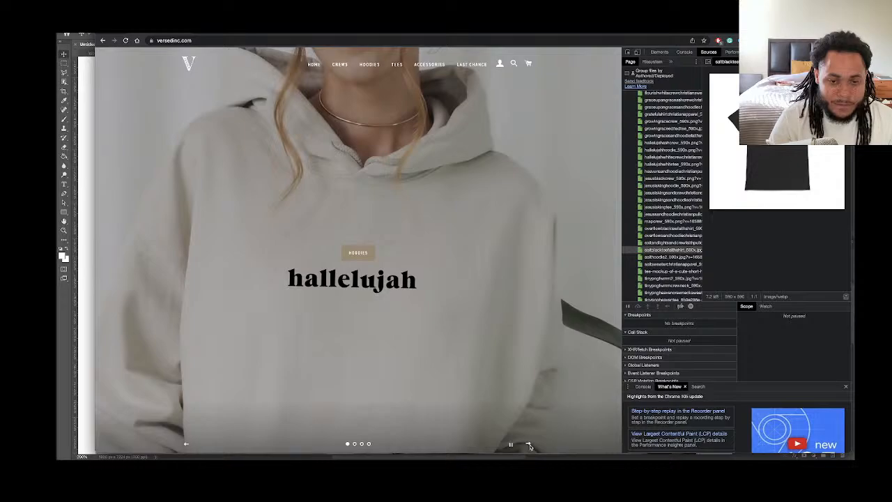
left_click(529, 446)
left_click(530, 446)
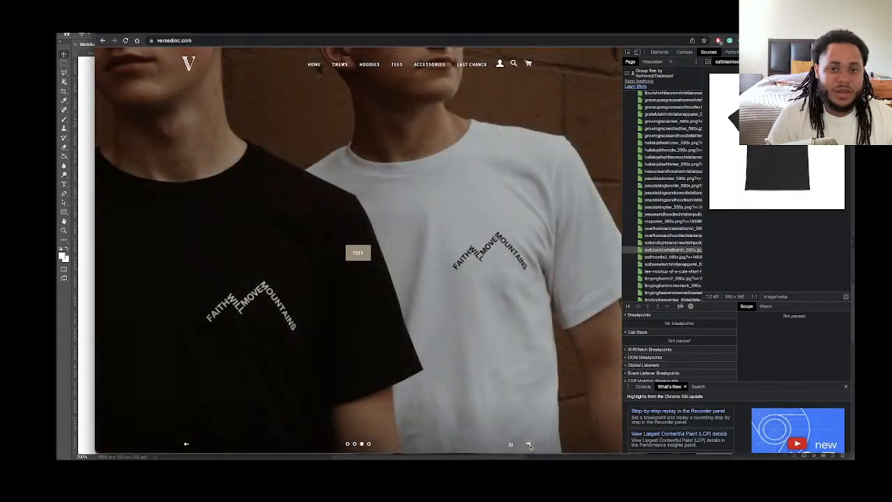
left_click(530, 446)
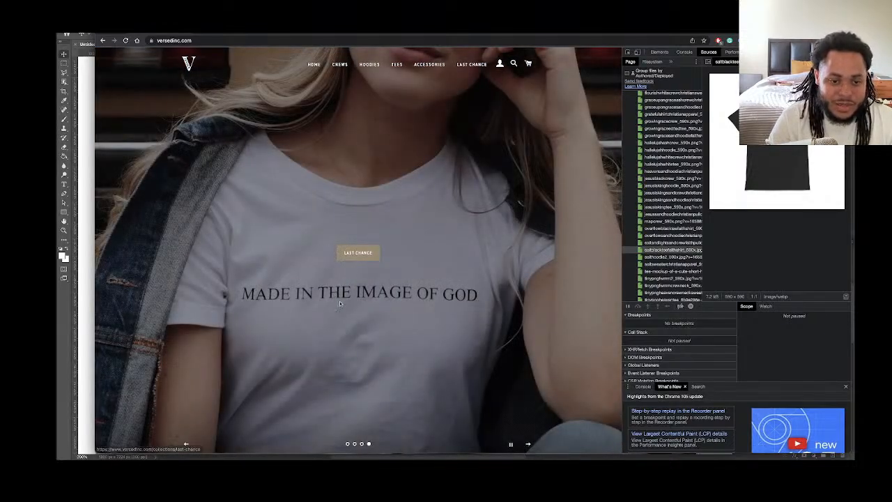
left_click(527, 444)
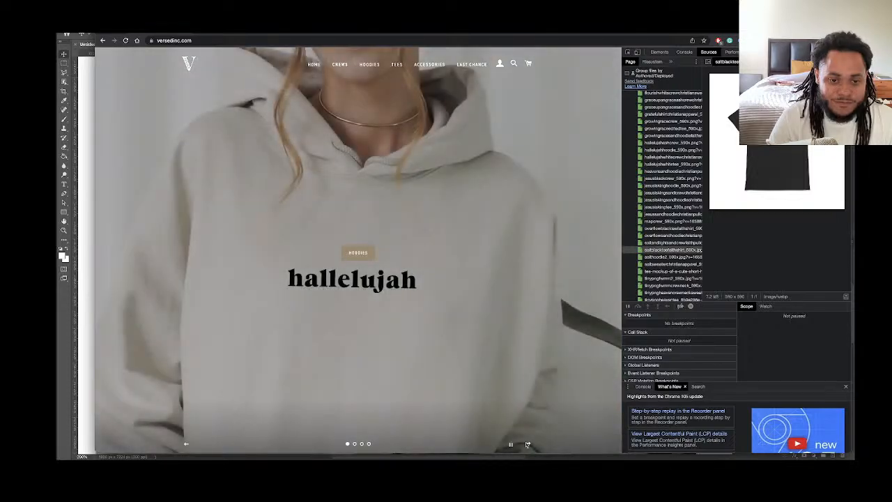
left_click(527, 444)
left_click(527, 444)
left_click(527, 444)
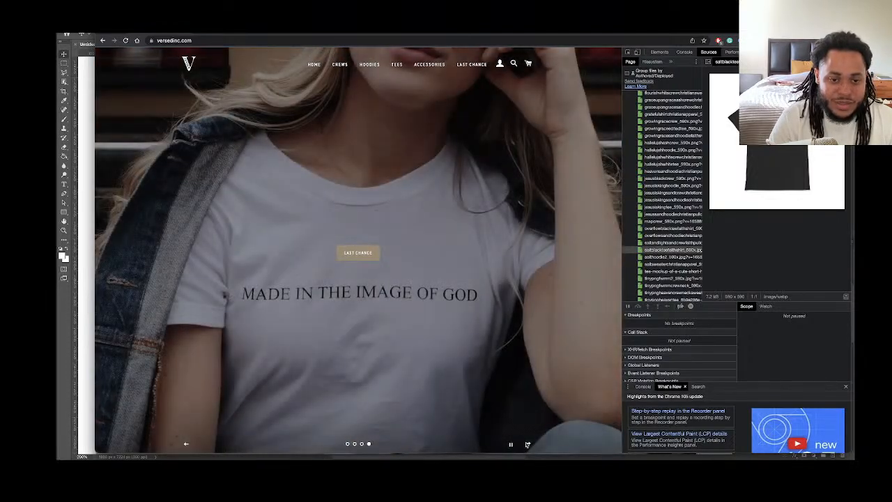
left_click(527, 444)
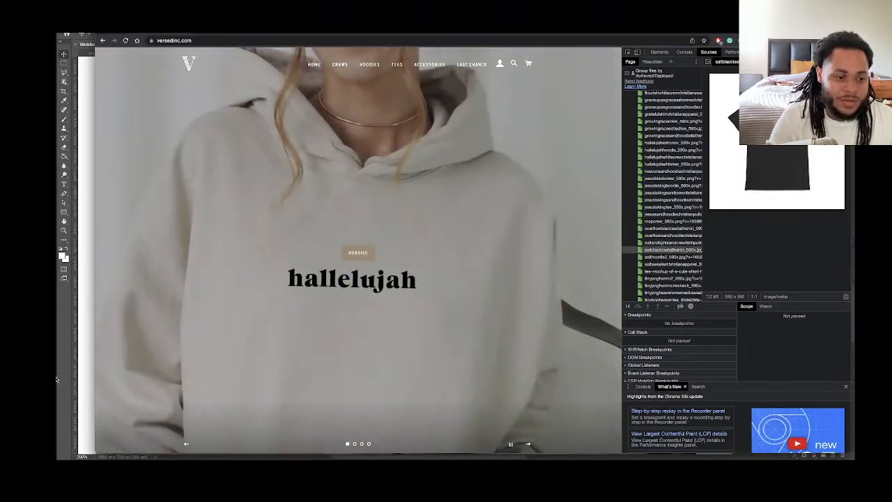
Compare the Yeshua banner mockup in Photoshop with the versedinc.com homepage slideshow in Chrome
left_click(87, 392)
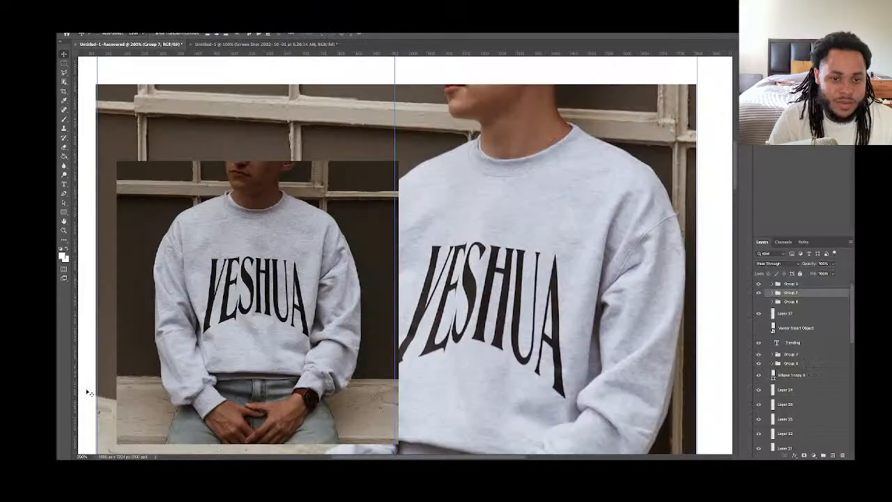
scroll(170, 378, "down", 2)
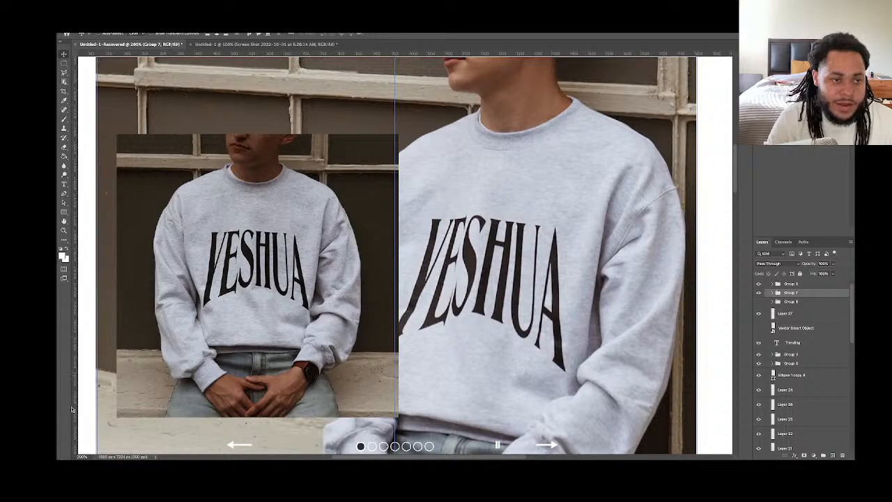
mouse_move(216, 452)
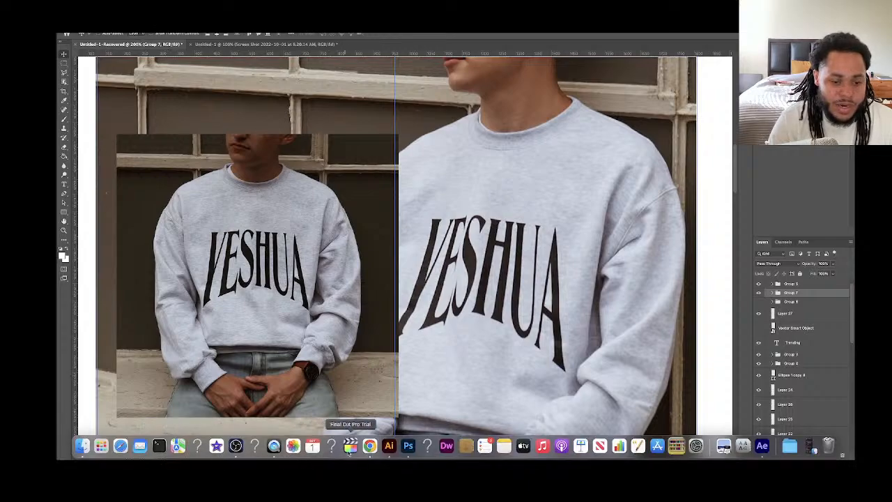
left_click(369, 449)
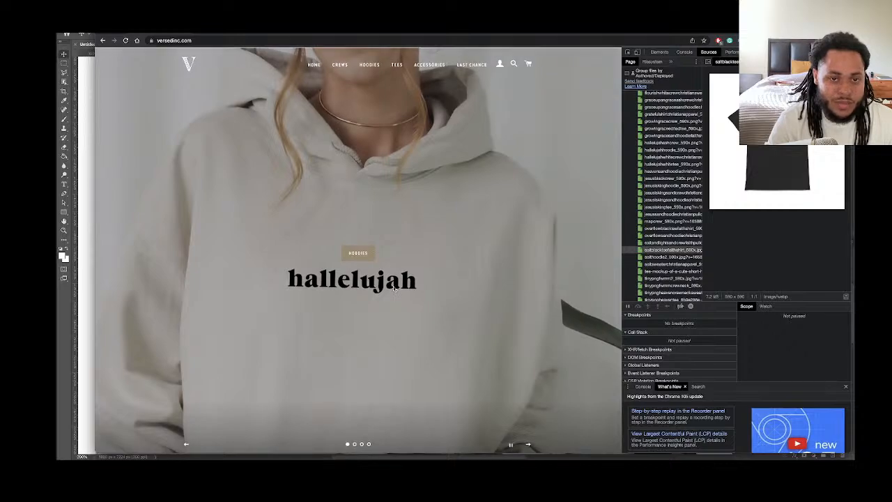
left_click(527, 443)
left_click(527, 443)
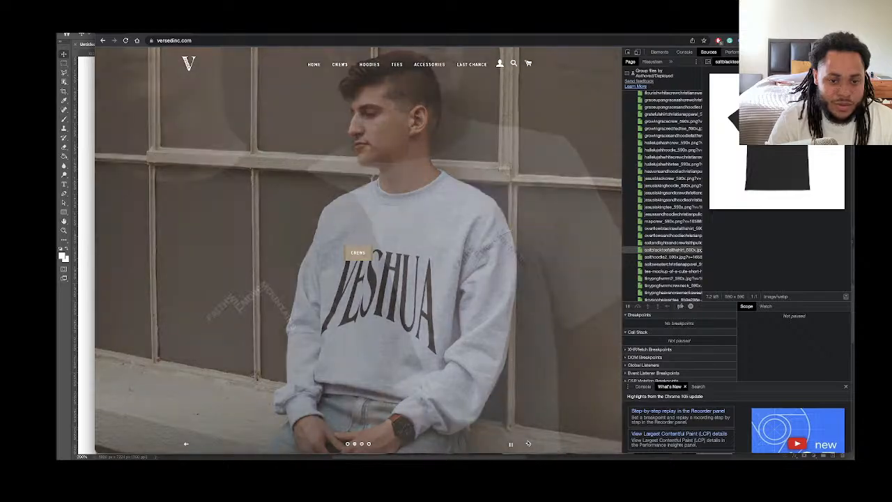
left_click(528, 443)
left_click(528, 443)
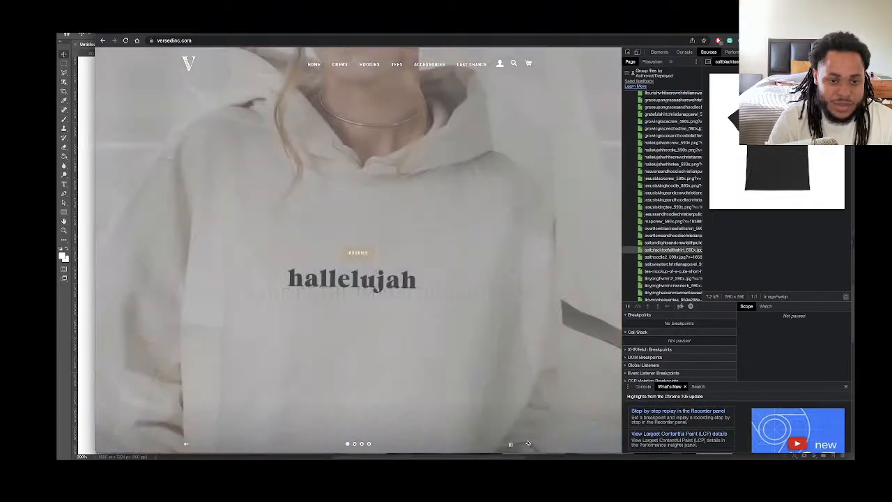
Open the store's Crews collection and look over its first rows of product photos
left_click(340, 65)
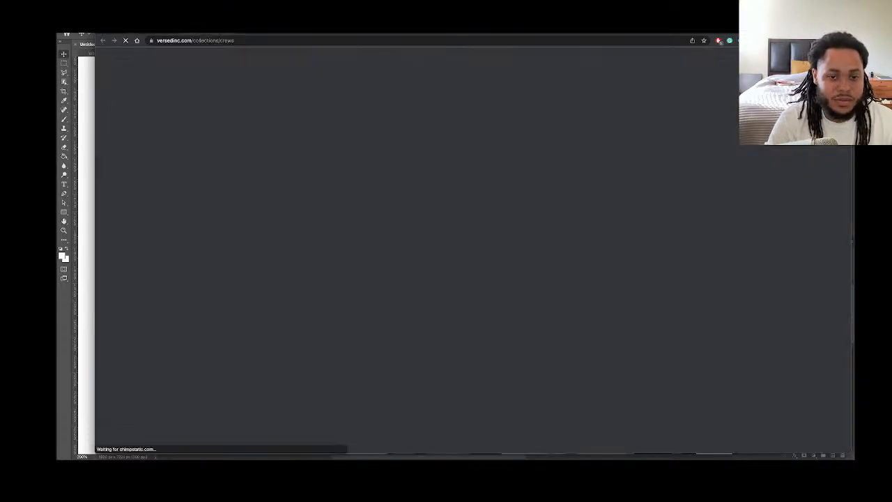
scroll(376, 136, "down", 1)
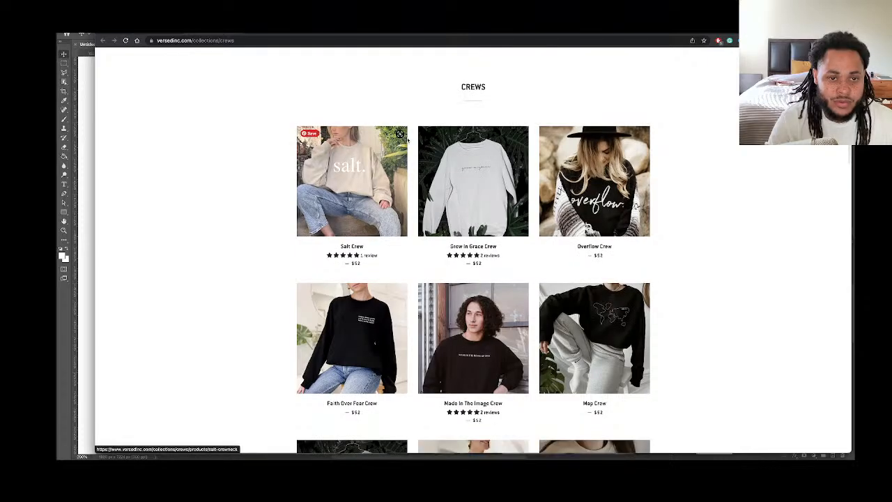
scroll(417, 138, "down", 3)
scroll(418, 137, "down", 10)
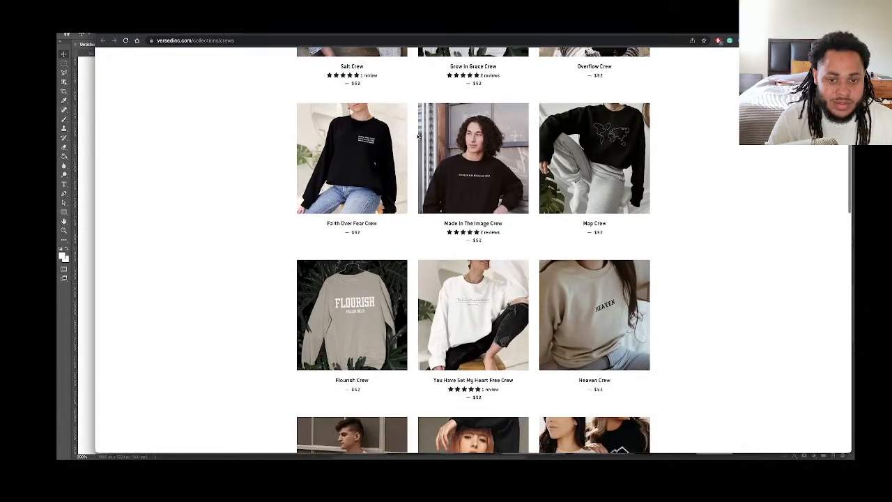
scroll(417, 136, "up", 10)
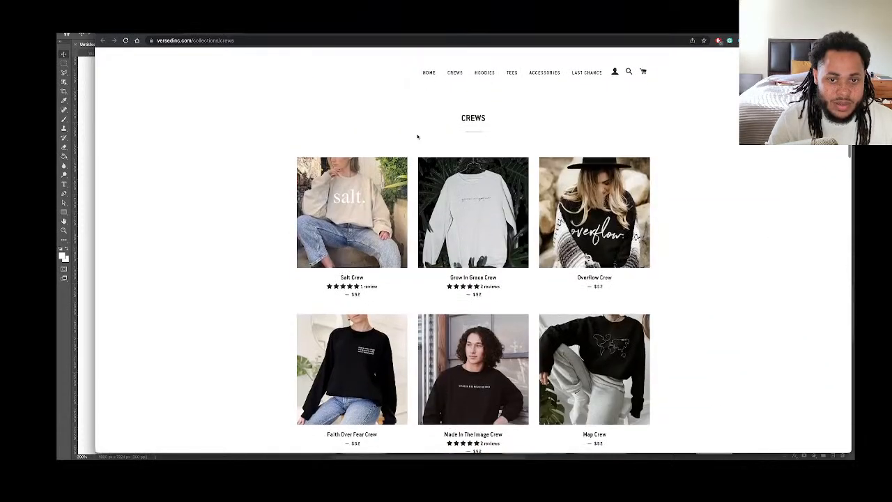
scroll(418, 136, "down", 2)
scroll(417, 137, "up", 1)
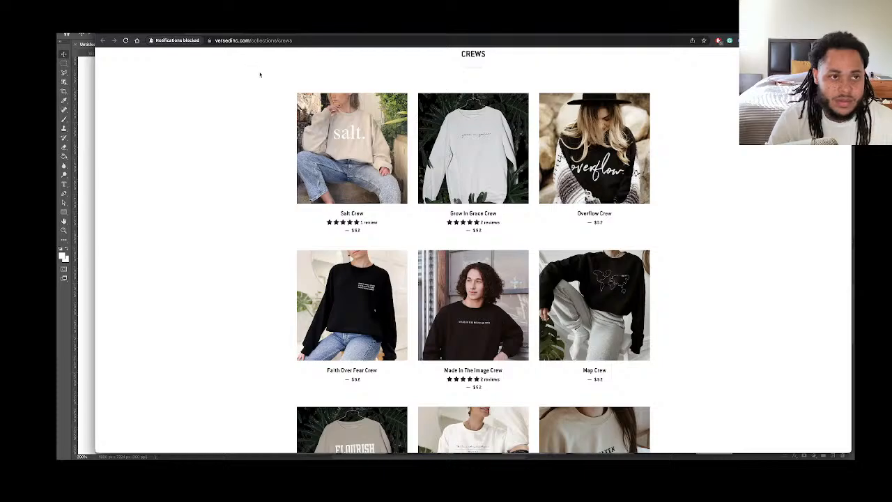
Reposition the browser window and examine the remaining Crews products down to the VERSED Gift Card
left_click_drag(473, 34, 434, 34)
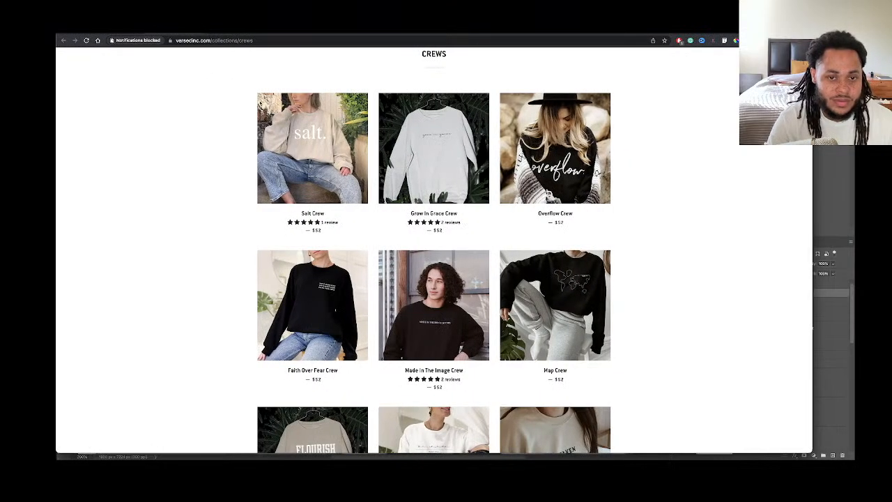
scroll(174, 133, "down", 1)
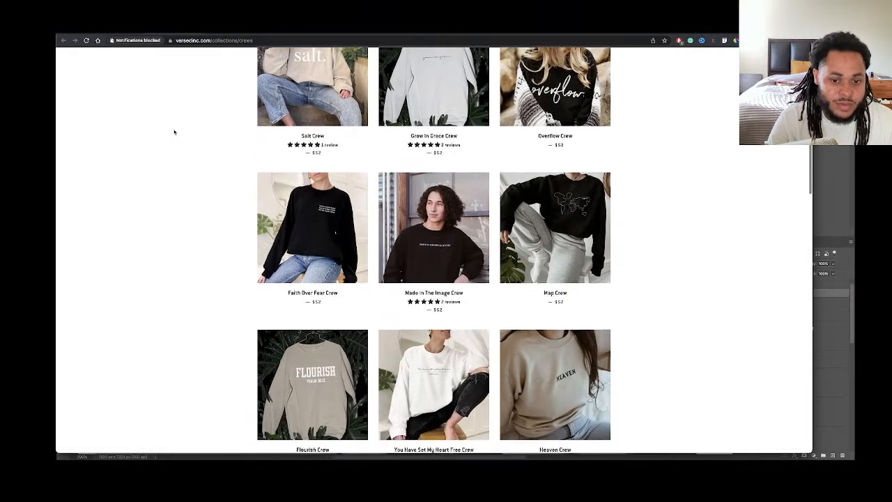
scroll(174, 132, "down", 5)
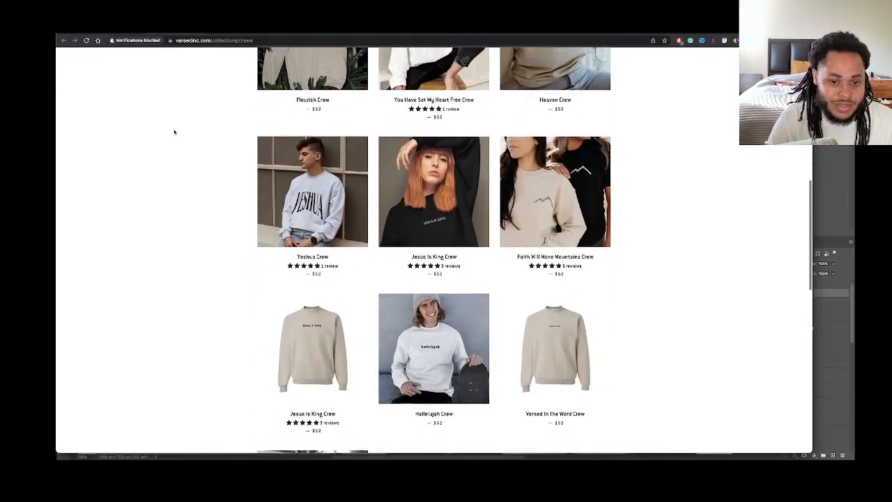
scroll(174, 133, "down", 5)
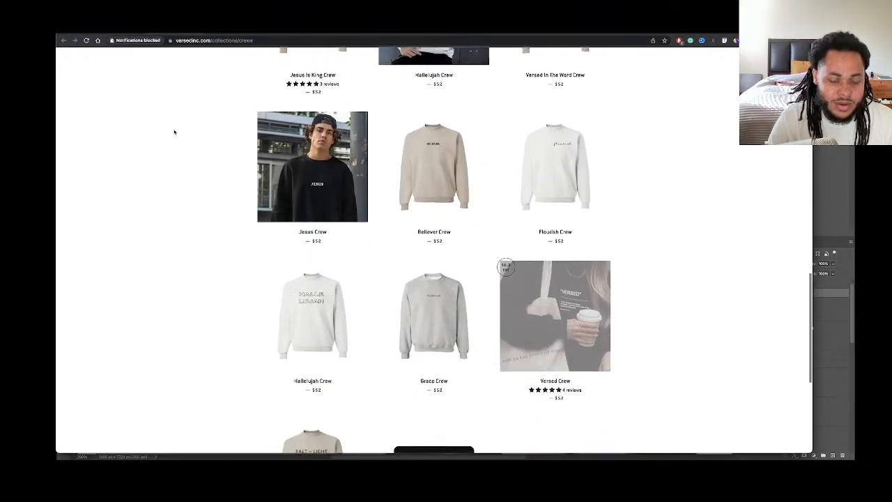
scroll(174, 133, "down", 2)
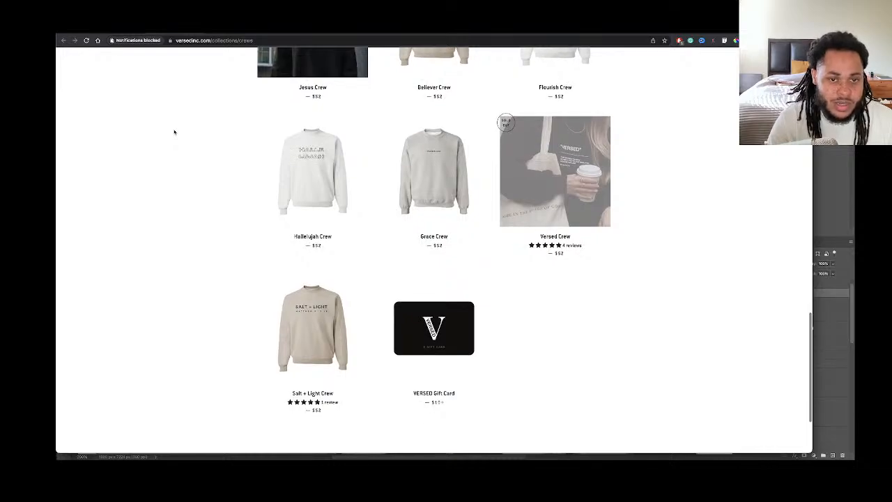
scroll(174, 132, "down", 1)
Return to the store's homepage and look over the A Little About Us and Just In sections
scroll(174, 132, "up", 15)
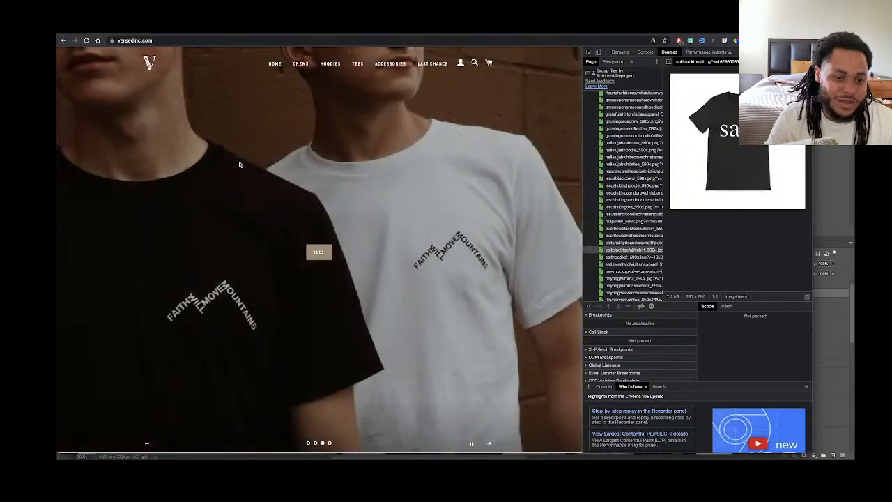
scroll(240, 164, "down", 5)
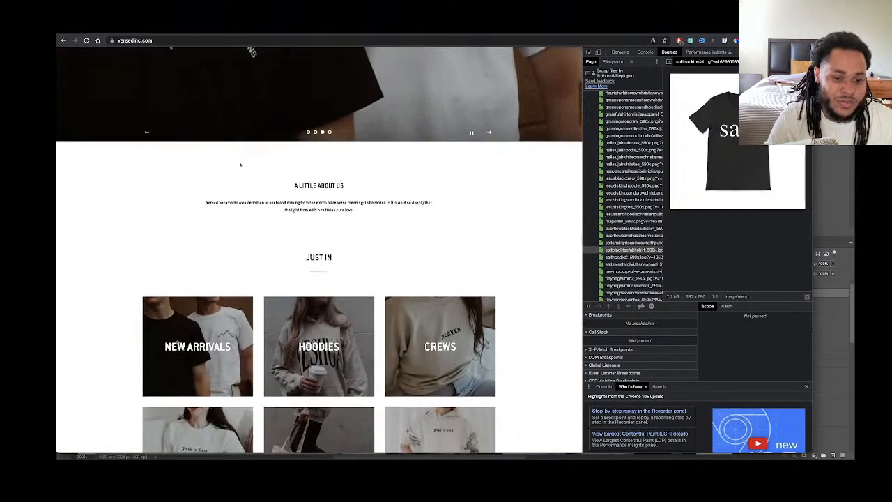
scroll(239, 164, "up", 5)
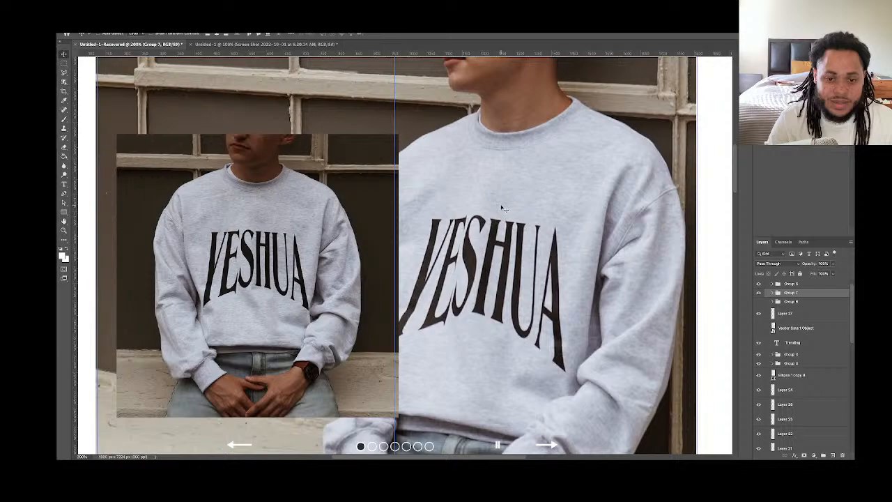
Switch to Photoshop and review the mockup's Trending product row and the Yeshua banner above it
scroll(502, 208, "down", 5)
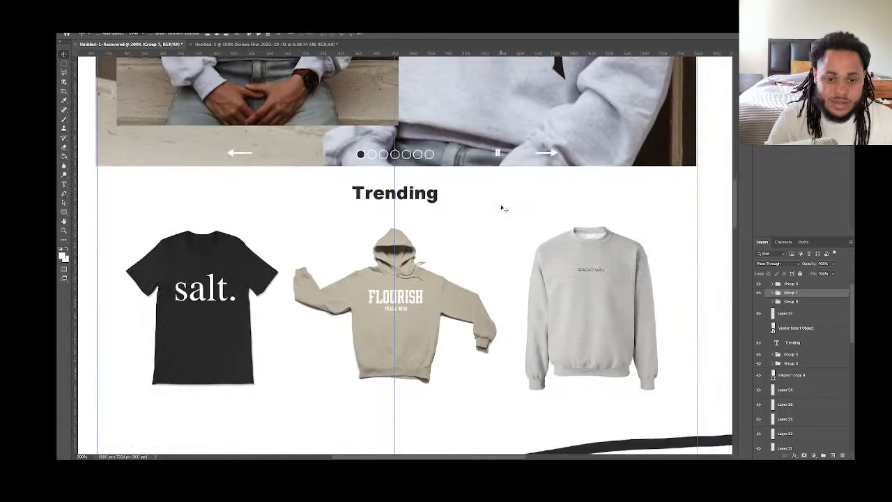
scroll(501, 208, "down", 2)
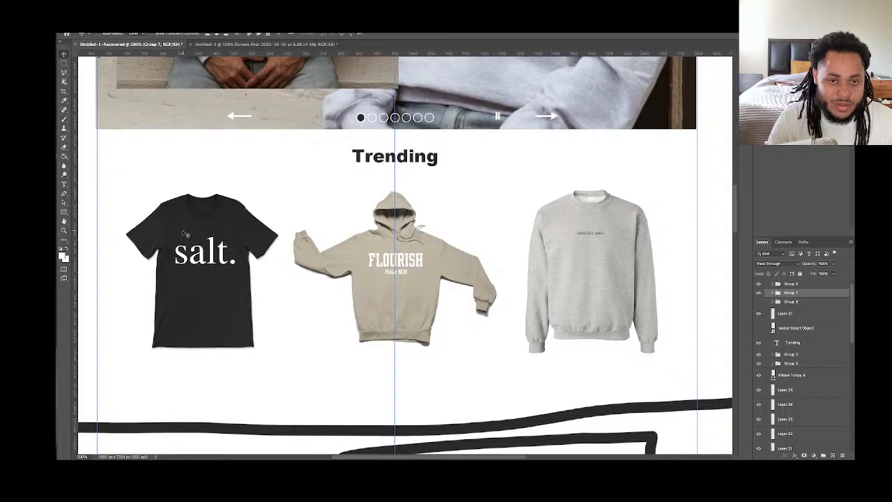
scroll(185, 234, "up", 10)
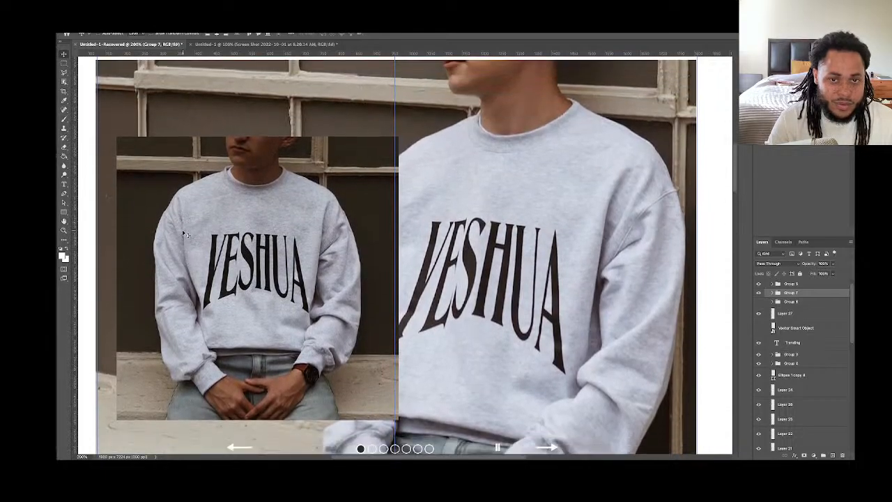
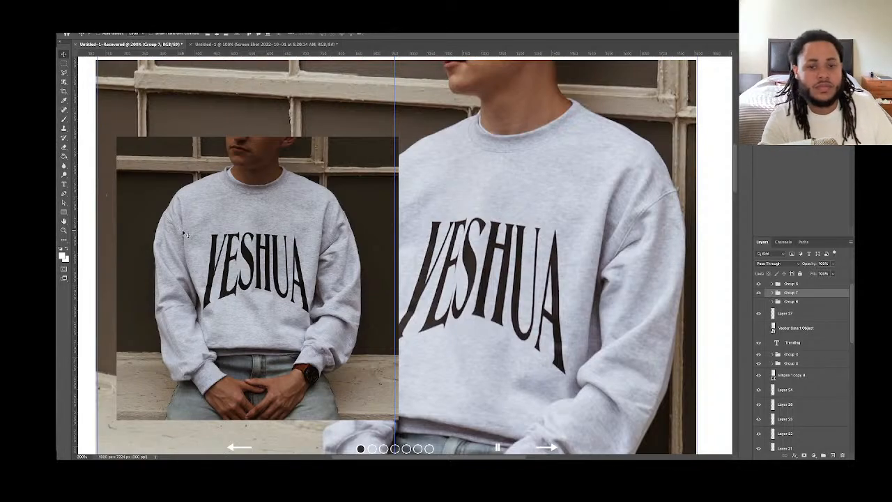
scroll(237, 211, "up", 2)
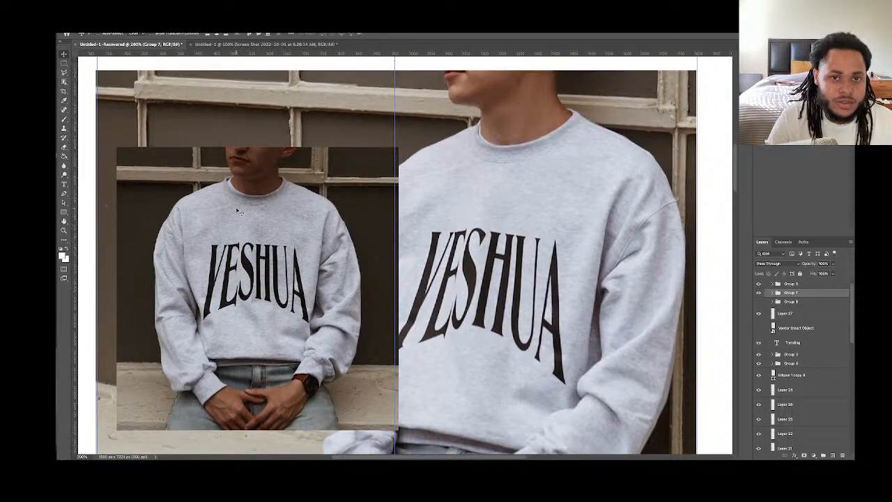
Make the topmost group in Artboard 1 the active layer
scroll(238, 211, "down", 1)
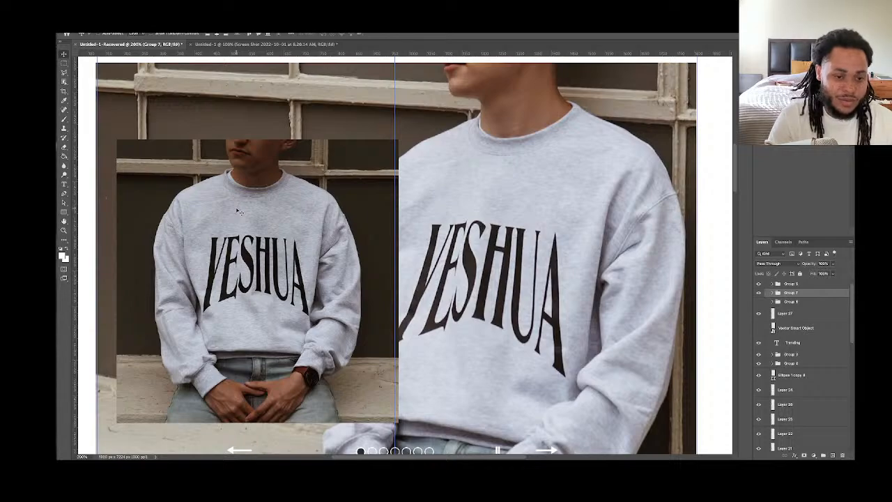
scroll(237, 211, "down", 3)
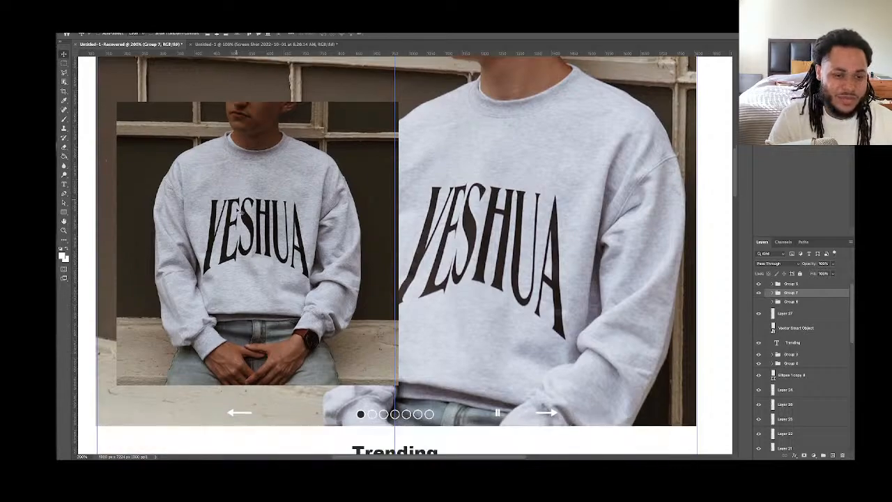
scroll(237, 210, "up", 4)
scroll(237, 210, "down", 2)
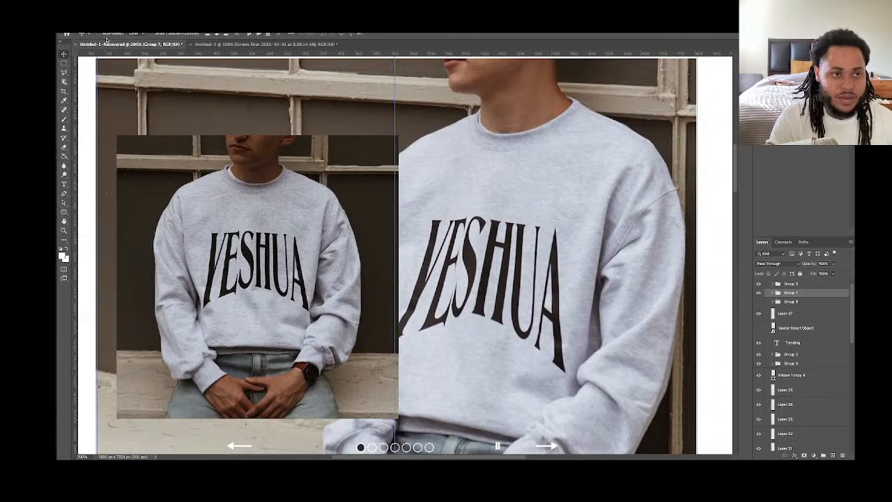
left_click(190, 148)
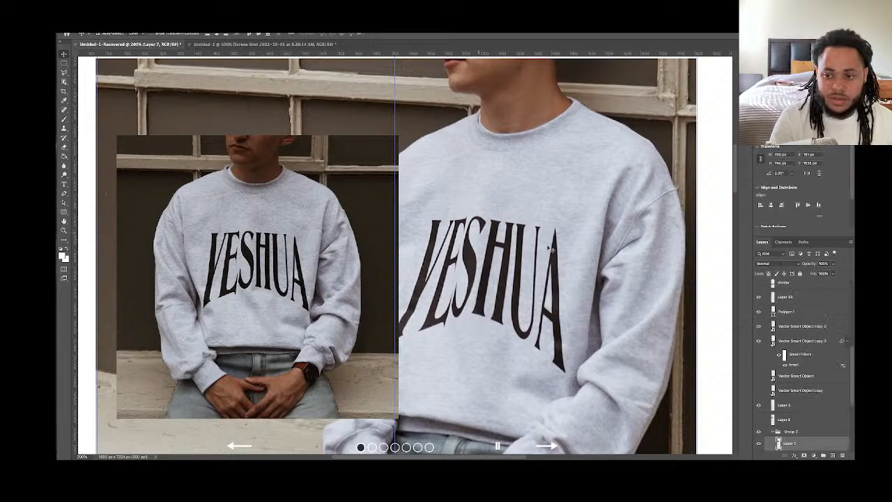
scroll(815, 296, "up", 10)
left_click(806, 296)
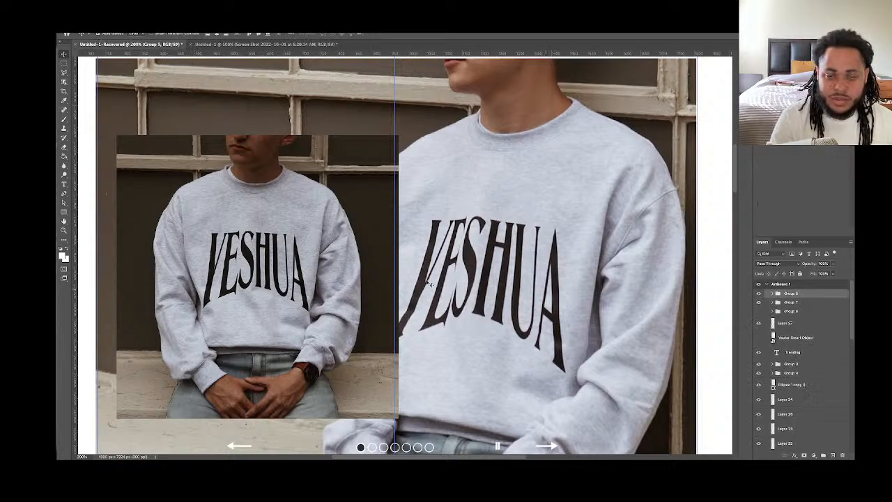
Add a paragraph text box with placeholder text beneath the Flourish hoodie in the Trending row
left_click(64, 184)
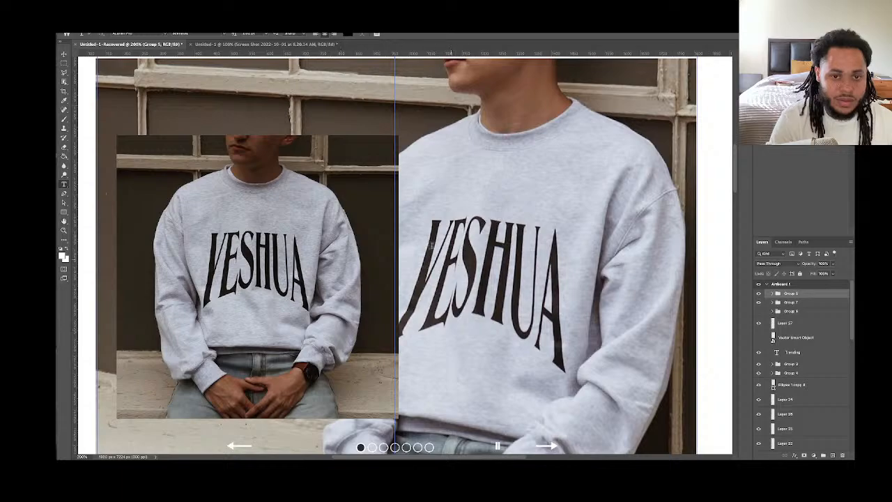
scroll(423, 239, "left", 1)
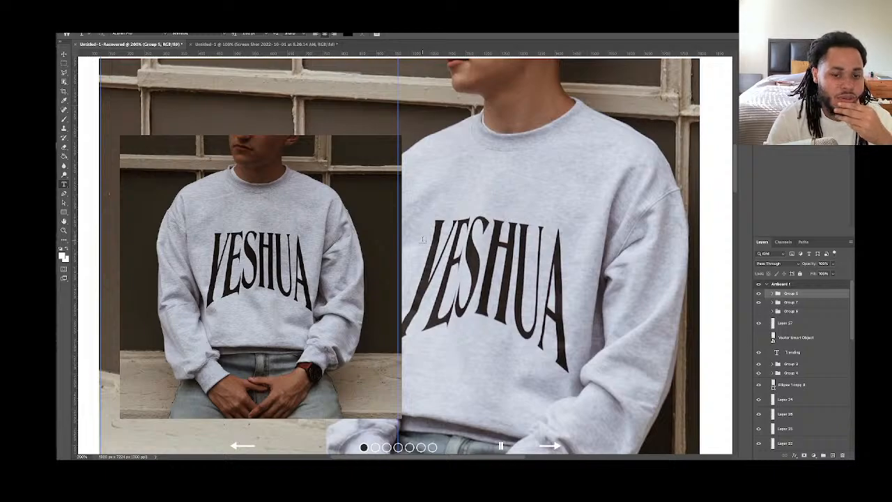
scroll(423, 239, "down", 2)
scroll(422, 239, "up", 3)
scroll(422, 239, "right", 1)
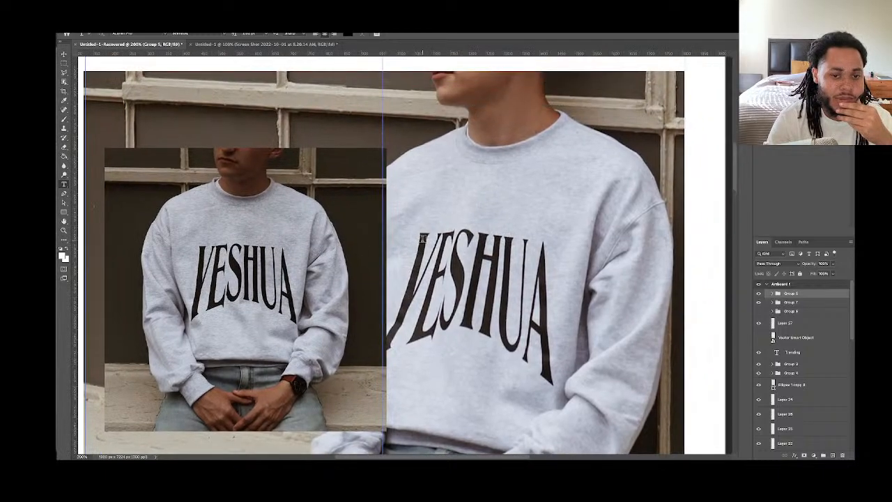
scroll(417, 249, "down", 1)
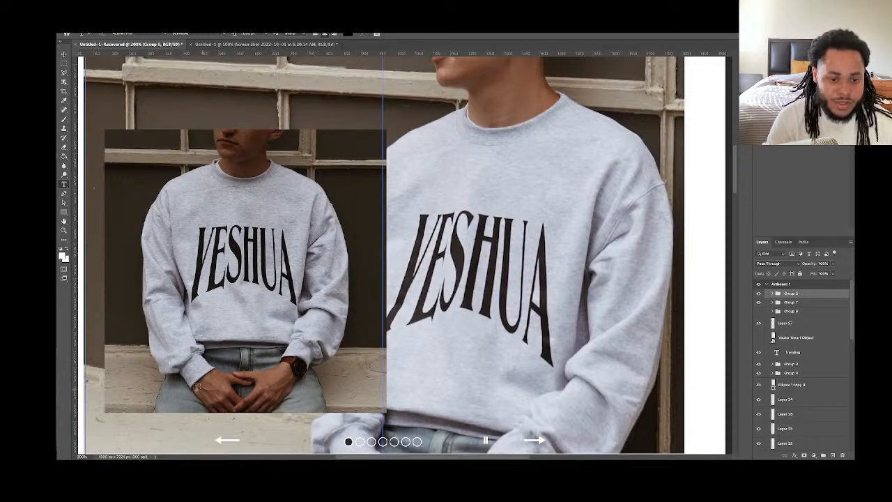
scroll(369, 389, "down", 2)
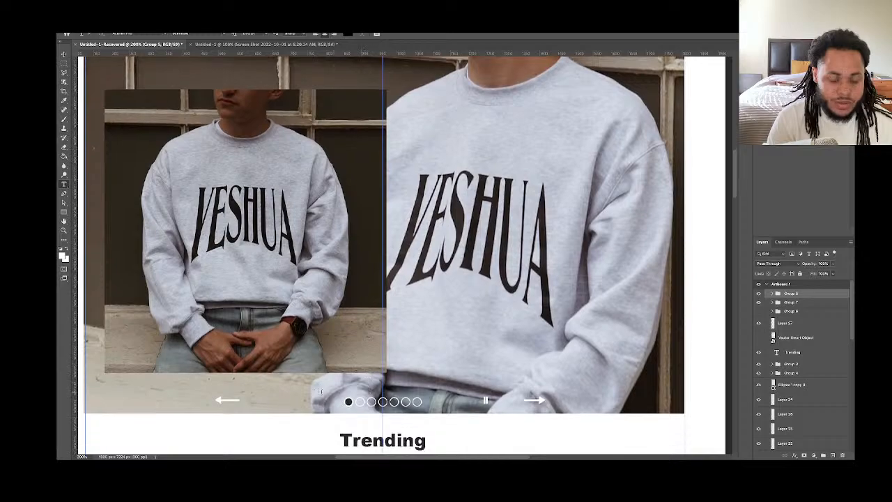
scroll(318, 390, "down", 2)
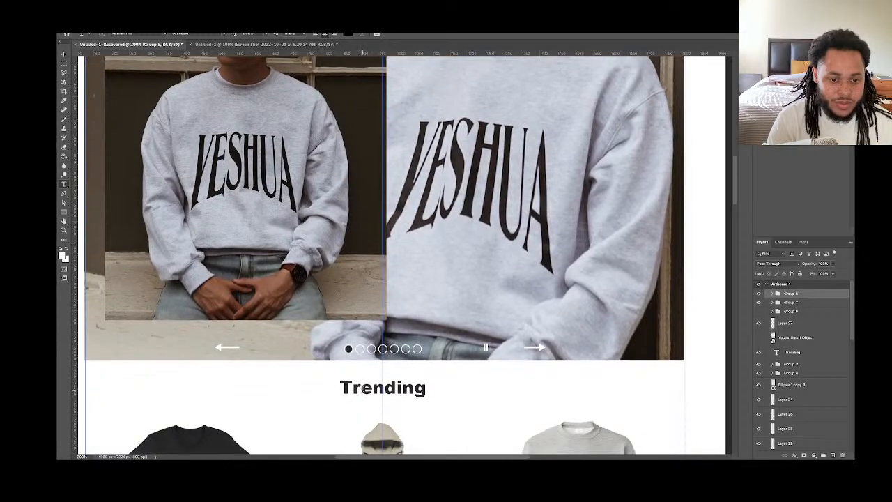
scroll(363, 389, "down", 8)
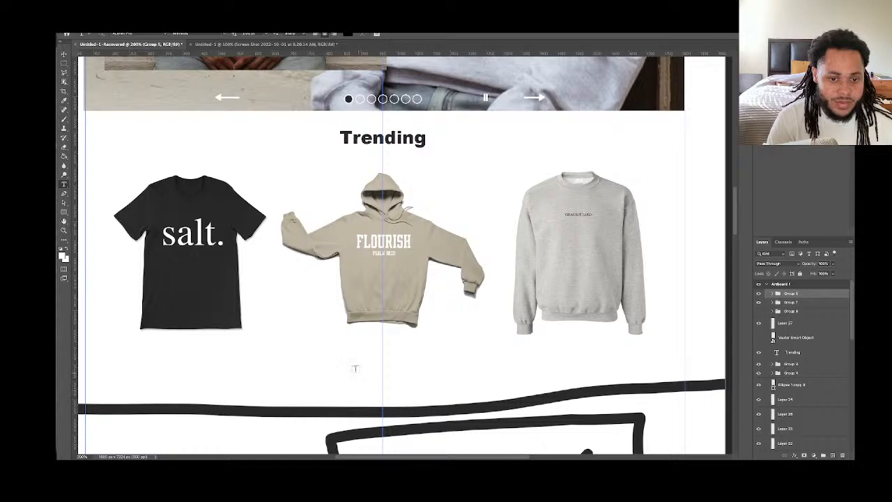
left_click_drag(304, 354, 479, 403)
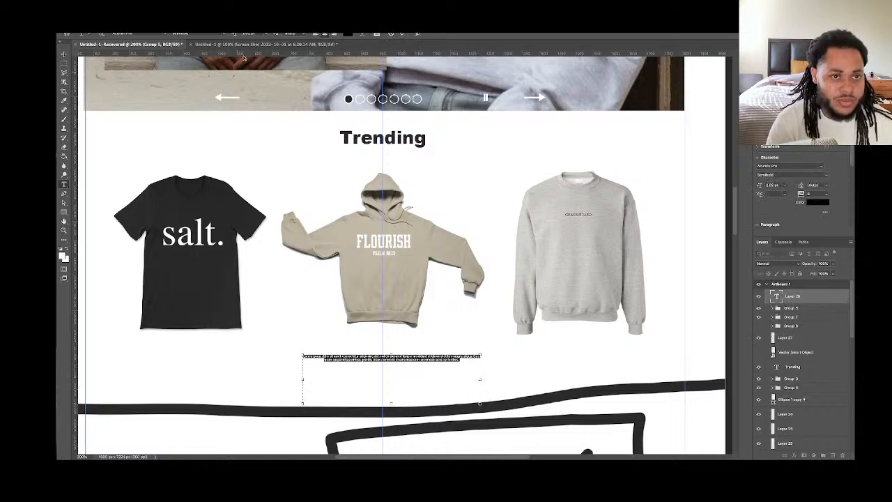
Set the placeholder text's font size to 12 pt and commit the text
left_click(267, 34)
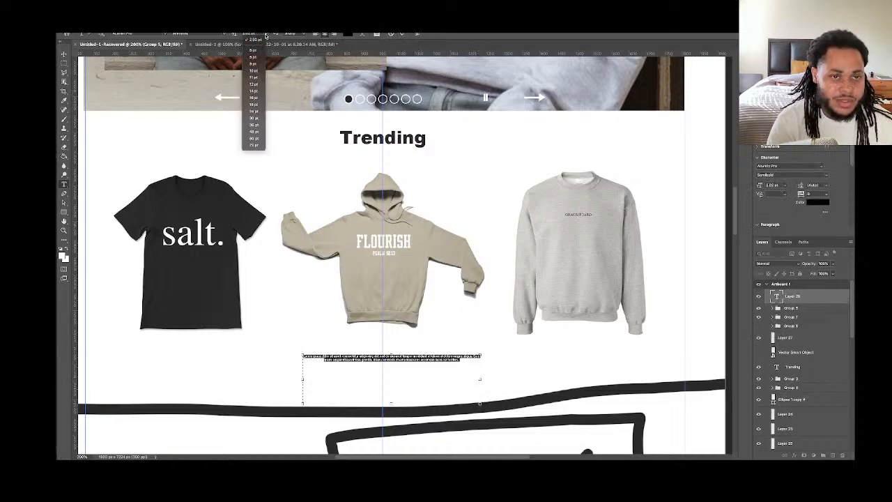
left_click(256, 98)
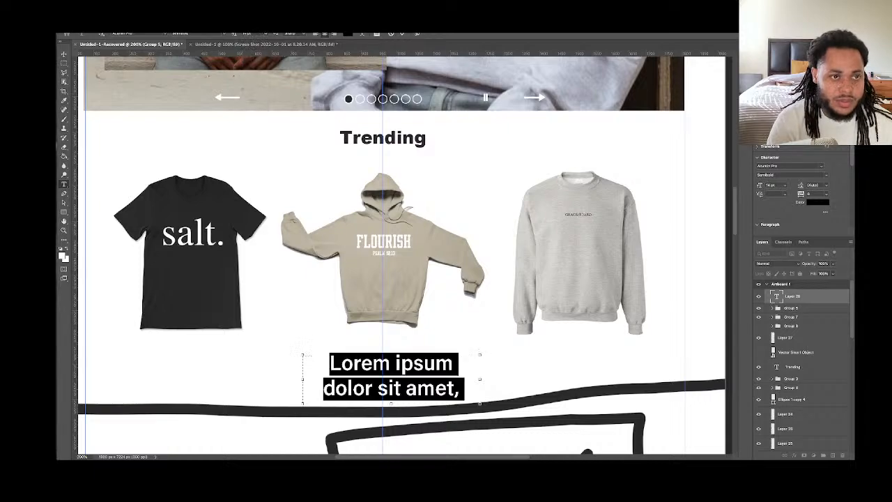
left_click(265, 36)
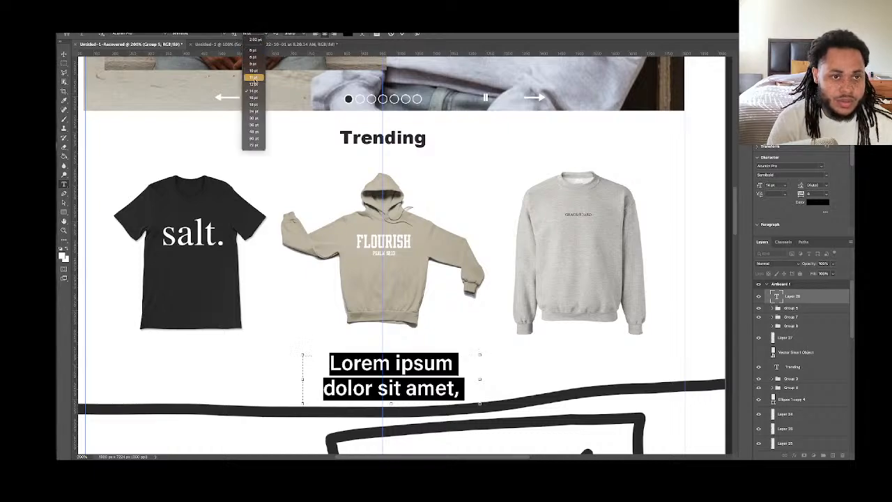
left_click(254, 84)
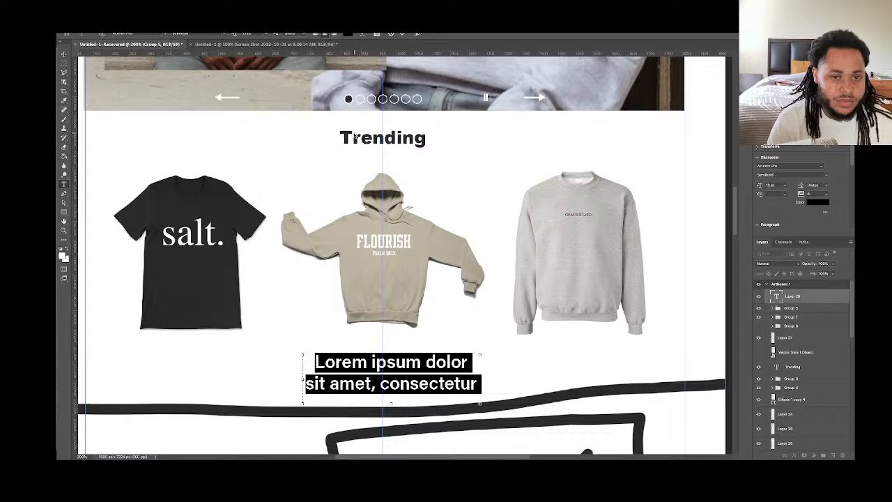
left_click(64, 54)
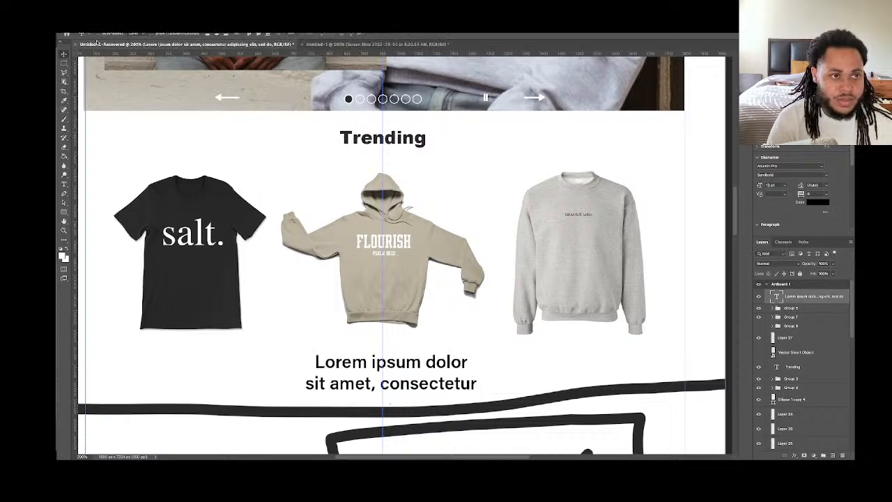
Select the three Trending product images together with the placeholder text and move them straight down about 116 px
left_click(309, 264)
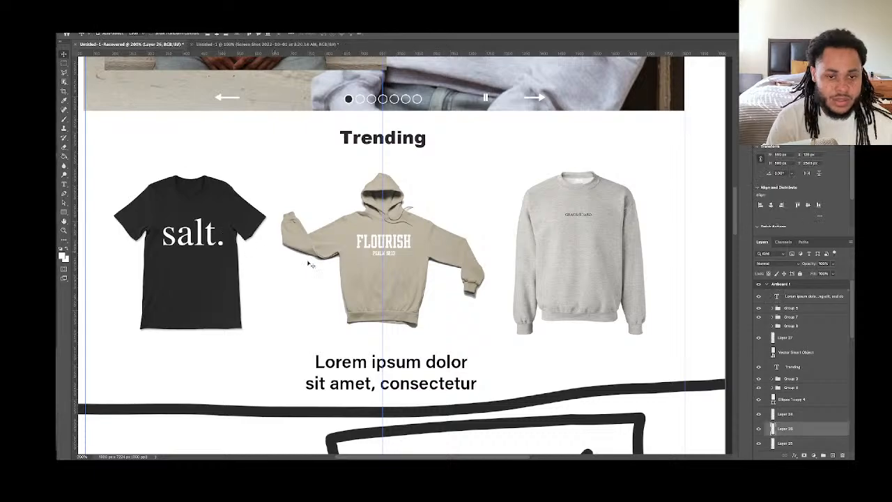
left_click(401, 266, "shift")
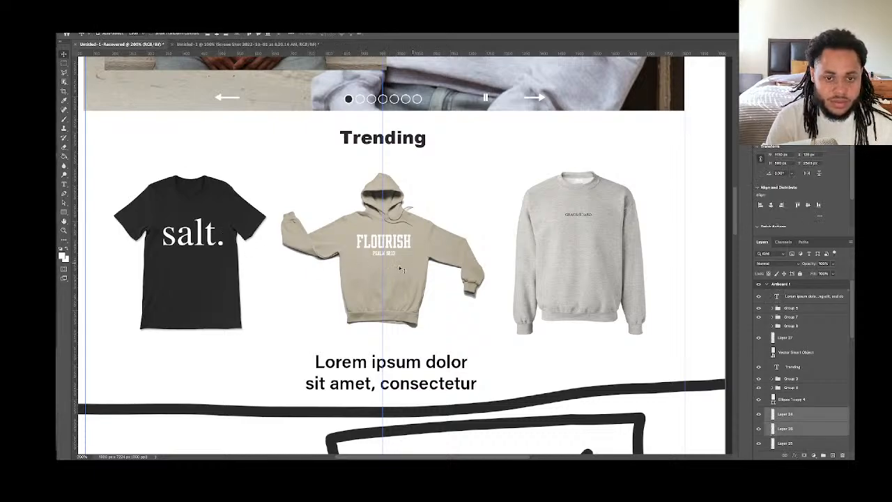
left_click(423, 364, "shift")
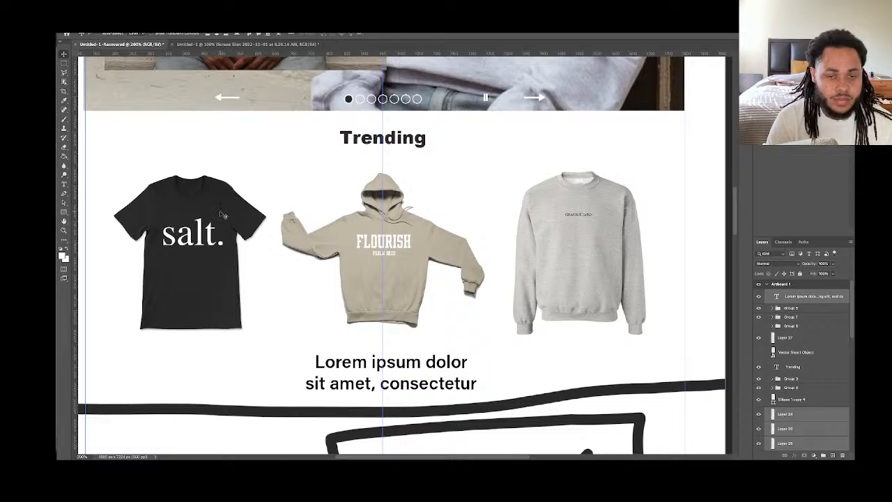
left_click_drag(223, 223, 222, 249)
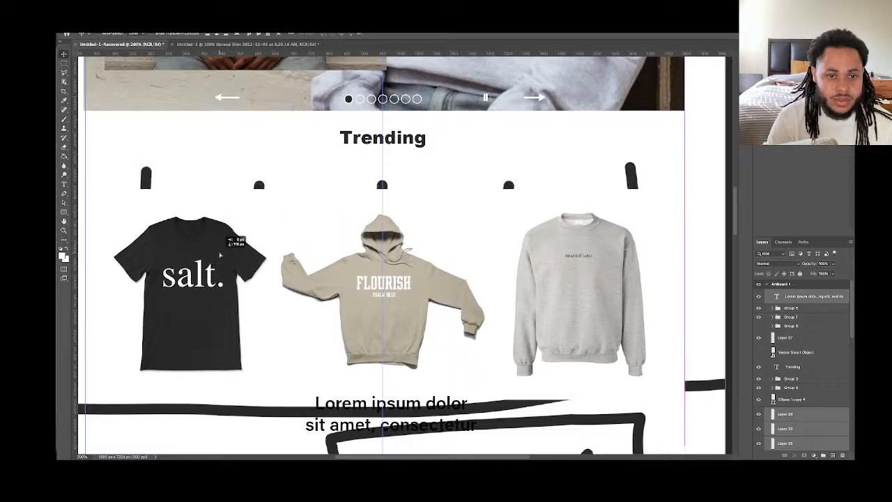
left_click_drag(220, 256, 220, 255)
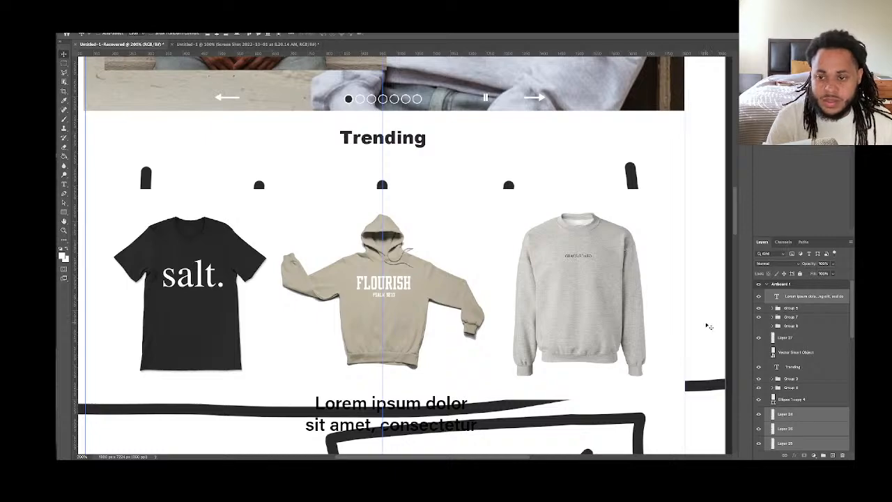
Hide Layer 21, which holds the hand-drawn wireframe lines behind the Trending products
scroll(779, 339, "down", 1)
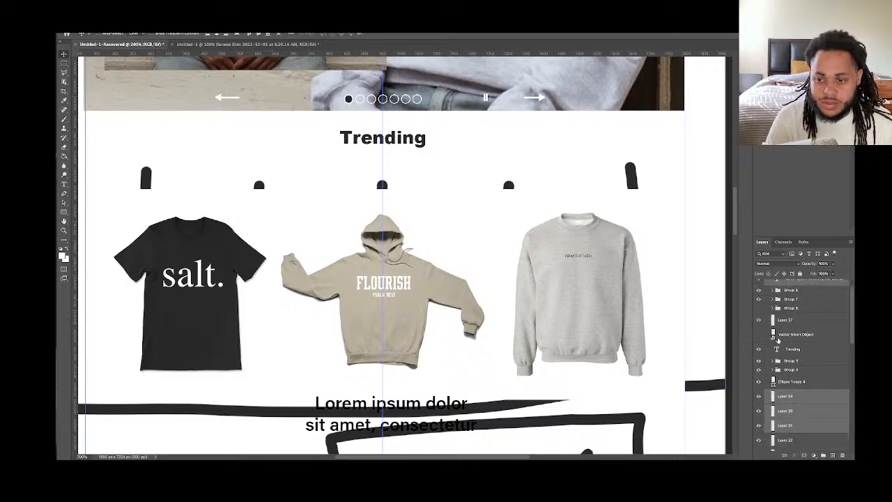
scroll(779, 340, "down", 6)
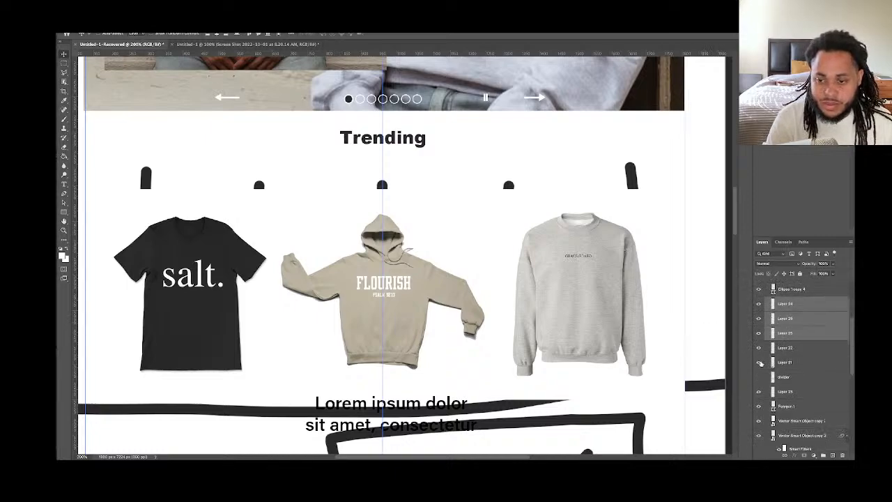
left_click(759, 362)
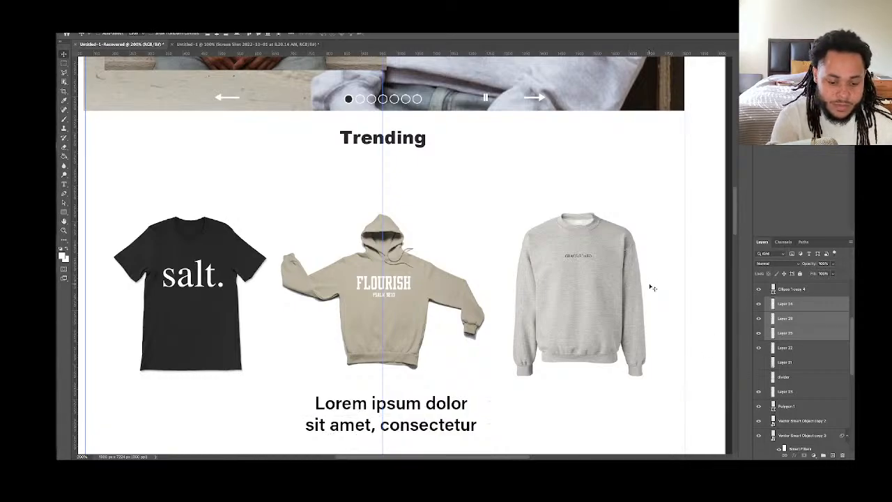
Examine the spacing between the Yeshua banner, Trending heading, products and placeholder text at 100% zoom
key("ctrl+minus")
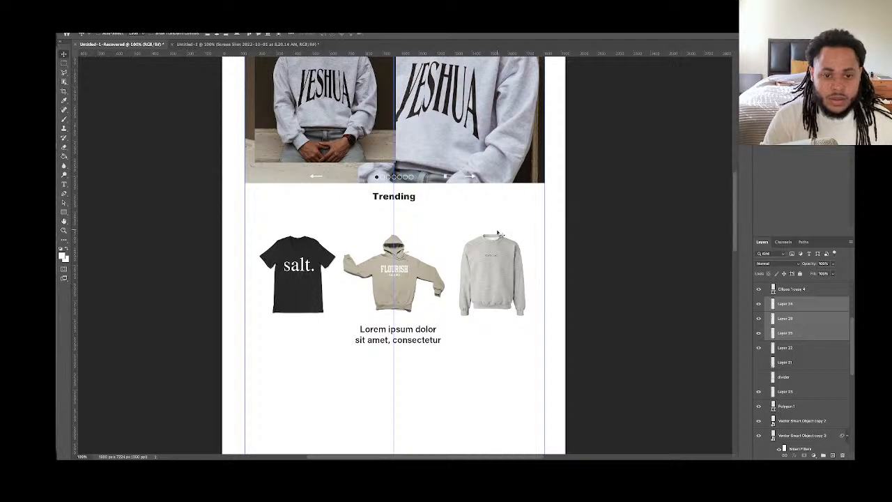
scroll(499, 232, "down", 1)
scroll(499, 232, "up", 2)
scroll(499, 232, "up", 1)
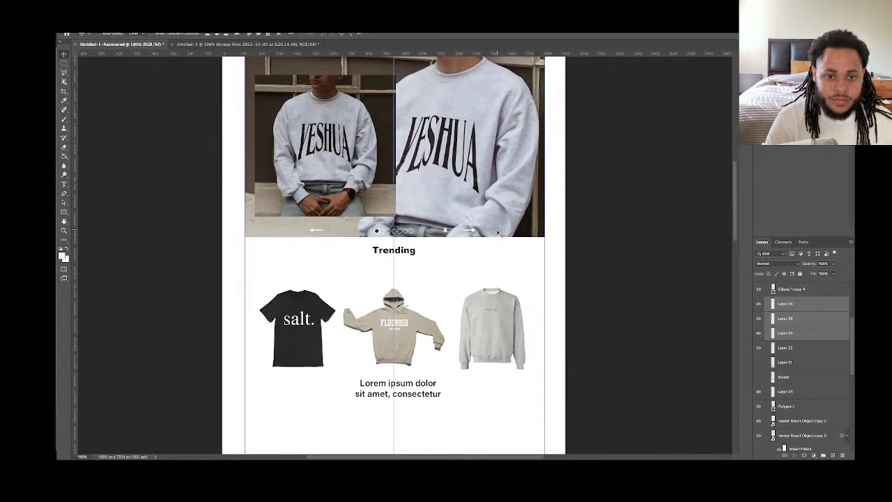
scroll(499, 233, "down", 1)
scroll(499, 233, "up", 1)
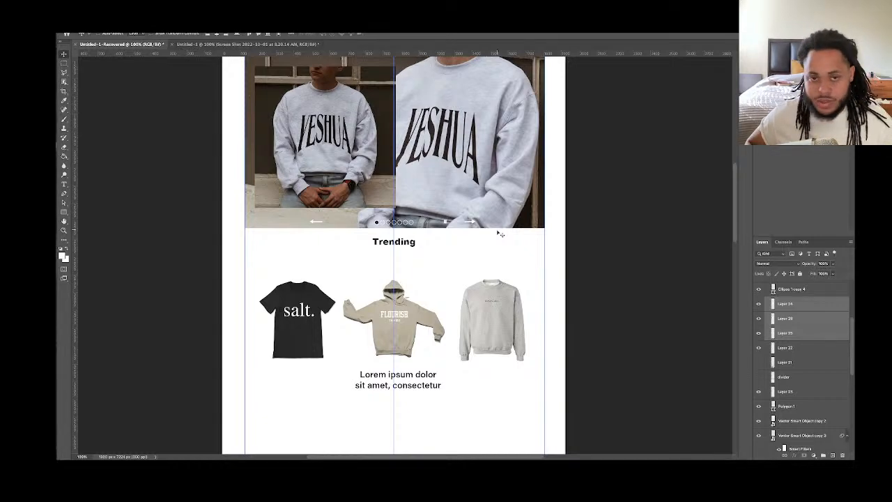
scroll(372, 387, "right", 5)
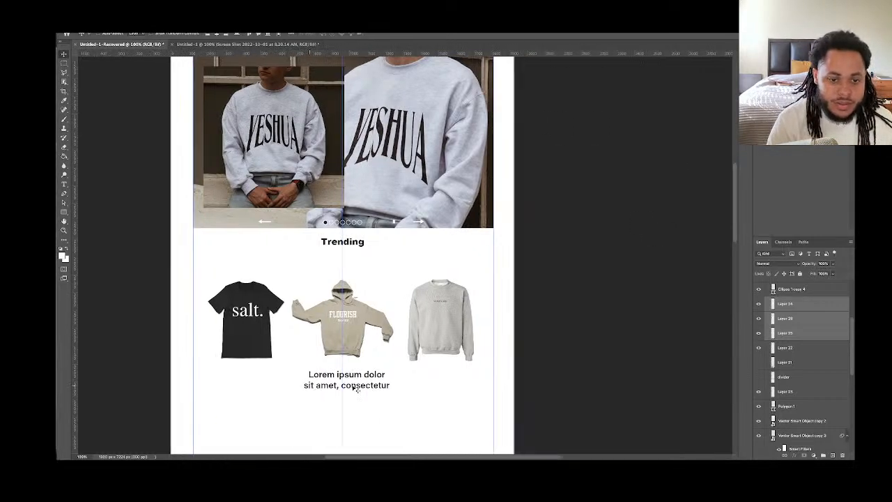
Switch to Chrome and try to open the Louis Vuitton website at lousvuitton.com as a design reference
mouse_move(300, 457)
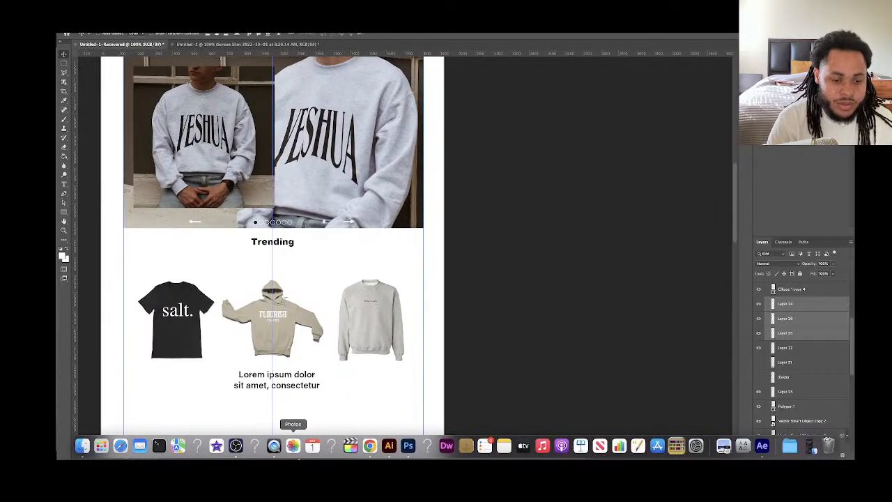
left_click(369, 446)
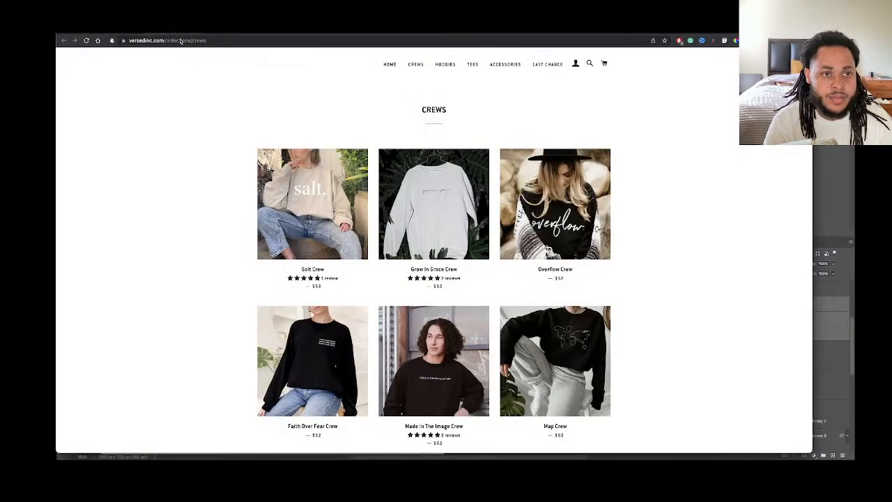
left_click(180, 39)
left_click(230, 29)
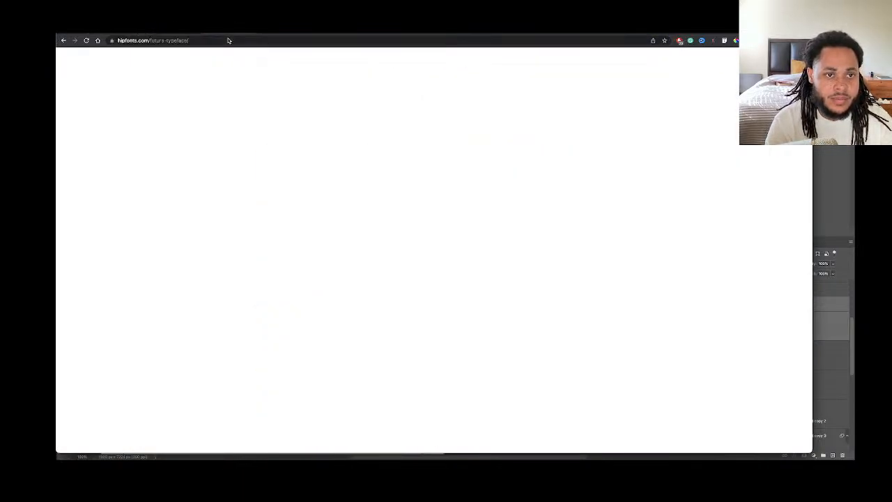
left_click(228, 40)
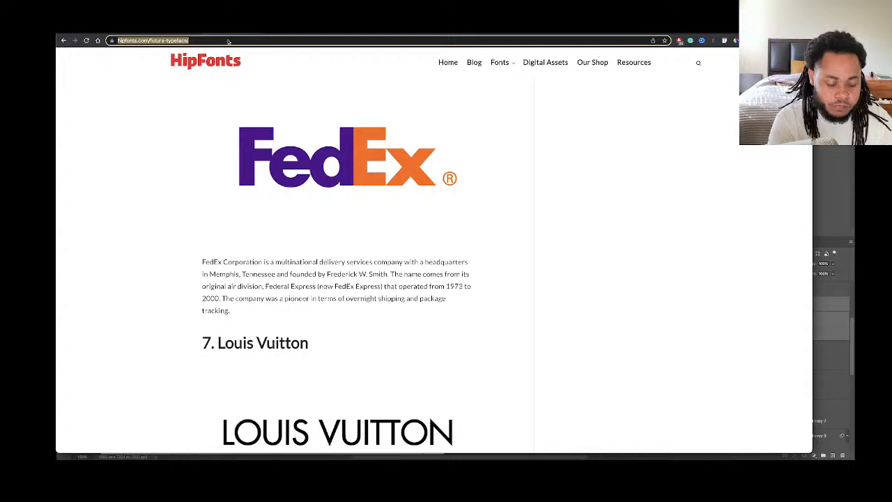
type("lousv")
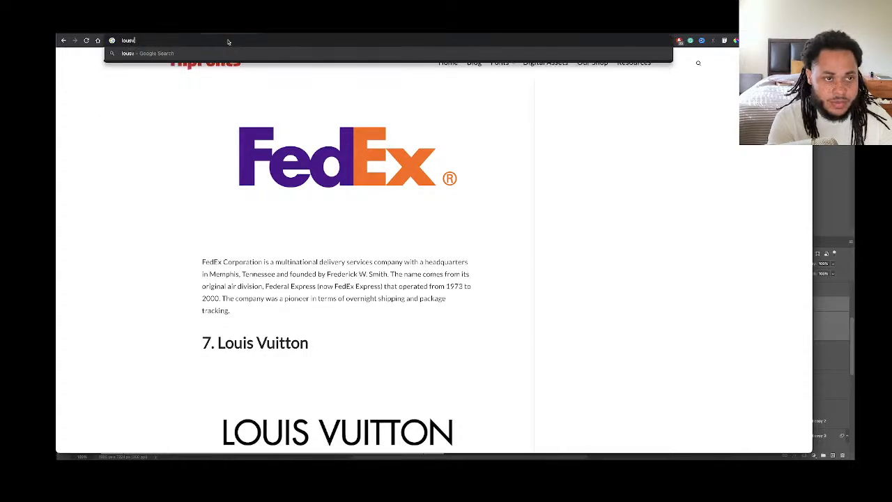
type("uitton.com")
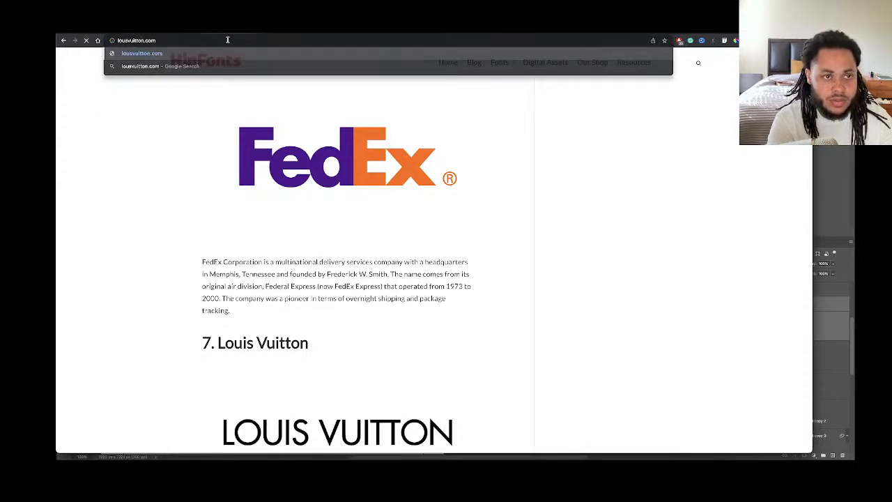
key("Return")
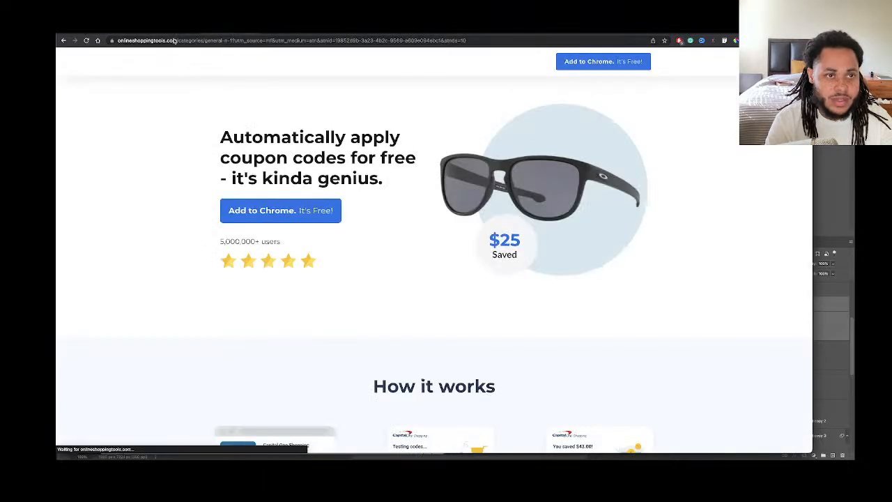
Open gucci.com and examine the upper part of its homepage, including the header and hero banner
left_click(175, 41)
type("gucci")
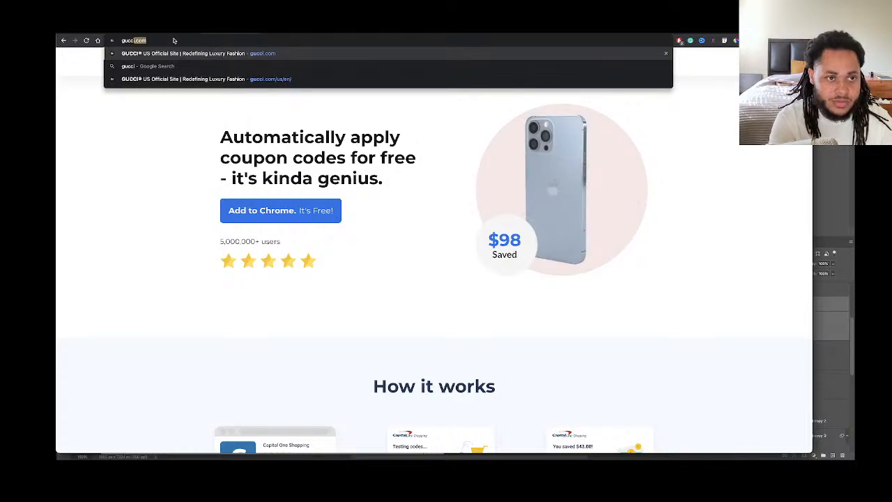
key("Return")
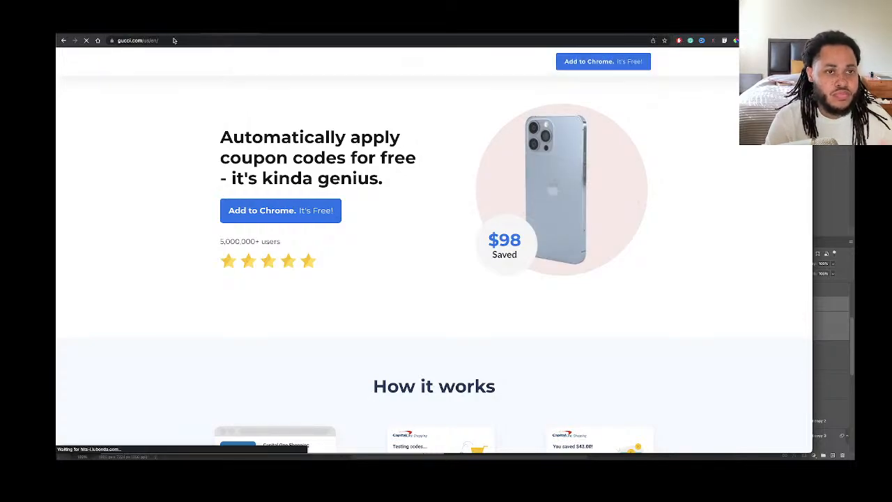
scroll(181, 94, "down", 3)
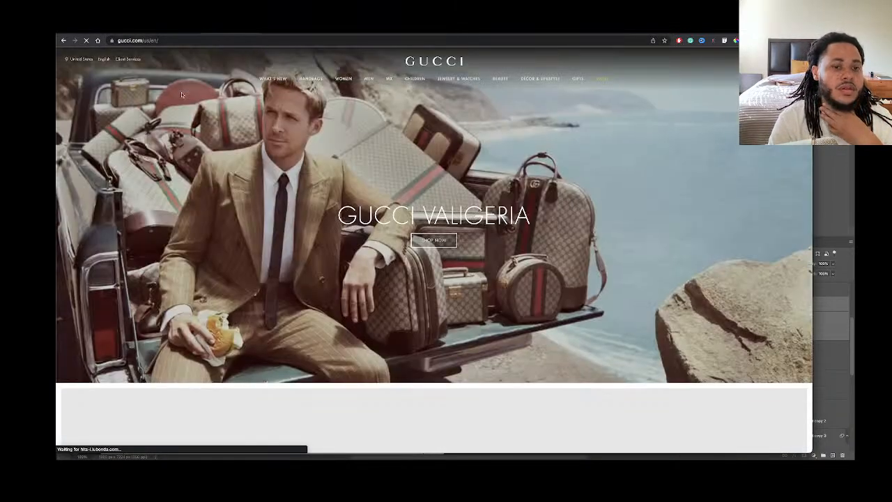
scroll(181, 94, "down", 3)
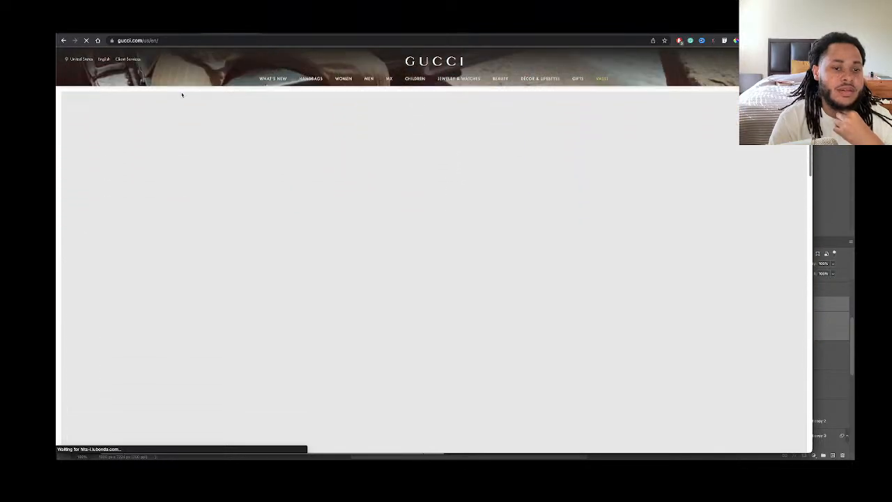
scroll(182, 94, "up", 5)
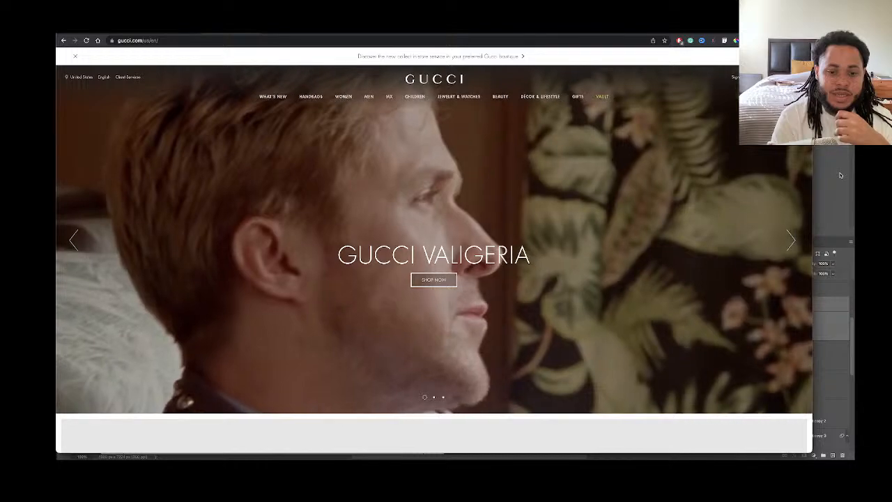
Return to Photoshop and review the mockup from the Versed hero down to the Trending products for comparison
left_click(840, 175)
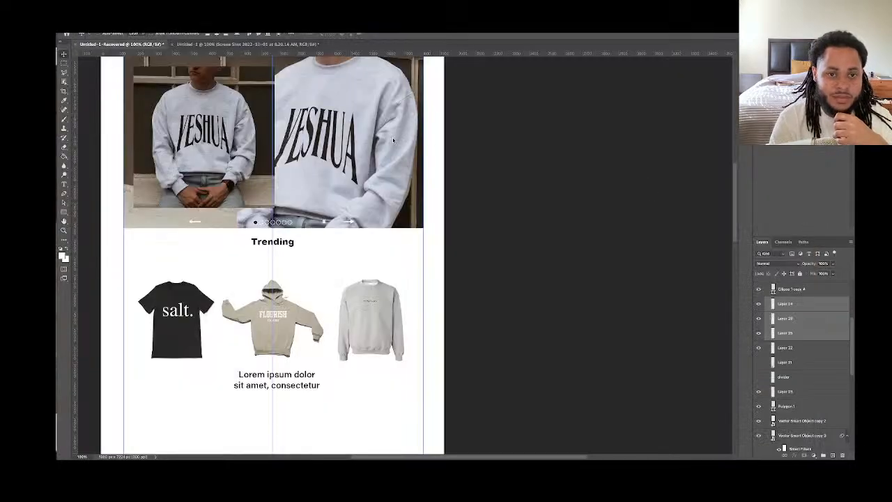
scroll(299, 142, "up", 10)
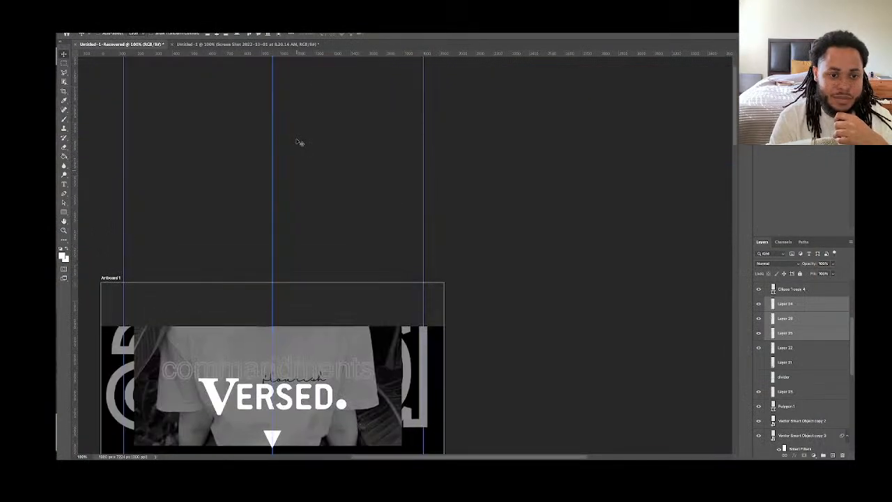
scroll(299, 142, "down", 8)
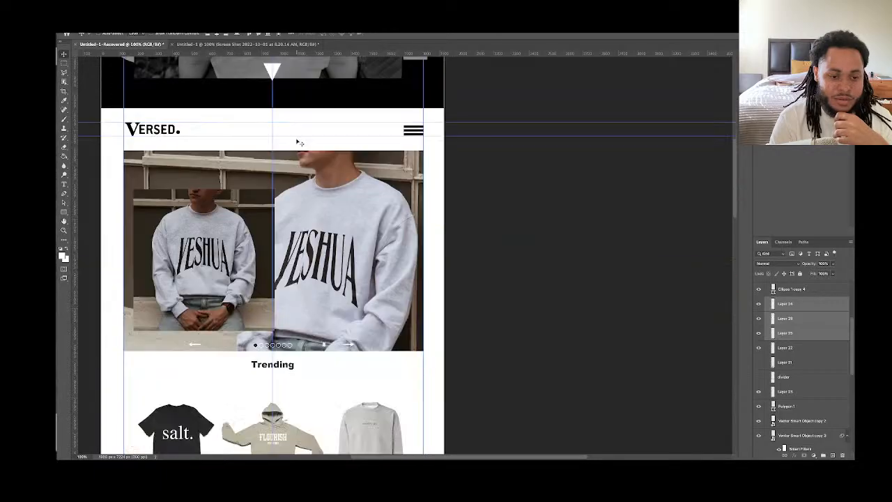
Switch to Chrome and examine how the Gucci homepage spaces its product sections, large campaign images and captions
mouse_move(262, 458)
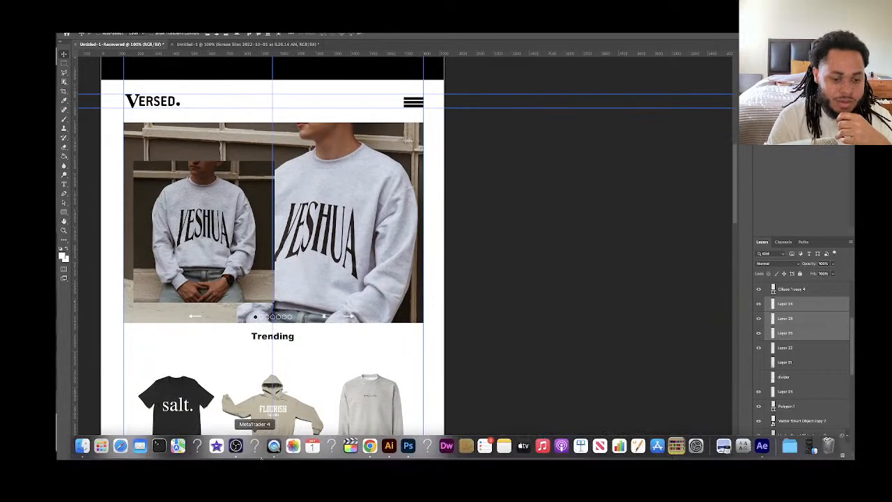
left_click(369, 446)
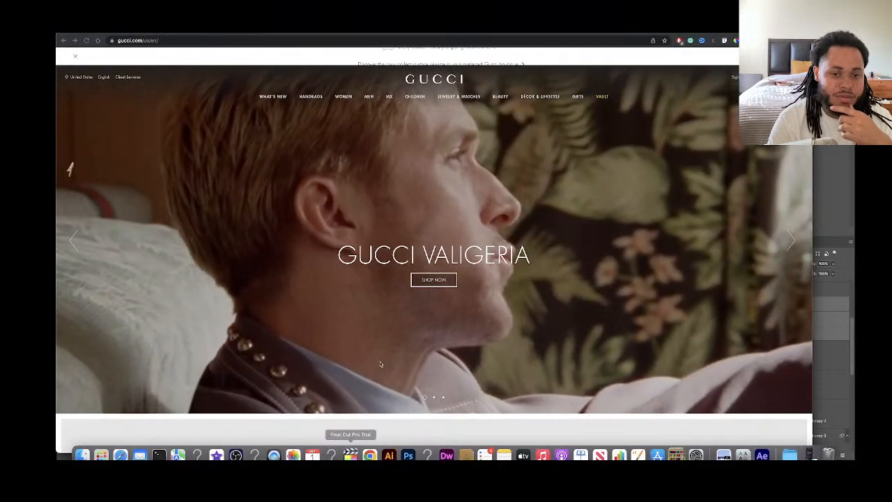
scroll(368, 324, "down", 5)
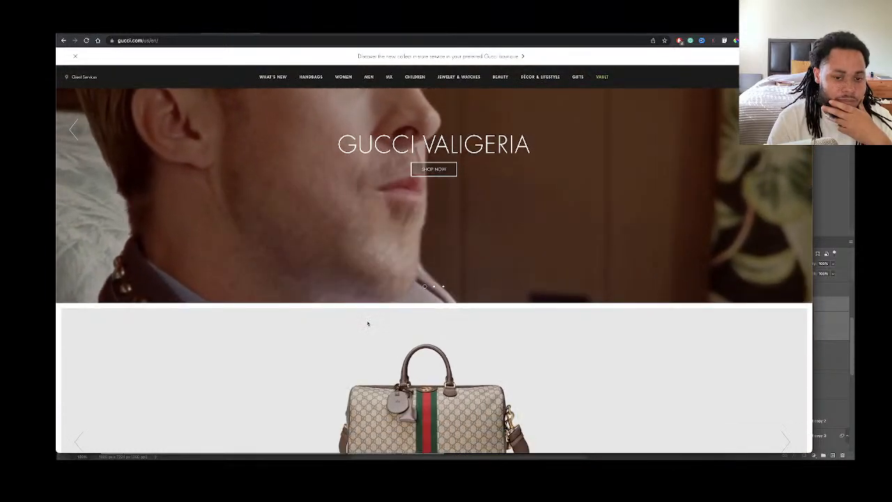
scroll(367, 323, "down", 5)
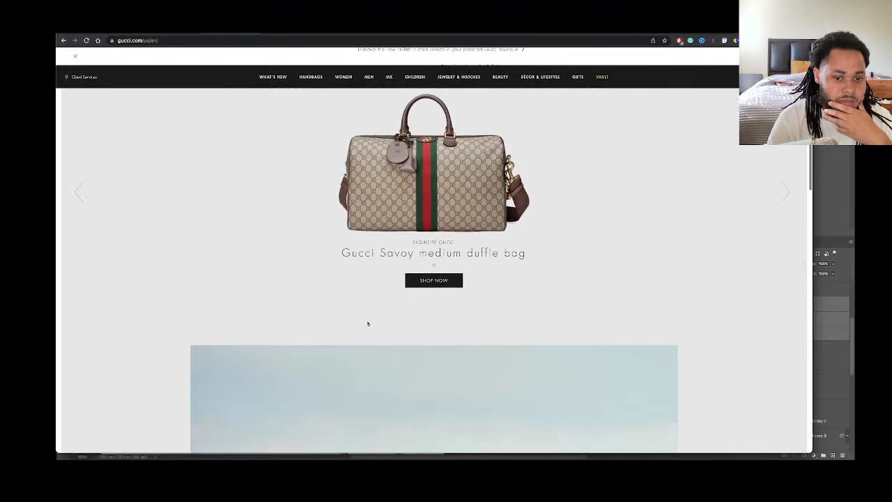
scroll(367, 324, "down", 2)
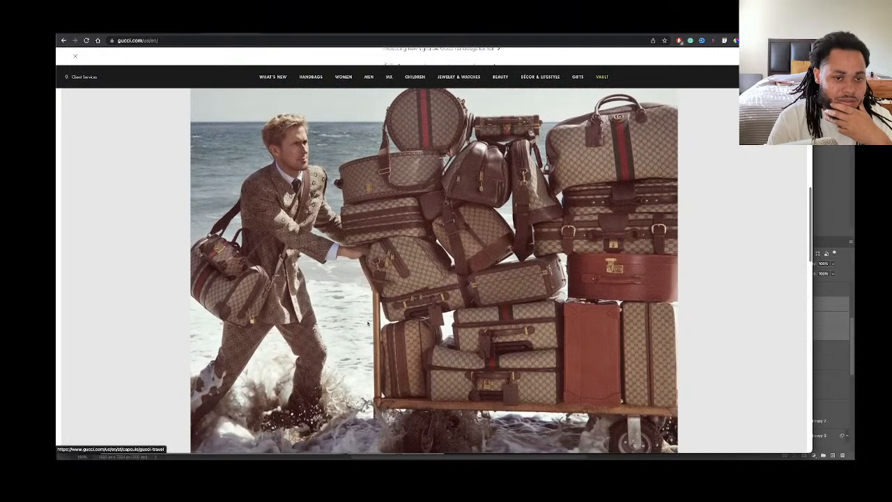
scroll(368, 323, "down", 5)
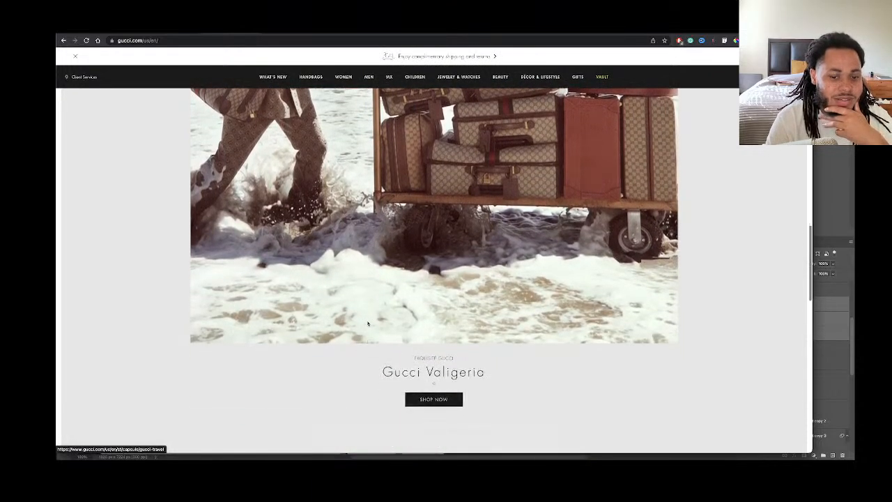
scroll(368, 323, "down", 5)
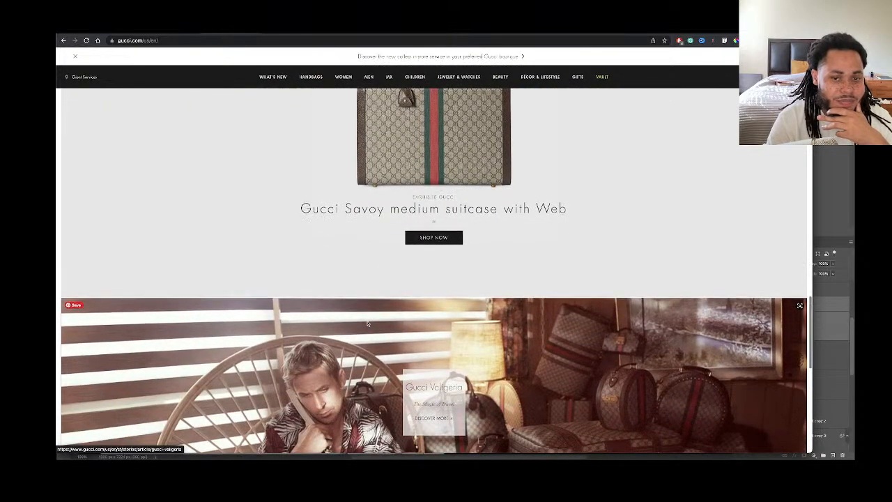
scroll(368, 323, "up", 1)
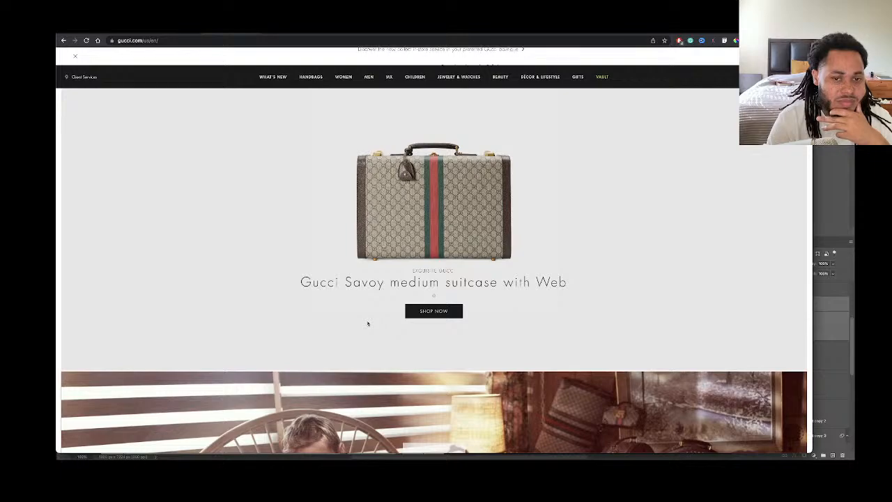
scroll(368, 324, "up", 10)
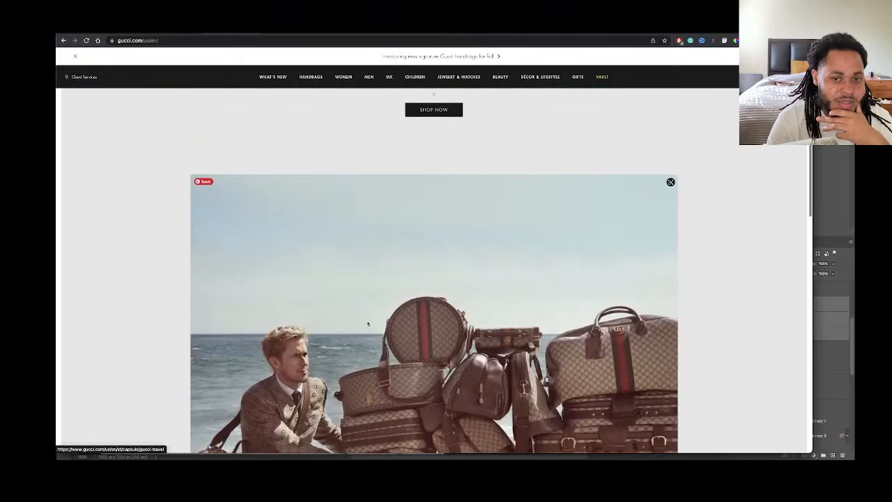
scroll(368, 323, "up", 2)
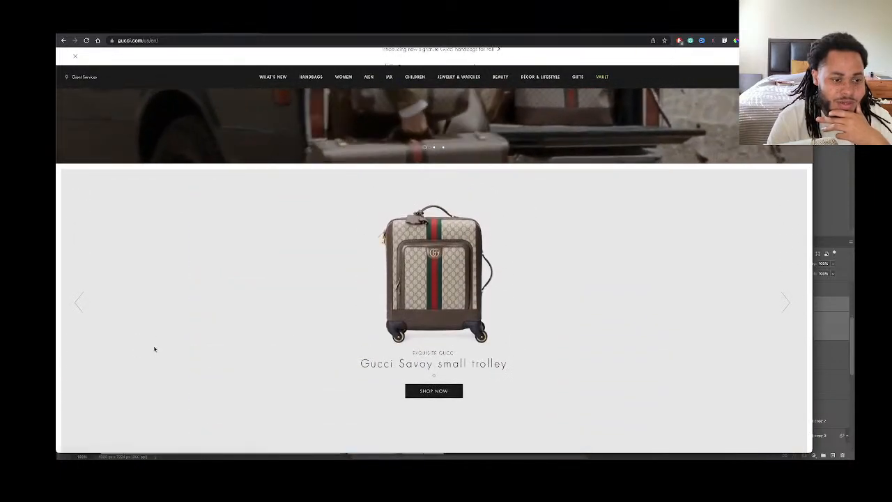
Cycle backward through the product carousel below the Gucci hero banner to examine its layout and captions
left_click(79, 305)
left_click(79, 305)
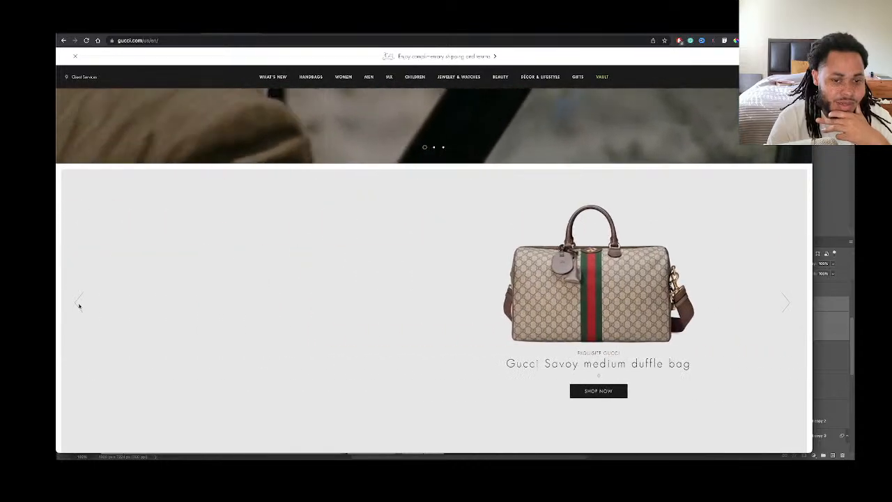
left_click(79, 305)
left_click(79, 305)
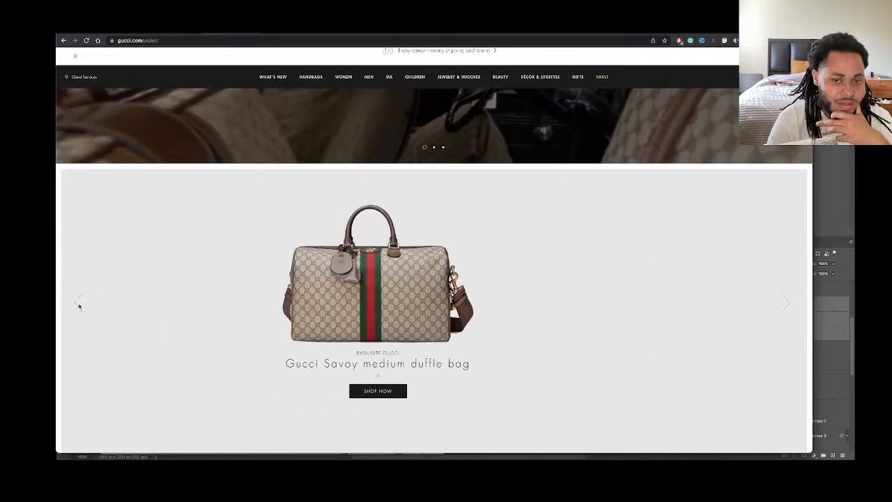
left_click(79, 306)
left_click(79, 305)
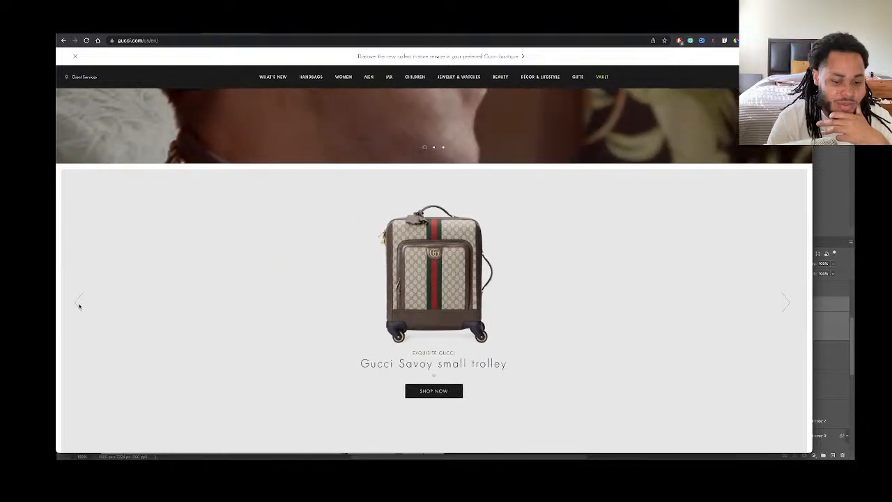
left_click(79, 305)
left_click(79, 305)
left_click(79, 305)
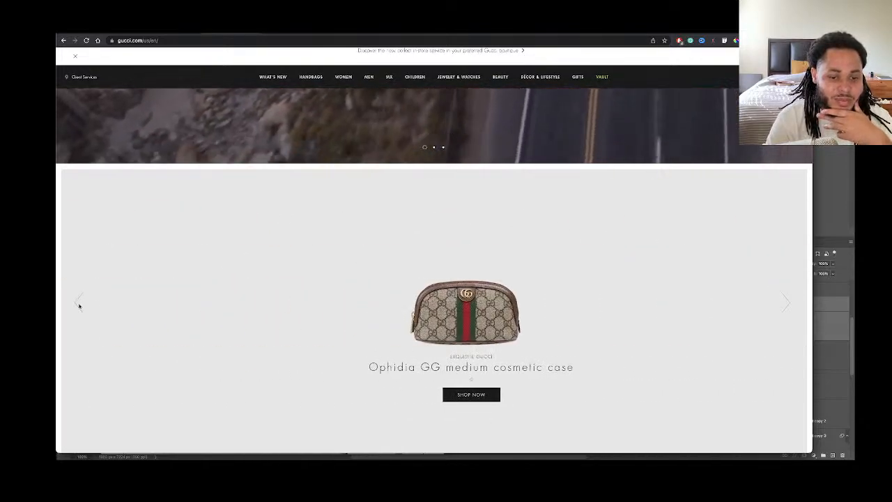
left_click(79, 305)
left_click(79, 305)
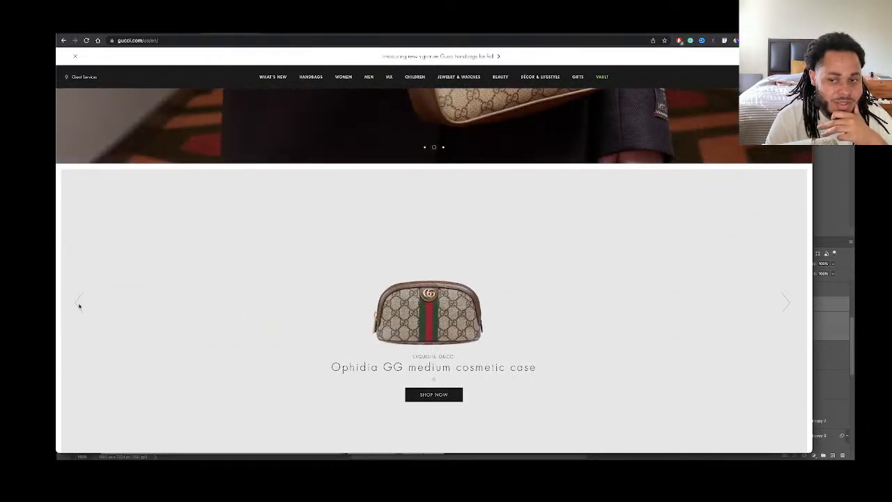
left_click(79, 306)
left_click(79, 305)
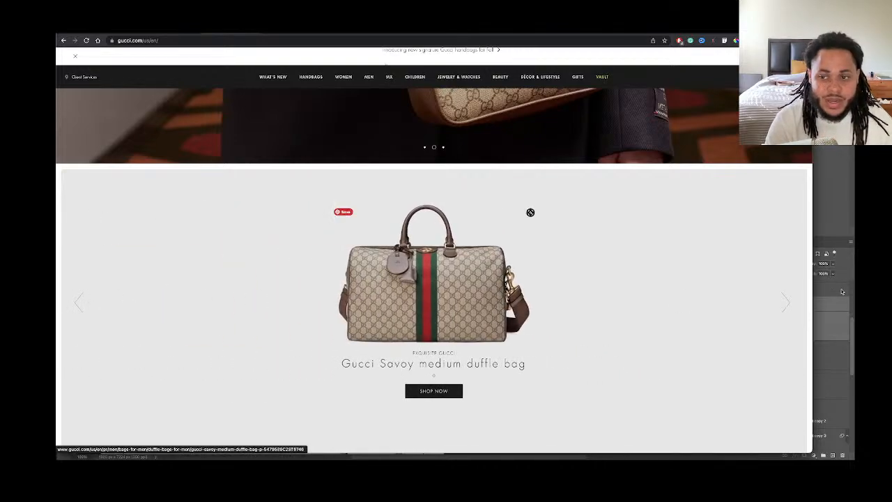
Return to Photoshop and hide the Trending heading text layer between the Yeshua banner and the products
left_click(829, 233)
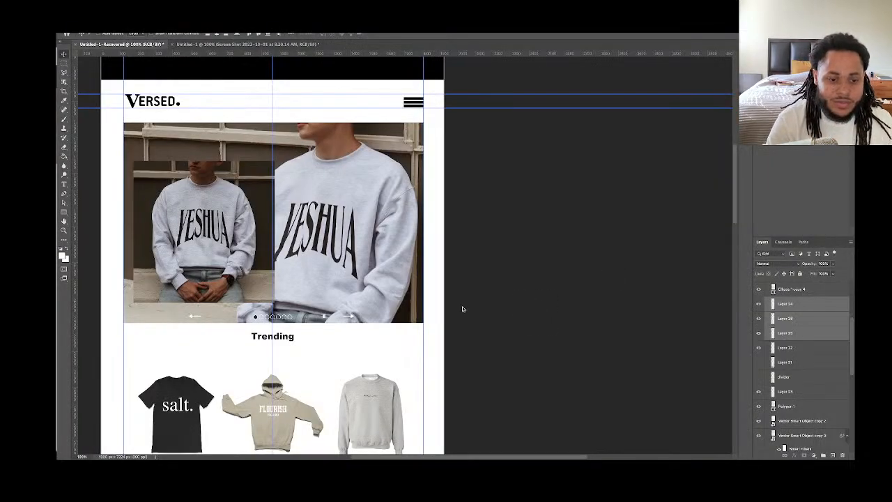
scroll(464, 308, "down", 3)
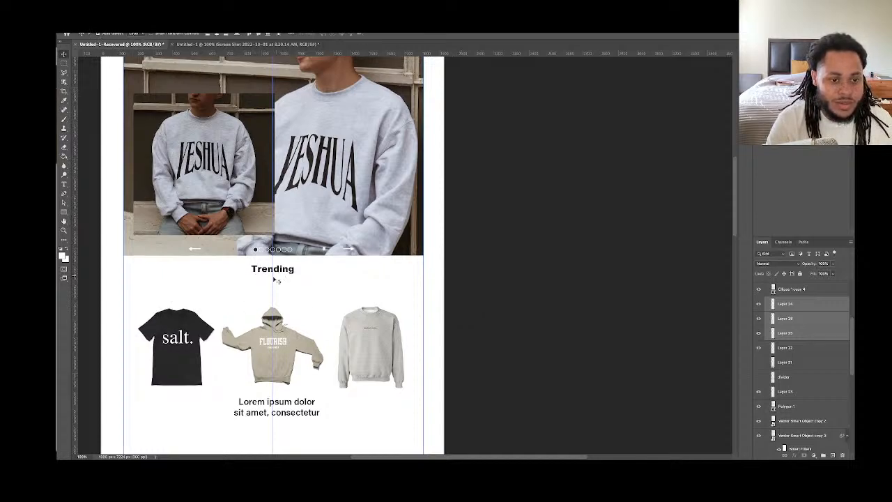
scroll(261, 256, "down", 2)
left_click(264, 243)
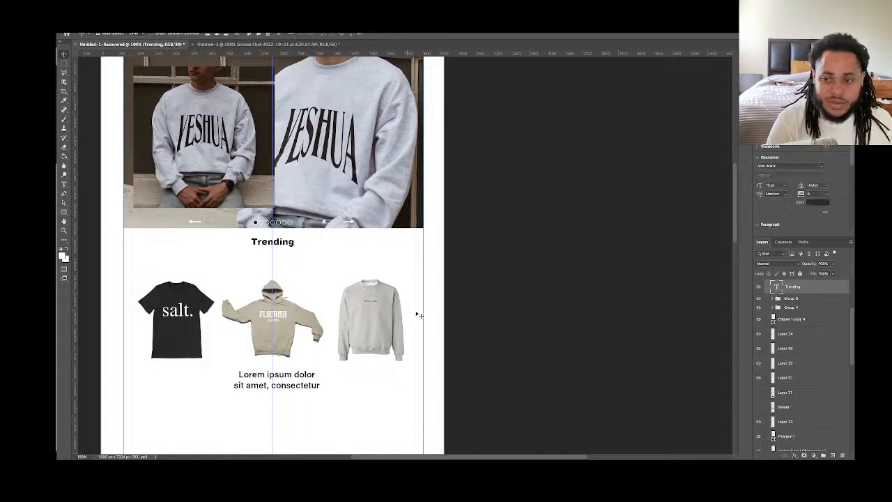
left_click(759, 287)
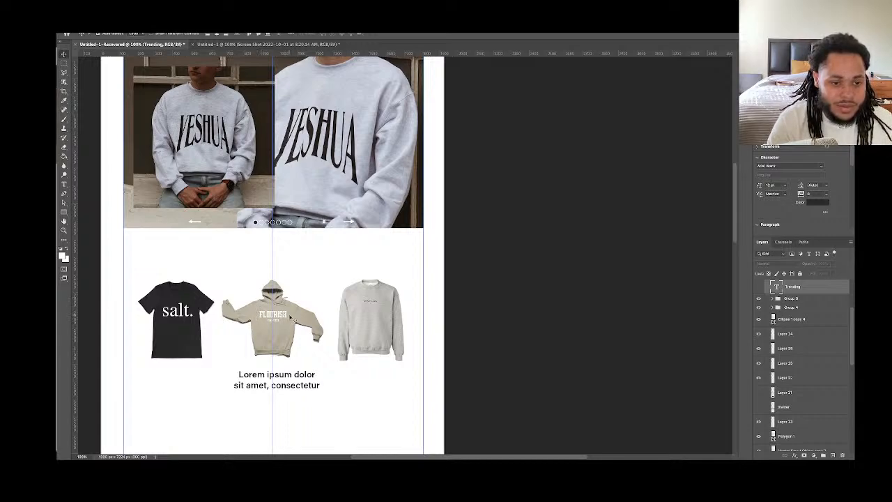
Hide the black salt. T-shirt and the grey sweatshirt layers in the product row below the Yeshua banner
left_click(291, 318)
left_click(193, 306)
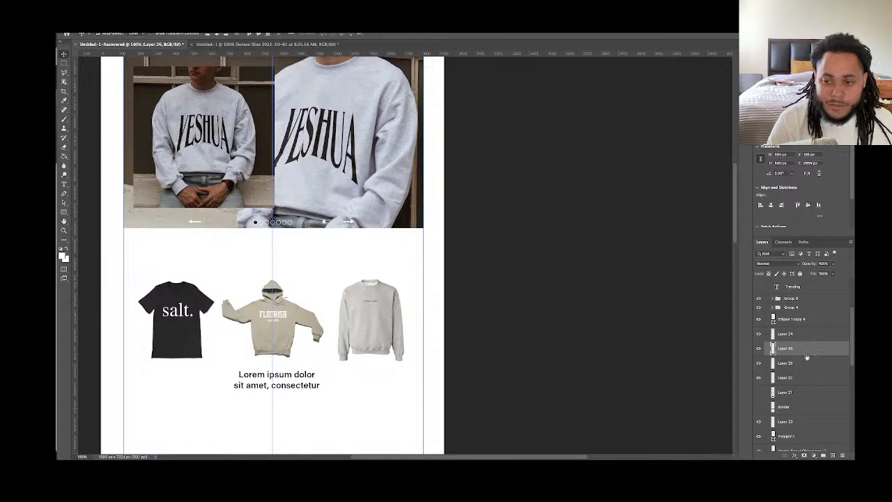
left_click(759, 348)
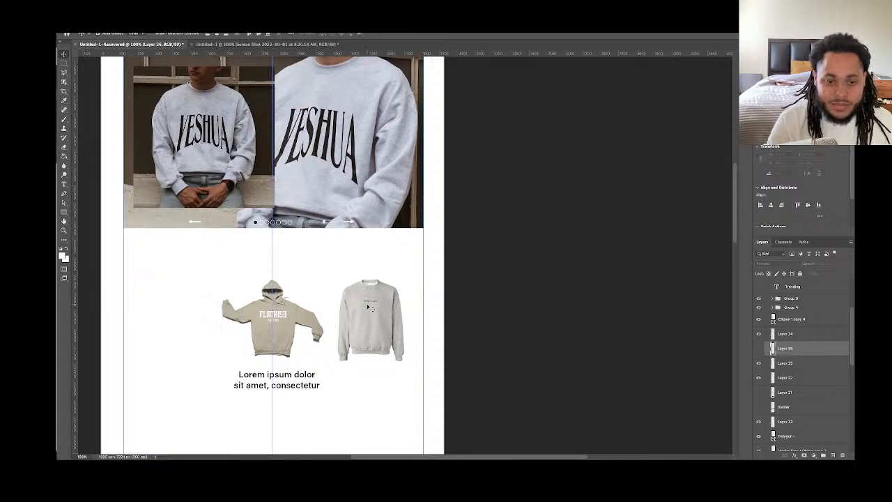
left_click(785, 363)
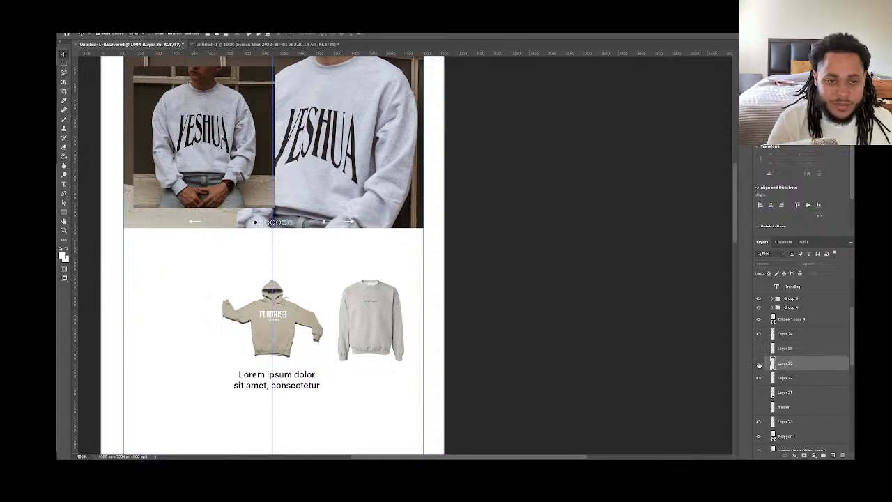
left_click(759, 363)
Move the Flourish hoodie up closer to the banner and bring the Lorem ipsum caption up beneath it
left_click(285, 324)
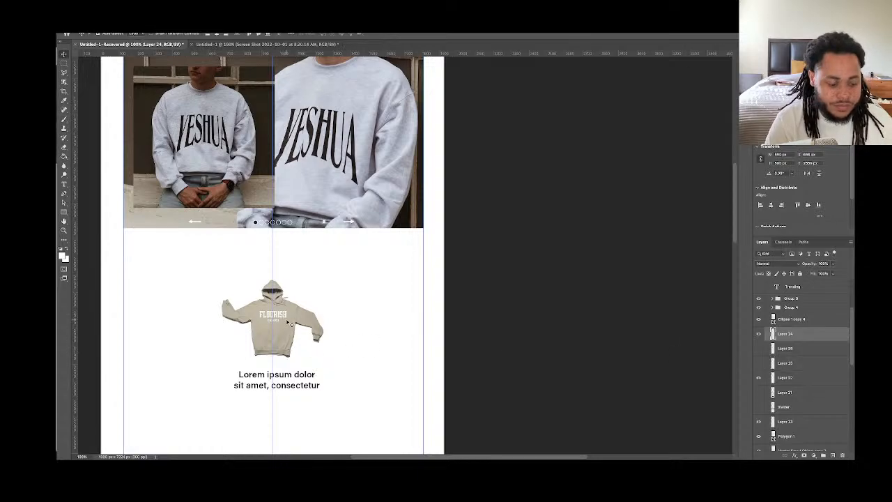
left_click_drag(288, 302, 288, 284)
left_click(301, 374)
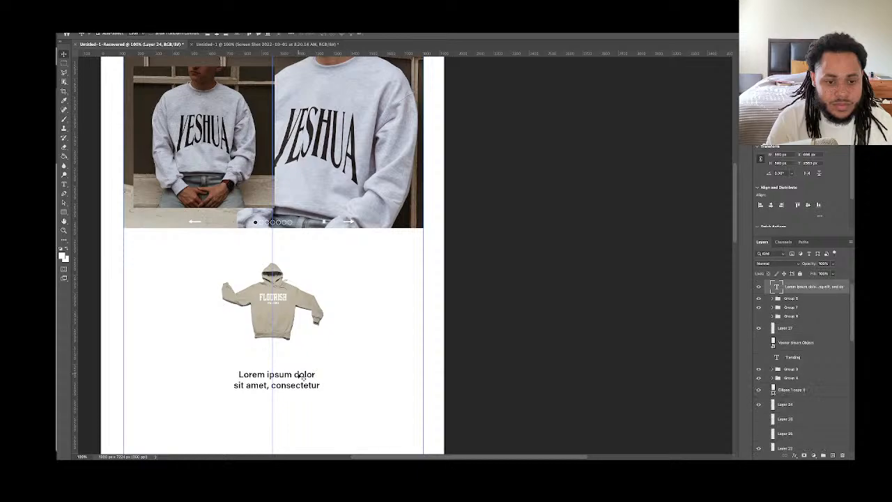
left_click_drag(301, 376, 296, 358)
Switch to Chrome to examine the caption layout of the featured Gucci trolley, and return to Photoshop
key("t")
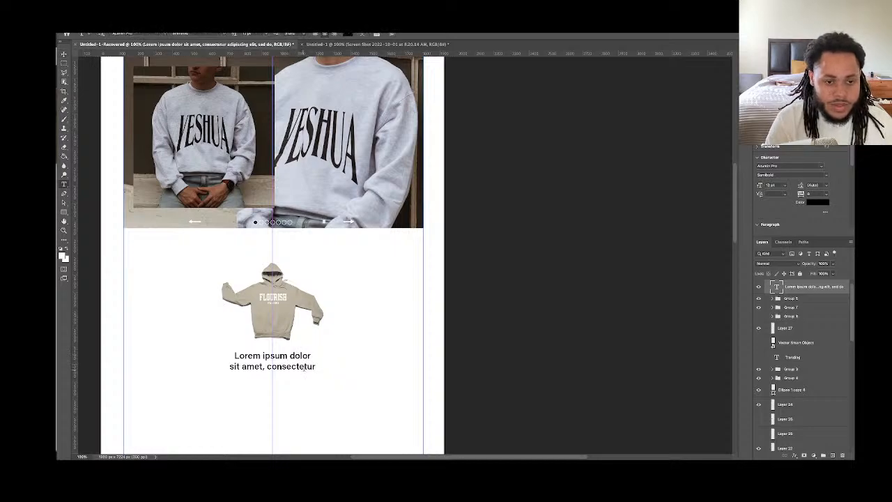
left_click_drag(231, 356, 340, 377)
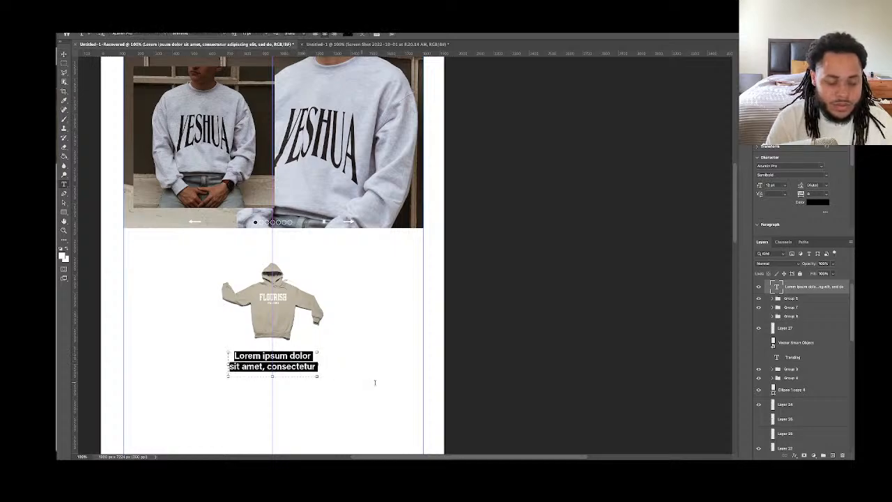
mouse_move(309, 452)
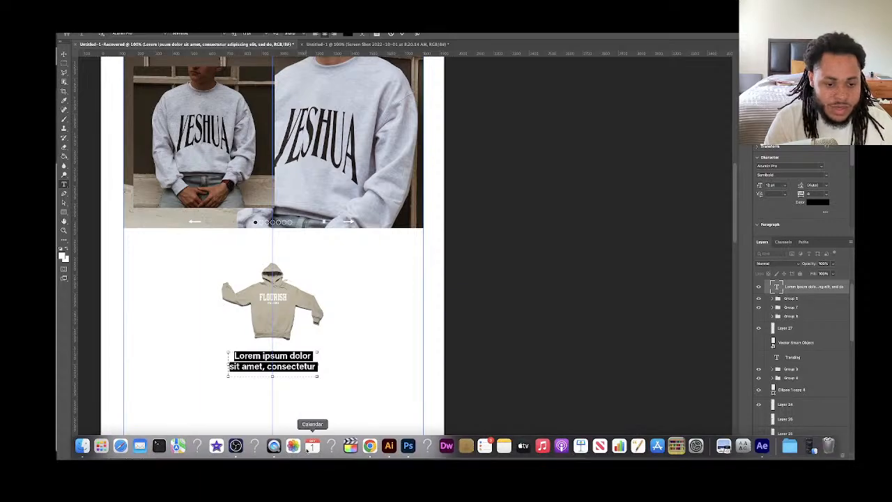
left_click(370, 446)
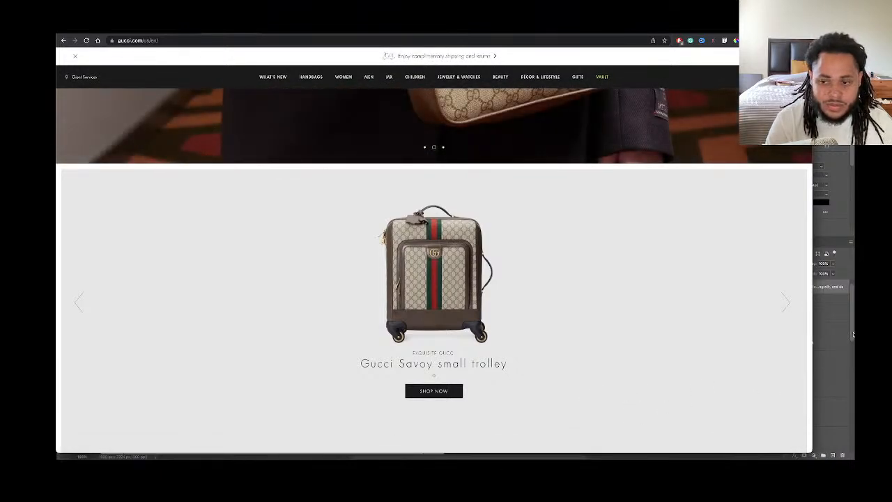
left_click(853, 335)
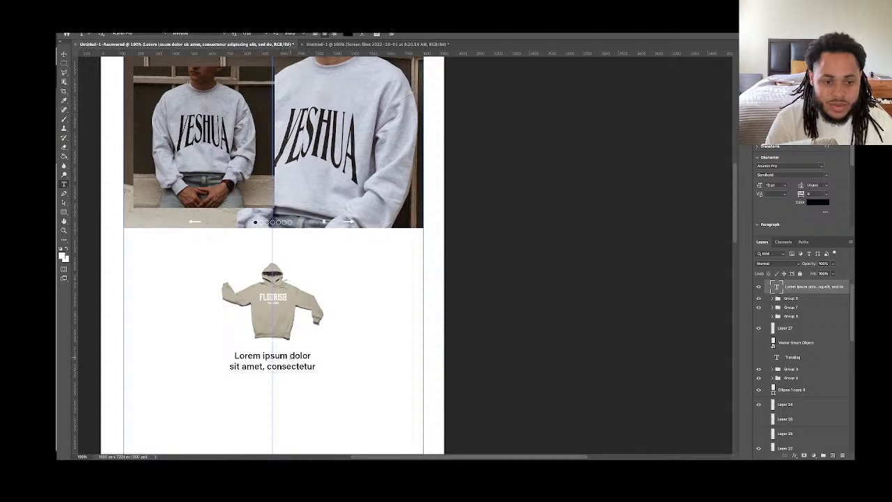
Start replacing the Lorem ipsum caption below the Flourish hoodie by entering "Psal" over its two visible lines
left_click(288, 356)
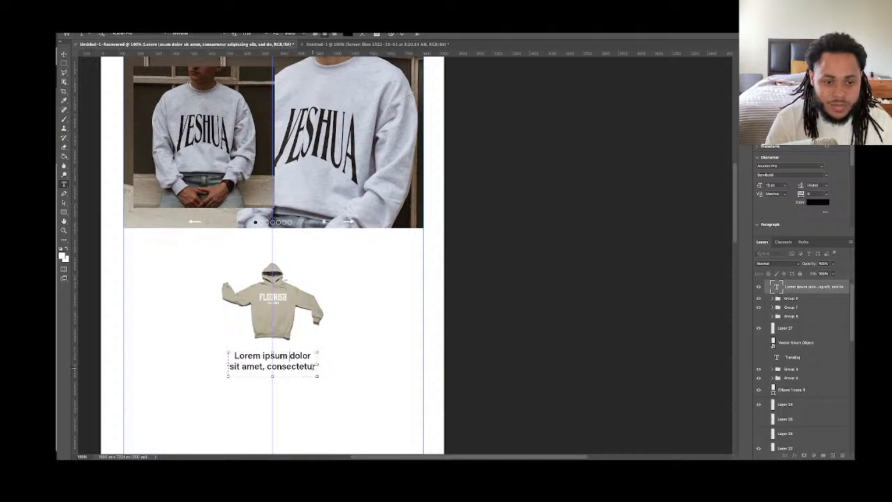
key("ctrl+a")
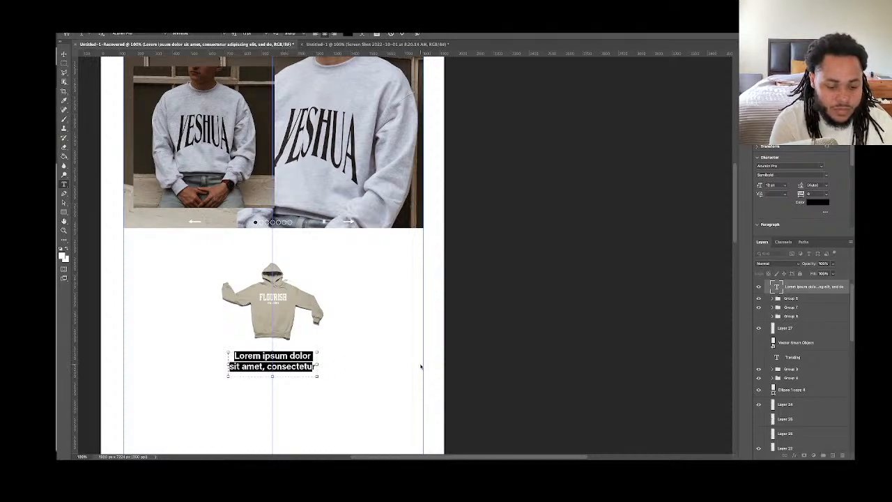
type("Psalr adipiscing elit,")
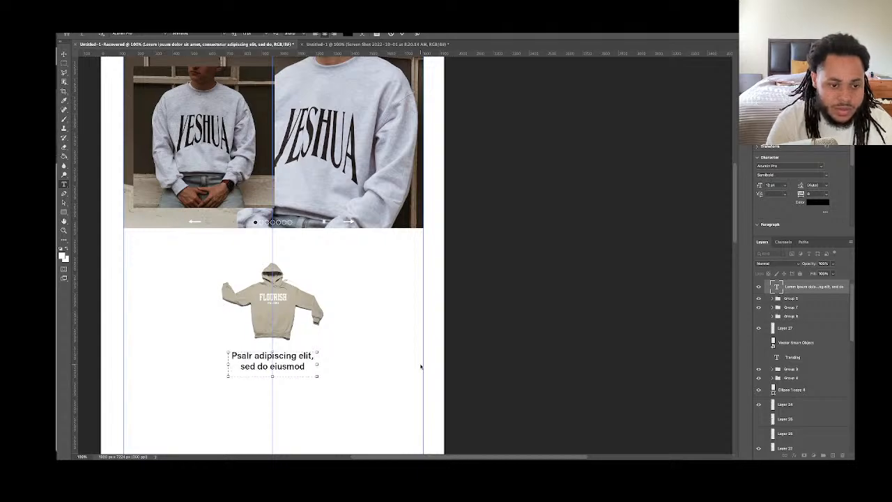
key("super+equal")
key("super+equal")
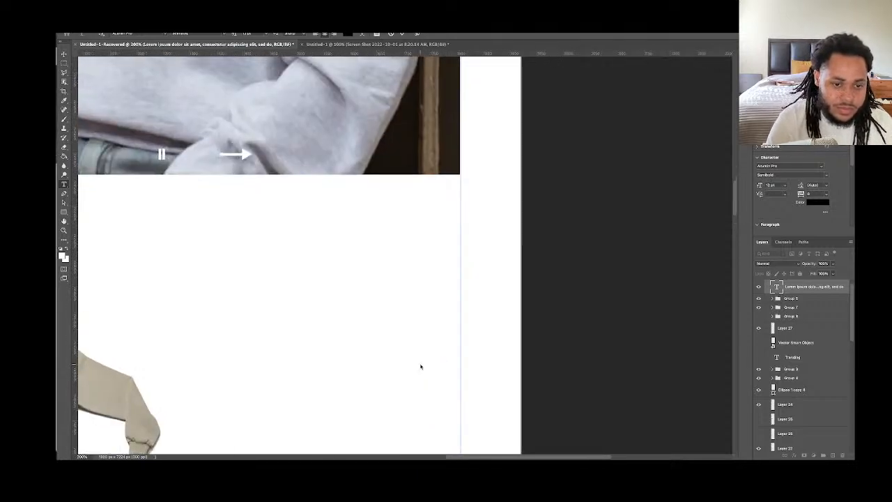
key("super+Return")
left_click_drag(411, 310, 633, 131)
left_click_drag(413, 301, 402, 335)
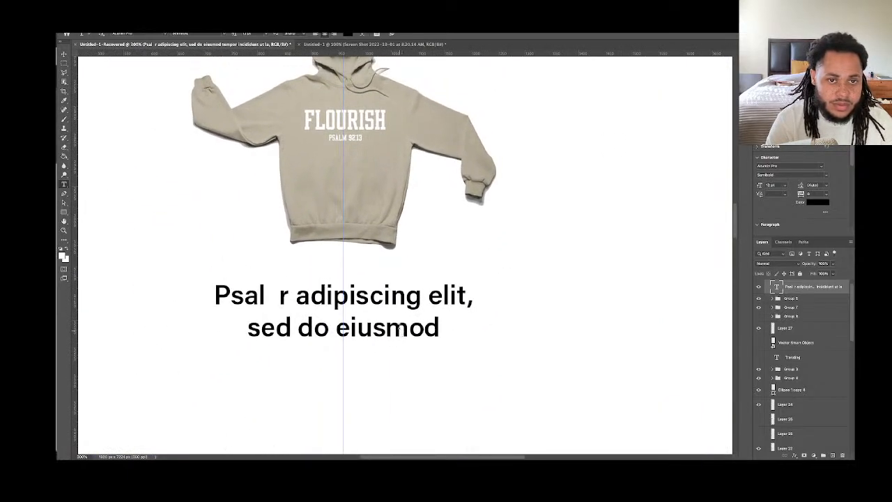
Change the caption below the hoodie to read "Psalm 92:13" and delete all remaining placeholder text
triple_click(396, 307)
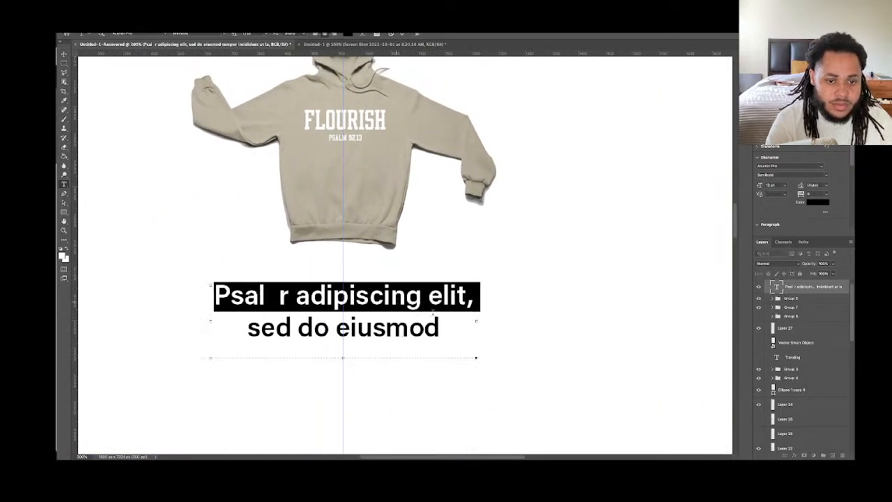
left_click_drag(447, 325, 228, 294)
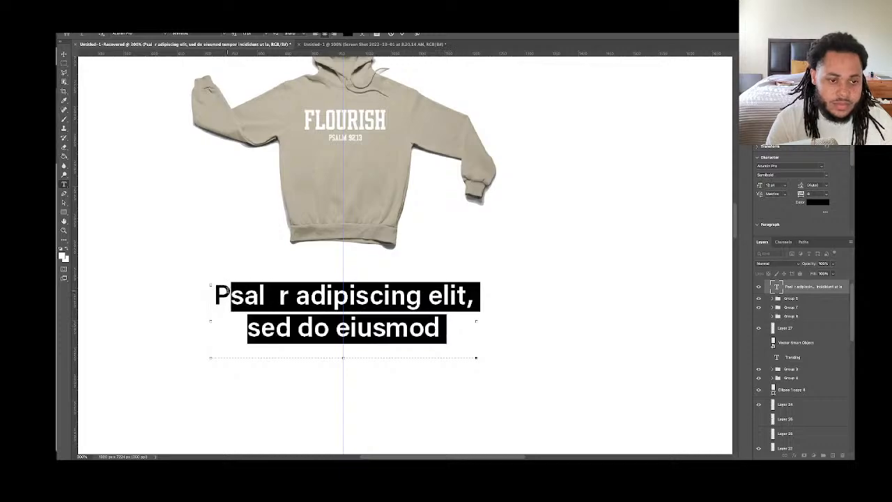
type("salm")
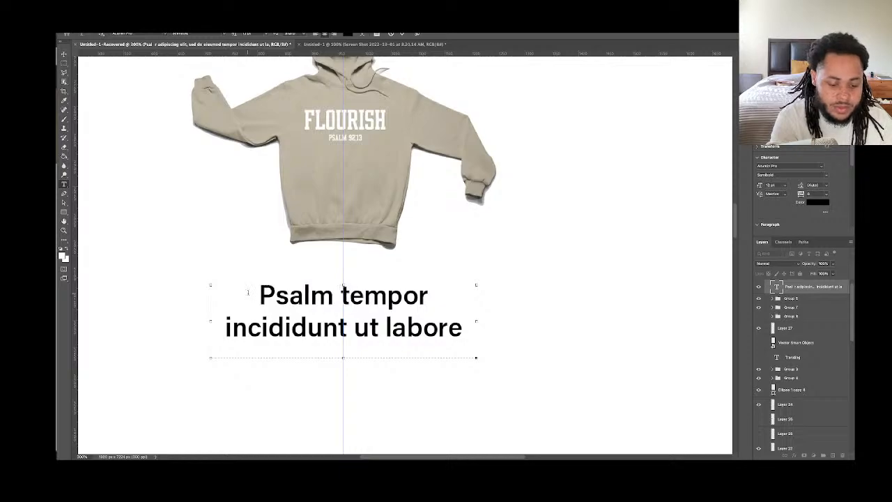
type(" 92:13")
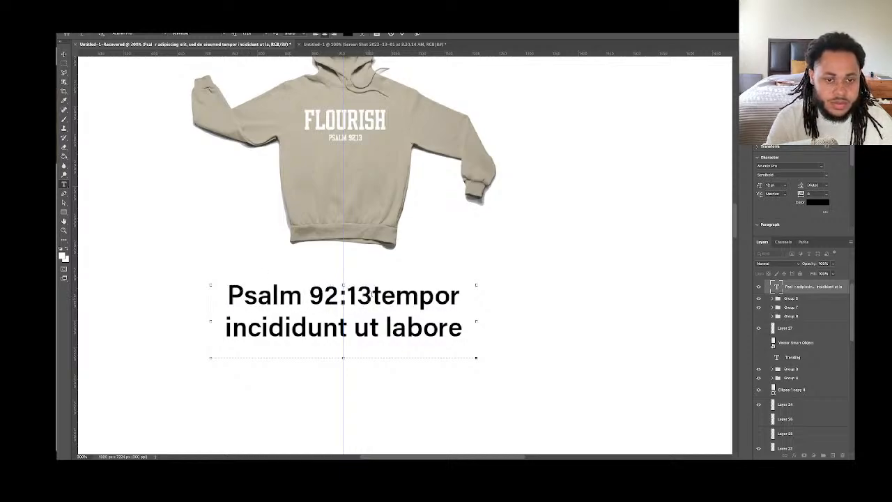
left_click_drag(372, 296, 466, 363)
key("BackSpace")
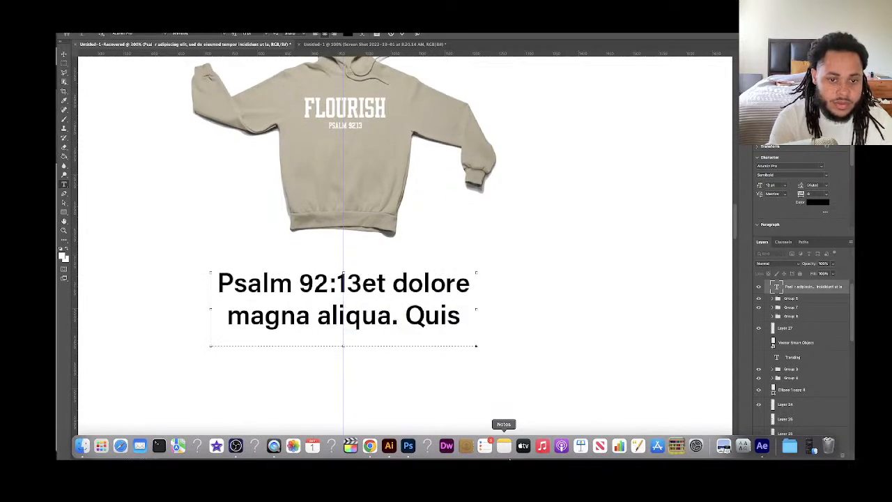
key("BackSpace")
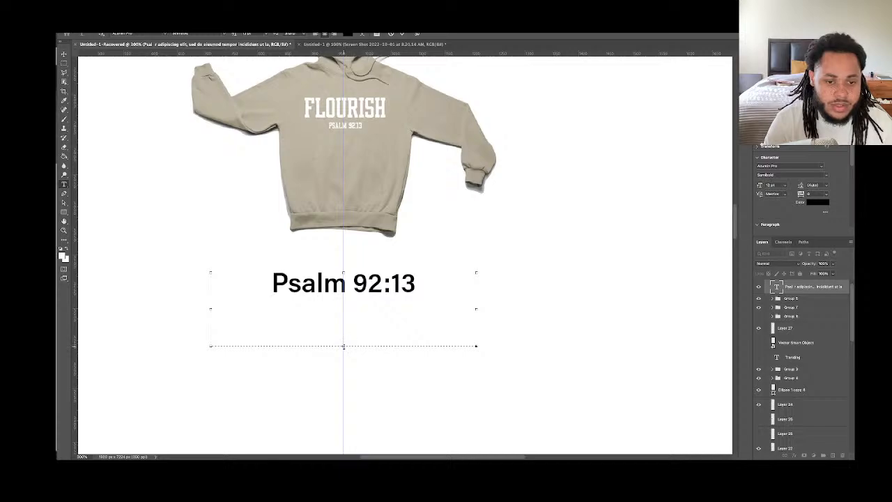
Set the font size of the "Psalm 92:13" caption to 8 pt
double_click(360, 286)
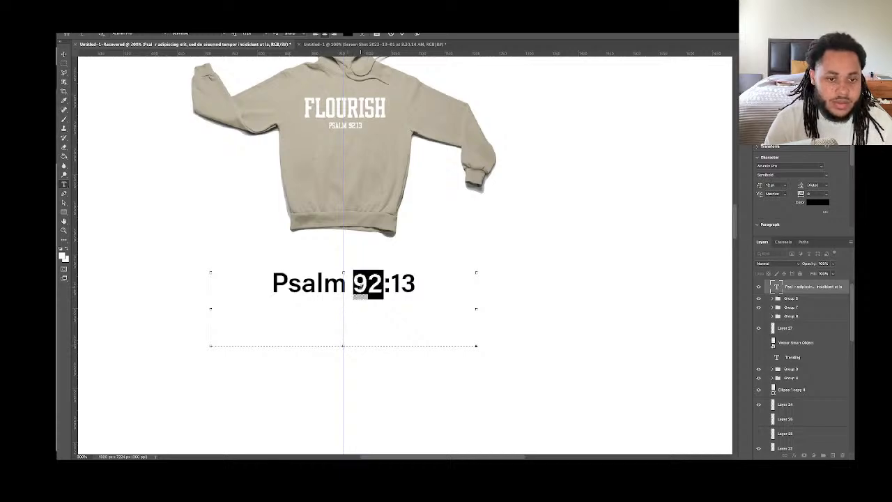
triple_click(360, 285)
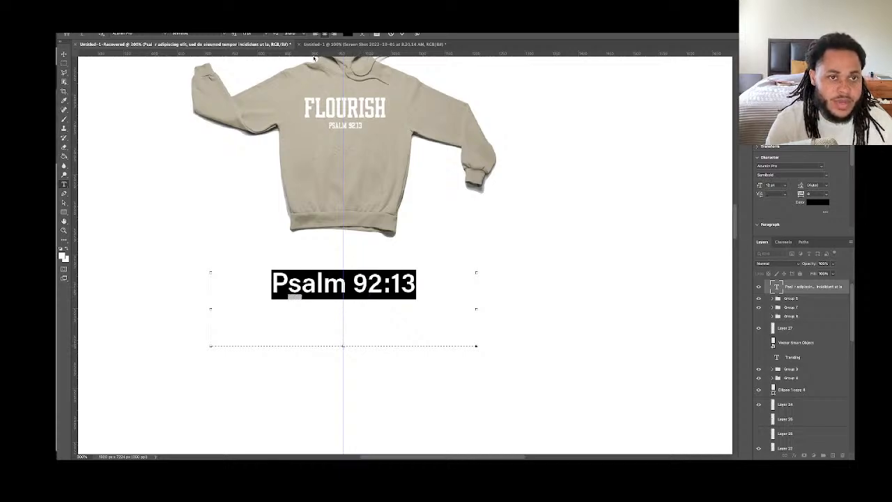
left_click(267, 34)
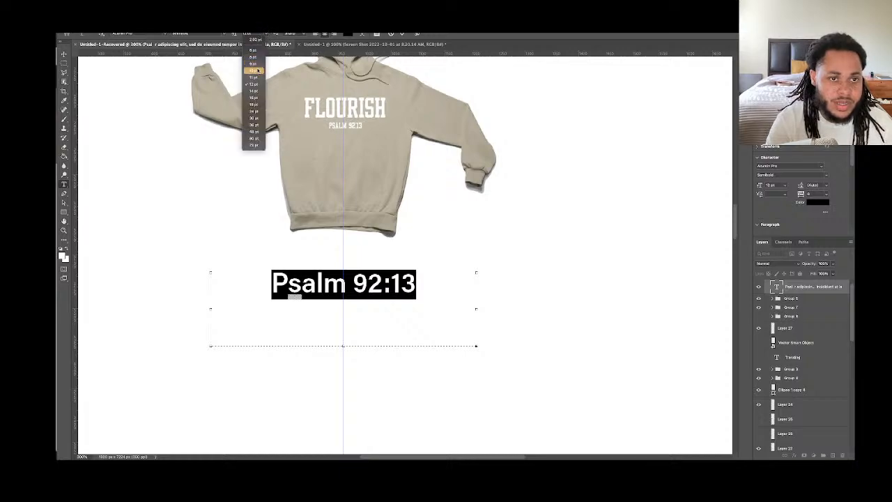
key("super+shift+comma")
key("super+shift+comma")
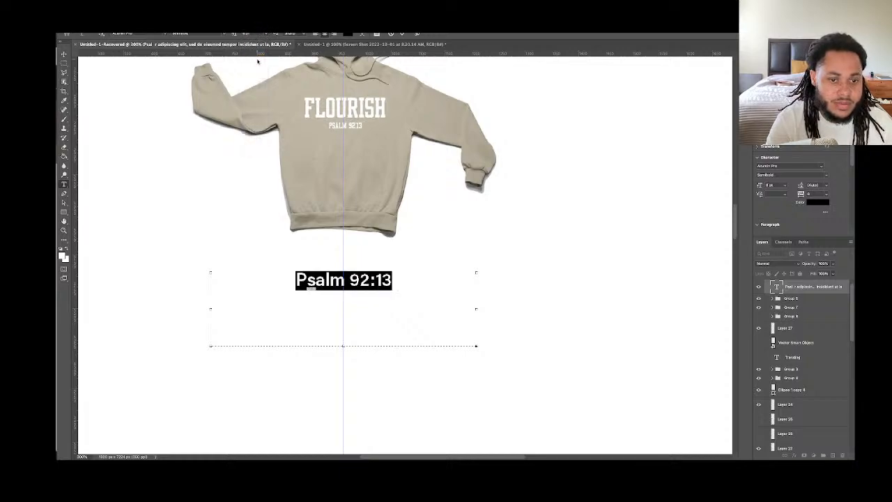
Add a second caption line reading "Trending Hoodie" at 14 pt below "Psalm 92:13"
left_click(397, 279)
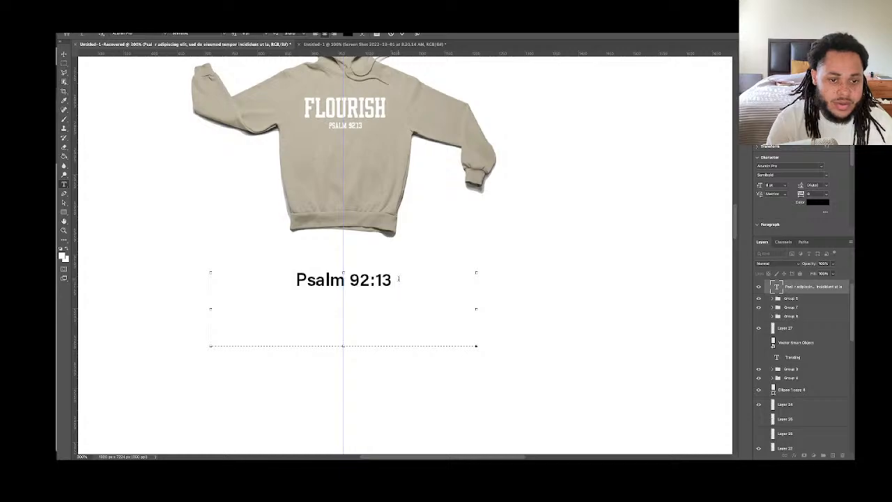
left_click(263, 35)
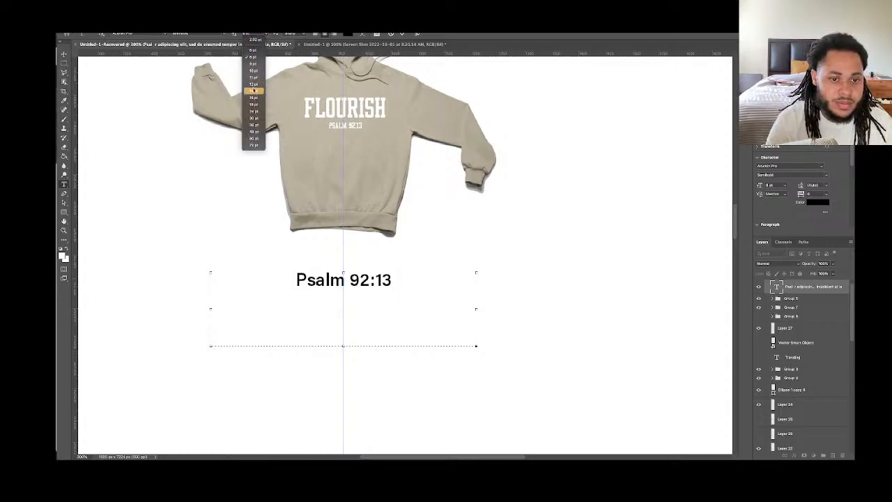
left_click(253, 90)
key("Return")
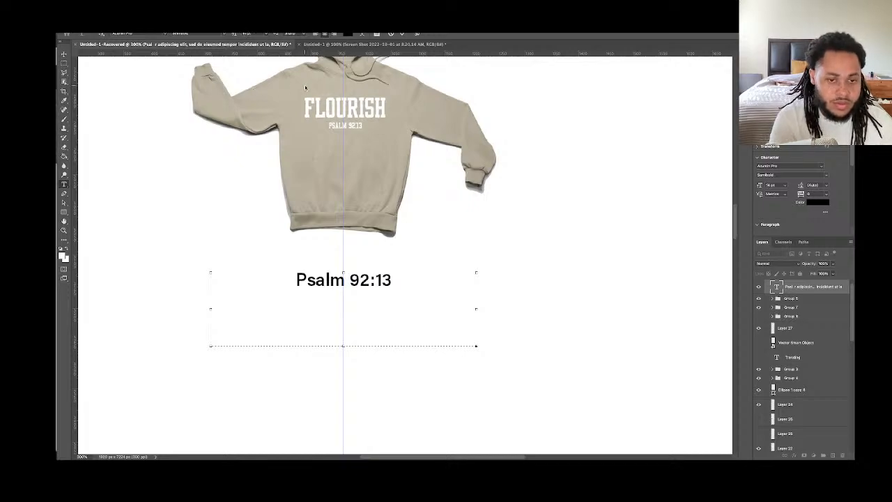
type("Trend")
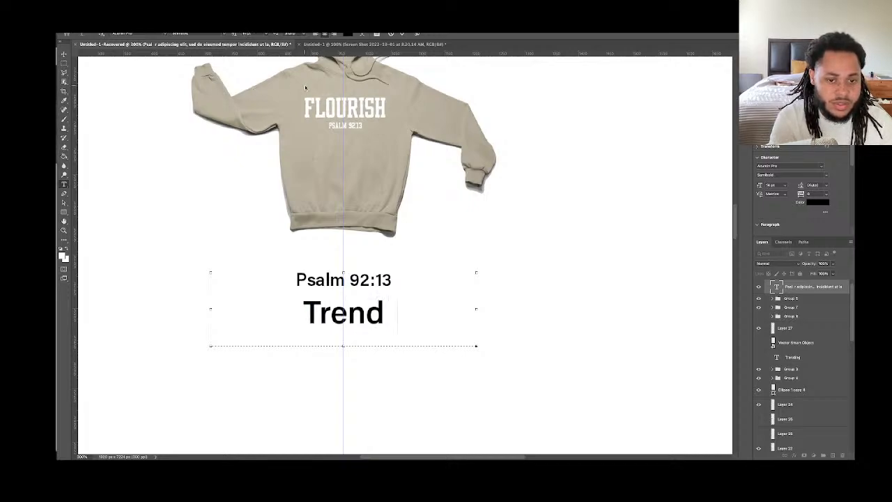
type("ing Hoodie")
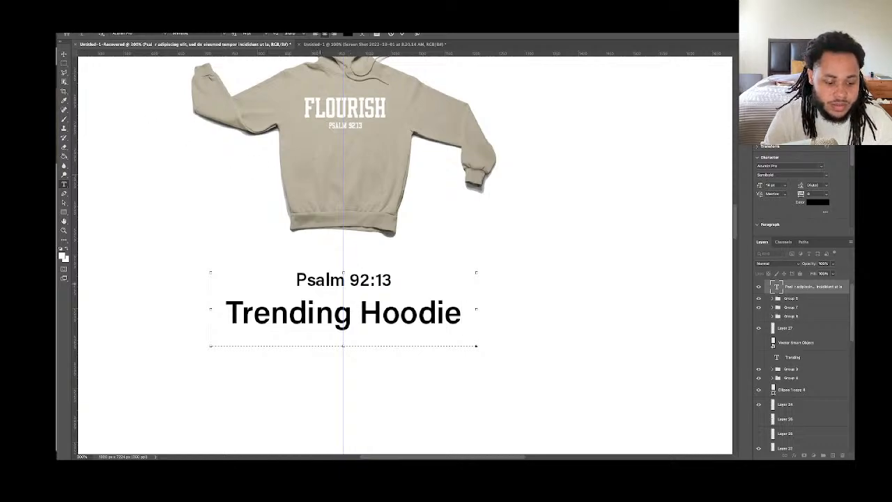
Set the font style of the "Trending Hoodie" line to Bold
triple_click(322, 280)
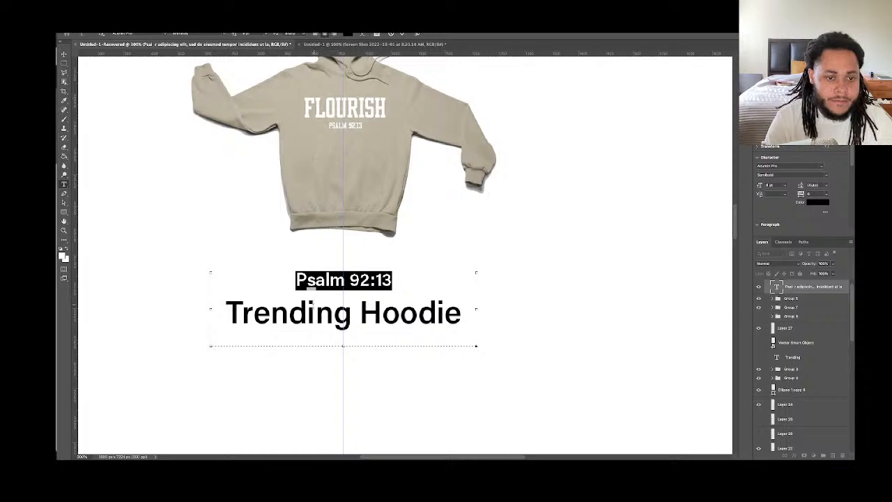
triple_click(314, 314)
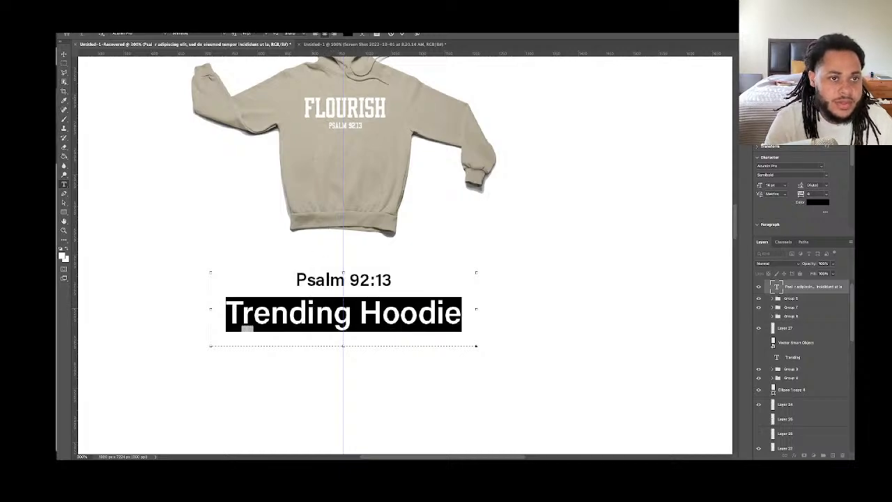
left_click(180, 33)
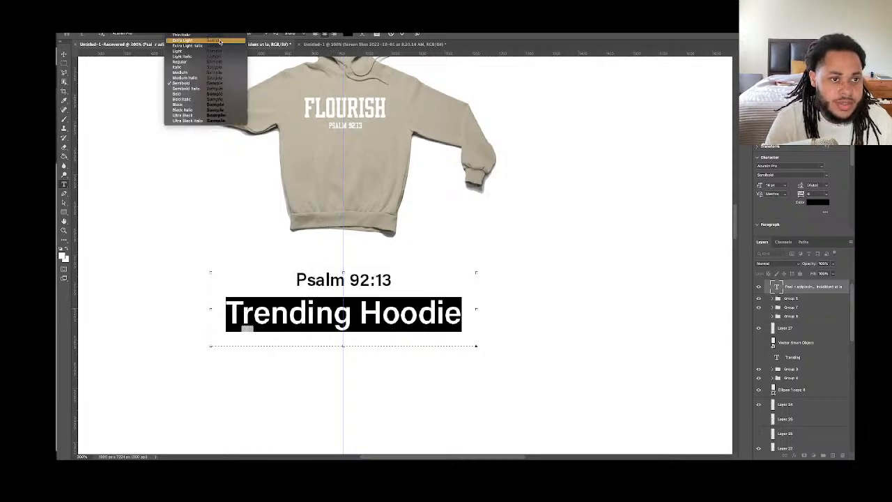
left_click(201, 95)
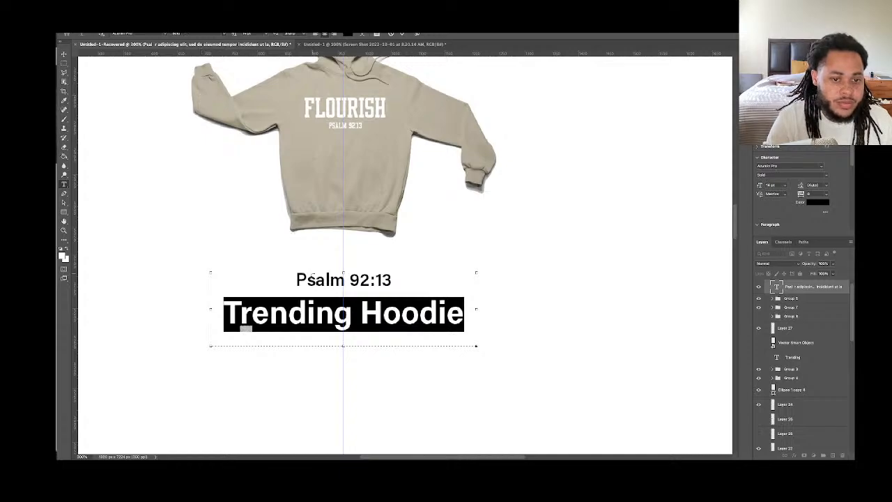
Set the "Psalm 92:13" line's font style to Regular and move the whole caption slightly up toward the hoodie
double_click(315, 280)
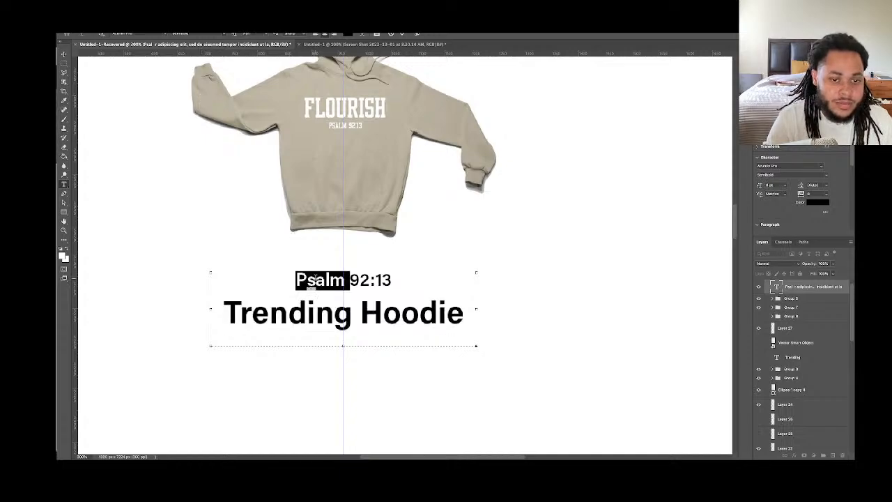
left_click(311, 282)
triple_click(311, 281)
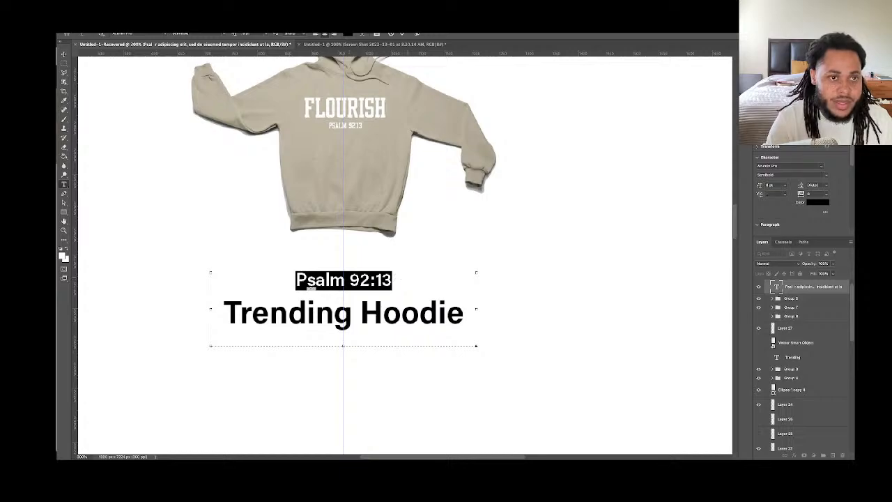
left_click(183, 33)
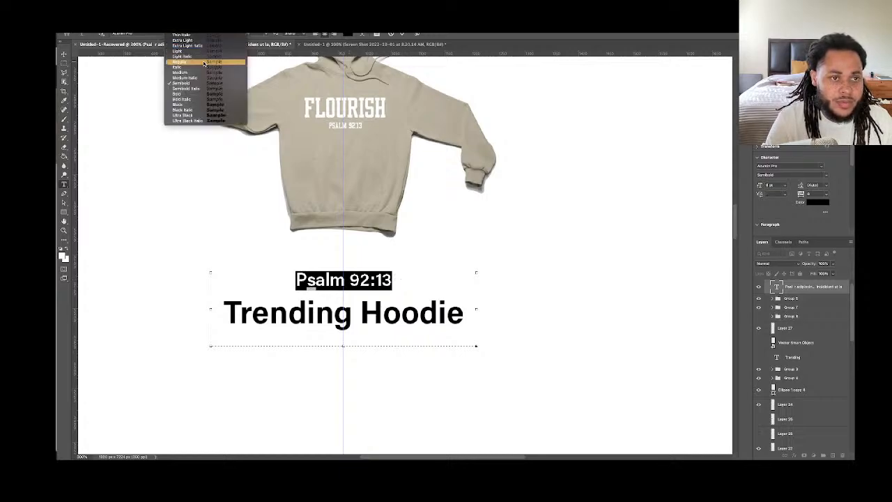
left_click(203, 63)
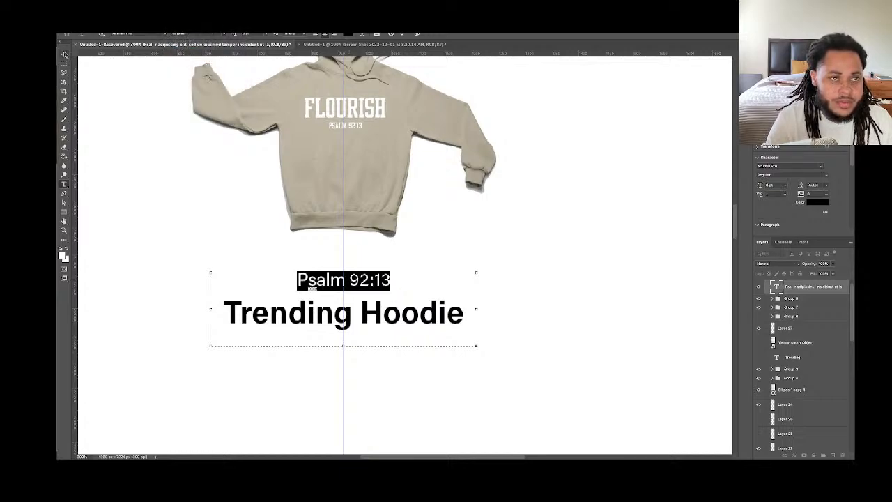
left_click(65, 54)
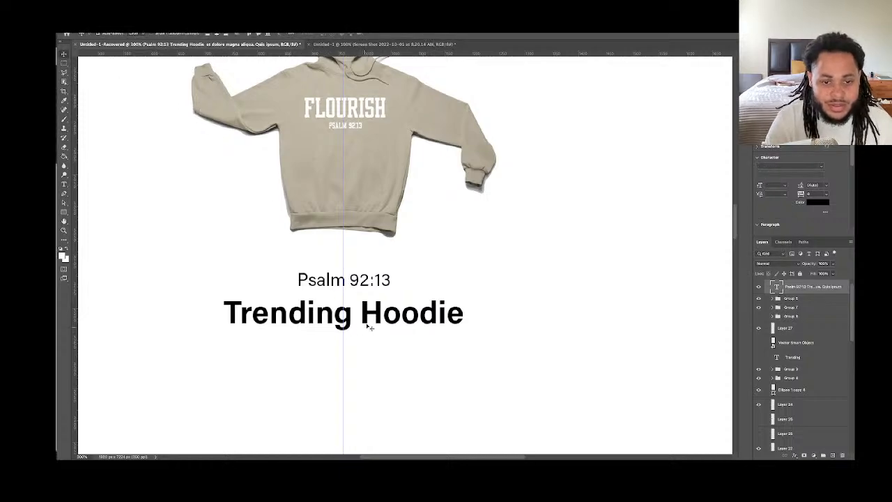
left_click_drag(369, 322, 365, 314)
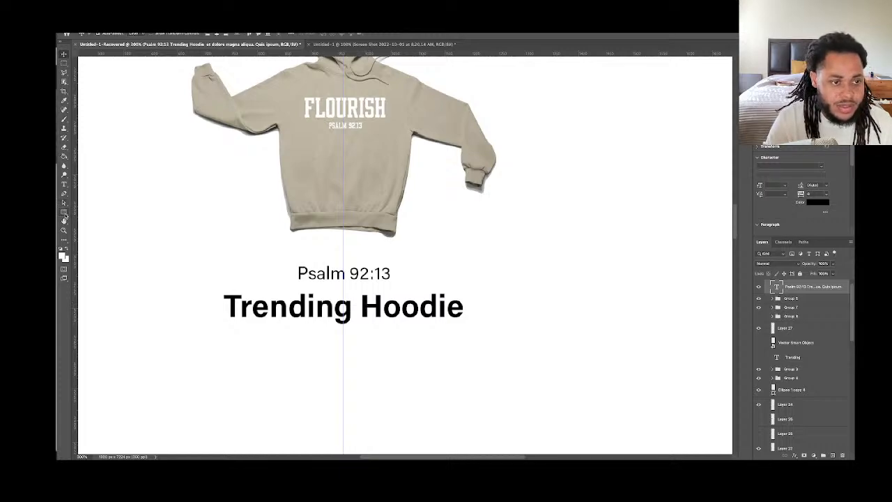
Draw a black button rectangle about 141 × 41 px, centred below the "Trending Hoodie" line
left_click(64, 212)
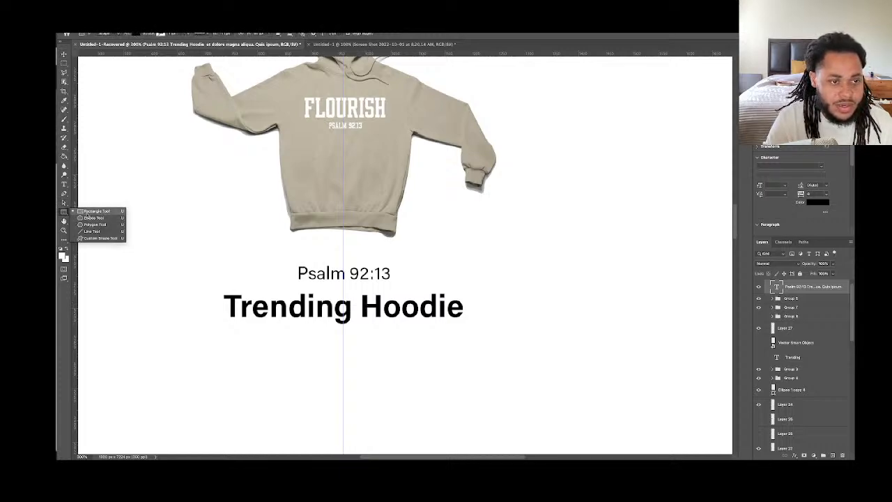
left_click(86, 213)
left_click_drag(306, 334, 381, 355)
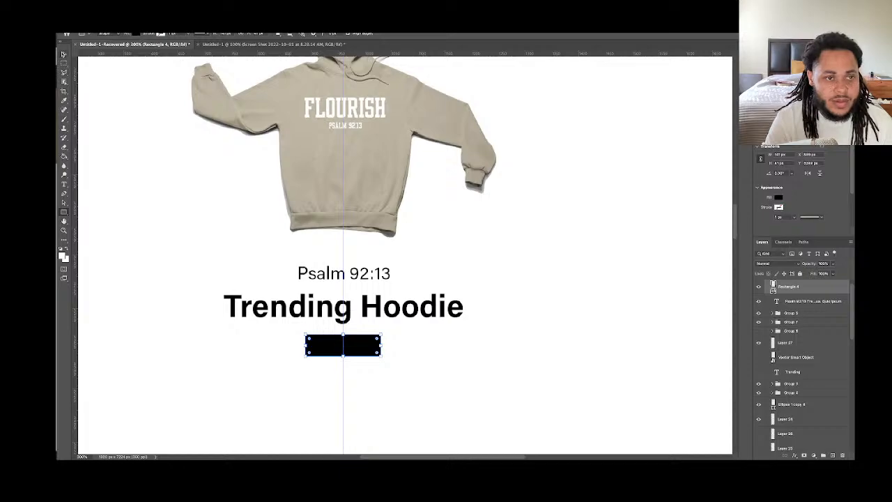
left_click(63, 54)
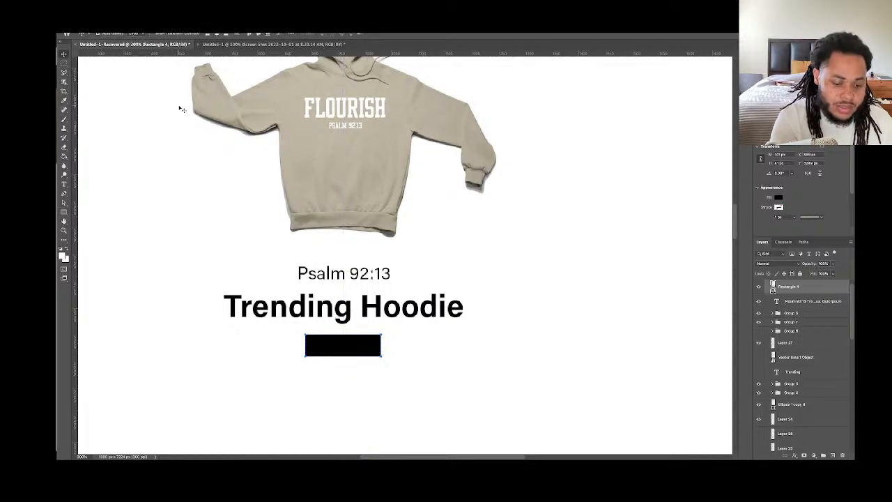
key("ctrl+minus")
key("ctrl+minus")
key("ctrl+plus")
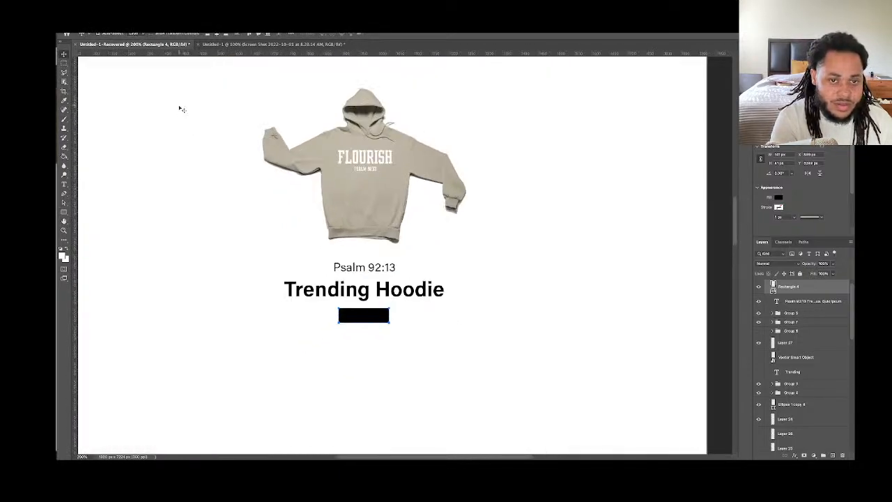
key("ctrl+minus")
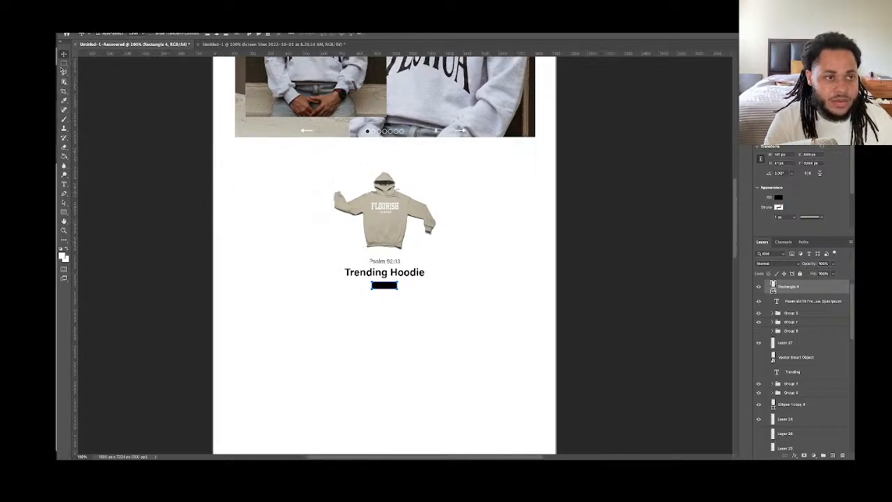
left_click(120, 117)
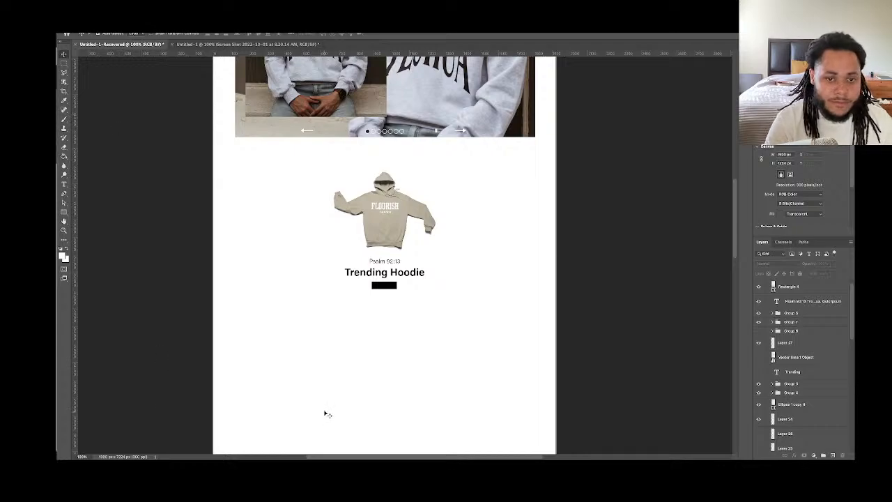
Switch to Chrome to review Gucci's featured product section and its carousel arrows, and return to the Photoshop mockup
mouse_move(252, 457)
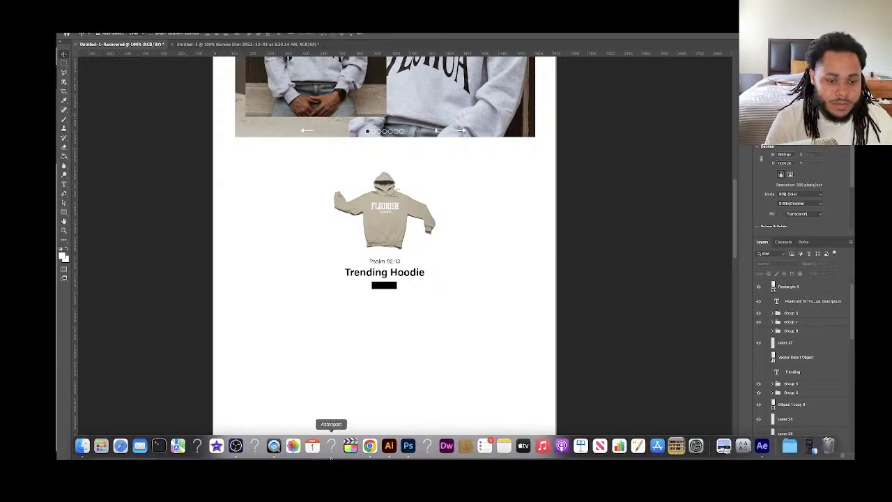
left_click(370, 447)
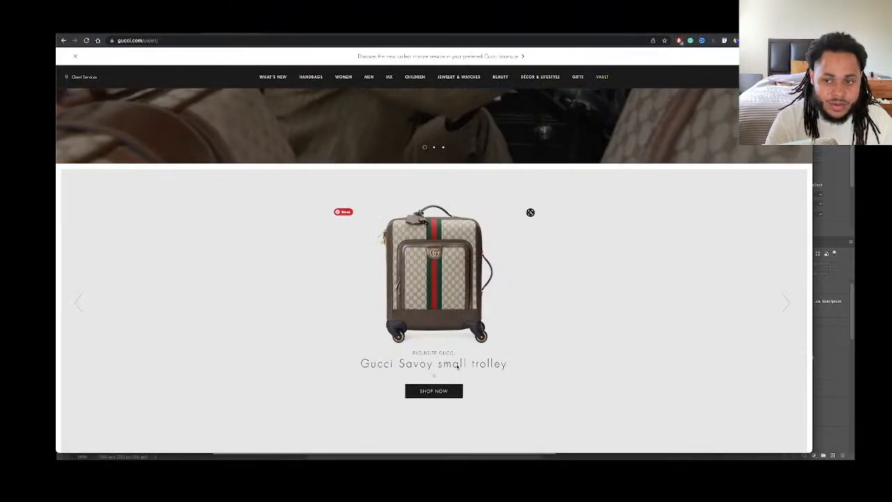
left_click(851, 291)
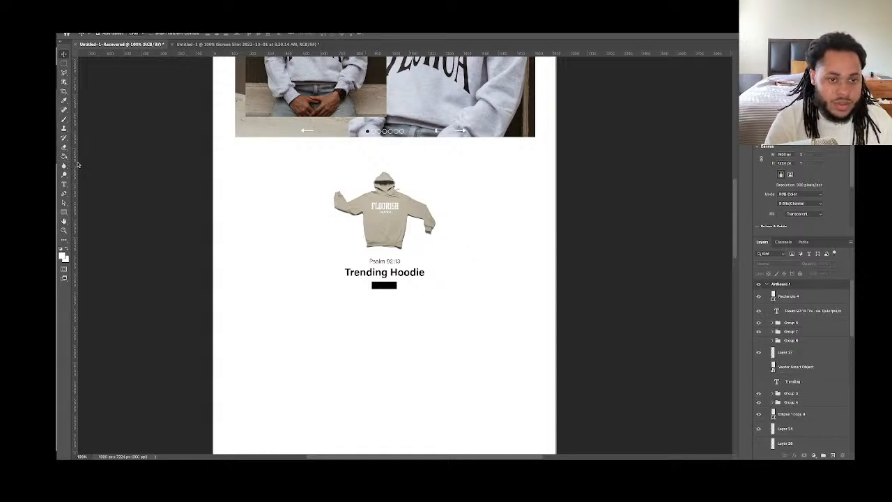
left_click(251, 190)
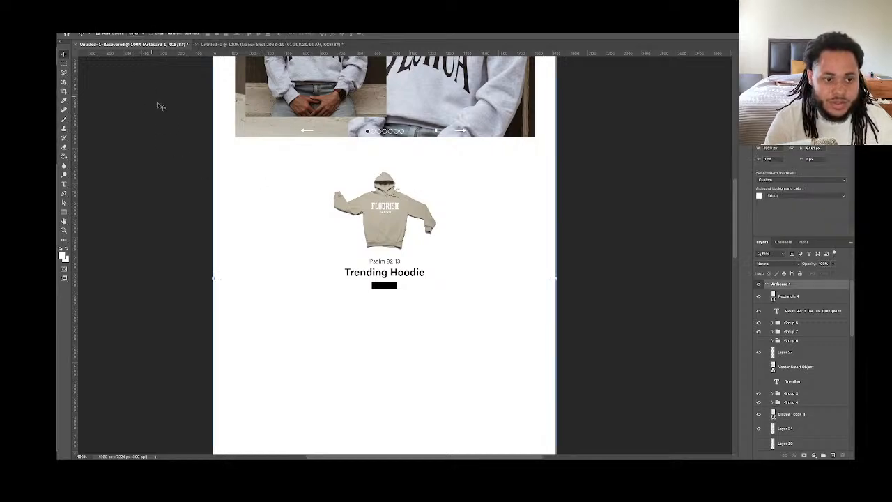
Show the guides, create a 100 × 100 px three-sided polygon left of the hoodie, and rotate it -90° to point left
key("super+;")
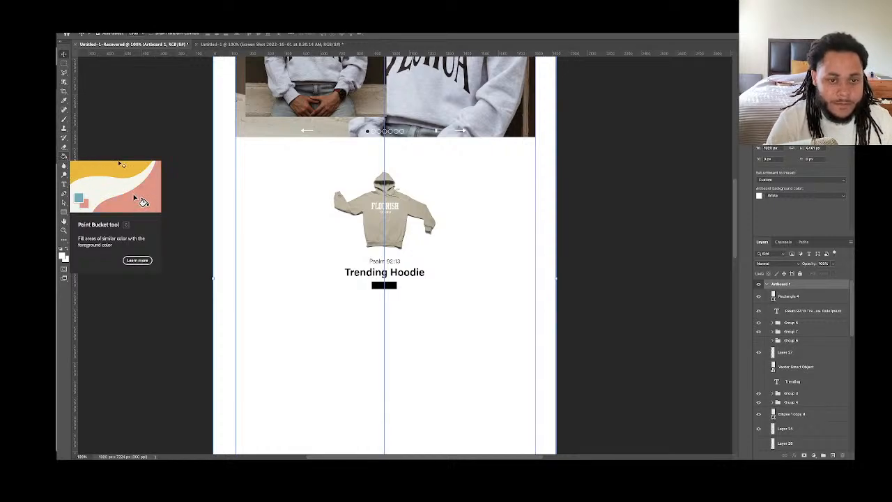
left_click(65, 212)
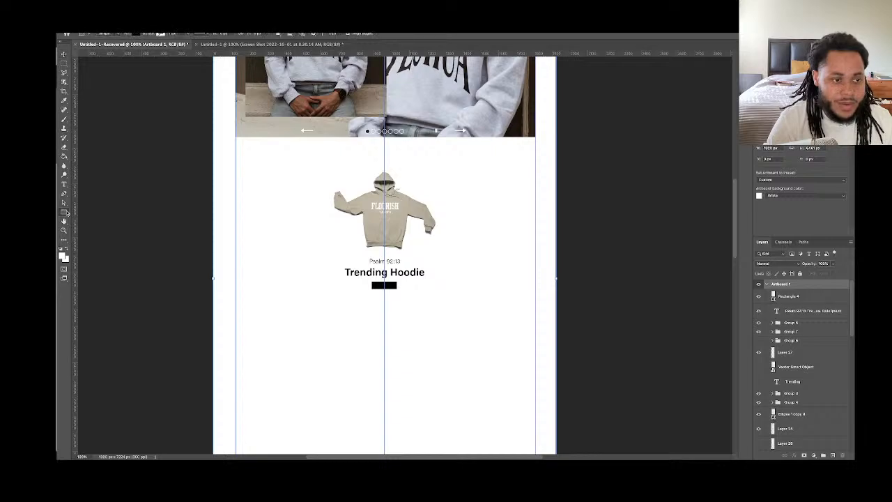
right_click(67, 212)
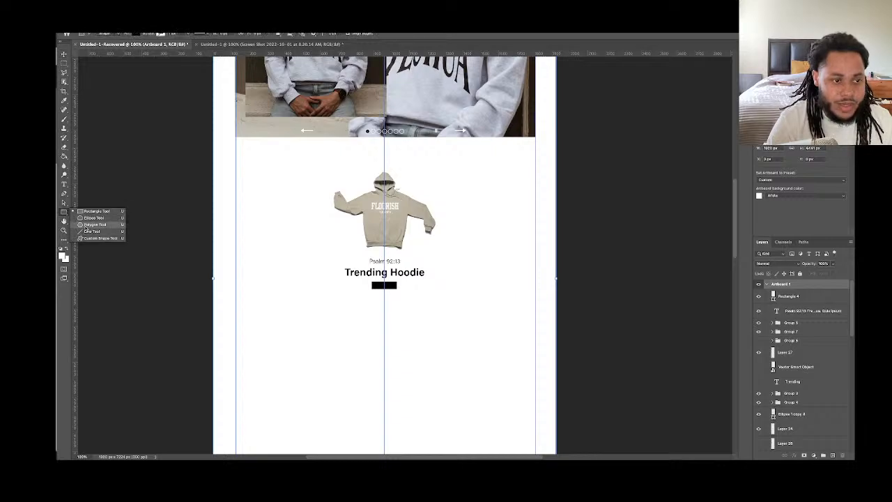
left_click(91, 224)
left_click(268, 215)
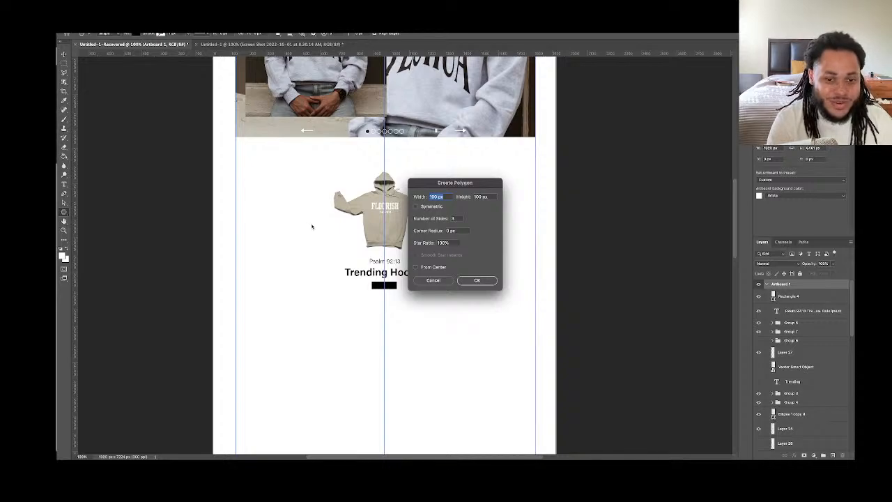
key("Return")
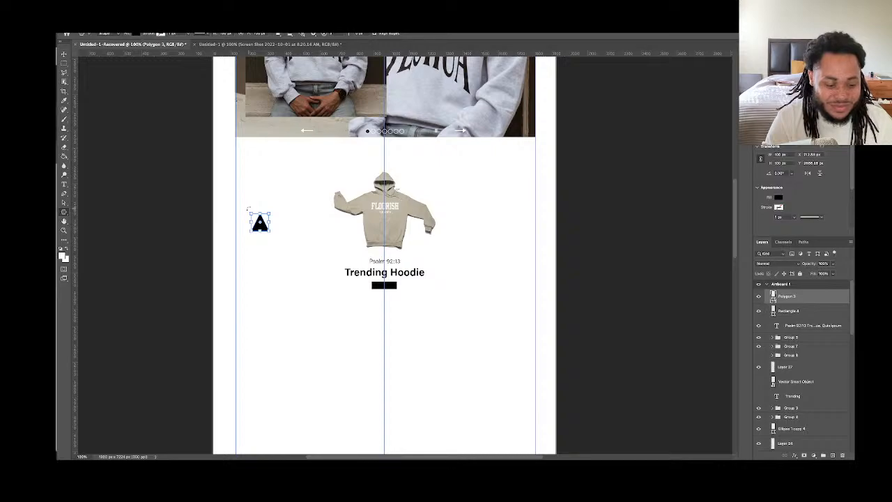
left_click_drag(247, 208, 245, 234)
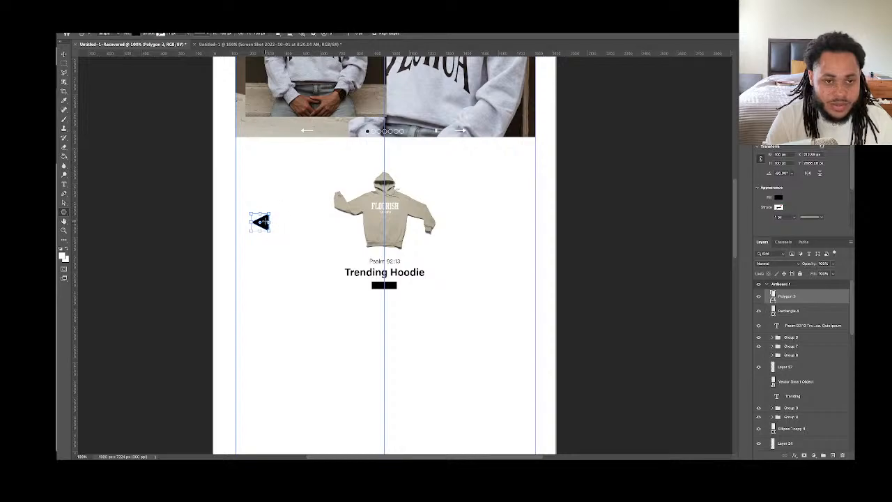
left_click(64, 54)
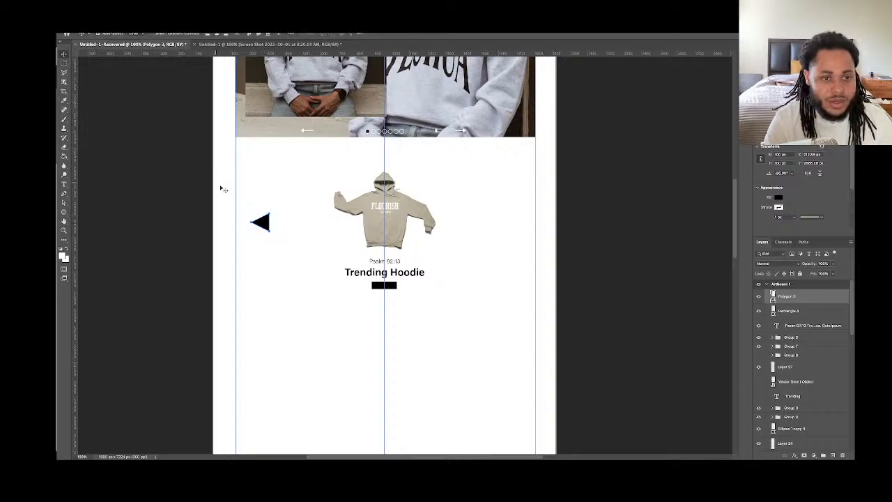
left_click_drag(263, 222, 516, 238)
key("ctrl+t")
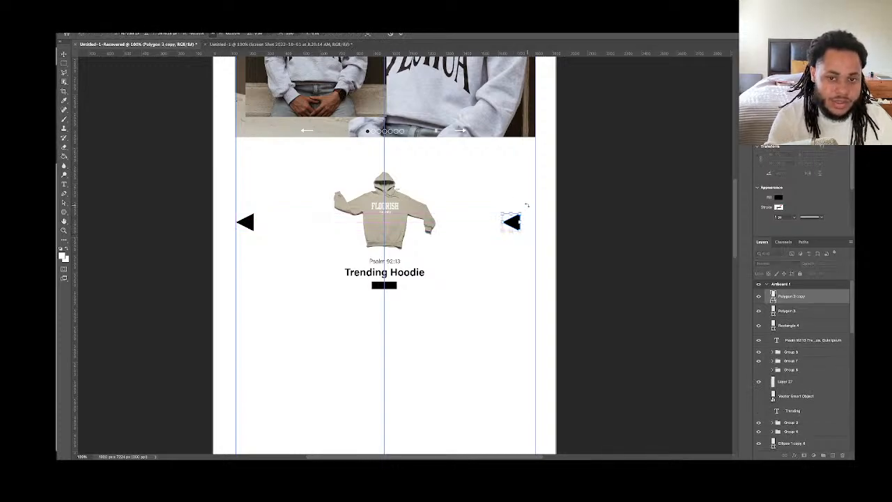
key("Return")
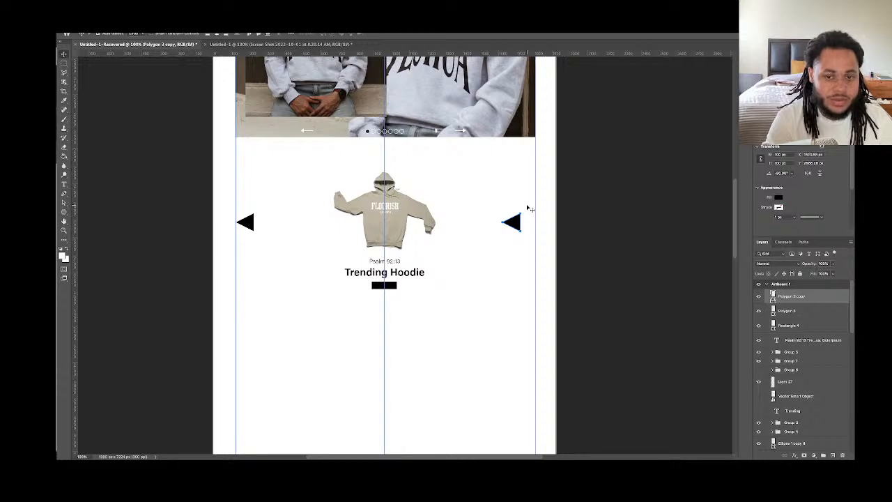
key("Delete")
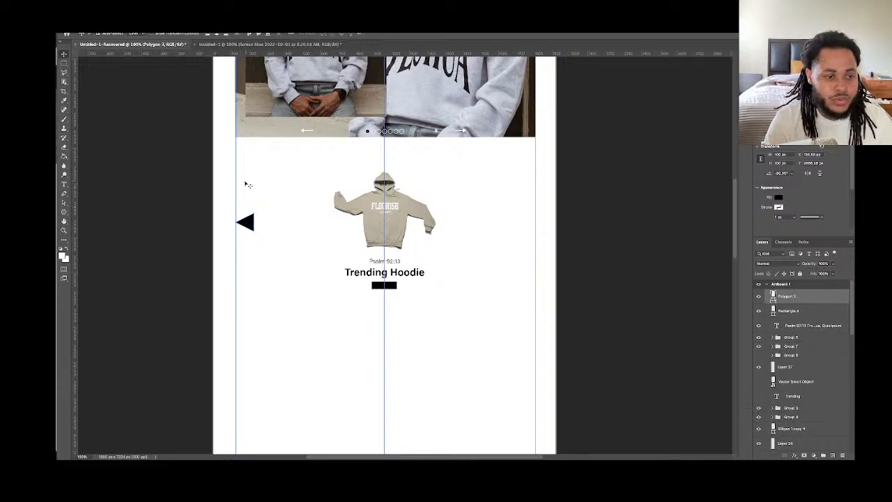
Scale the left-pointing triangle down to about 51 × 51 px
key("super+t")
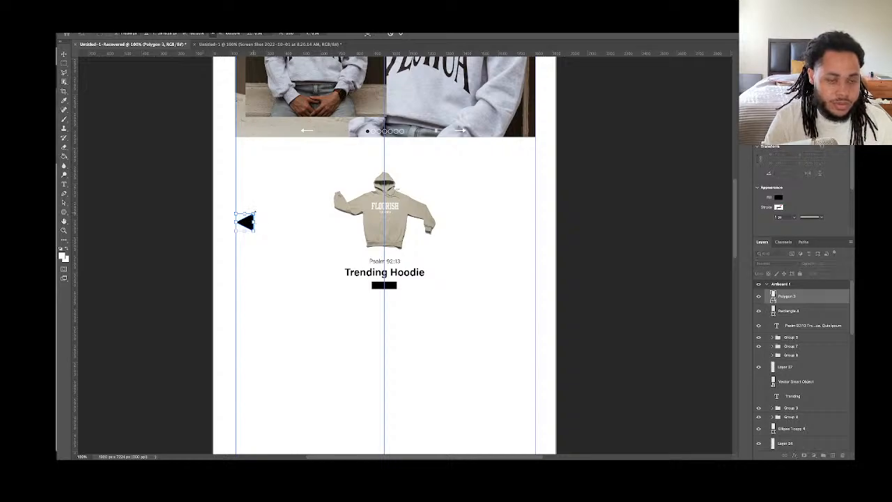
left_click_drag(254, 214, 249, 215)
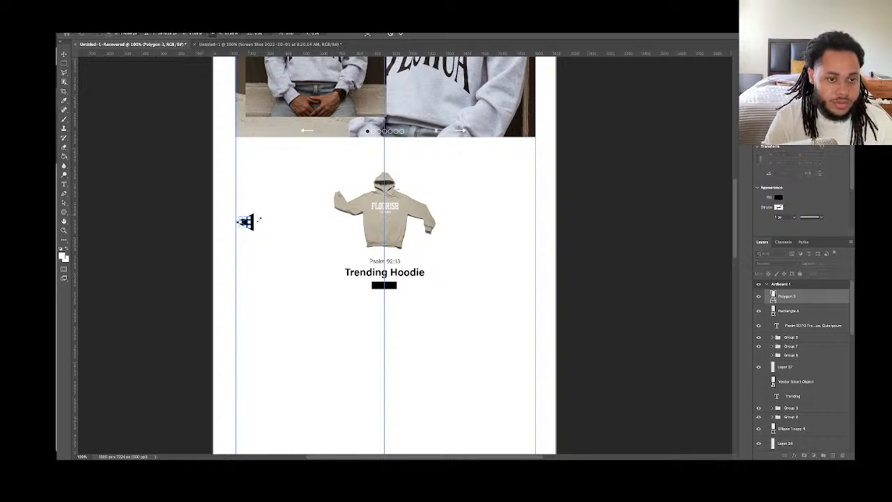
key("Return")
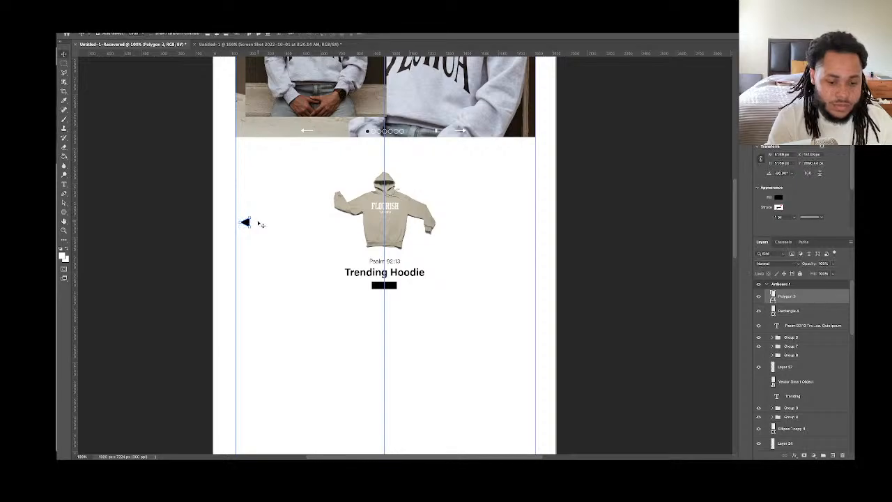
Nudge the small triangle left until its tip lines up with the left margin guide
key("Left")
key("Left")
key("Left")
key("Left")
key("Left")
key("Left")
key("Left")
key("Left")
key("Left")
key("Left")
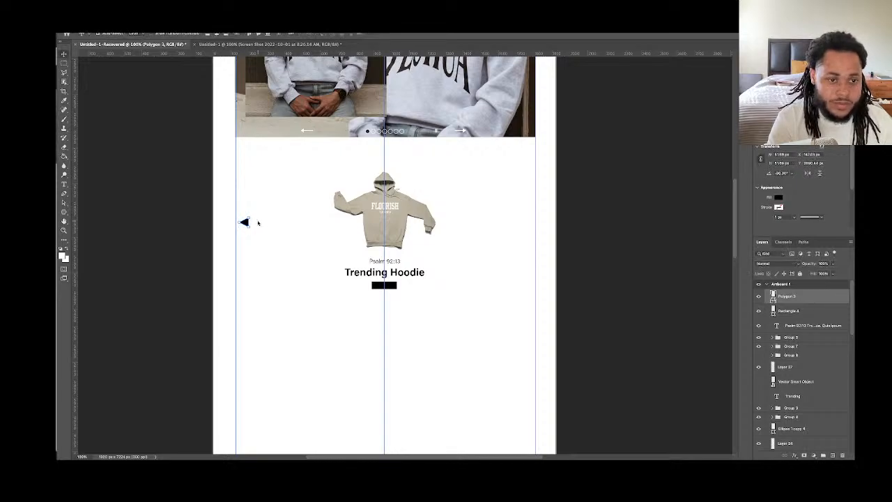
key("Left")
key("Left")
key("Left")
key("Left")
key("Left")
key("Left")
key("Left")
key("Left")
key("Left")
key("Left")
key("Left")
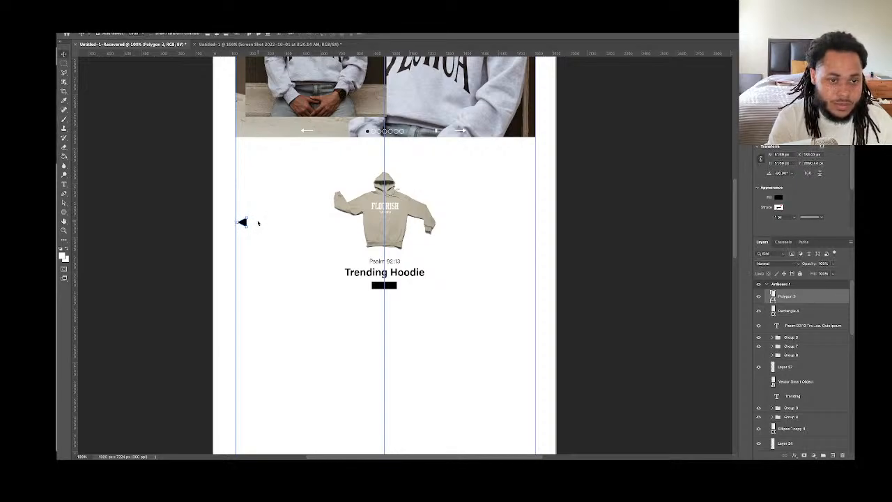
key("Left")
key("Left")
key("Left")
key("Left")
key("Left")
key("Left")
key("Left")
key("Left")
key("Left")
key("Left")
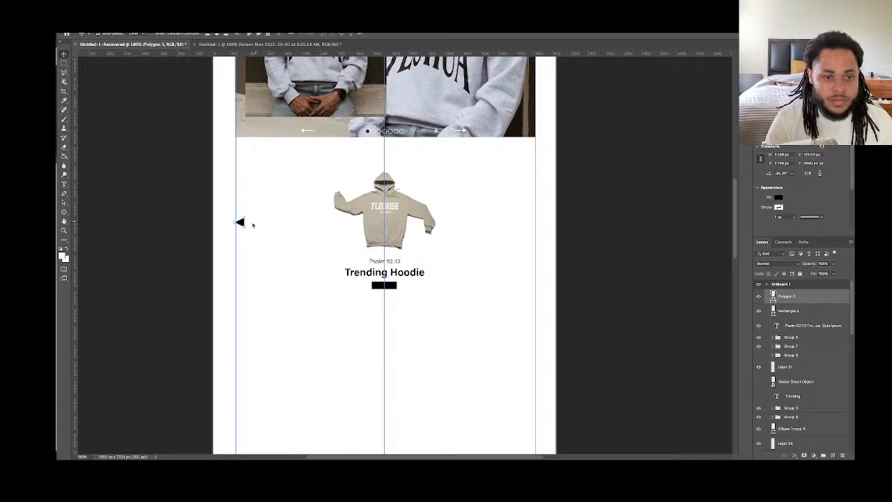
key("Right")
key("Right")
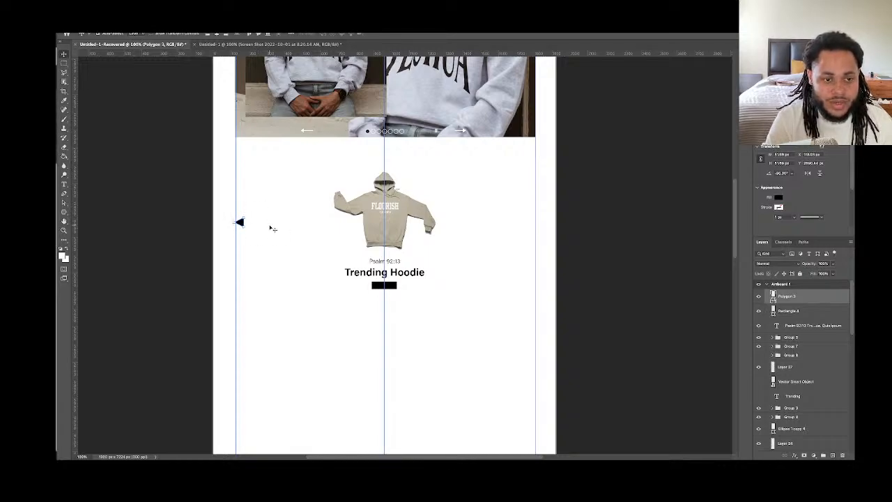
key("Right")
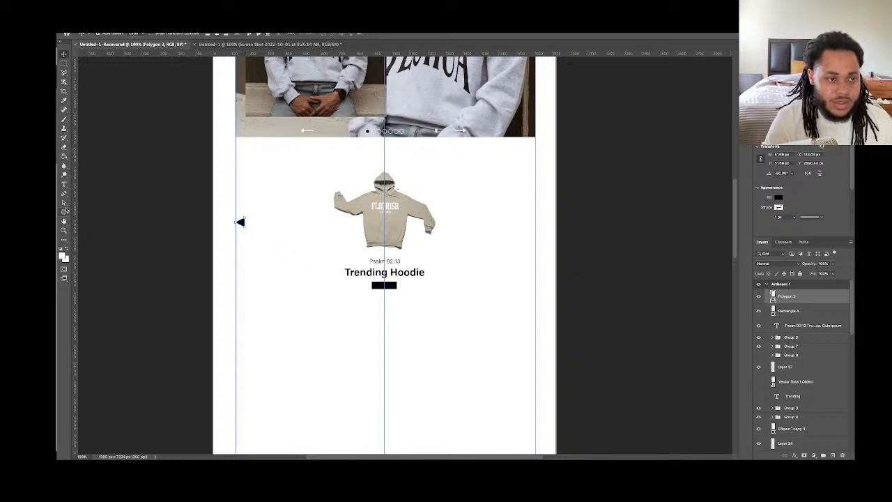
Change the left-pointing triangle's fill to medium gray, RGB 122, 121, 121
left_click(64, 211)
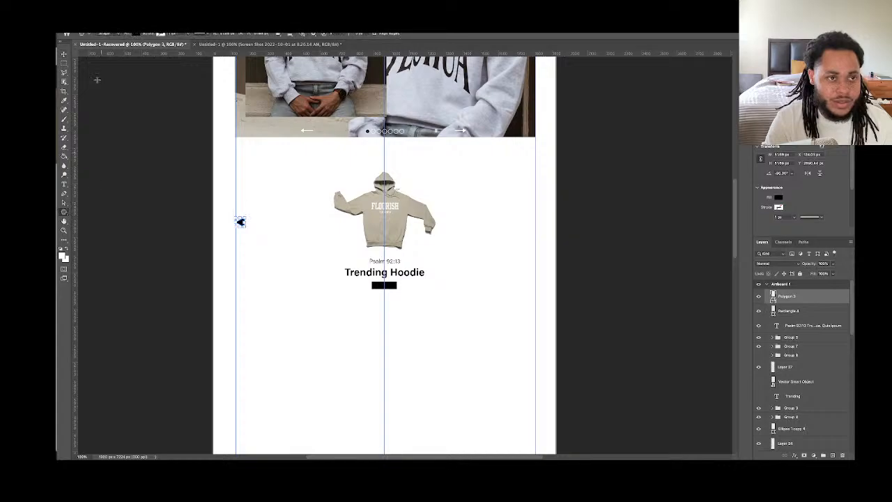
left_click(142, 35)
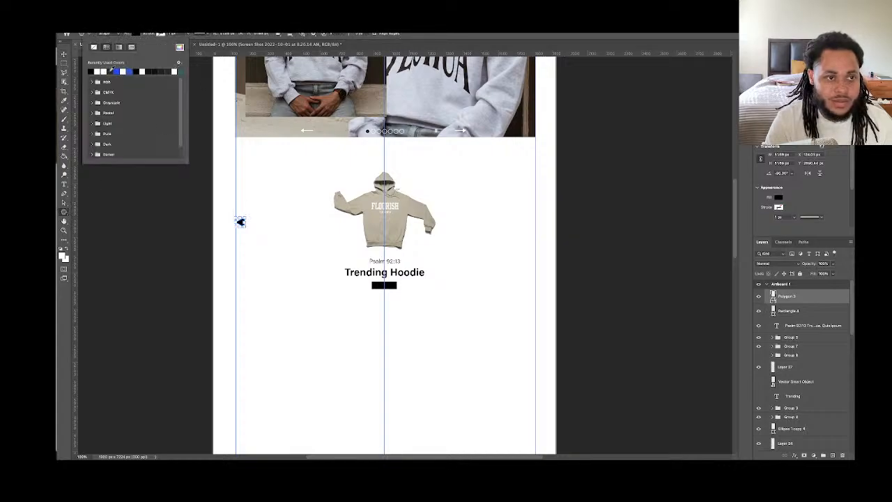
left_click(110, 71)
left_click(139, 39)
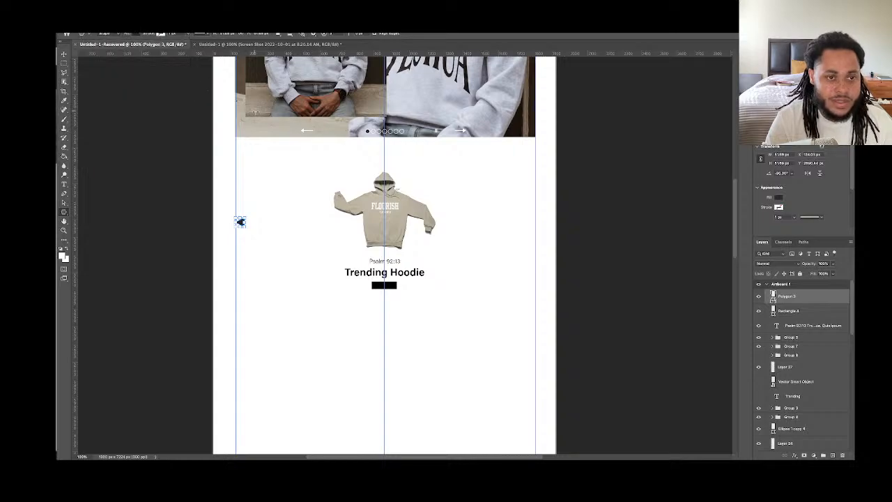
left_click(135, 34)
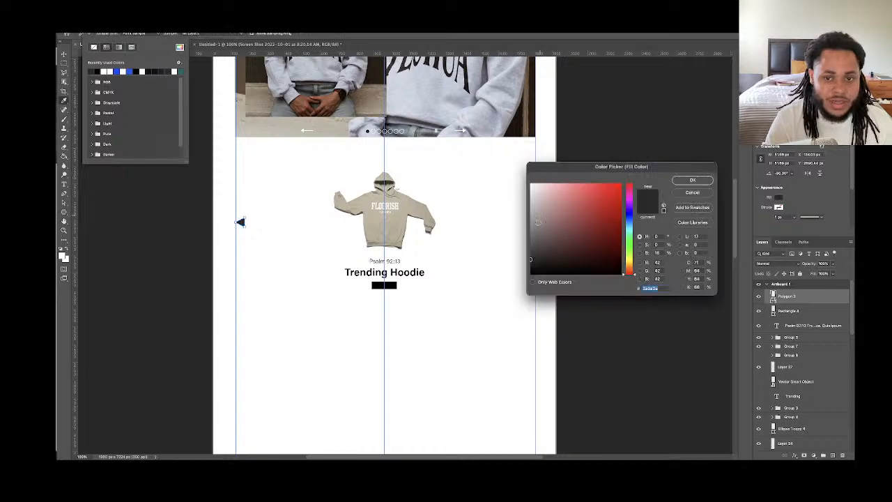
left_click(532, 225)
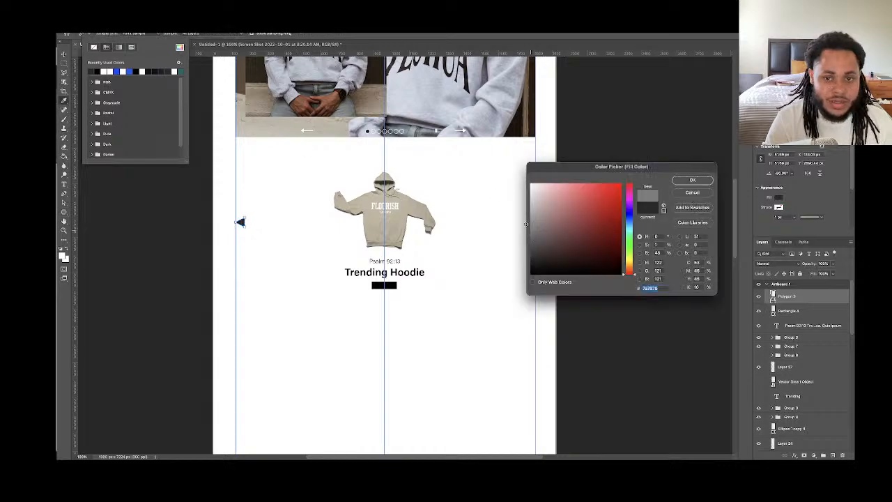
left_click(693, 181)
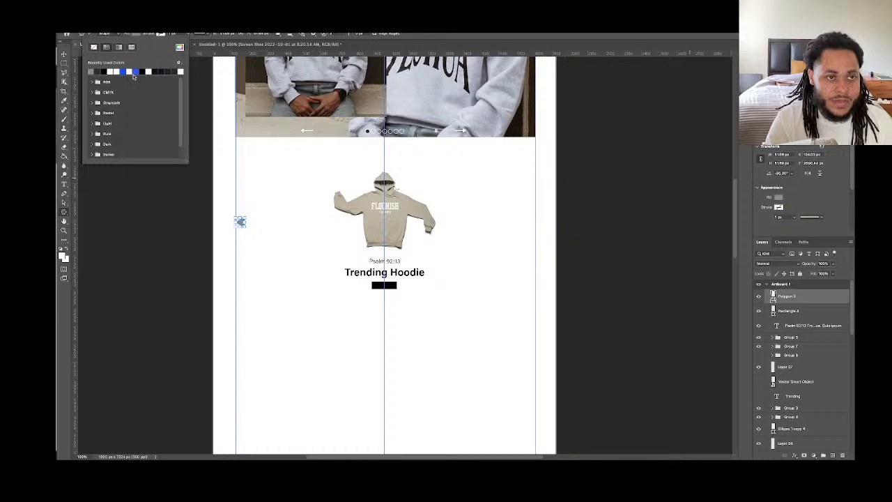
Duplicate the gray triangle, rotate the copy to point right, place it against the right margin guide level with the original, and hide the guides
left_click(63, 54)
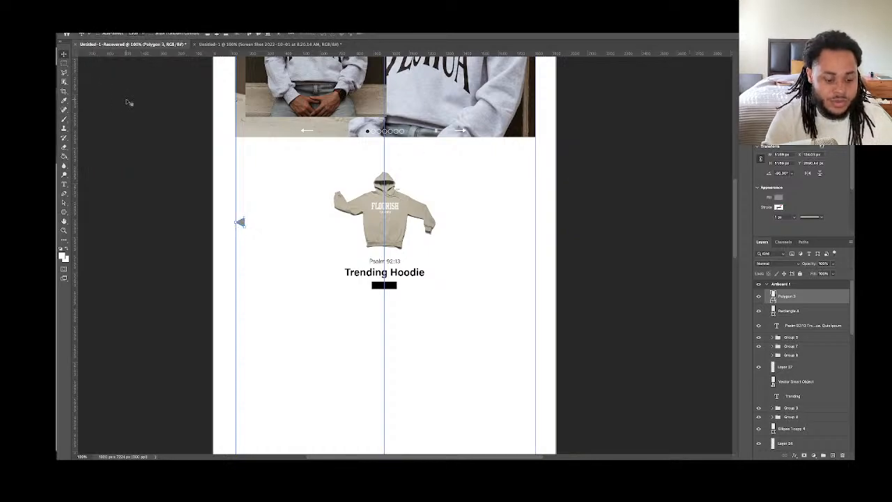
key("ctrl+j")
left_click_drag(257, 213, 212, 239)
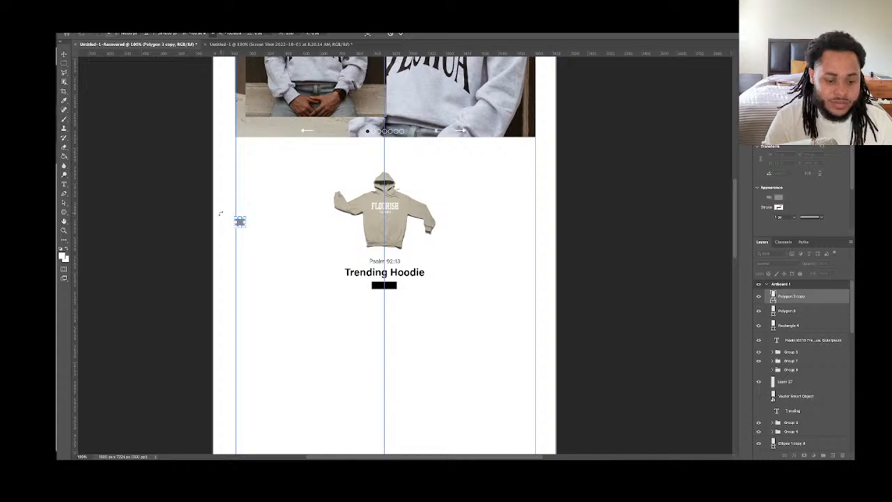
key("Return")
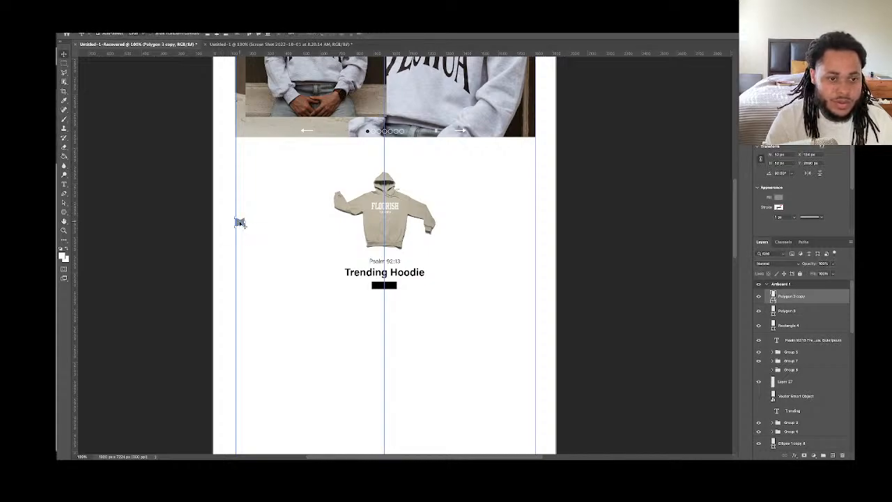
left_click_drag(240, 222, 529, 241)
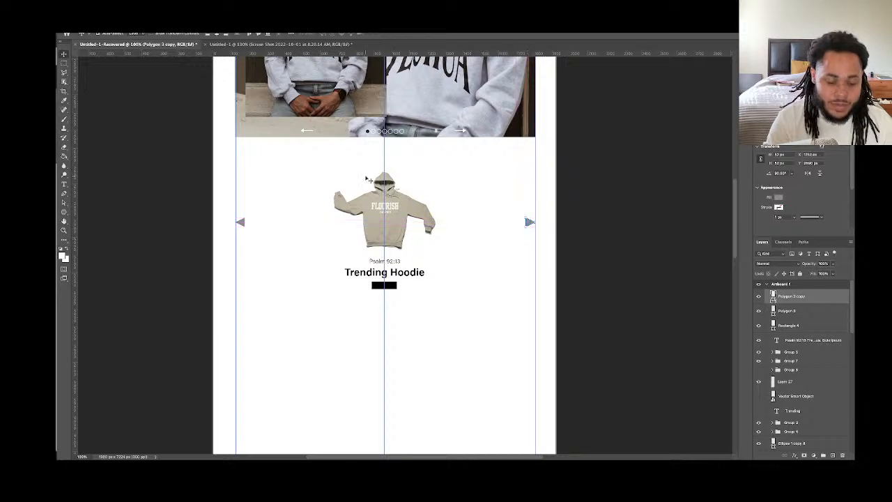
key("super+;")
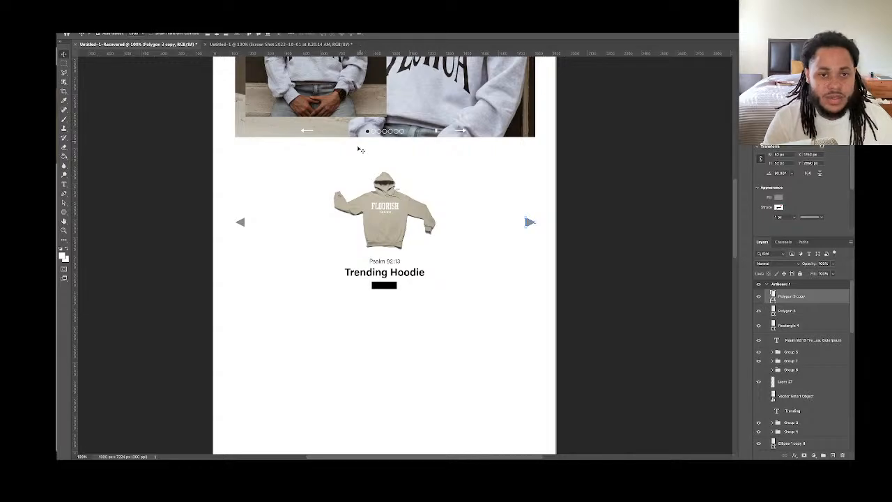
Add a new empty layer inside Group 2, low in the layer stack, above that group's existing layers
scroll(359, 157, "up", 5)
scroll(361, 163, "up", 2)
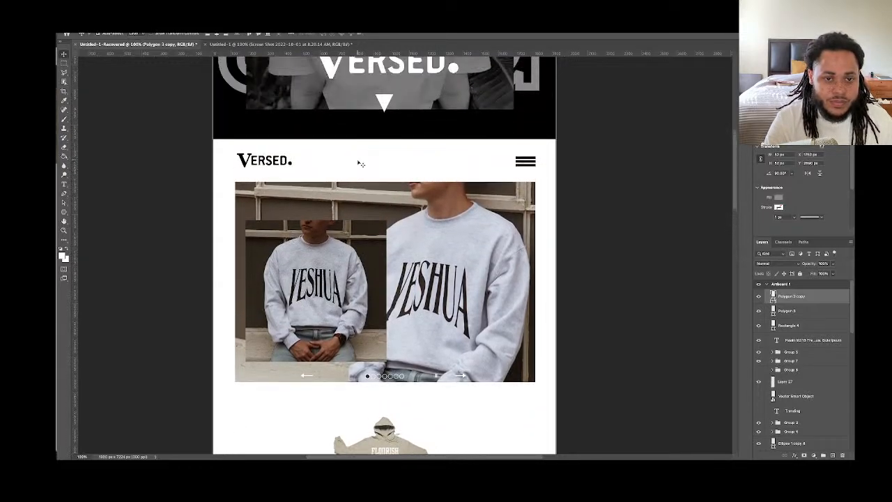
scroll(361, 163, "down", 4)
scroll(359, 163, "up", 1)
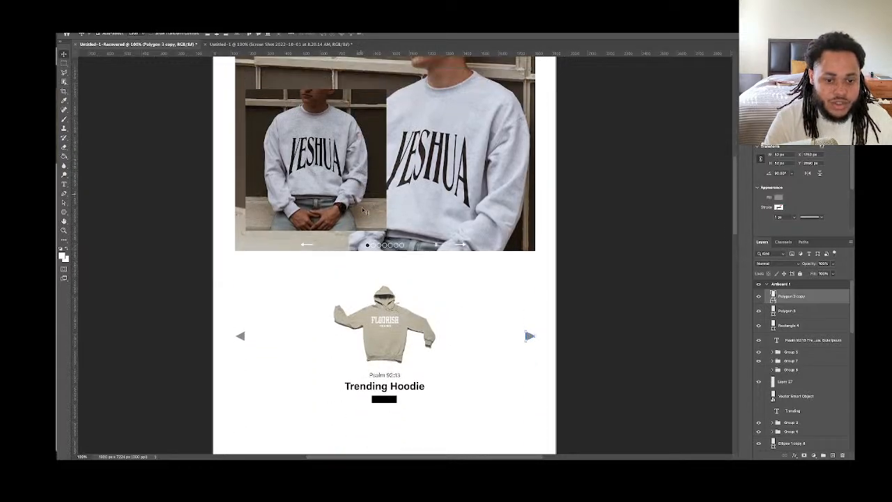
scroll(362, 332, "down", 1)
scroll(362, 331, "right", 3)
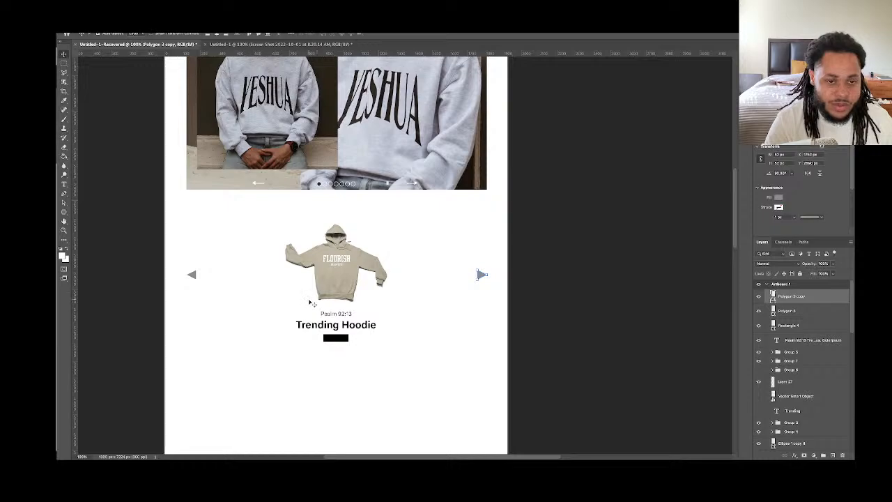
key("ctrl+minus")
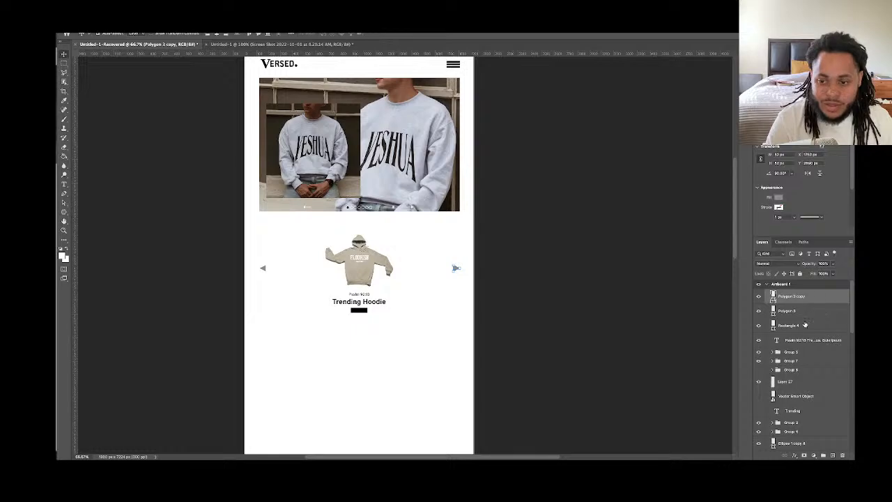
scroll(809, 322, "down", 10)
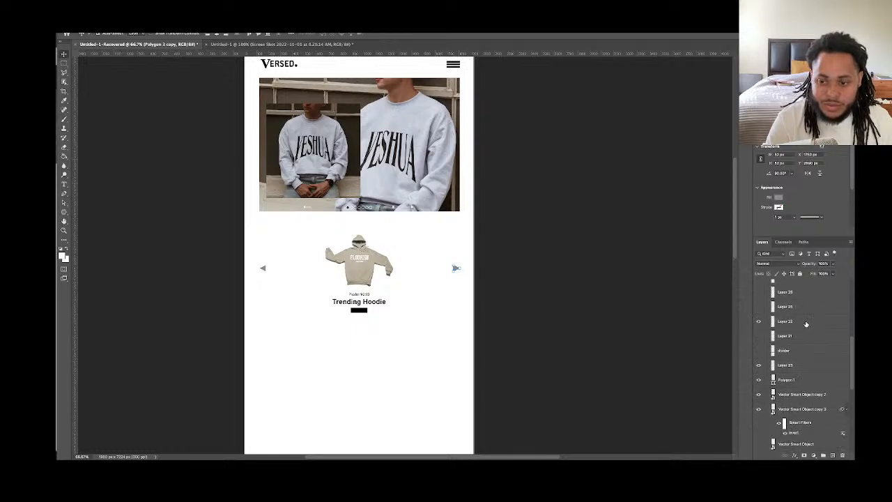
scroll(805, 324, "down", 5)
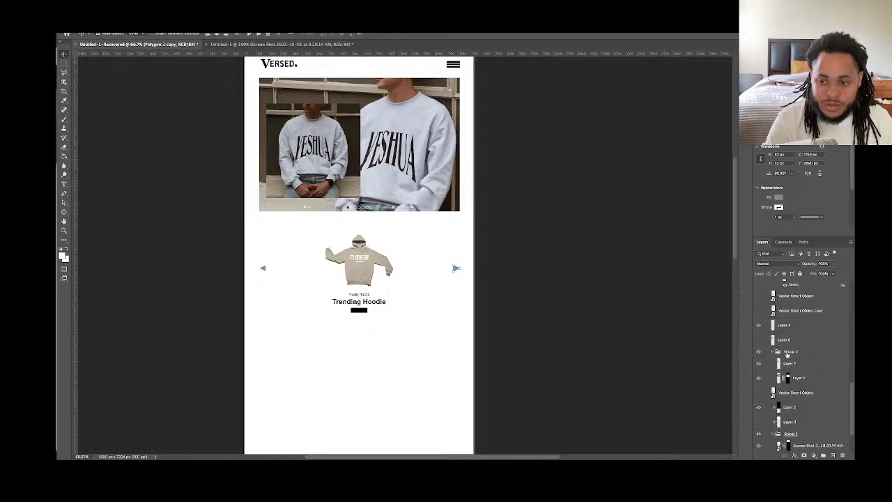
left_click(789, 352)
left_click(832, 456)
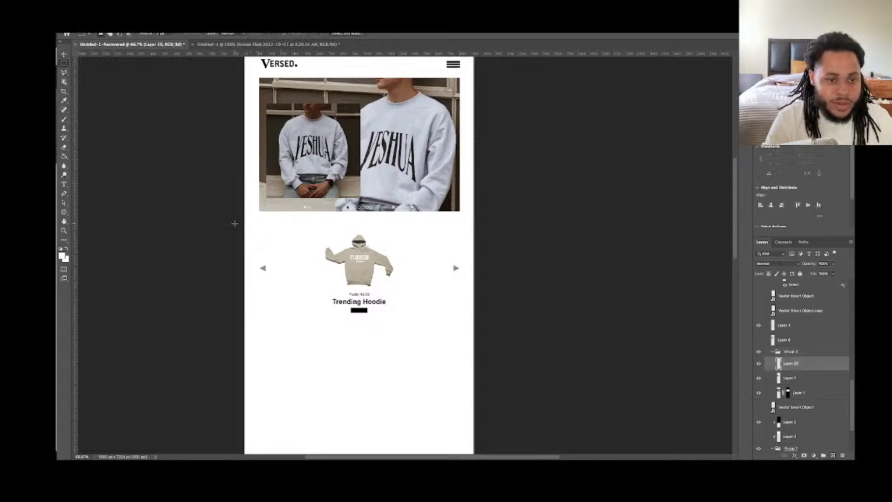
Select the full-width page area below the hero image, fill it with light gray RGB 240, 240, 240 on the new layer, and deselect
left_click_drag(237, 222, 536, 434)
scroll(500, 241, "up", 5)
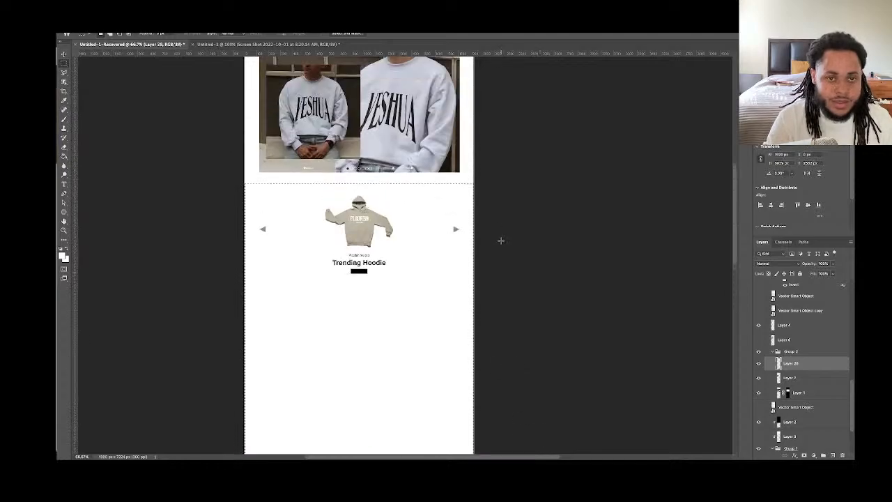
left_click(64, 156)
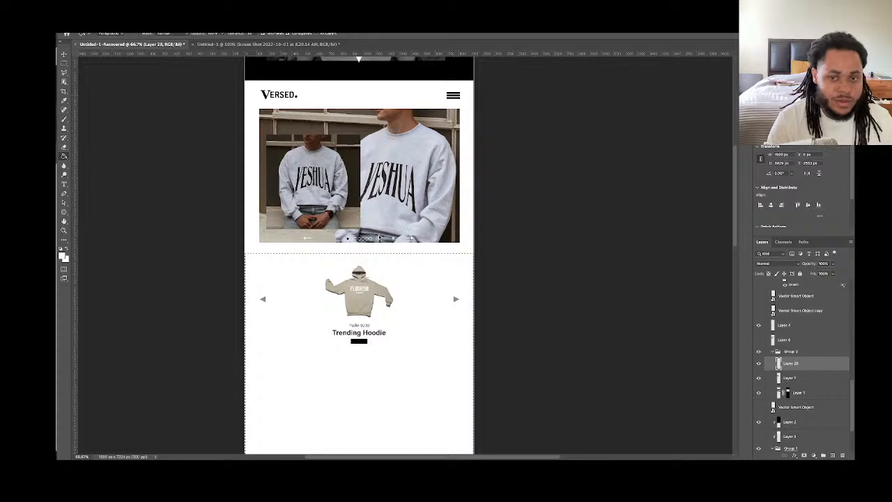
left_click(62, 256)
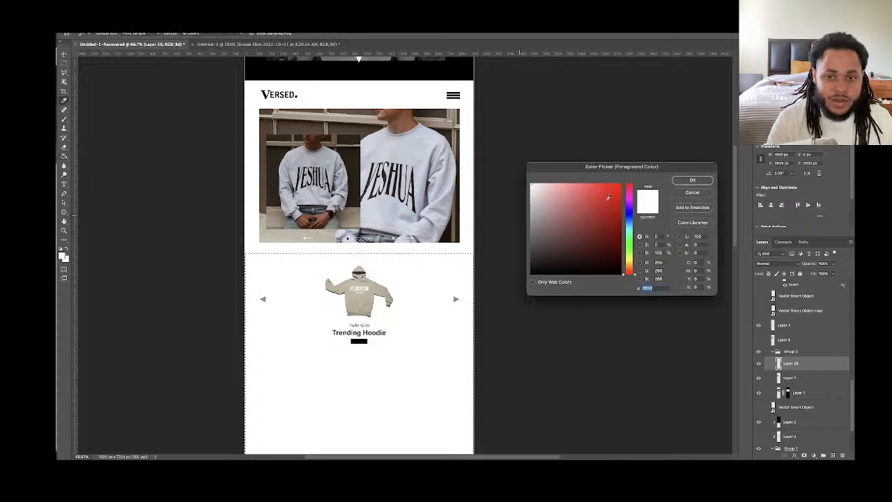
left_click(529, 189)
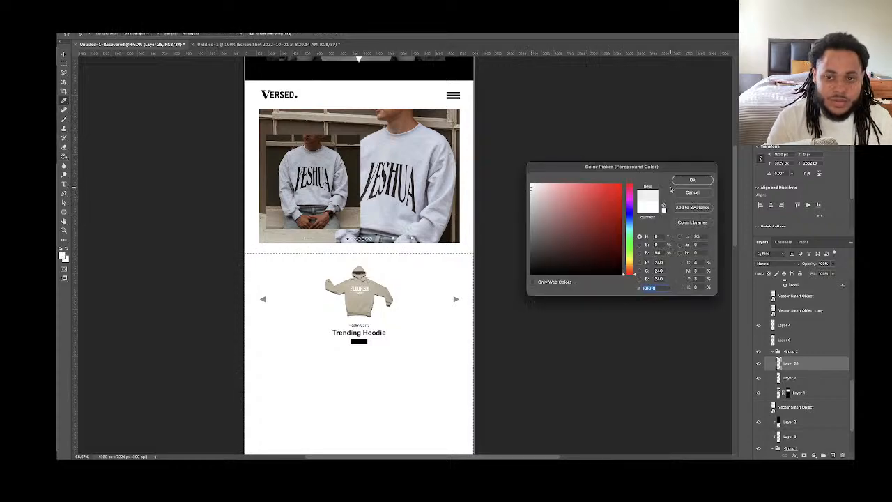
left_click(691, 183)
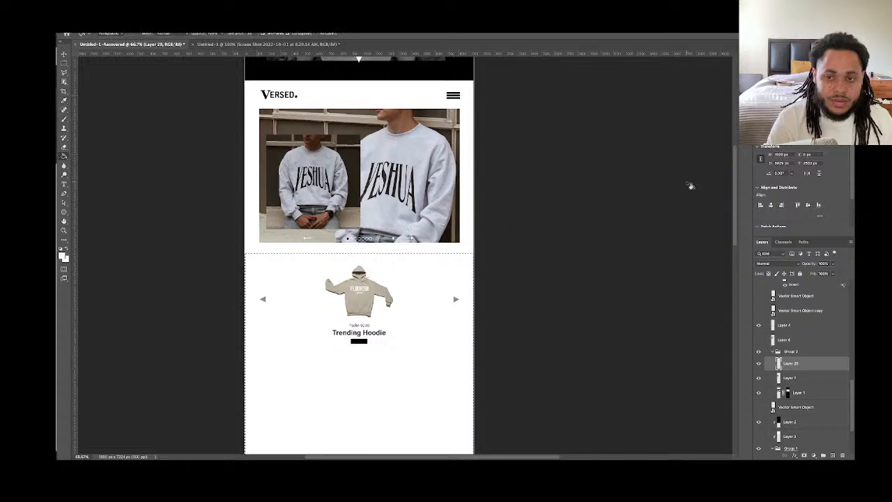
left_click(432, 270)
key("ctrl+d")
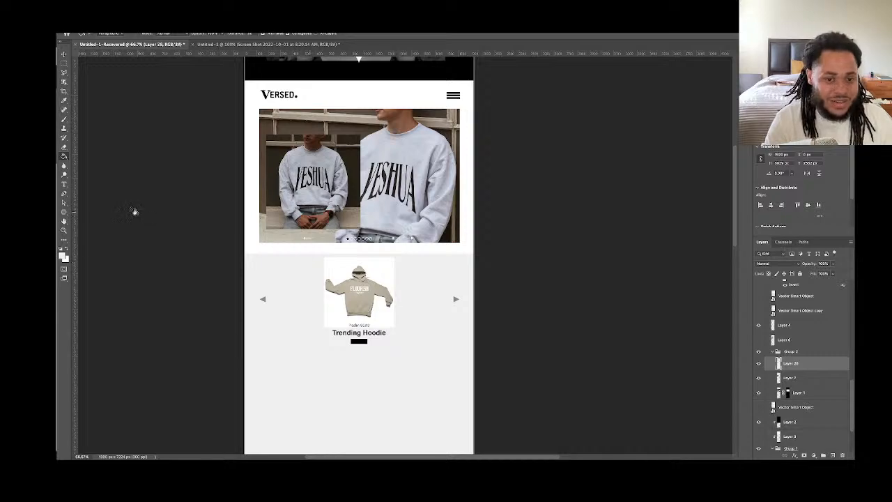
Select the layer of the hoodie photo with the white background
left_click(65, 54)
scroll(235, 195, "up", 4)
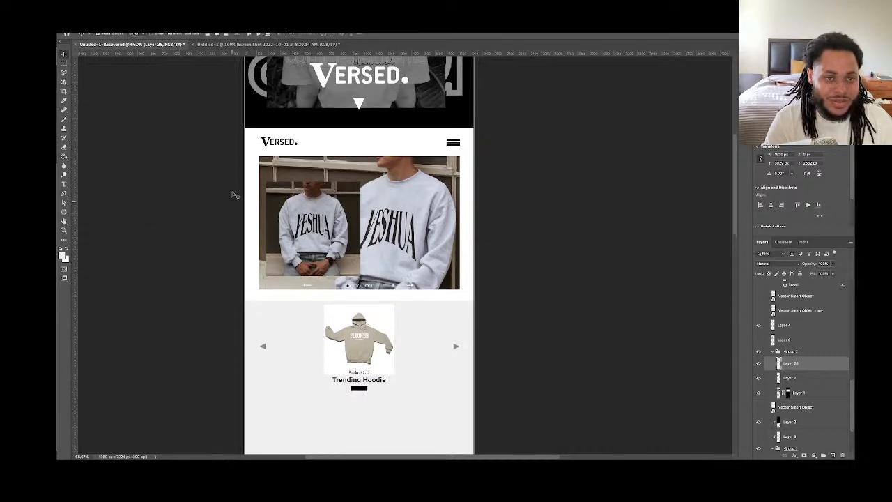
scroll(234, 195, "down", 3)
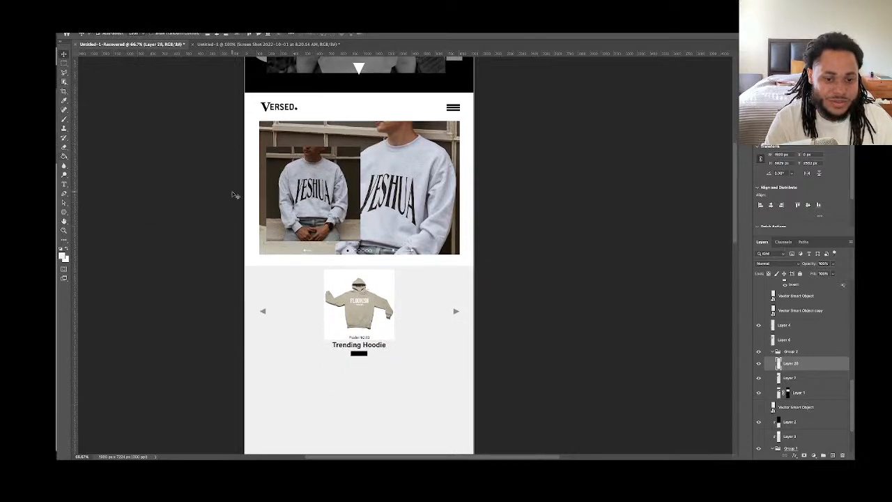
left_click(383, 283)
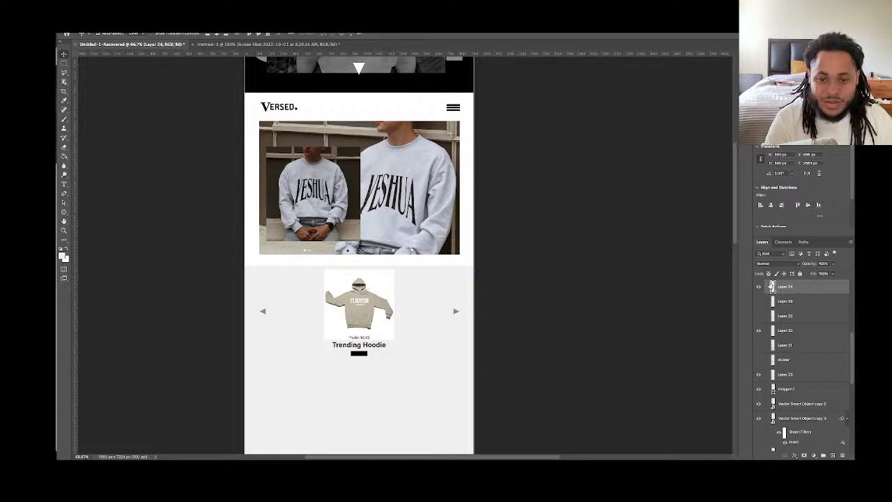
key("ctrl+plus")
key("ctrl+plus")
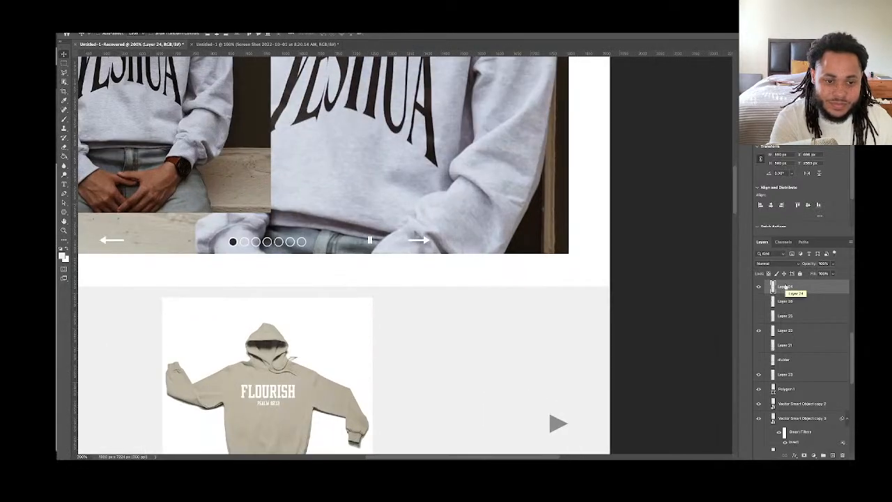
scroll(508, 345, "down", 3)
scroll(505, 345, "left", 3)
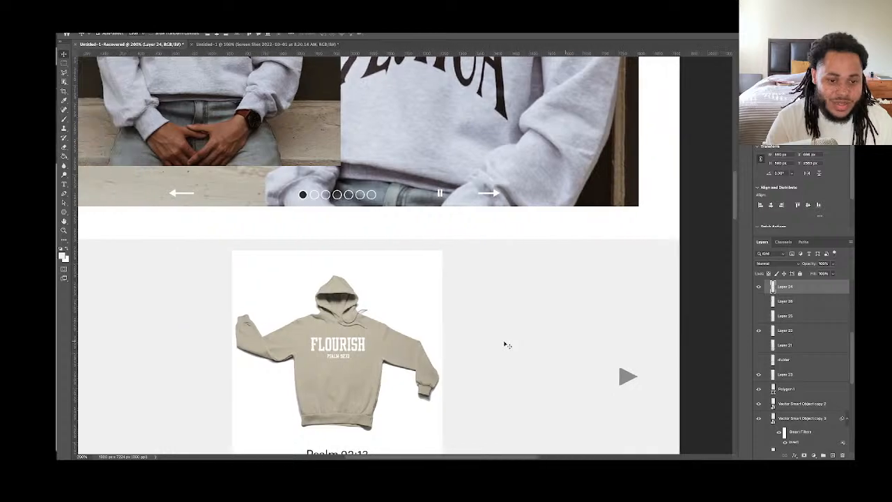
scroll(505, 345, "down", 3)
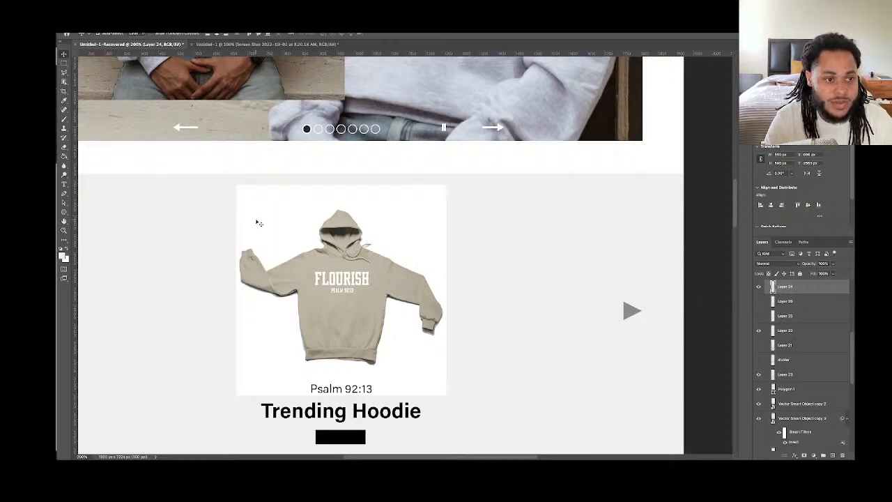
left_click(805, 455)
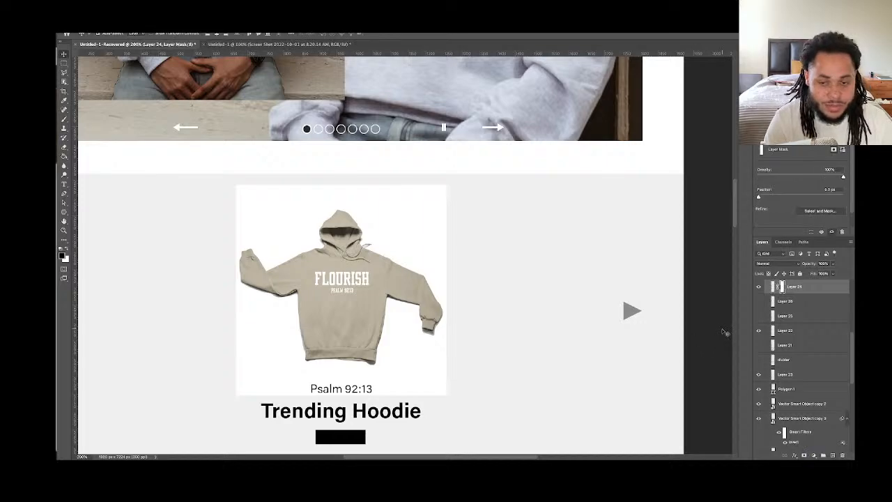
key("ctrl+z")
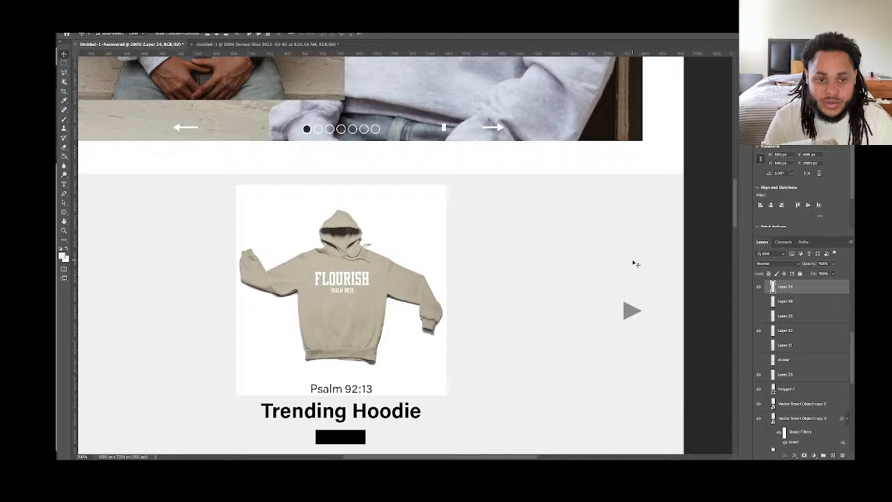
key("ctrl+plus")
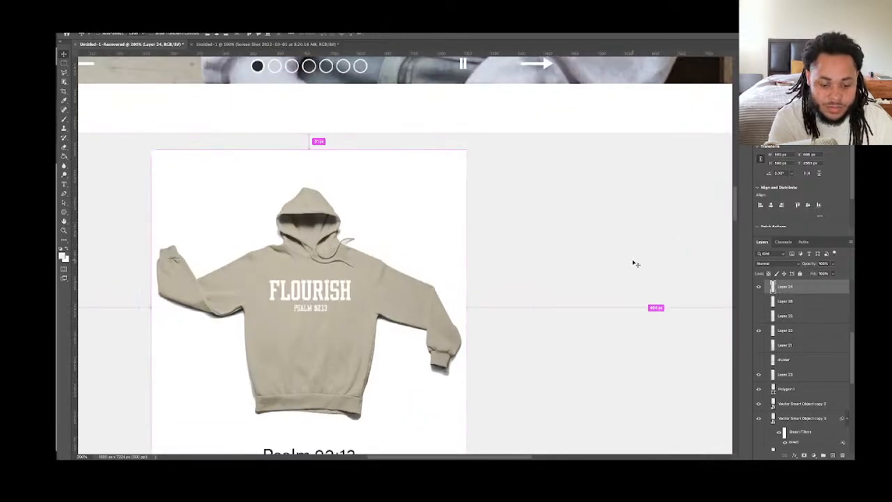
scroll(500, 269, "left", 2)
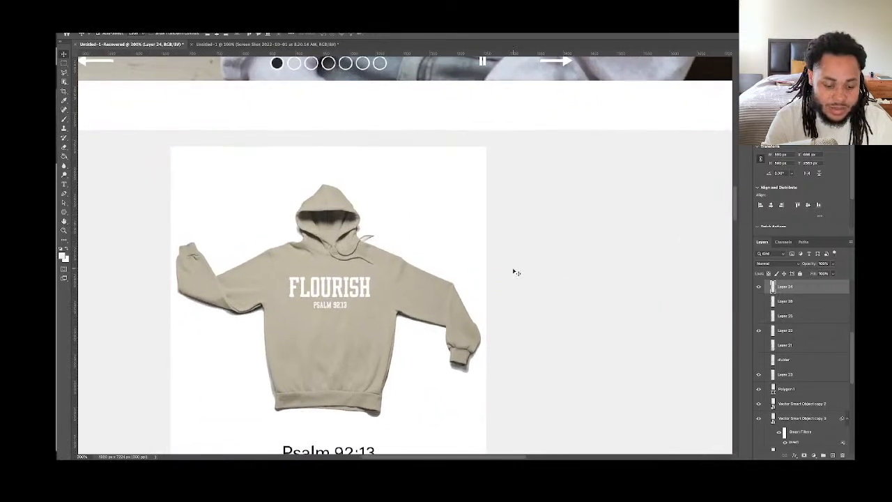
key("p")
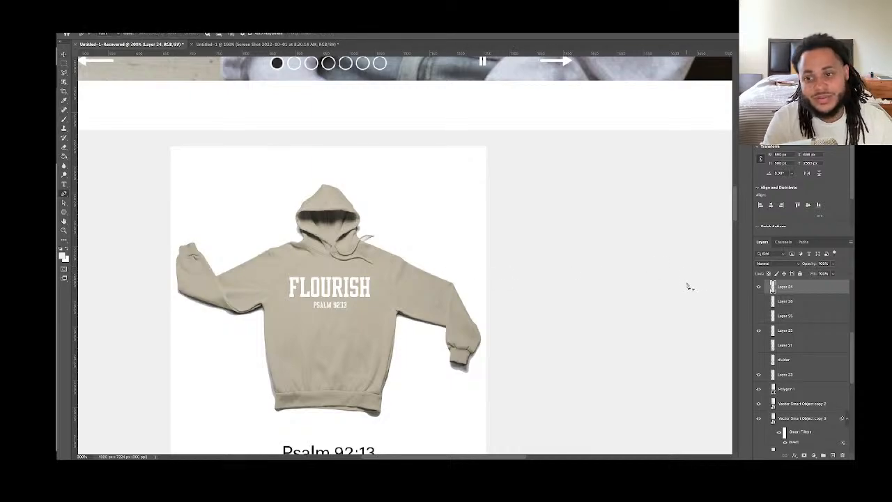
Set the hoodie photo layer's blend mode to Darken so its white backdrop blends into the gray section, and return to the Move tool
left_click(798, 264)
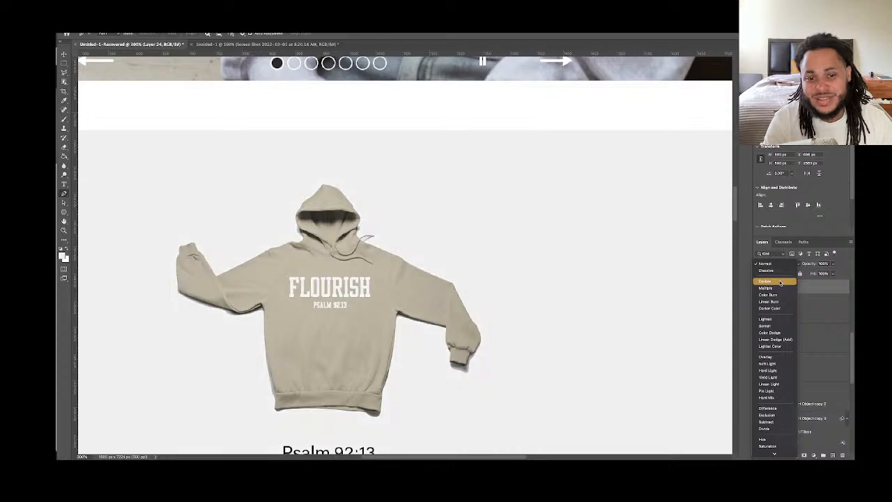
left_click(780, 282)
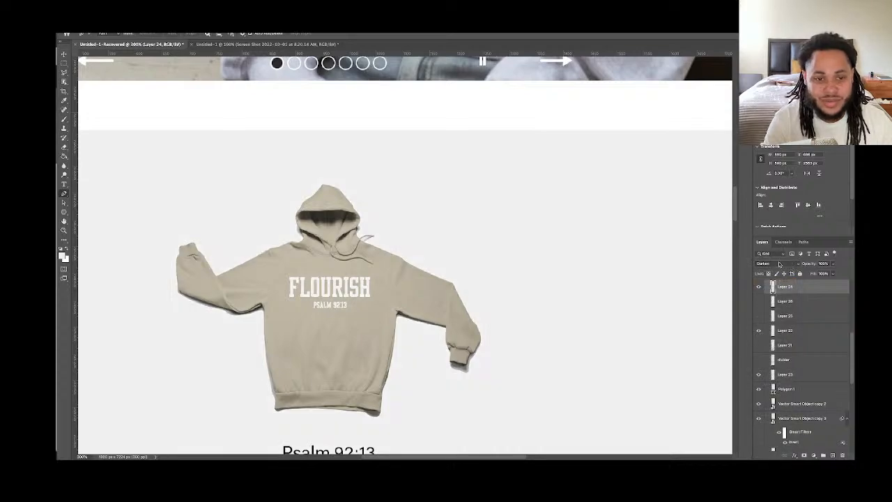
left_click(63, 55)
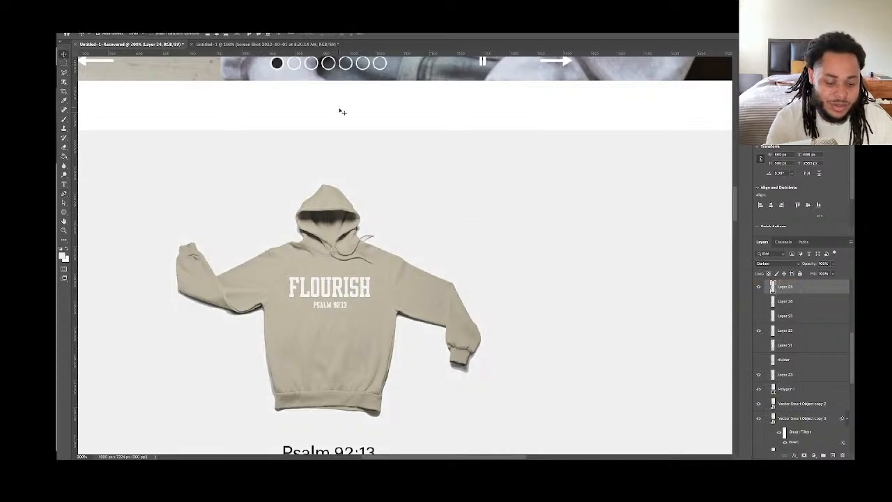
Review the hoodie carousel at different zoom levels and check how it sits below the hero image and header
key("super+minus")
key("super+minus")
key("super+minus")
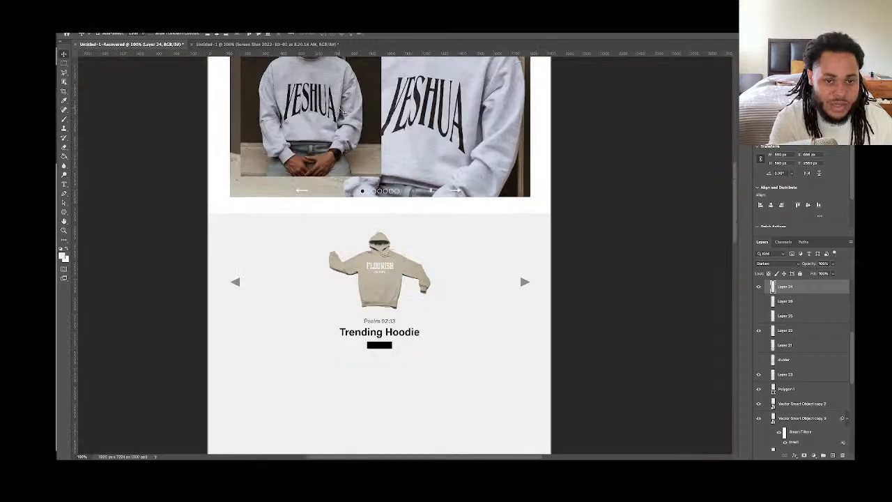
key("super+plus")
key("super+plus")
key("super+minus")
key("super+minus")
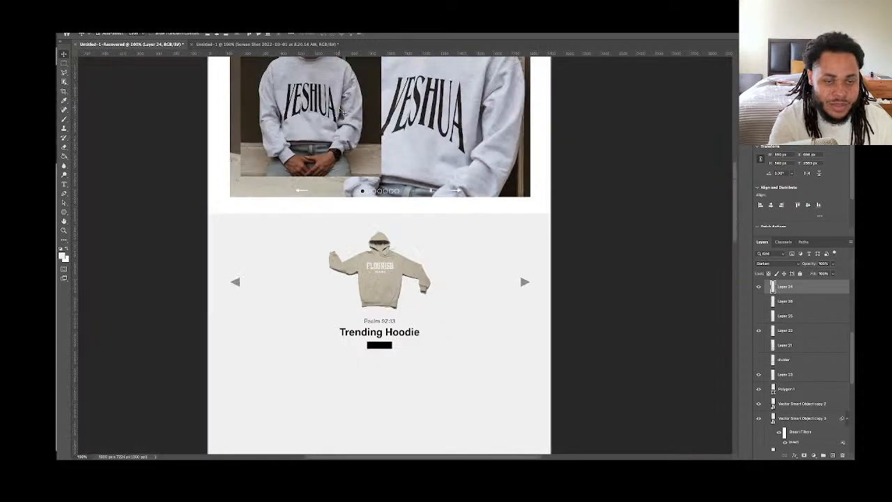
scroll(350, 189, "down", 2)
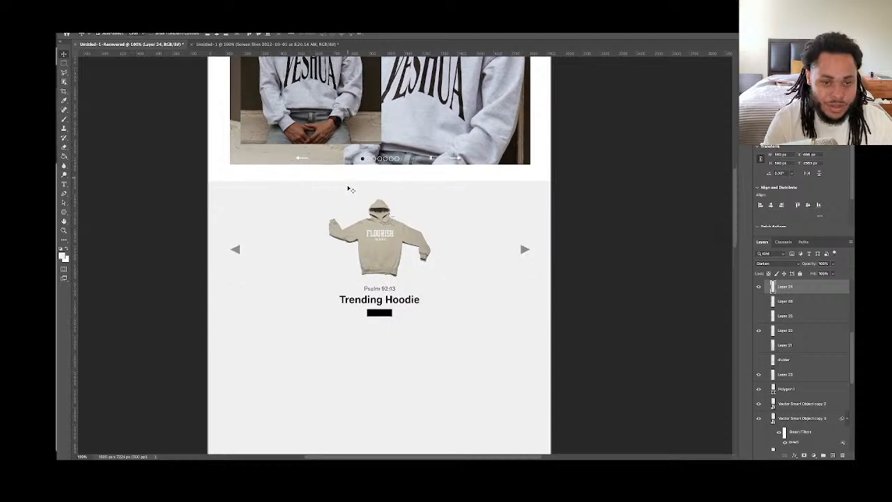
scroll(351, 189, "up", 2)
scroll(350, 189, "up", 3)
scroll(351, 188, "down", 1)
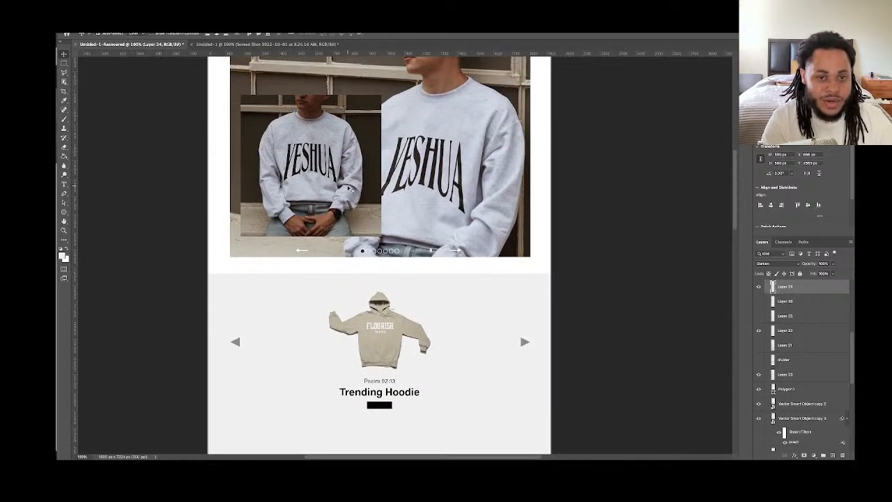
scroll(342, 203, "down", 1)
scroll(341, 203, "up", 3)
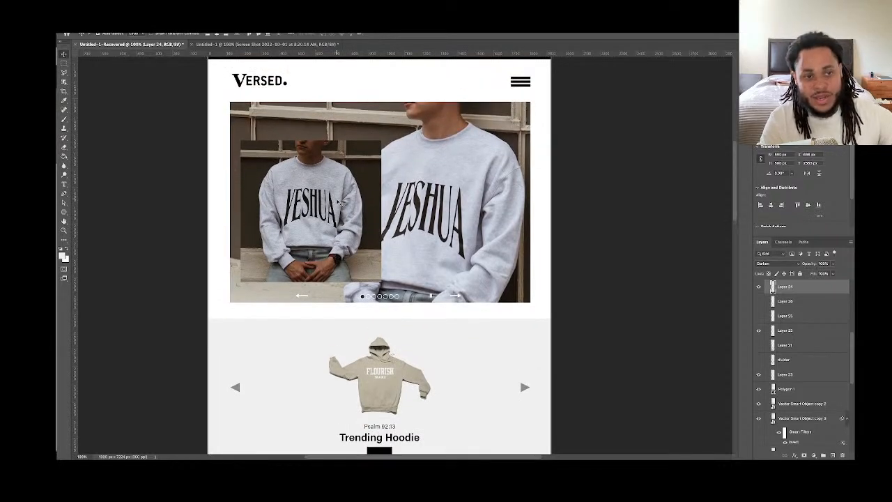
scroll(340, 202, "down", 1)
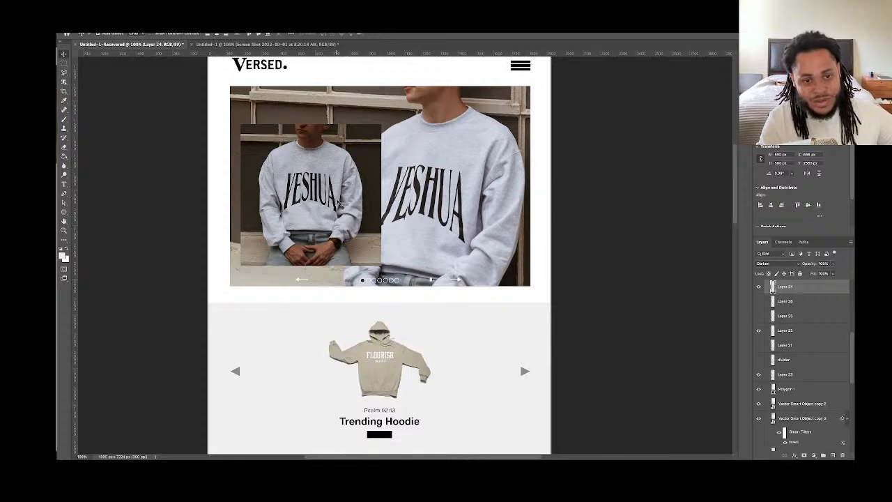
scroll(340, 202, "up", 2)
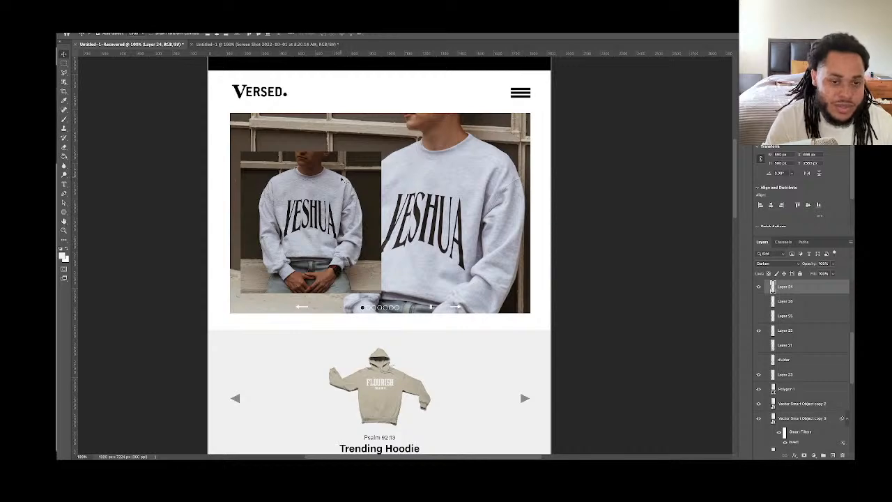
scroll(344, 182, "down", 4)
scroll(344, 181, "down", 4)
scroll(345, 181, "down", 6)
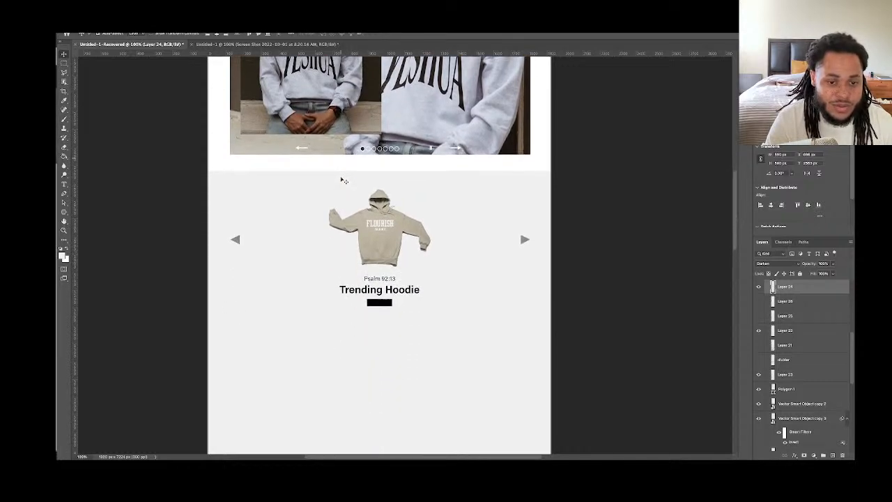
key("super+;")
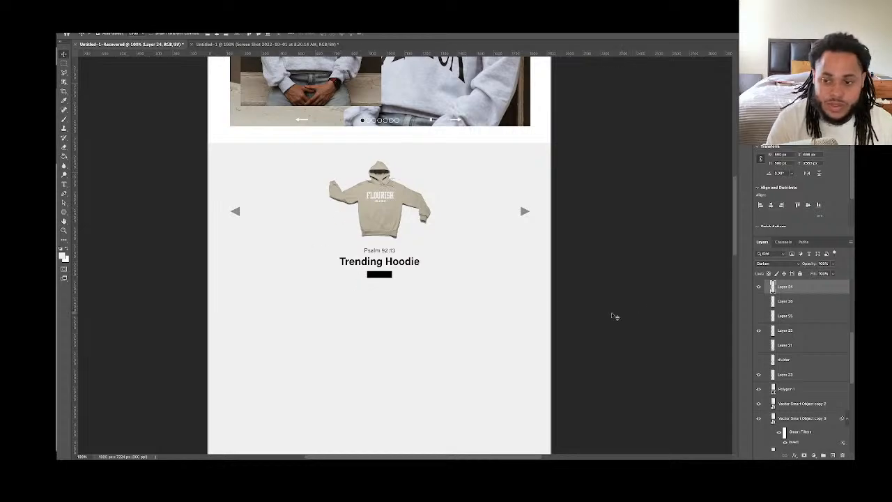
Show the hidden wireframe sketch layer, Layer 21, over the page
scroll(795, 347, "down", 5)
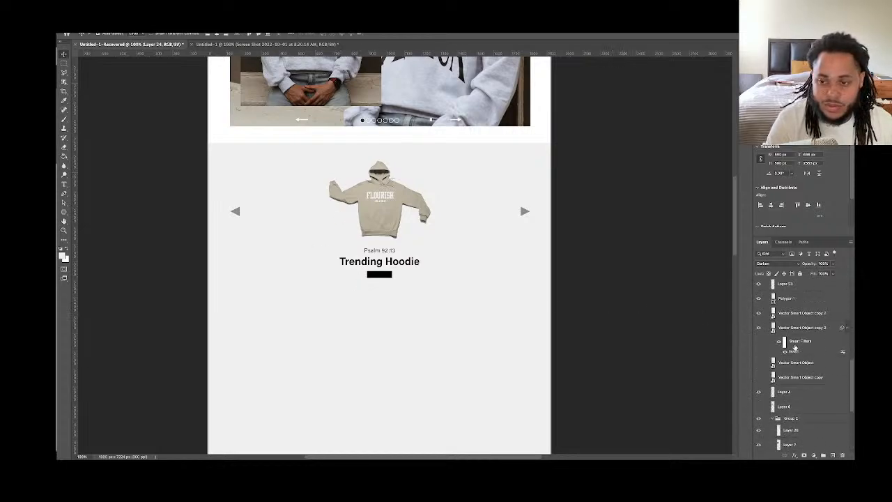
scroll(794, 346, "up", 5)
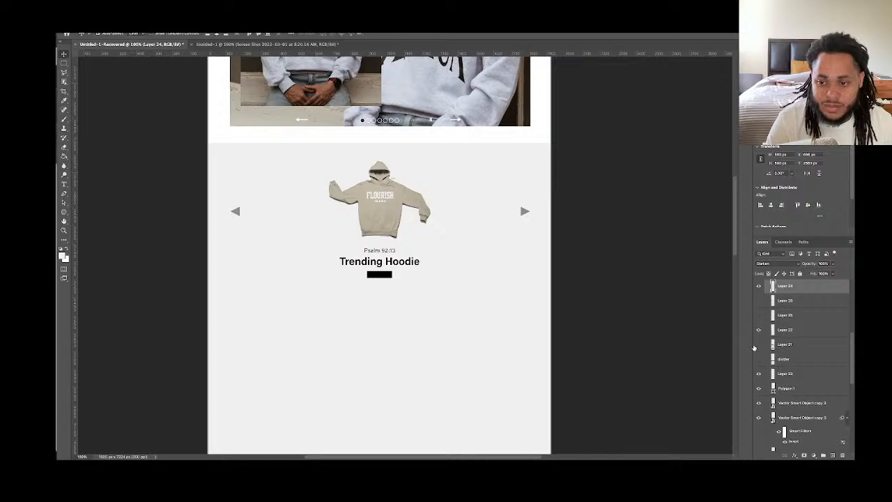
left_click(758, 346)
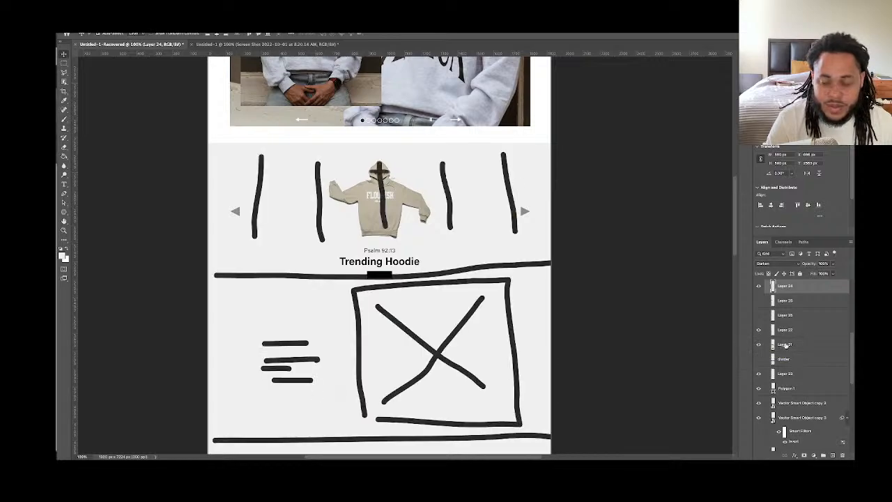
Add a new empty layer at the top of Artboard 1 and activate the Rectangular Marquee tool
scroll(785, 298, "up", 10)
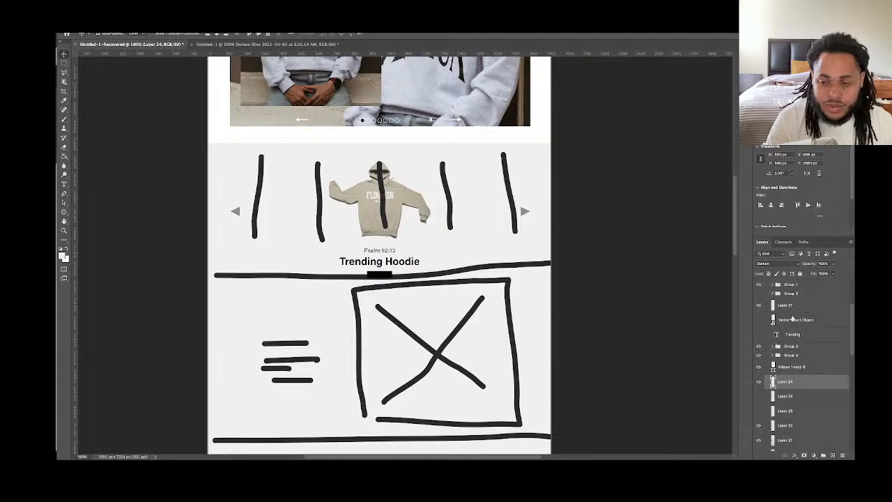
left_click(784, 300)
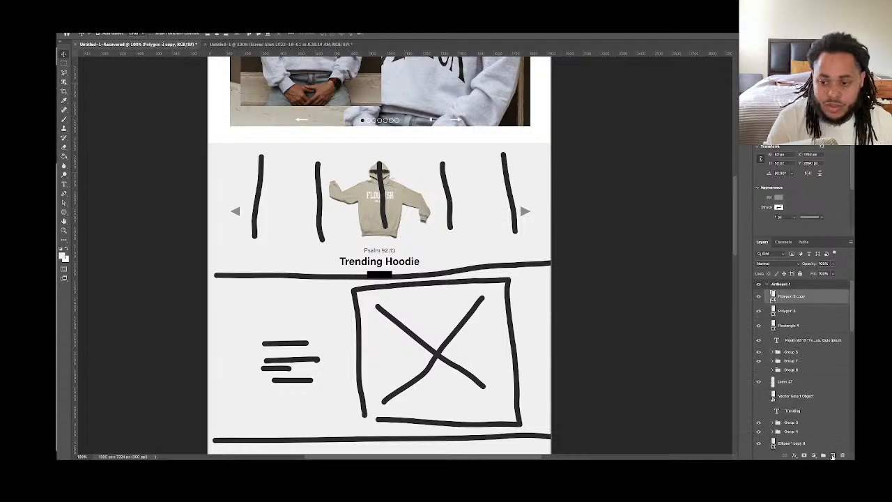
left_click(832, 455)
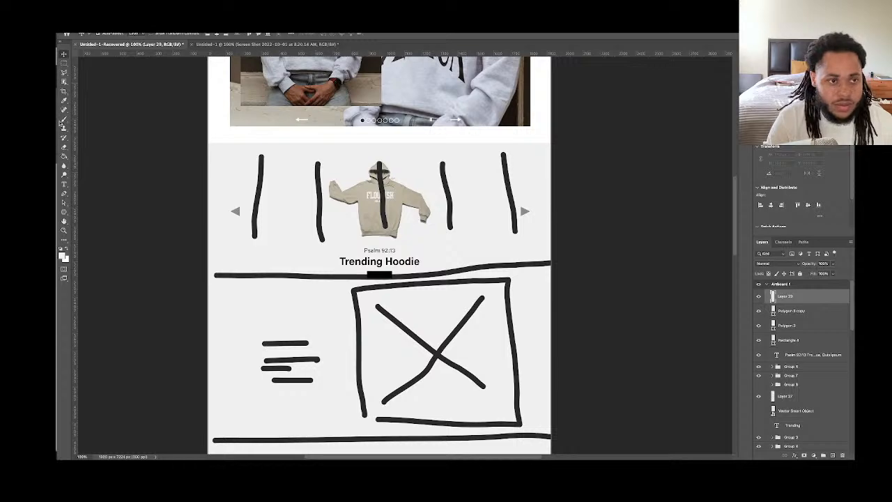
left_click(63, 63)
scroll(161, 193, "down", 2)
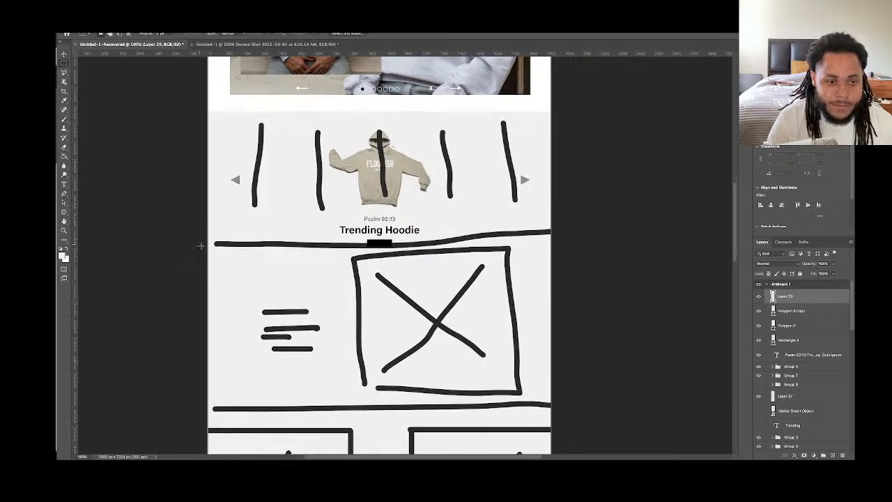
left_click_drag(202, 248, 577, 412)
scroll(577, 409, "down", 4)
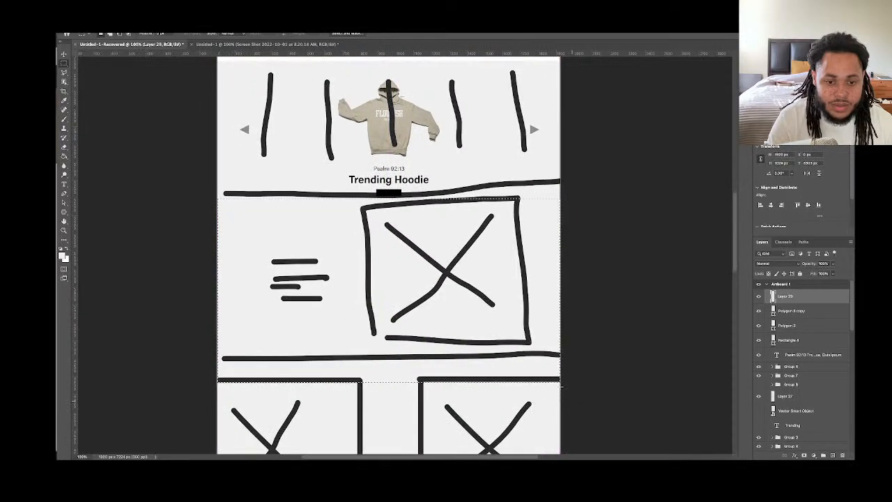
key("super+d")
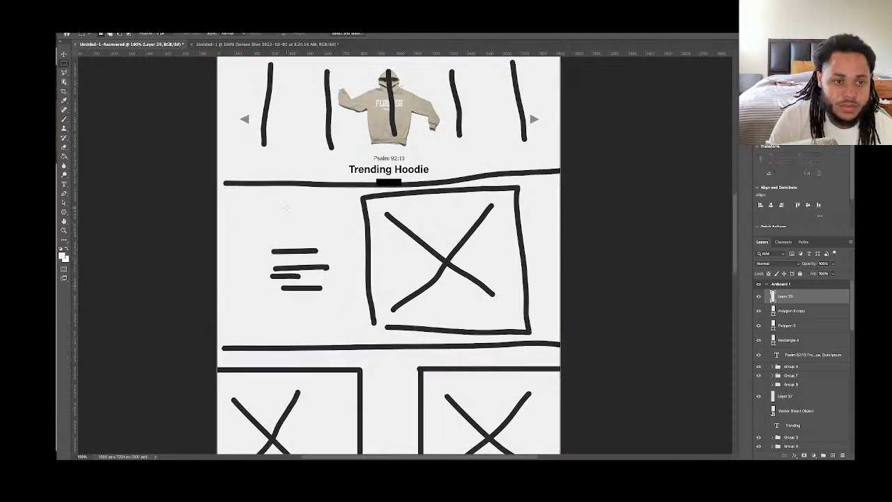
Select a full-width band about 912 px tall over the sketched text-and-image section and fill it with the light gray foreground color
left_click_drag(220, 185, 674, 347)
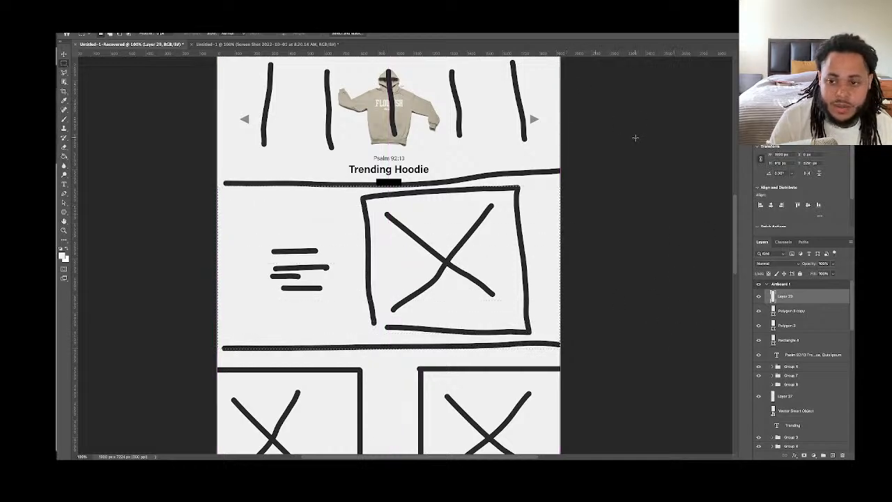
left_click(64, 157)
left_click(282, 233)
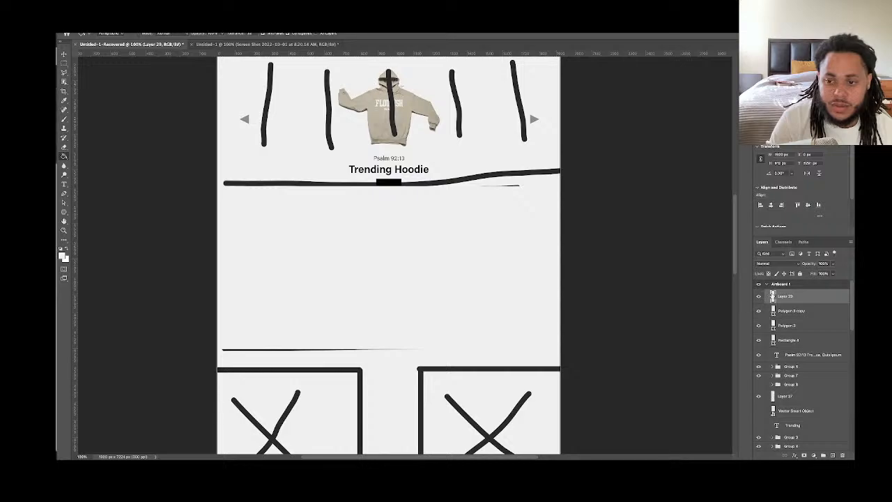
Convert the new gray band layer to a smart object
right_click(772, 296)
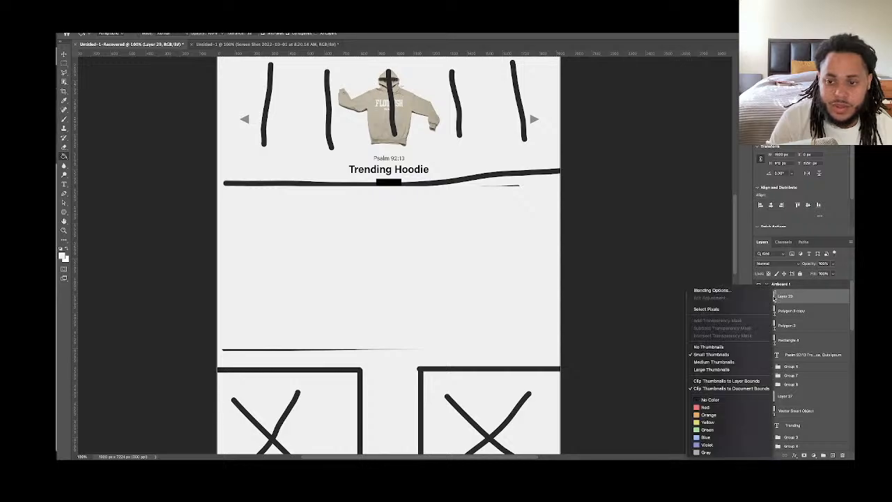
right_click(799, 301)
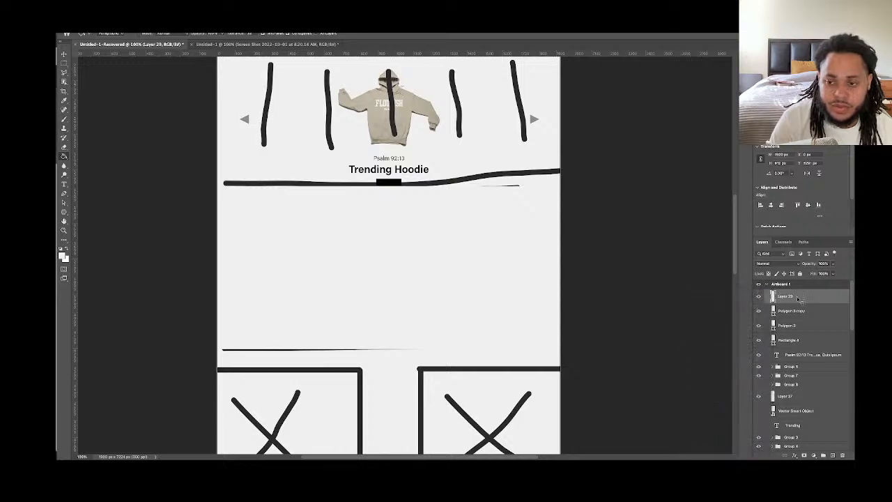
right_click(798, 298)
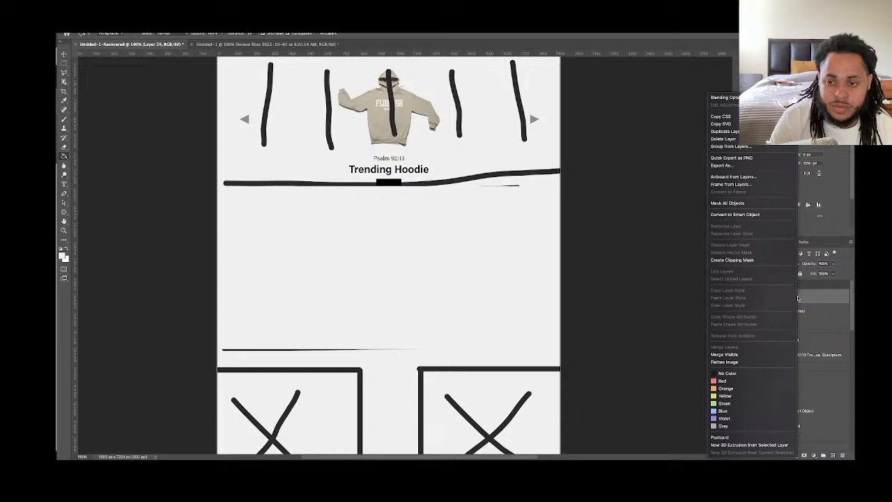
left_click(753, 219)
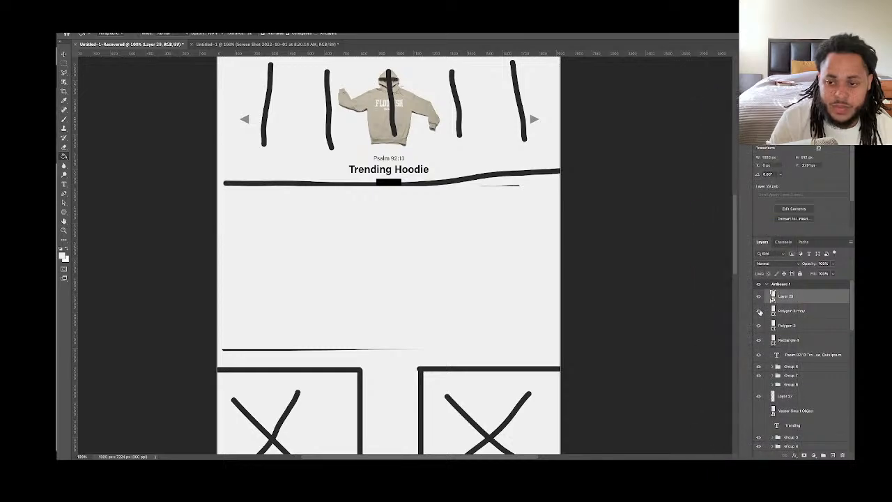
scroll(772, 333, "down", 2)
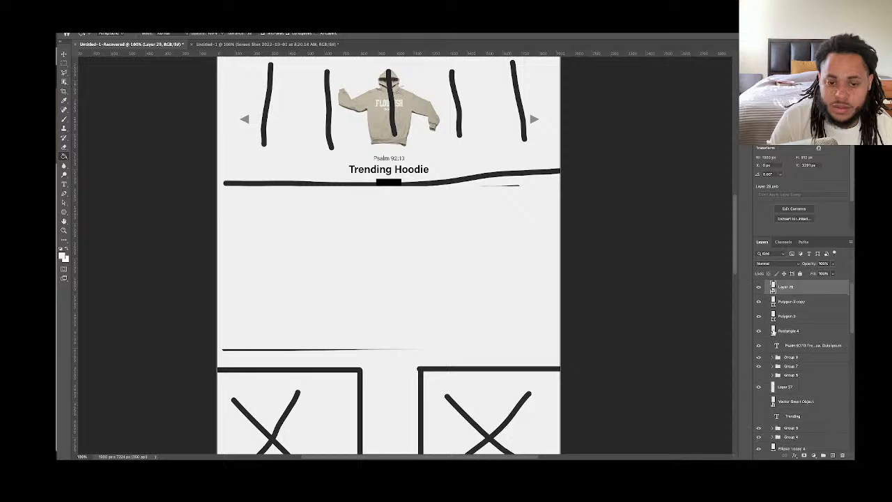
scroll(771, 333, "up", 2)
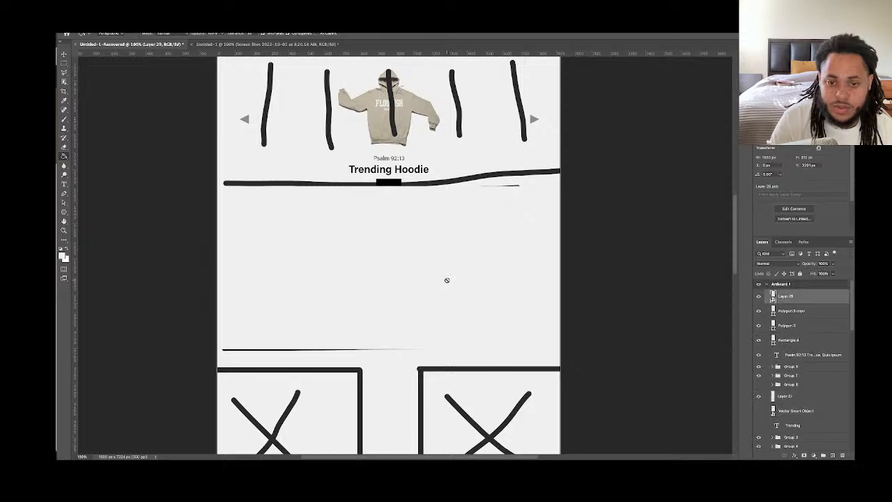
left_click_drag(456, 279, 470, 144)
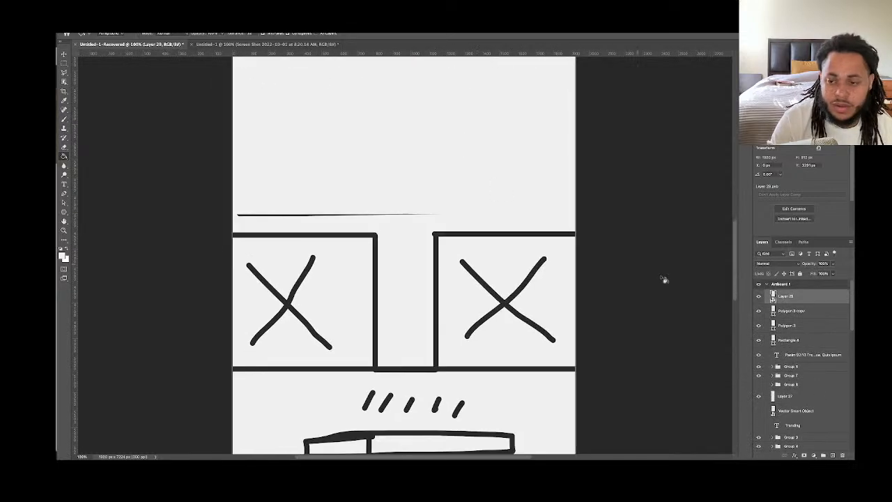
On a new layer with guides shown, fill a square selection about 828 px wide over the left sketched image box with light gray
left_click(834, 454)
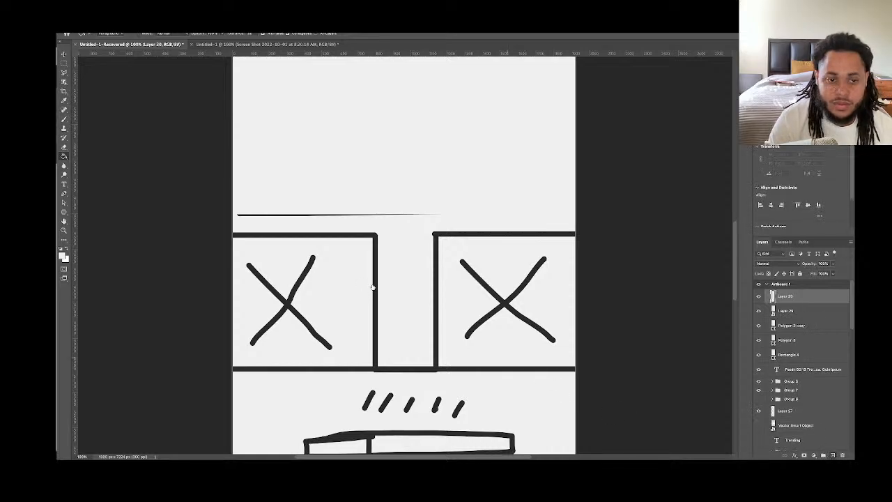
left_click(63, 63)
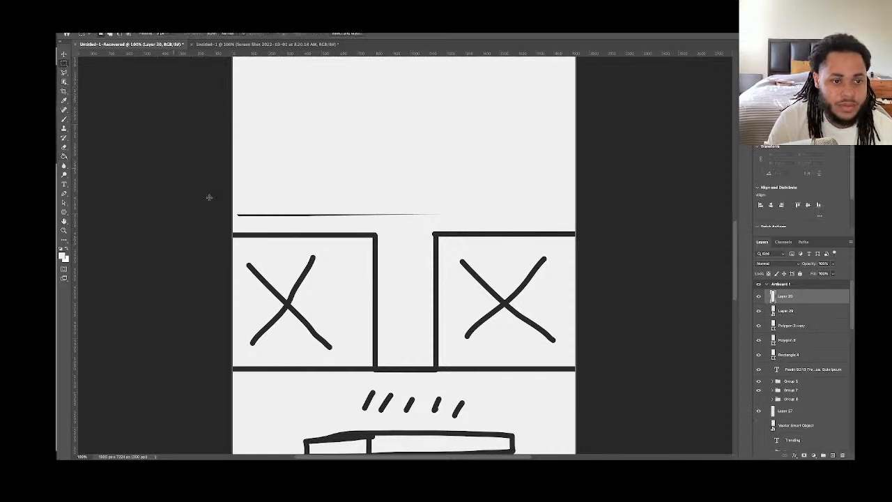
key("super+semicolon")
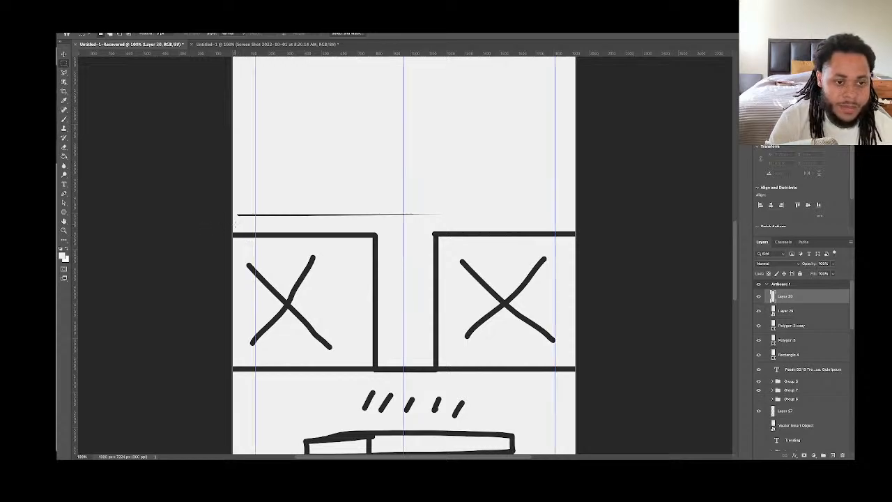
left_click_drag(232, 224, 419, 372)
left_click(64, 157)
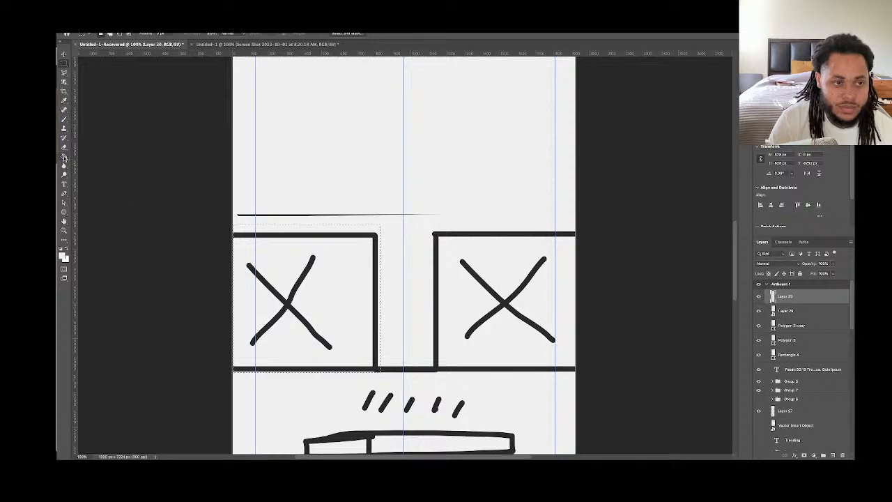
left_click(302, 277)
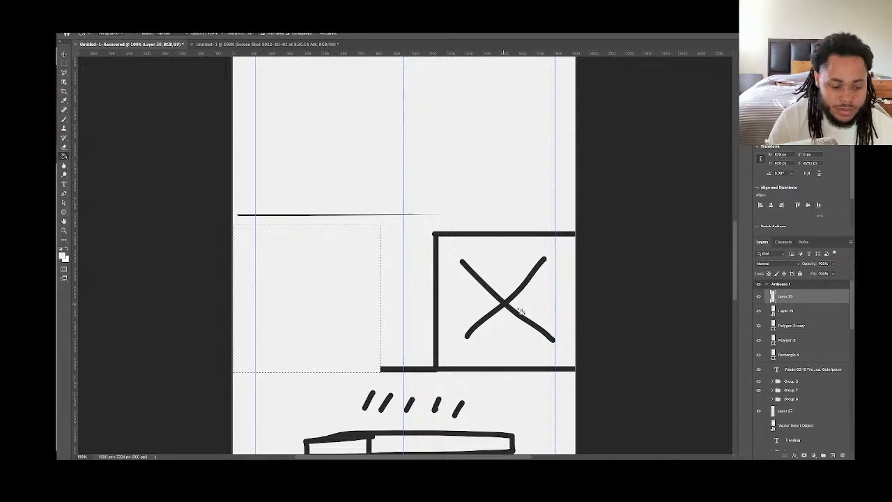
Deselect the filled area and convert the gray square layer, Layer 30, to a smart object
key("ctrl+d")
right_click(830, 303)
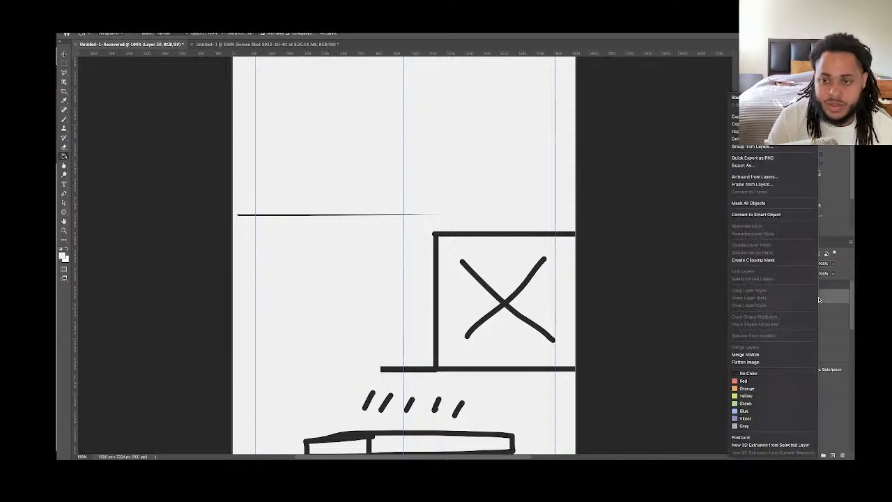
left_click(771, 216)
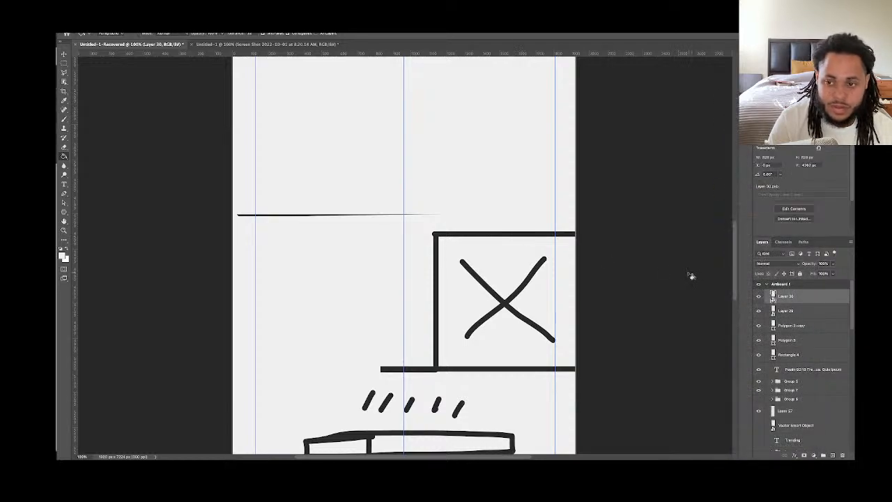
Load the gray square's outline as a selection, fill it with the same gray on a new layer, and deselect
left_click(773, 297, "ctrl")
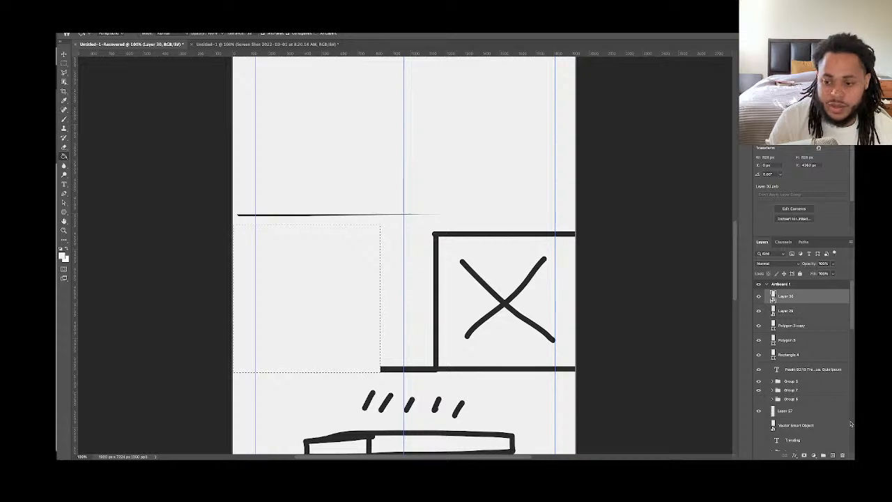
left_click(832, 455)
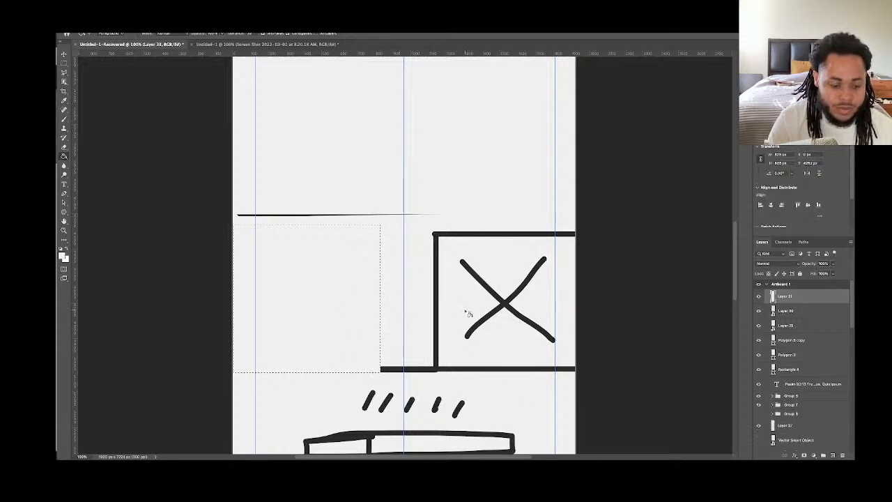
key("ctrl+d")
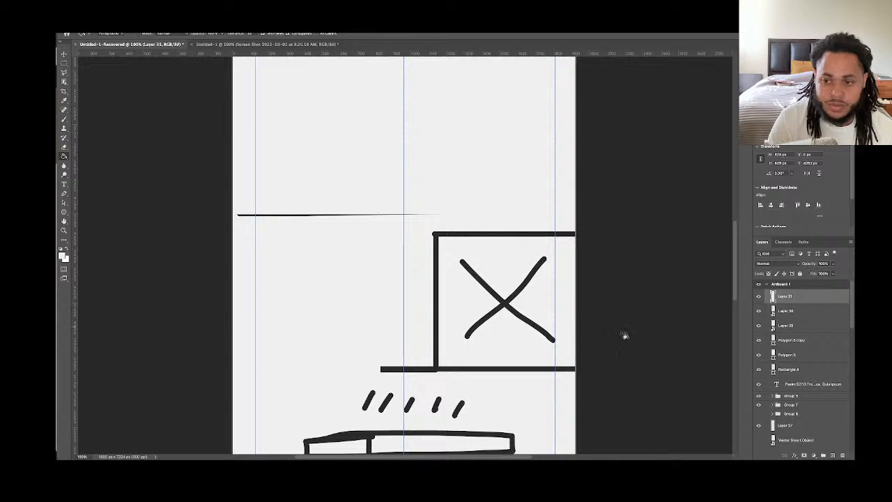
Convert the second gray square to a smart object and move it over the right sketched image box, flush with the artboard's right edge
right_click(808, 298)
left_click(760, 217)
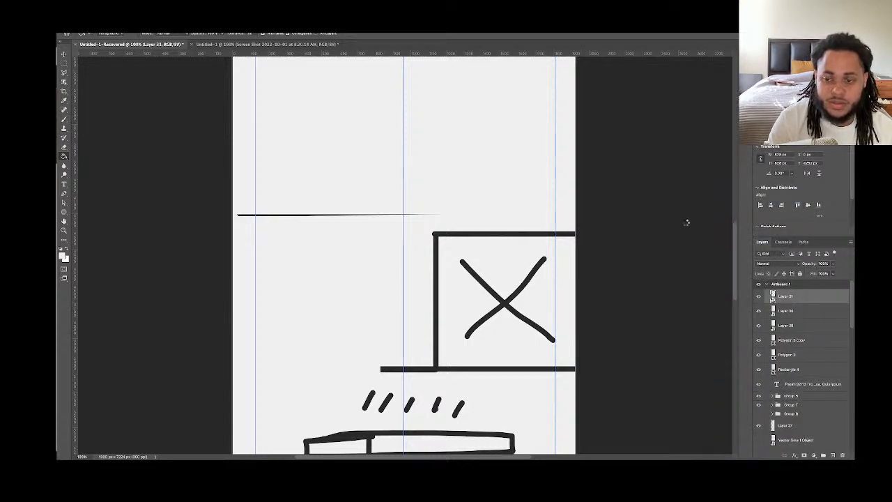
left_click(64, 54)
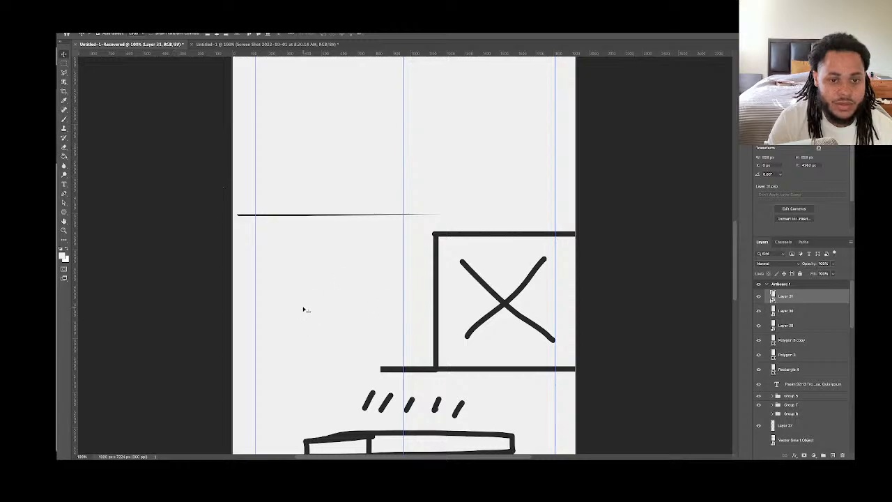
left_click_drag(304, 309, 499, 316)
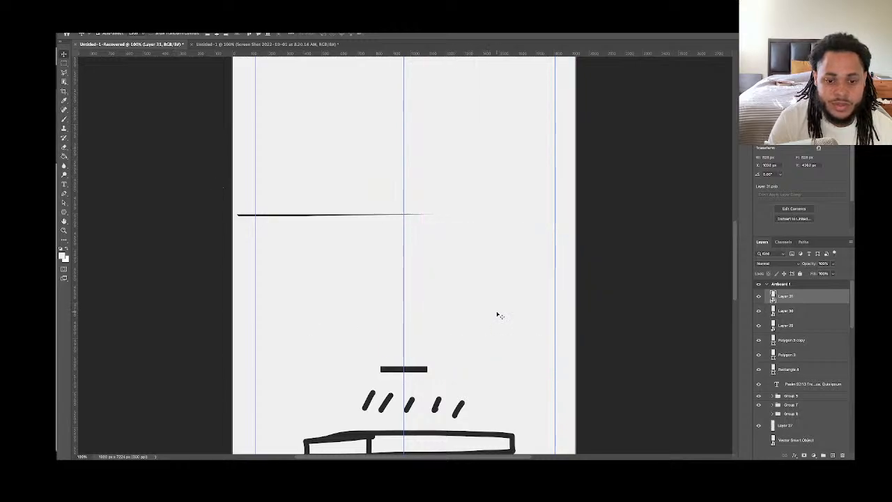
Hide the wireframe sketch layer, Layer 21
scroll(523, 340, "down", 3)
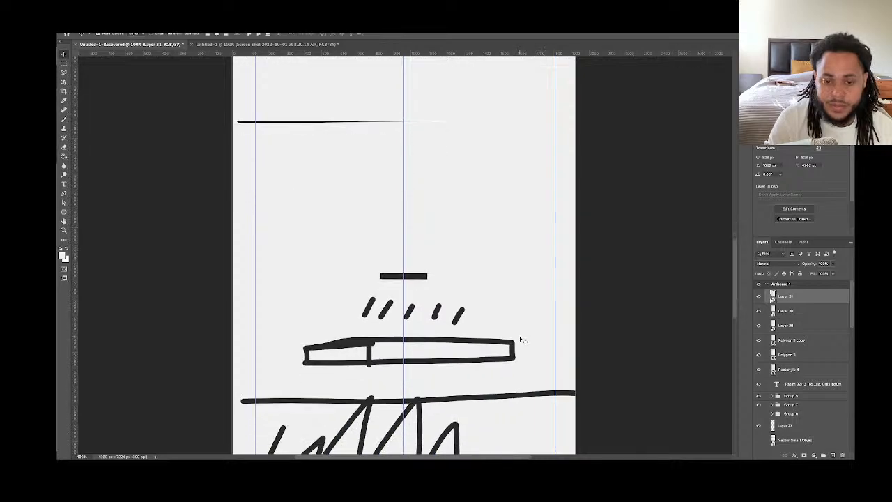
scroll(520, 340, "down", 1)
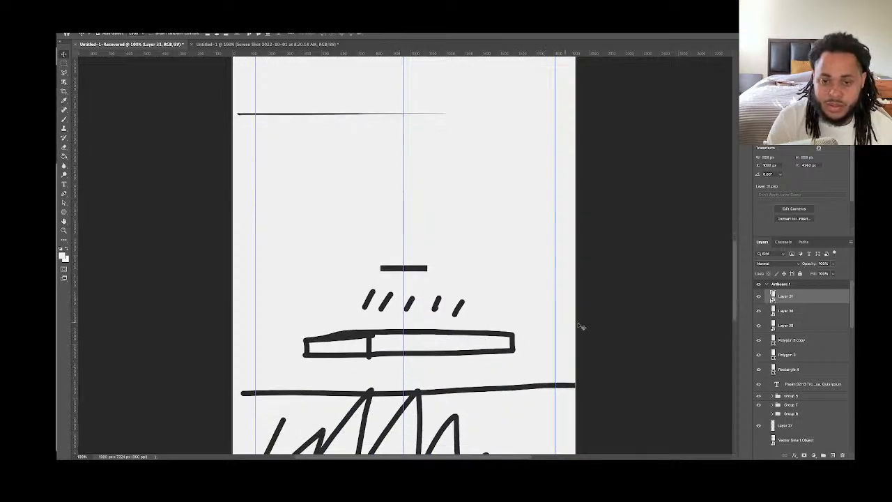
scroll(778, 374, "down", 2)
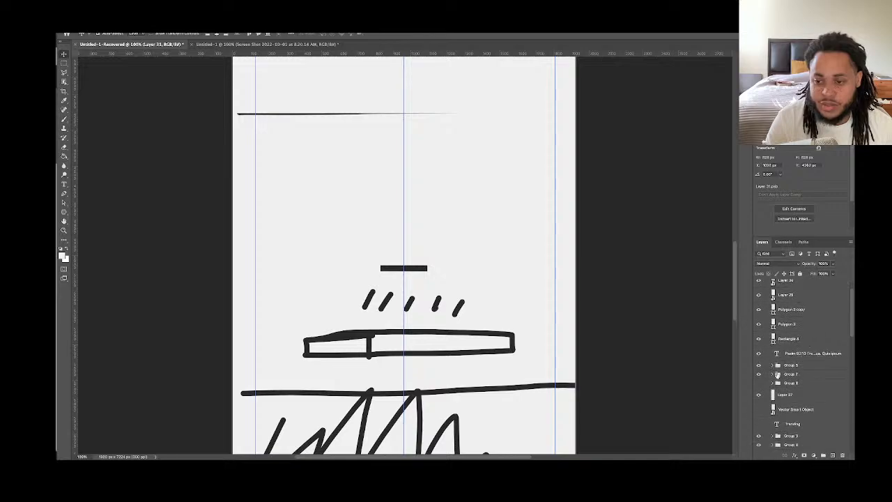
scroll(778, 374, "down", 4)
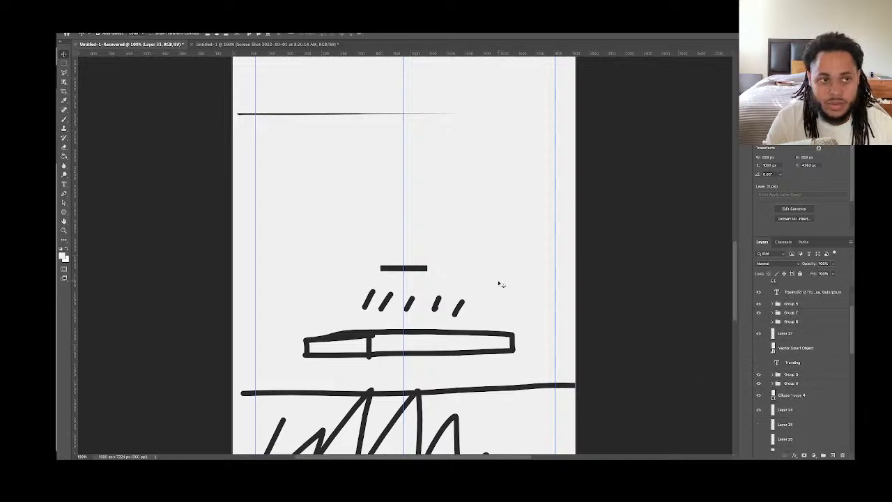
left_click(368, 340)
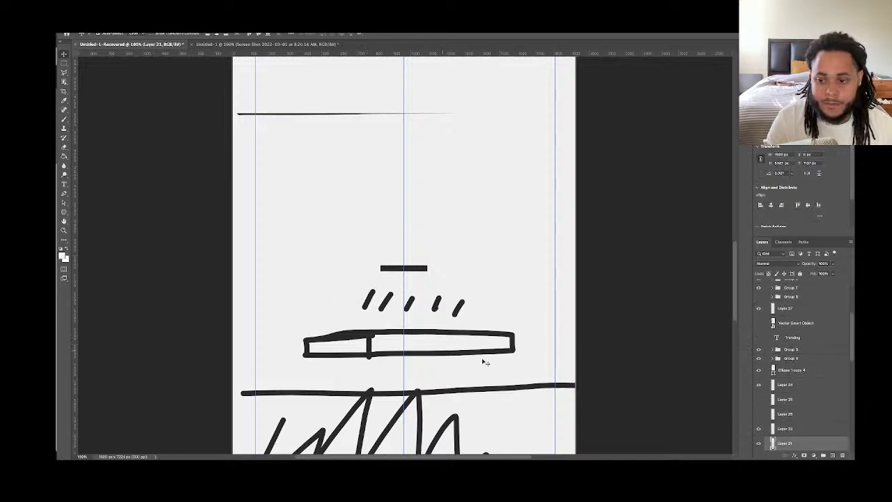
left_click(759, 445)
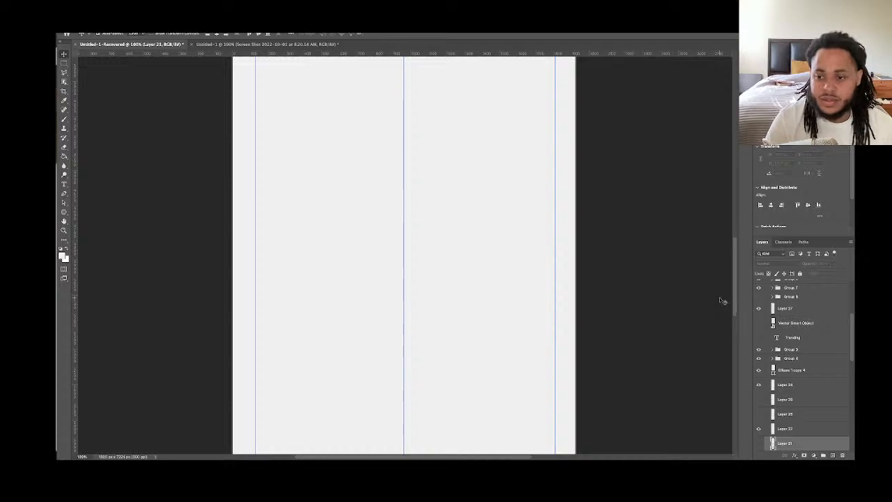
Group the three gray placeholder layers, Layer 29, Layer 30 and Layer 31
key("ctrl+minus")
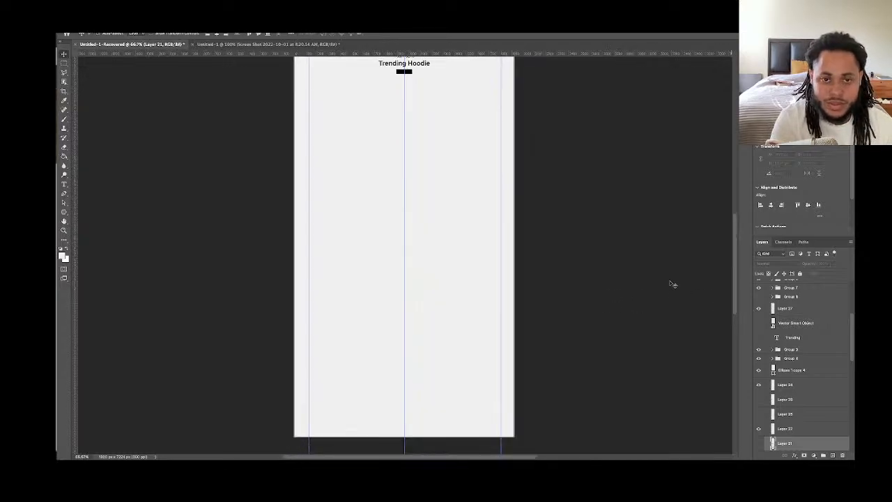
key("ctrl+minus")
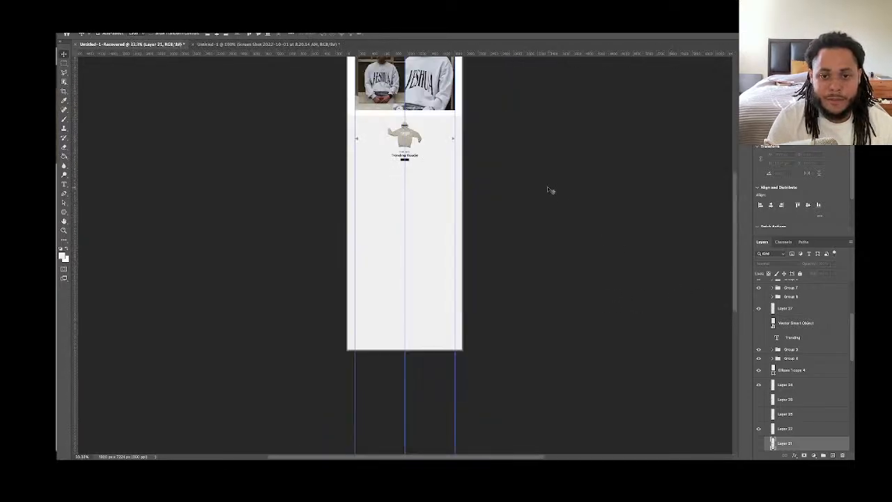
left_click_drag(547, 189, 542, 269)
mouse_move(526, 219)
left_mouse_down()
mouse_move(522, 265)
mouse_move(520, 221)
left_mouse_up()
scroll(792, 330, "up", 5)
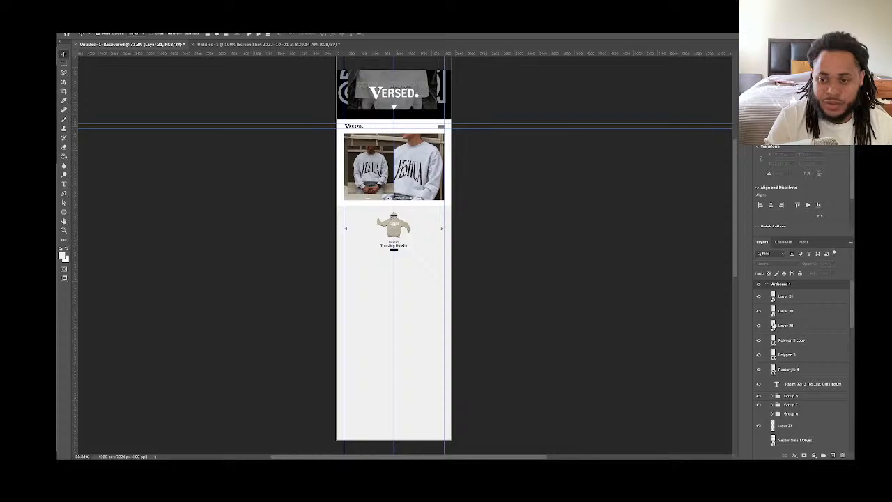
left_click(774, 326, "ctrl")
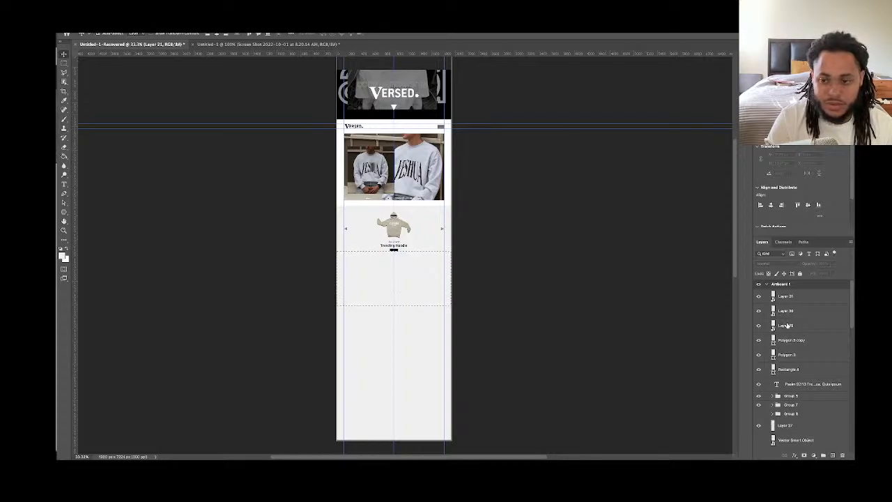
left_click(800, 326)
left_click(795, 296, "shift")
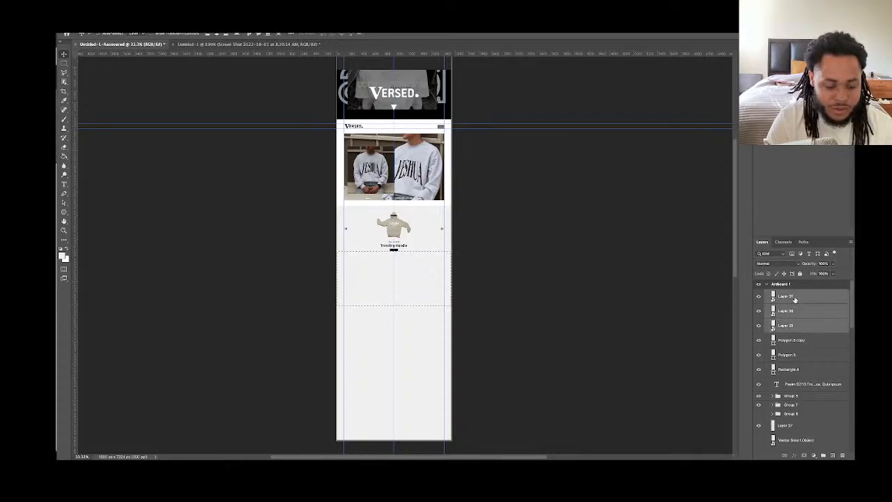
key("ctrl+g")
Rename the new placeholder group "web banners" and clear the active selection
double_click(790, 294)
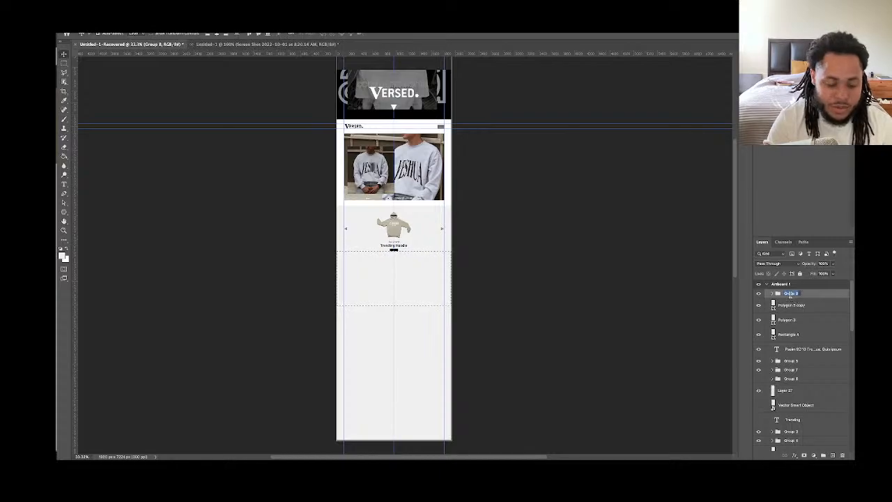
type("web")
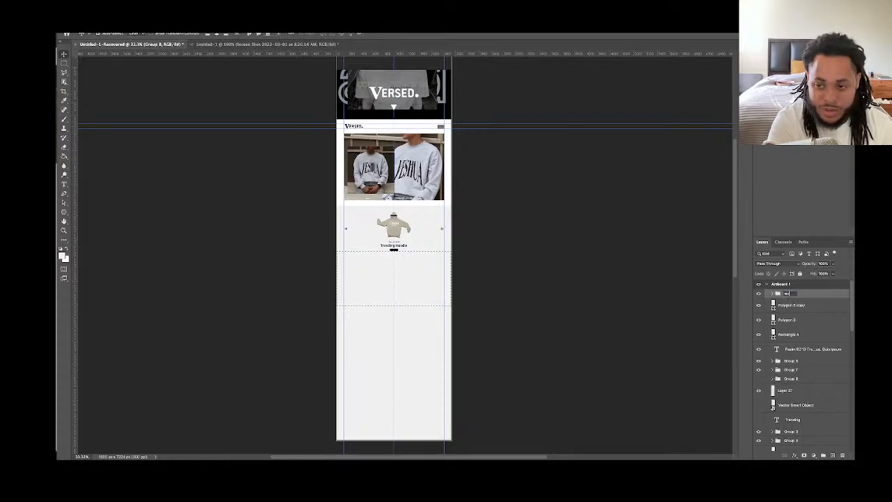
type(" banners")
key("Return")
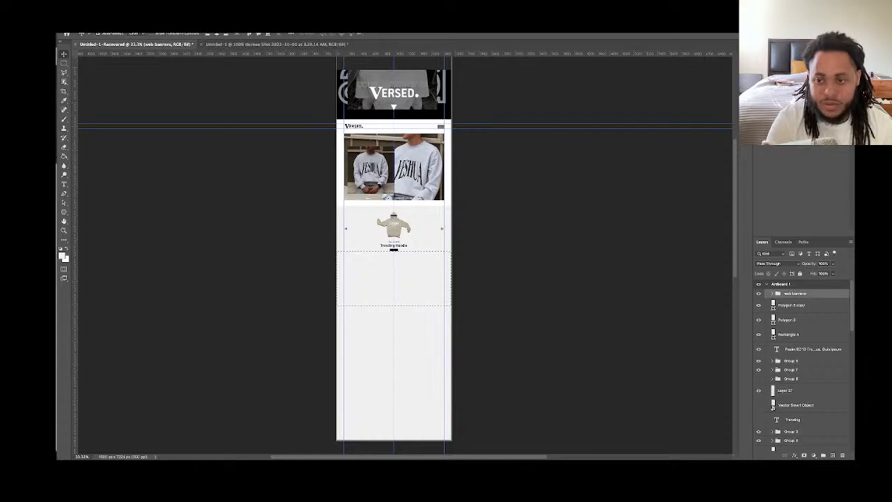
key("super+d")
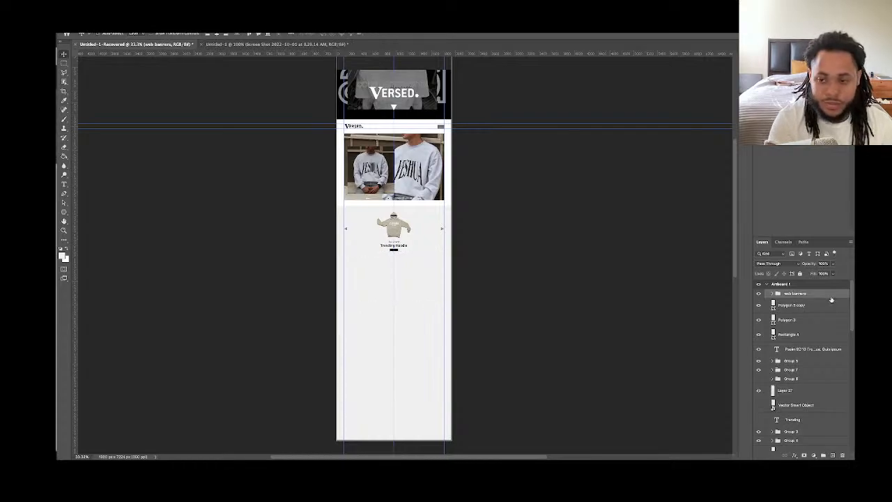
Duplicate the web banners group, hide the upper copy, and expand both groups
key("super+j")
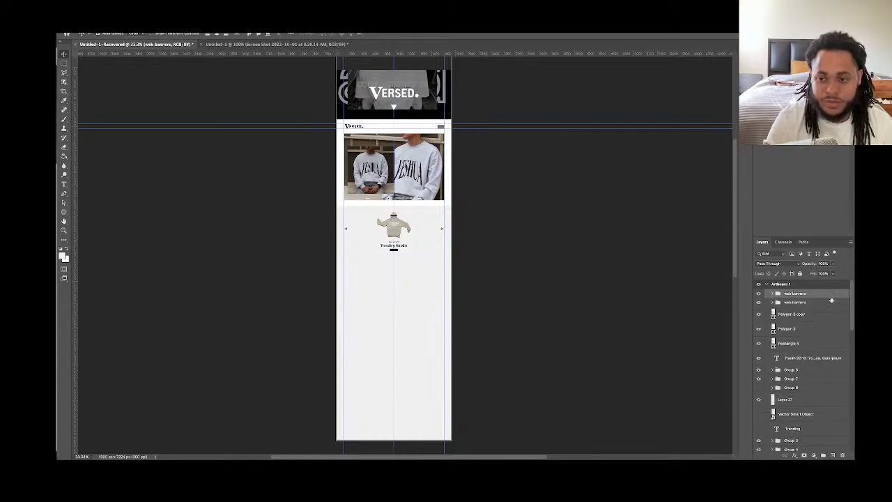
left_click(770, 302)
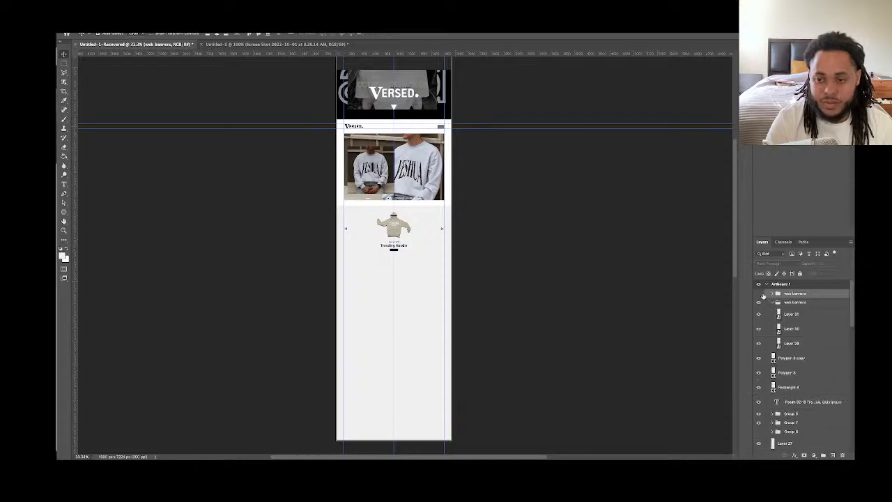
left_click(771, 295)
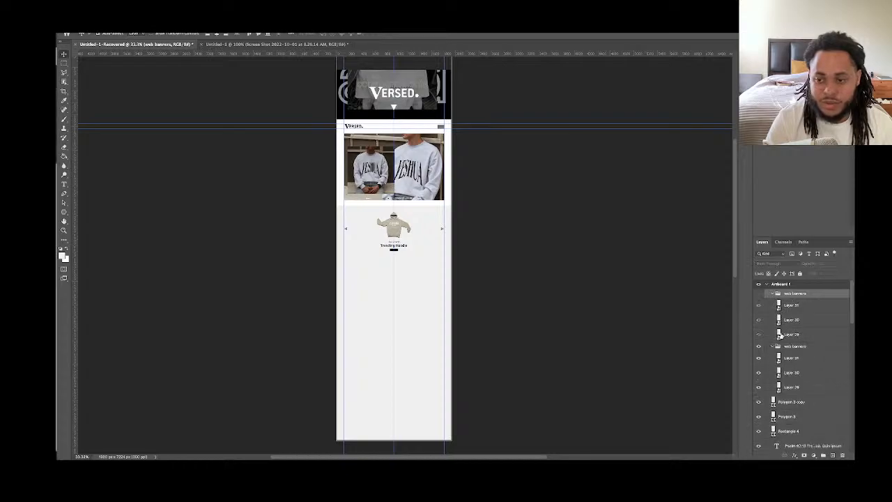
Open the contents of Layer 29 from the hidden web banners group and reorder its document directly after the homepage mockup
double_click(780, 334)
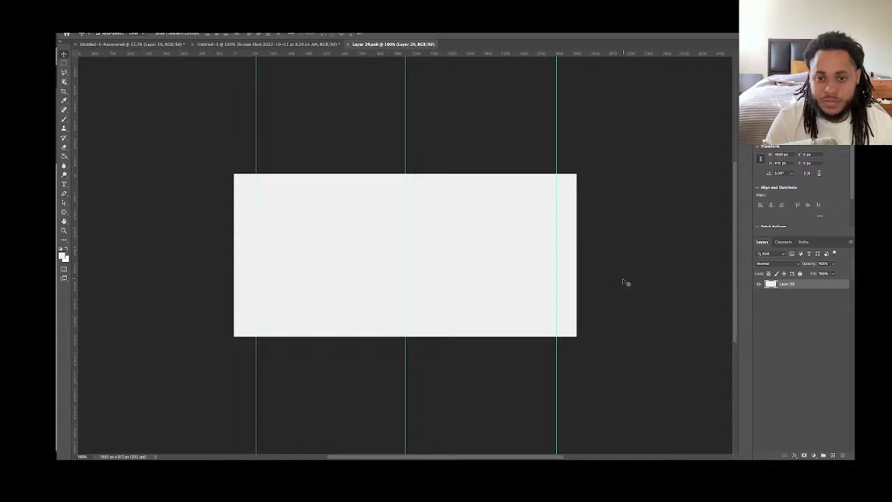
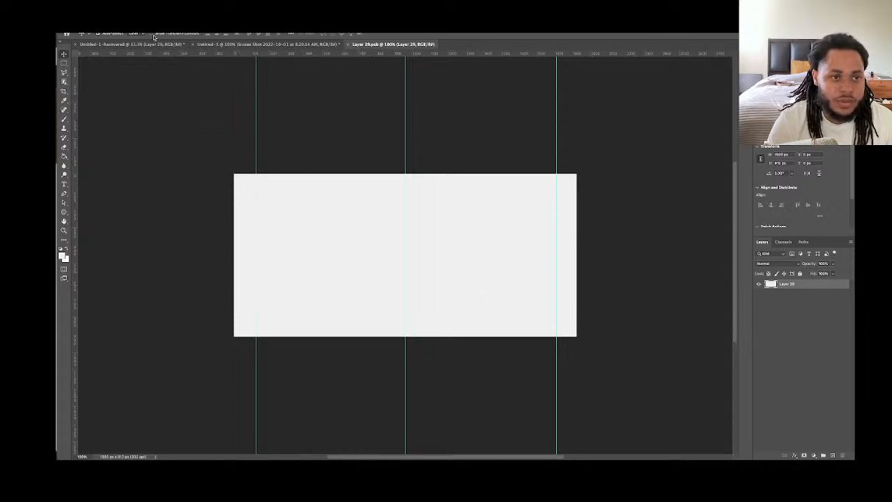
left_click(222, 47)
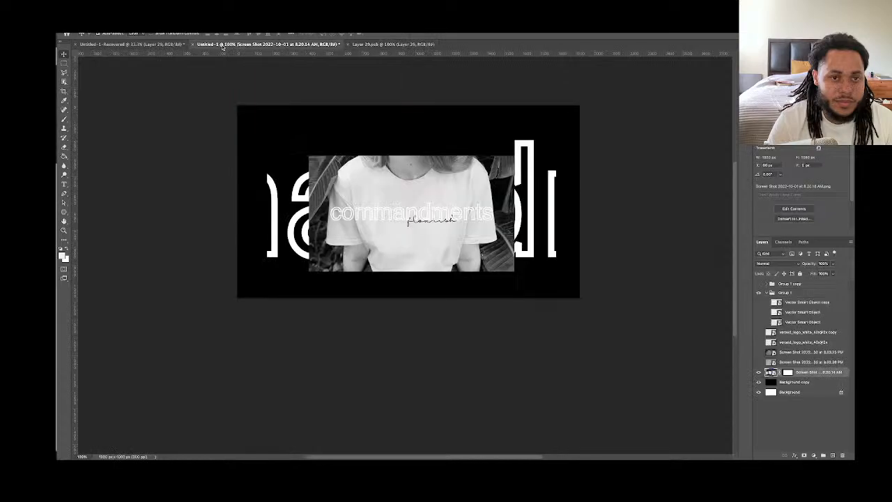
left_click(164, 47)
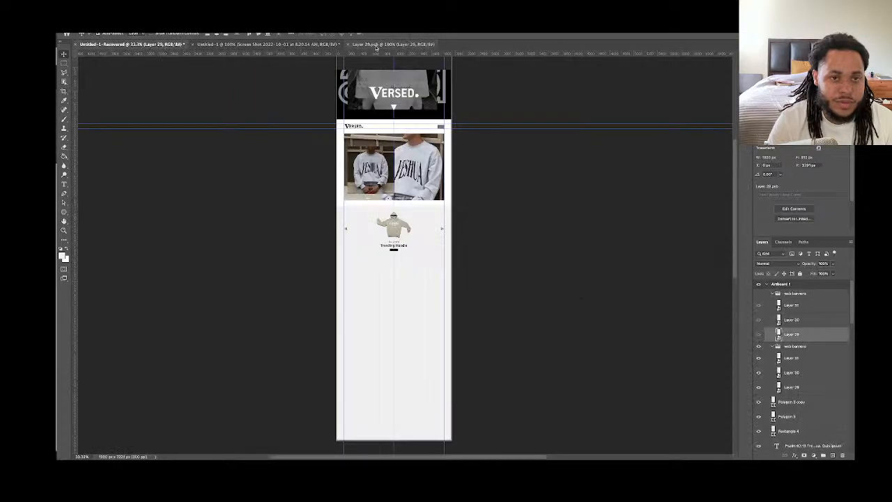
left_click_drag(377, 44, 222, 49)
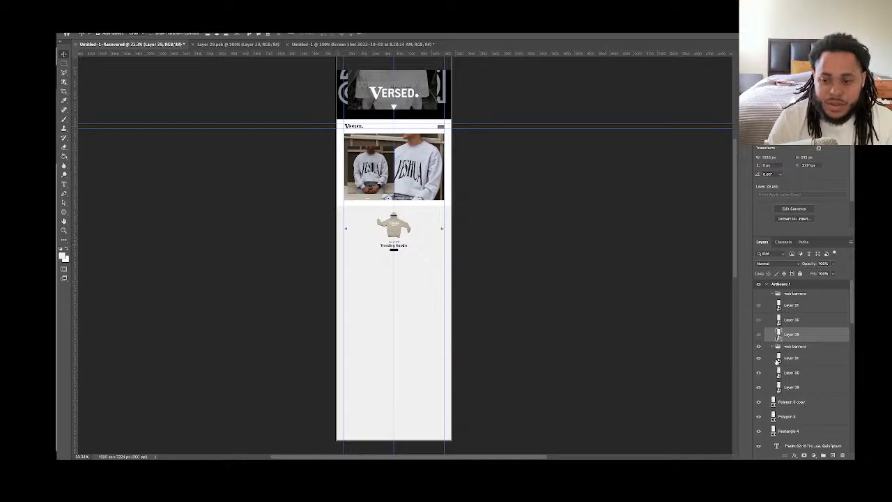
Show the wireframe sketch layer, Layer 21, then collapse and hide the lower web banners group
scroll(777, 360, "down", 1)
scroll(775, 361, "down", 3)
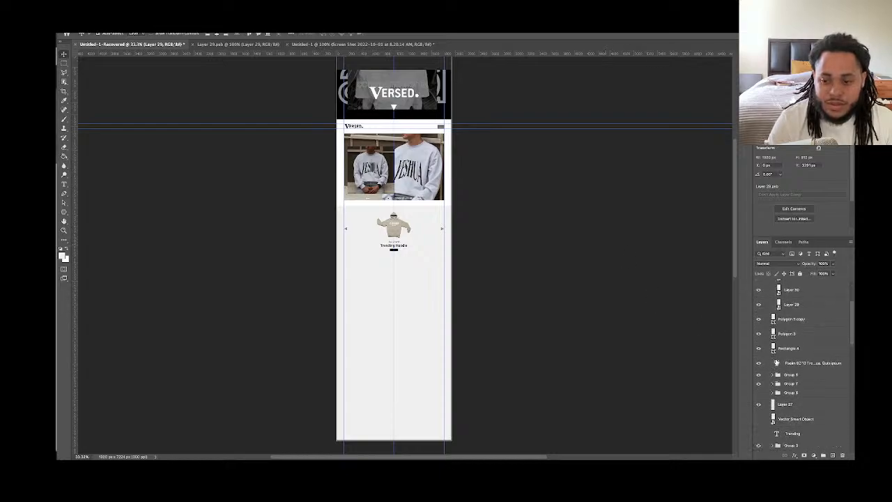
scroll(776, 363, "down", 12)
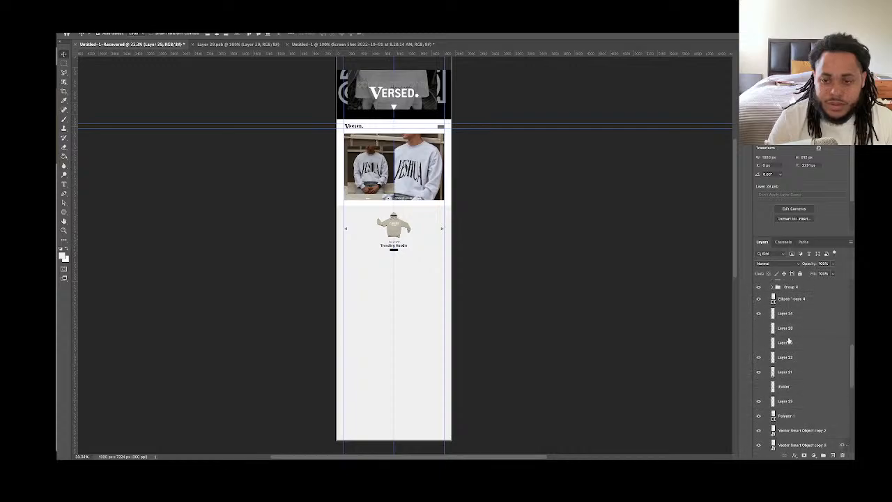
scroll(789, 338, "up", 16)
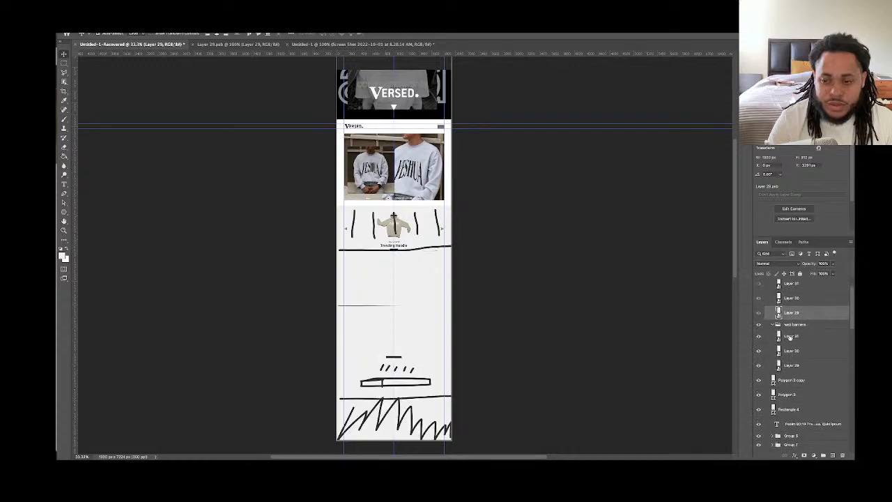
scroll(790, 338, "up", 3)
left_click(770, 347)
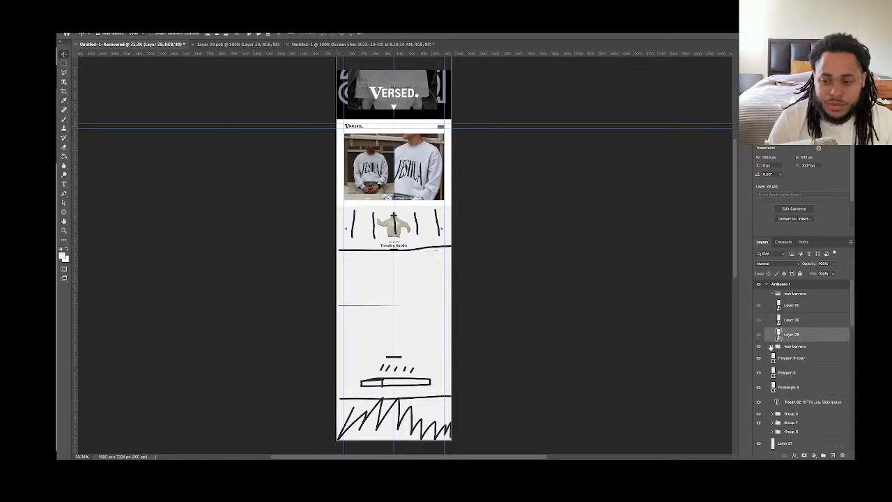
left_click(758, 346)
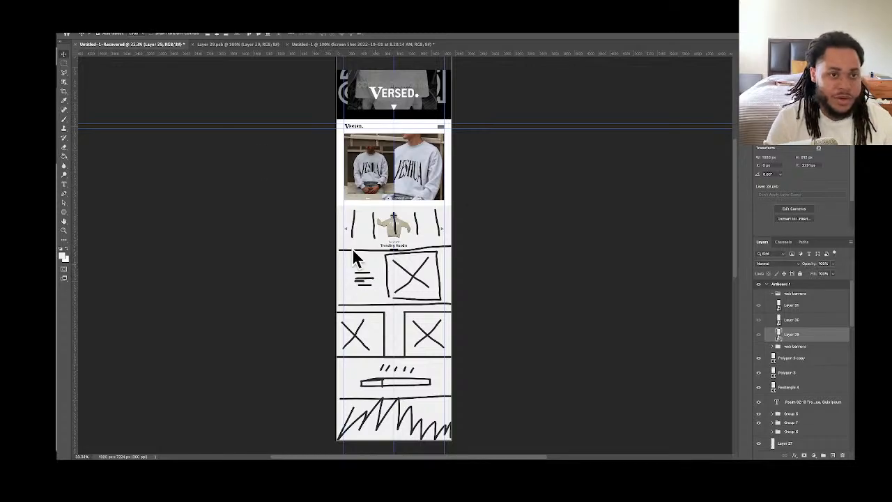
Return to the Layer 29.psb document and, in Finder, open the images folder inside the VERSED client folder
left_click(341, 45)
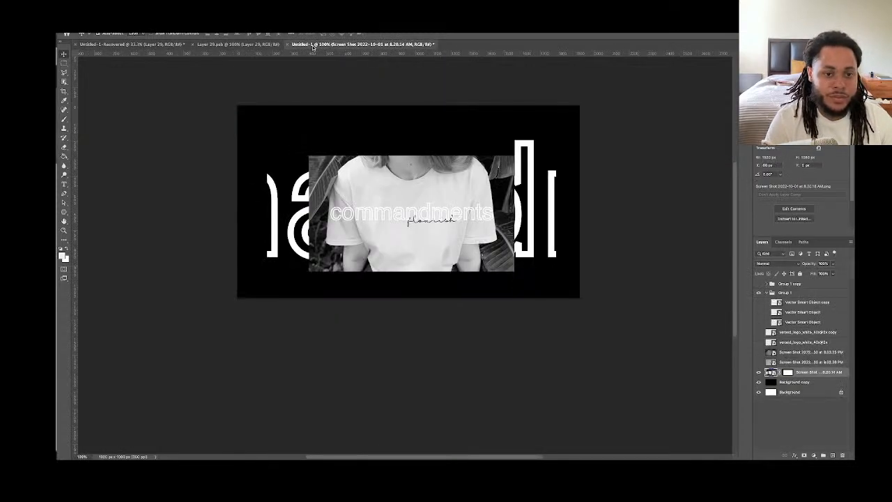
left_click(256, 45)
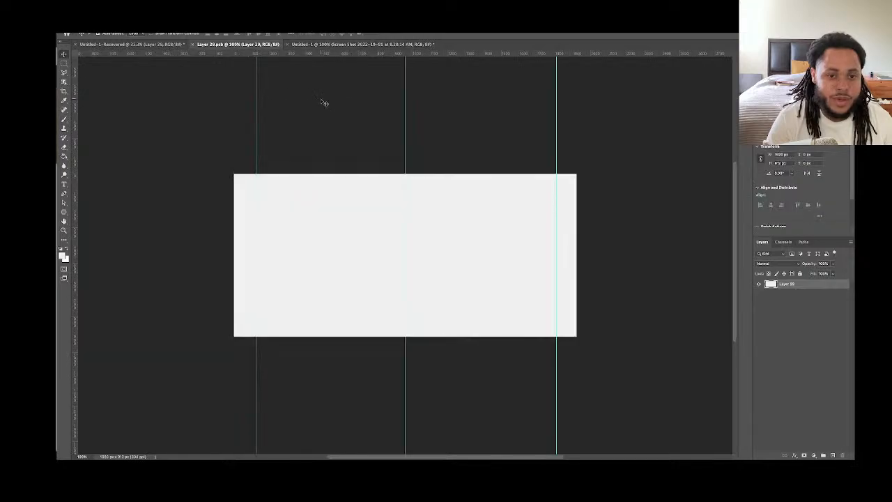
mouse_move(199, 455)
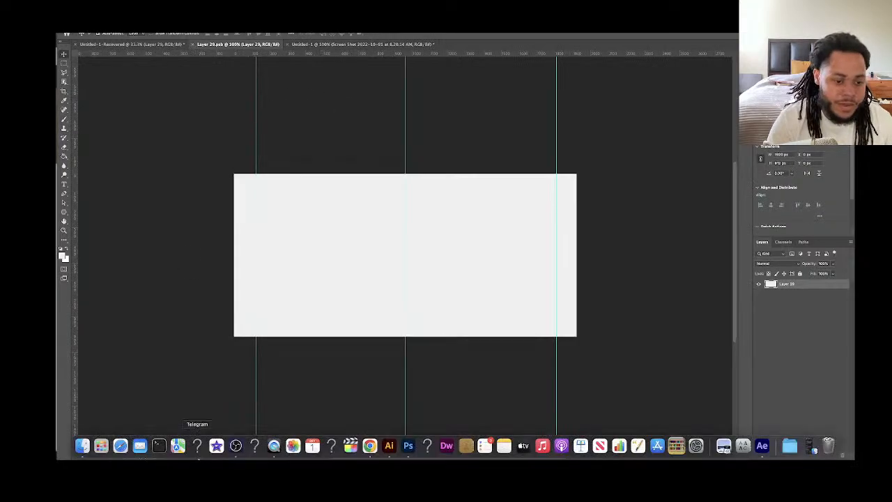
left_click(83, 446)
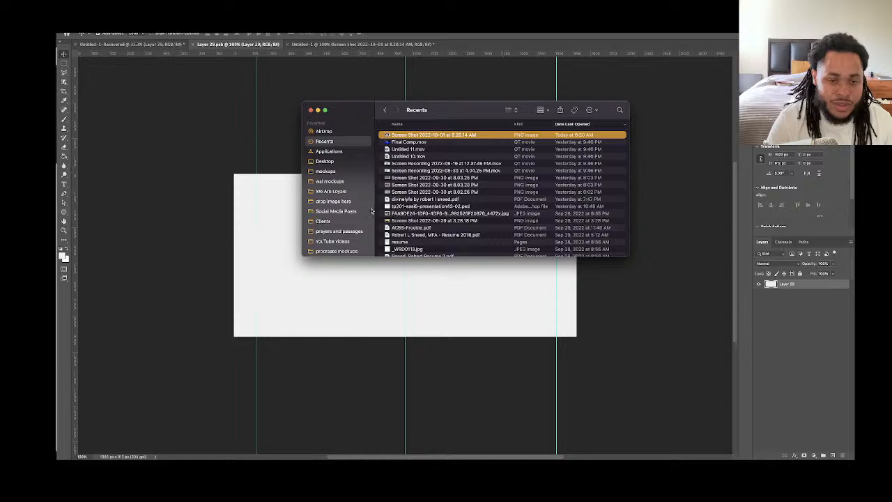
scroll(392, 207, "down", 2)
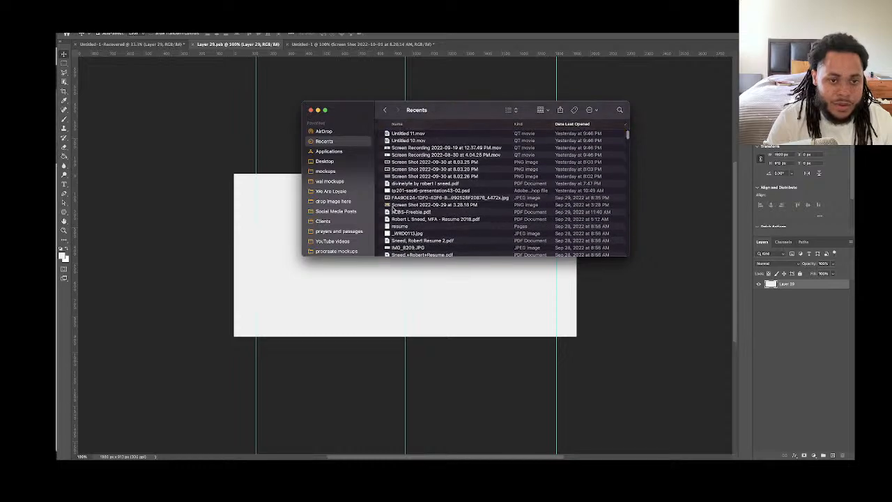
scroll(392, 207, "up", 2)
scroll(345, 237, "down", 3)
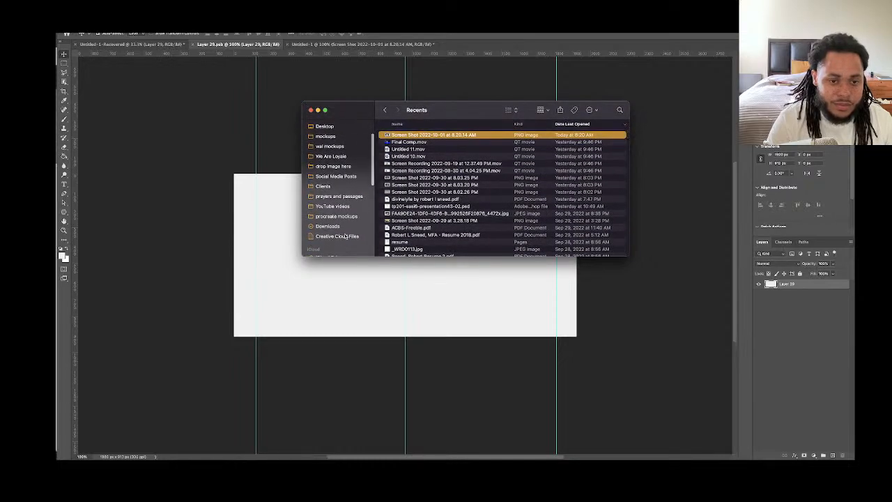
left_click(339, 225)
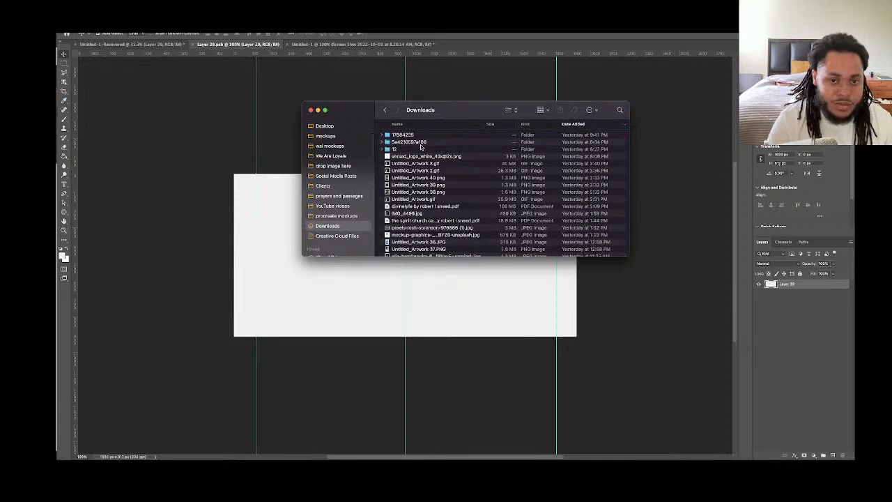
left_click(345, 187)
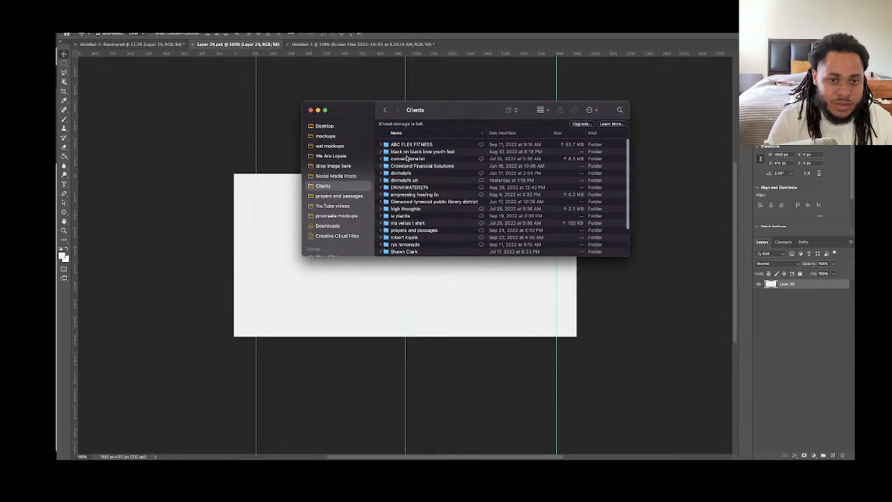
scroll(407, 159, "down", 3)
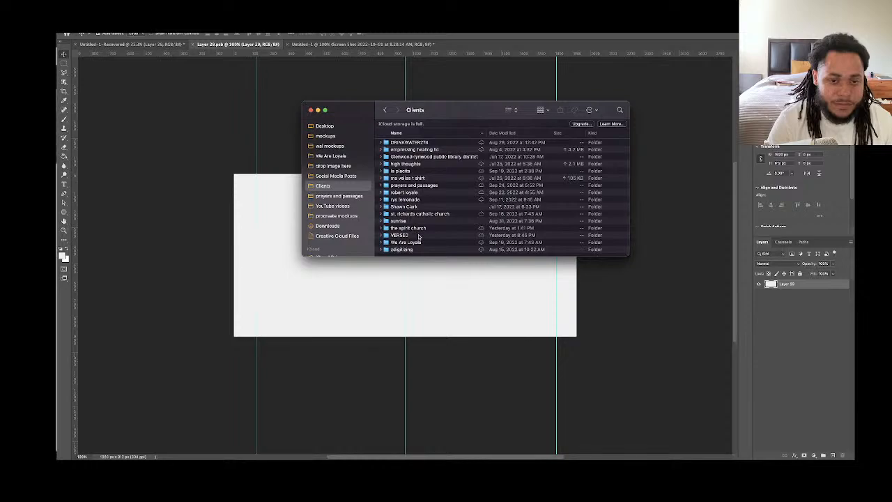
double_click(418, 236)
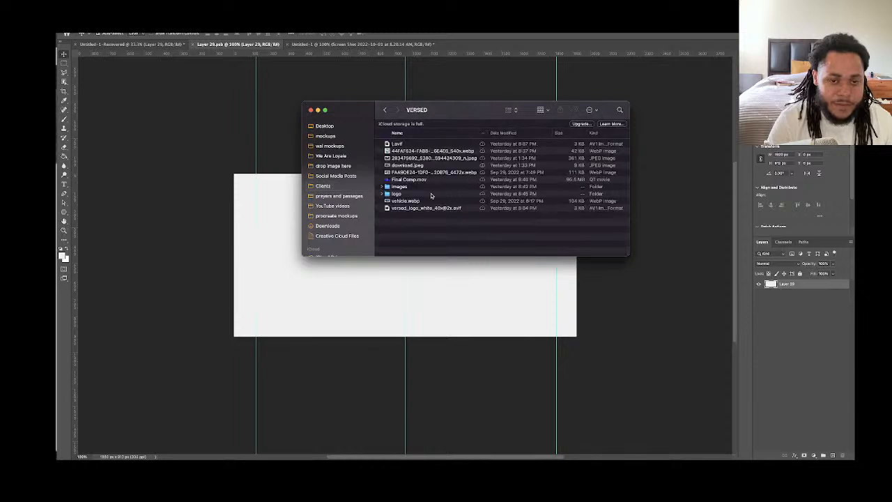
double_click(418, 187)
left_click(414, 187)
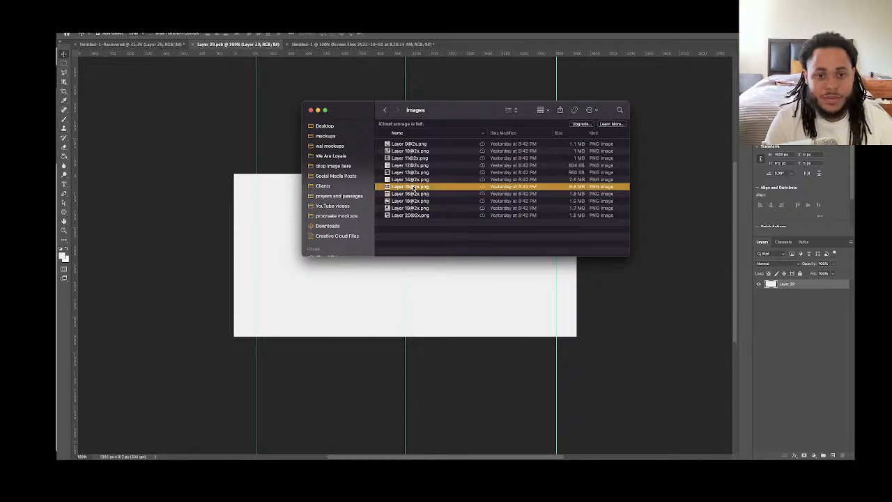
key("space")
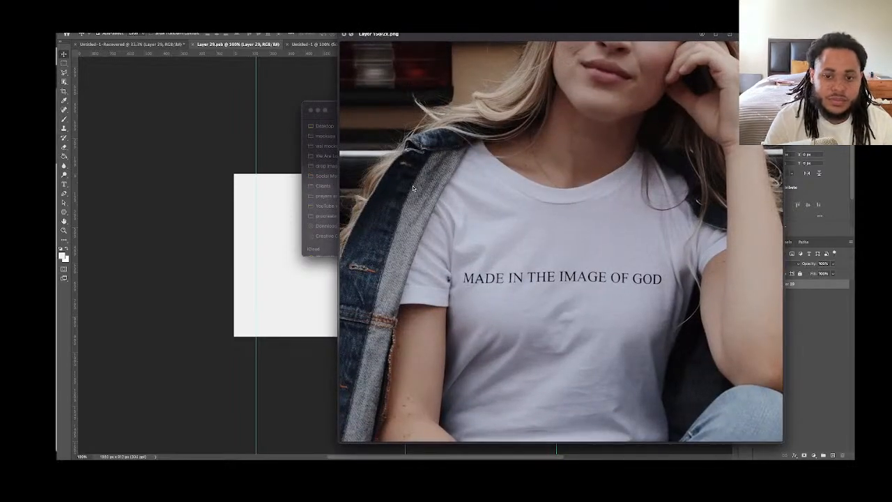
key("Down")
key("Up")
key("space")
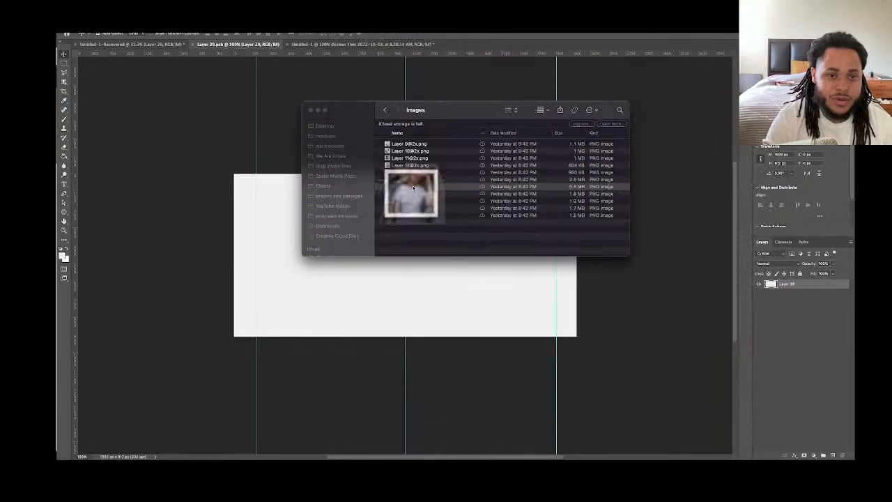
left_click_drag(413, 185, 322, 297)
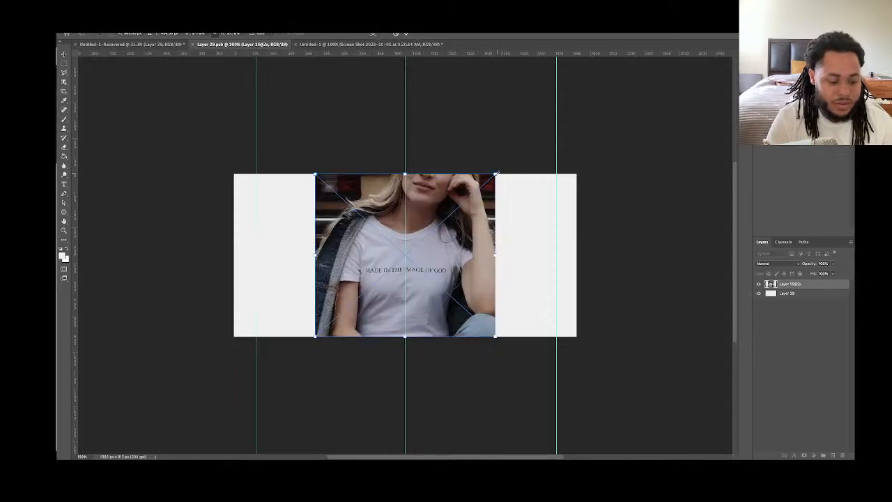
Scale the placed T-shirt photo down to about 730 px wide and position it in the banner's right half, vertically centred
left_click_drag(496, 174, 473, 194)
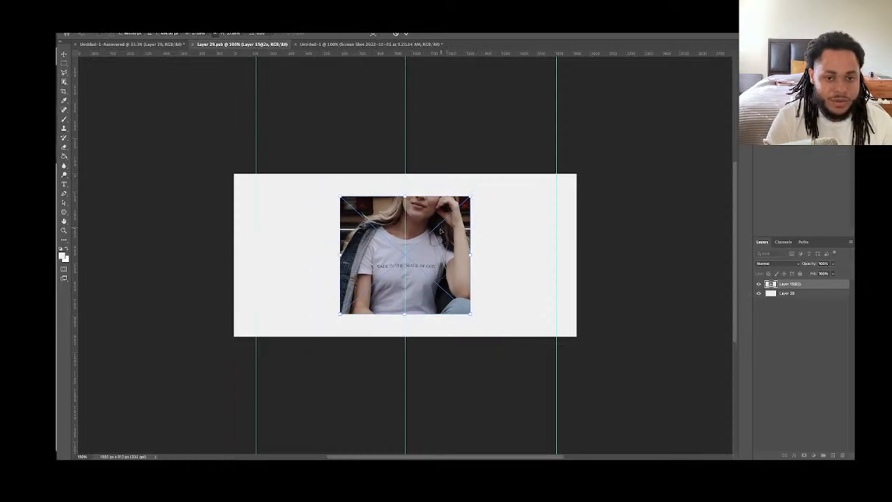
left_click_drag(447, 233, 530, 232)
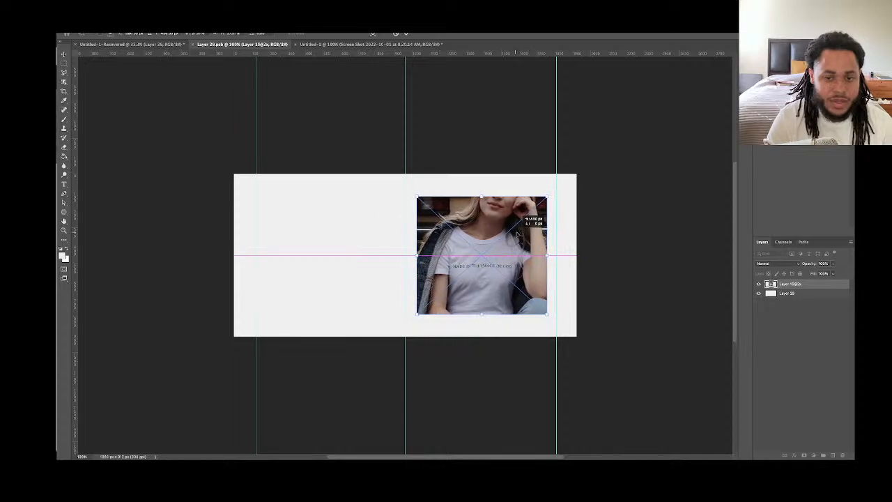
key("Return")
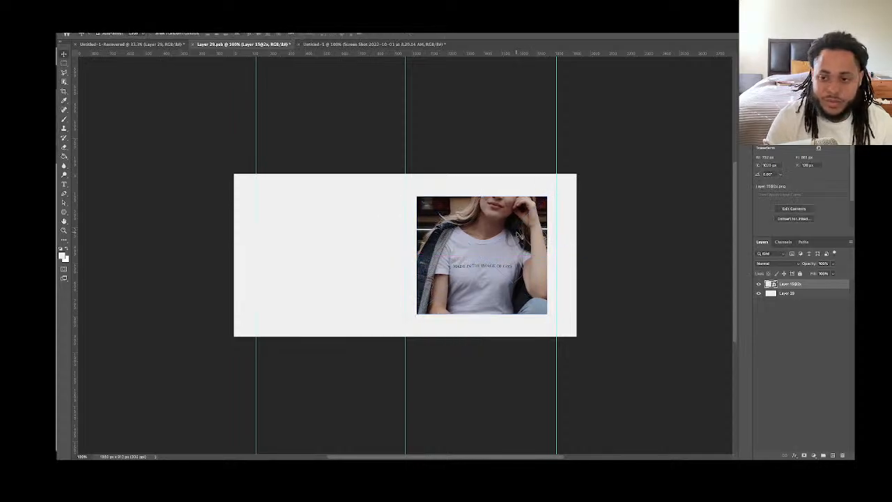
left_click(794, 294)
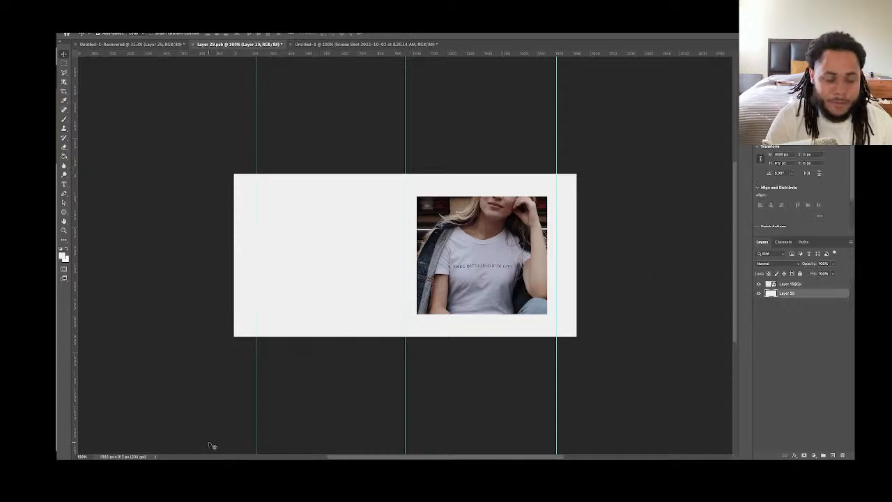
left_click(82, 446)
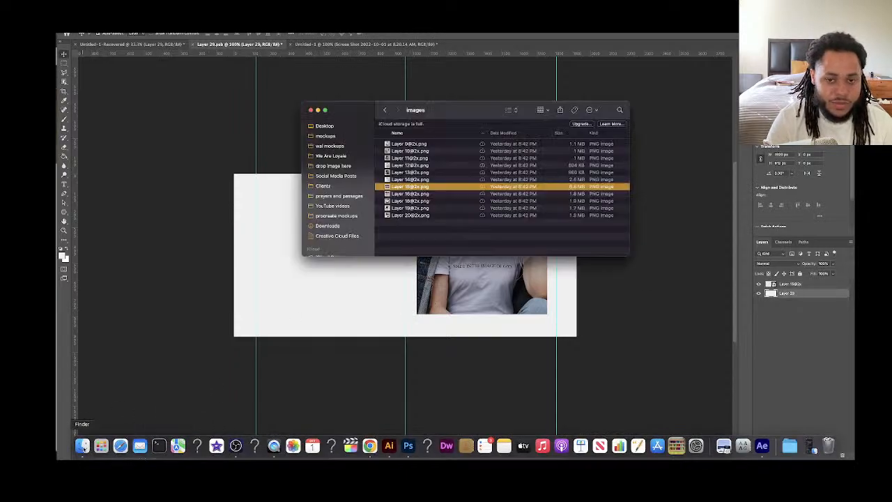
left_click(398, 196)
key("space")
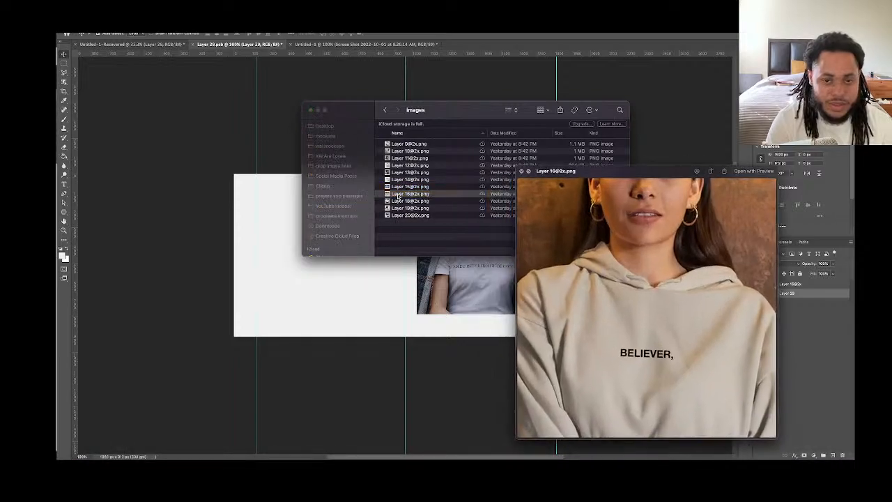
key("Down")
key("Down")
key("Down")
key("Down")
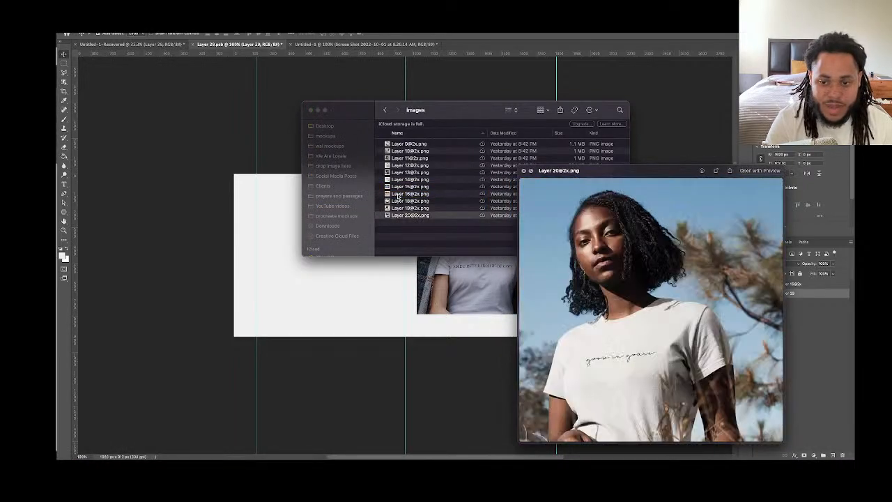
key("Up")
key("Up")
key("Up")
key("Up")
key("Up")
key("Up")
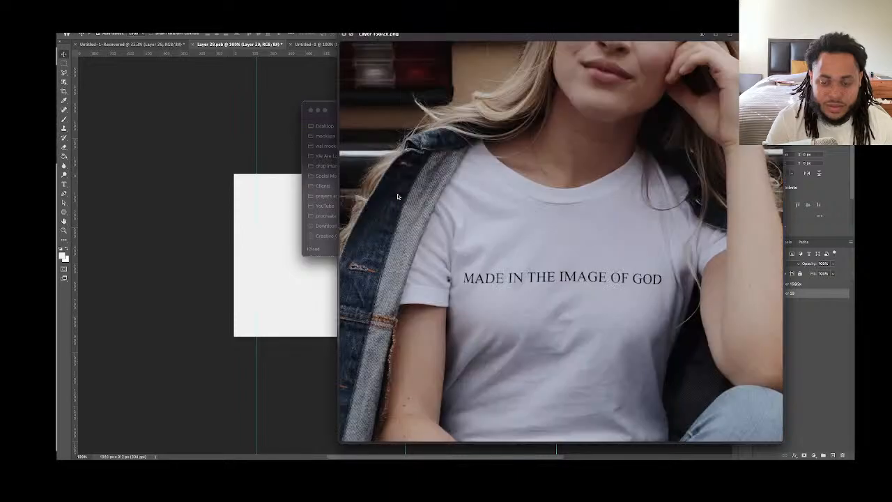
key("Up")
key("Up")
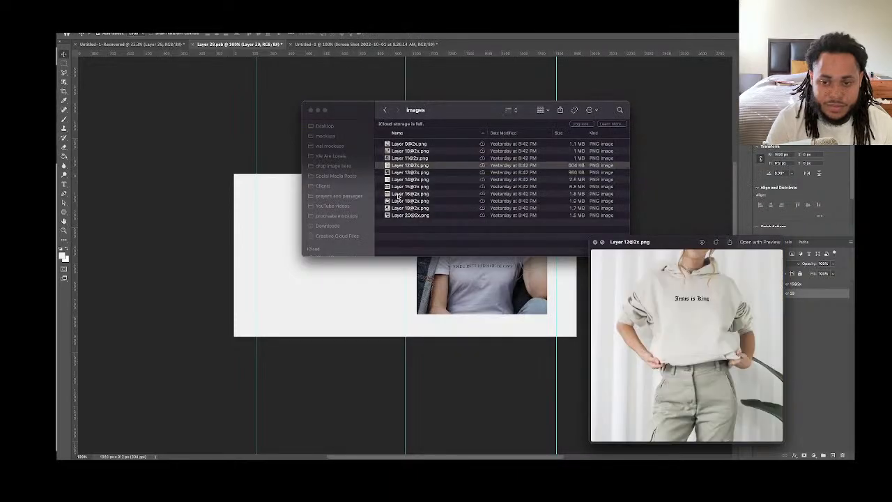
key("Up")
key("Up")
key("Up")
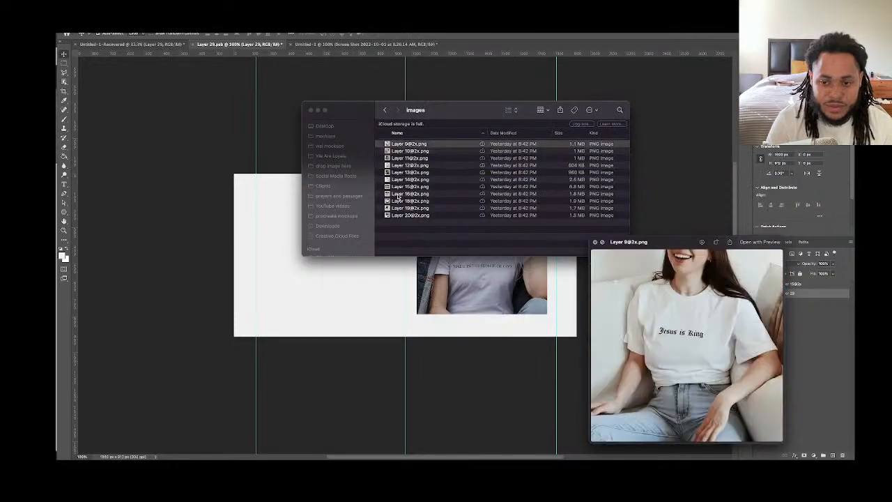
key("Down")
key("Down")
key("Up")
key("Up")
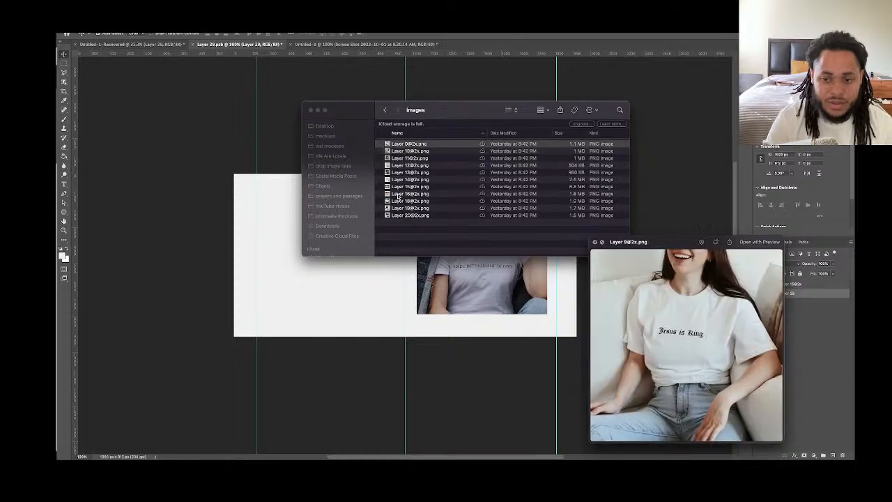
key("space")
Switch to the versedinc.com page in Chrome and preview the product images in its sources, from the salt and light crew back to the hallelujah white tee
mouse_move(159, 451)
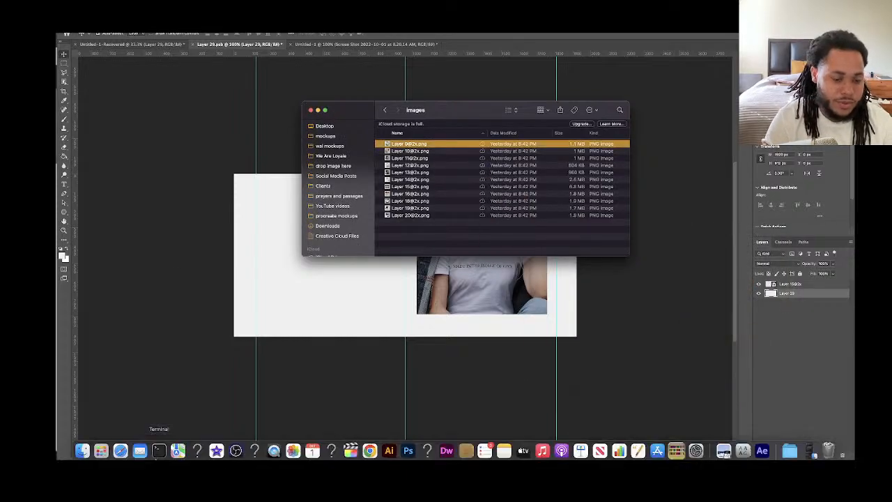
left_click(368, 449)
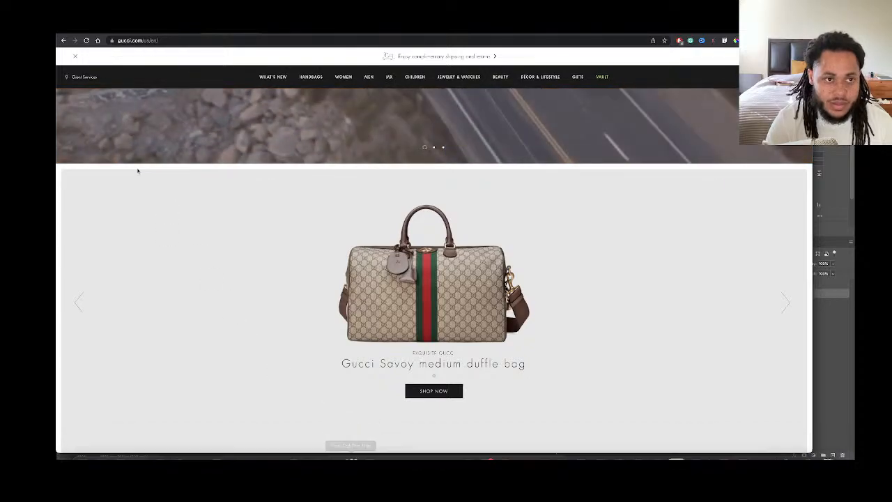
left_click(111, 35)
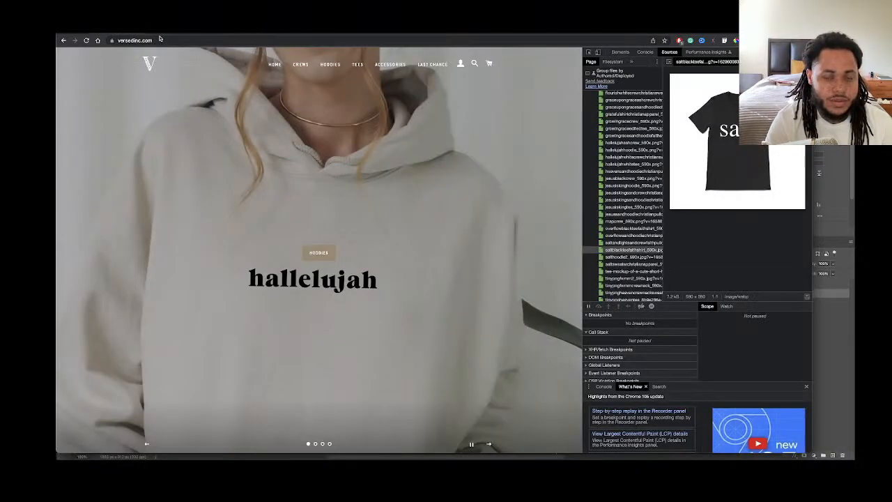
left_click(619, 242)
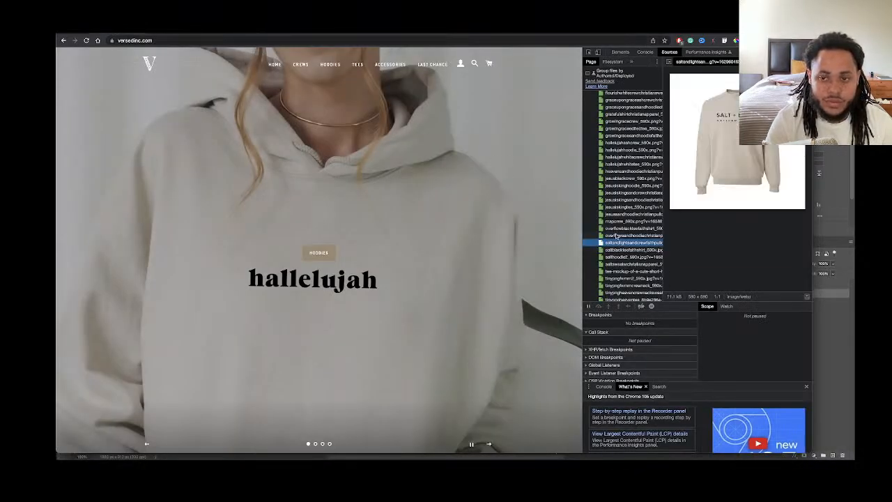
left_click(618, 236)
left_click(619, 228)
left_click(618, 220)
left_click(618, 214)
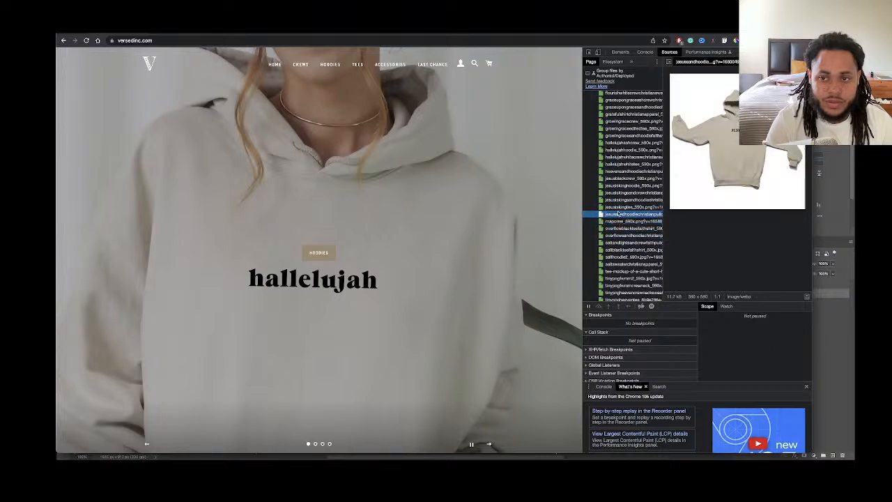
left_click(618, 207)
left_click(617, 200)
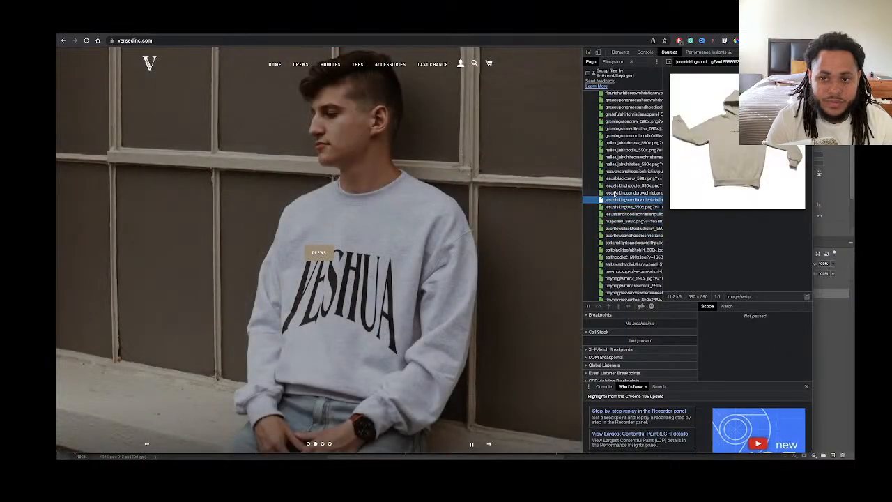
left_click(617, 193)
left_click(616, 185)
left_click(613, 179)
left_click(610, 172)
left_click(608, 164)
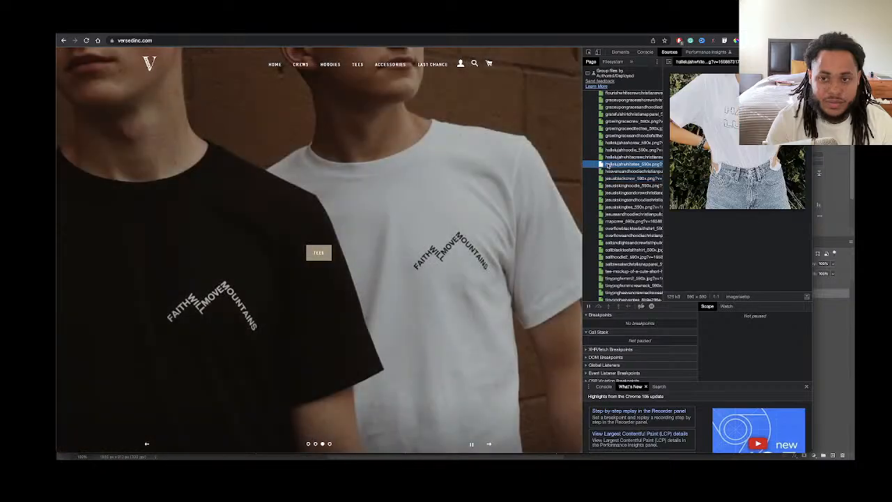
Examine the remaining product images in the page sources, from the hallelujah white crew back to the believer sand crew sweater
left_click(608, 158)
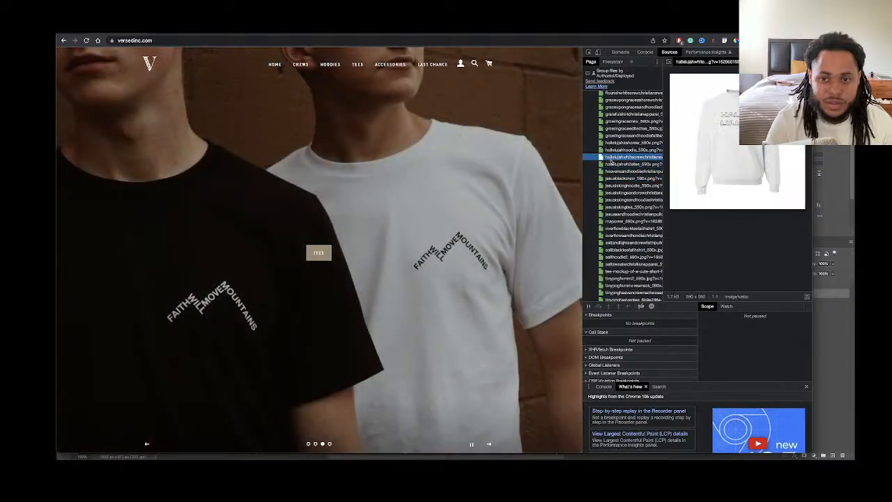
left_click(611, 164)
left_click(610, 149)
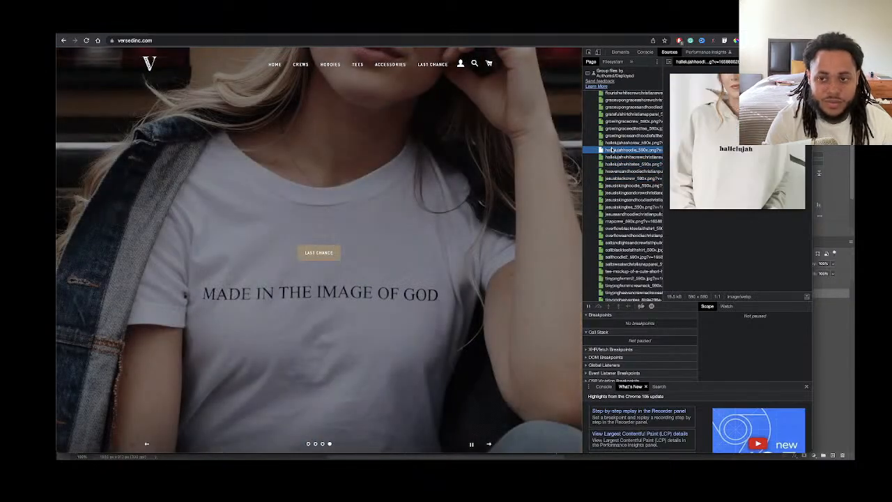
left_click(612, 142)
left_click(611, 136)
left_click(612, 129)
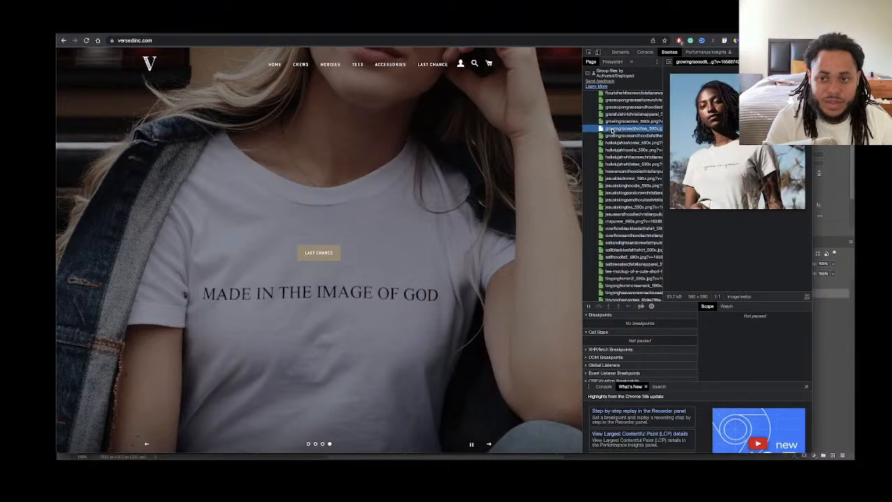
left_click(611, 122)
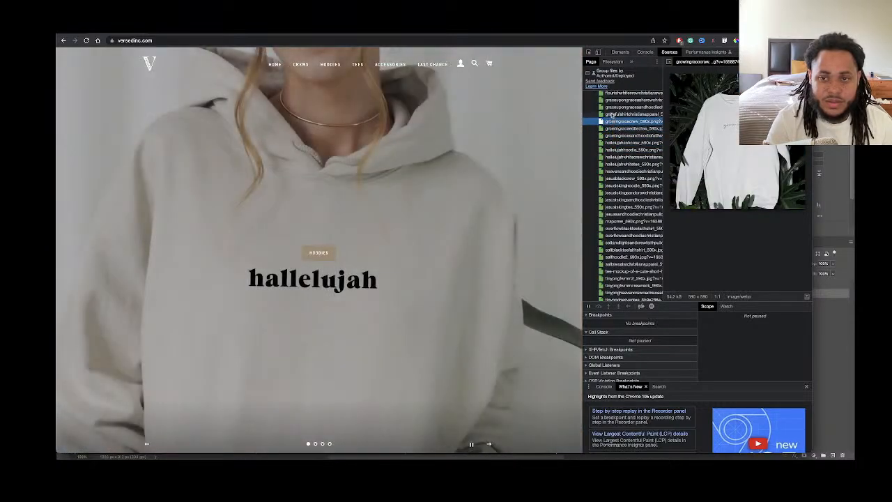
left_click(611, 114)
left_click(611, 107)
left_click(611, 100)
scroll(606, 117, "up", 1)
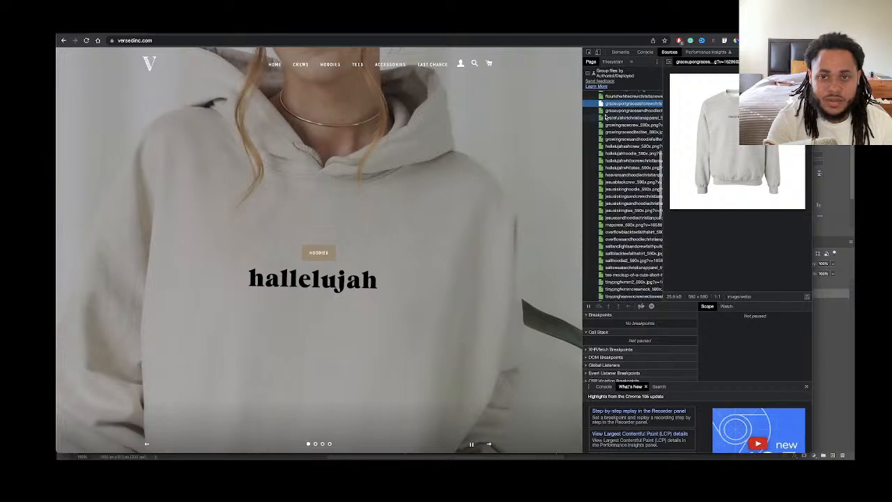
scroll(606, 117, "up", 3)
left_click(611, 123)
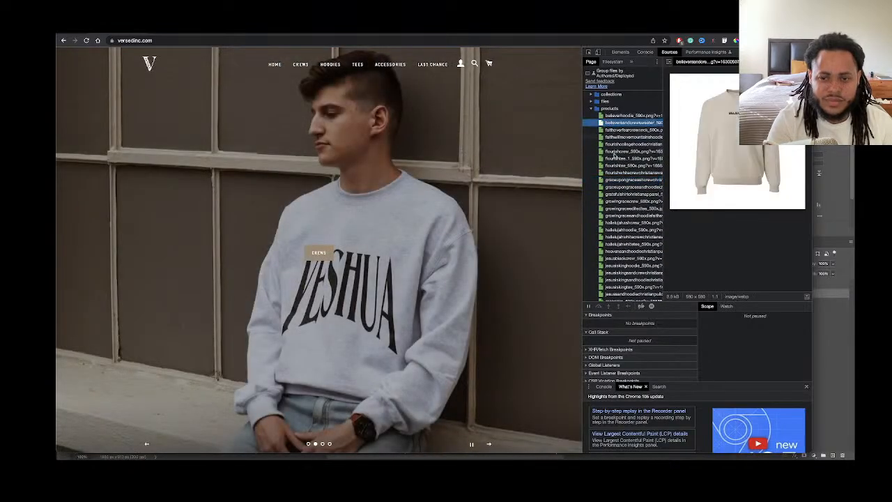
Expand the site's files folder in the page sources and preview its logo, made_in_the_image, hallelujah_hoodie and IMG_4571 images
scroll(617, 158, "down", 5)
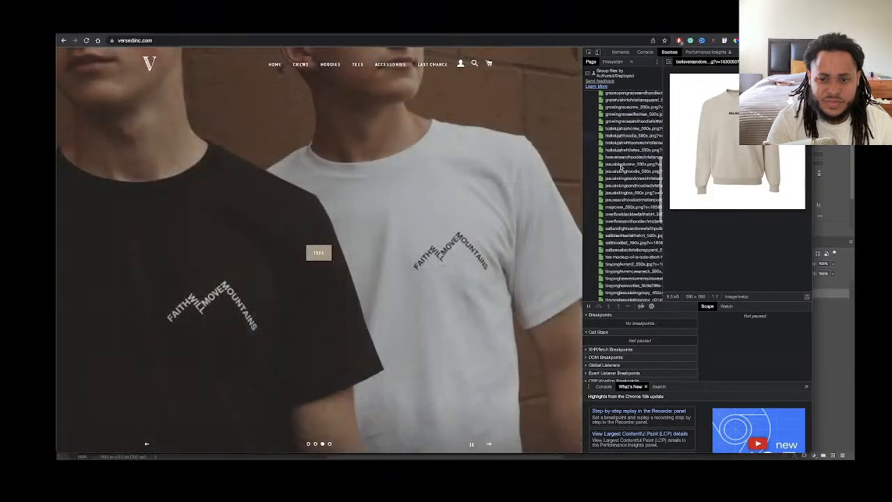
scroll(620, 167, "down", 6)
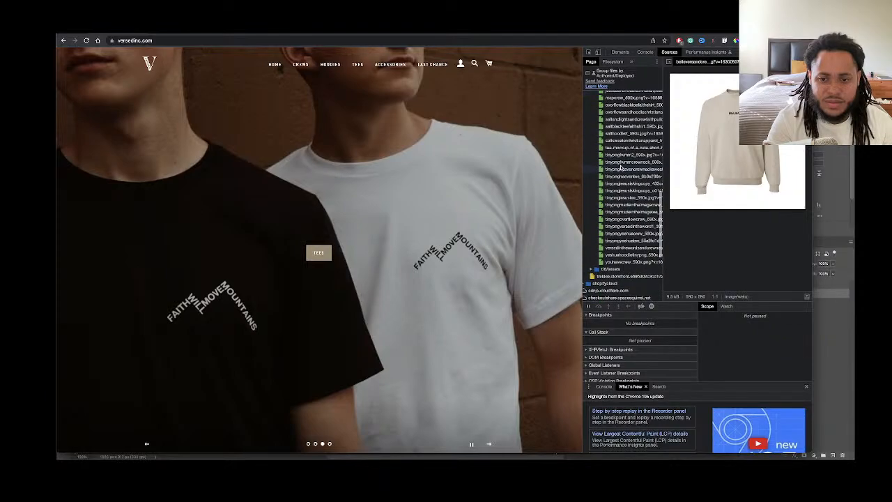
left_click(608, 271)
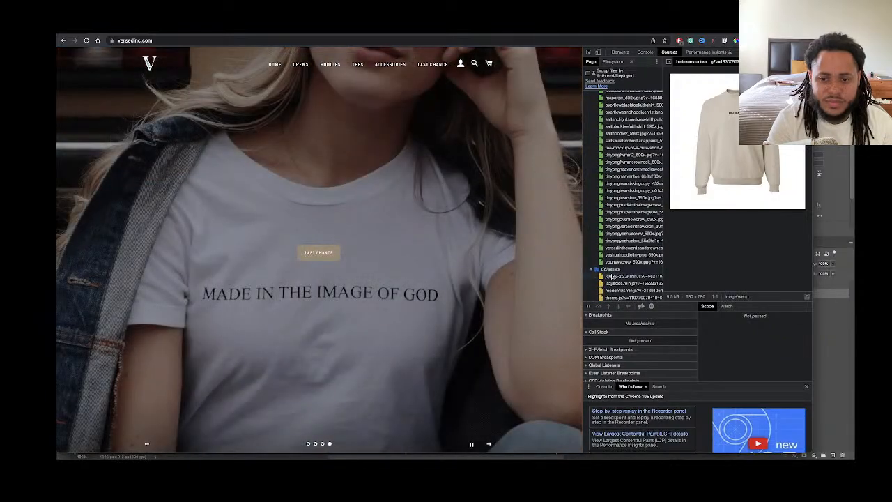
scroll(609, 244, "up", 10)
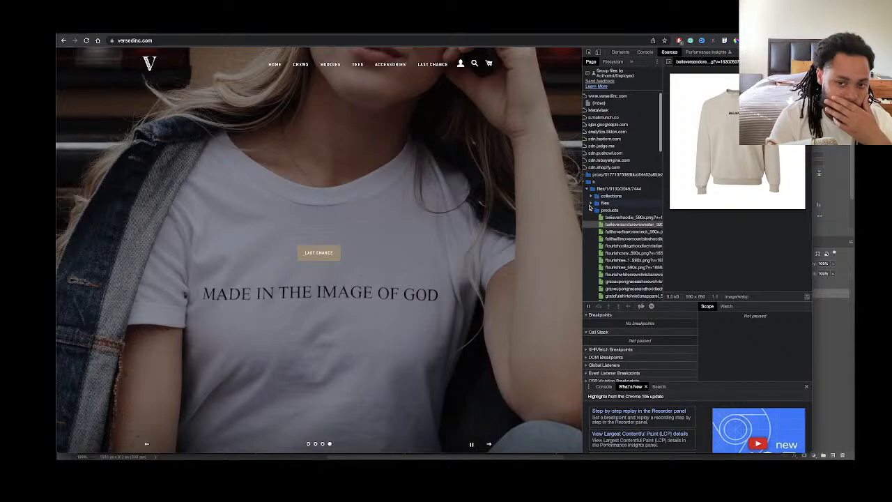
left_click(590, 203)
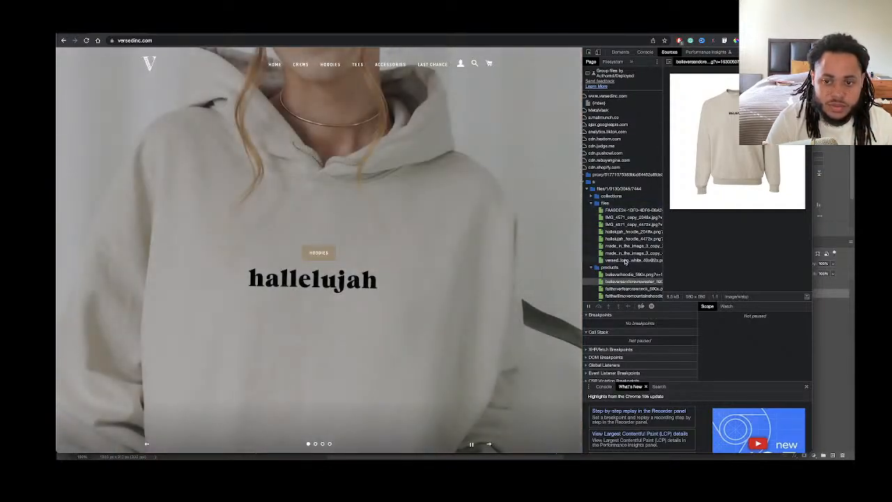
left_click(603, 259)
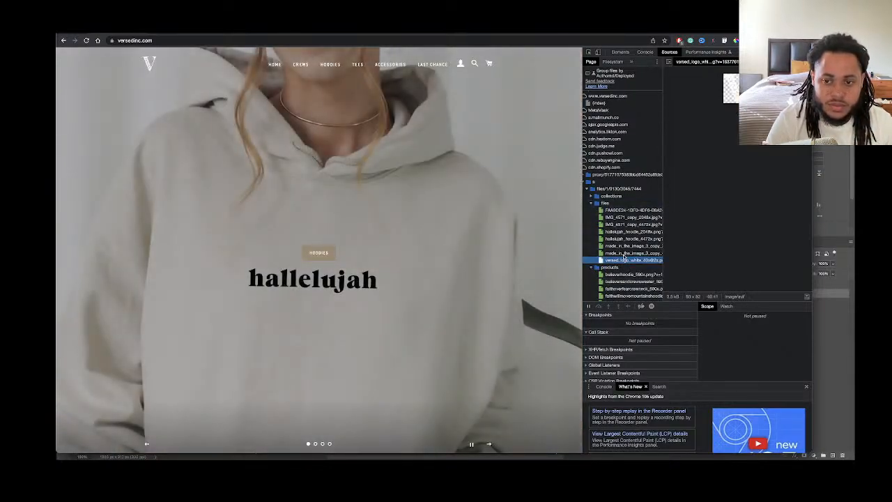
left_click(623, 254)
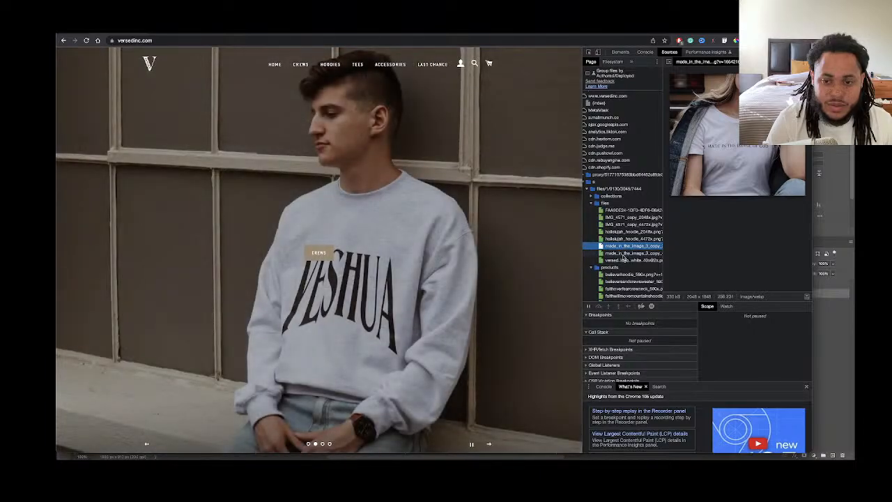
left_click(624, 261)
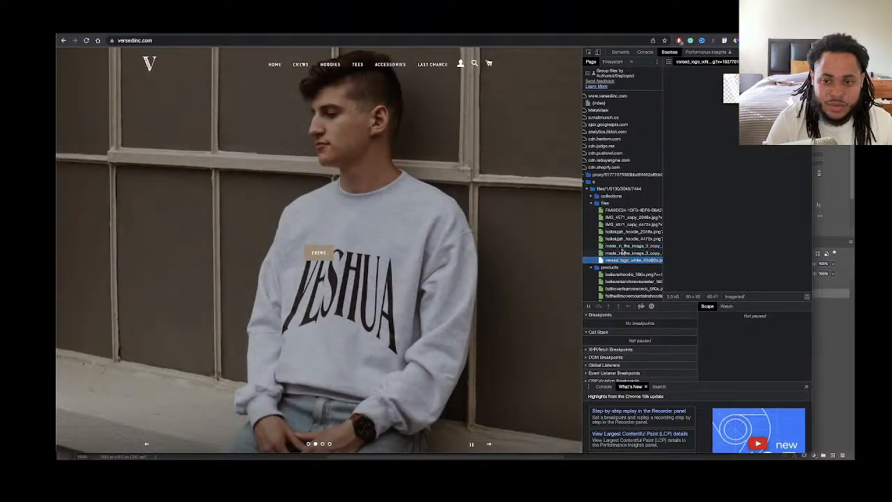
left_click(622, 246)
left_click(620, 232)
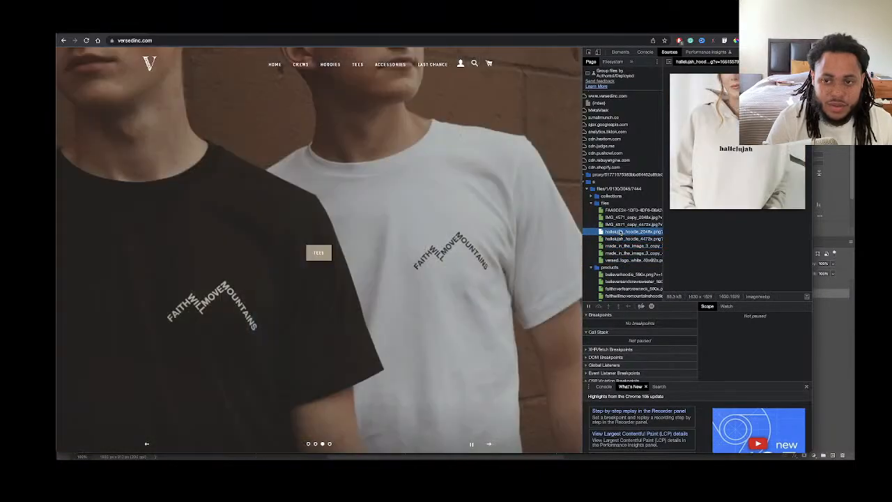
left_click(619, 225)
Switch to the VERSED Crews collection page and look through its product photos for a banner image
left_click(180, 33)
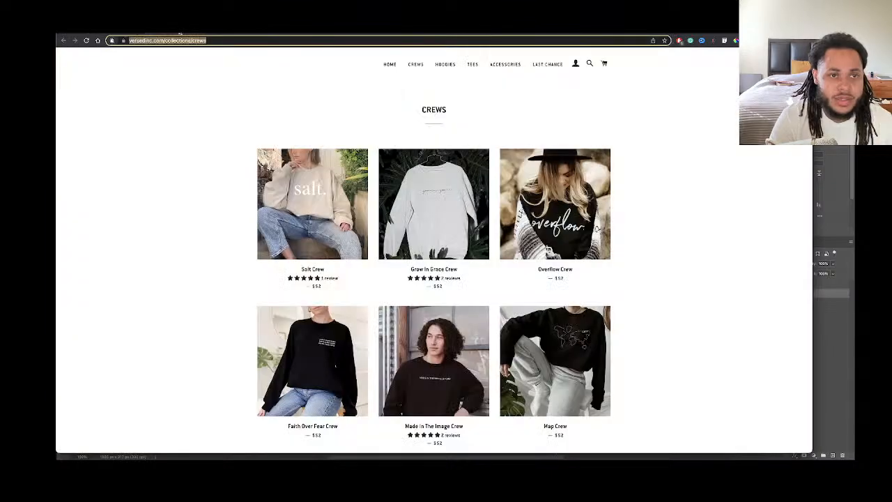
scroll(369, 181, "down", 5)
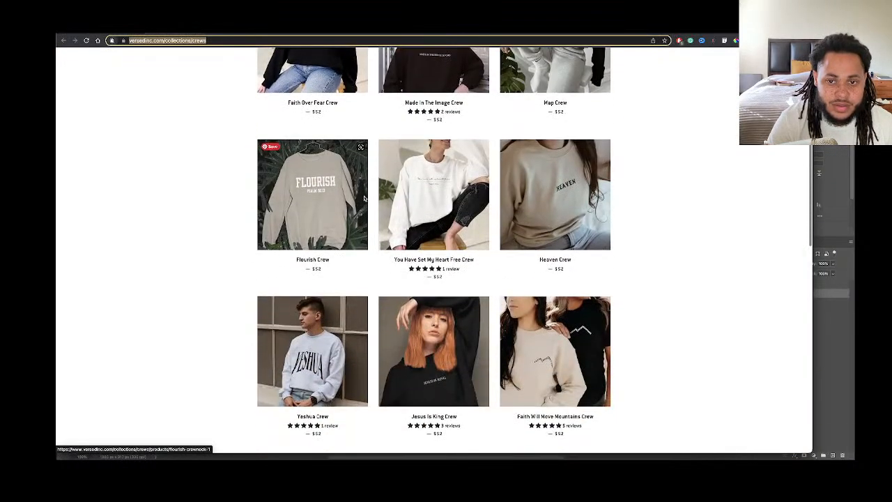
scroll(363, 199, "down", 4)
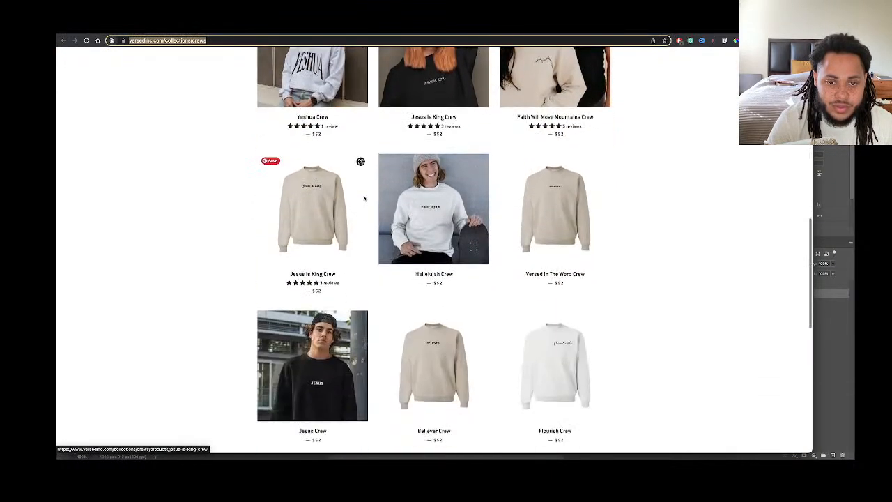
scroll(364, 199, "down", 4)
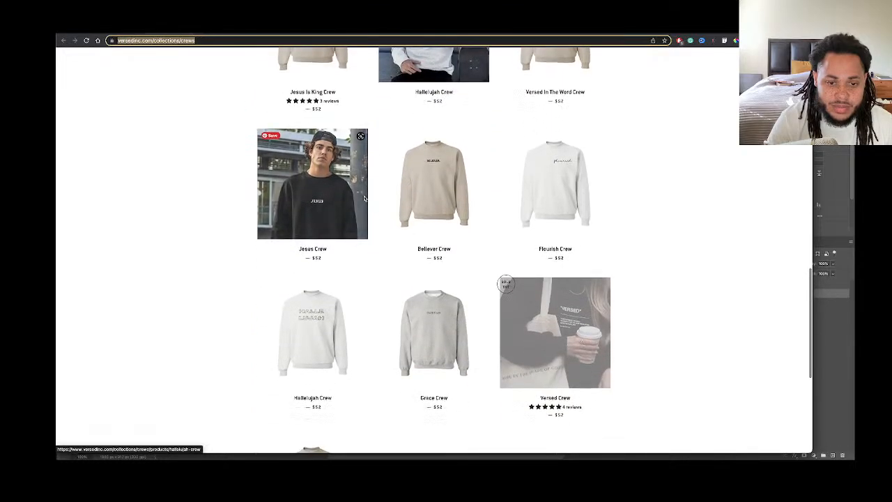
scroll(363, 199, "down", 2)
scroll(370, 197, "up", 15)
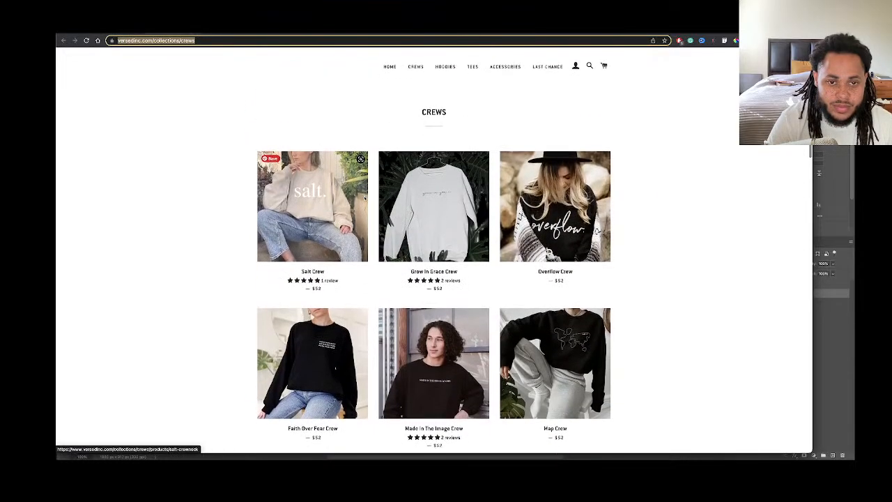
Open the VERSED Hoodies collection and look through its product photos, checking them against the Layer 29 banner in Photoshop
left_click(446, 63)
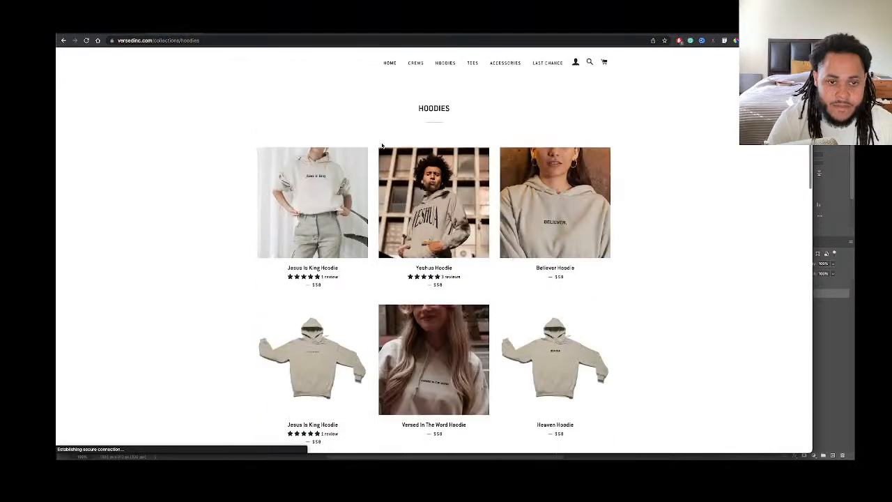
scroll(382, 146, "down", 5)
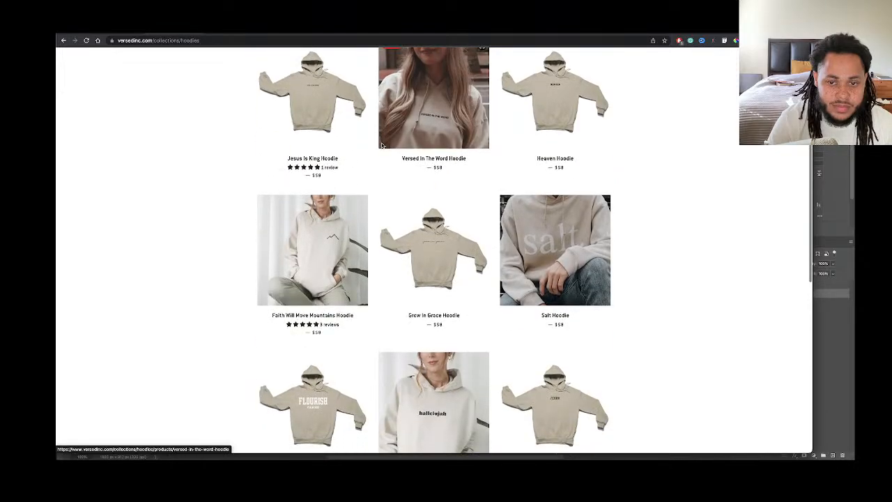
scroll(382, 146, "down", 5)
scroll(382, 146, "down", 2)
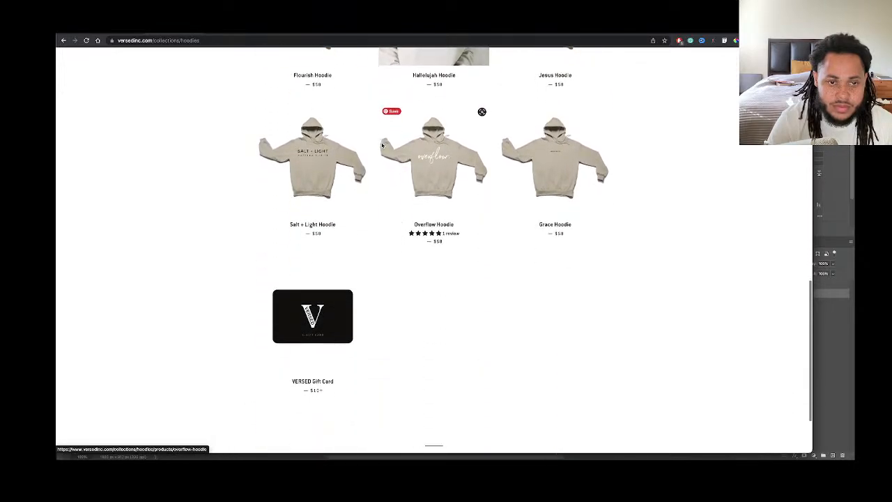
scroll(382, 146, "up", 7)
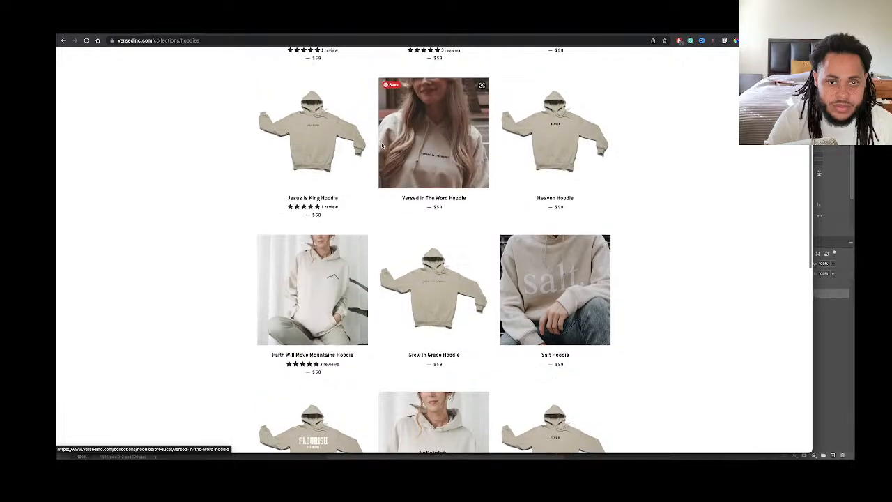
scroll(382, 145, "up", 3)
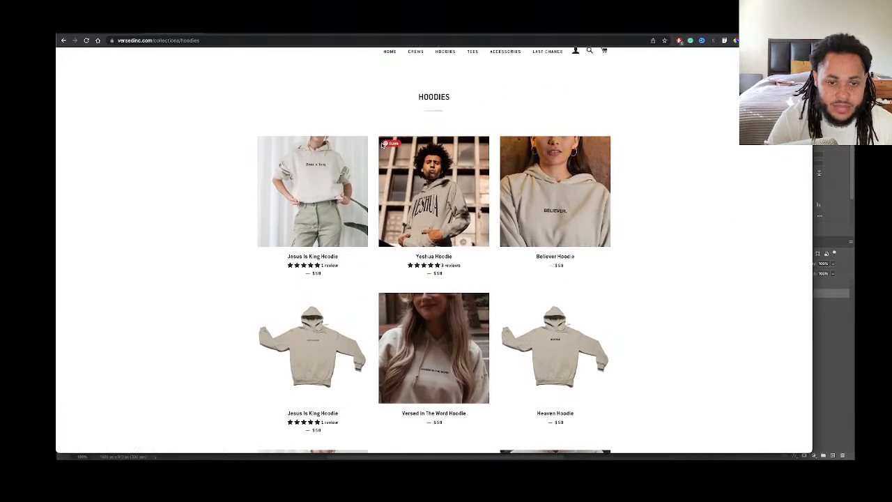
scroll(382, 146, "down", 10)
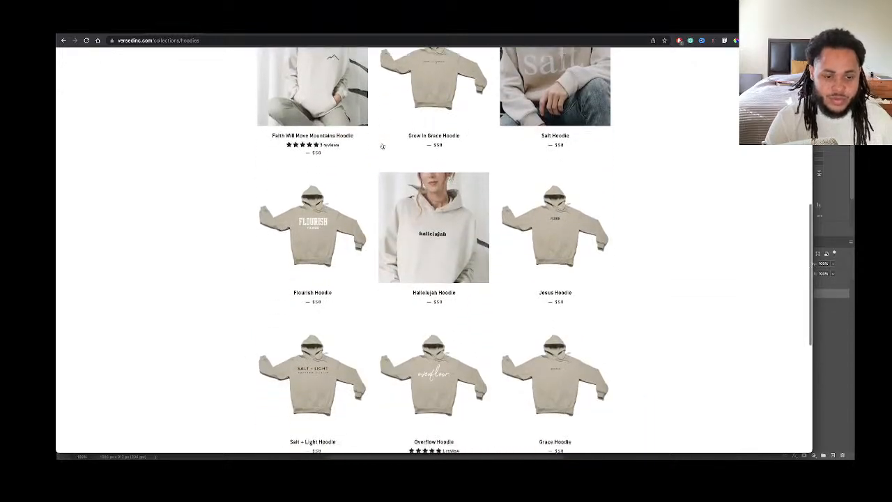
left_click(839, 166)
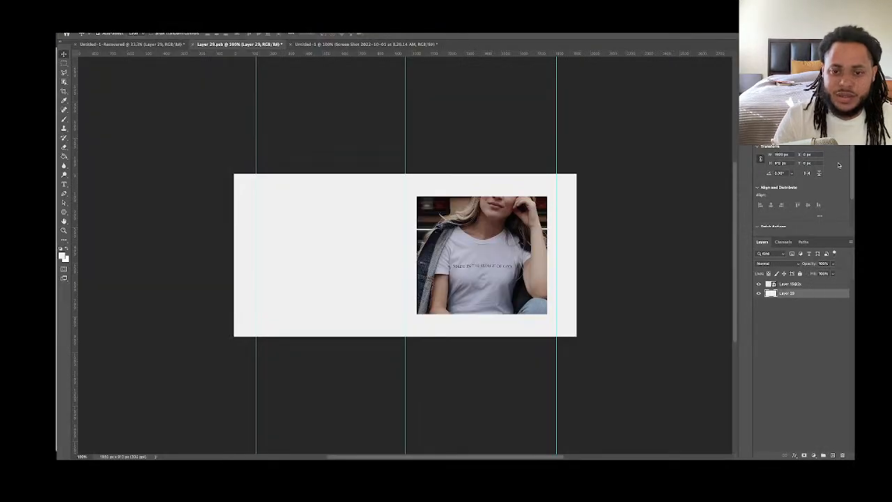
mouse_move(363, 454)
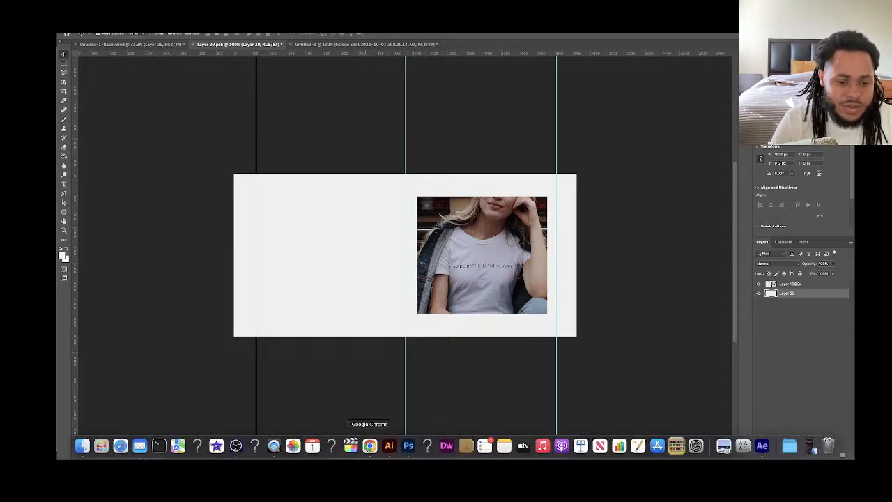
left_click(369, 446)
scroll(374, 319, "up", 15)
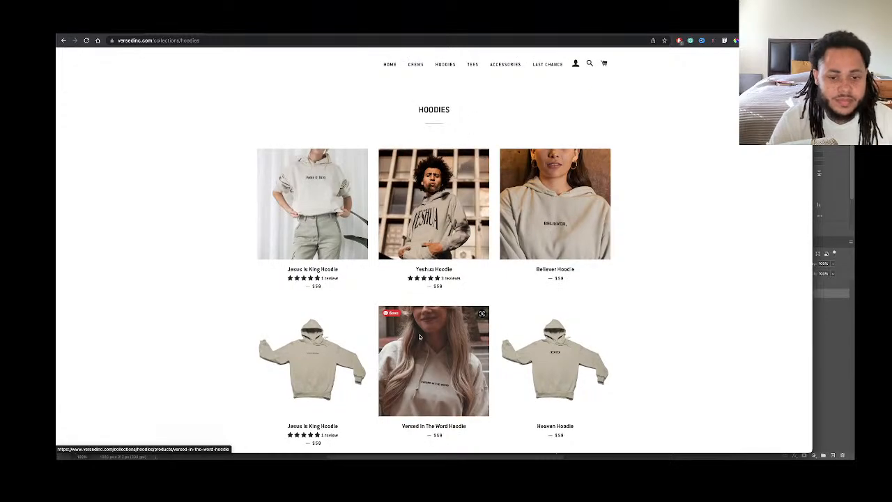
Open the Versed In The Word Hoodie product page and compare its three gallery photos
left_click(428, 372)
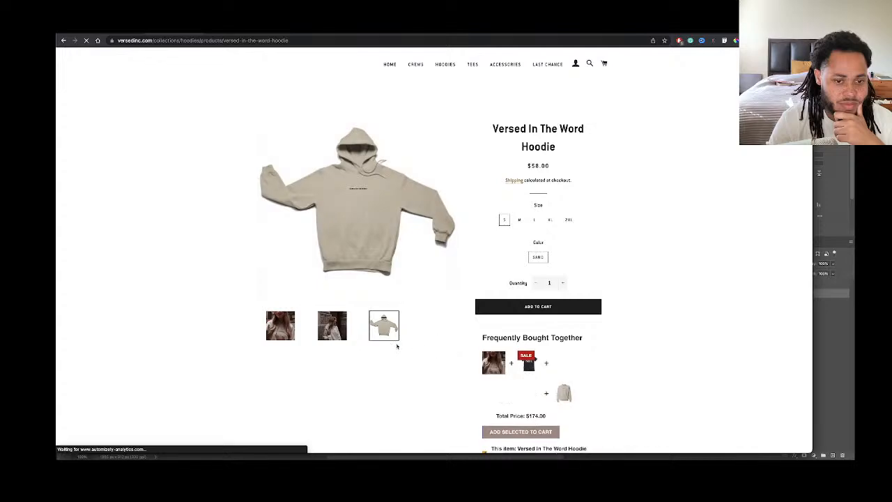
left_click(334, 334)
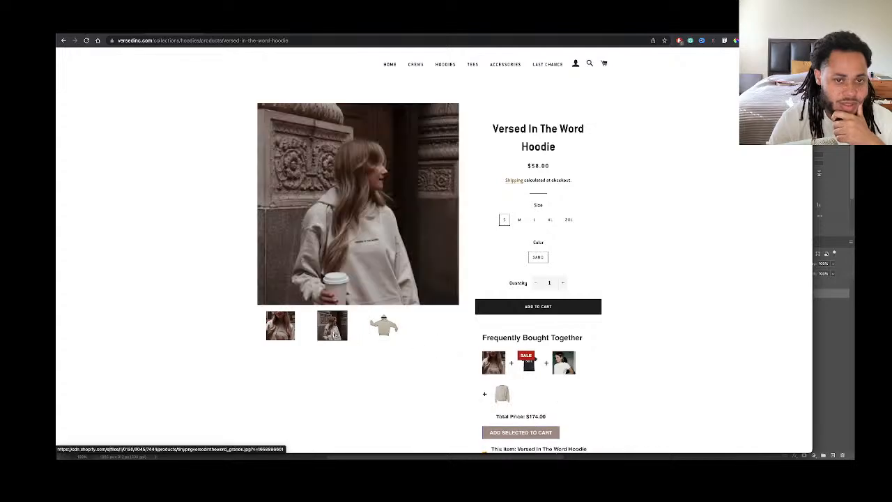
left_click(286, 331)
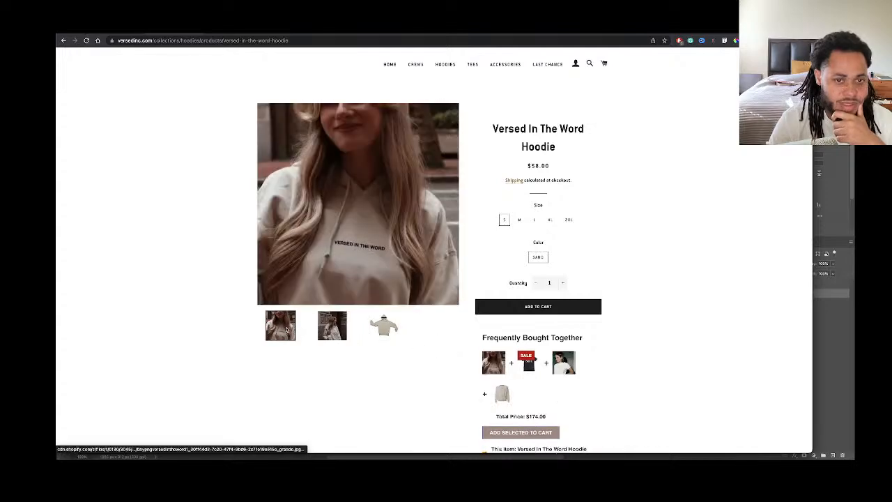
left_click(333, 328)
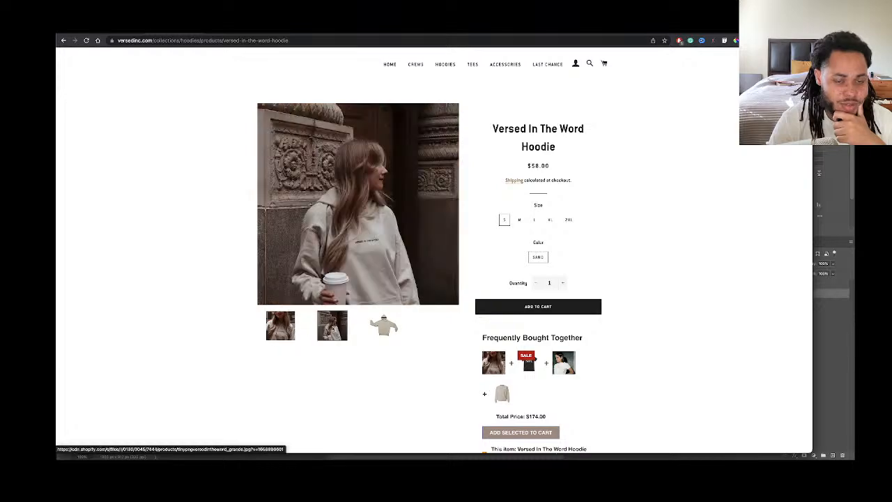
left_click(380, 327)
left_click(291, 325)
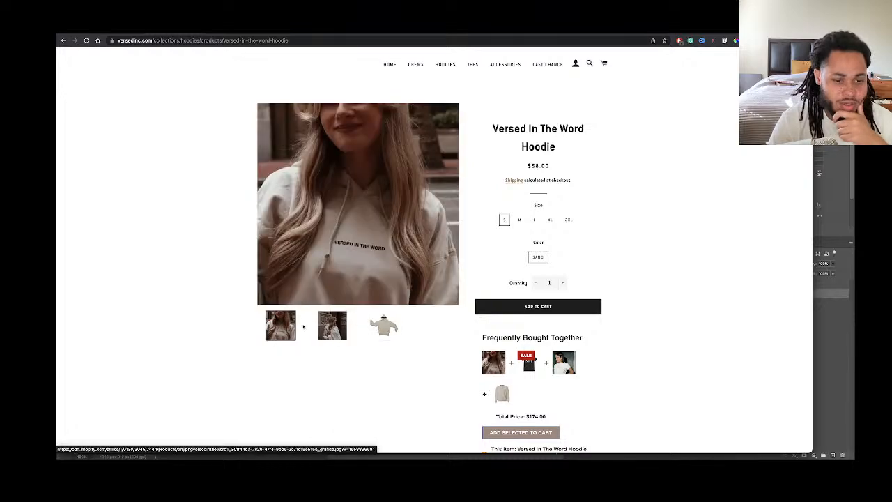
Inspect the hoodie page and expand the cdn.shopify.com sources down to the site's files and products folders
right_click(195, 321)
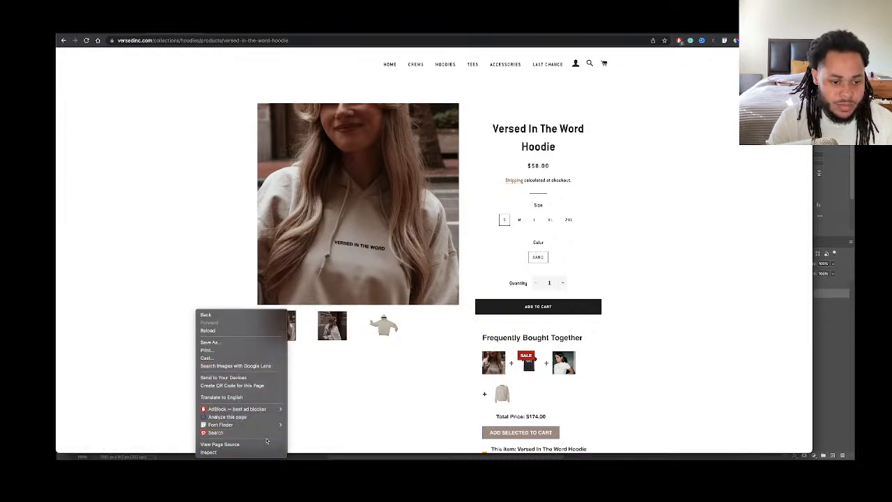
left_click(237, 453)
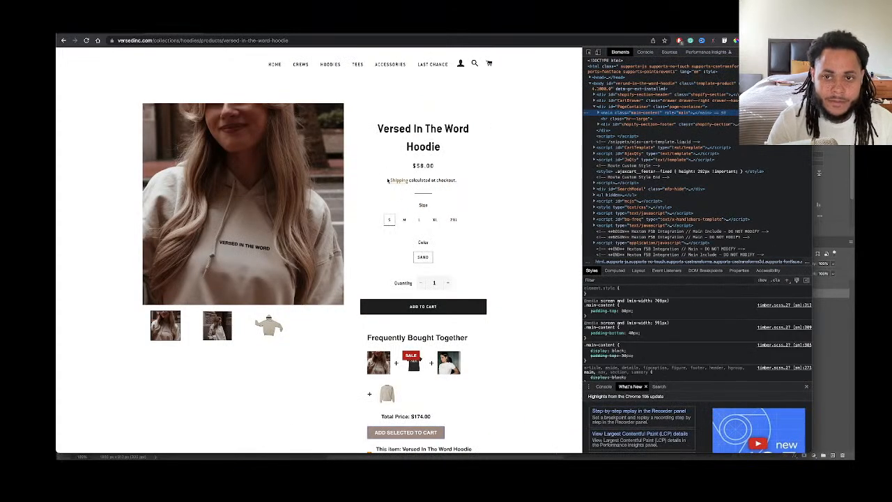
left_click(669, 52)
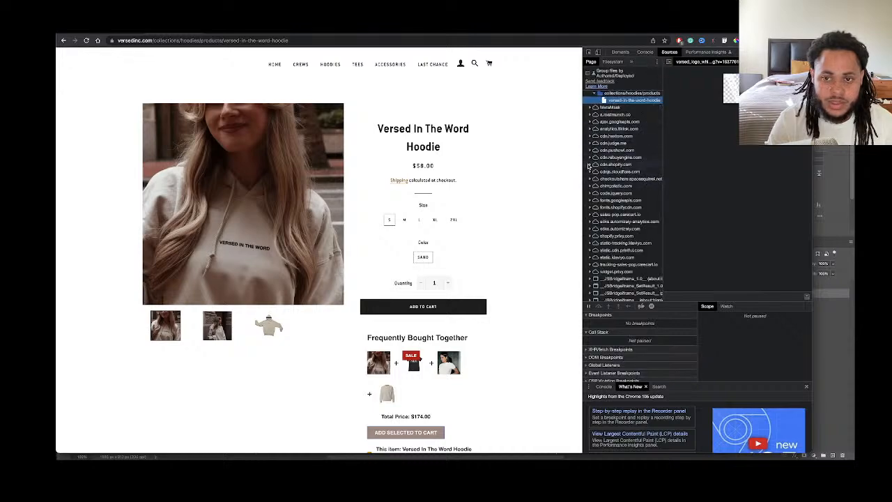
left_click(606, 164)
left_click(590, 165)
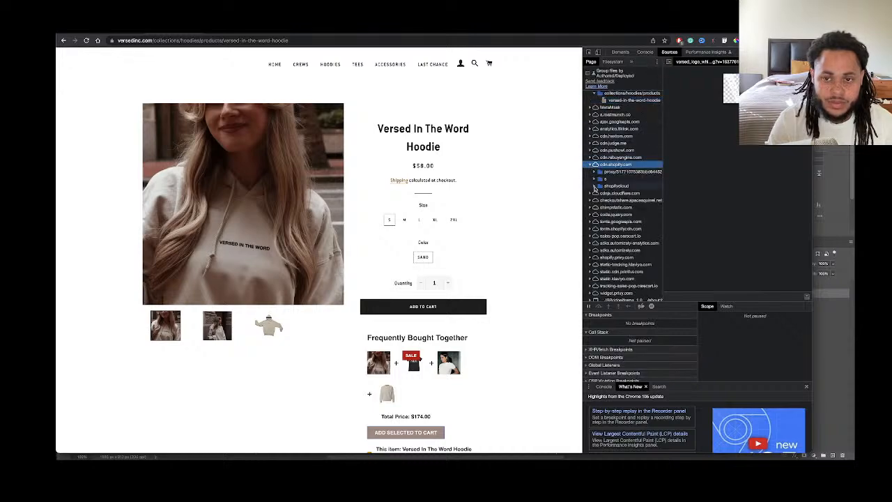
left_click(594, 181)
left_click(603, 186)
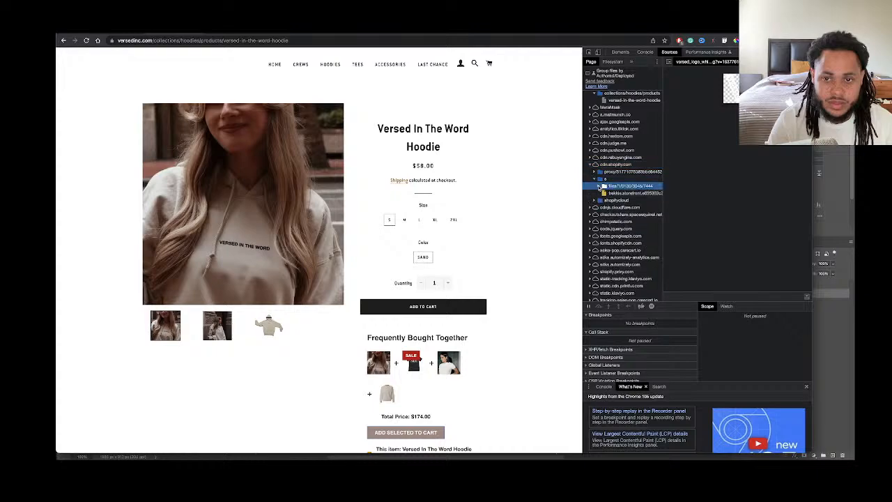
left_click(600, 187)
left_click(616, 201)
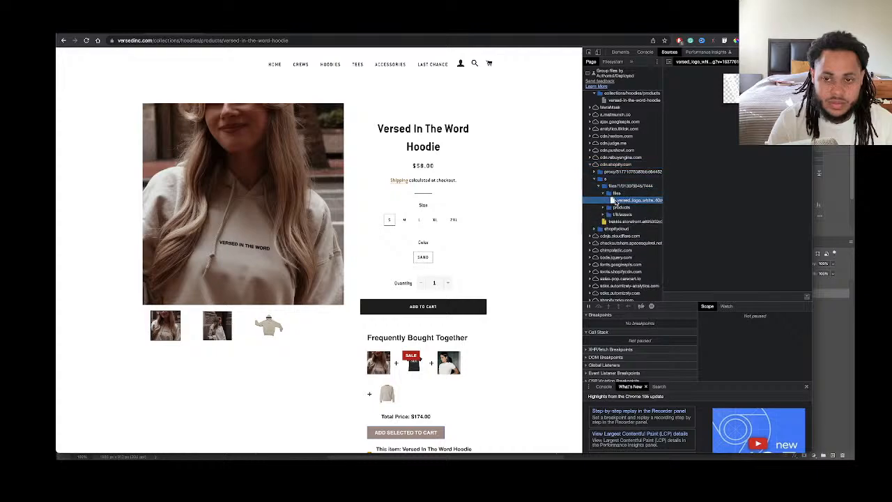
left_click(606, 207)
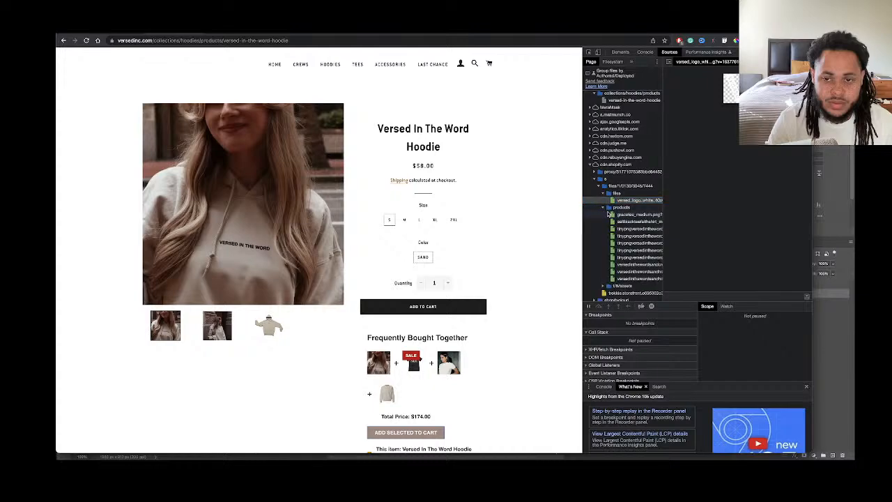
Preview the product images in the page sources, from the graceless file to the versedinthewordsandhoodie images
left_click(618, 215)
left_click(632, 228)
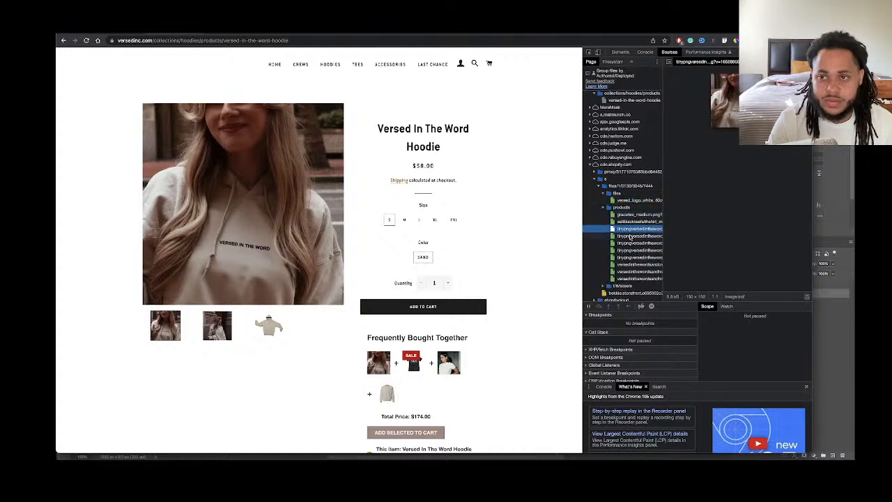
left_click(637, 279)
left_click(635, 272)
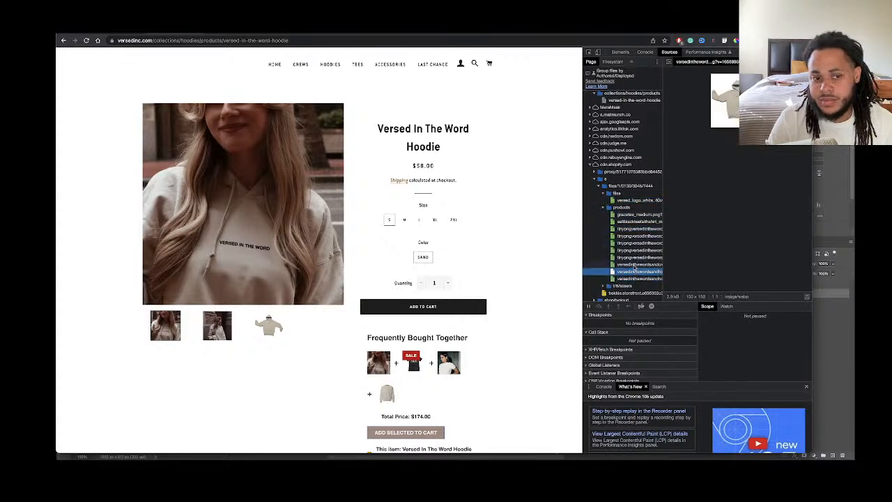
left_click(640, 278)
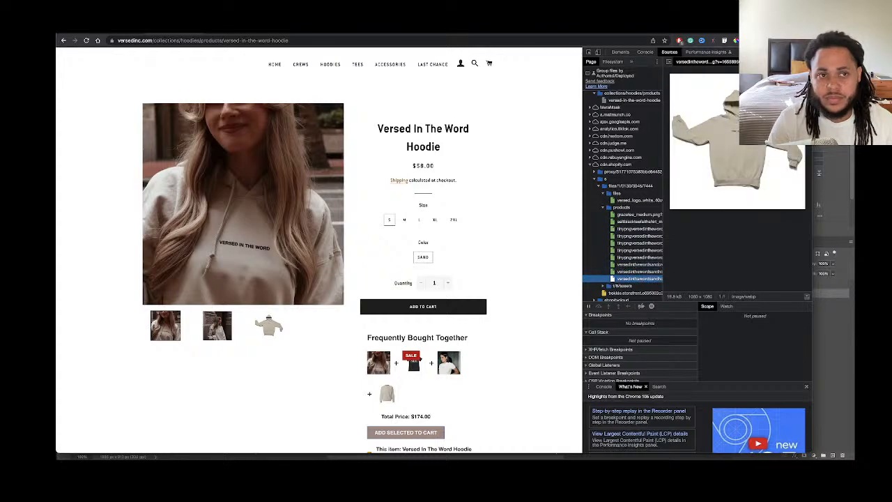
Narrow the Chrome window beside Photoshop and open the 1080 px flat sand hoodie image from the sources in its own tab
key("super+Tab")
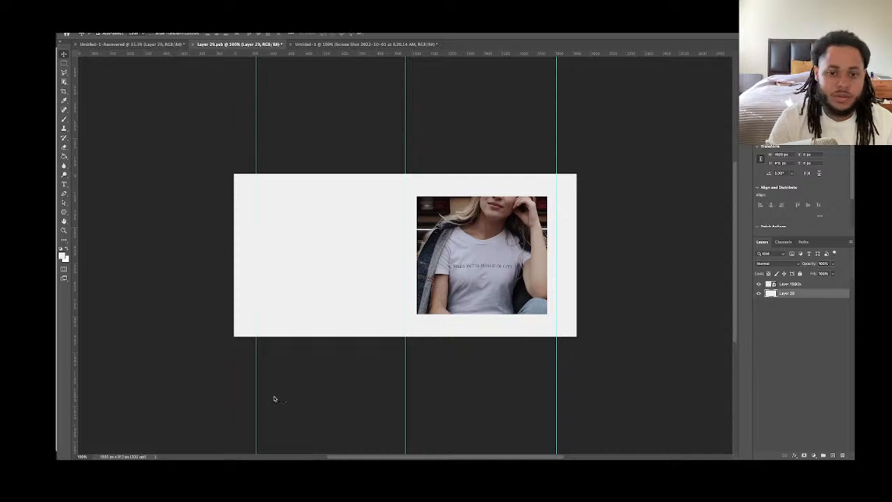
mouse_move(275, 453)
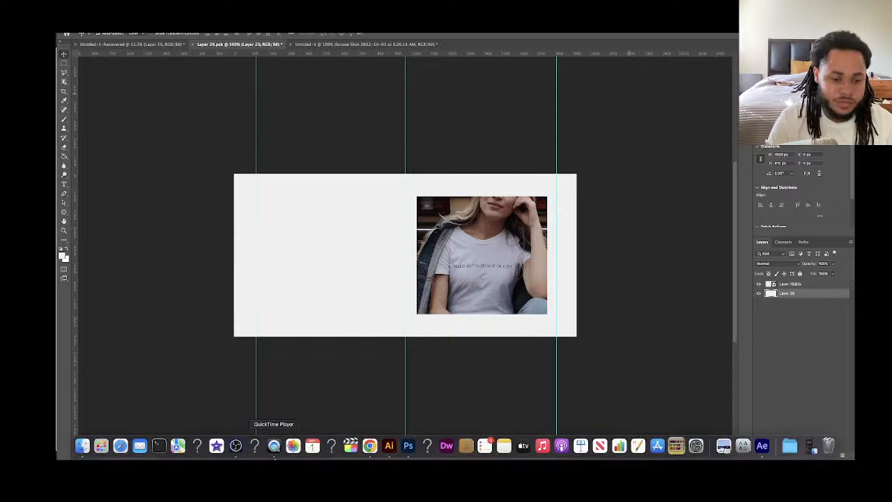
left_click(369, 446)
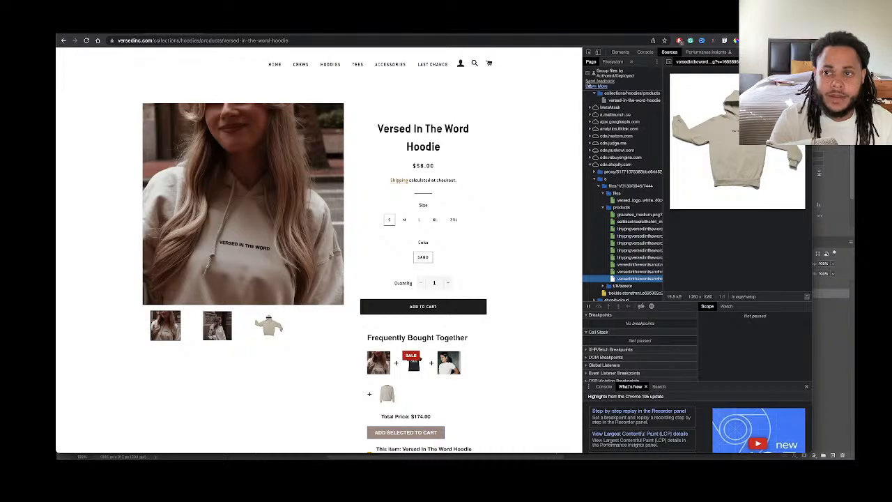
left_click_drag(589, 85, 584, 86)
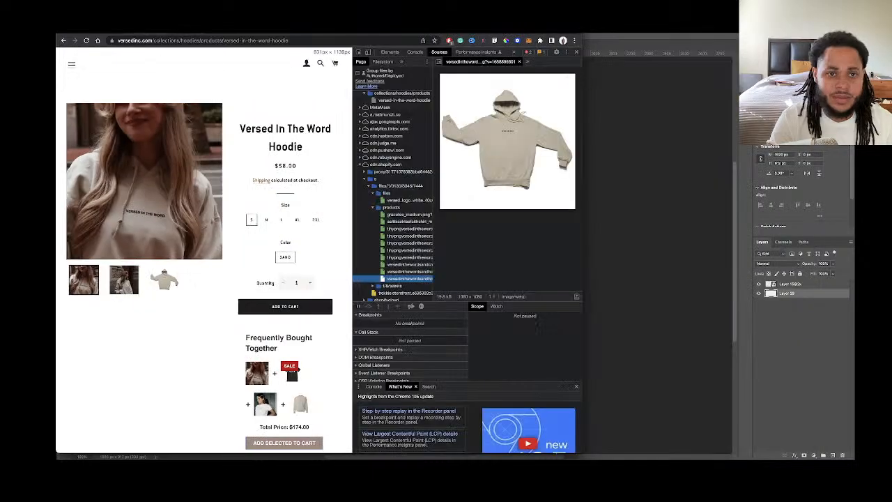
right_click(403, 278)
left_click(421, 285)
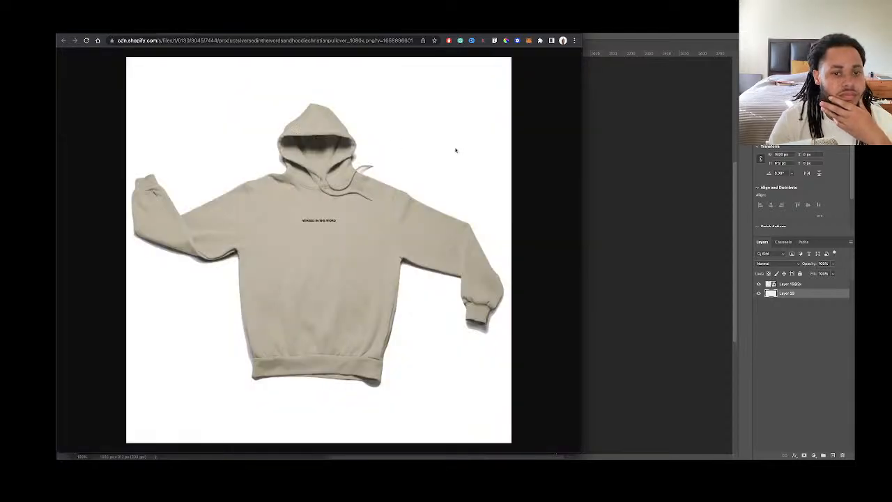
Switch to Photoshop, paste the copied flat hoodie image onto a new layer, and hide the T-shirt photo layer
left_click_drag(456, 150, 640, 180)
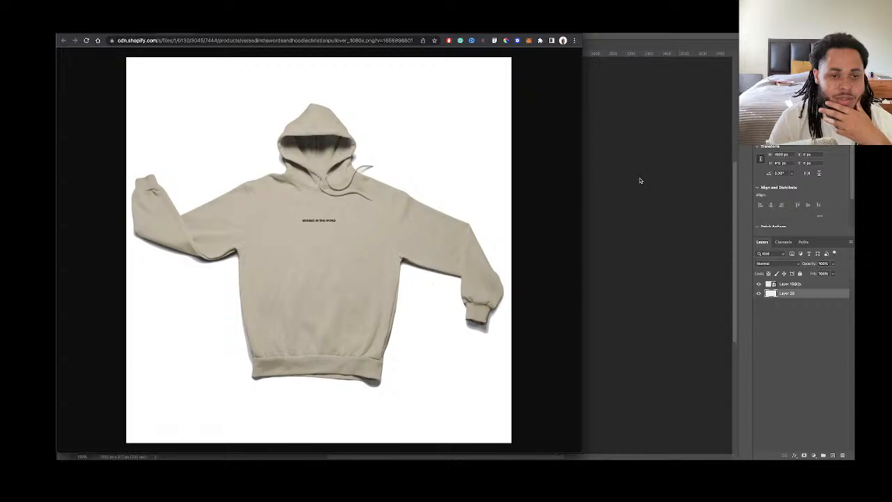
left_click(640, 181)
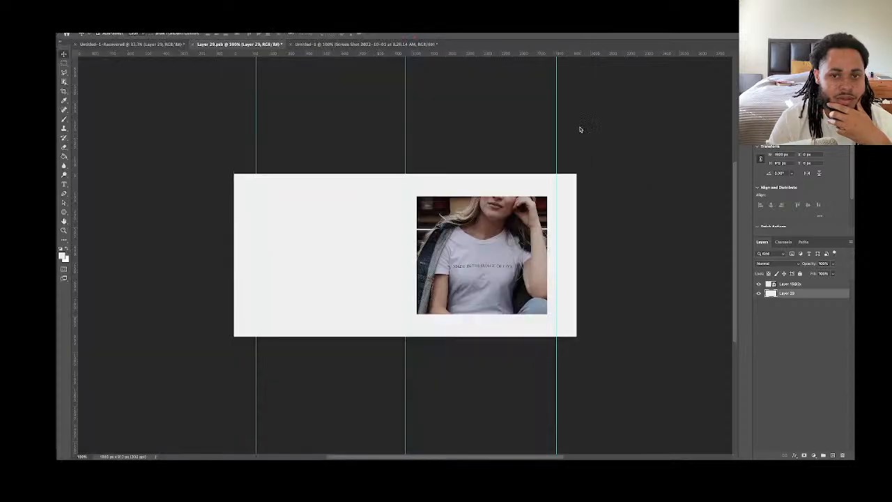
key("ctrl+shift+alt+n")
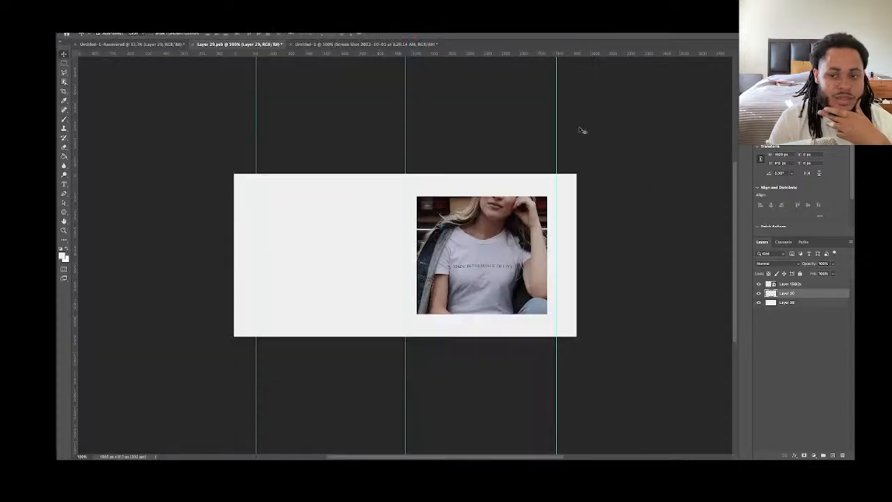
key("ctrl+v")
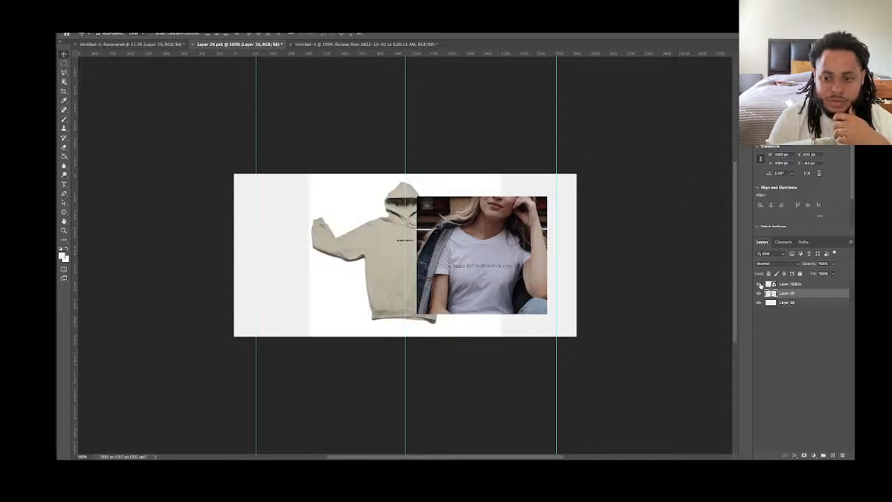
left_click(759, 285)
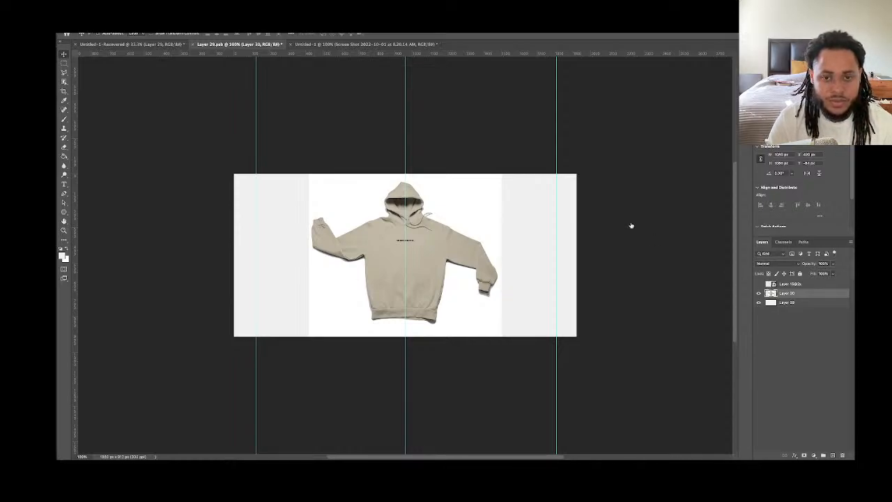
Scale the flat hoodie image down to about 678 px square and place it in the right half of the banner
key("ctrl+t")
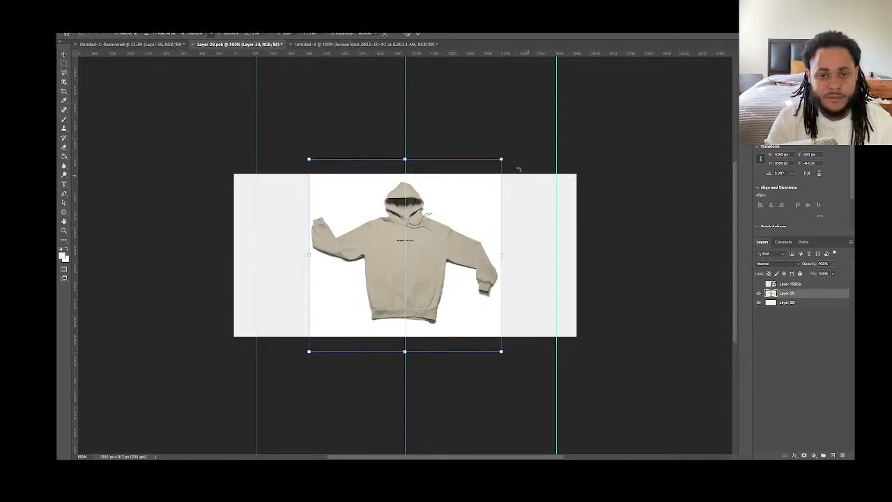
left_click_drag(494, 171, 429, 231)
left_click_drag(360, 276, 475, 240)
key("Return")
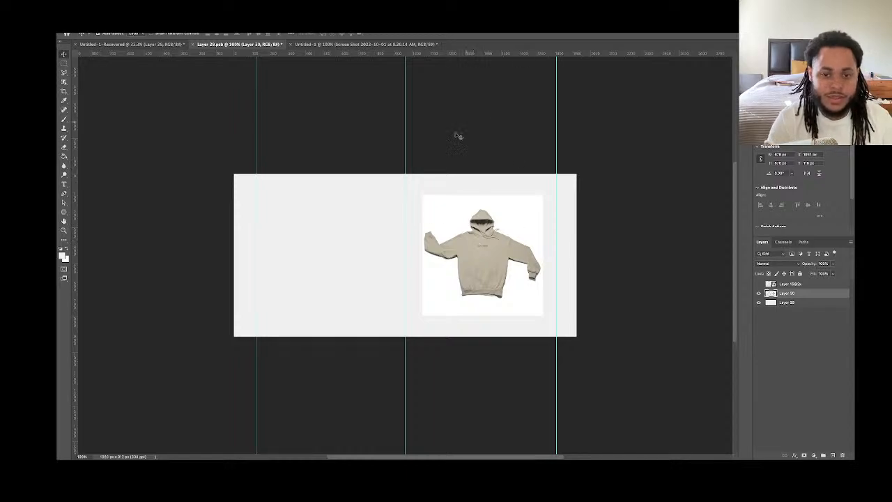
key("super+0")
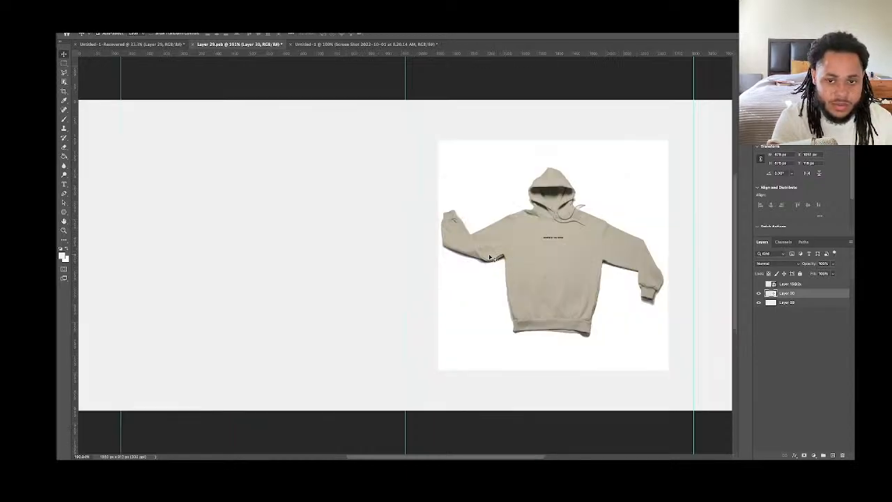
key("super+1")
key("super+0")
key("super+1")
key("super+0")
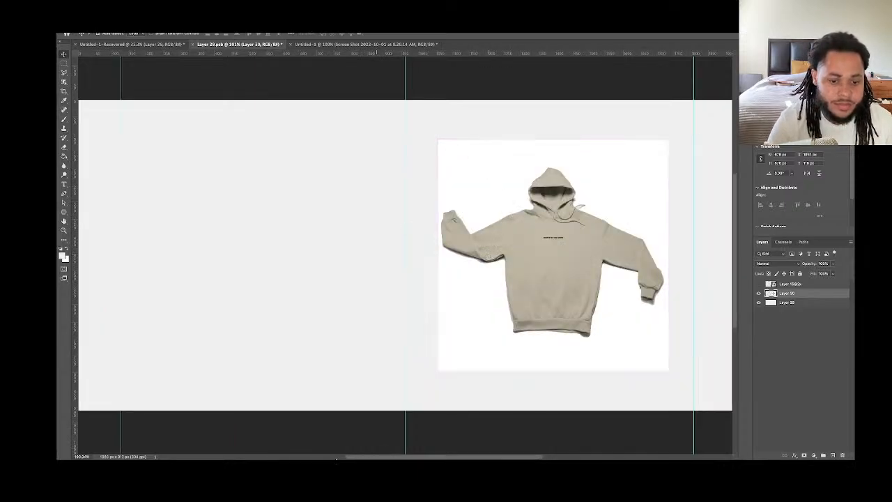
Switch to Chrome and preview the product page's source image files to examine the available hoodie photos and their sizes
mouse_move(332, 455)
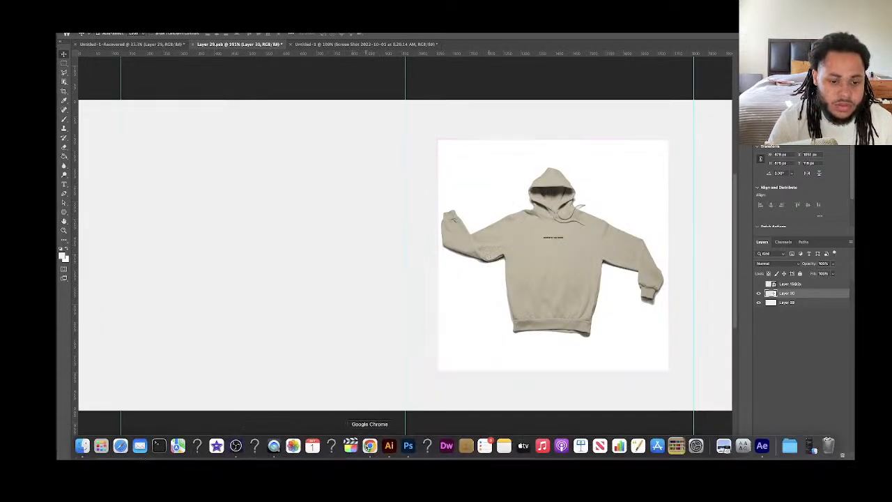
left_click(369, 446)
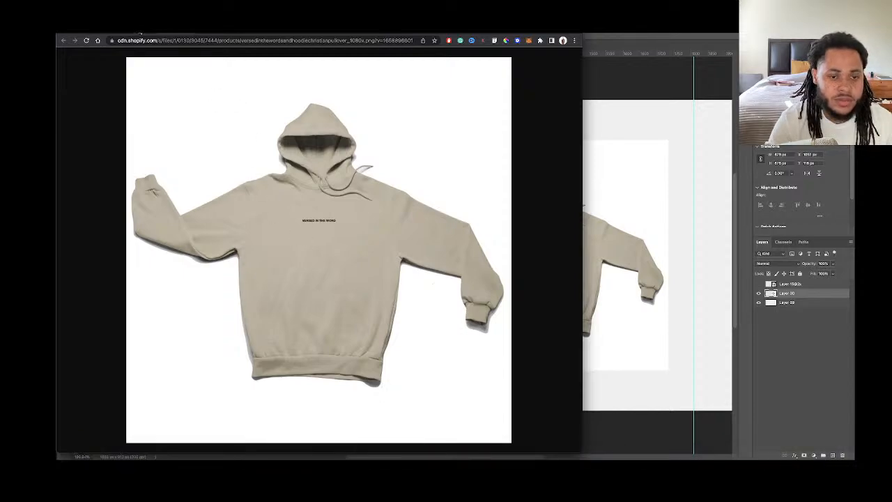
left_click(140, 32)
left_click(393, 259)
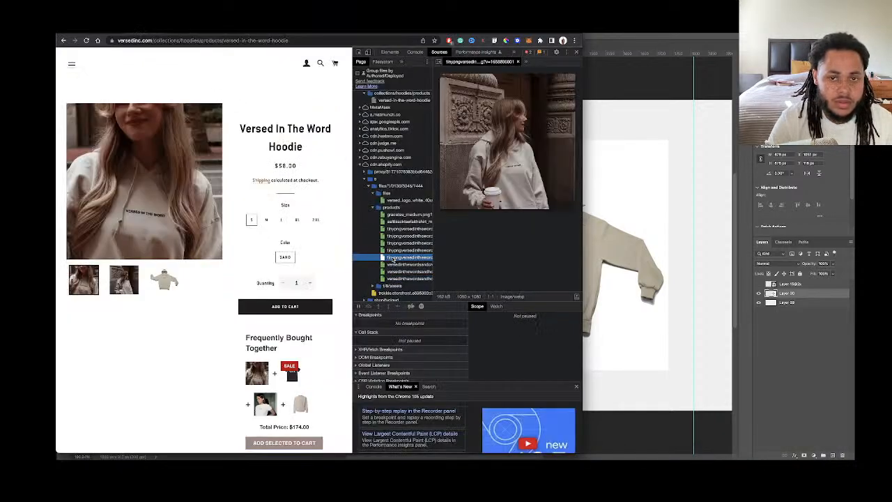
left_click(394, 265)
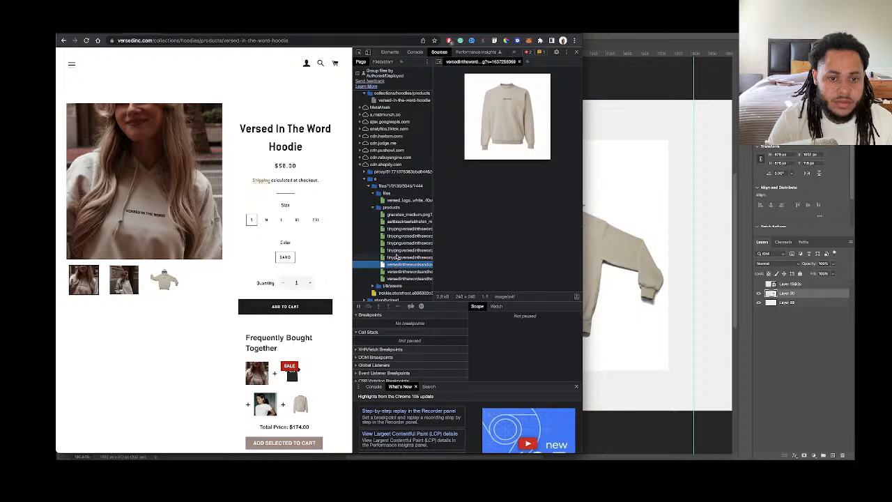
left_click(394, 257)
left_click(398, 222)
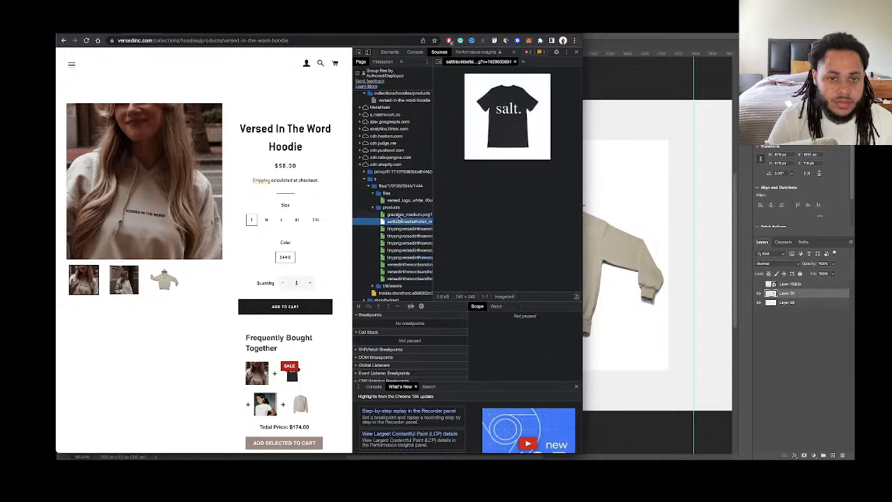
left_click(398, 214)
left_click(399, 236)
left_click(400, 244)
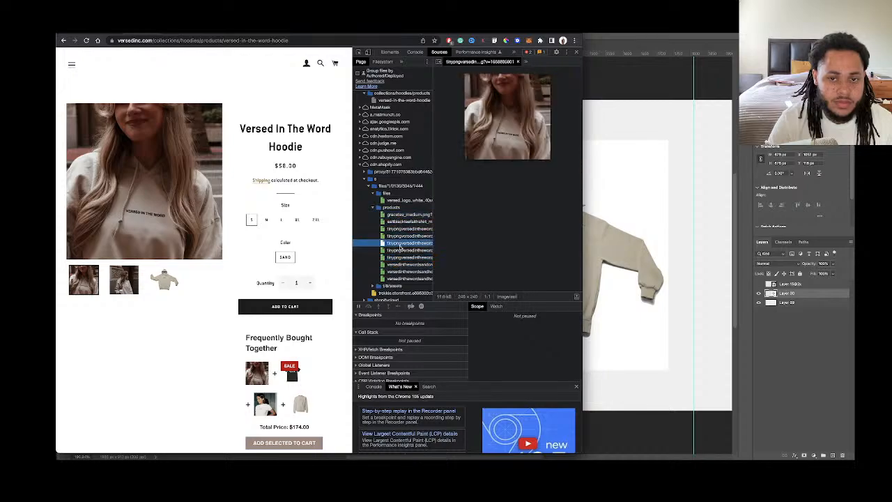
left_click(400, 238)
left_click(399, 229)
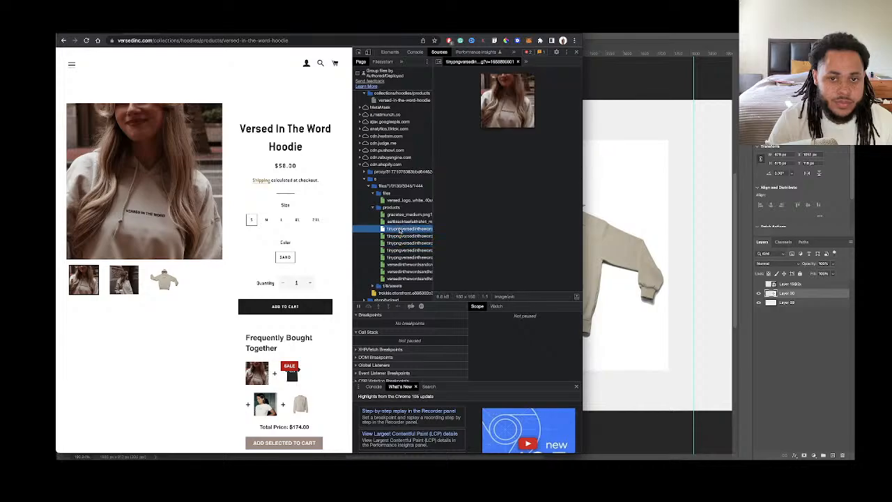
left_click(399, 237)
left_click(401, 250)
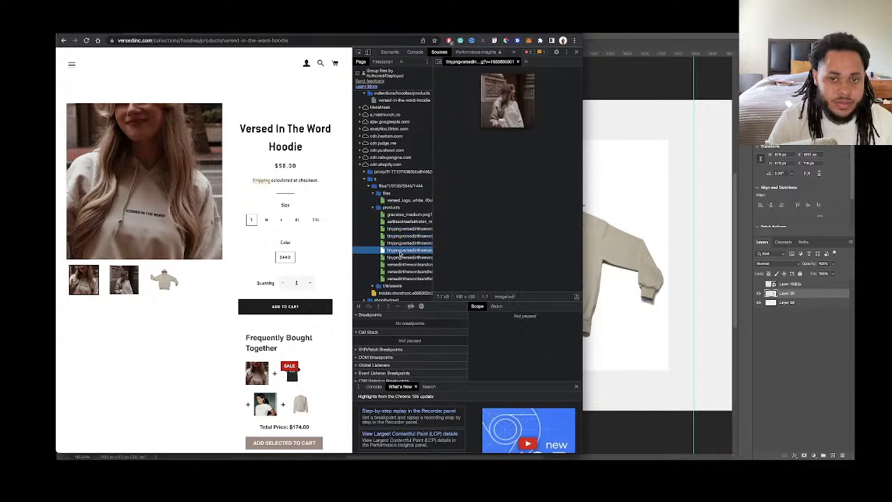
Open the full-size photo of the hoodie model holding a coffee cup in a new tab
left_click(401, 258)
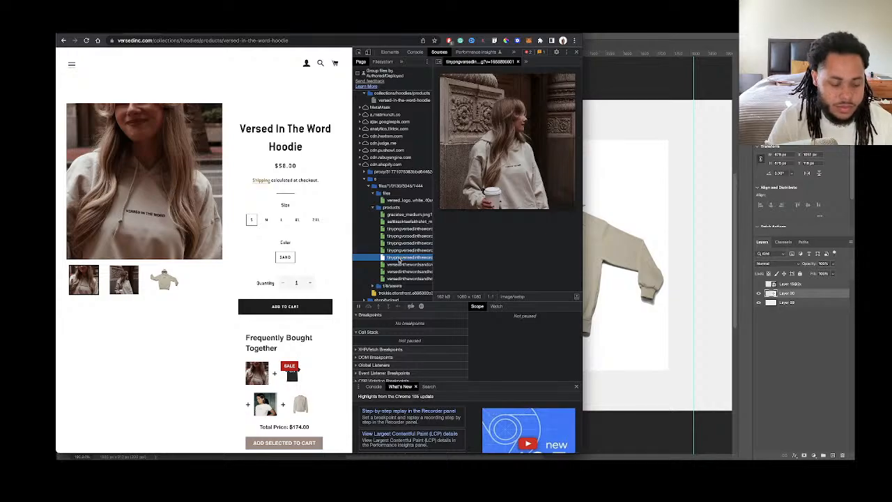
right_click(401, 259)
left_click(418, 262)
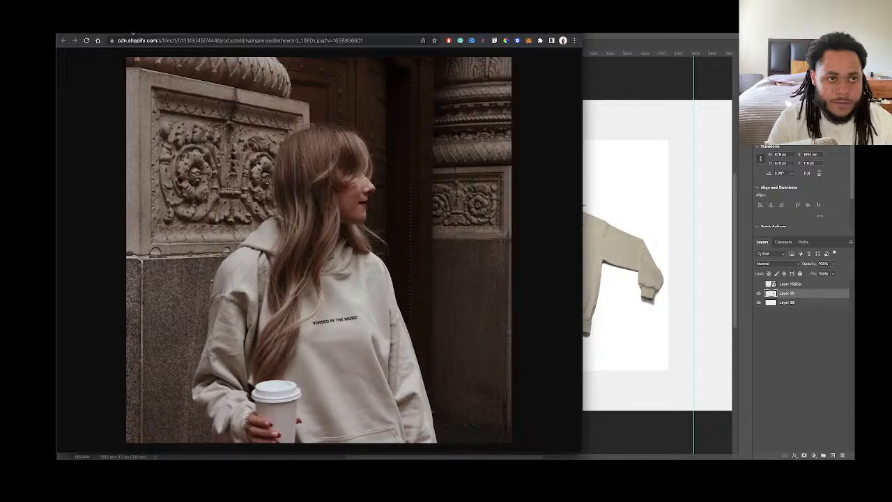
Open the full-size close-up hoodie photo from the page sources and copy it into the Photoshop banner as a new layer
left_click(143, 34)
scroll(391, 219, "down", 1)
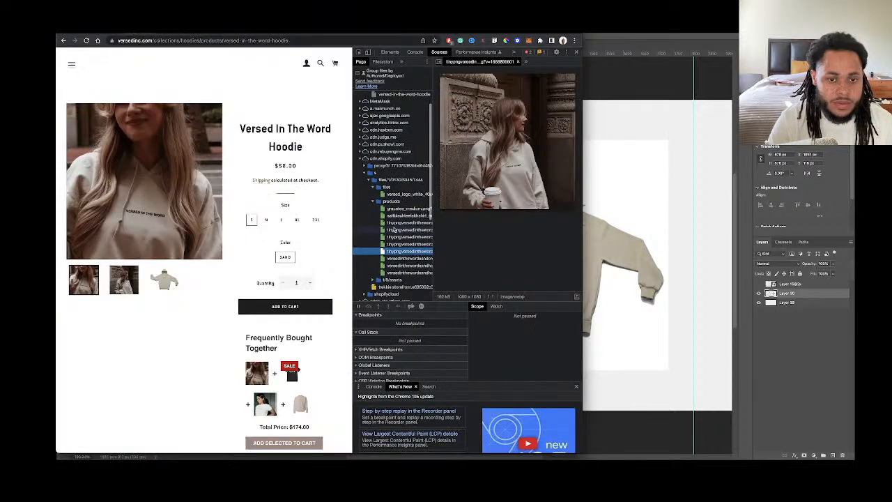
left_click(395, 231)
scroll(395, 232, "down", 1)
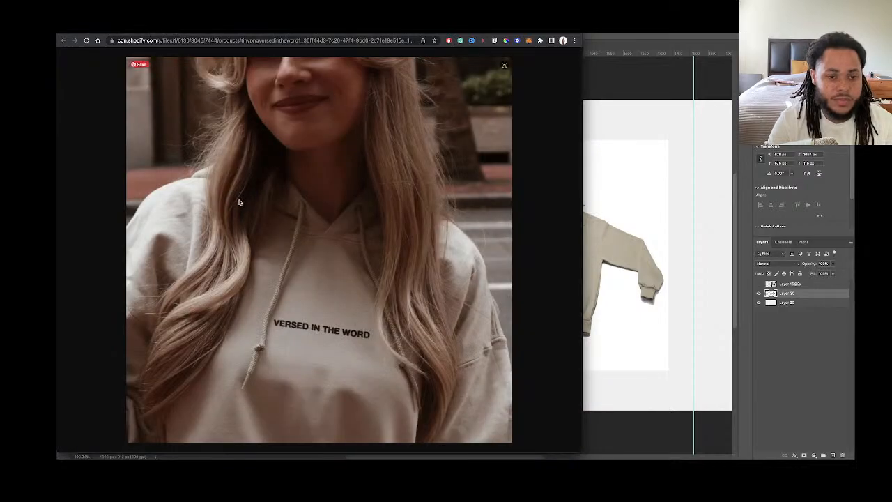
left_click_drag(238, 202, 638, 235)
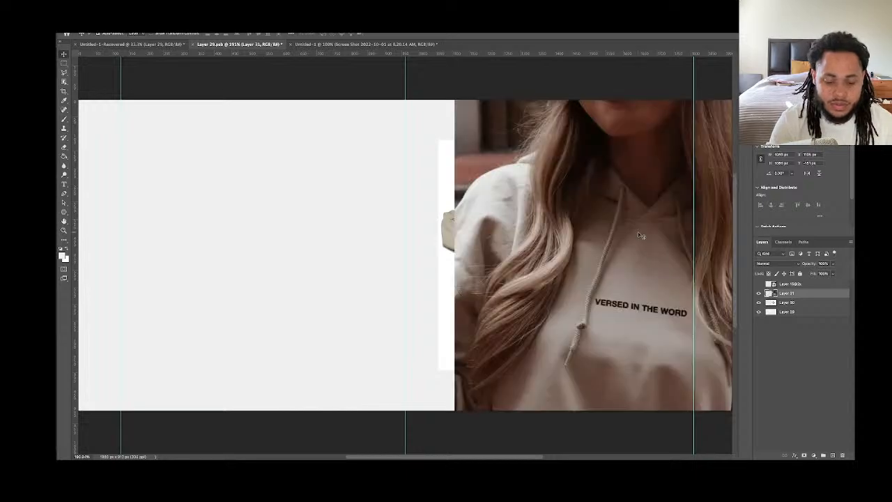
Copy the coffee-cup model photo from Chrome into the Photoshop banner as a new layer
mouse_move(300, 456)
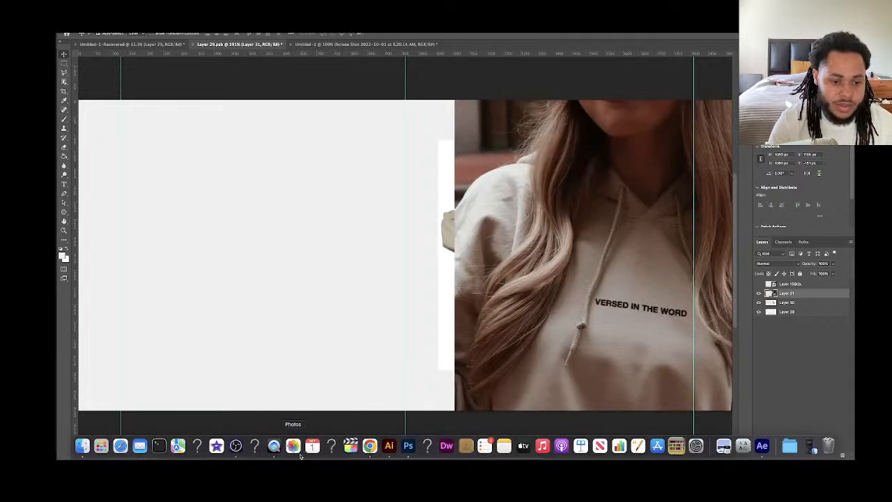
left_click(370, 447)
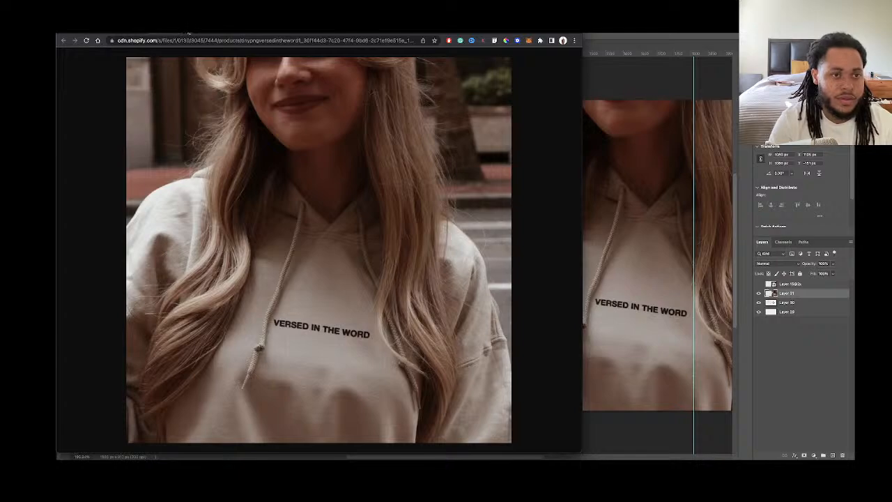
left_click(188, 33)
left_click_drag(215, 195, 277, 250)
key("super+1")
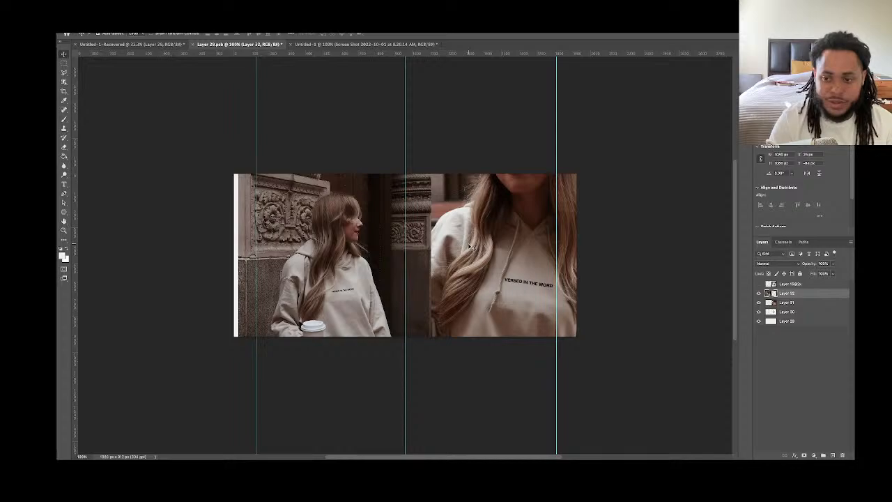
Hide the close-up and flat hoodie layers, then enlarge the coffee-cup photo to about 2147 px square, aligned toward the banner's left side
left_click(758, 306)
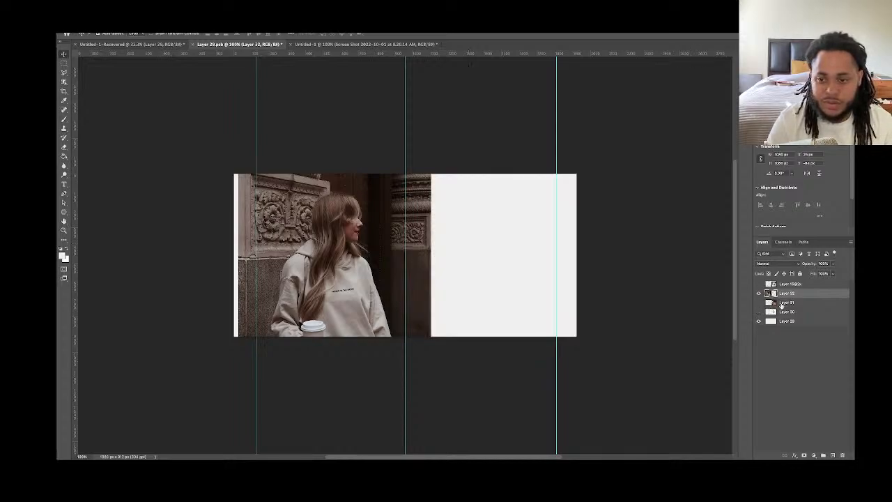
key("ctrl+t")
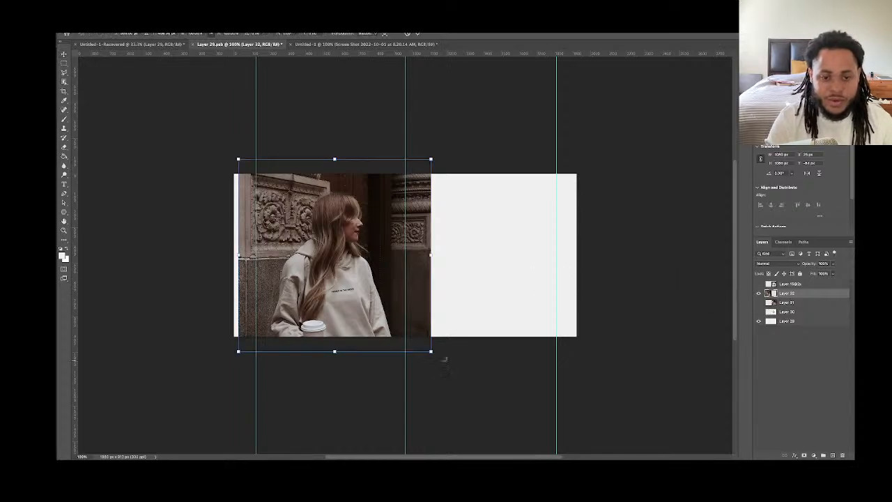
left_click_drag(430, 350, 629, 371)
left_click_drag(456, 264, 417, 168)
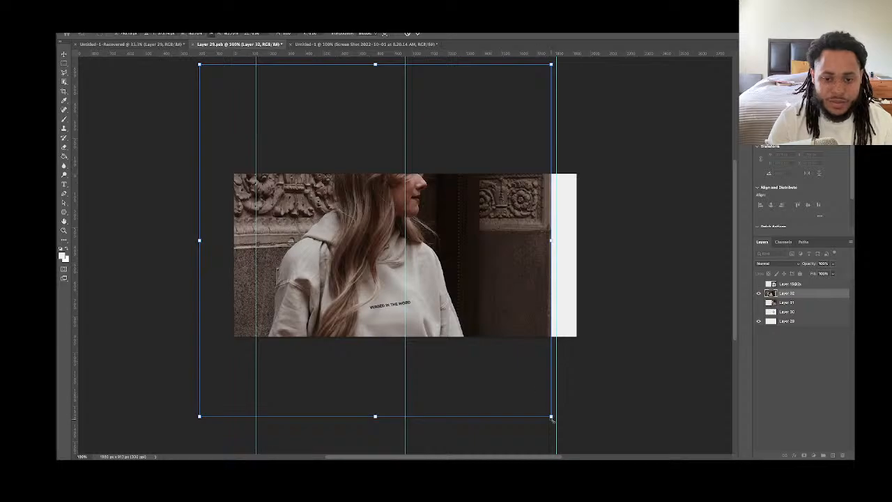
left_click_drag(552, 418, 612, 434)
left_click_drag(514, 299, 460, 286)
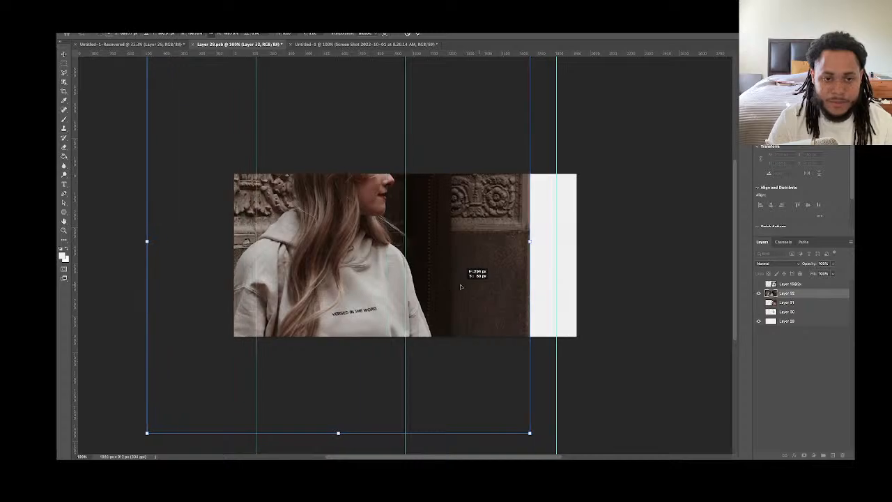
mouse_move(460, 286)
left_mouse_down()
mouse_move(557, 286)
mouse_move(489, 280)
mouse_move(452, 260)
mouse_move(466, 283)
left_mouse_up()
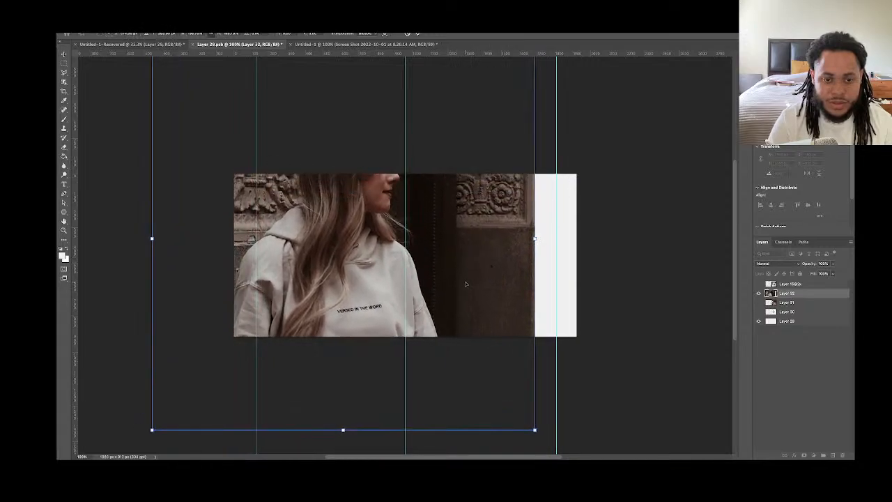
key("Return")
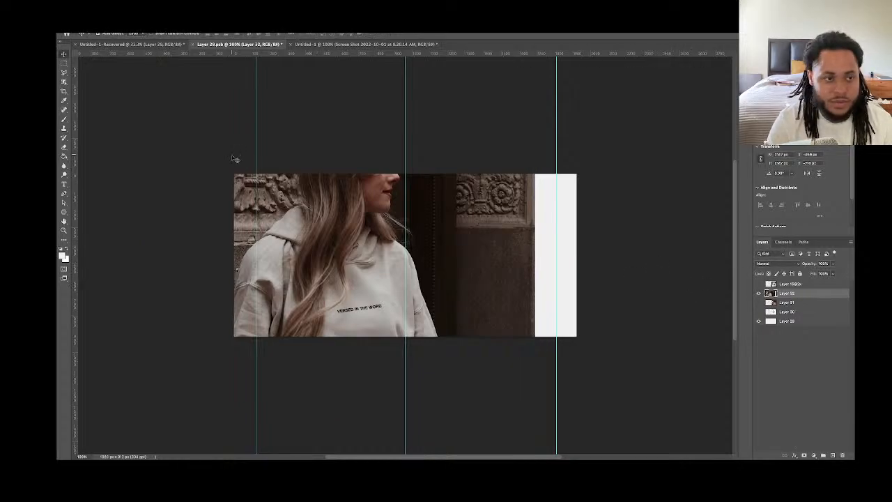
Duplicate the enlarged coffee-cup model photo layer
left_click(63, 62)
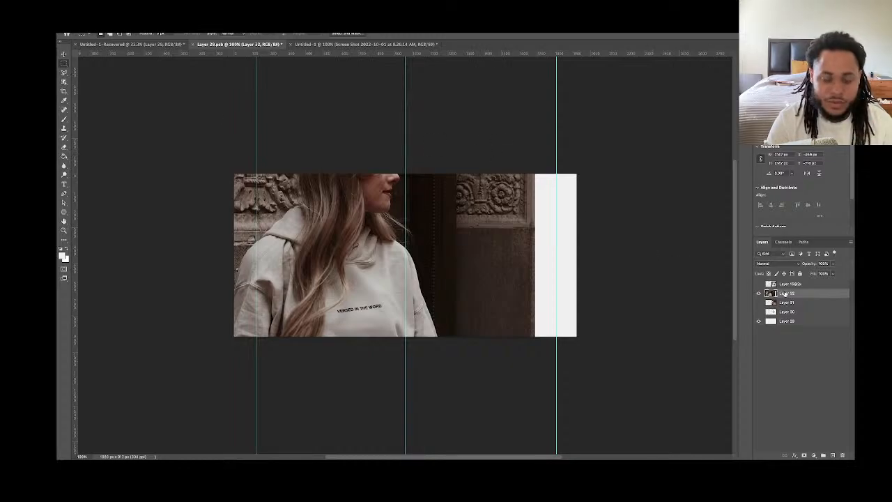
key("ctrl+j")
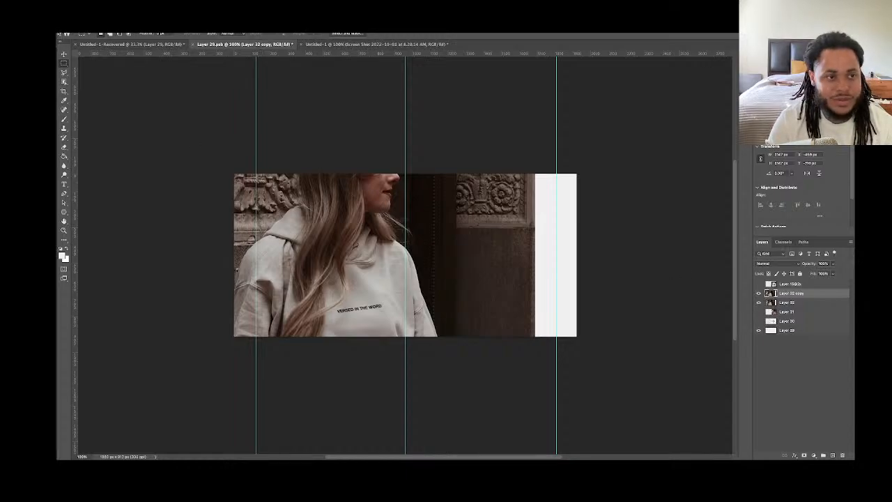
left_click(63, 54)
mouse_move(528, 232)
left_mouse_down()
mouse_move(537, 230)
mouse_move(530, 233)
left_mouse_up()
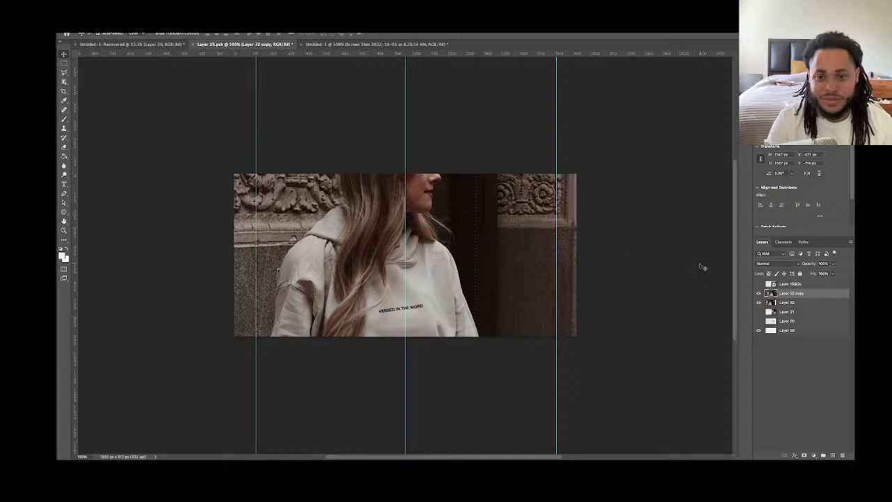
key("super+z")
Shift the lower coffee-cup photo layer rightward behind its copy so the wall background fills the banner's right edge
left_click(781, 303)
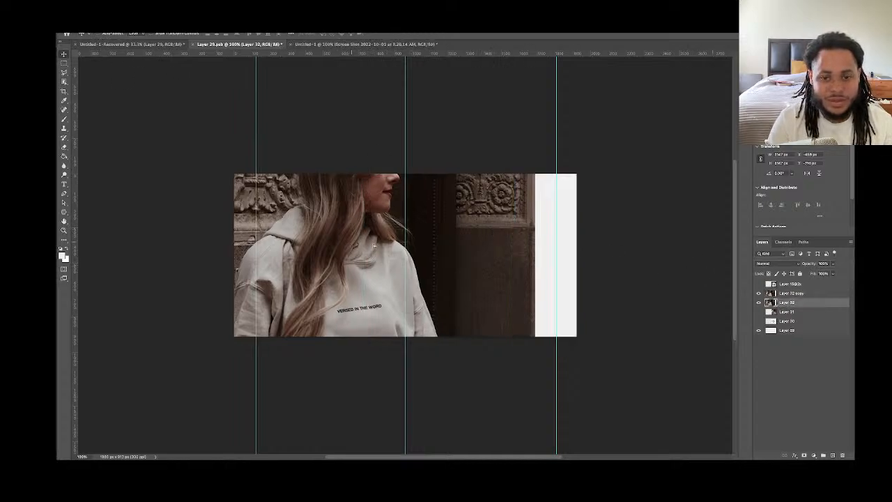
left_click_drag(374, 245, 397, 248)
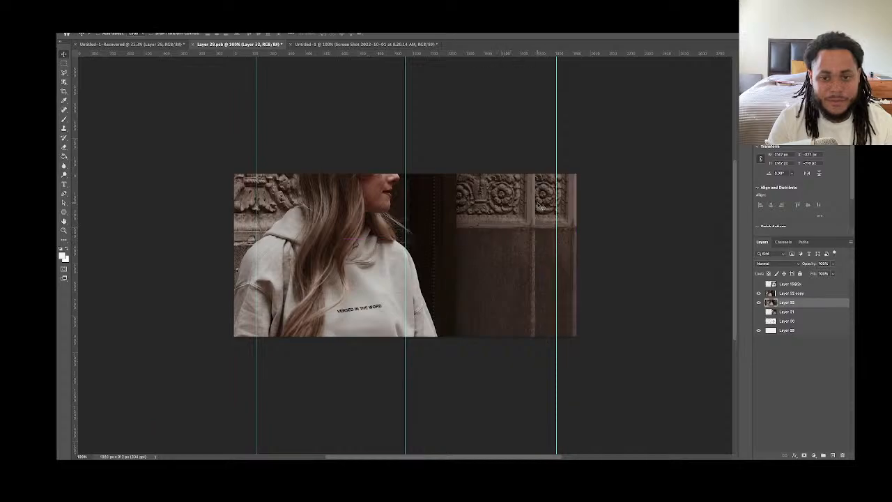
left_click_drag(538, 204, 562, 207)
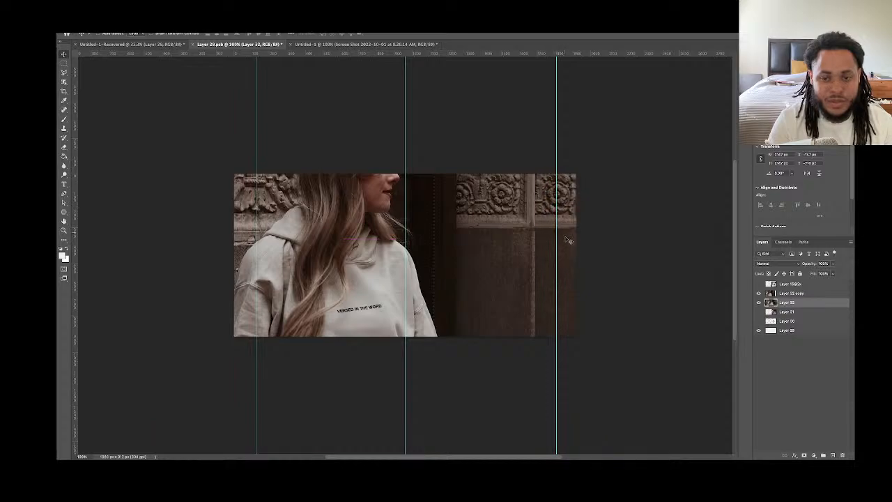
Bring the close-up hoodie photo above the coffee-cup layers, shrink it, and position it within the banner's right half
left_click_drag(767, 312, 765, 293)
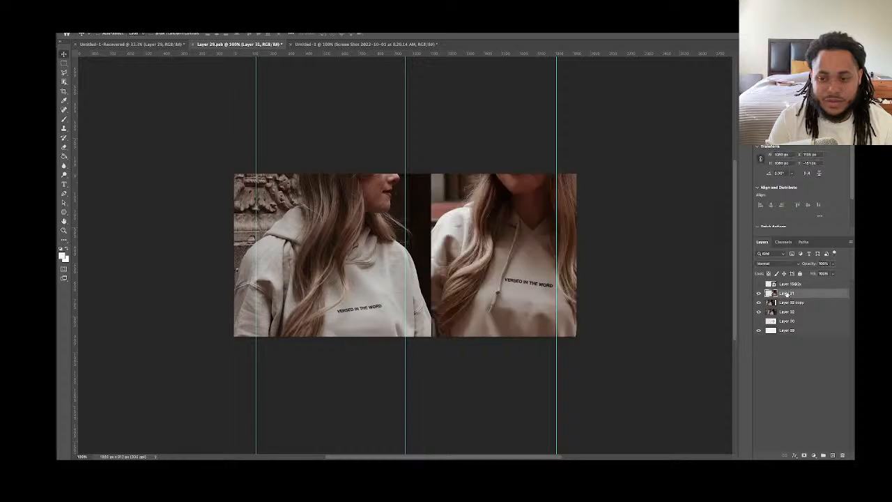
key("ctrl+t")
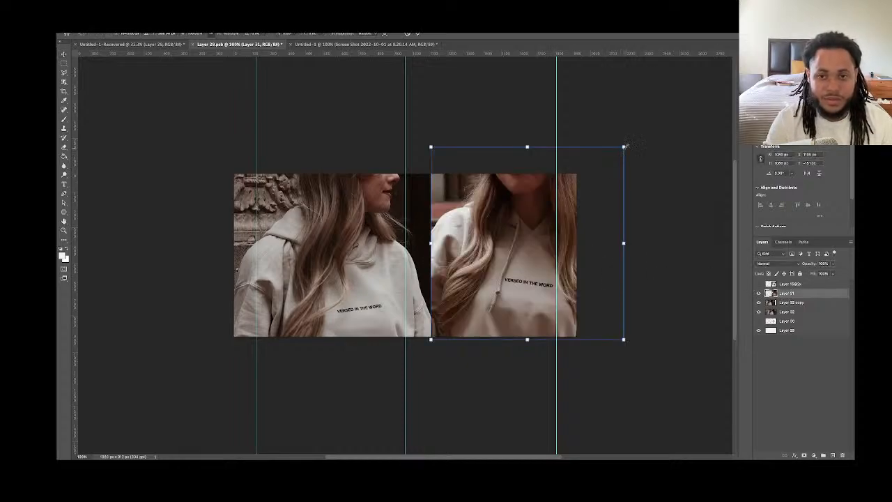
left_click_drag(625, 146, 566, 205)
left_click_drag(521, 253, 505, 235)
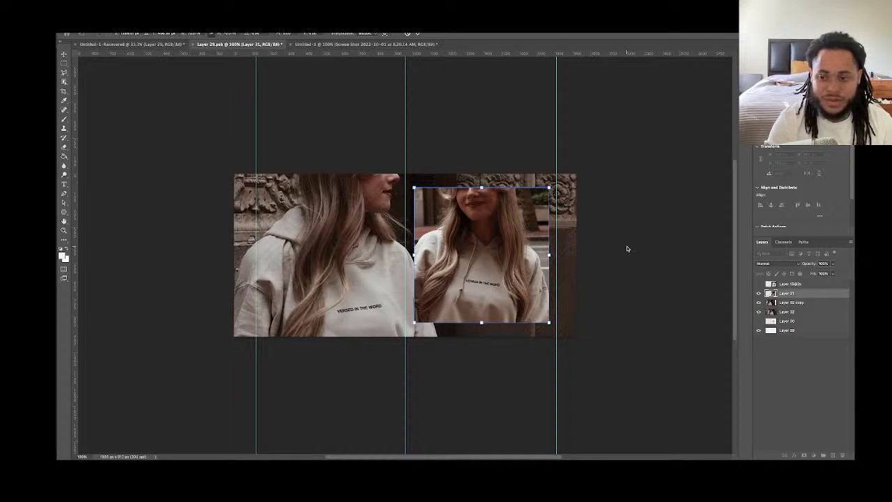
key("Return")
Add a layer above the coffee-cup copy, hide the close-up photo, and clone out the vertical seam in the lower wall
left_click(772, 304)
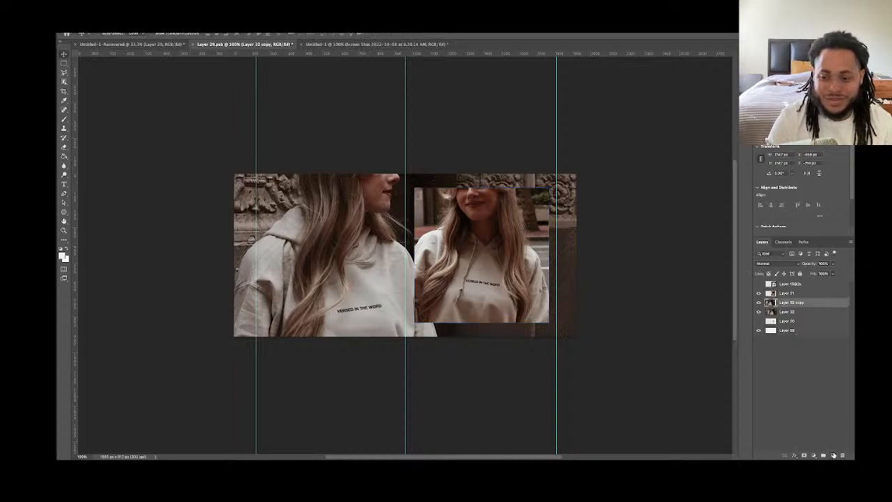
left_click(832, 454)
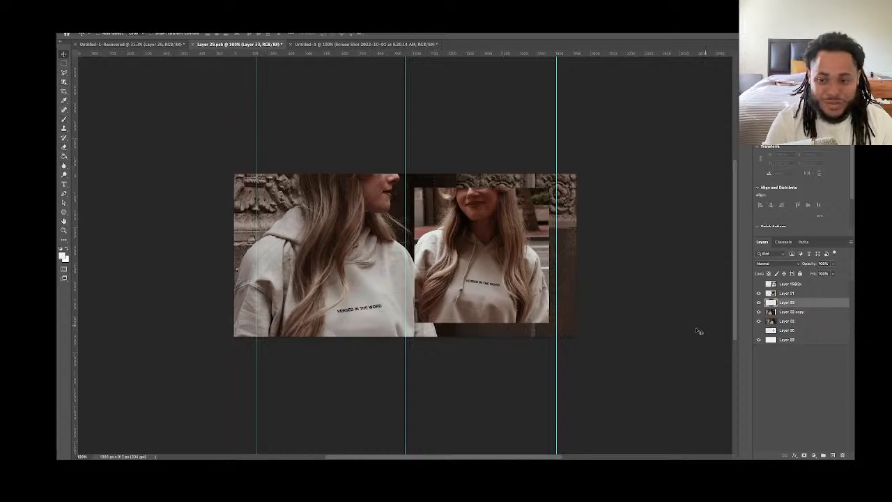
left_click(758, 293)
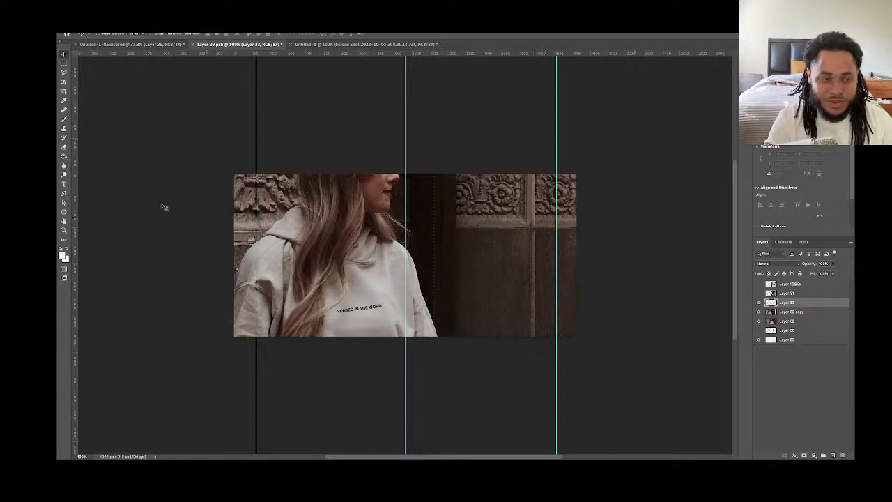
left_click(64, 129)
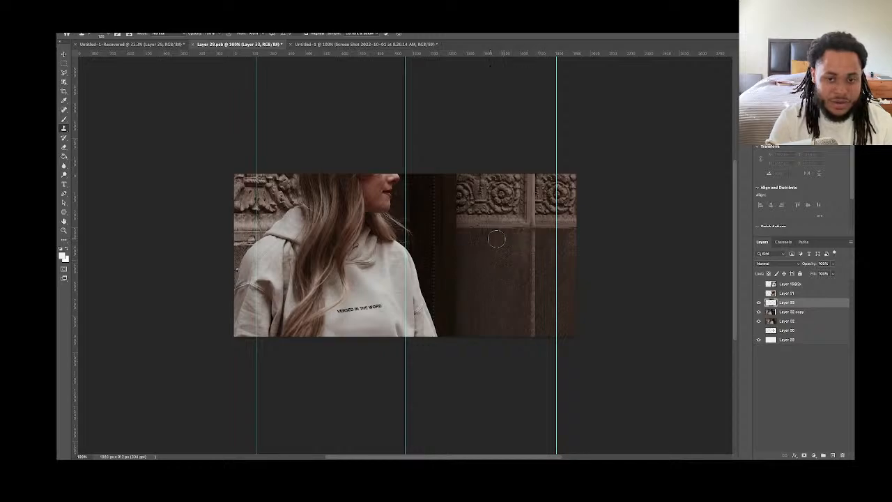
left_click_drag(534, 237, 533, 333)
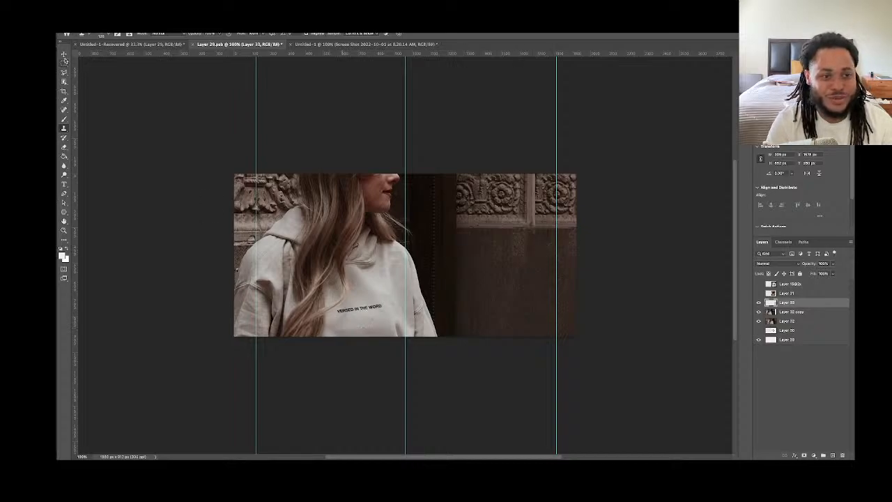
Group the clone-retouch layer with the two coffee-cup photo layers
left_click(64, 55)
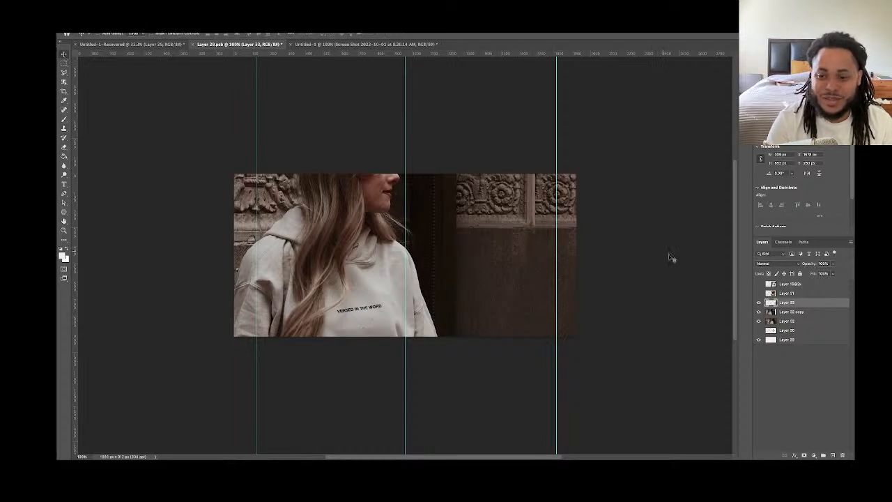
left_click(803, 320, "shift")
key("super+g")
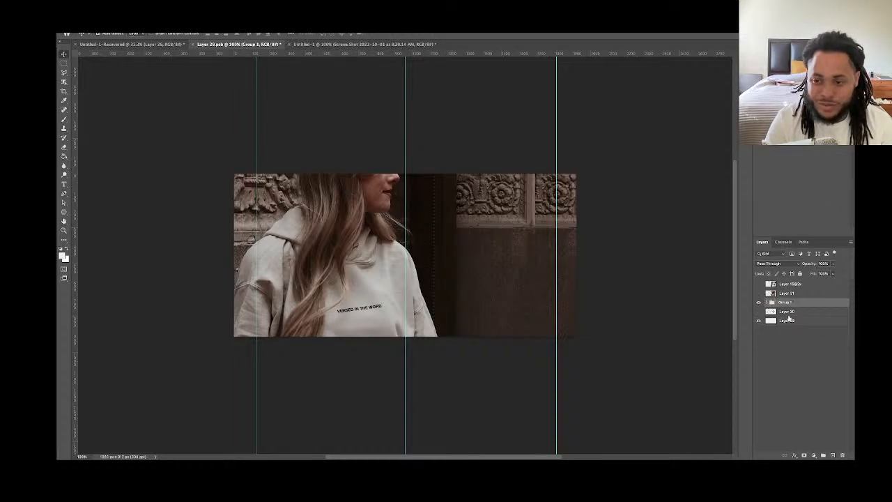
Show the close-up photo, add a layer above the background group, and fill the whole canvas on it with light gray f0f0f0
left_click(759, 293)
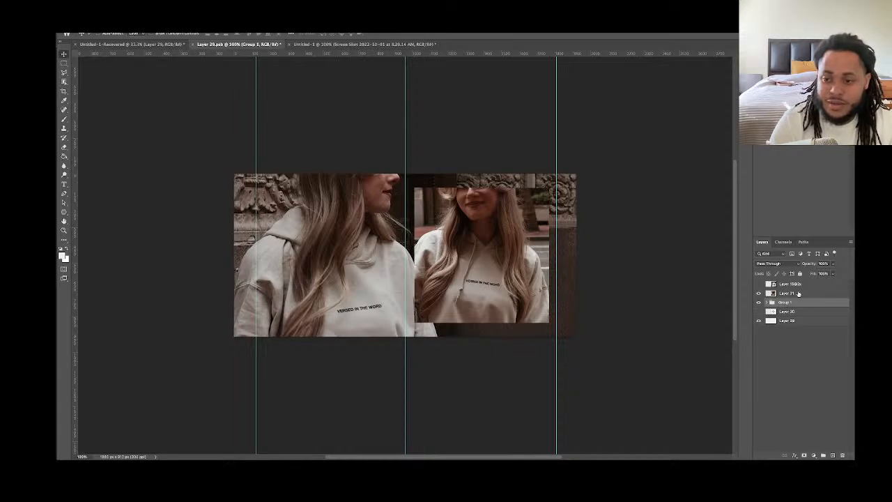
left_click(832, 454)
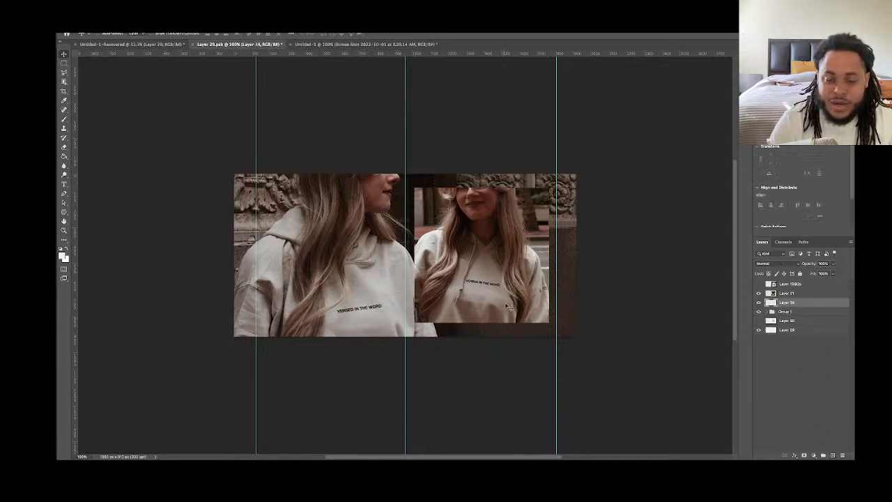
left_click(63, 62)
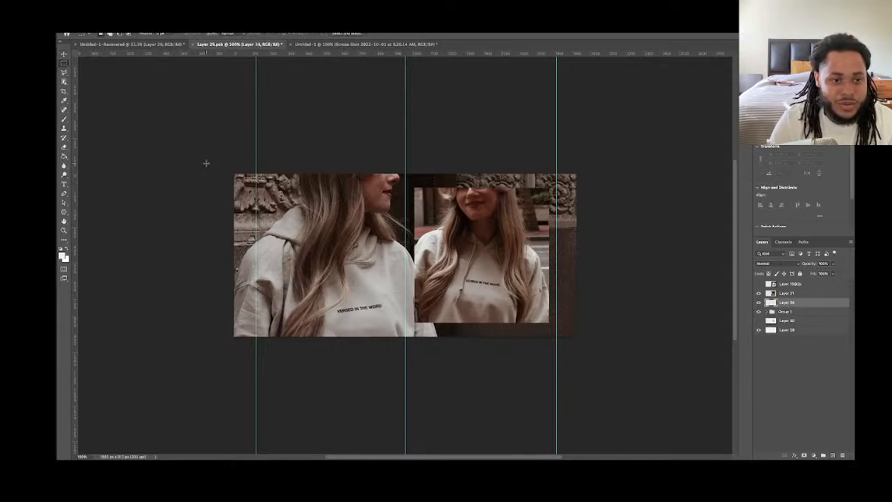
mouse_move(204, 161)
left_mouse_down()
mouse_move(737, 366)
mouse_move(548, 339)
left_mouse_up()
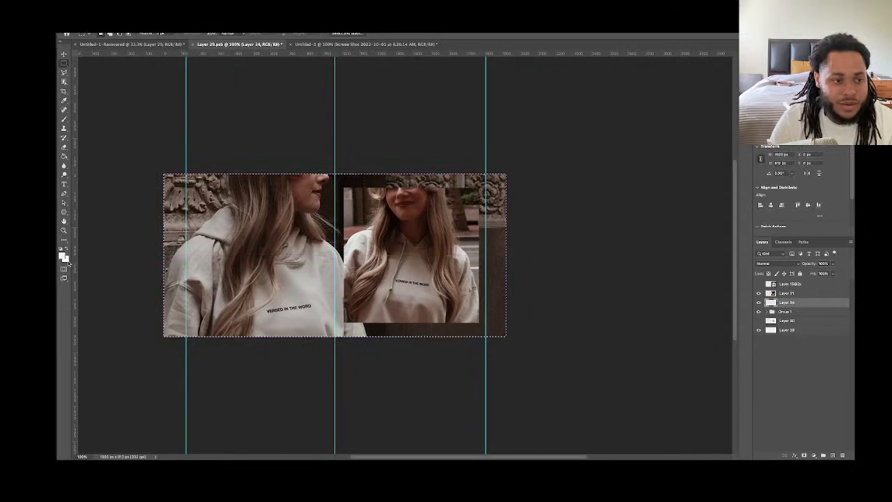
left_click(64, 156)
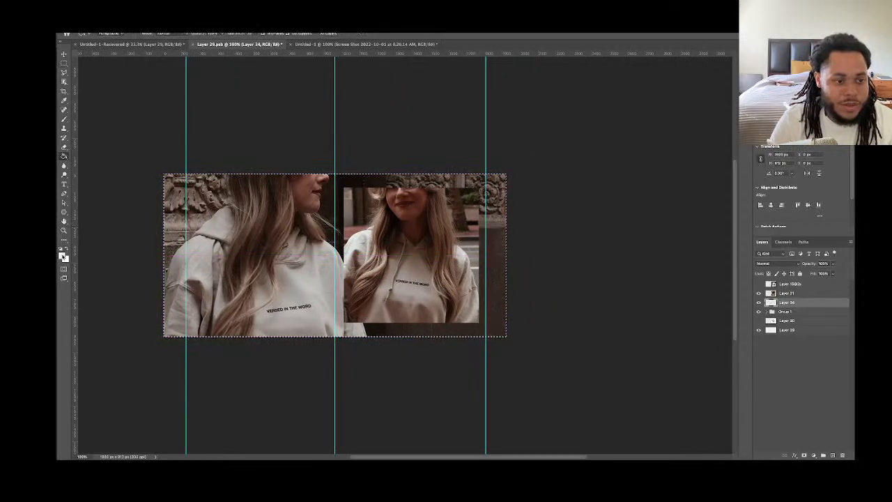
left_click(63, 255)
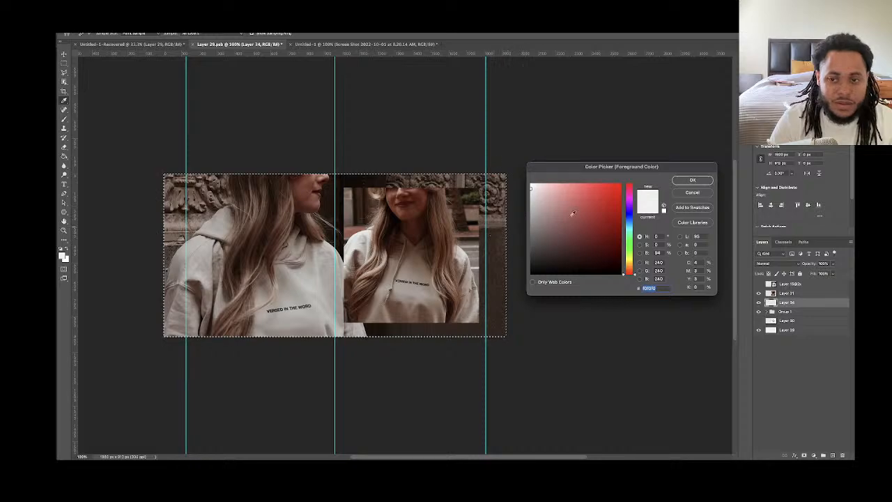
left_click(702, 182)
key("g")
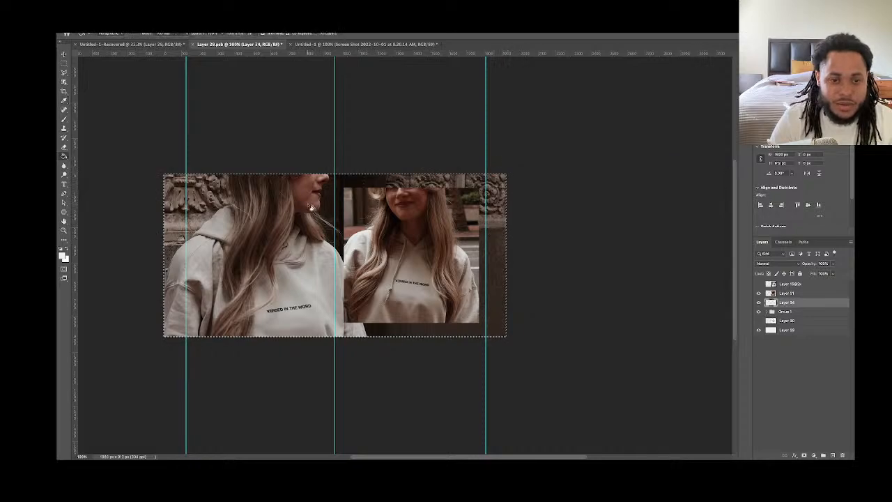
left_click(331, 210)
Lower the light gray overlay's opacity to about 60%, then hide the guides and clear the selection to review the banner
left_click(832, 264)
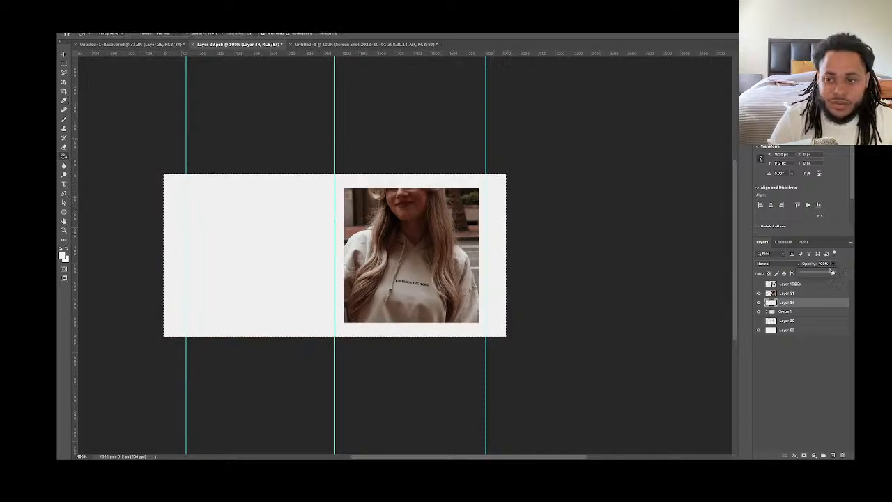
left_click_drag(833, 272, 812, 267)
key("super+semicolon")
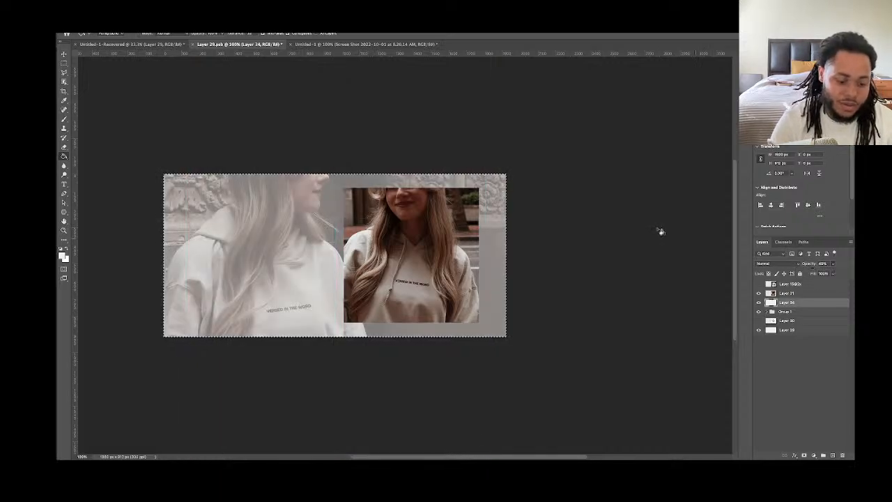
key("super+d")
left_click_drag(496, 150, 578, 173)
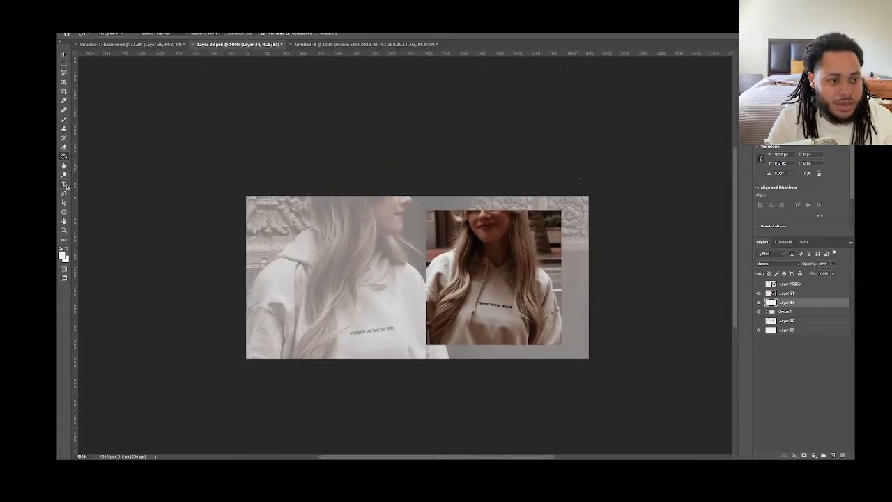
Show the guides and add a vertical guide centered in the left content area and a horizontal guide along the close-up photo's top edge
key("super+semicolon")
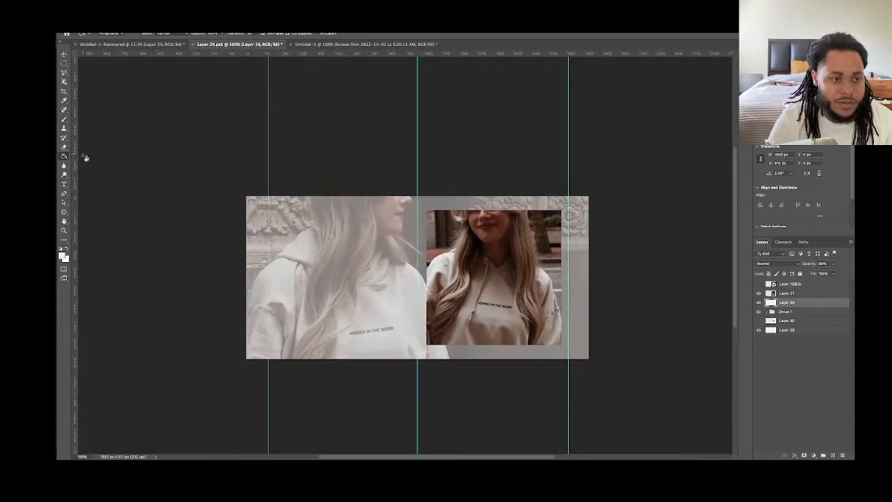
left_click_drag(73, 157, 344, 187)
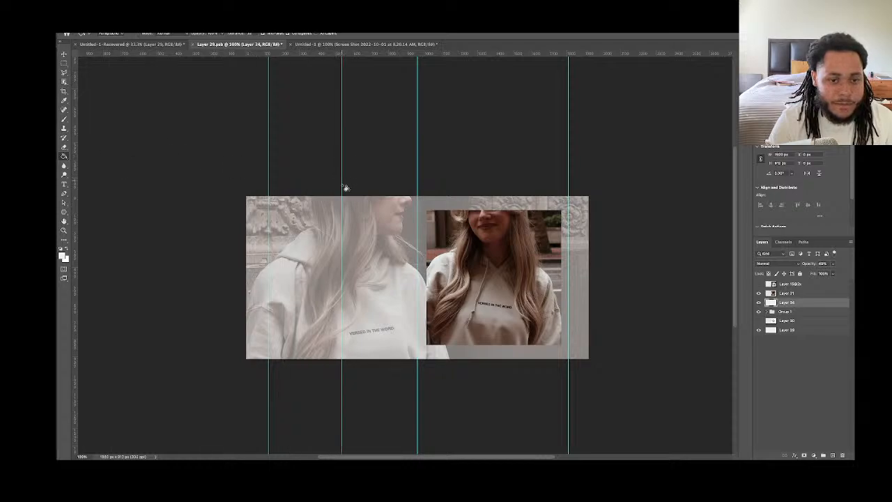
left_click_drag(352, 53, 372, 210)
scroll(371, 210, "down", 3)
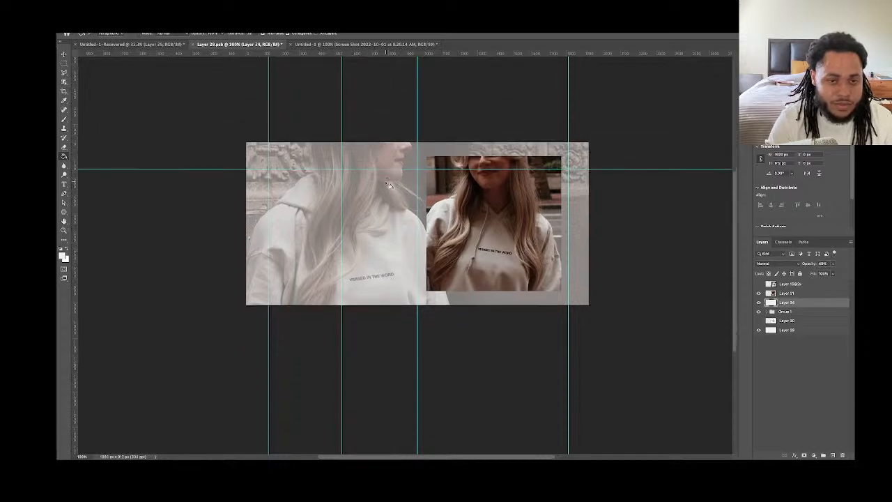
left_click(64, 53)
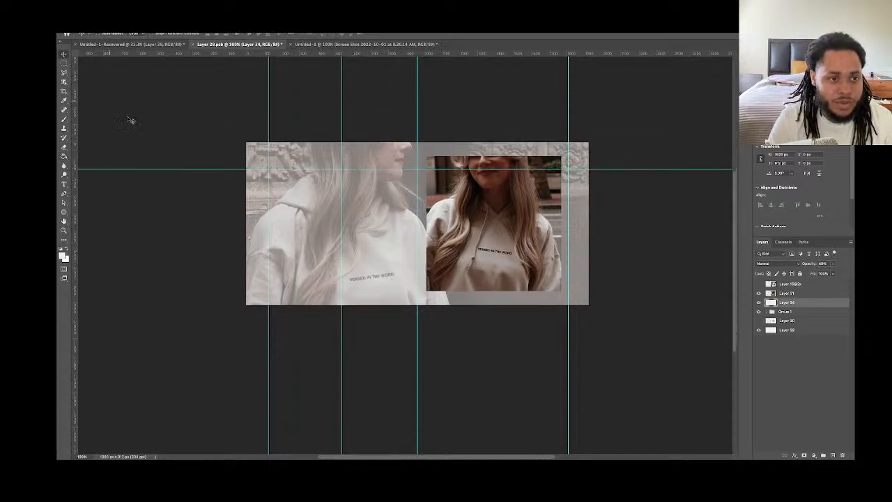
left_click_drag(183, 168, 184, 156)
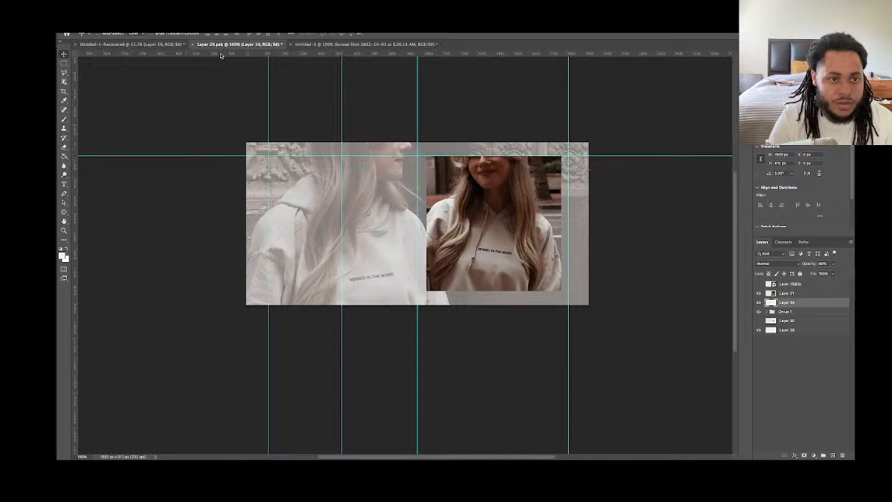
Add a horizontal guide along the close-up photo's bottom edge and two vertical margin guides inside the left content area
left_click_drag(222, 53, 270, 291)
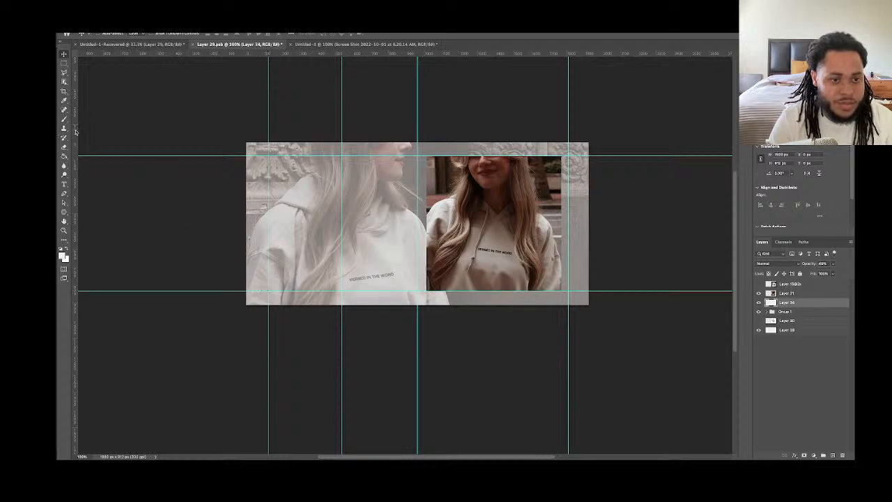
left_click_drag(75, 132, 282, 168)
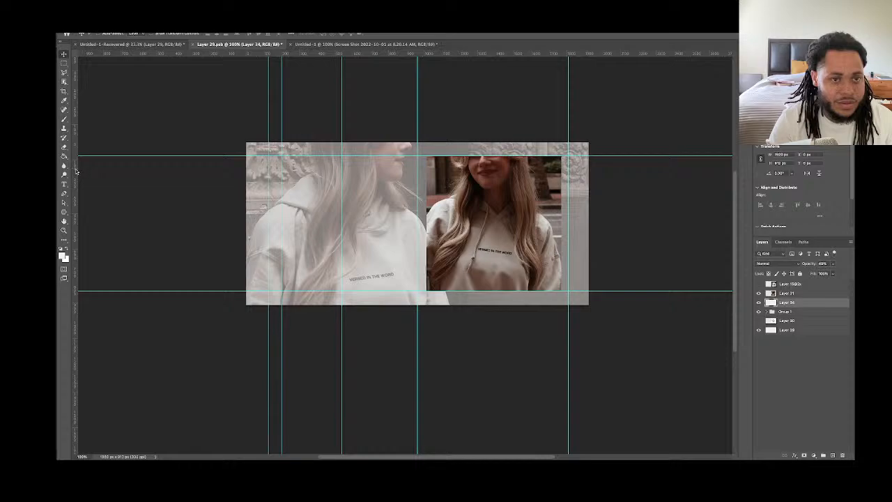
left_click_drag(75, 171, 402, 171)
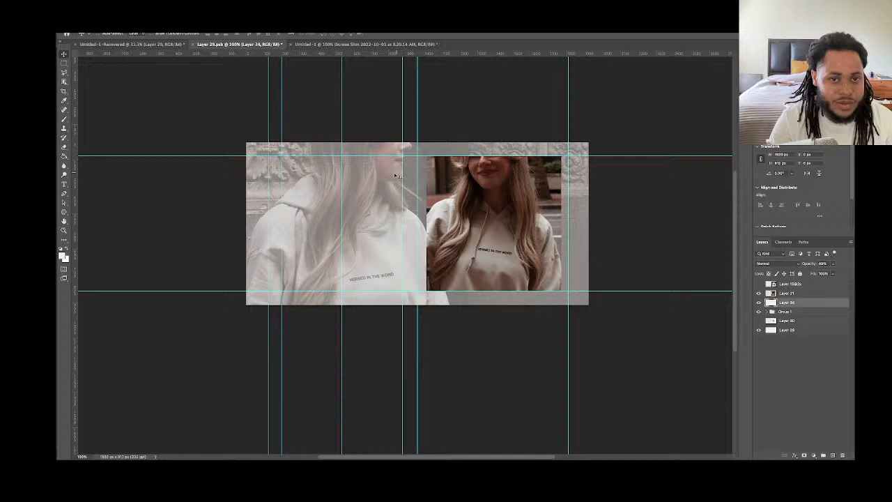
Add a black (000000) "Lorem Ipsum" placeholder text line centered on the vertical guide in the left content area
left_click(63, 184)
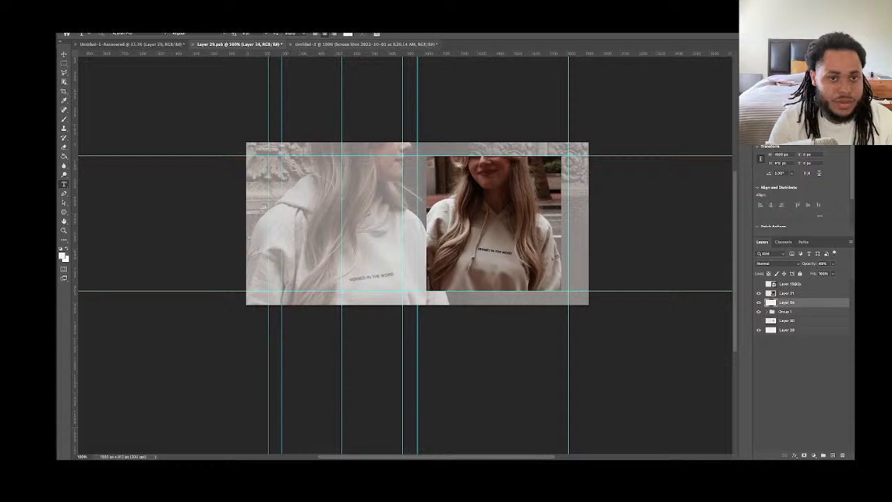
left_click(348, 34)
type("000000")
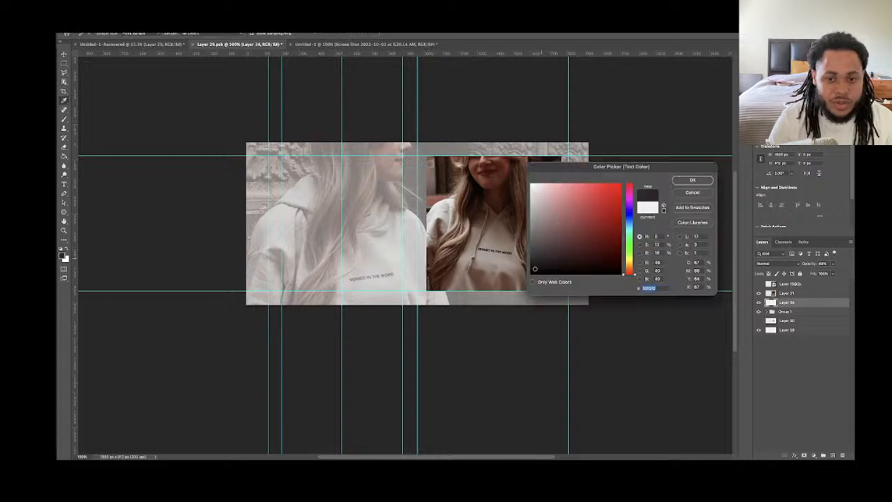
left_click(690, 181)
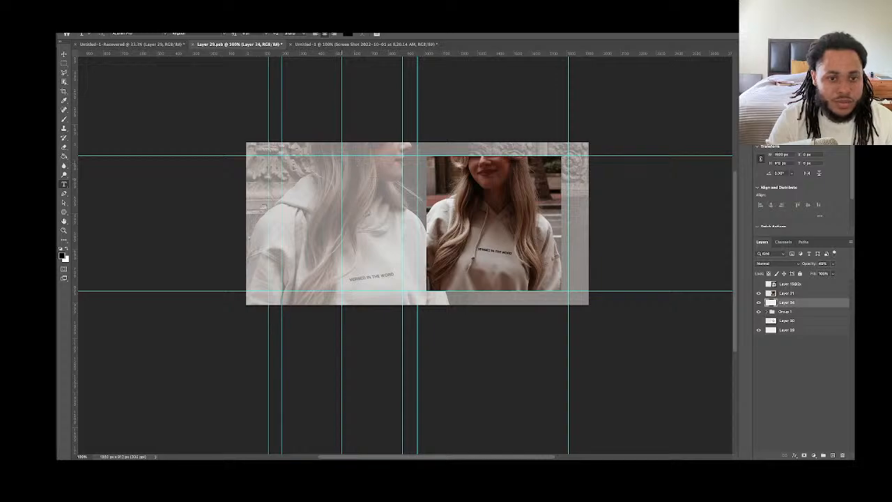
left_click(342, 179)
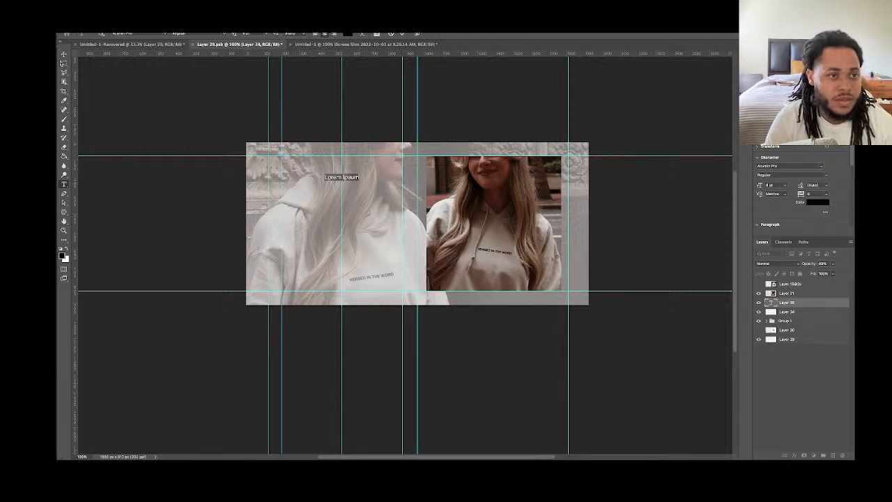
left_click(63, 54)
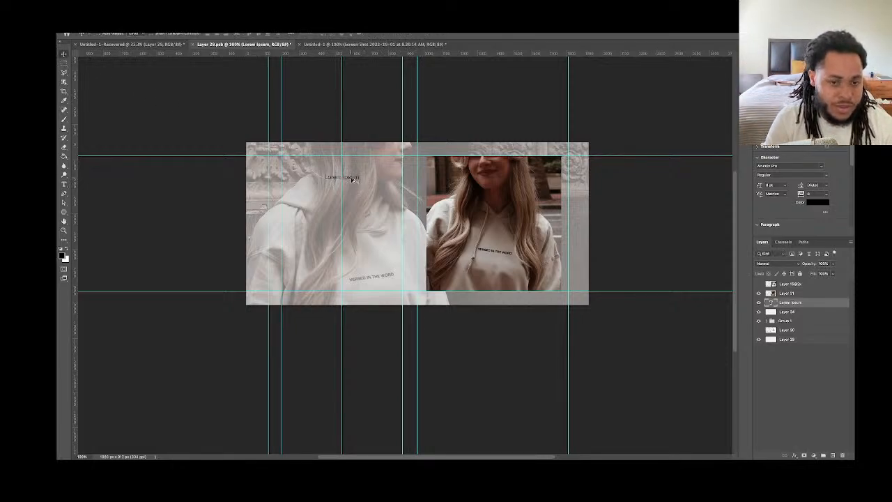
Duplicate the Lorem Ipsum line directly below the original and set the copy to Bold at 12 pt
left_click_drag(352, 179, 352, 191)
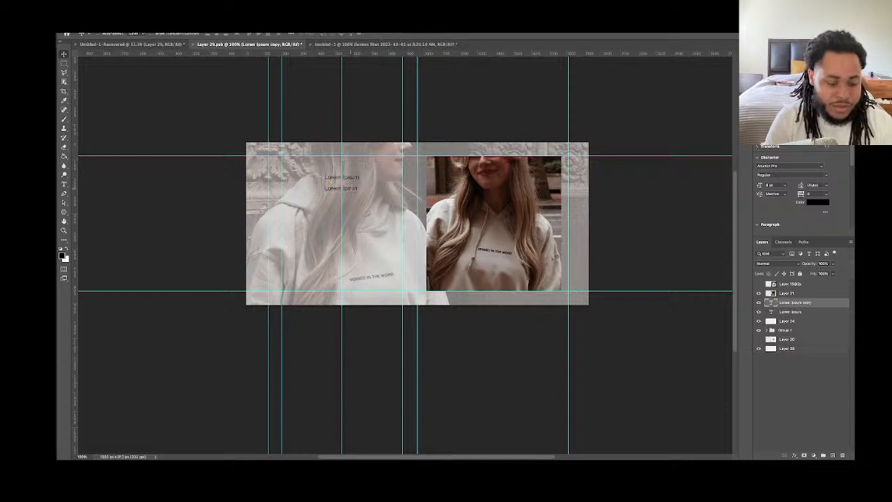
key("t")
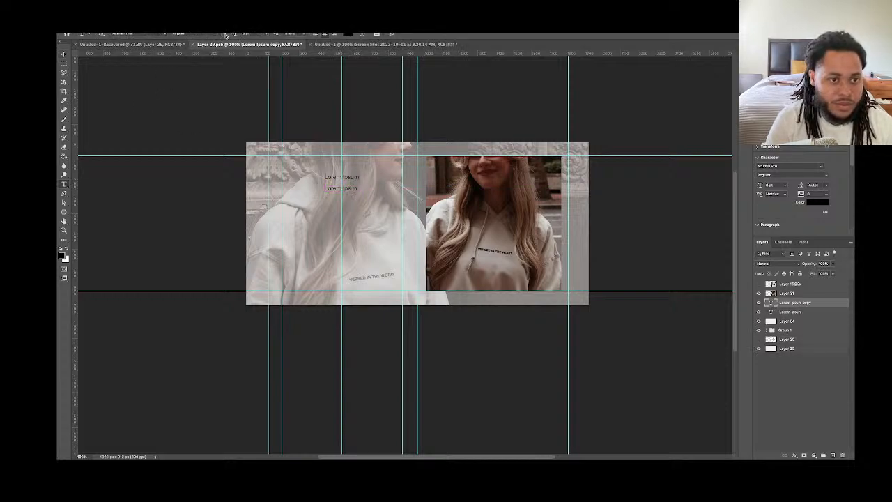
left_click(225, 35)
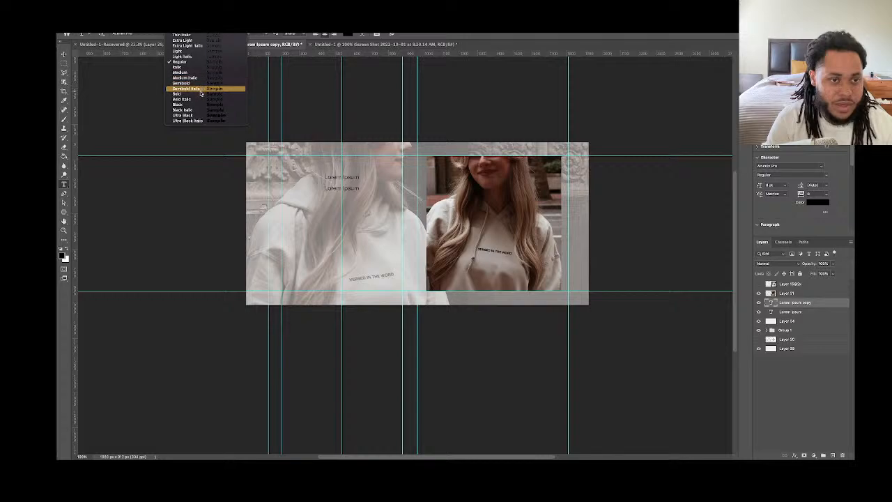
left_click(200, 94)
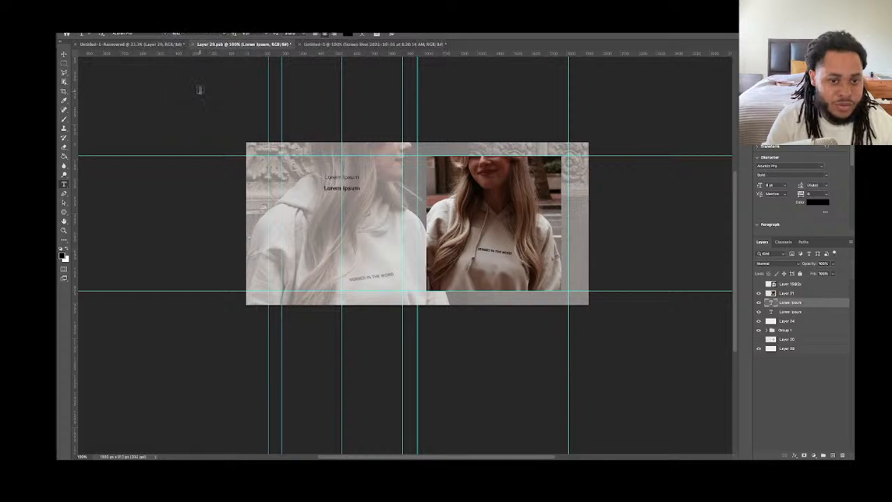
left_click(267, 35)
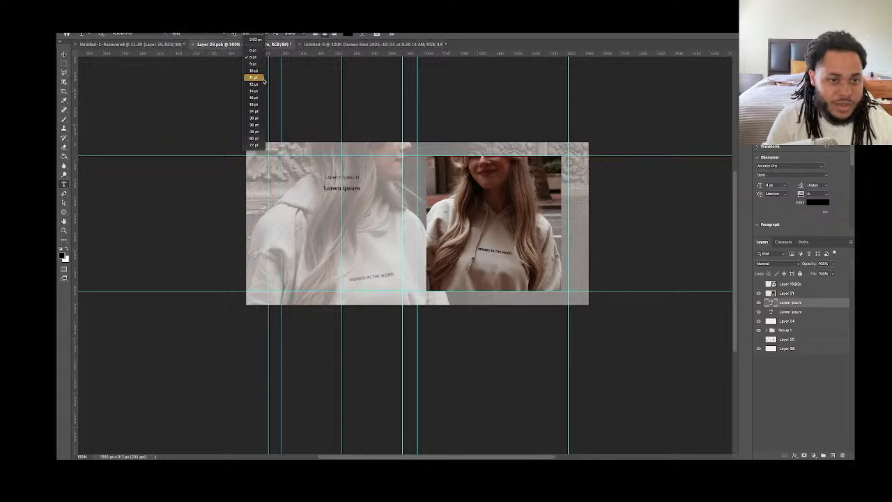
left_click(257, 82)
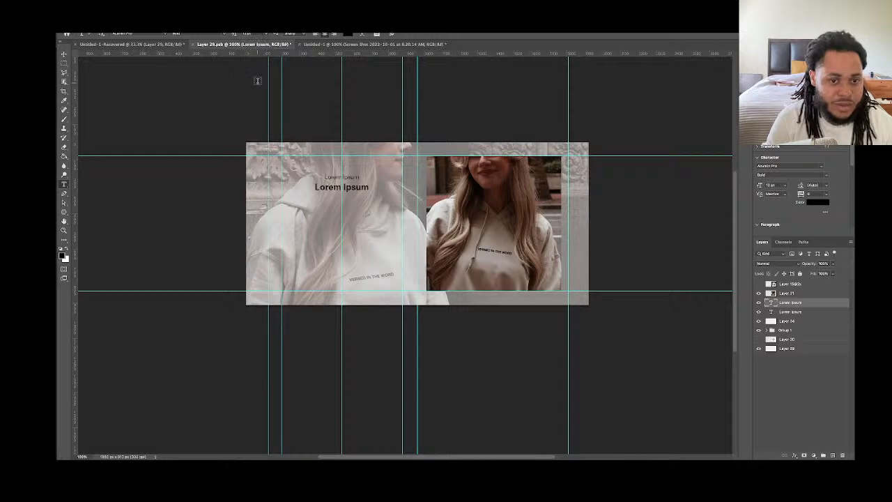
Select both Lorem Ipsum text layers and move them slightly down together along the center guide
left_click(63, 54)
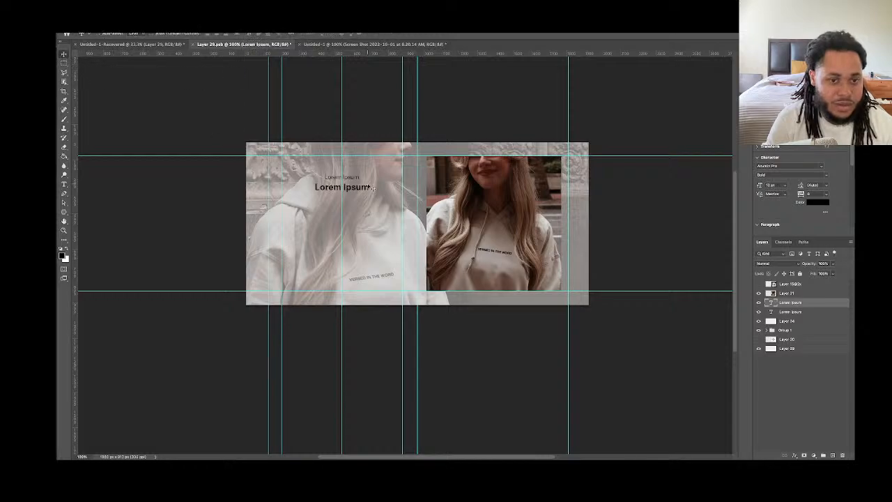
left_click(777, 312, "shift")
left_click_drag(357, 188, 361, 208)
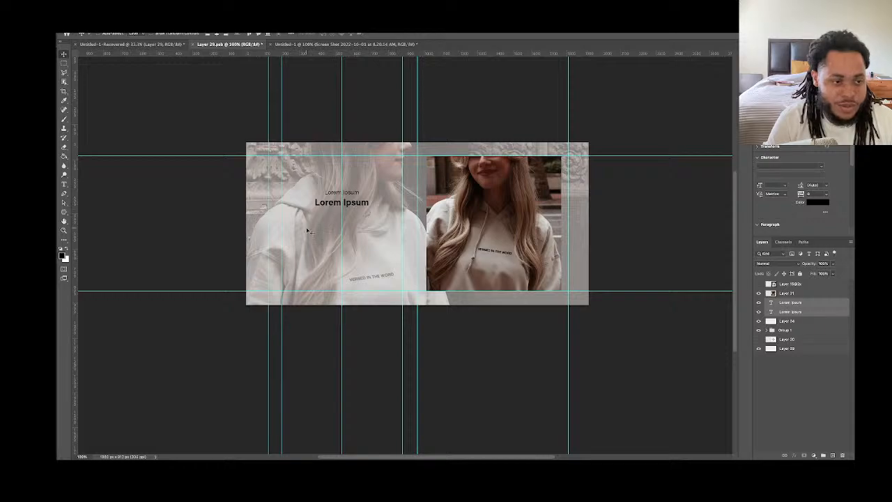
Draw a black button rectangle about 200 px wide centered below the bold text line, then hide the guides
left_click(64, 212)
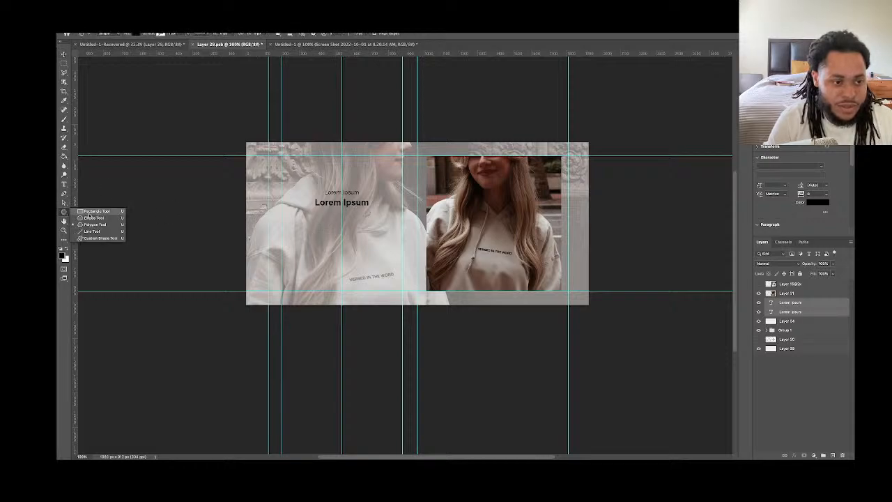
left_click(88, 211)
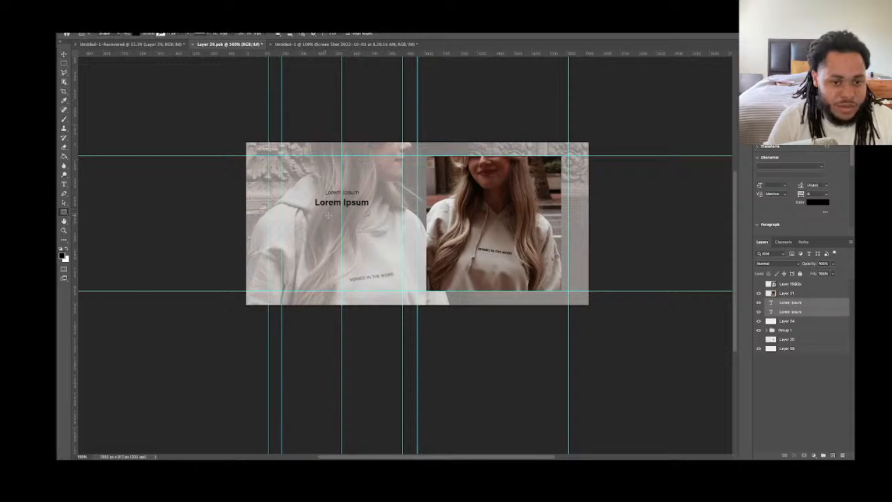
left_click_drag(325, 217, 360, 225)
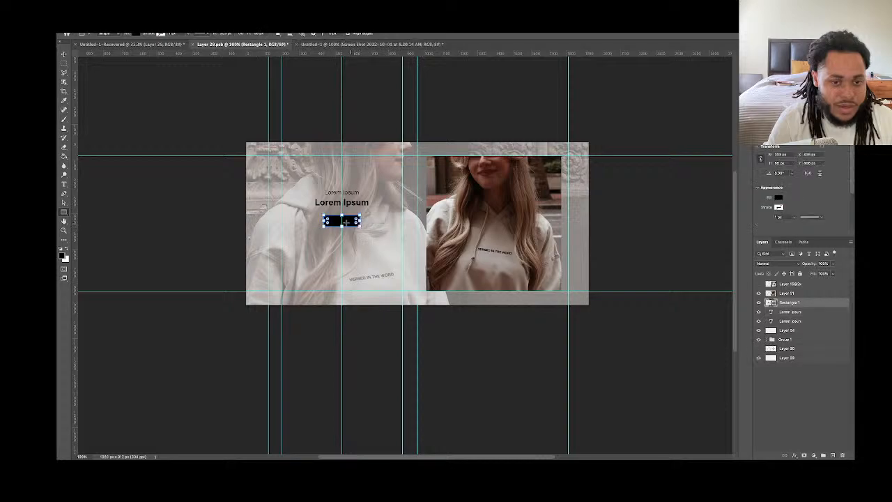
left_click(64, 53)
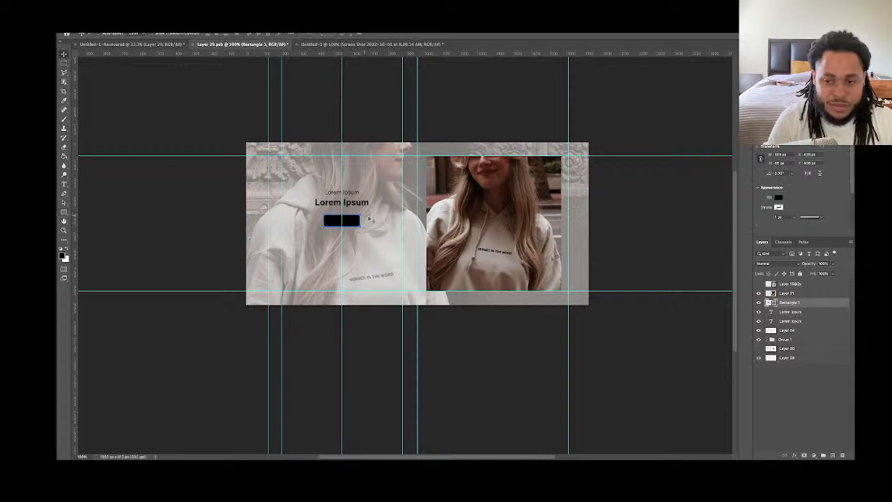
key("super+semicolon")
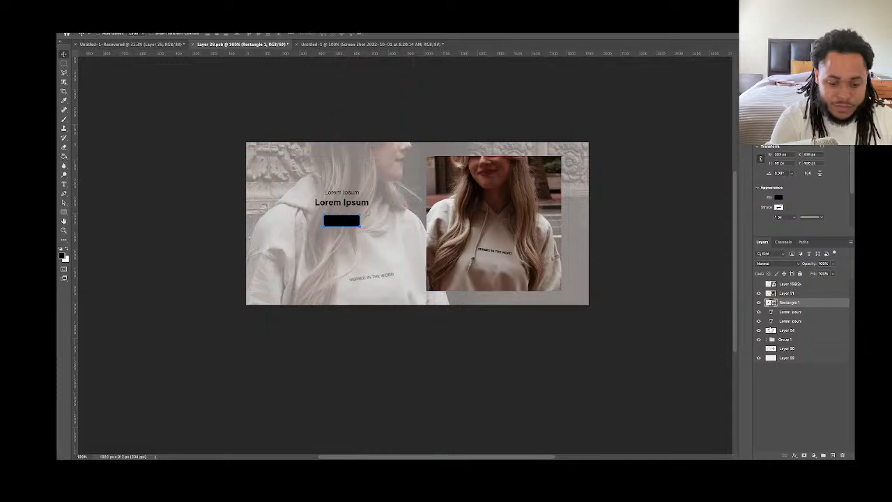
Group the two text lines with the black rectangle and move the group down toward the banner's vertical middle
left_click(801, 321)
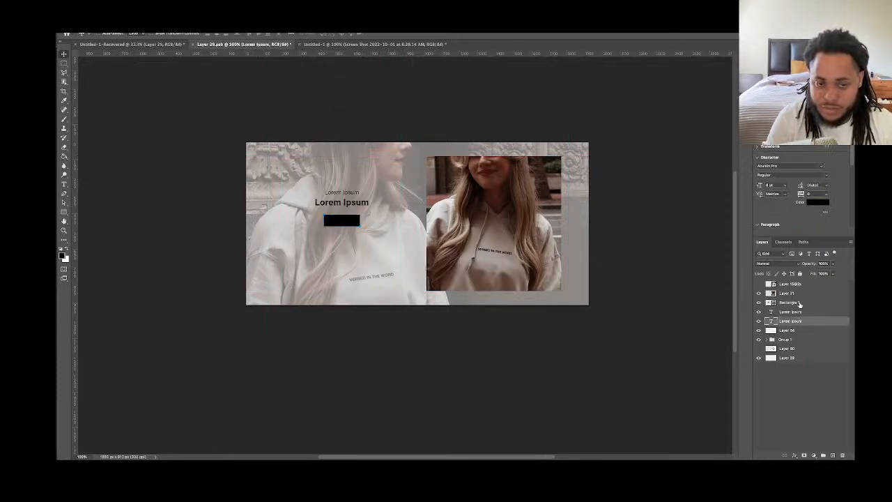
left_click(799, 303, "shift")
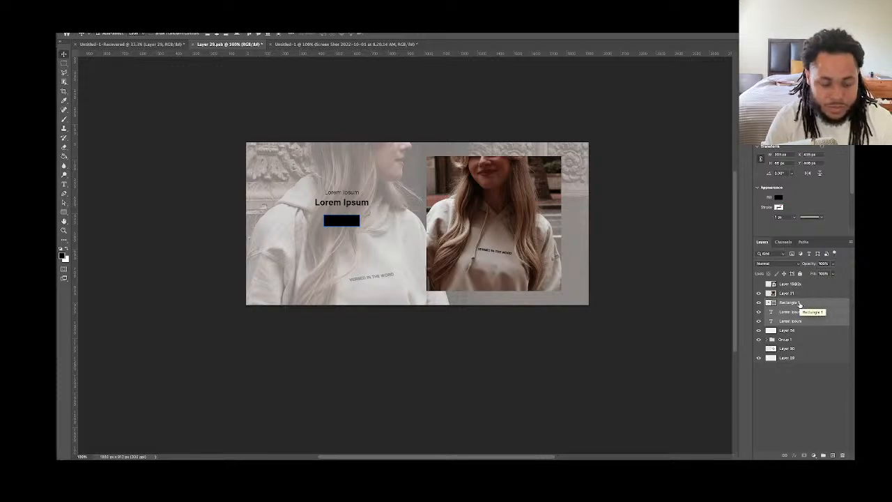
key("ctrl+g")
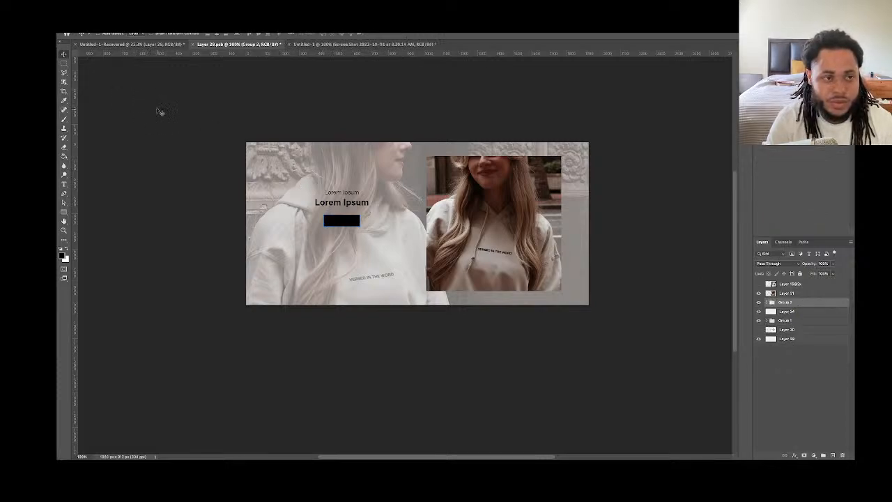
left_click_drag(346, 223, 346, 235)
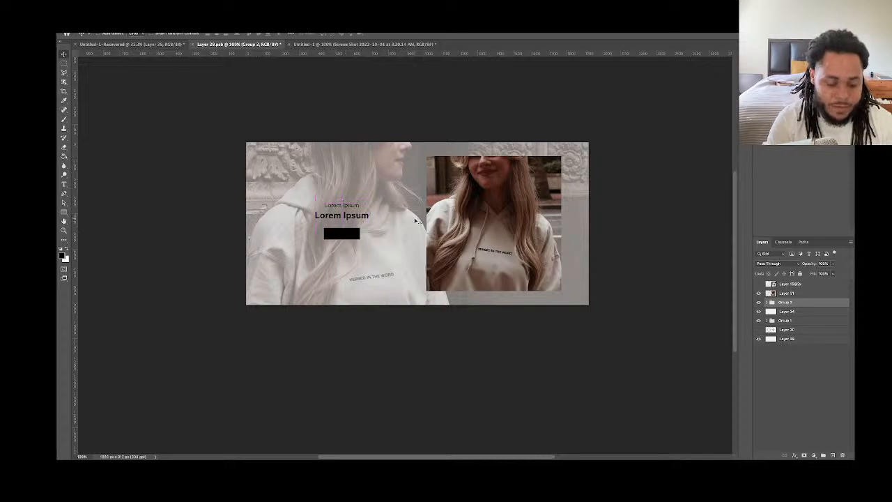
key("ctrl+semicolon")
key("ctrl+semicolon")
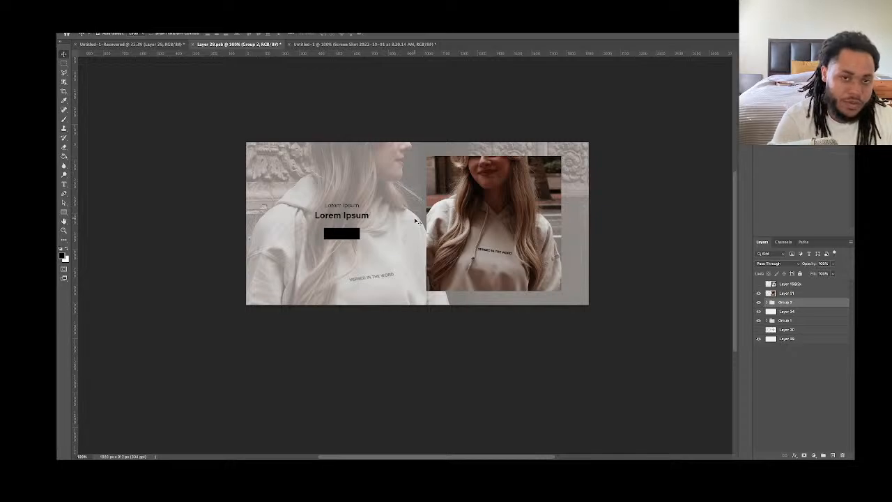
Save the Layer 29.psb banner, switch to the Untitled-1-Recovered page layout, show the web banners group, and hide the guides
key("ctrl+s")
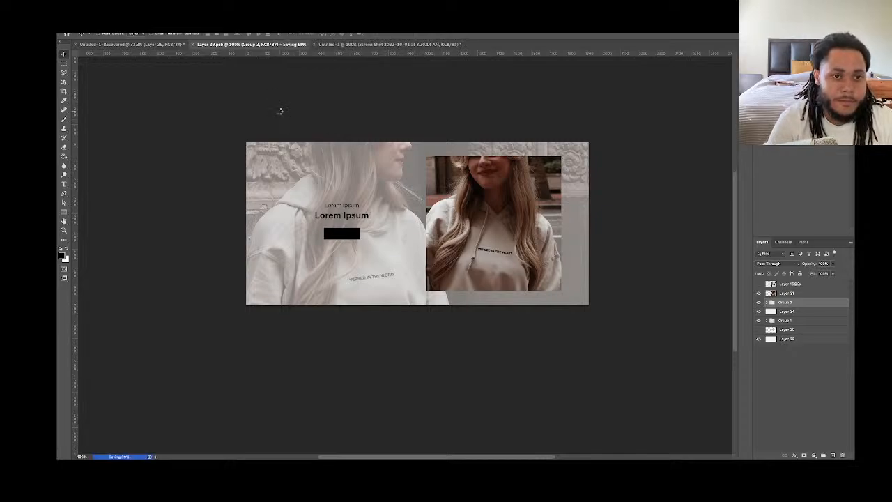
left_click(161, 46)
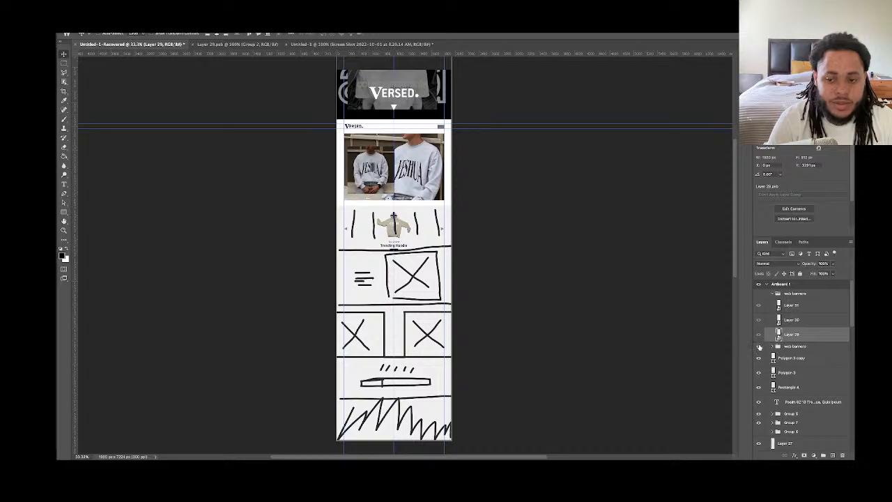
left_click(759, 347)
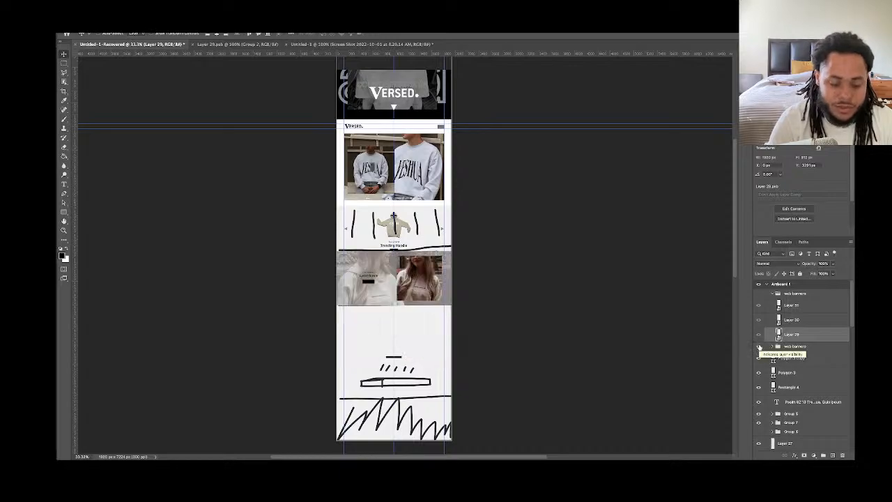
key("super+;")
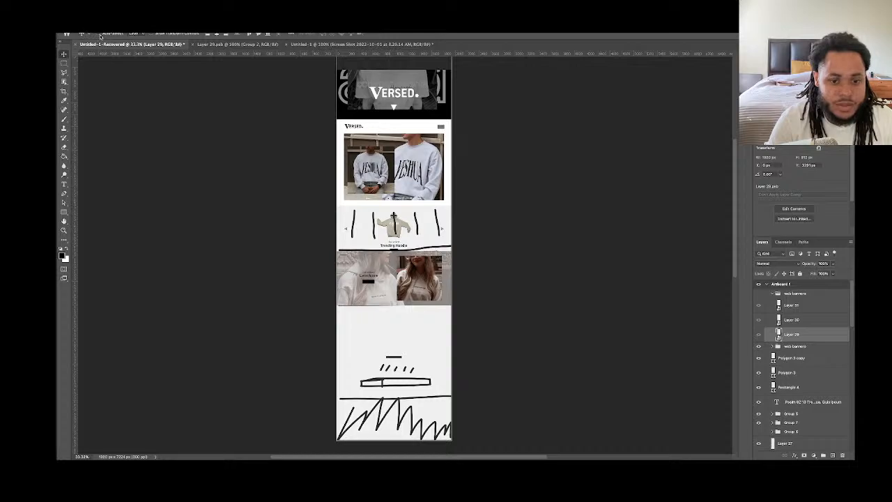
Hide the hand-drawn wireframe sketch layer, Layer 21, on the page layout
left_click(386, 383)
left_click(759, 444)
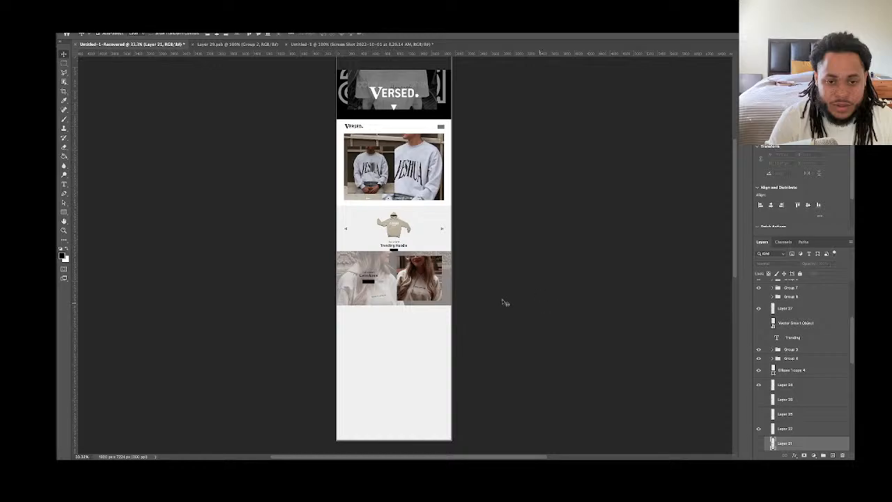
key("ctrl+plus")
key("ctrl+plus")
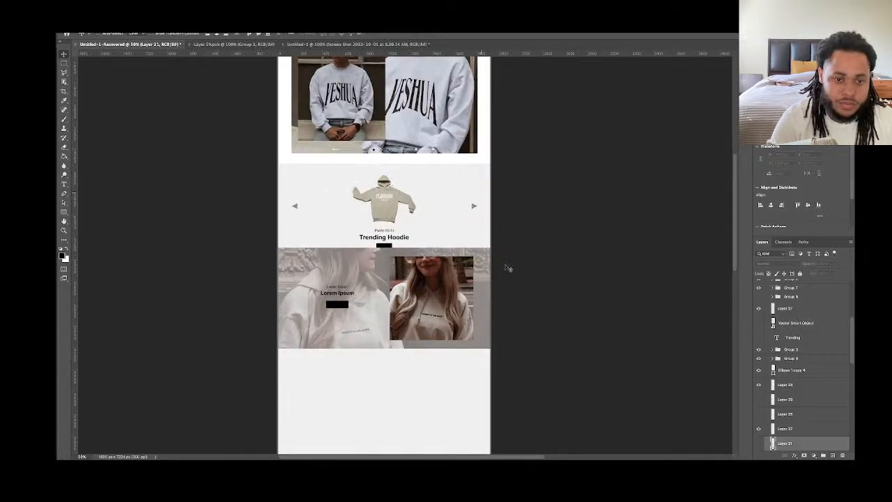
scroll(491, 203, "down", 3)
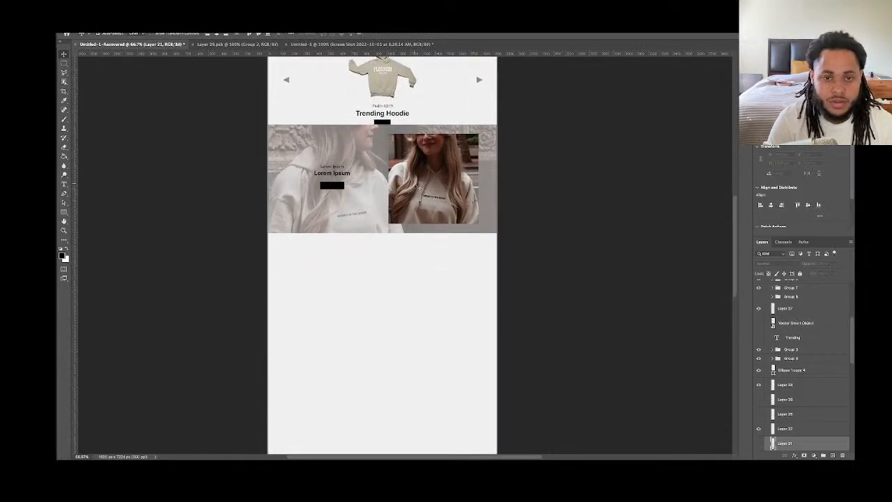
left_click(418, 187)
left_click_drag(419, 175, 418, 187)
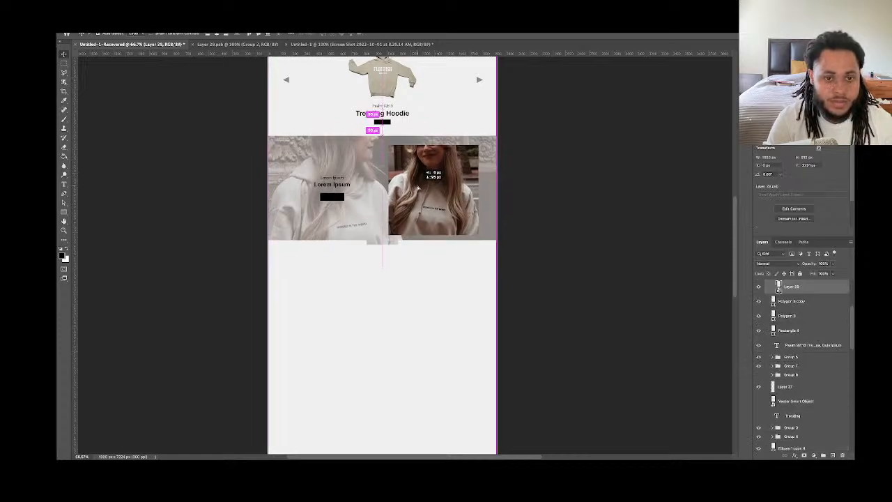
key("ctrl+z")
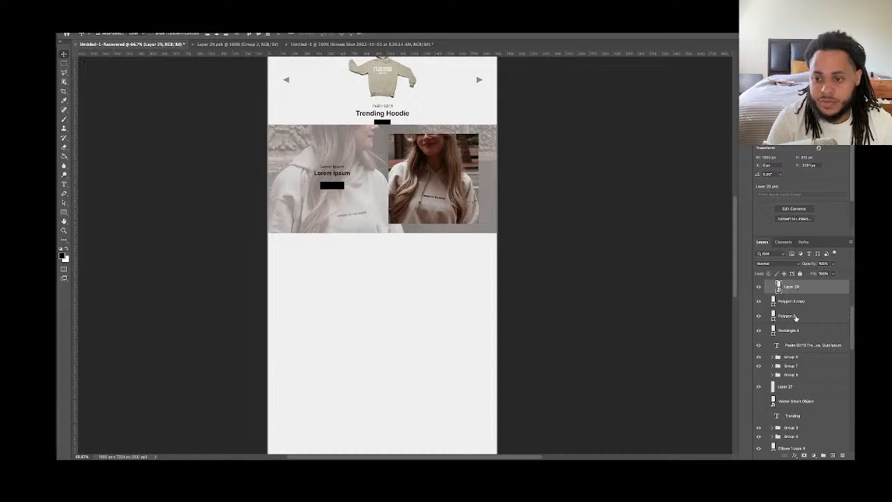
Collapse and select the web banners group, then move it down to leave space below the Trending Hoodie button
scroll(793, 324, "up", 4)
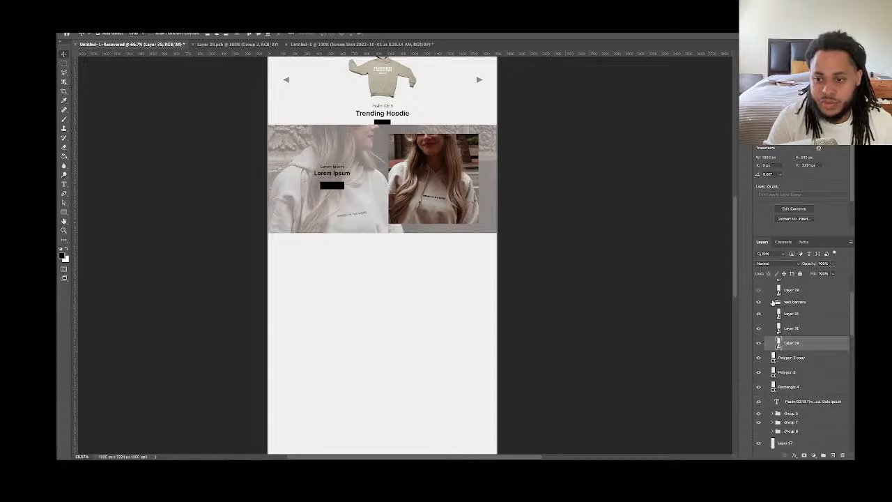
left_click(773, 302)
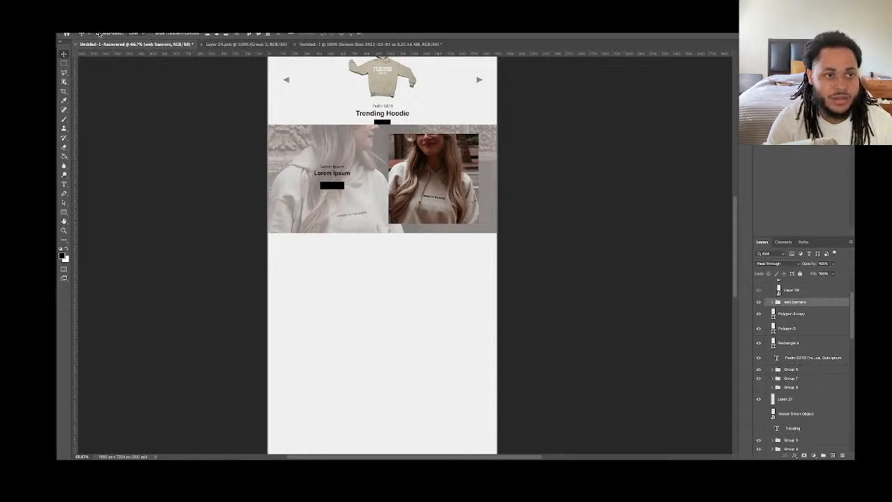
left_click_drag(406, 174, 401, 196)
key("ctrl+minus")
key("ctrl+minus")
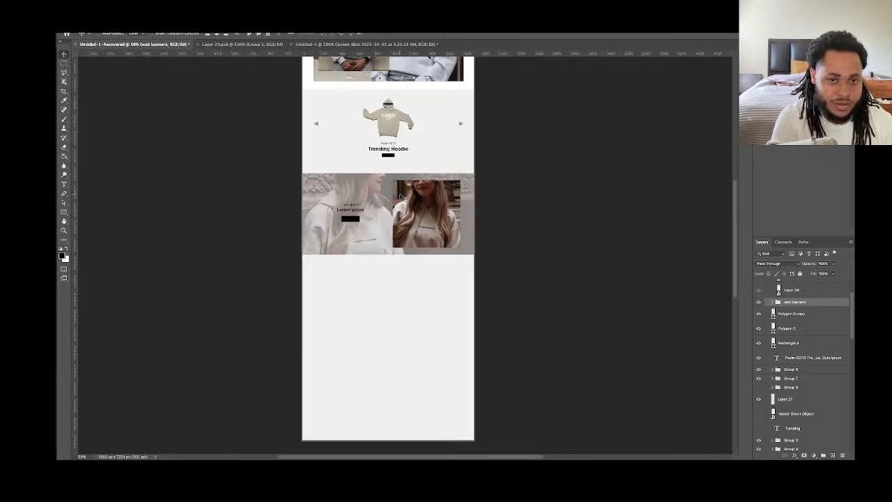
Preview the whole page layout in the full-screen modes and return to the standard screen mode
scroll(402, 197, "up", 5)
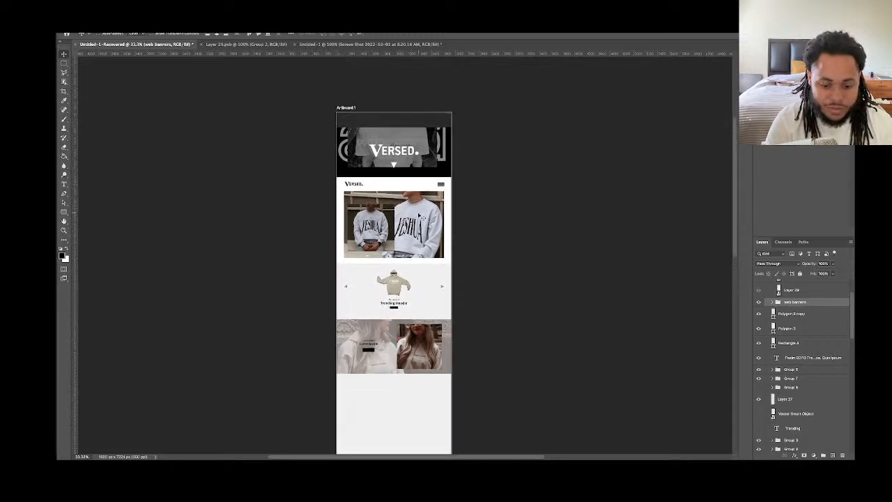
scroll(421, 217, "down", 1)
key("f")
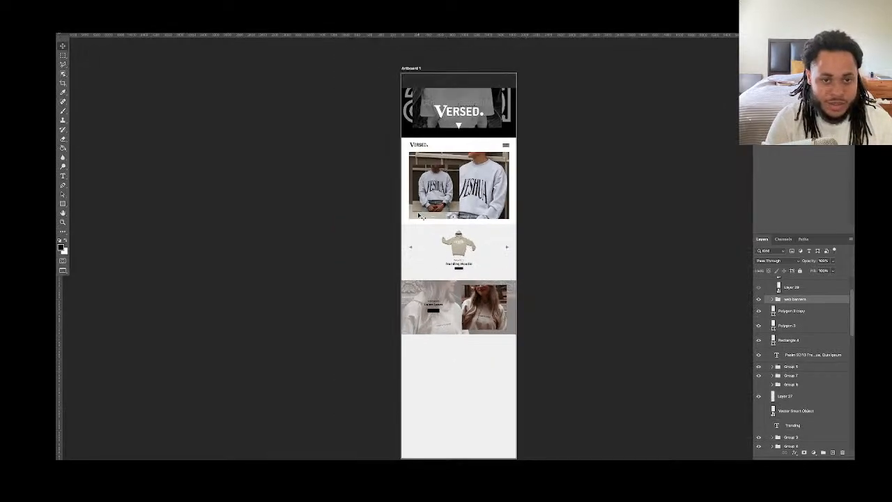
key("f")
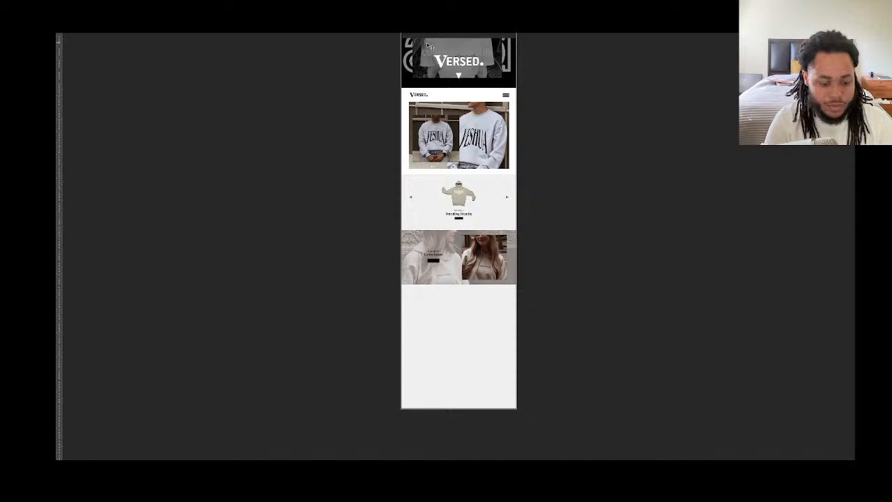
key("f")
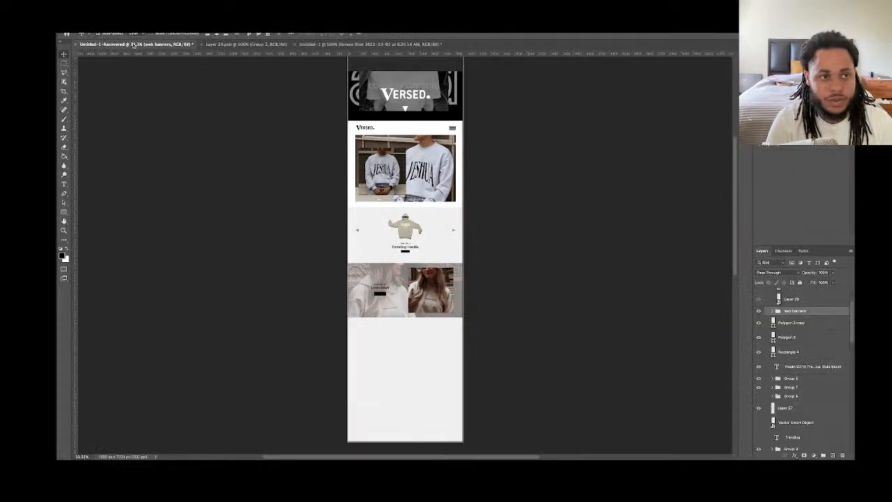
Rename Layer 23, the layer over the hero header, as divider and hide it
left_click(383, 71)
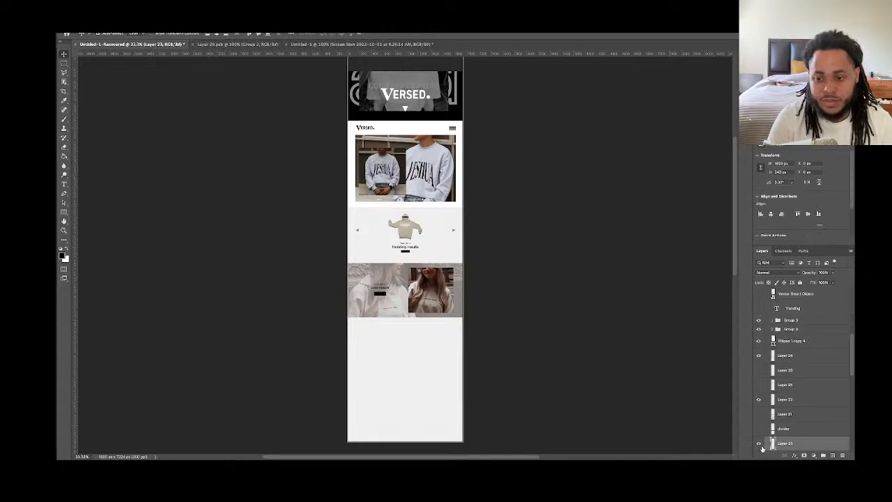
double_click(786, 443)
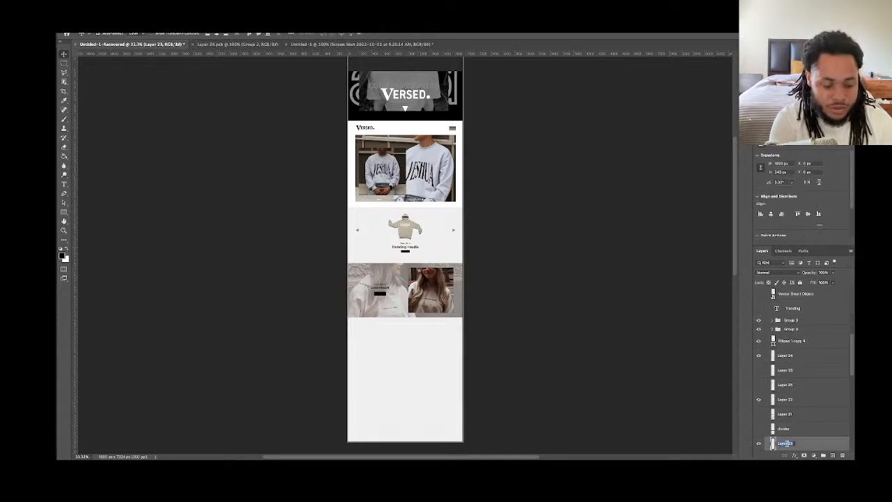
type("divid")
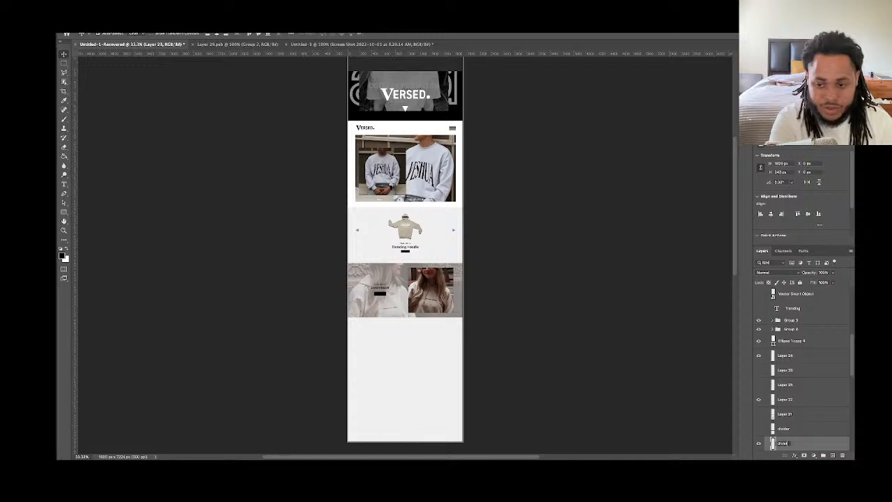
type("er")
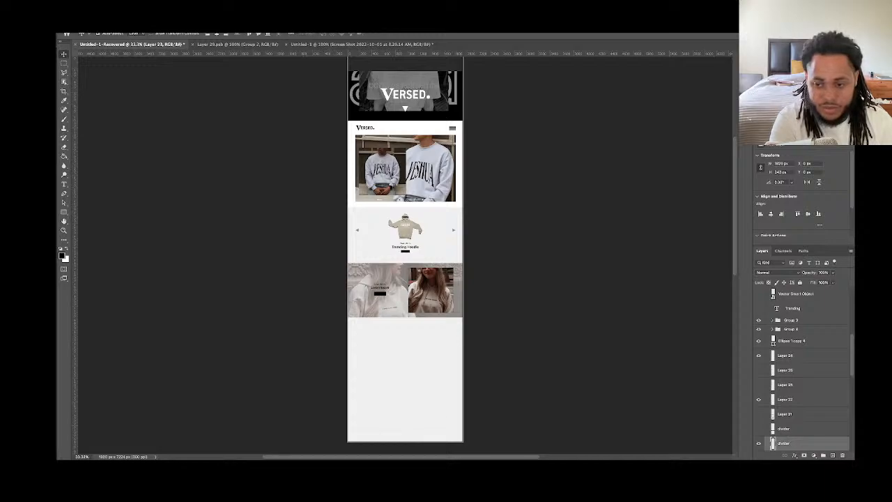
key("Return")
left_click(759, 443)
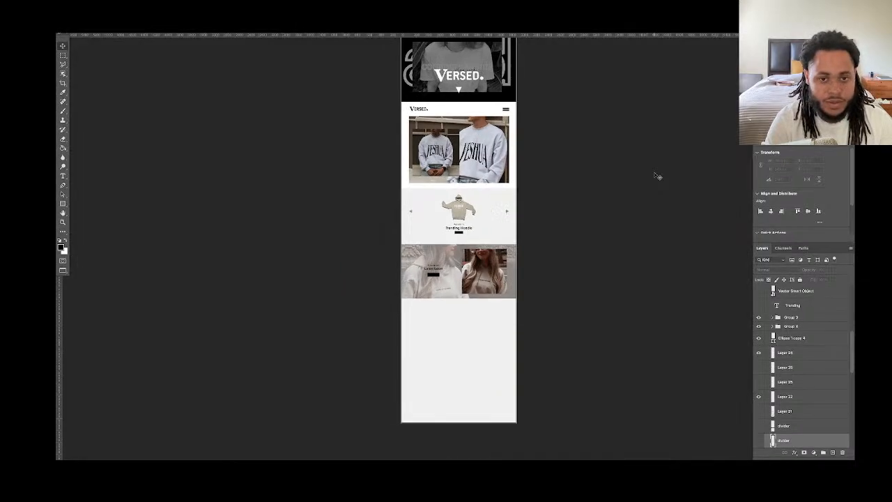
Examine the Versed hero header and menu bar at an enlarged size in the full-screen preview
key("Tab")
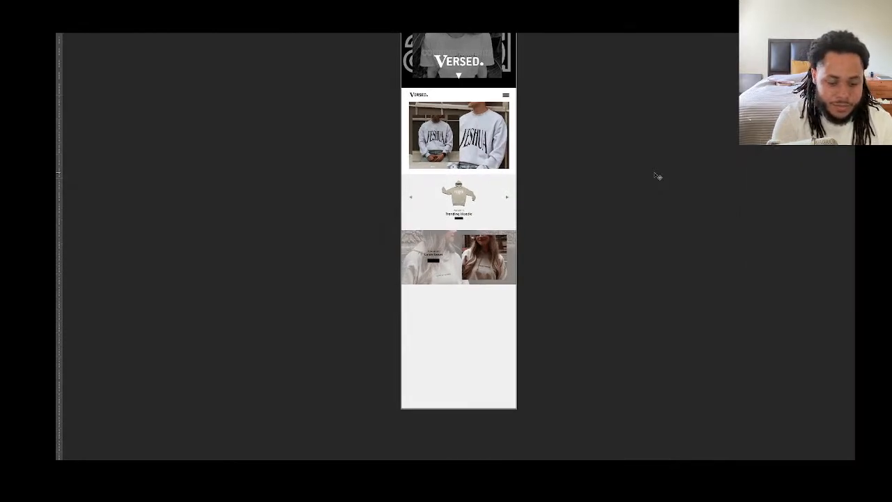
key("ctrl+plus")
key("ctrl+plus")
key("ctrl+plus")
key("ctrl+plus")
key("ctrl+plus")
scroll(576, 157, "up", 1)
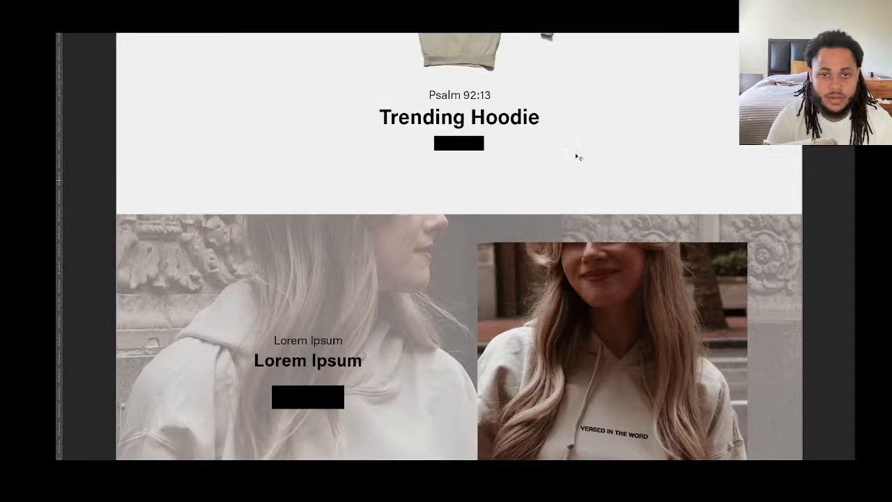
scroll(576, 157, "up", 15)
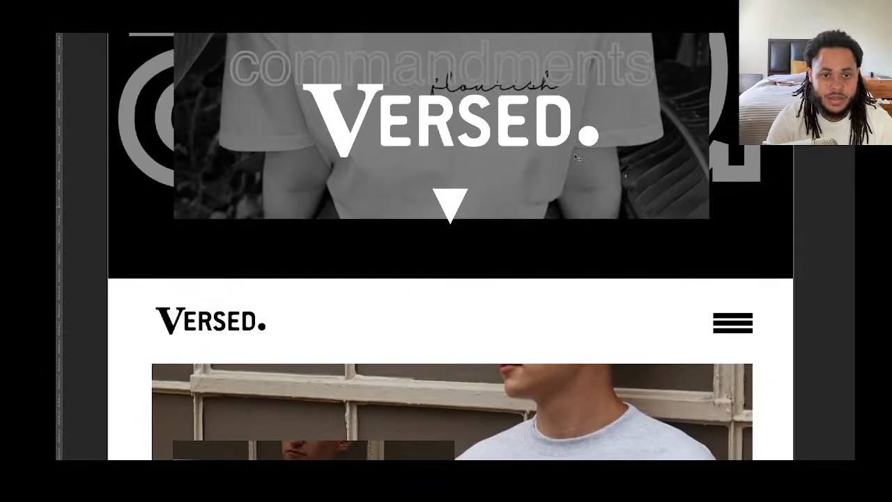
scroll(577, 158, "up", 5)
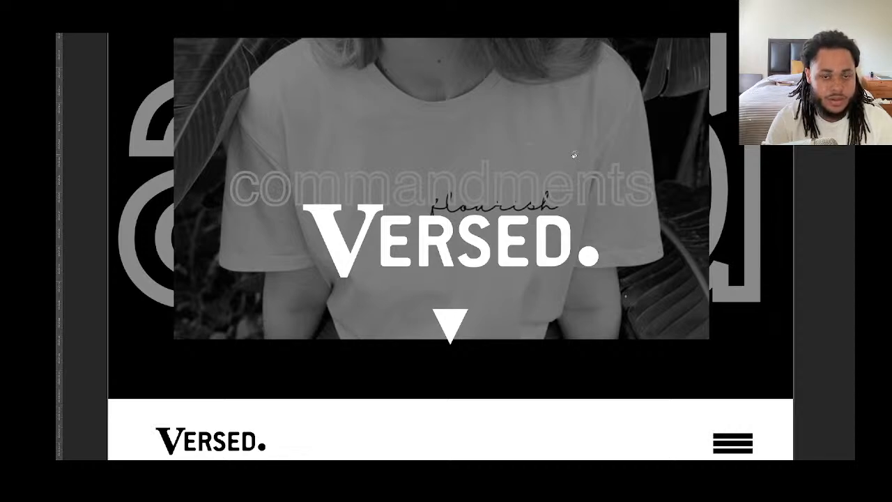
scroll(574, 154, "up", 3)
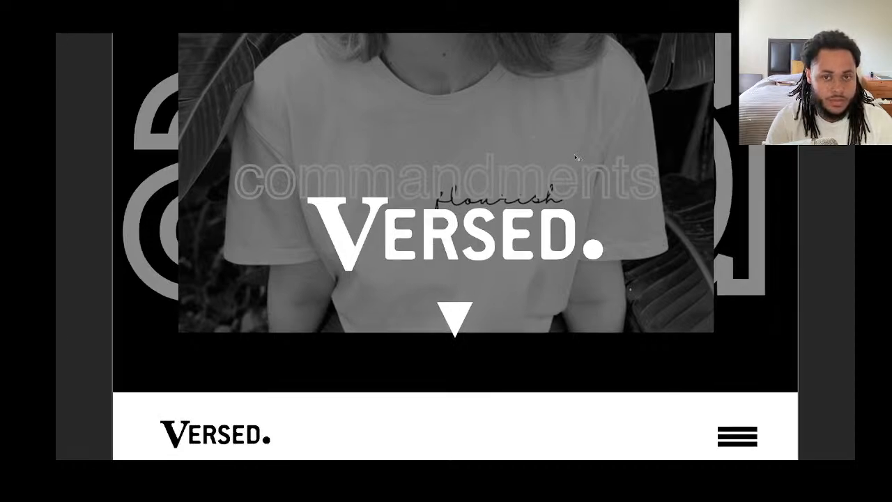
scroll(562, 160, "down", 1)
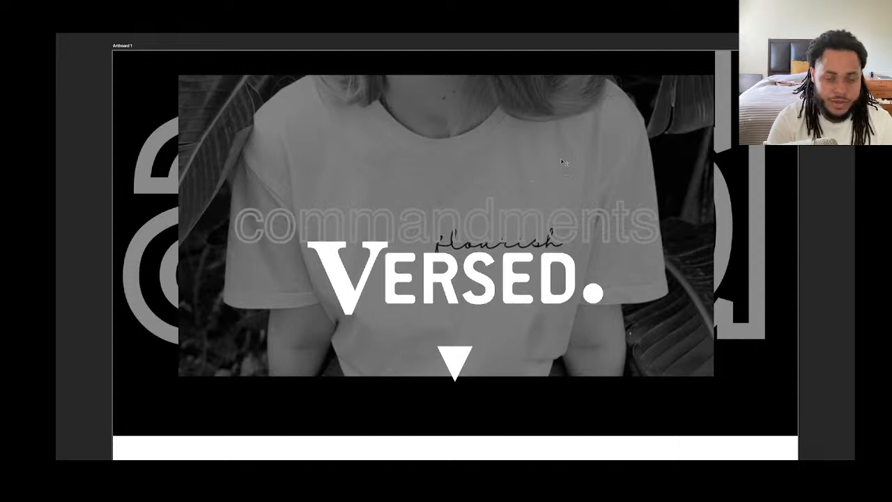
Review the page from the Yeshua sweatshirt slider through the Trending Hoodie section and hoodie banner to the empty area below
scroll(568, 171, "down", 8)
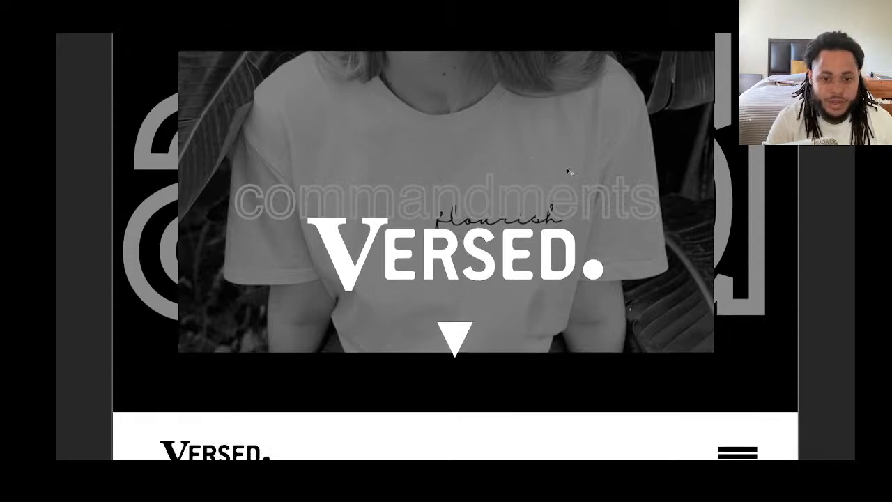
scroll(566, 168, "down", 10)
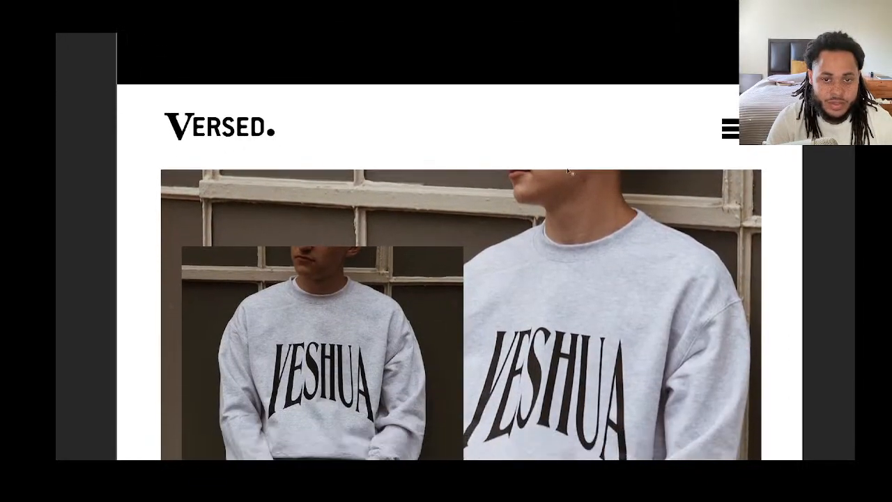
scroll(568, 172, "down", 3)
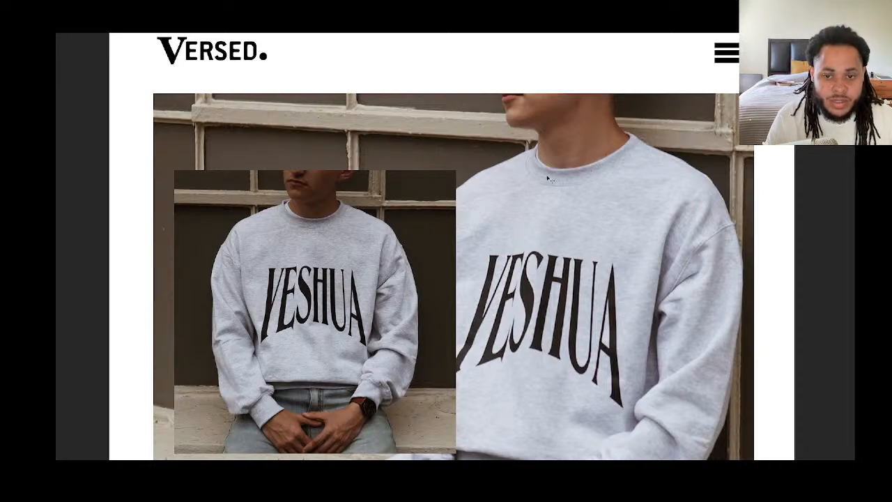
scroll(547, 179, "down", 1)
scroll(547, 179, "up", 1)
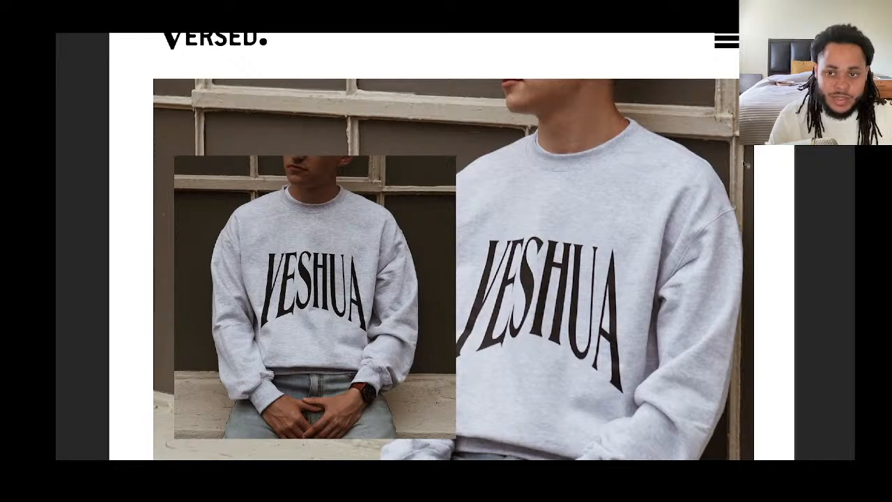
scroll(530, 176, "down", 2)
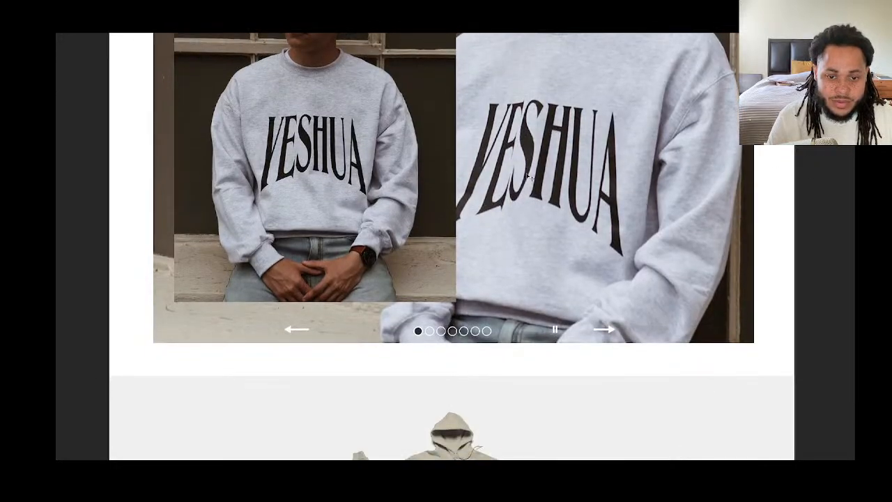
scroll(530, 177, "up", 2)
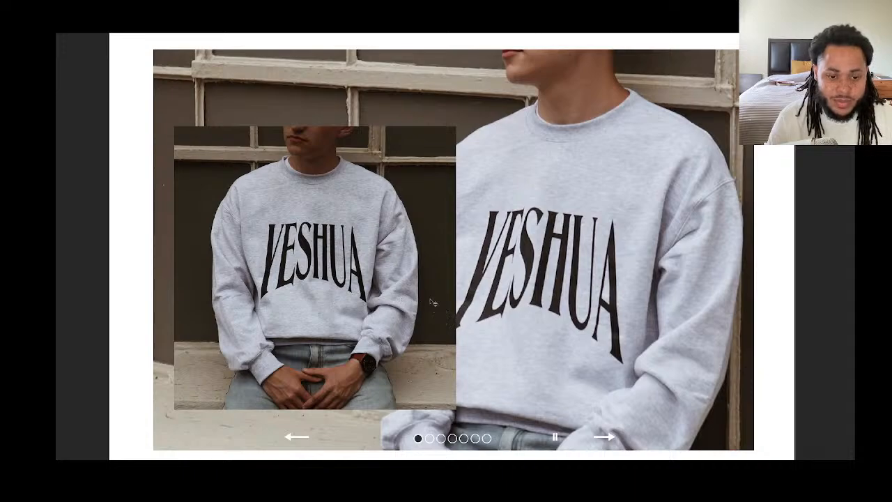
scroll(432, 302, "down", 5)
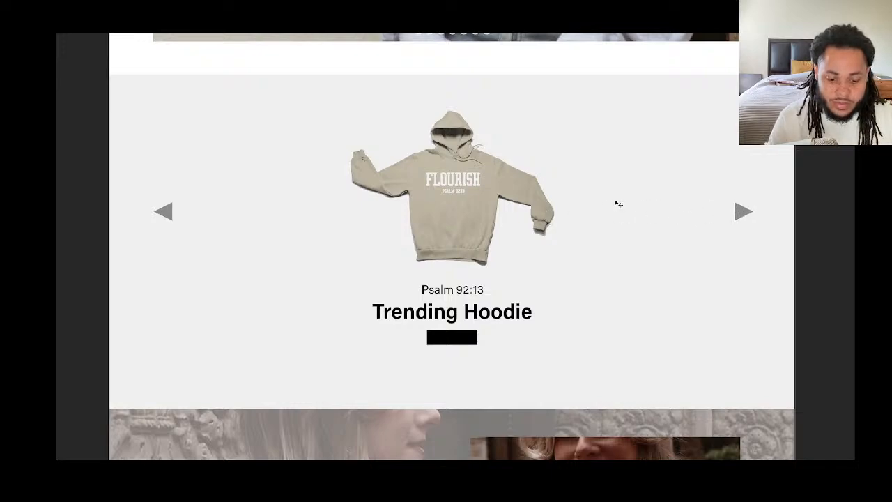
scroll(615, 203, "down", 5)
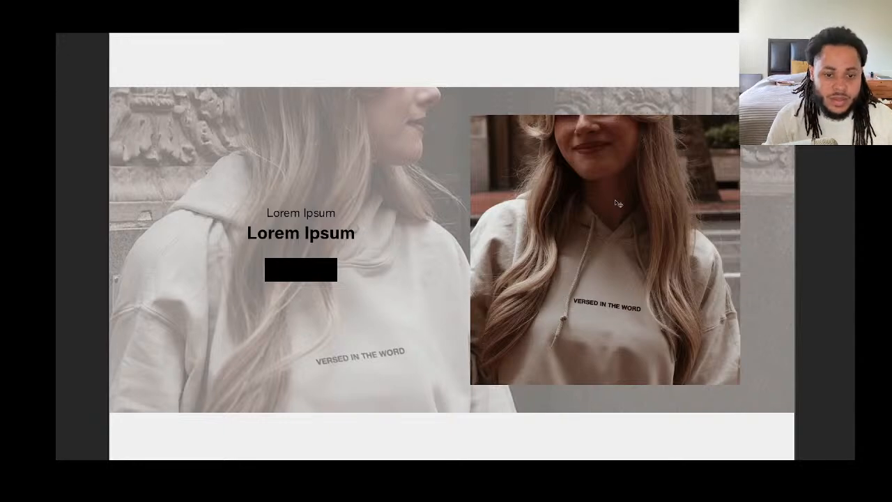
scroll(617, 203, "down", 5)
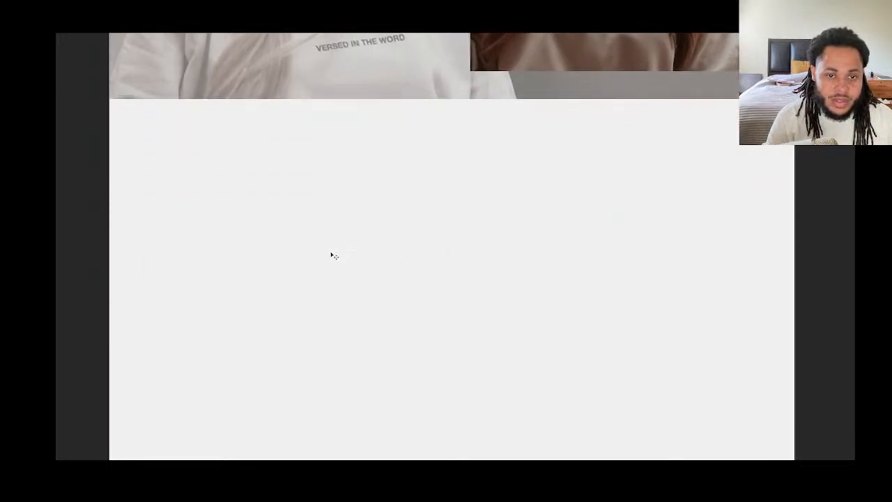
scroll(580, 282, "down", 2)
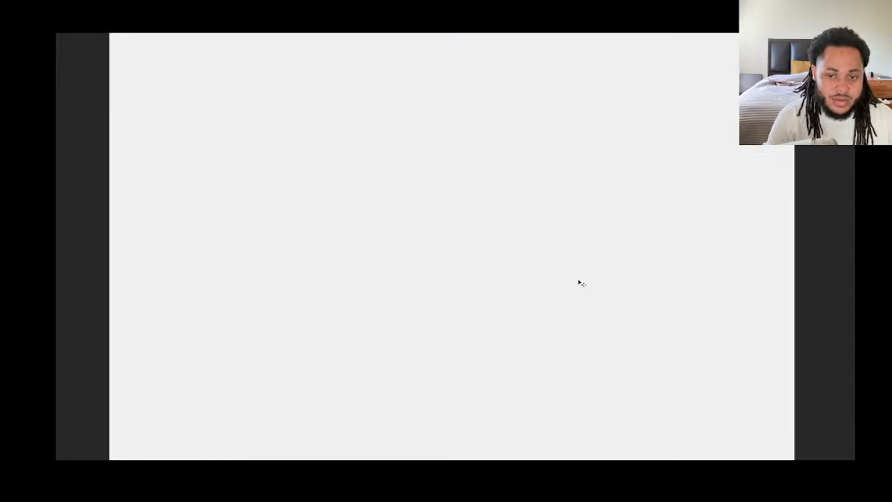
scroll(580, 282, "up", 2)
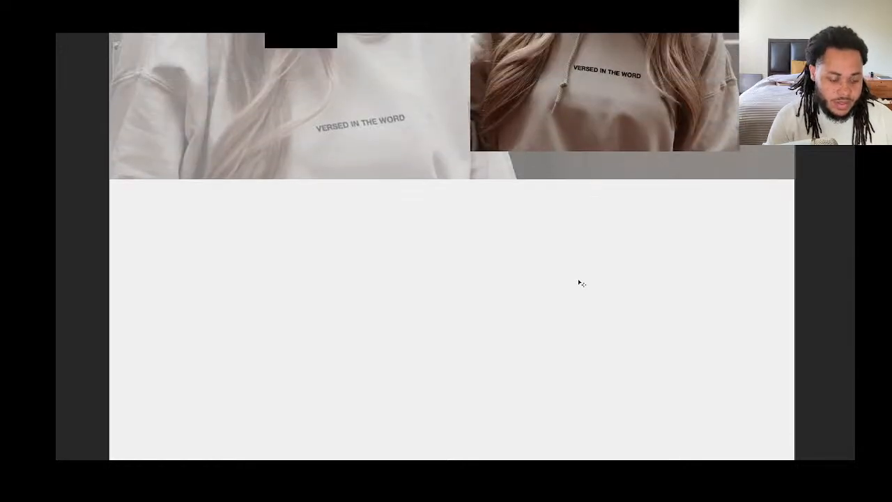
Leave the full-screen preview and check the overall page layout at a reduced size
key("Tab")
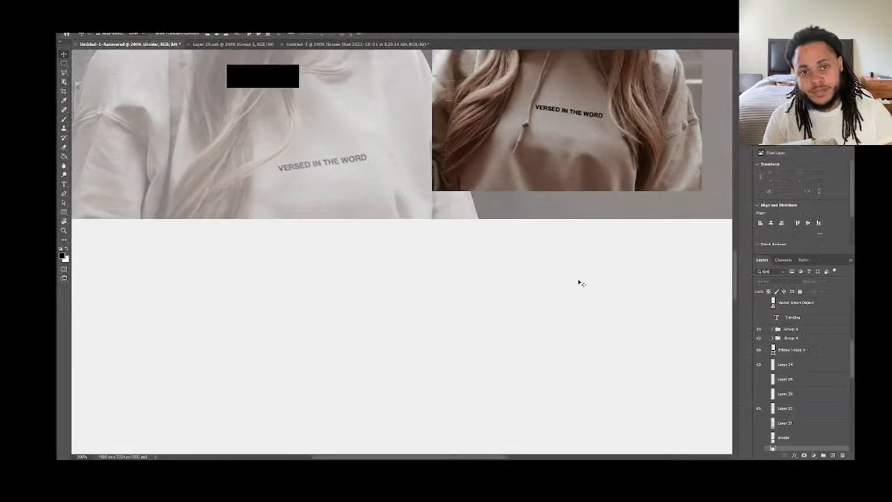
key("ctrl+minus")
key("ctrl+minus")
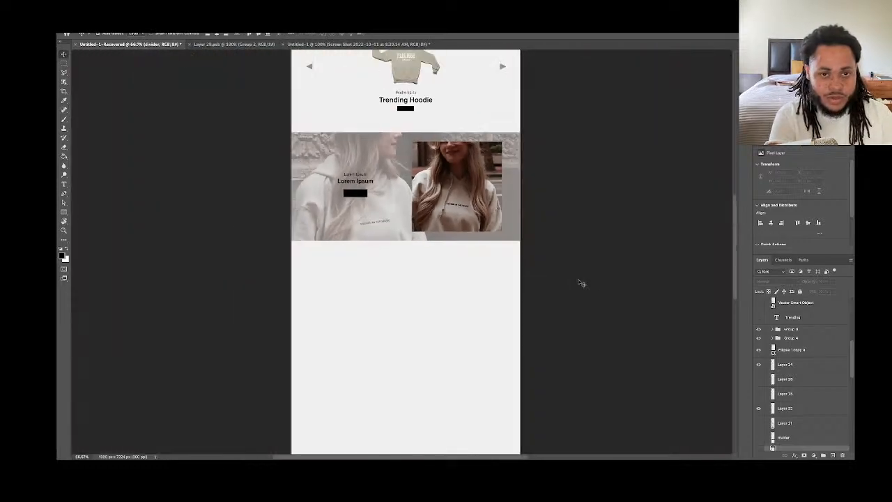
key("ctrl+plus")
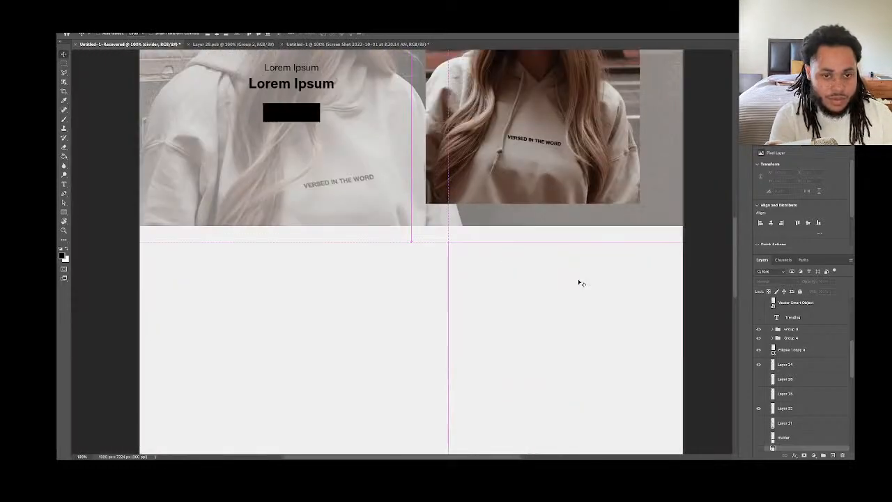
key("ctrl+minus")
key("ctrl+minus")
key("ctrl+minus")
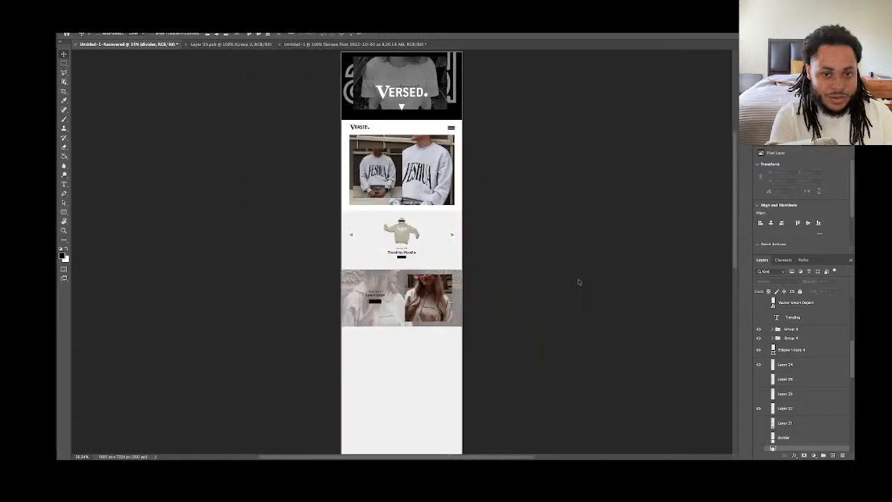
left_click(773, 338)
left_click(772, 338)
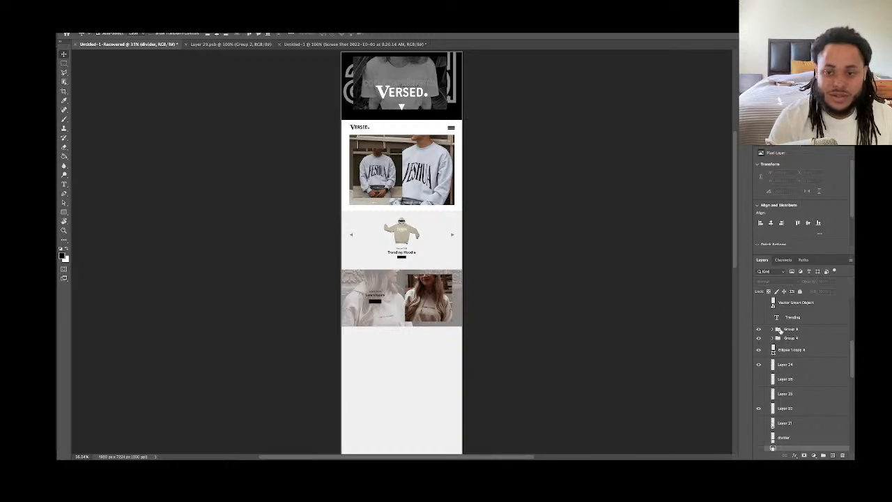
Open the Layer 30 smart object from the upper web banners group for editing and switch to Finder's images folder
scroll(781, 324, "up", 10)
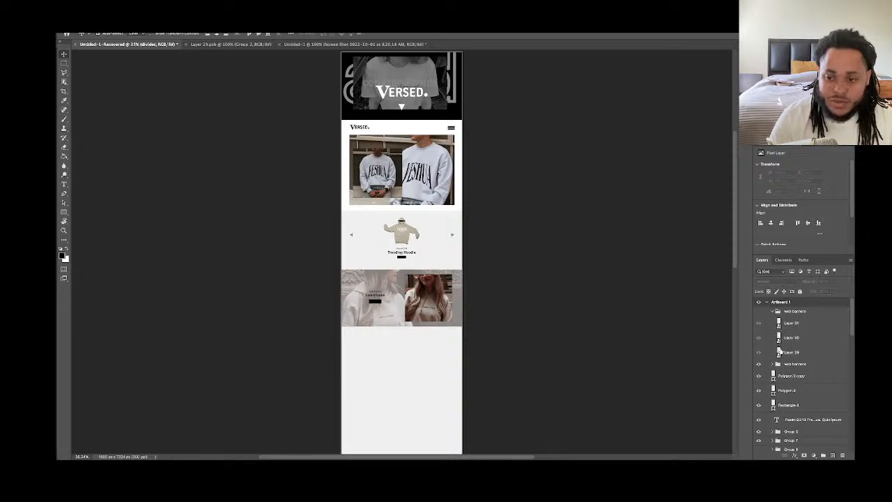
double_click(778, 338)
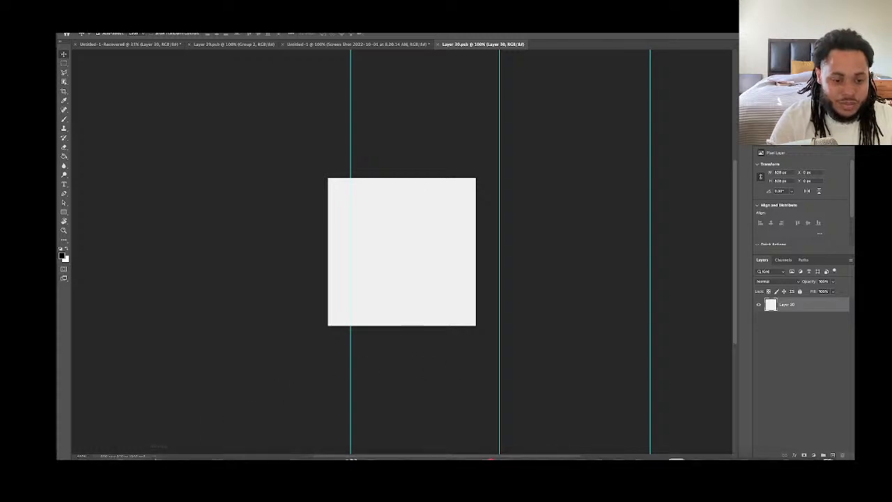
mouse_move(174, 454)
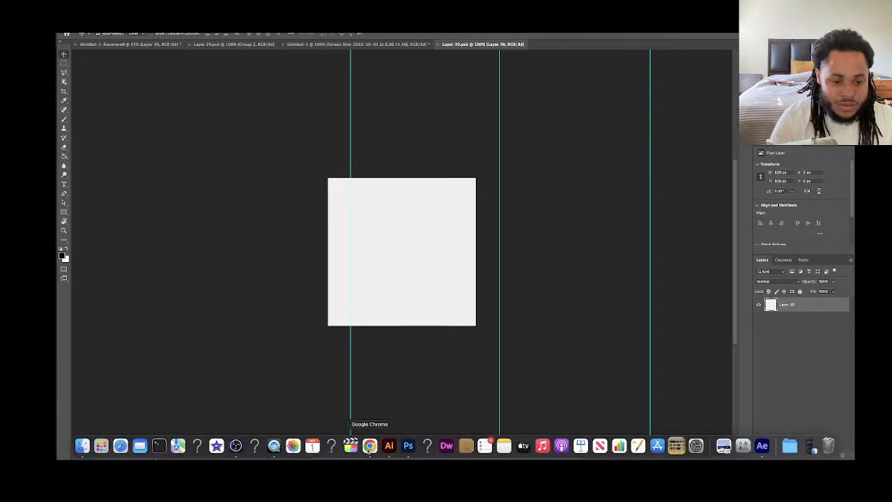
left_click(82, 446)
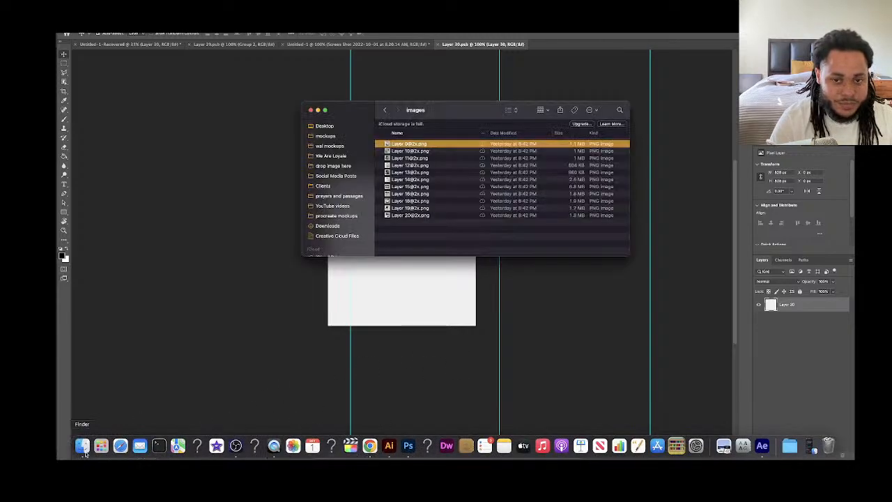
left_click(397, 173)
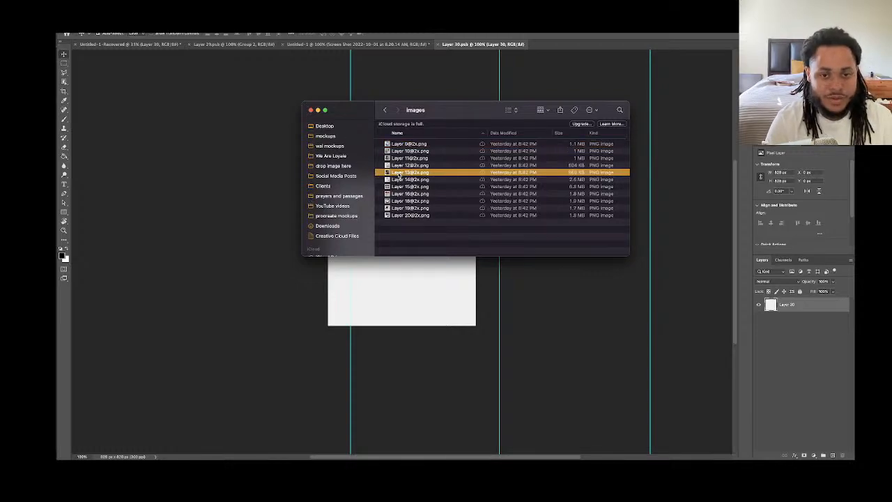
key("space")
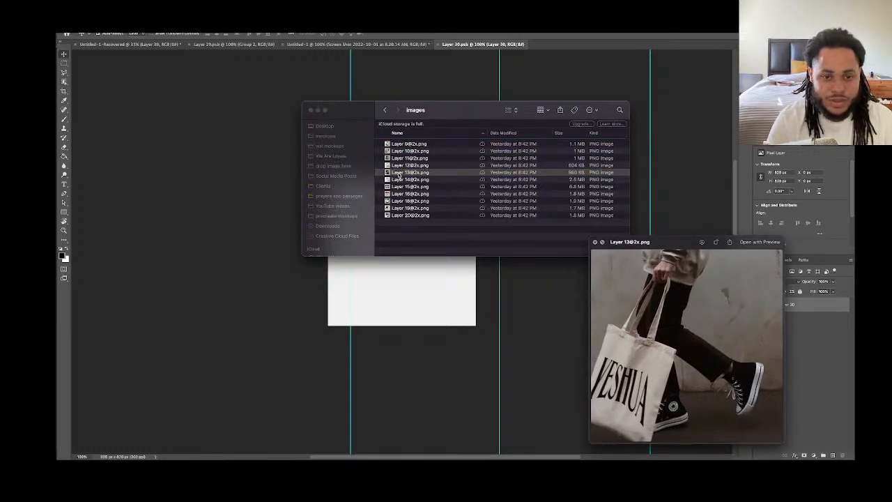
left_click(396, 170)
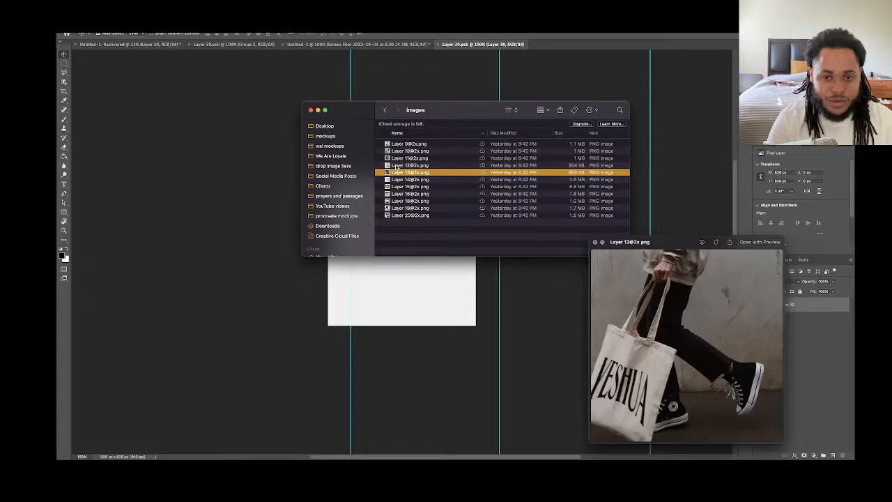
left_click(399, 166)
left_click(404, 179)
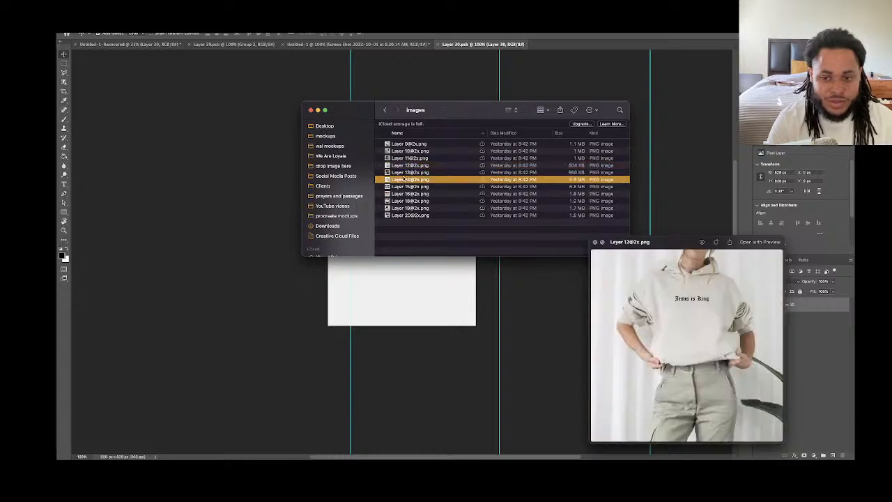
key("space")
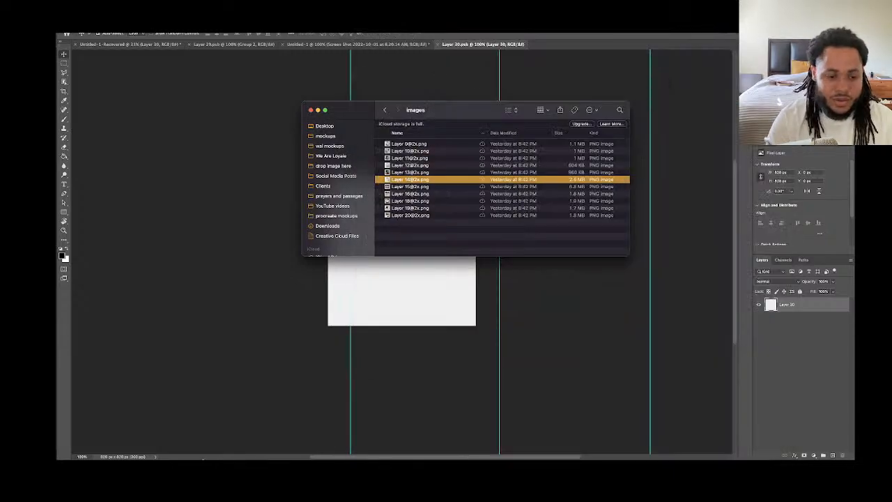
Switch to Chrome and open the Versed store's Accessories collection, closing the developer tools to show the full page
left_click(370, 446)
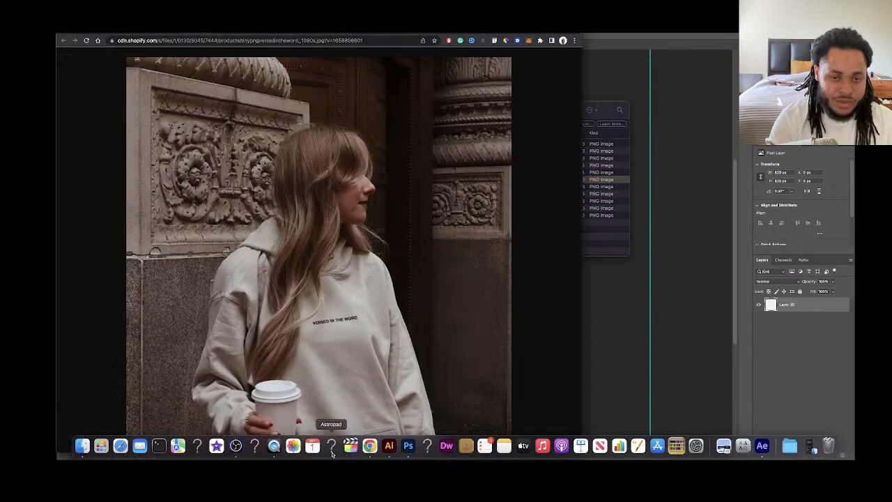
left_click(104, 31)
left_click(129, 32)
left_click(157, 33)
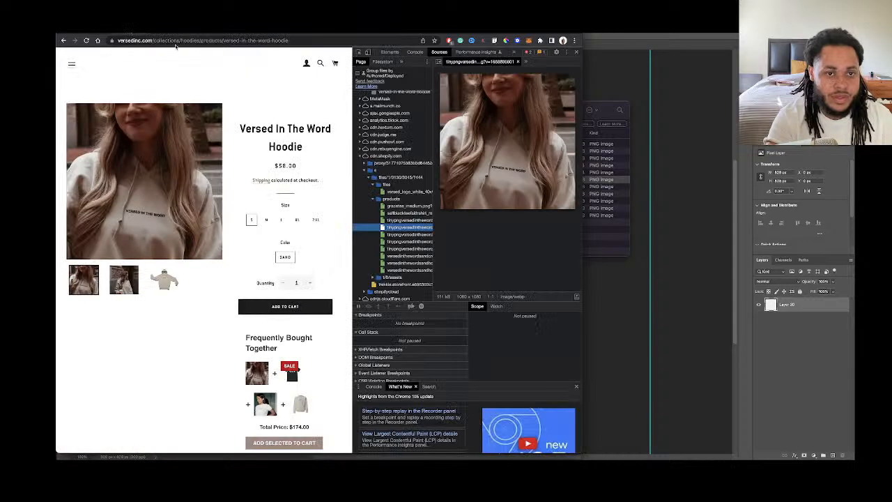
left_click(74, 66)
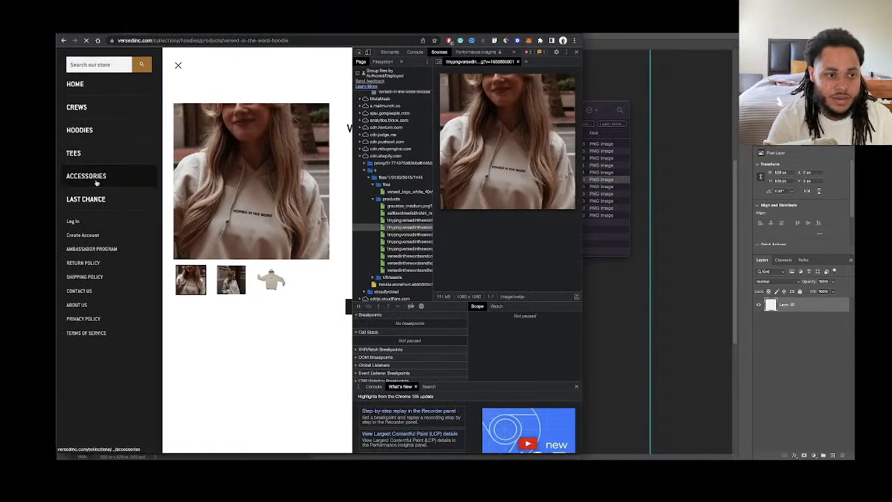
left_click(97, 183)
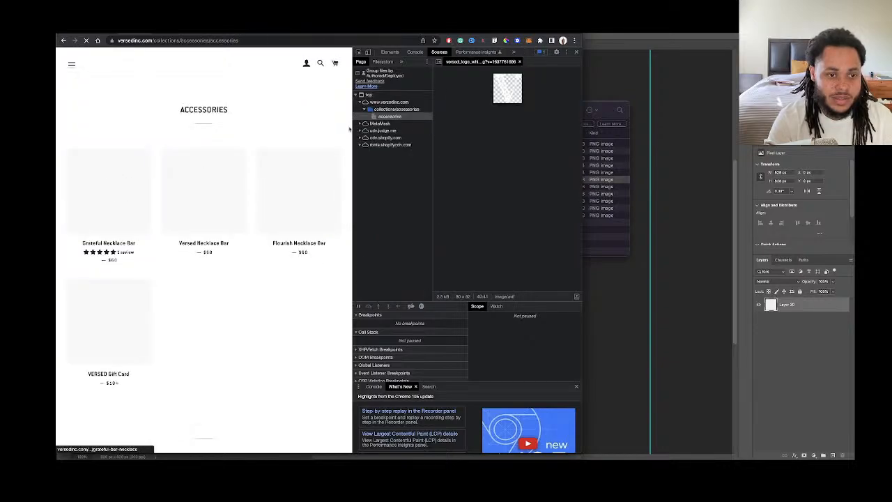
left_click(577, 52)
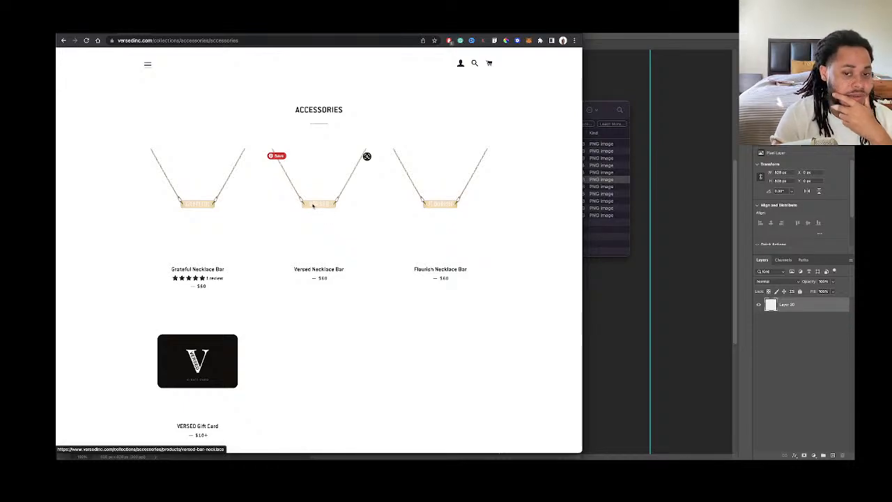
Open the store's Last Chance collection and examine its products down to the page footer
left_click(148, 65)
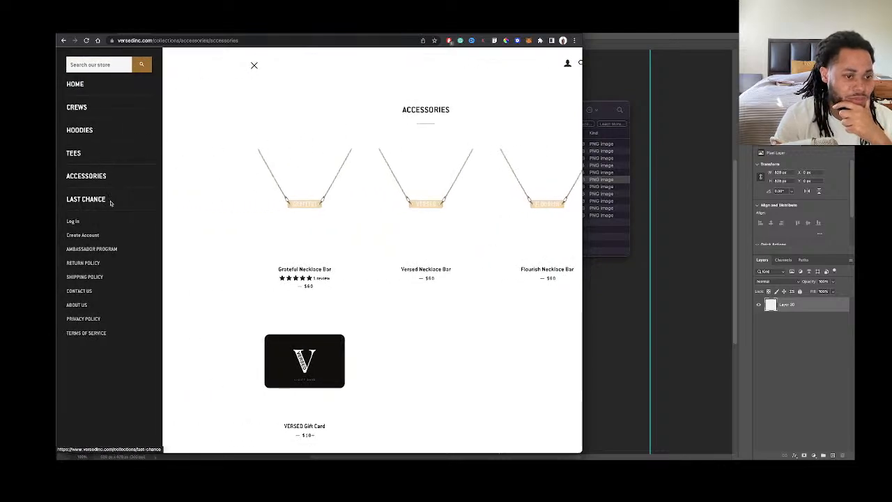
left_click(97, 204)
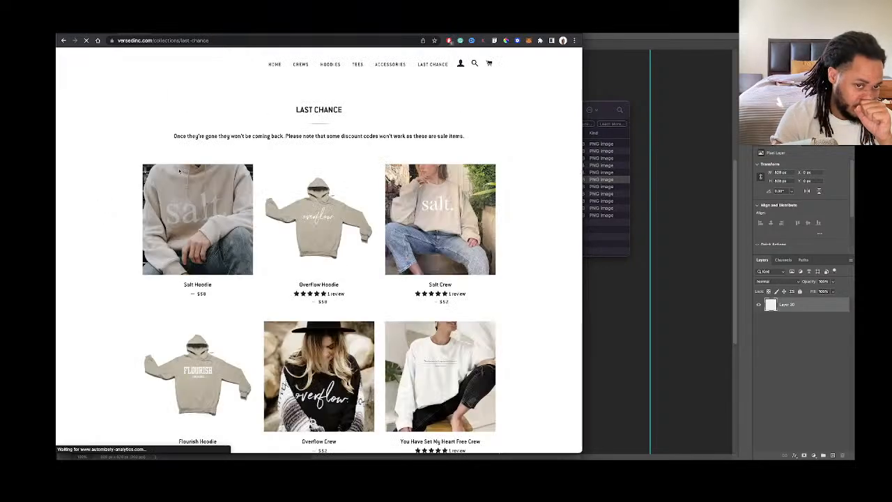
scroll(196, 154, "down", 15)
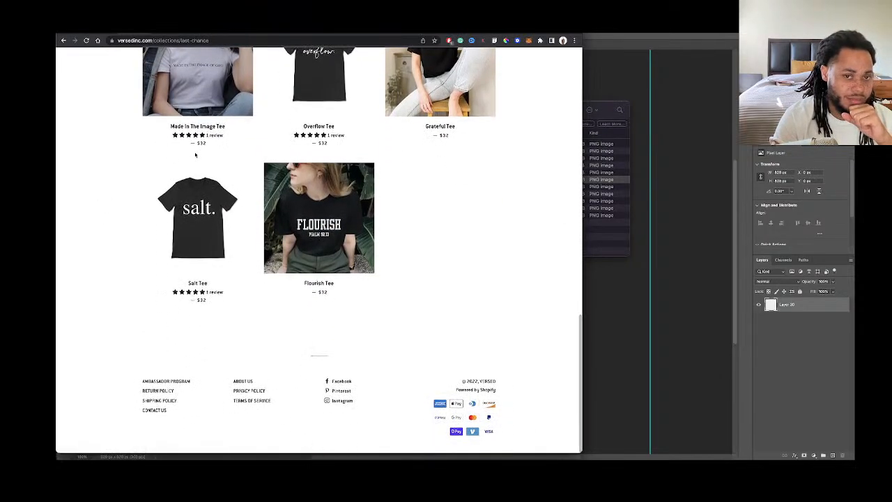
scroll(195, 154, "up", 15)
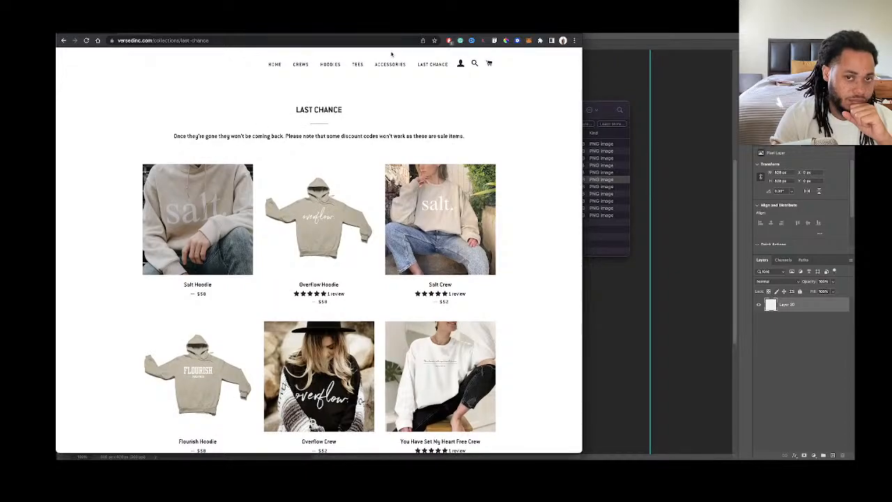
Check the Accessories collection again and look through the product photos in the Tees collection
left_click(390, 64)
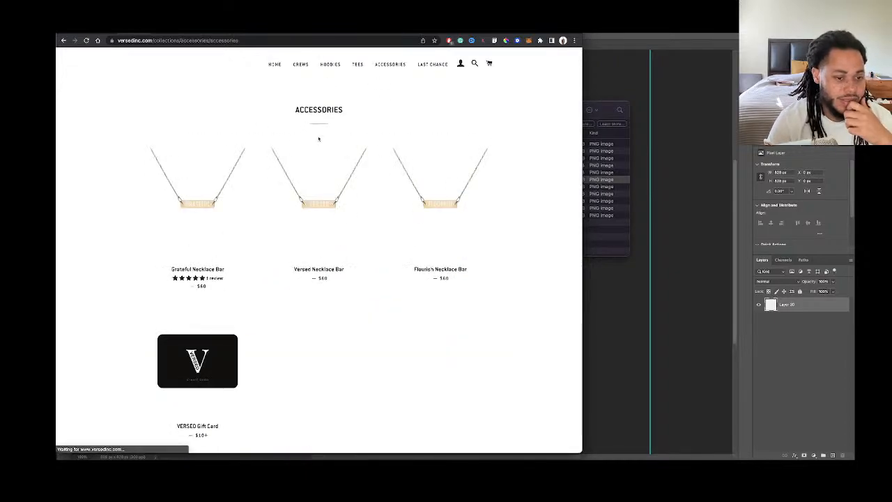
left_click(357, 64)
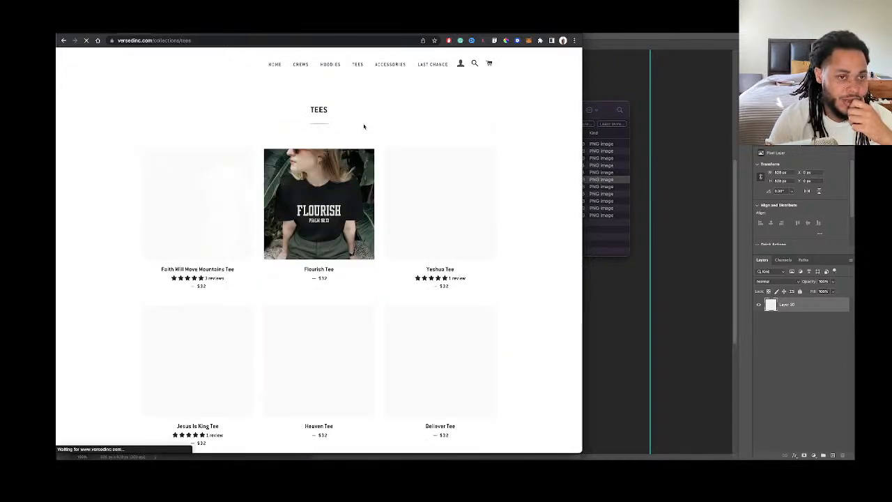
scroll(363, 126, "down", 5)
scroll(363, 125, "down", 10)
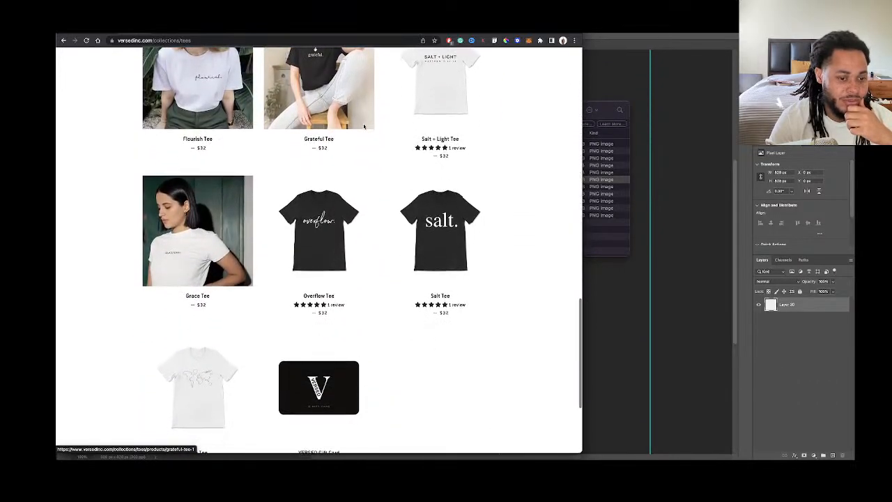
scroll(348, 104, "up", 10)
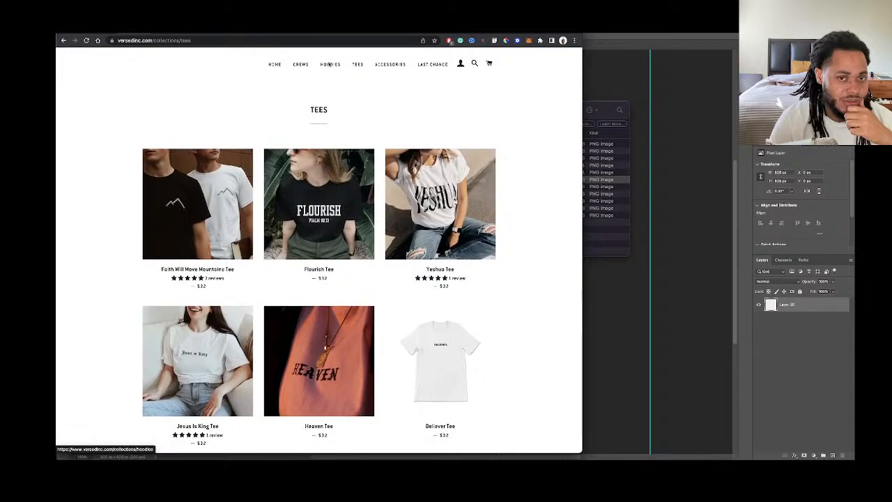
Open the Hoodies collection and look through its product photos
left_click(330, 64)
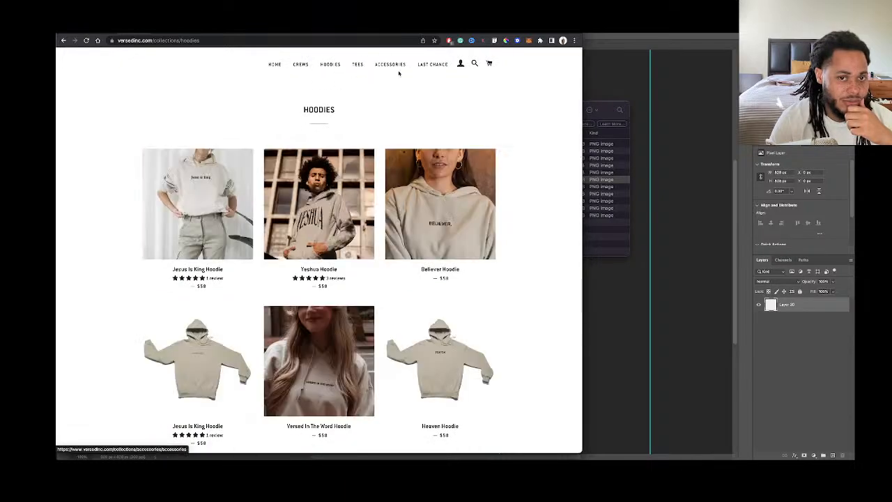
scroll(407, 112, "down", 5)
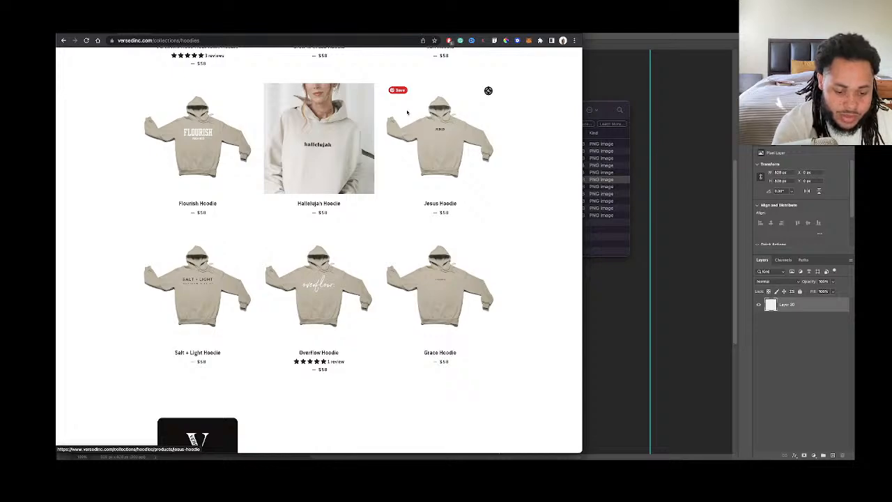
scroll(337, 133, "up", 3)
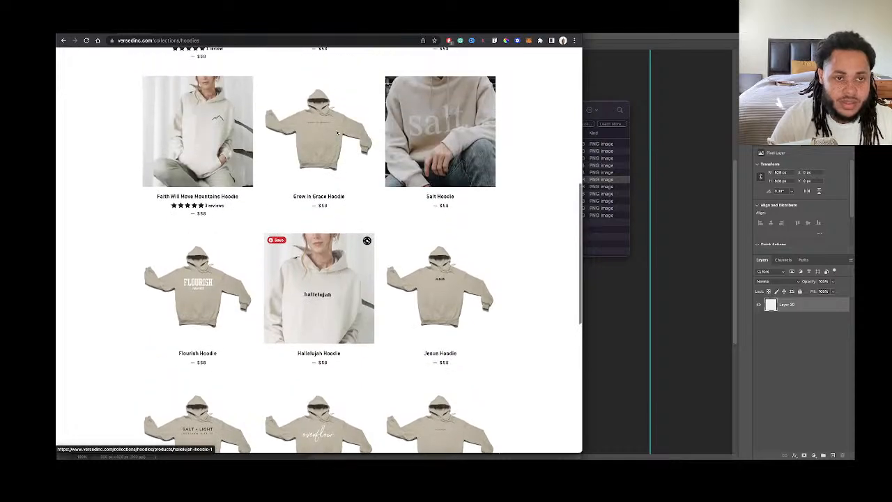
scroll(337, 132, "up", 10)
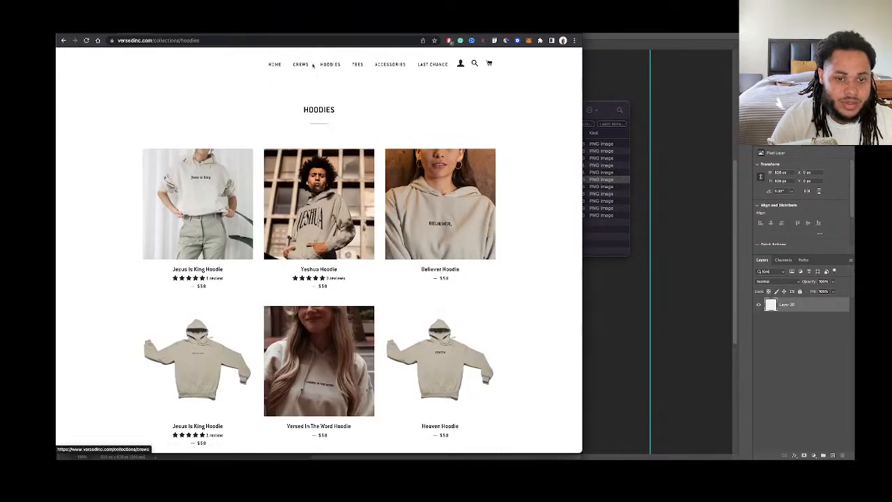
Revisit the Accessories collection and look over the Last Chance products once more for the banner's subject
left_click(393, 65)
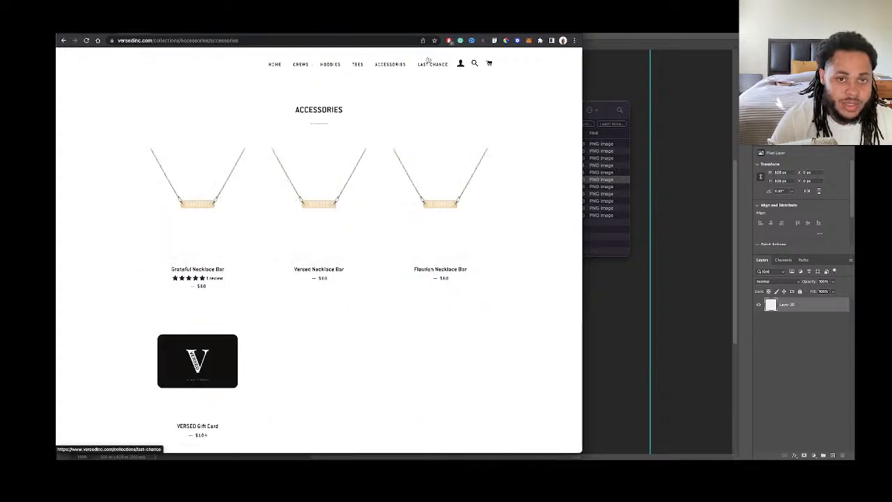
left_click(428, 64)
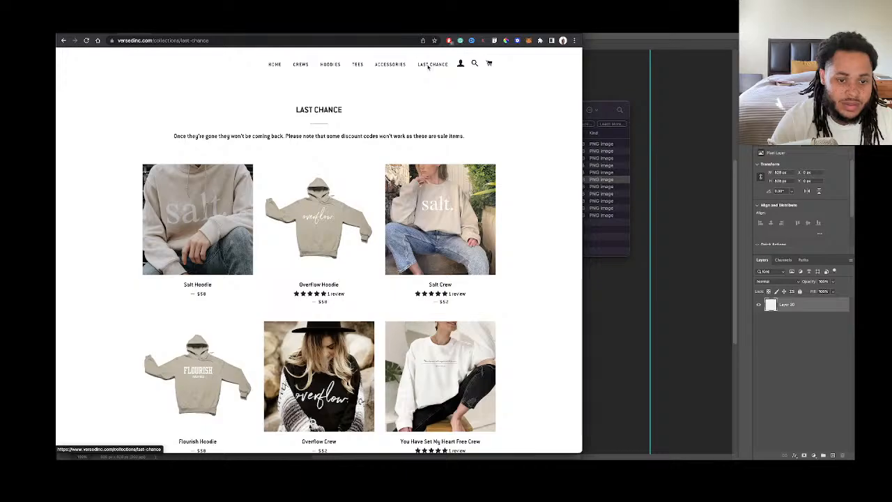
scroll(380, 120, "down", 10)
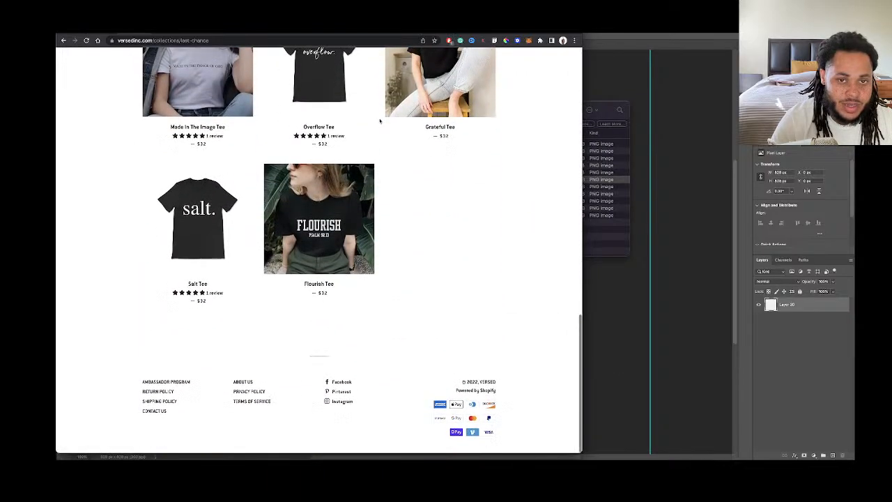
scroll(380, 122, "up", 10)
scroll(380, 122, "down", 5)
scroll(380, 122, "up", 5)
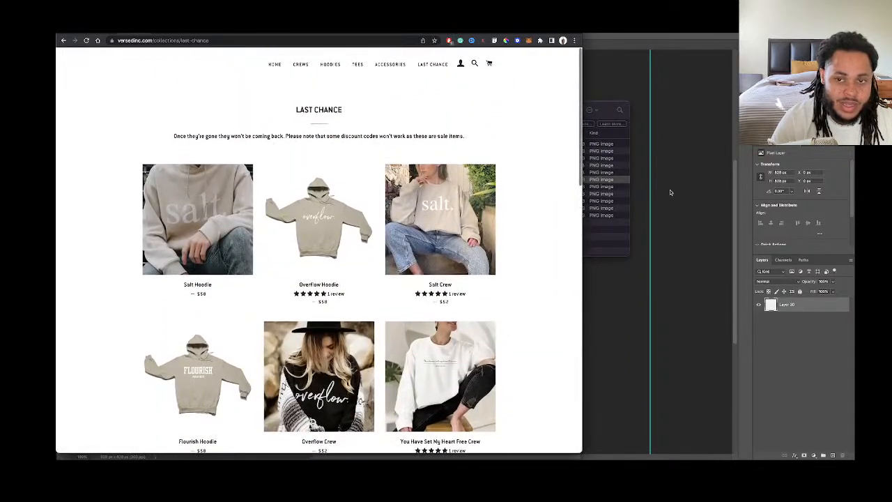
left_click(615, 238)
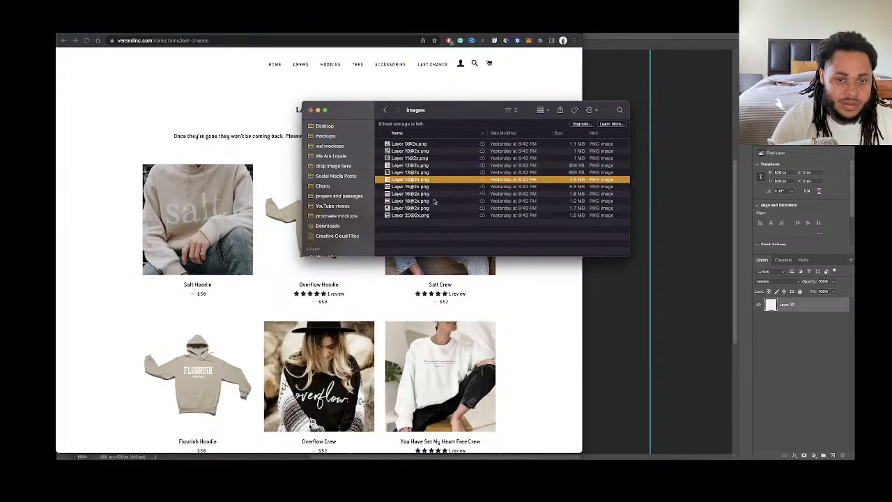
left_click(680, 232)
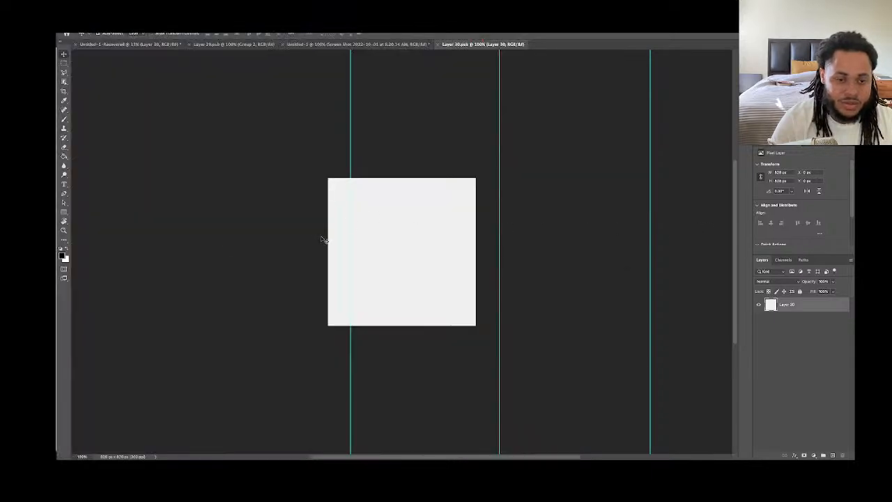
mouse_move(57, 457)
left_click(82, 446)
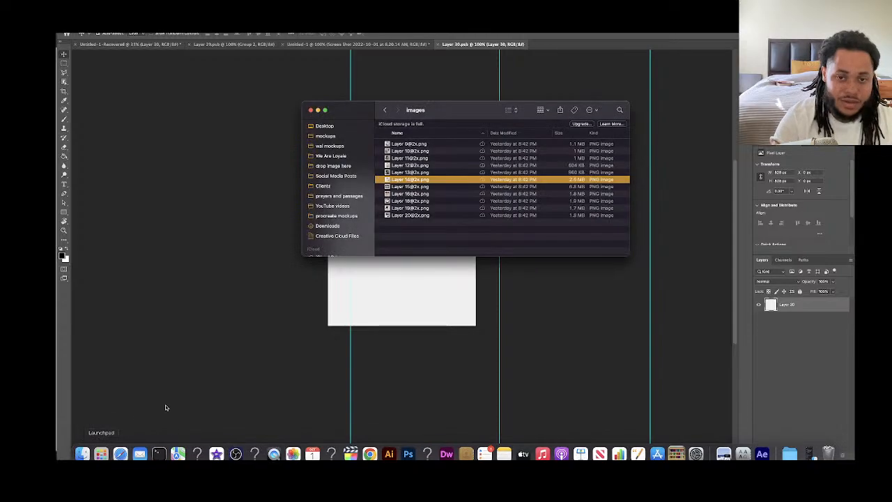
left_click(400, 166)
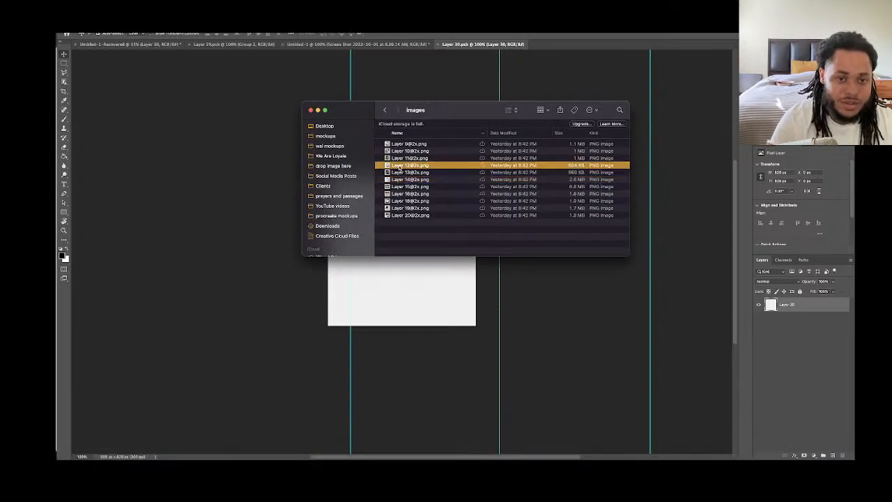
key("space")
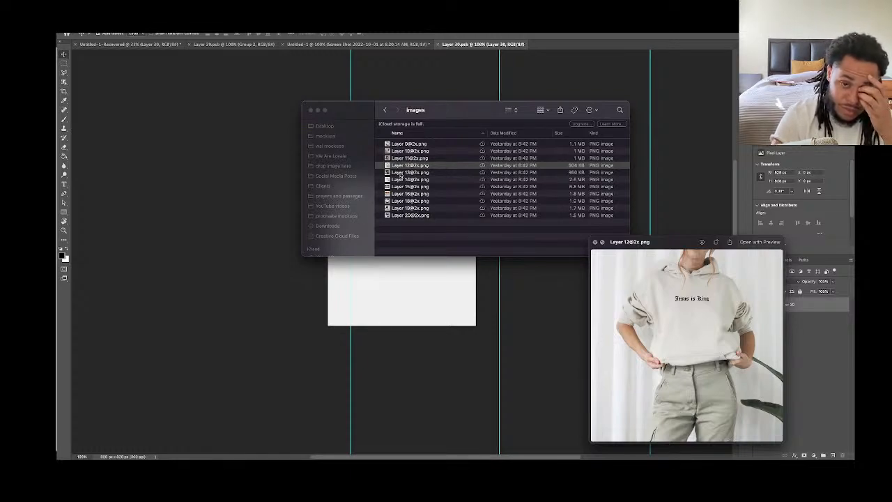
left_click_drag(399, 167, 390, 315)
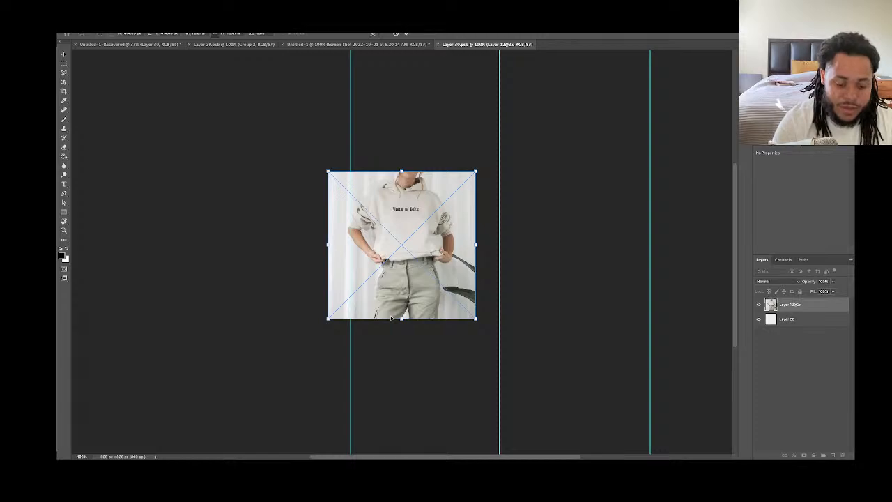
key("Return")
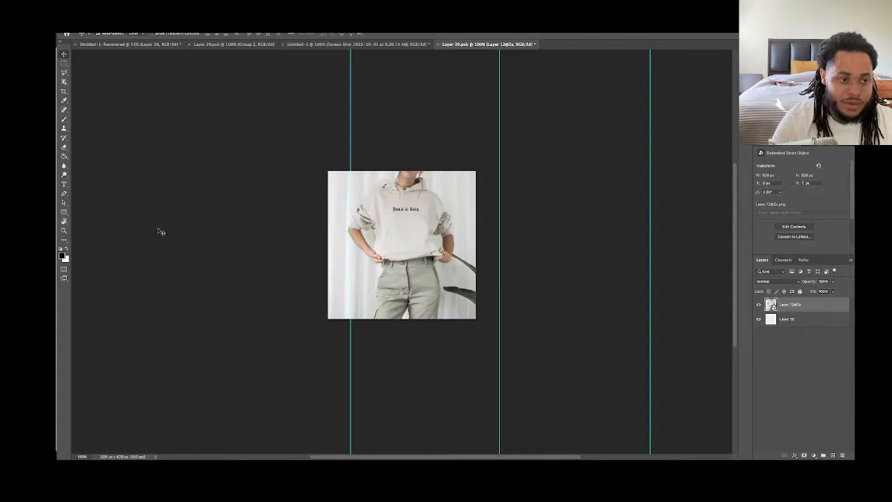
left_click(228, 45)
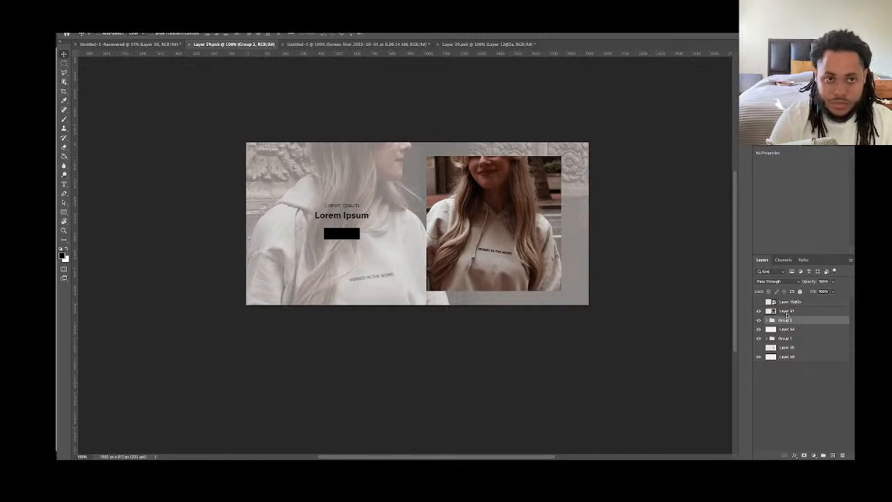
left_click(467, 46)
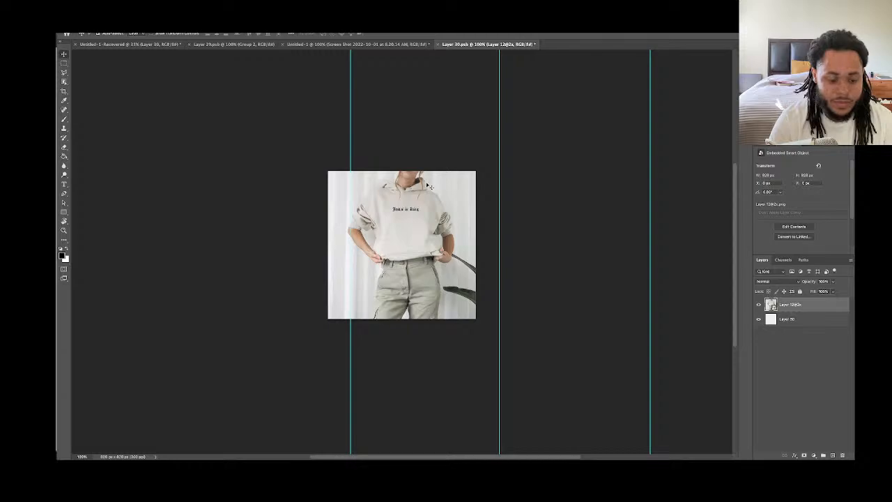
Paste the Lorem Ipsum text and black button group above the hoodie photo in Layer 30 and save the file
key("ctrl+g")
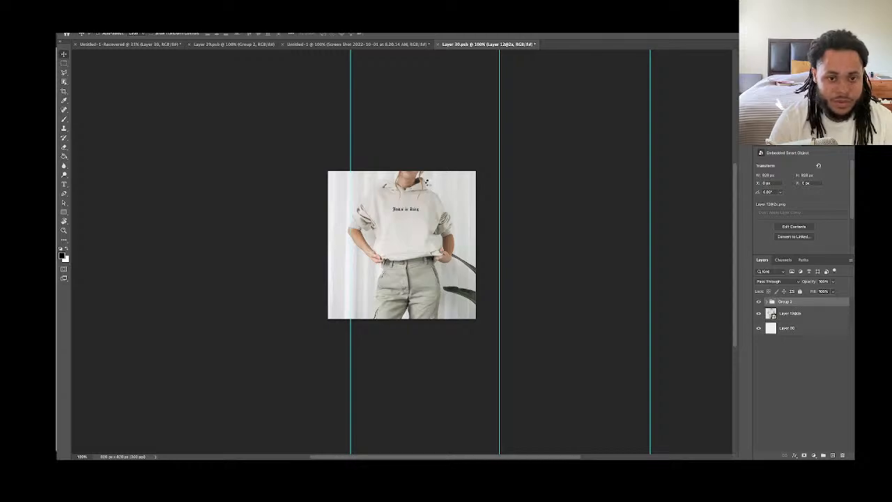
key("ctrl+f")
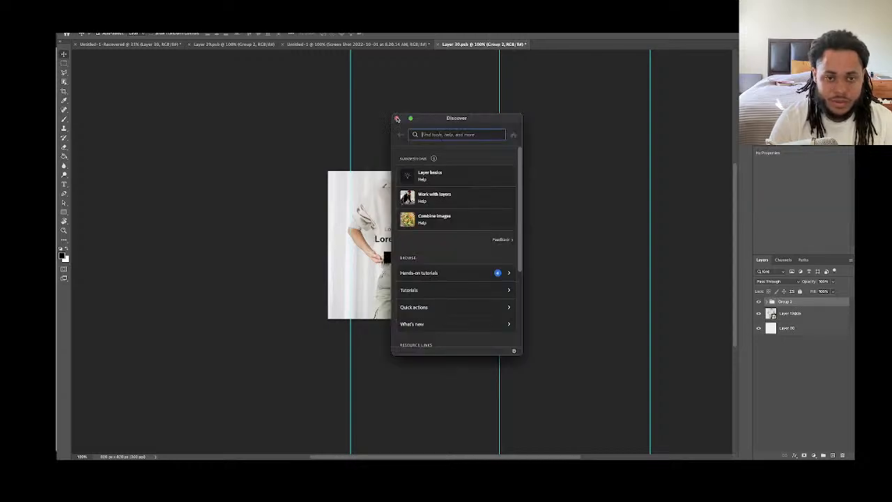
left_click(397, 119)
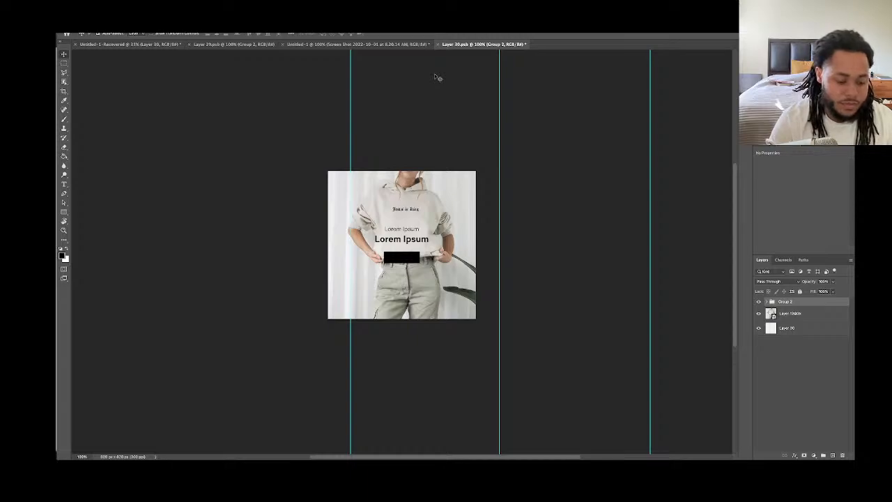
key("ctrl+s")
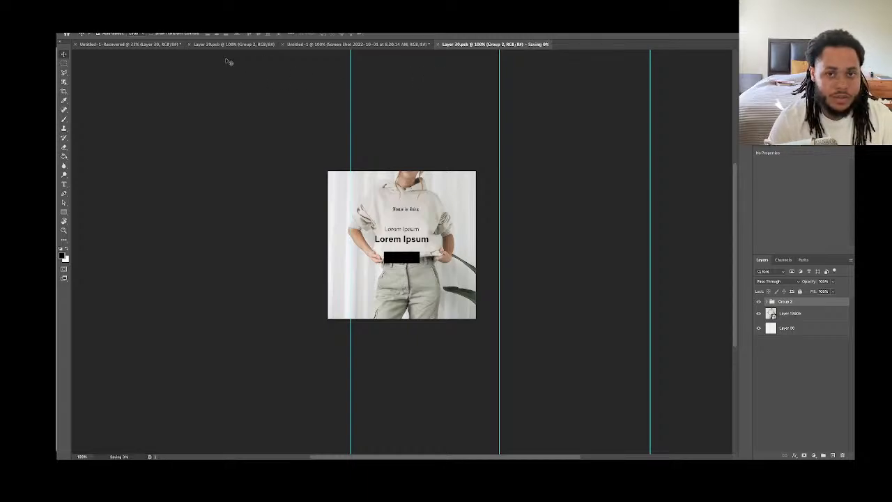
left_click(147, 45)
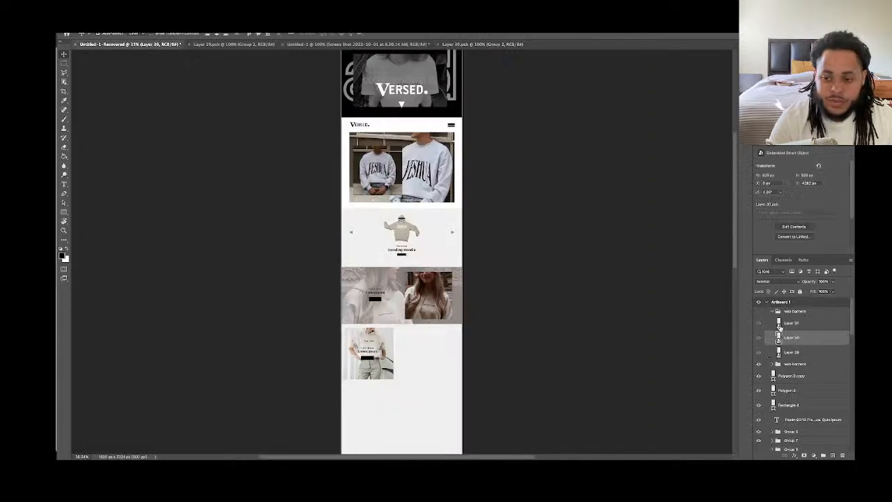
double_click(778, 324)
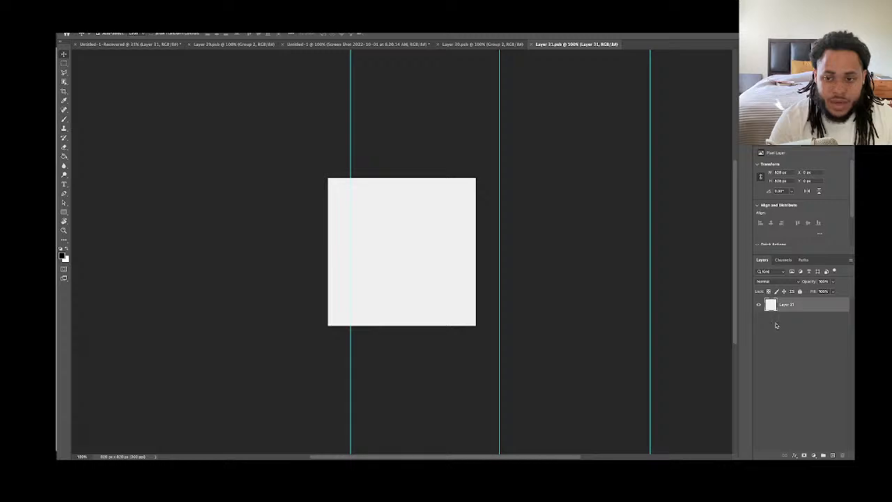
mouse_move(253, 449)
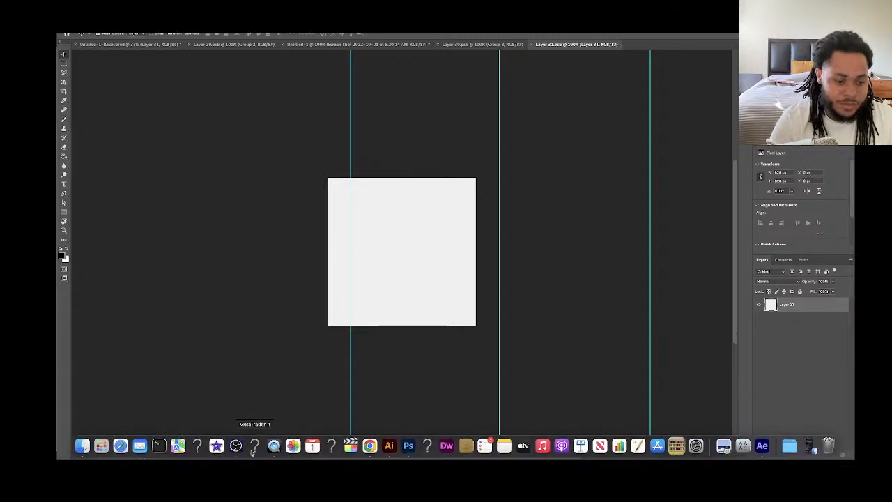
left_click(83, 446)
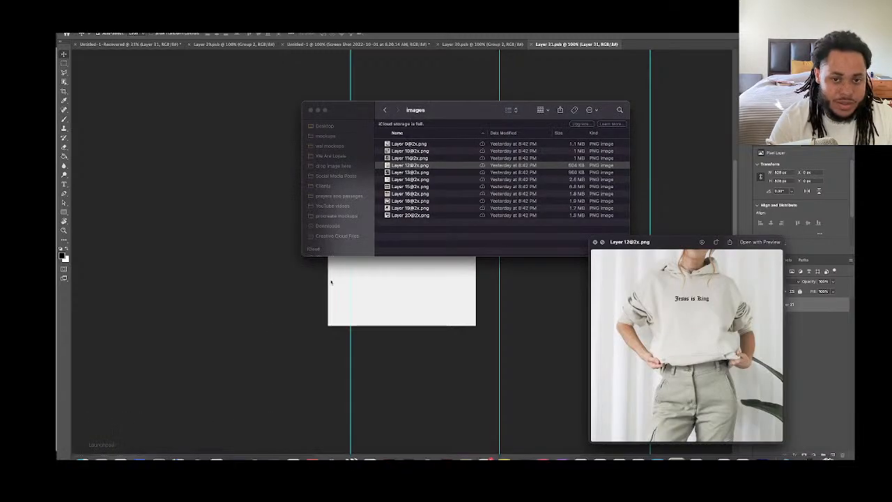
left_click(414, 174)
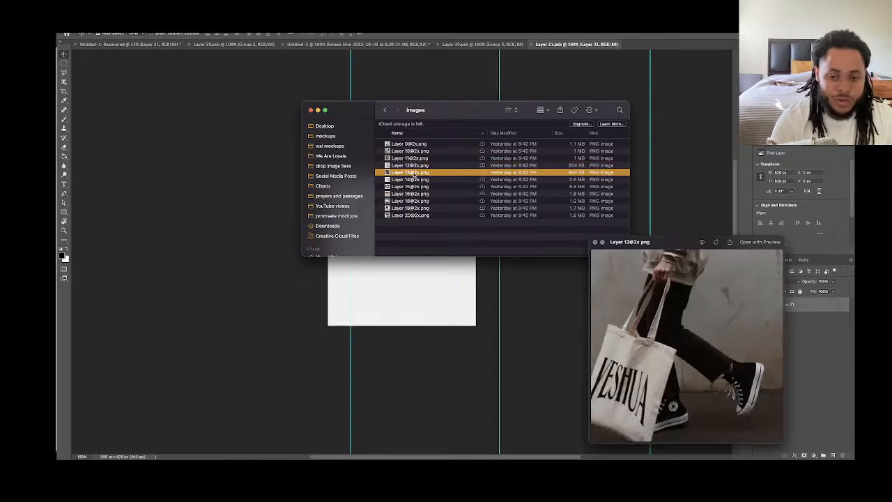
left_click_drag(403, 189, 403, 302)
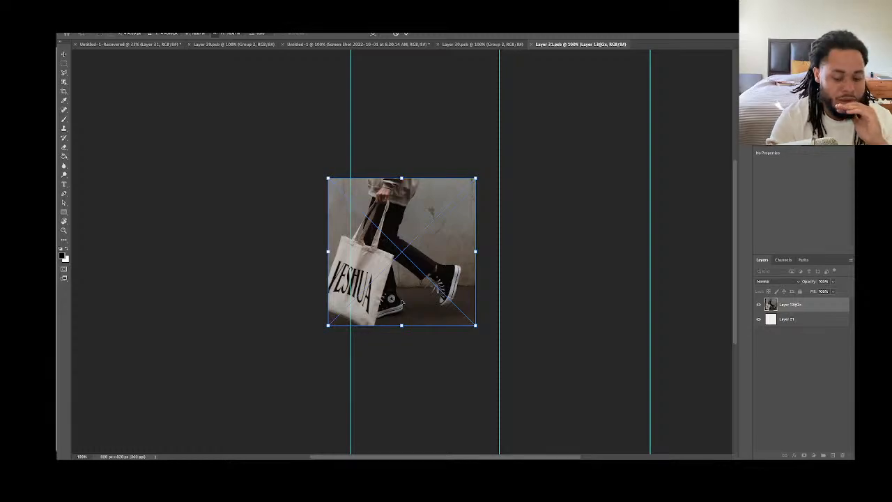
key("Return")
mouse_move(148, 459)
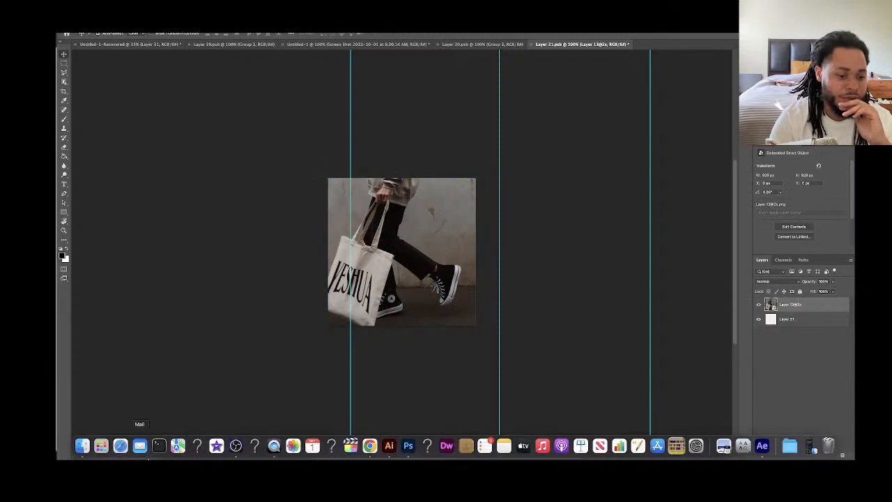
left_click(82, 446)
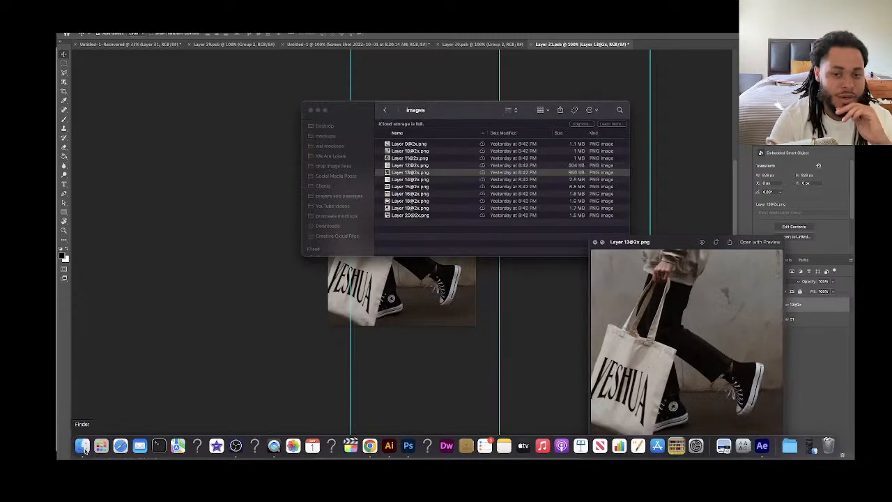
left_click(397, 185)
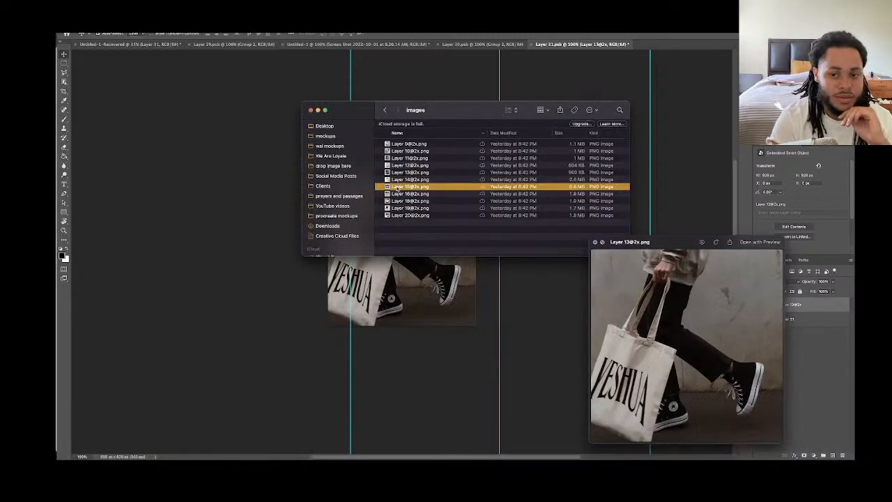
key("Down")
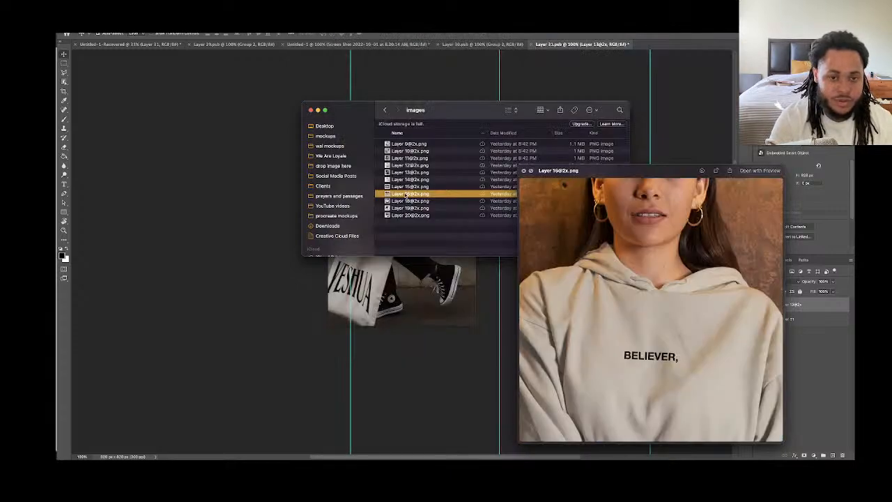
left_click_drag(406, 196, 394, 303)
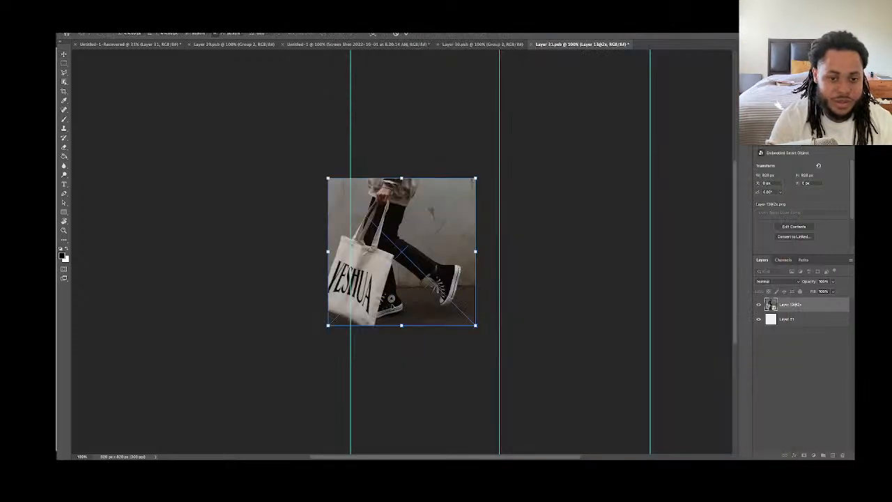
key("Return")
key("Return")
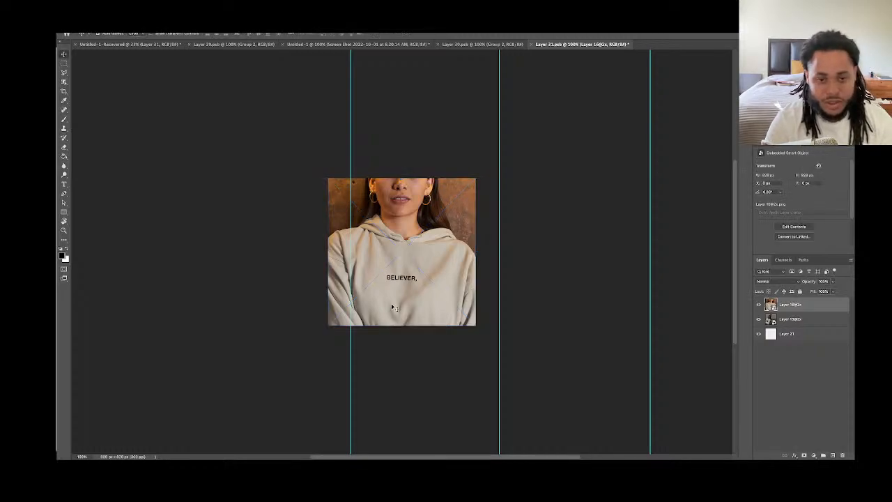
key("ctrl+s")
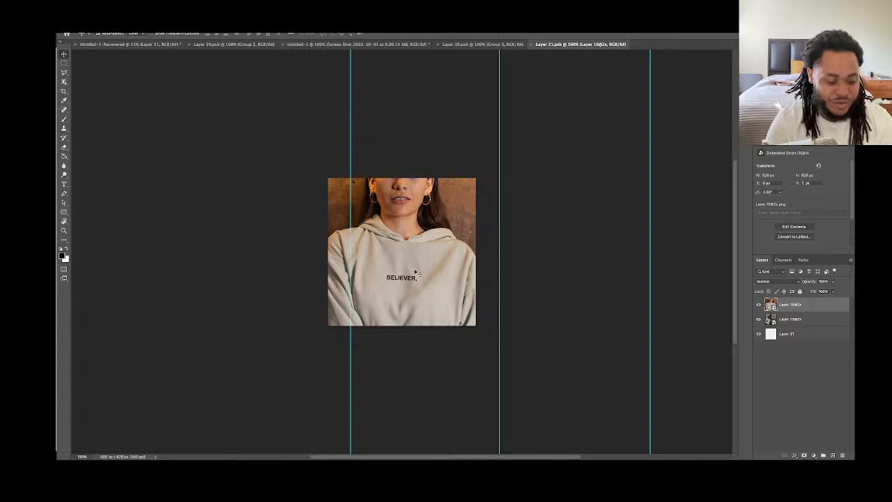
Paste the Lorem Ipsum text and button group into Layer 31 and add a white-filled layer at 37% opacity between it and the photo
key("ctrl+v")
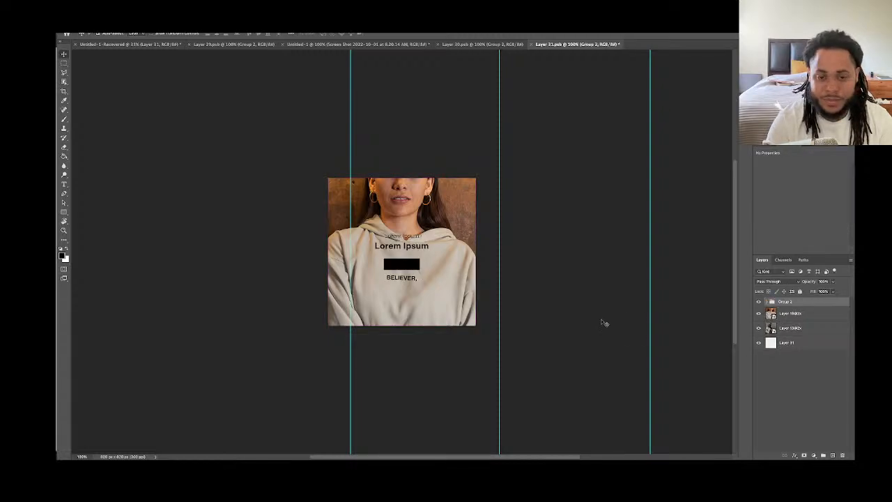
left_click(805, 318)
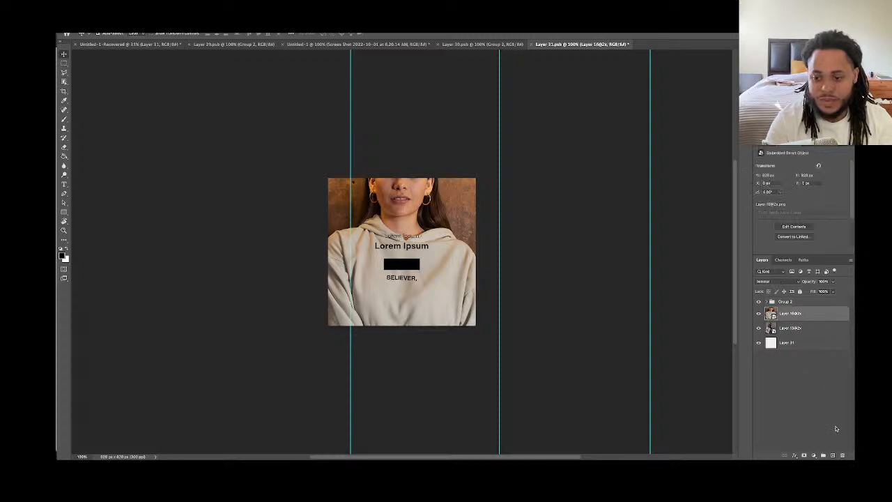
left_click(832, 455)
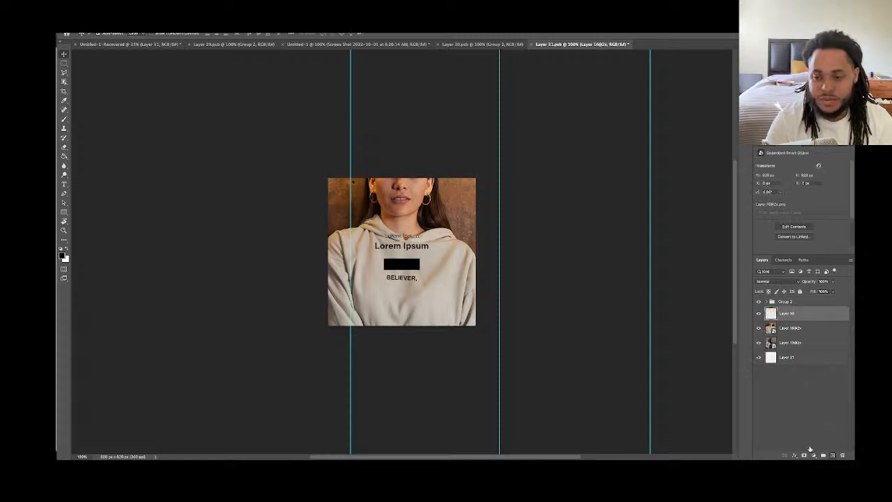
key("g")
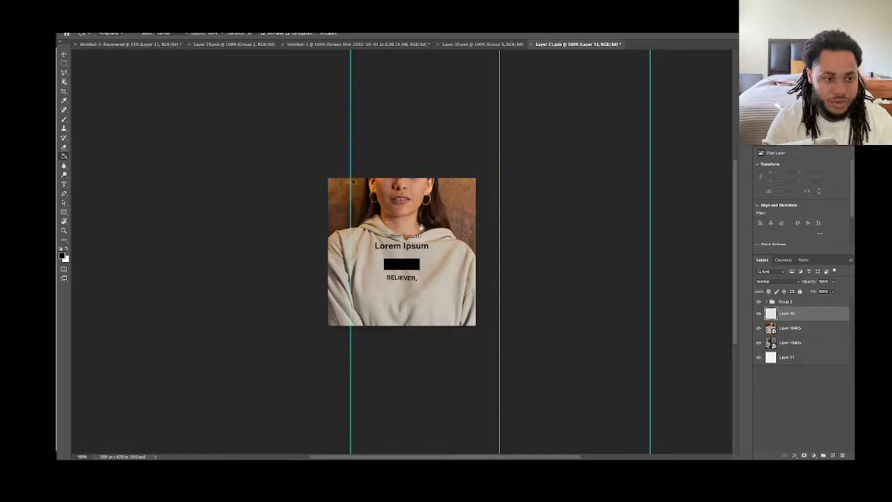
key("x")
left_click(448, 210)
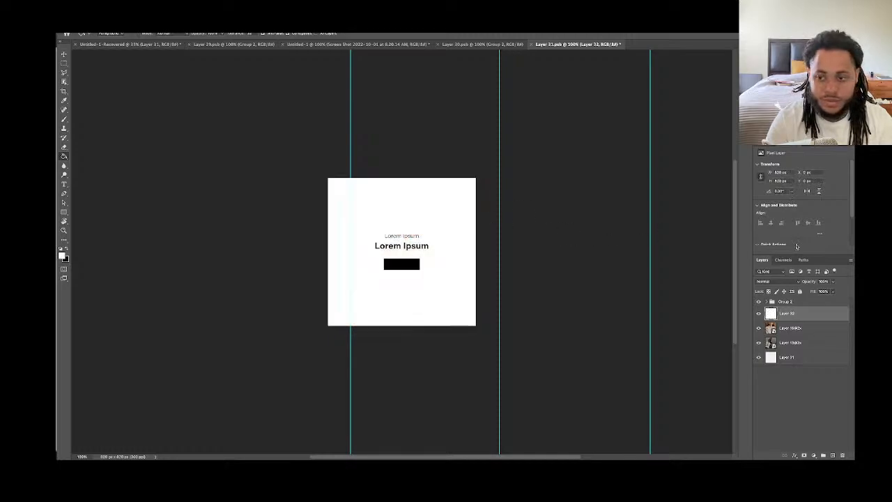
left_click_drag(832, 281, 813, 292)
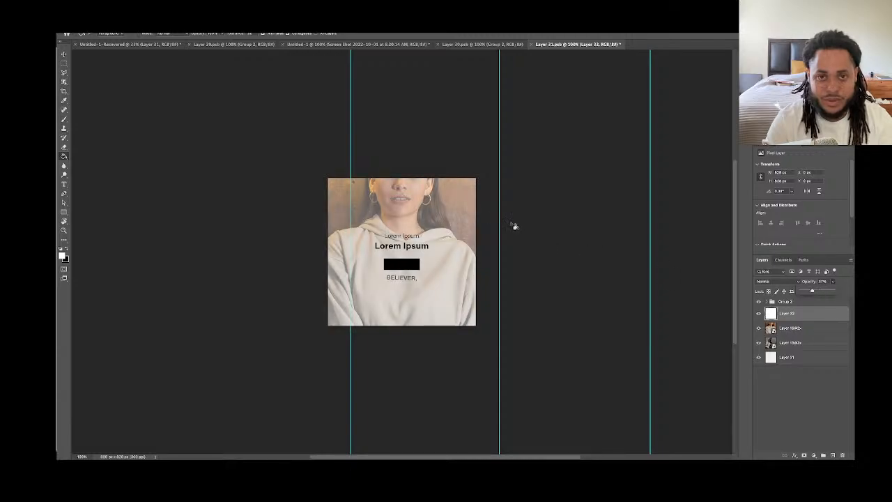
In Layer 30, add a white-filled layer at 37% opacity between the text group and the Jesus Is King hoodie photo, and save
left_click(462, 44)
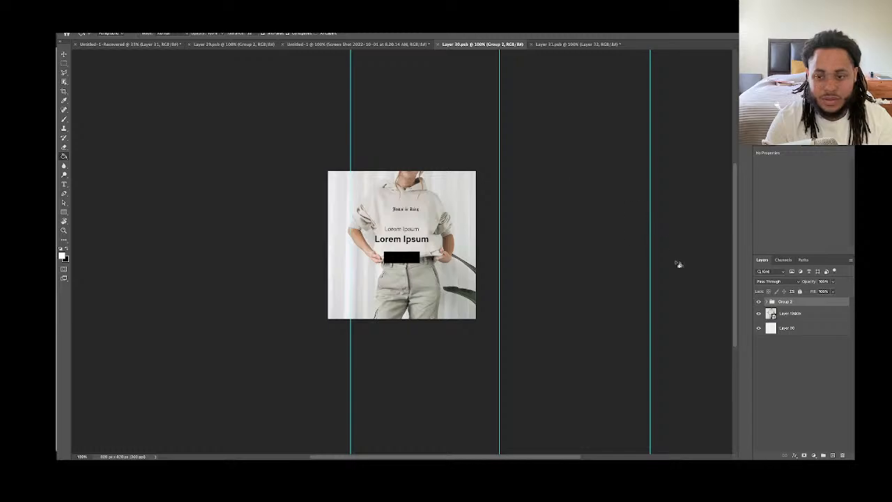
left_click(810, 314)
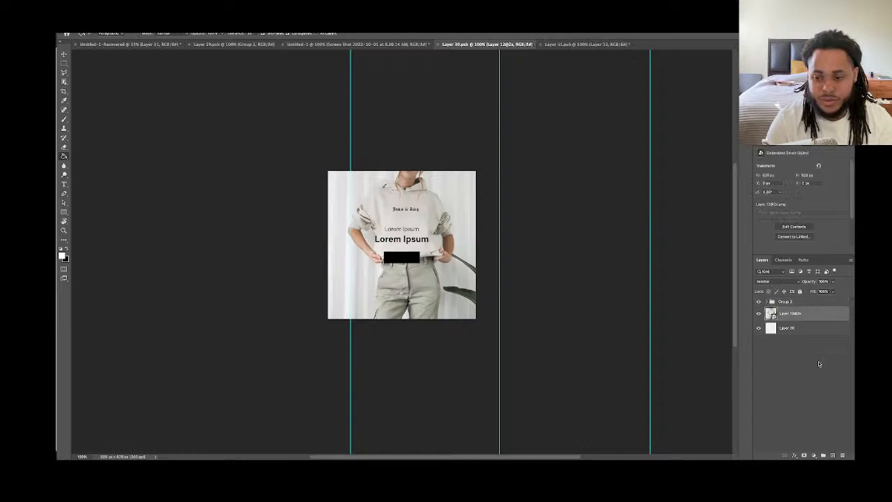
left_click(832, 454)
left_click(440, 249)
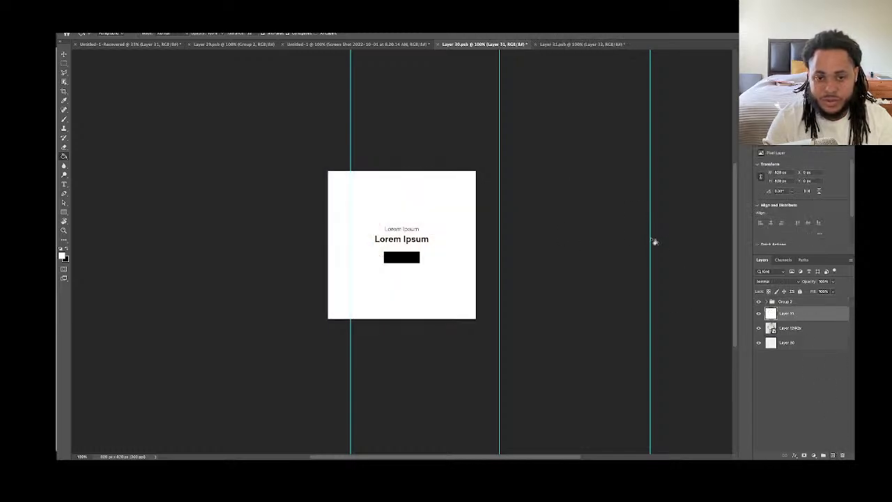
left_click(824, 281)
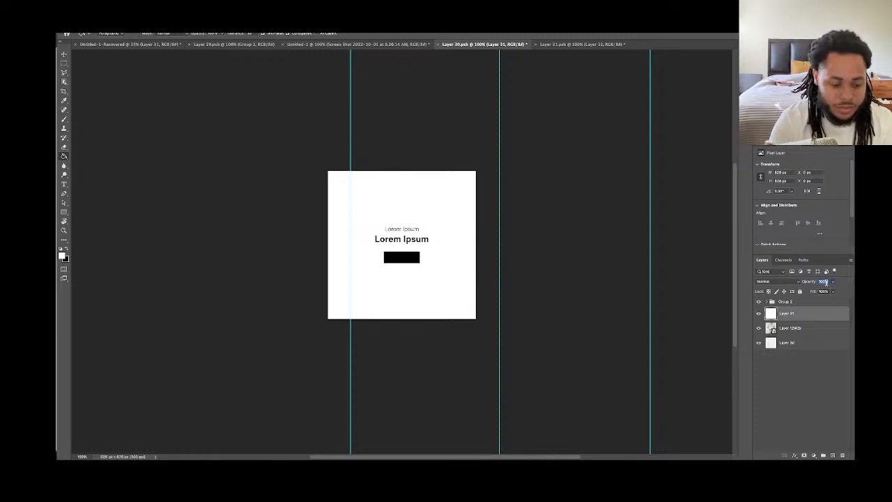
type("35")
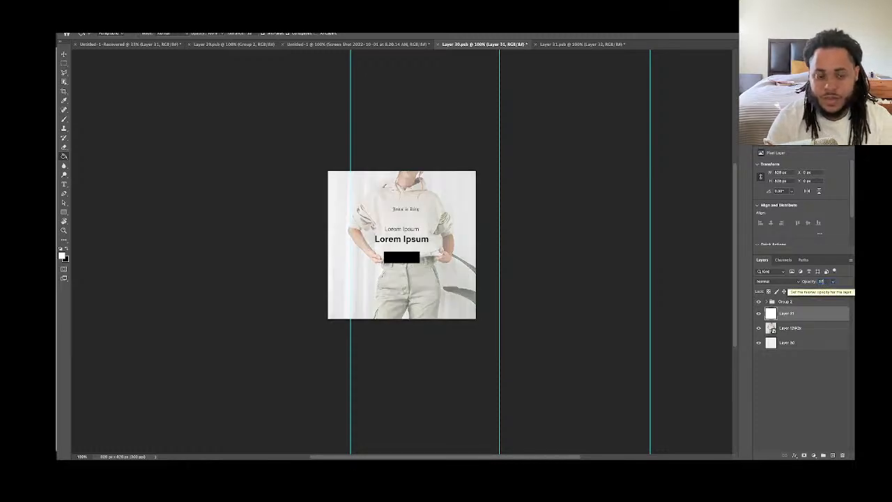
key("Return")
key("ctrl+s")
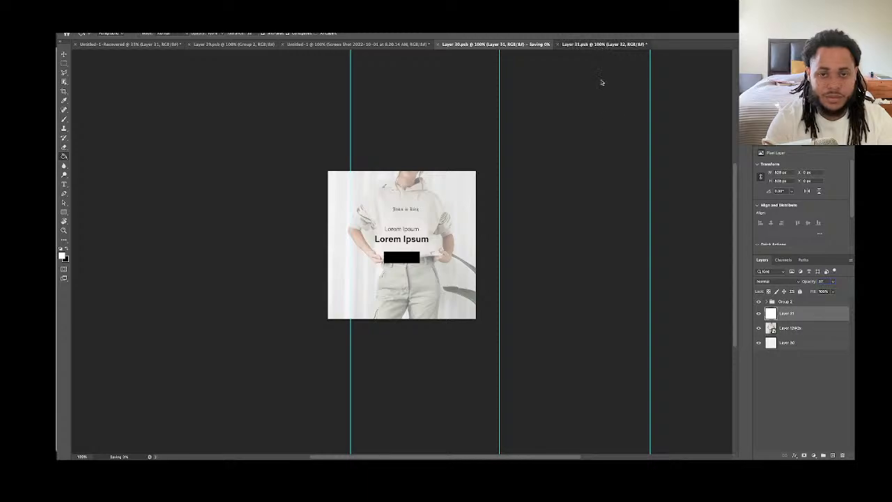
Save Layer 31 and return to the main page layout to check both updated banners
key("ctrl+Tab")
key("ctrl+s")
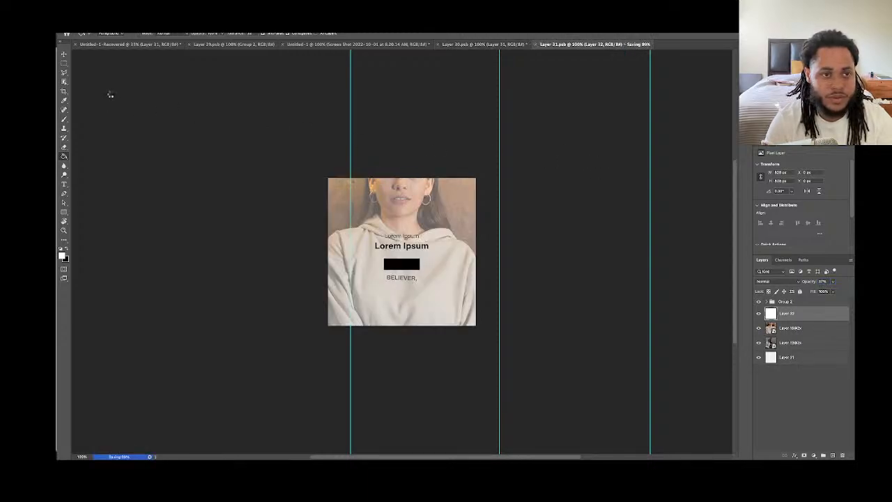
left_click(135, 45)
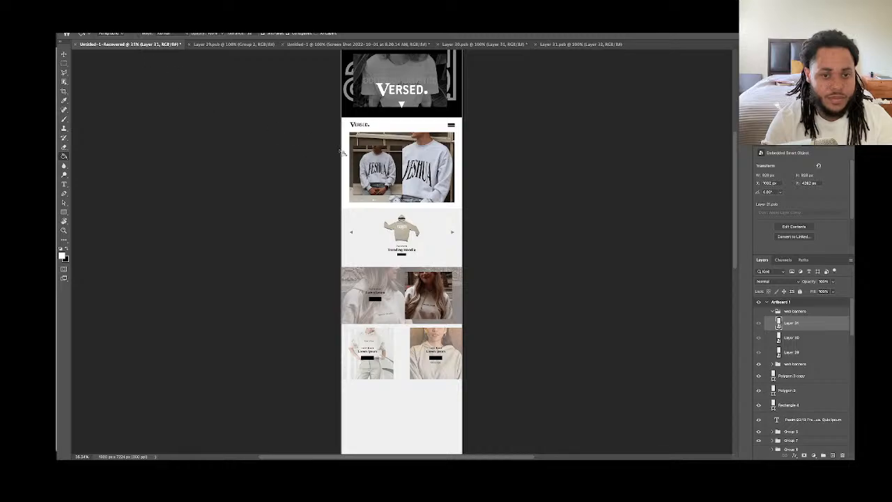
scroll(307, 151, "down", 2)
scroll(307, 152, "up", 3)
scroll(307, 152, "down", 1)
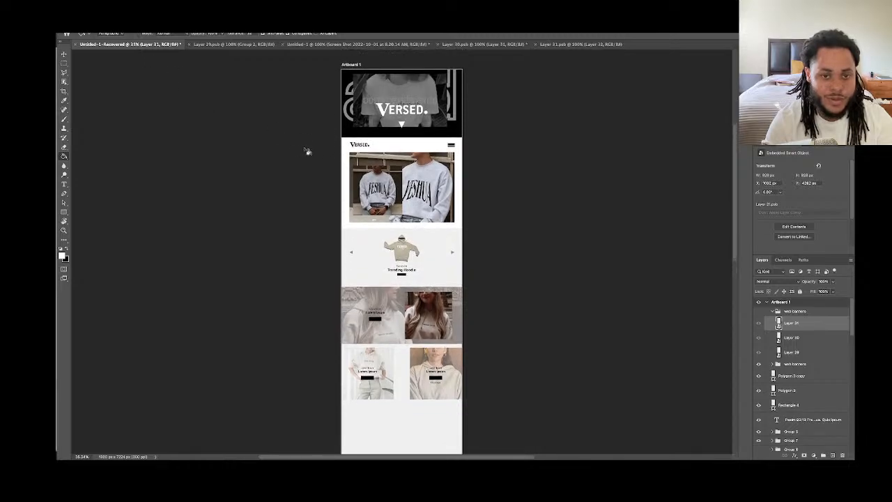
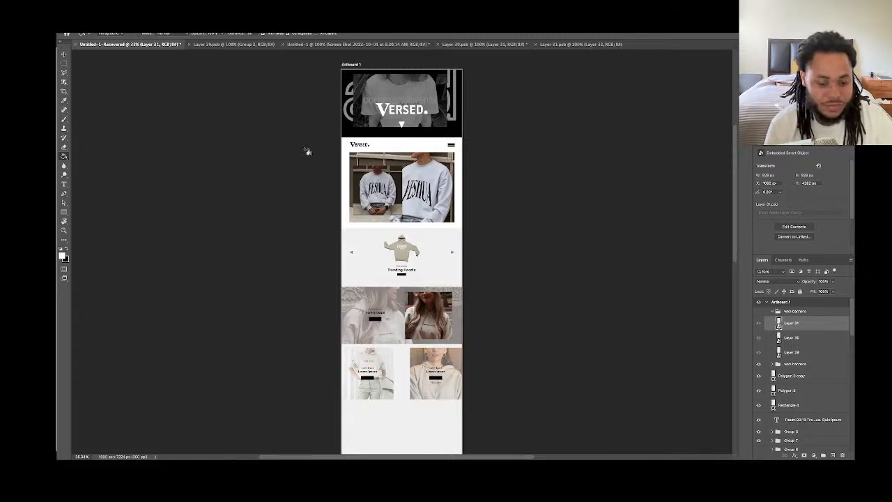
View the page layout full screen without the interface and examine the banner sections enlarged
key("f")
key("Tab")
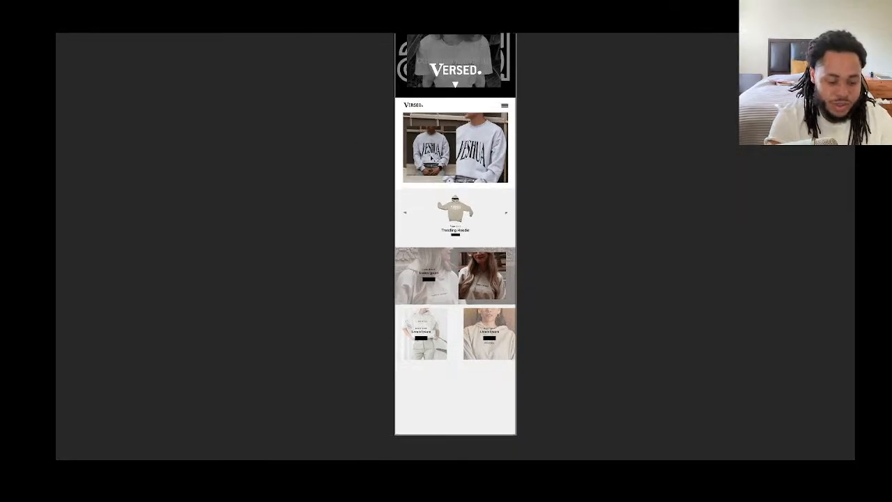
key("ctrl+plus")
key("ctrl+plus")
key("ctrl+plus")
key("ctrl+plus")
key("ctrl+plus")
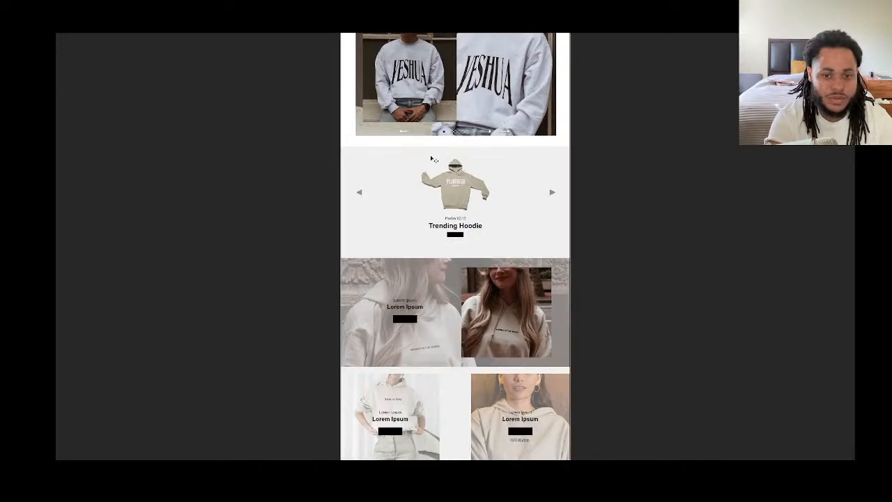
Review the full-screen page layout from the Versed hero banner through the carousel, Trending Hoodie and web banners to the empty bottom section
scroll(431, 155, "up", 15)
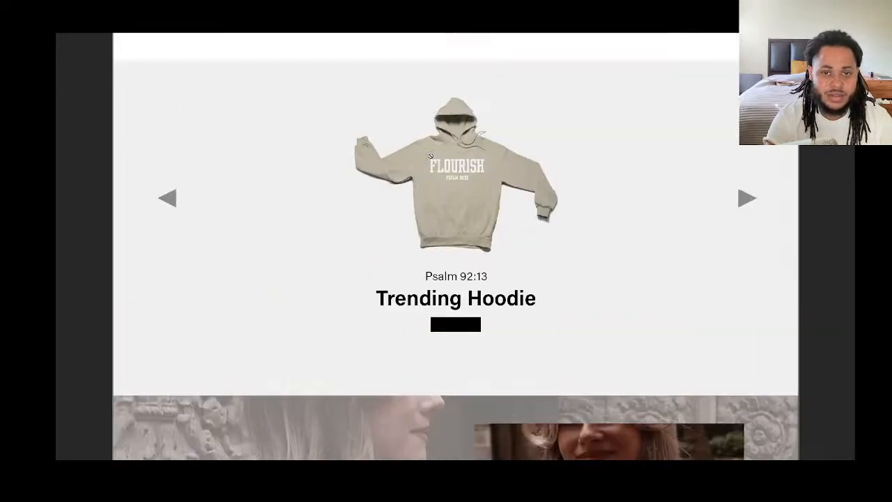
scroll(430, 155, "down", 6)
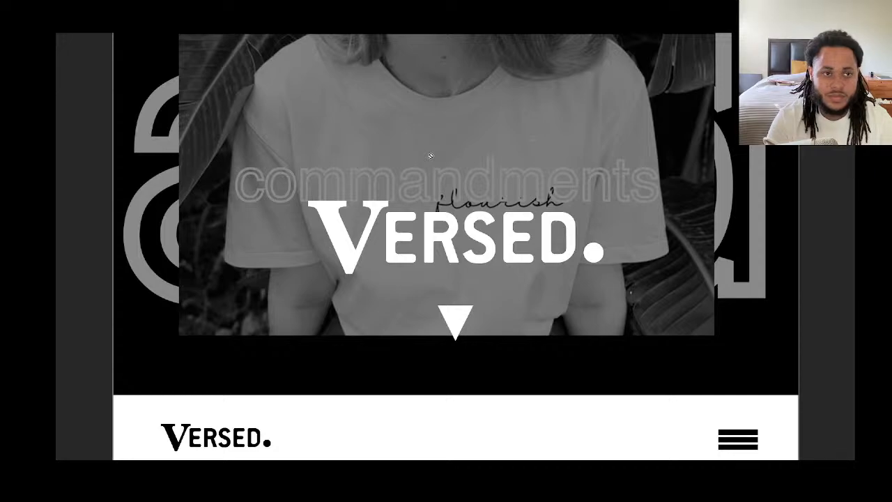
scroll(431, 156, "up", 1)
scroll(431, 157, "down", 2)
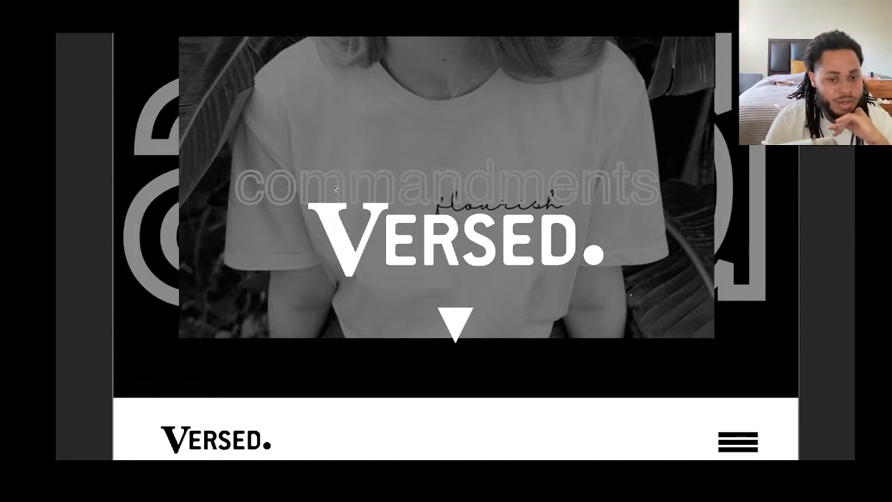
scroll(574, 209, "down", 3)
scroll(573, 208, "down", 10)
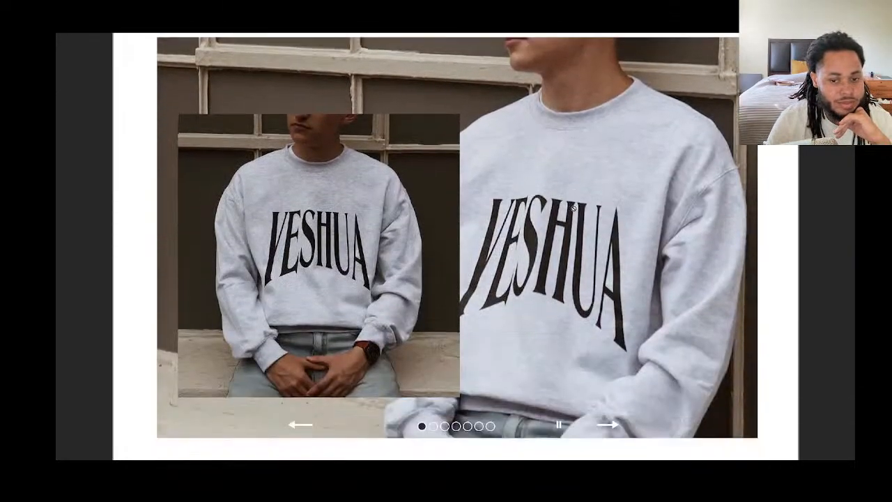
scroll(574, 209, "down", 7)
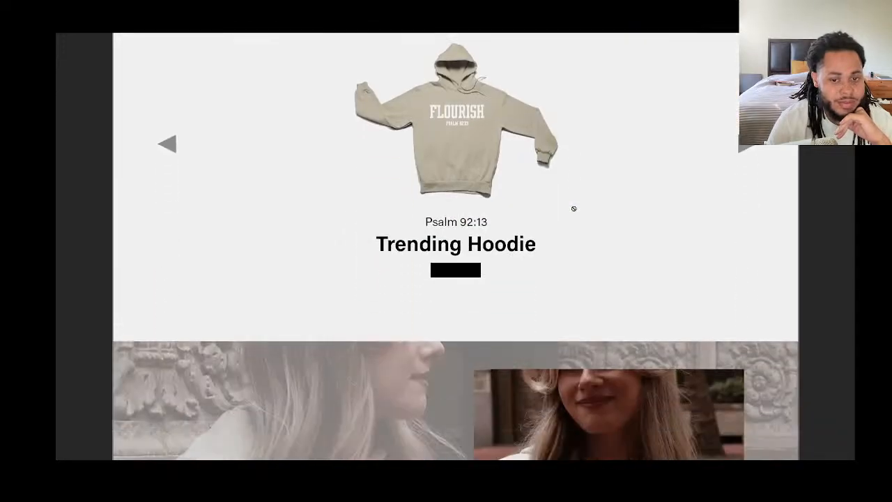
scroll(574, 208, "down", 7)
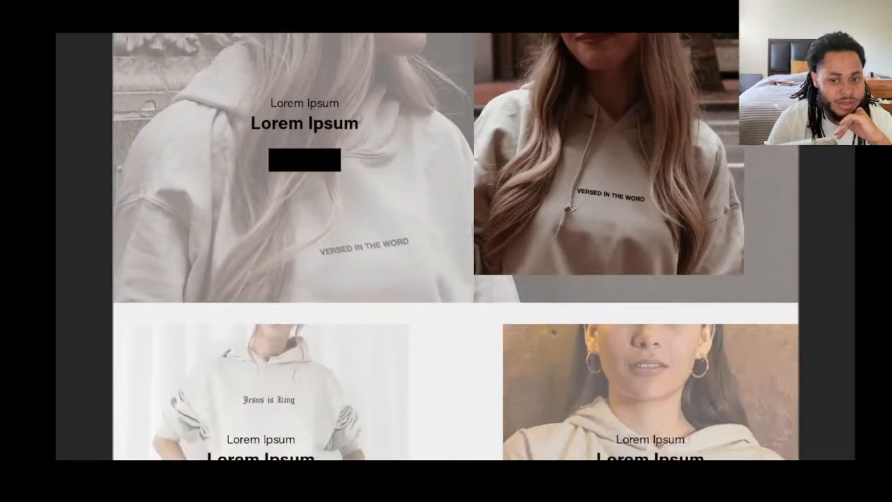
scroll(573, 208, "down", 4)
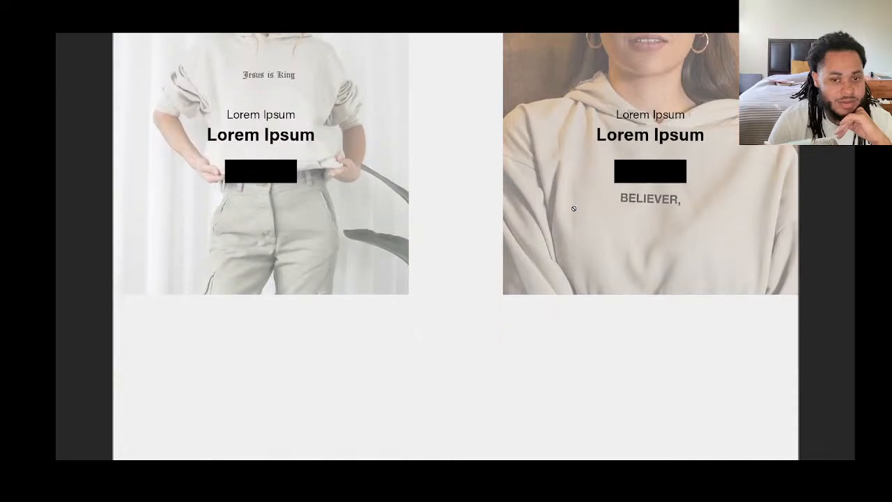
scroll(573, 208, "down", 3)
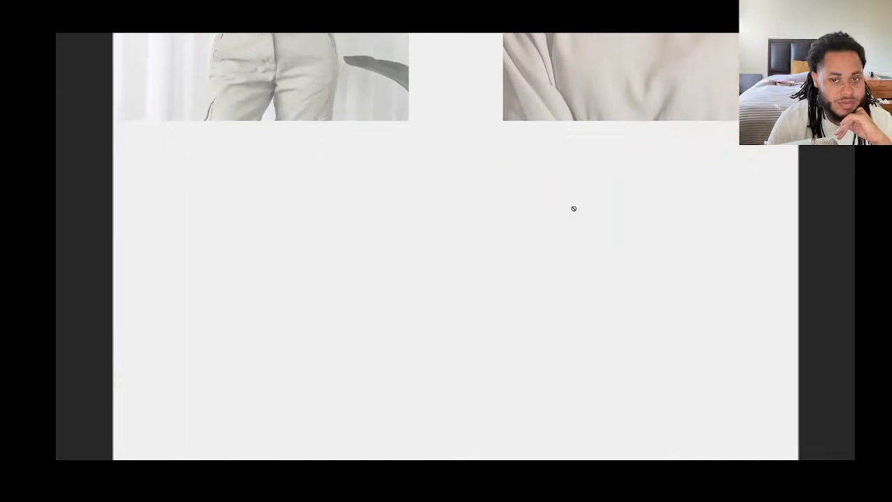
scroll(574, 208, "up", 10)
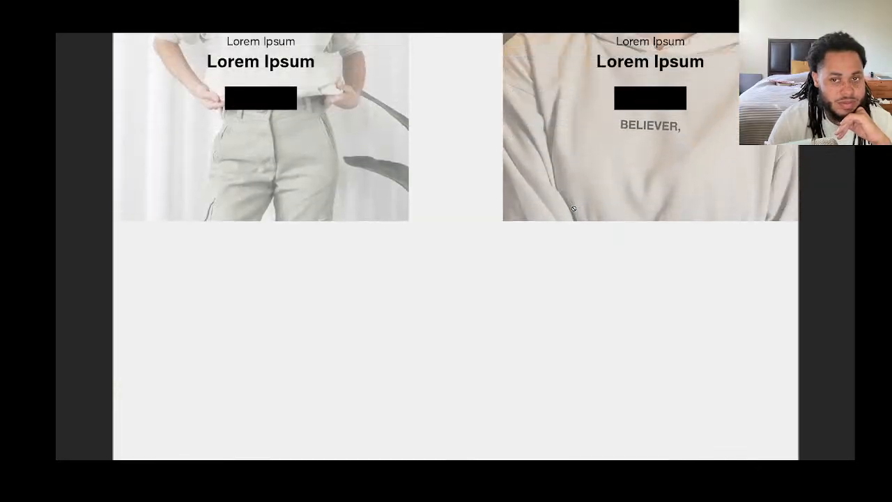
scroll(573, 208, "up", 8)
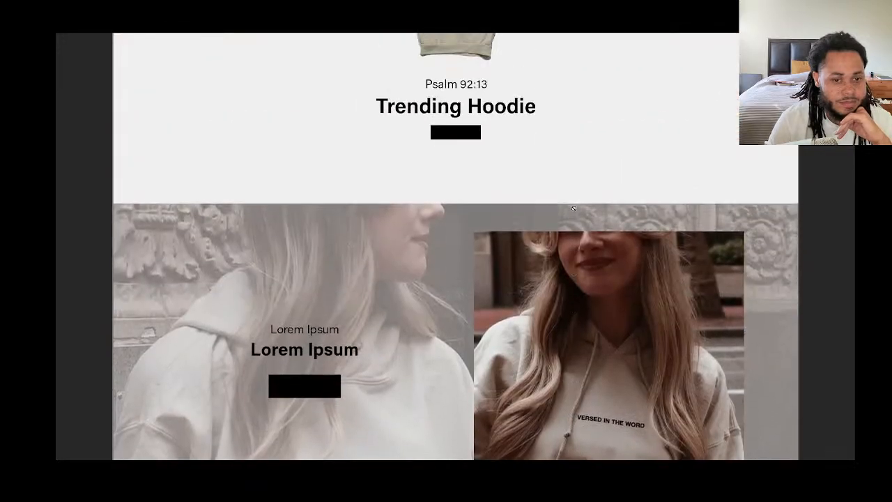
scroll(573, 208, "up", 5)
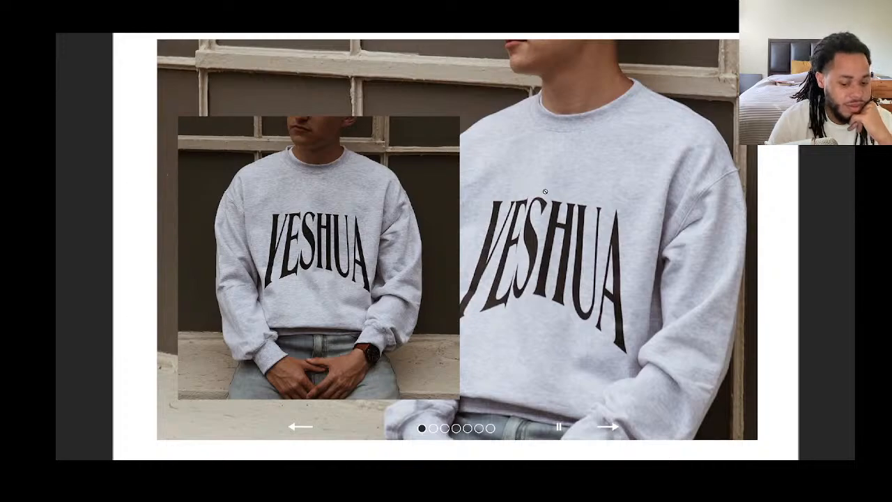
Examine the Versed logo header and Yeshua sweatshirt carousel, comparing them with the dark hero banner above
scroll(545, 191, "up", 2)
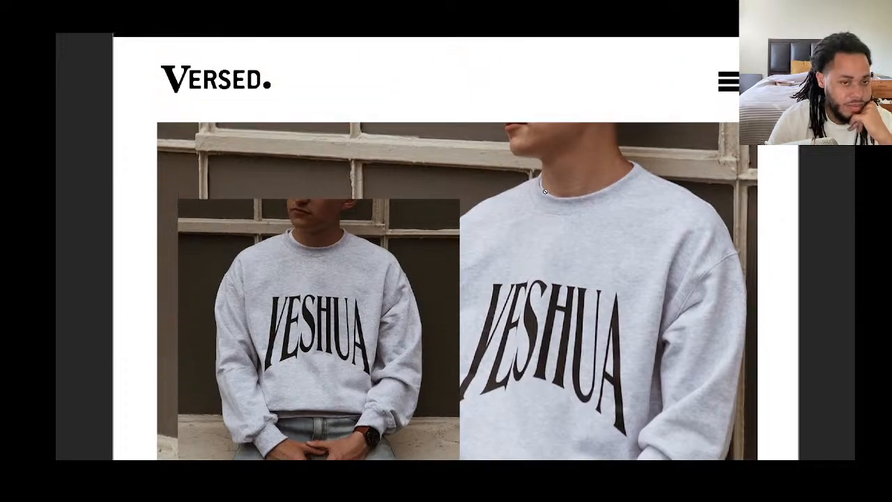
scroll(544, 191, "down", 1)
scroll(545, 191, "down", 1)
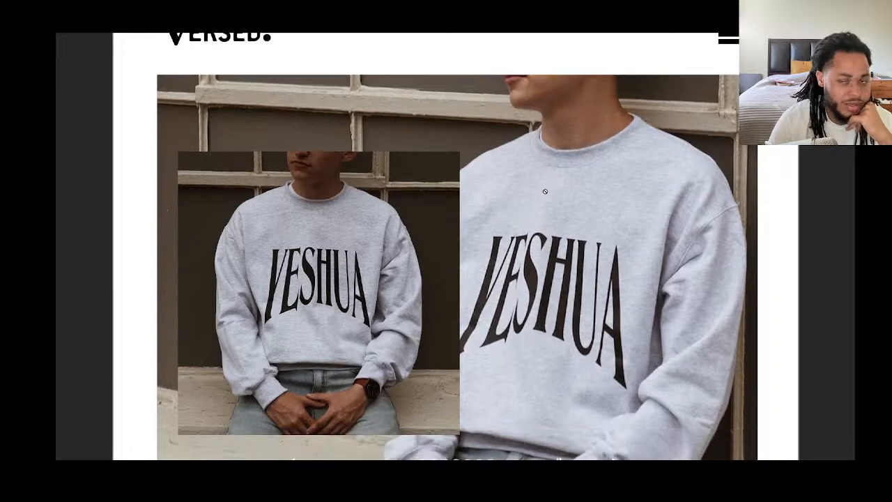
scroll(545, 191, "down", 1)
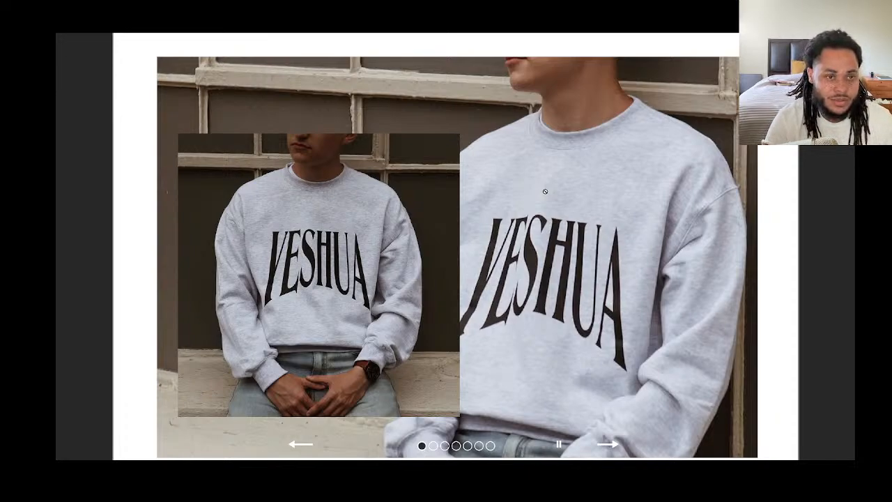
scroll(545, 191, "up", 1)
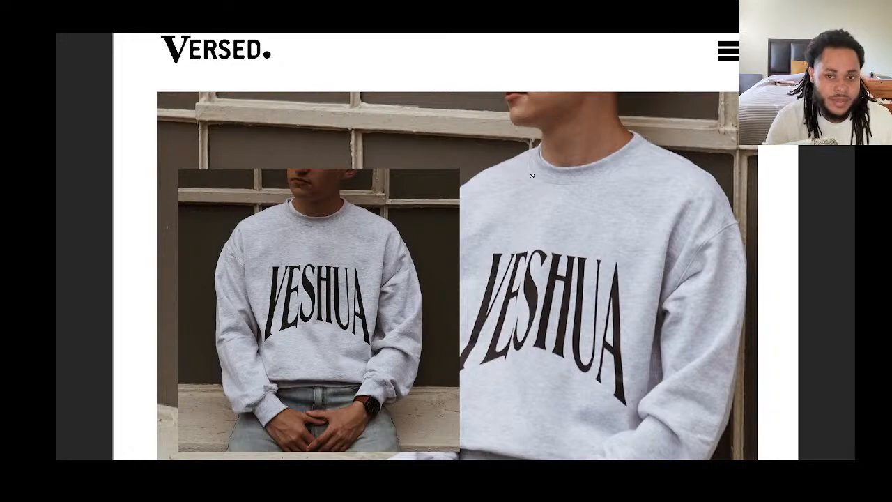
scroll(540, 187, "up", 5)
scroll(533, 183, "down", 2)
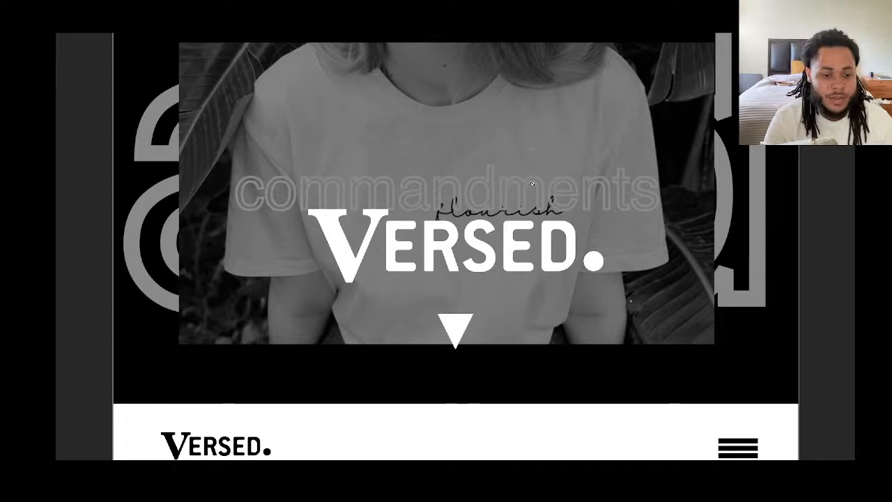
scroll(533, 183, "down", 6)
scroll(533, 183, "down", 1)
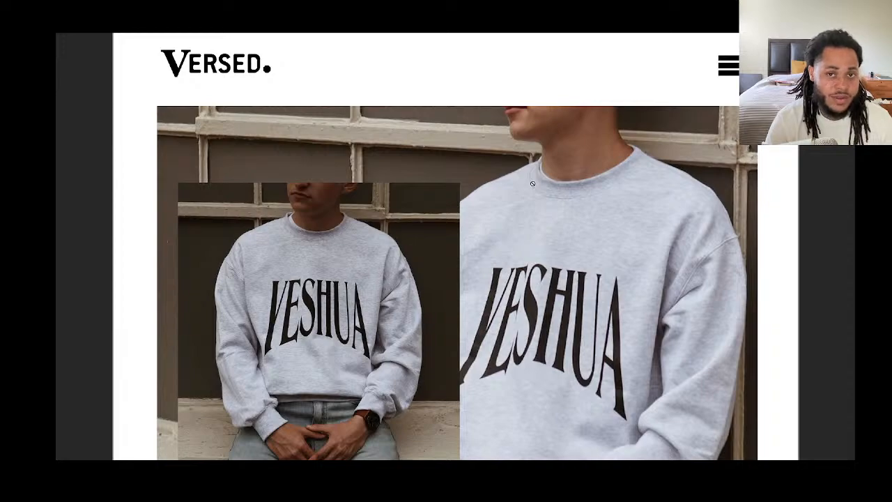
scroll(533, 183, "down", 2)
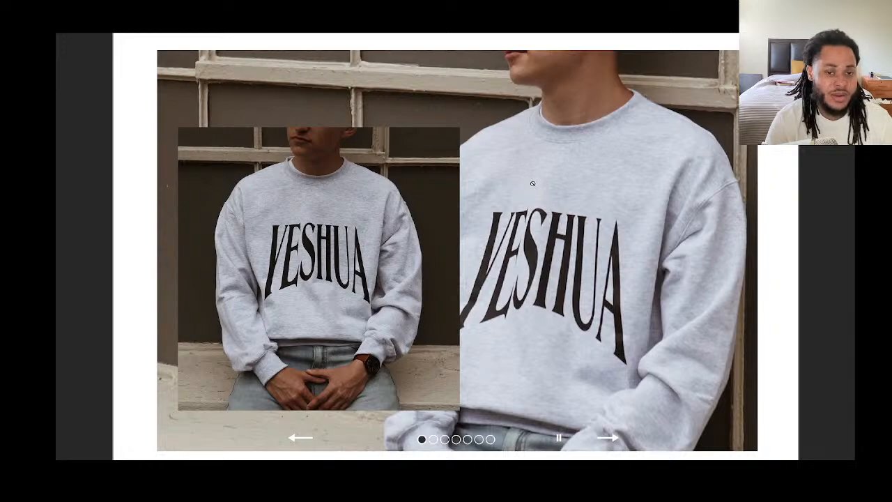
scroll(533, 183, "up", 6)
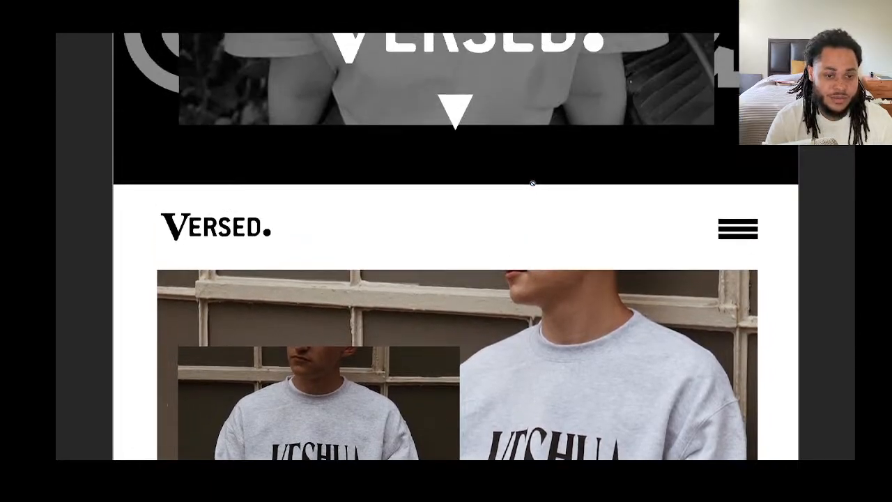
Check the Trending Hoodie section and the Lorem Ipsum banners once more, and restore the normal interface at the carousel
scroll(532, 183, "down", 9)
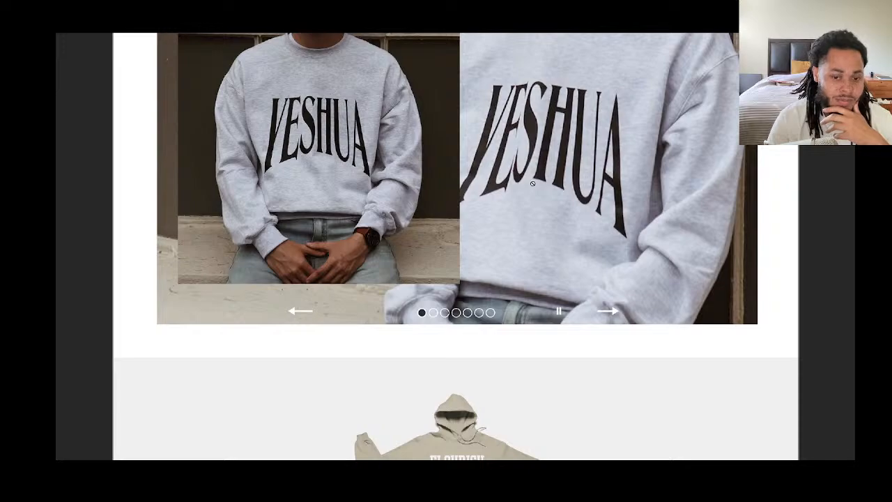
scroll(532, 184, "down", 8)
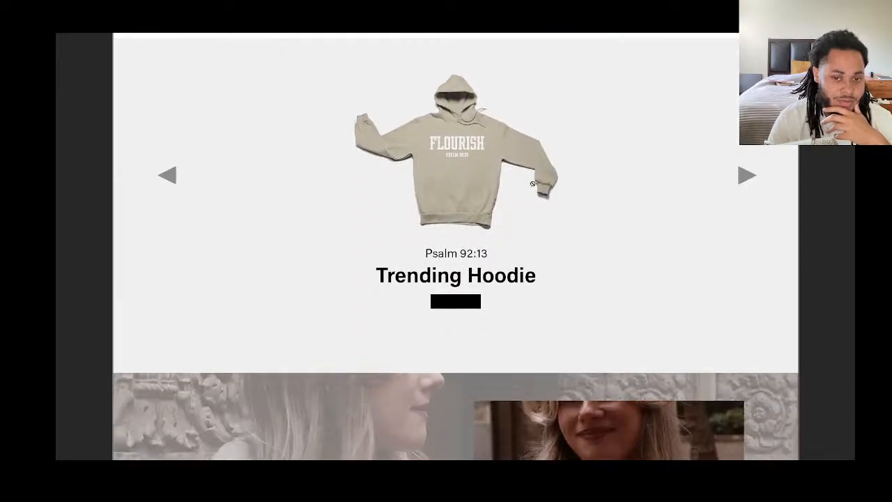
scroll(533, 183, "down", 10)
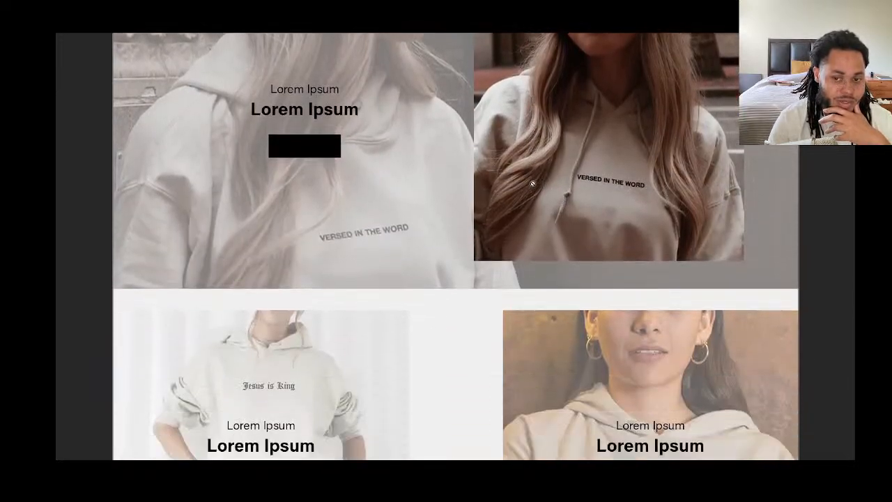
scroll(533, 183, "down", 3)
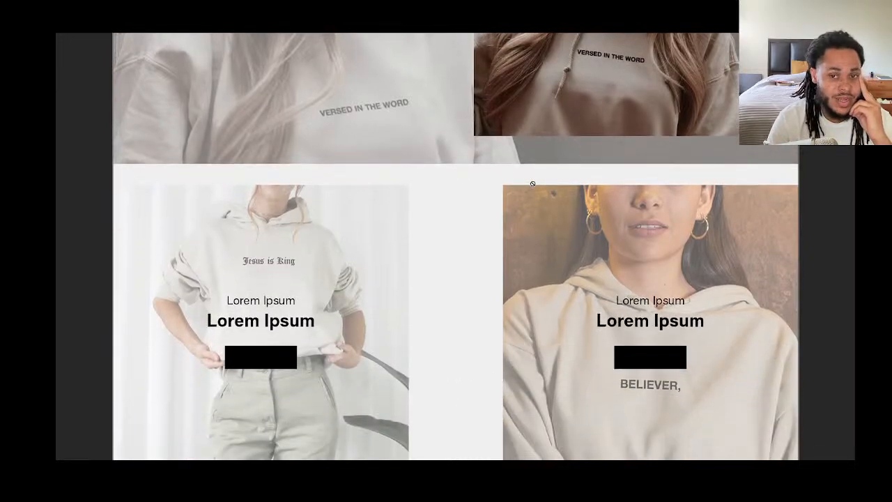
scroll(533, 183, "up", 20)
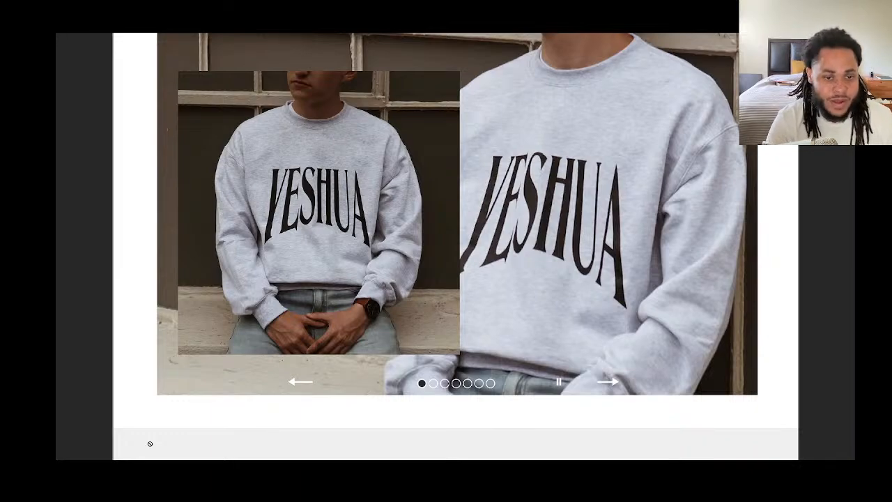
key("f")
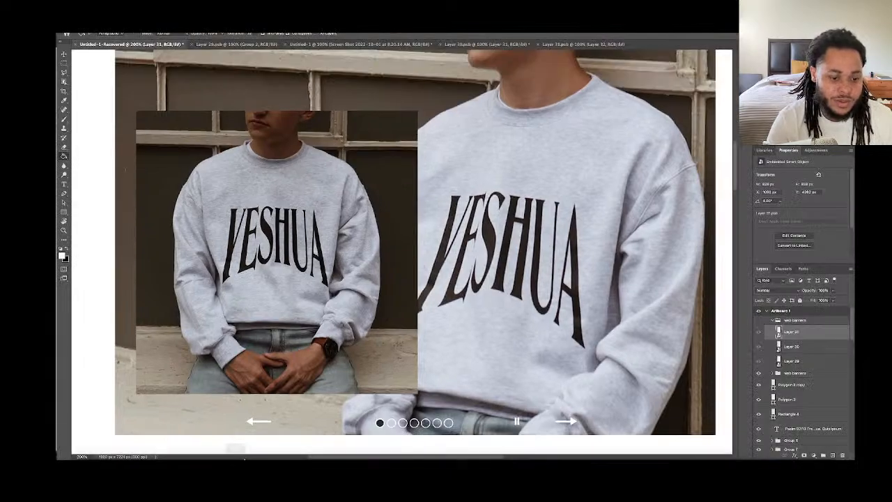
Switch to Google Chrome, examine the Last Chance page of versedinc.com down to its footer, and open the site's home page
mouse_move(244, 457)
left_click(370, 446)
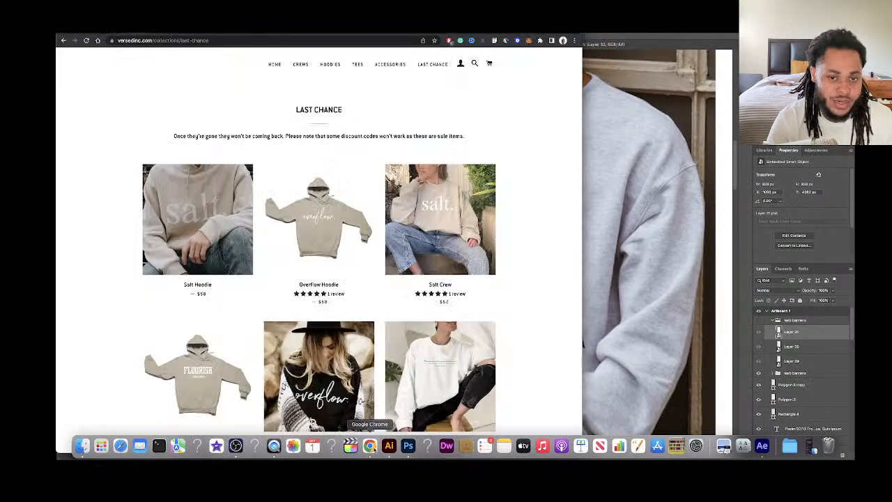
scroll(120, 292, "down", 10)
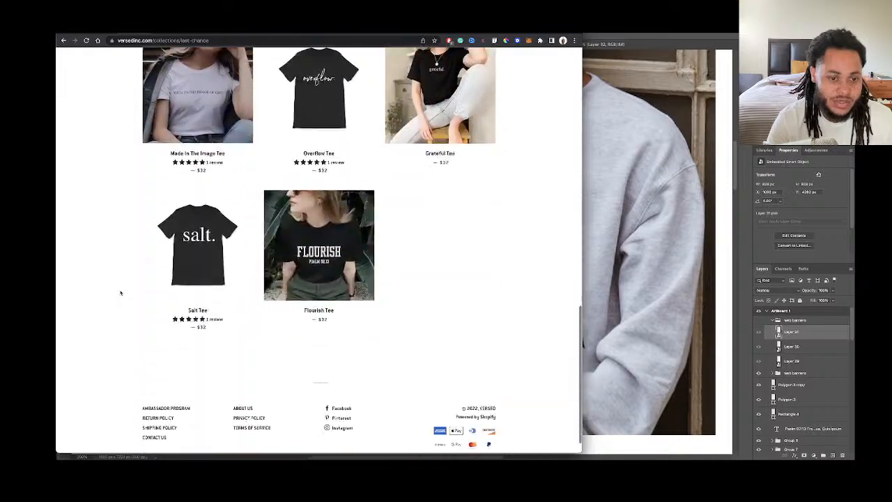
scroll(120, 293, "up", 10)
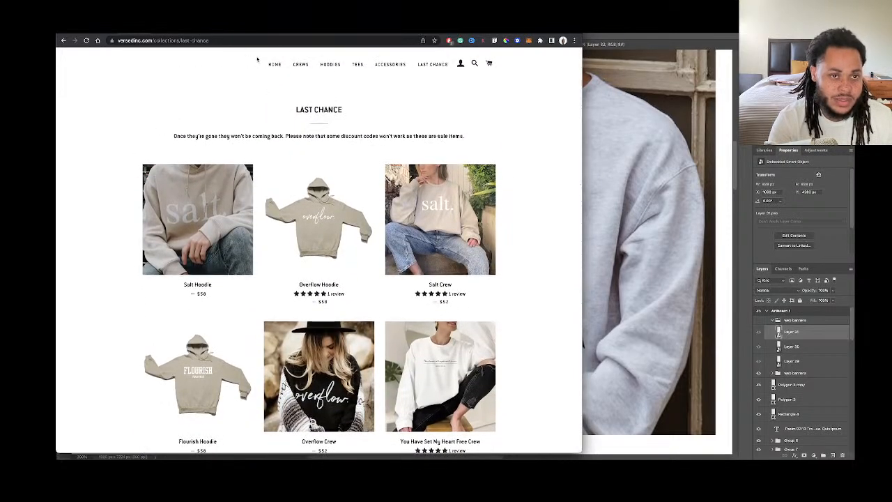
left_click(275, 64)
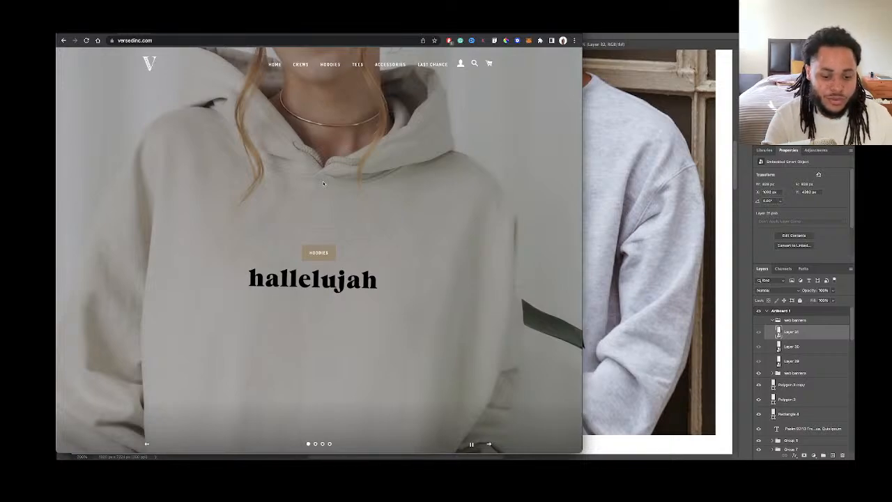
Return to Photoshop, collapse the upper web banners group and add a new empty layer directly above Polygon 3 copy
left_click(606, 235)
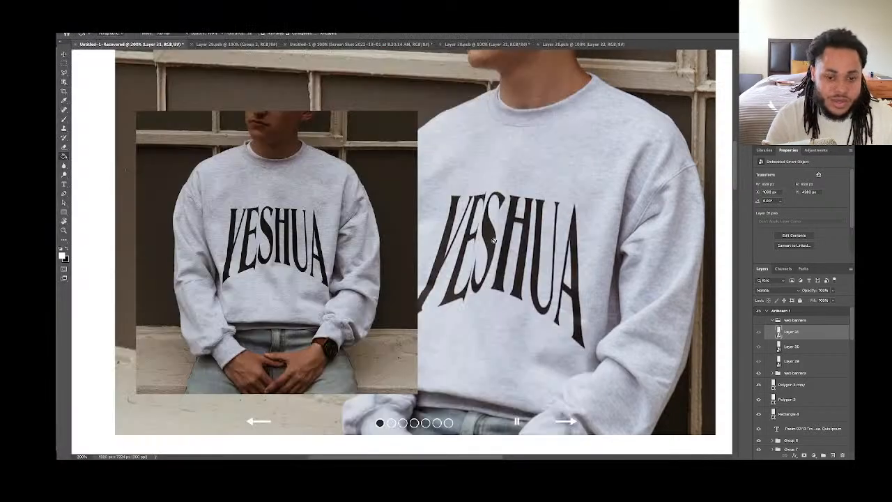
scroll(493, 241, "down", 10)
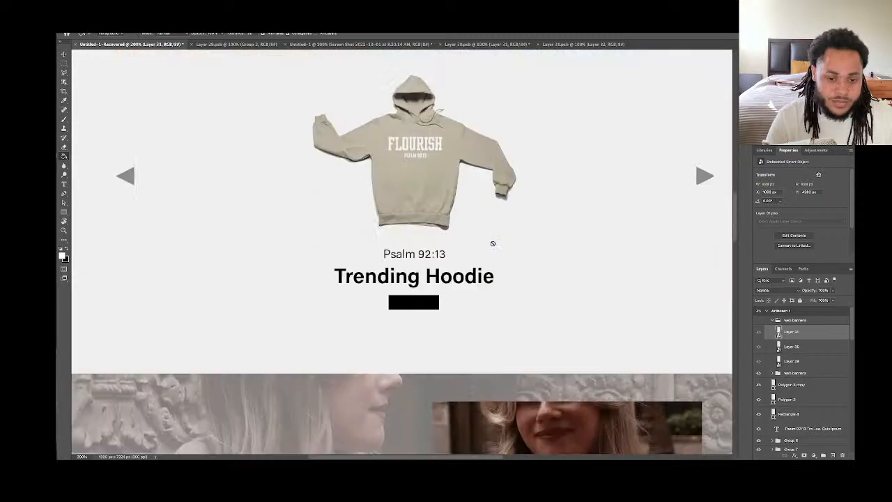
scroll(493, 243, "down", 8)
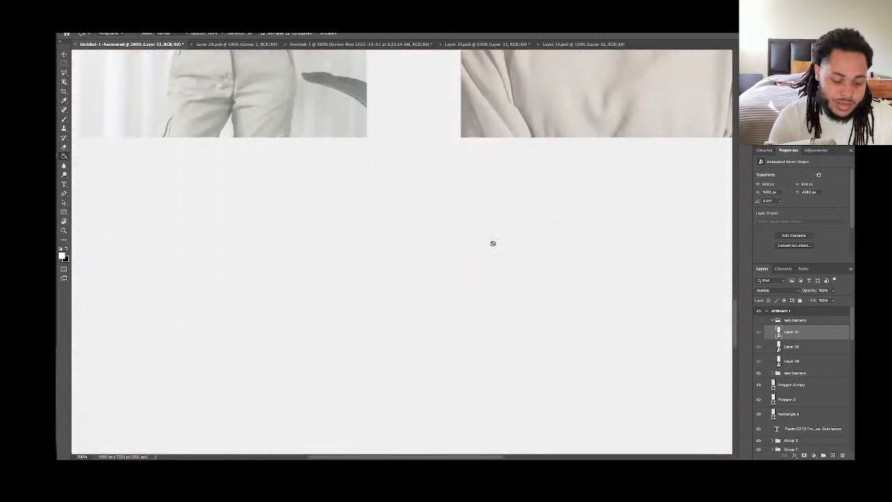
key("ctrl+minus")
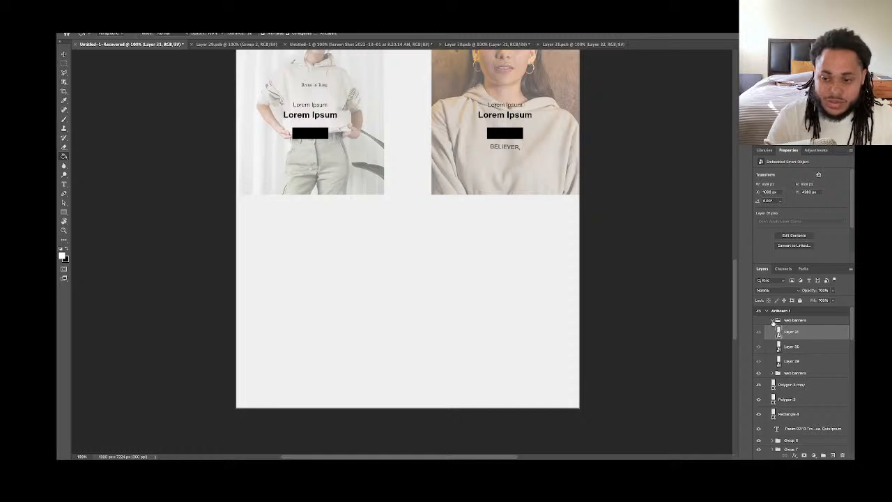
left_click(772, 320)
left_click(785, 343)
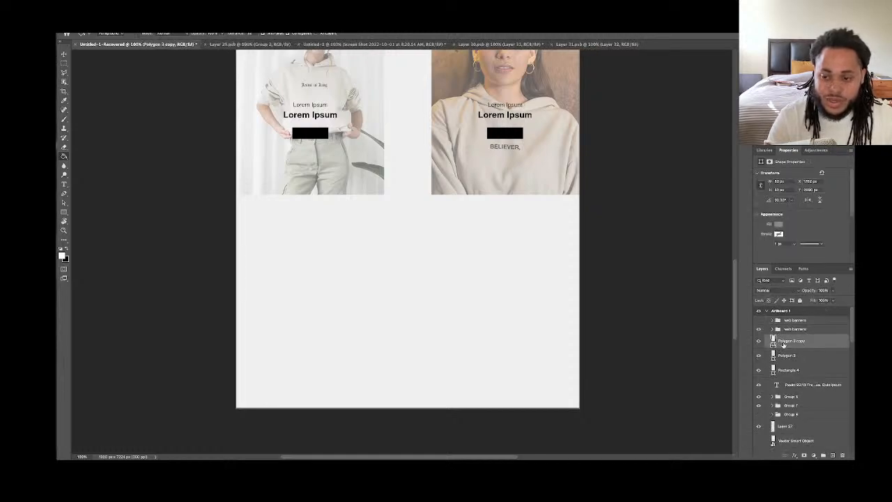
left_click(832, 455)
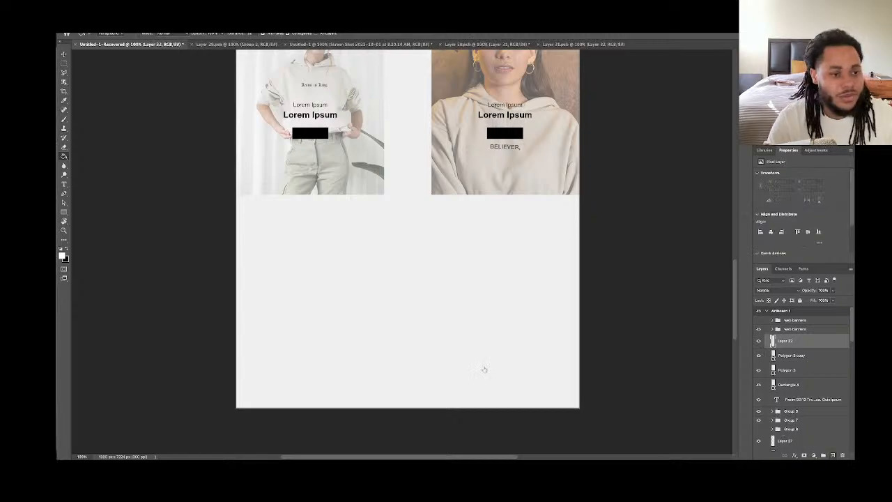
Show the guides and draw a horizontally centred white rectangle, about 878 by 114 px, in the empty area below the Lorem Ipsum banners
key("ctrl+semicolon")
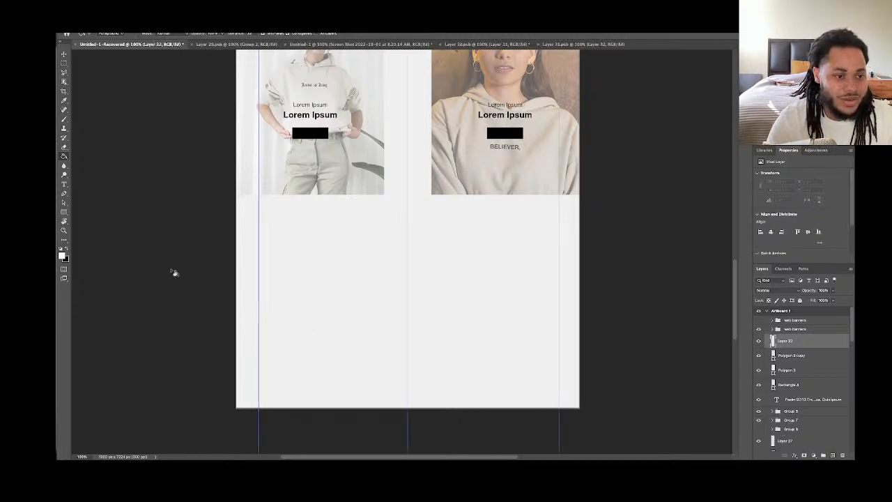
left_click(63, 211)
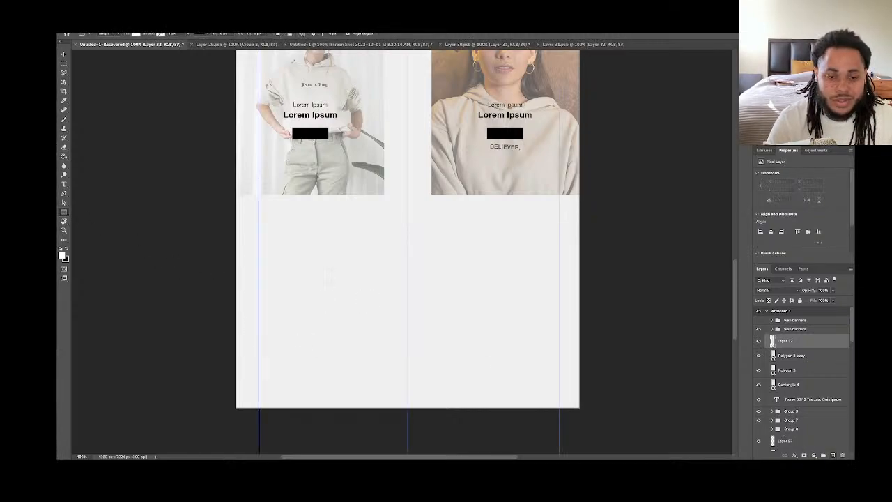
mouse_move(328, 283)
left_mouse_down()
mouse_move(478, 292)
mouse_move(483, 302)
mouse_move(486, 293)
left_mouse_up()
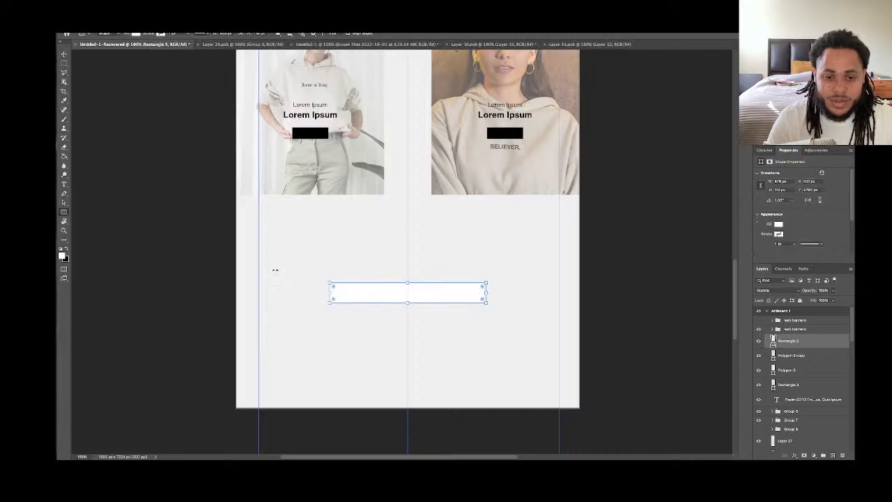
left_click(63, 53)
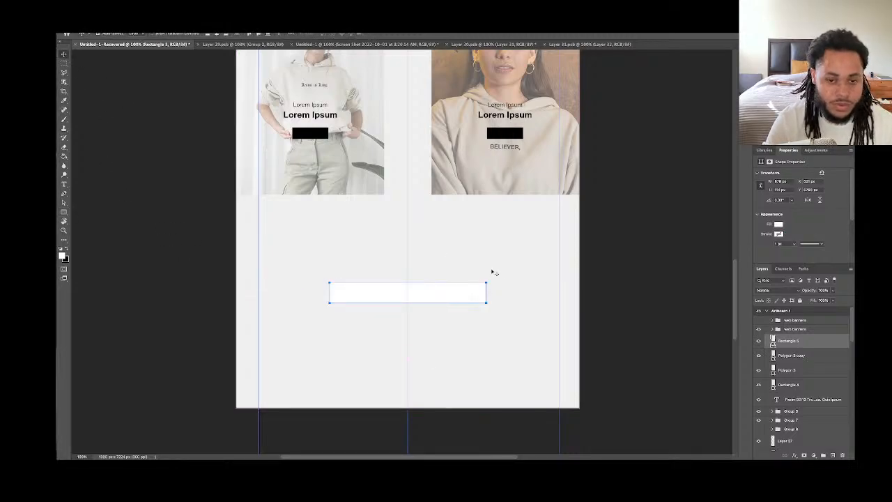
key("super+f")
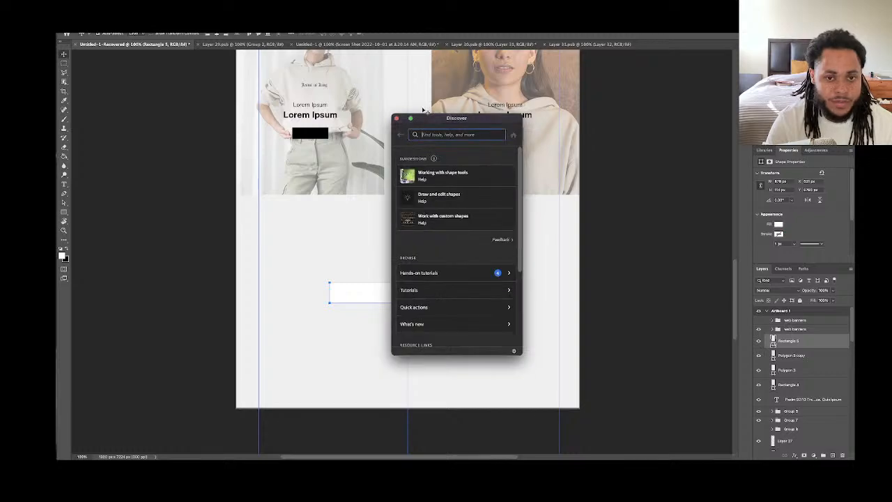
left_click(397, 120)
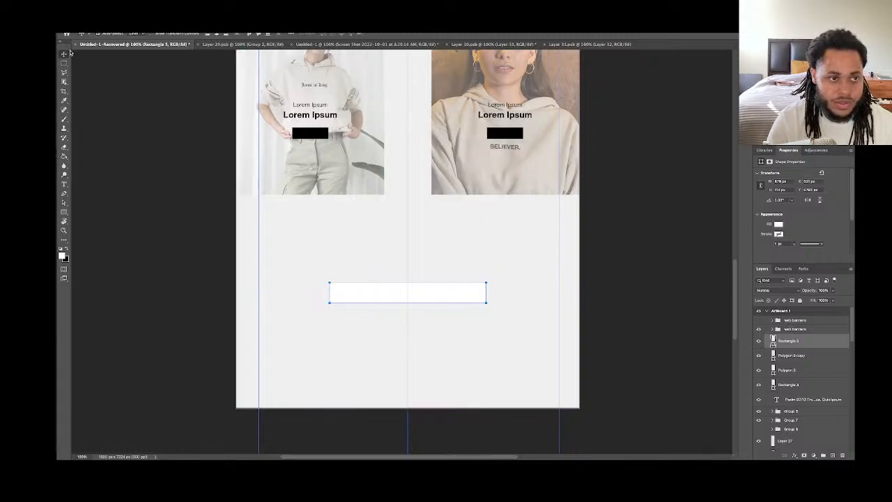
Try to narrow the white rectangle and give it a dark fill, and undo the changes
left_click(64, 213)
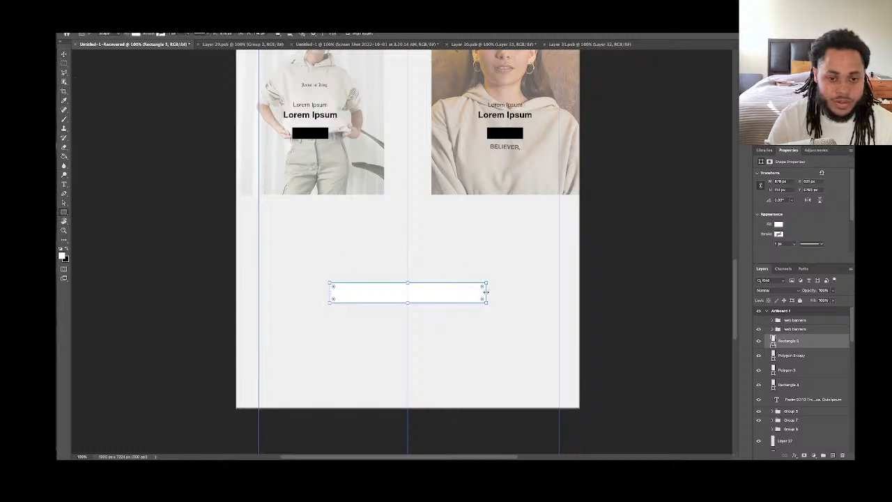
left_click_drag(486, 293, 351, 282)
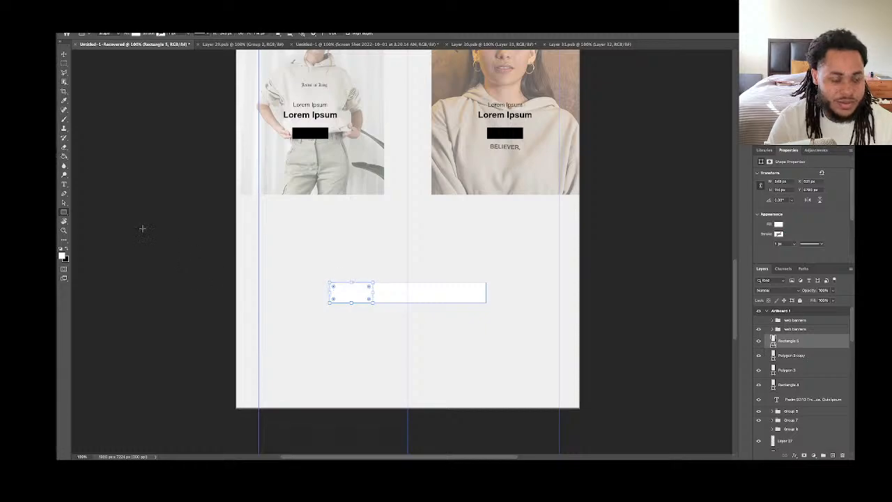
left_click(63, 56)
scroll(161, 249, "down", 2)
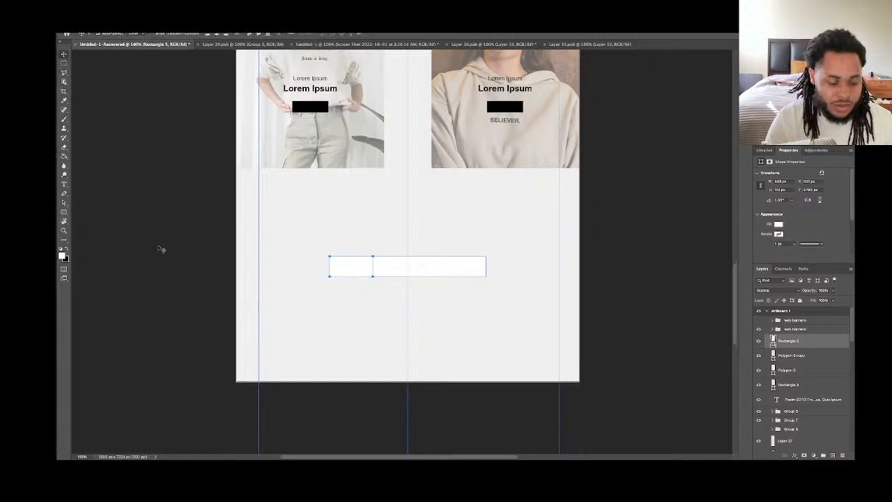
left_click(64, 202)
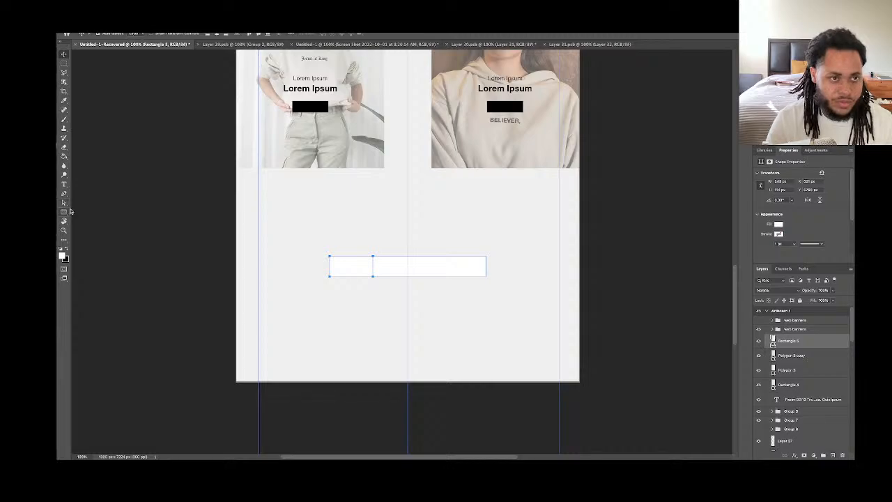
left_click(135, 33)
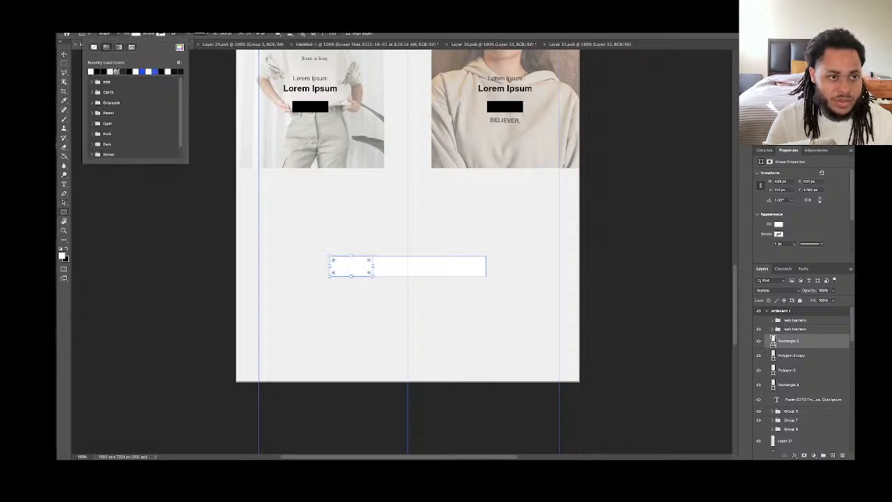
left_click(123, 72)
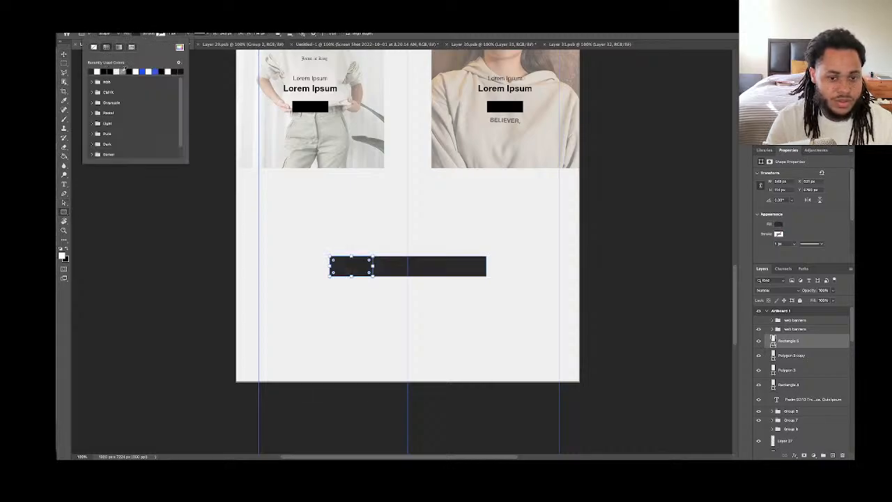
left_click(116, 71)
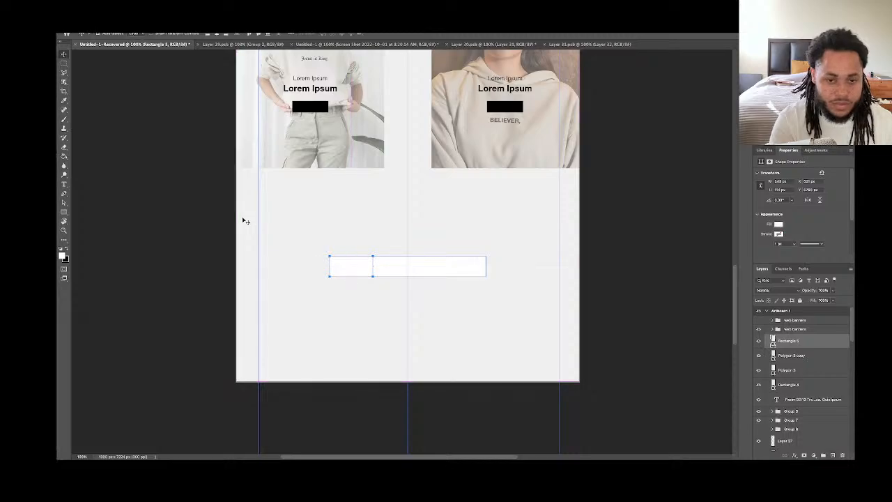
key("super+z")
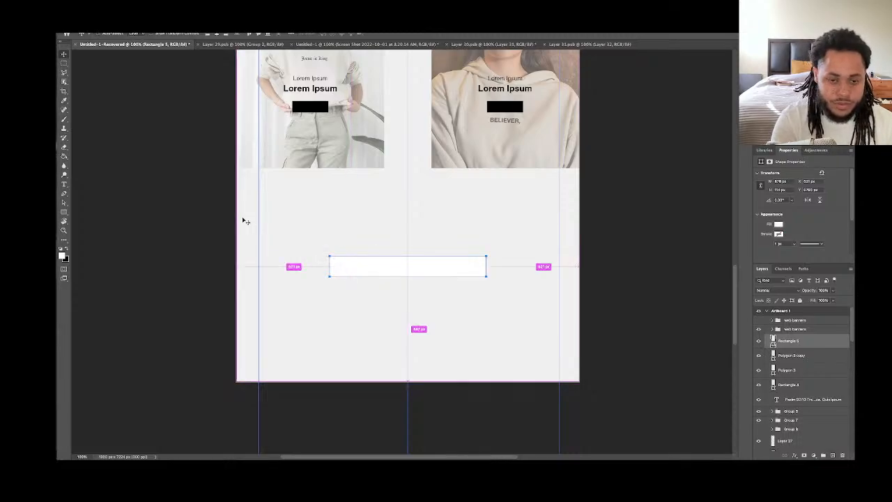
Duplicate the white rectangle, narrow the copy from its right edge and fill it with mid-grey
key("super+j")
left_click(63, 212)
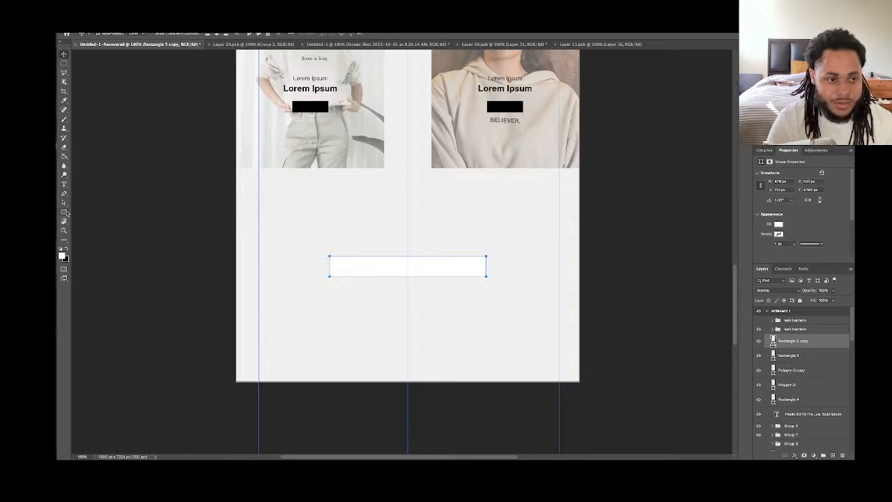
left_click_drag(486, 265, 374, 263)
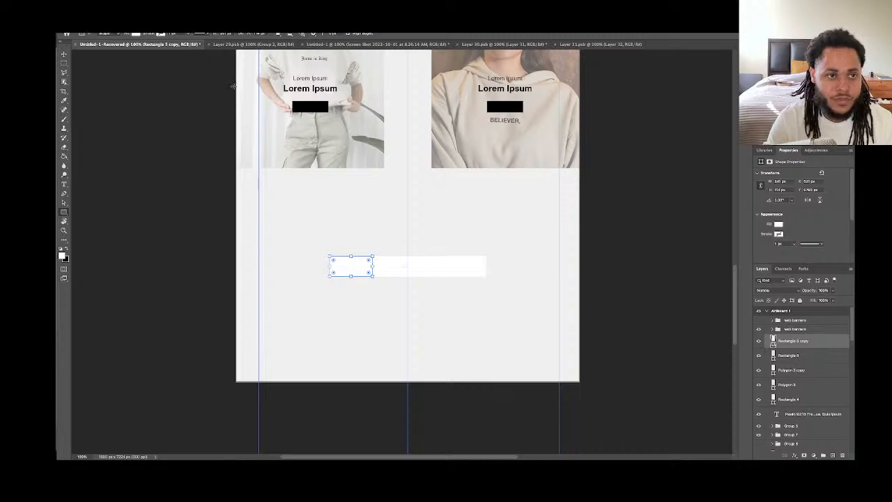
left_click(136, 34)
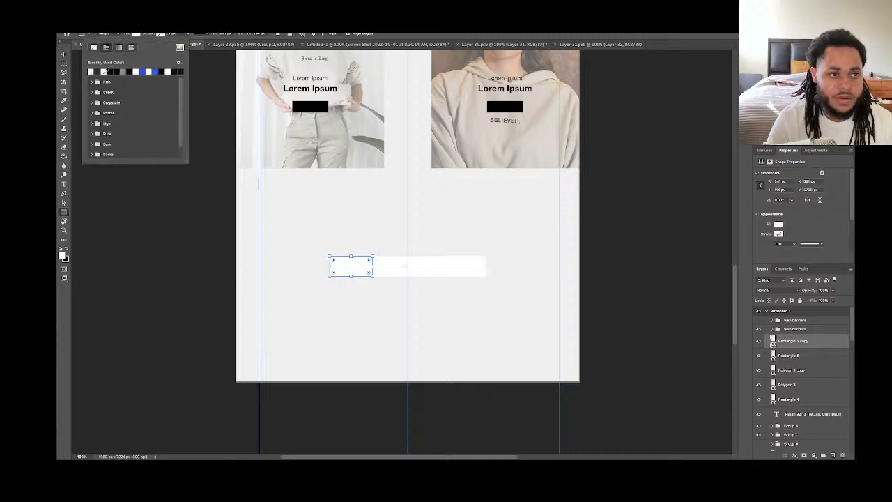
left_click(126, 71)
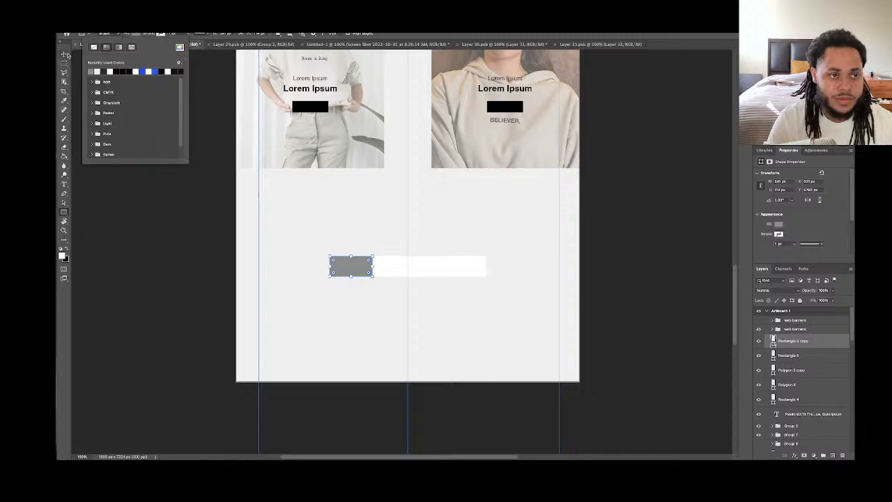
key("v")
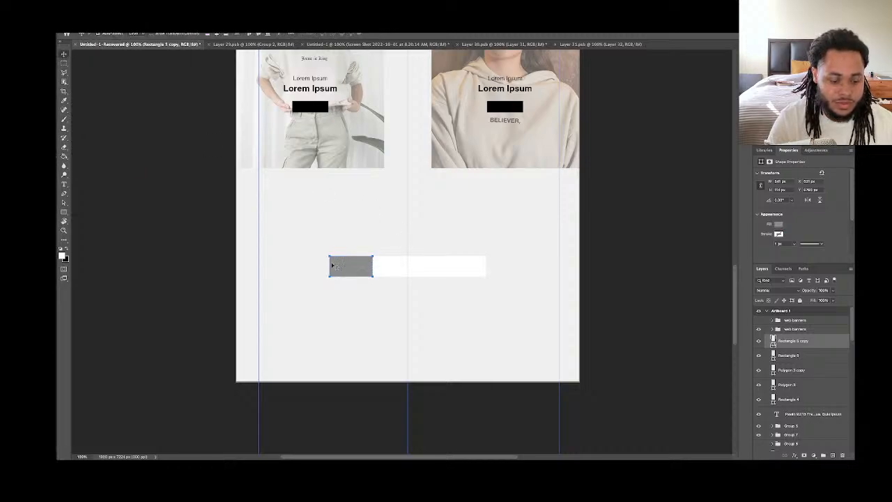
Widen the grey rectangle from its right edge to about 307 px and clear the layer selection
left_click(65, 212)
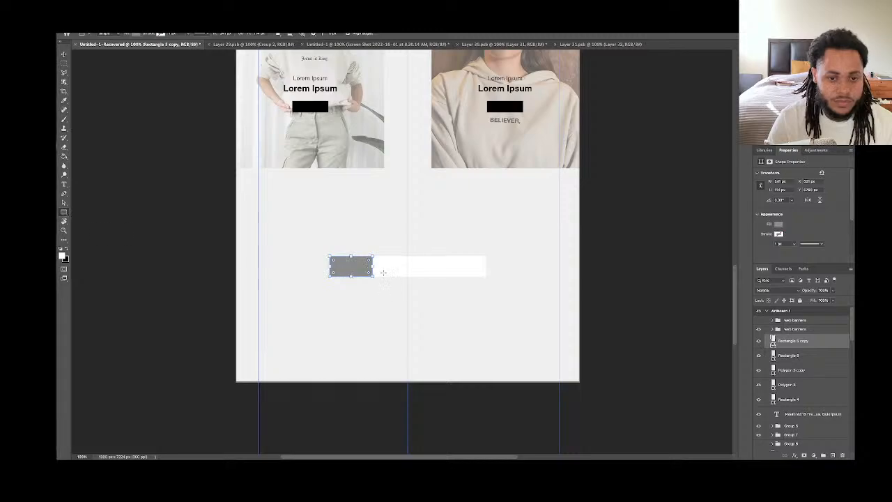
left_click_drag(374, 266, 383, 267)
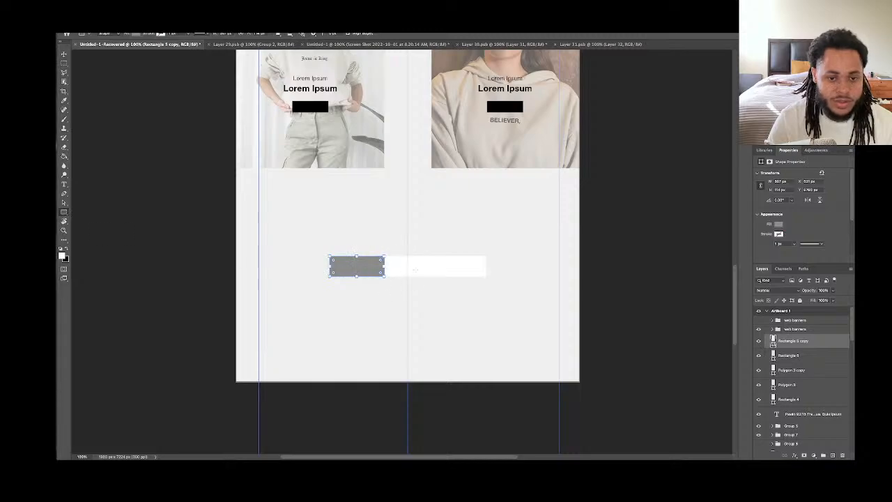
left_click(65, 54)
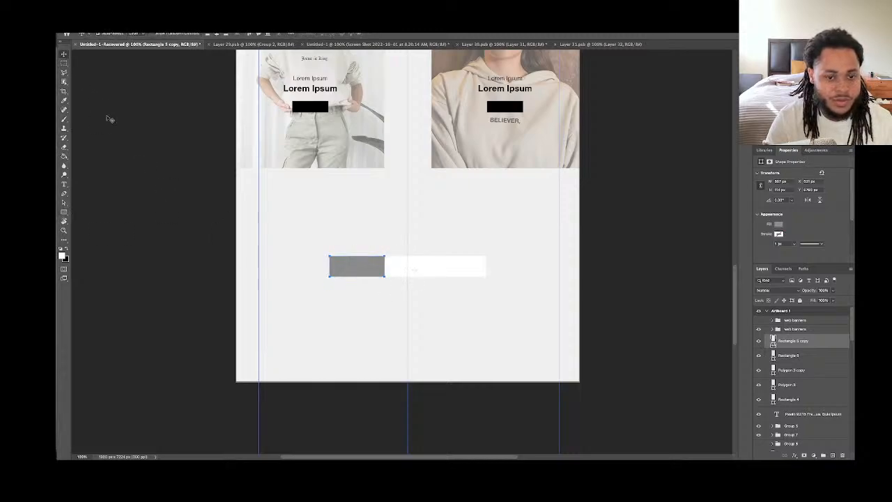
left_click(187, 189)
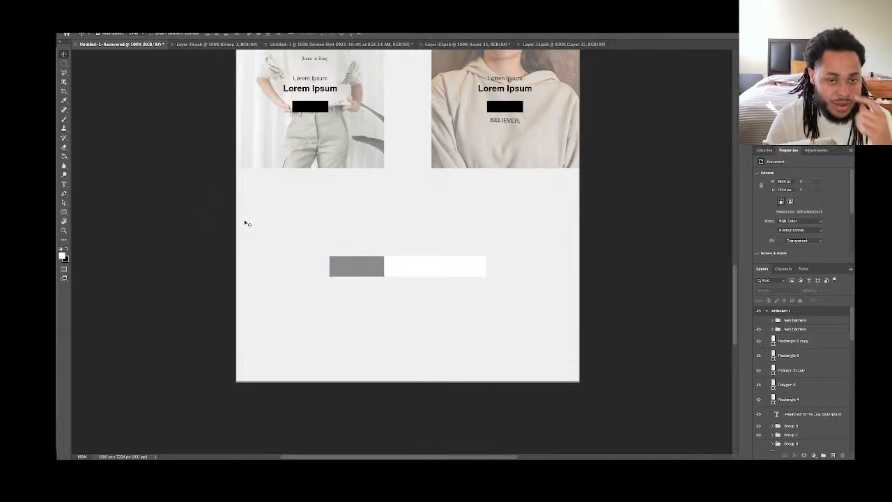
Switch to Google Chrome and examine the versedinc.com home page down to its newsletter form and footer
scroll(304, 220, "up", 5)
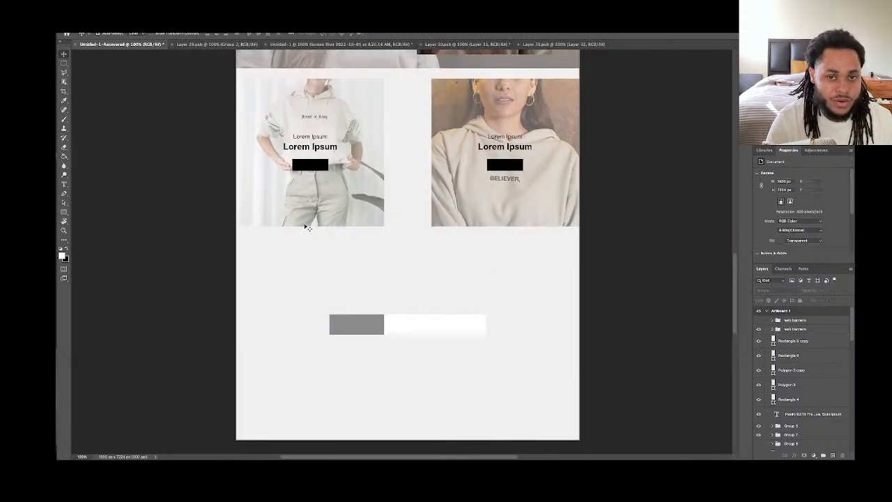
scroll(414, 283, "down", 3)
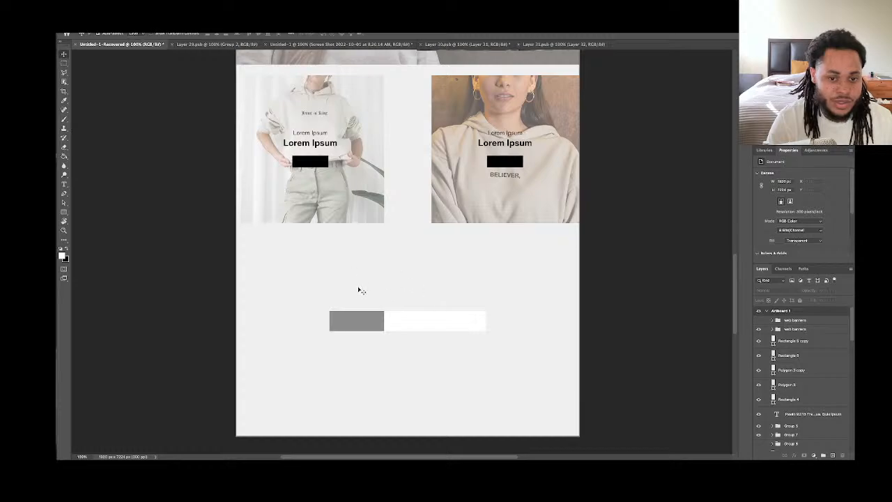
mouse_move(301, 458)
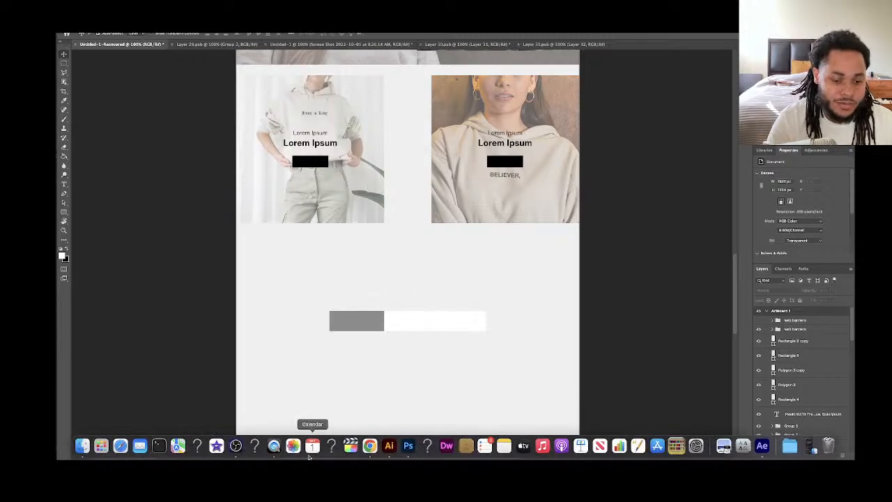
left_click(368, 448)
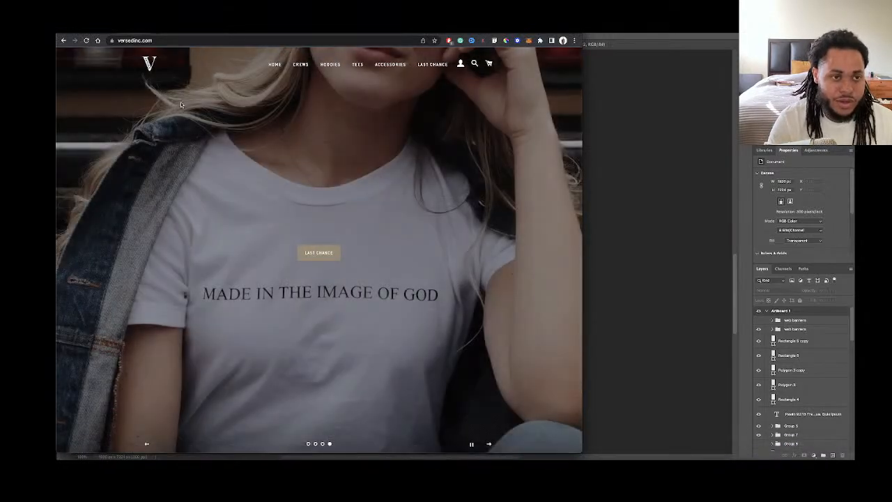
scroll(182, 153, "down", 10)
scroll(182, 153, "down", 8)
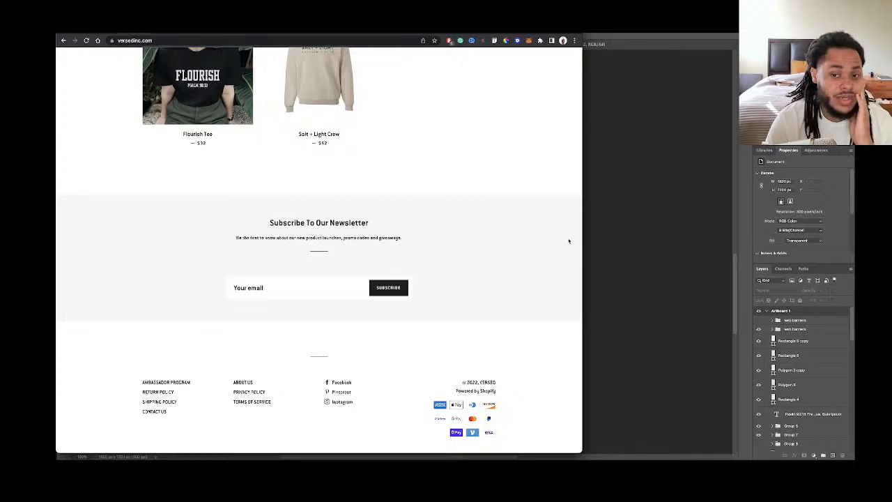
Return to Photoshop and review the page layout from the Versed hero banner down to the grey and white bar
left_click(617, 239)
scroll(461, 207, "up", 5)
scroll(461, 207, "up", 10)
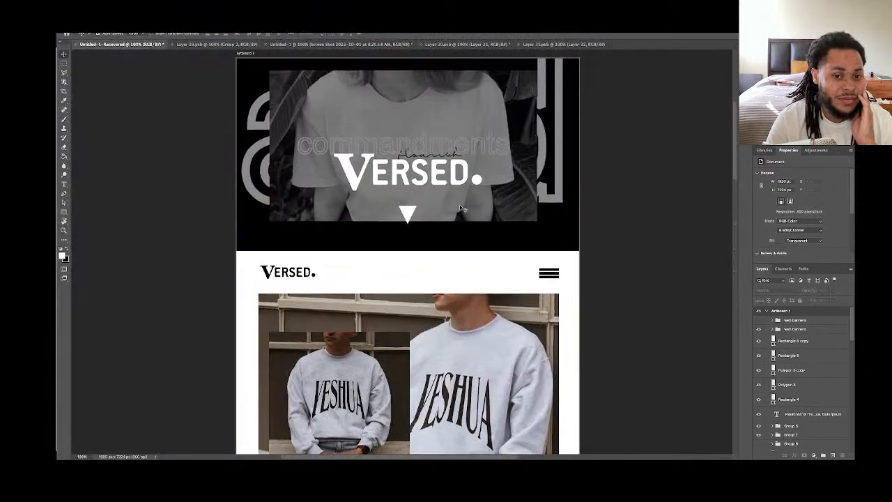
scroll(462, 208, "down", 10)
scroll(461, 208, "down", 10)
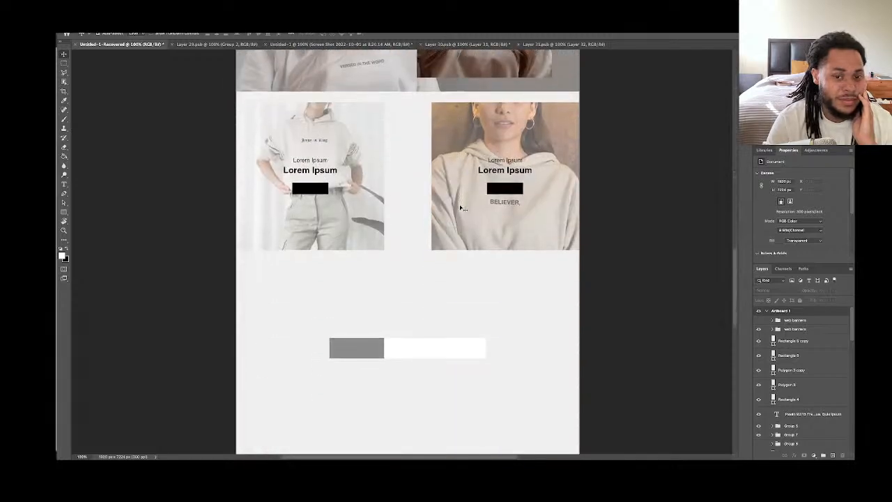
scroll(461, 207, "up", 3)
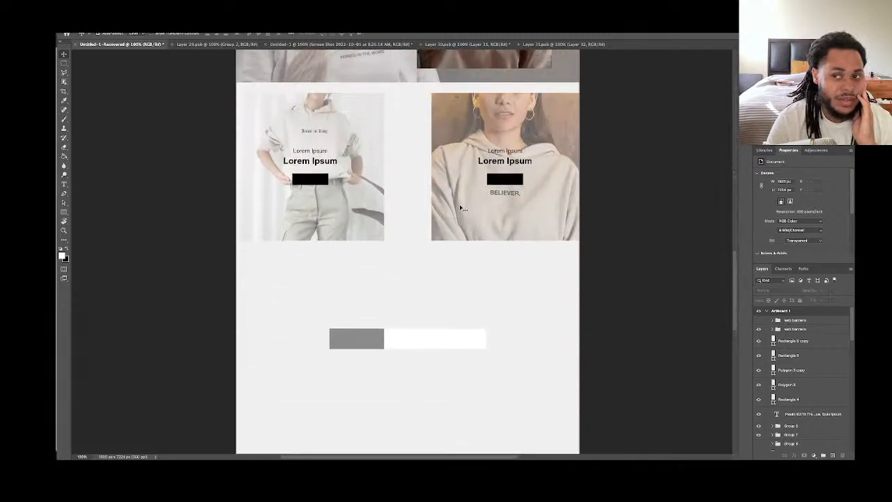
scroll(461, 207, "down", 3)
scroll(462, 207, "up", 3)
scroll(461, 208, "down", 2)
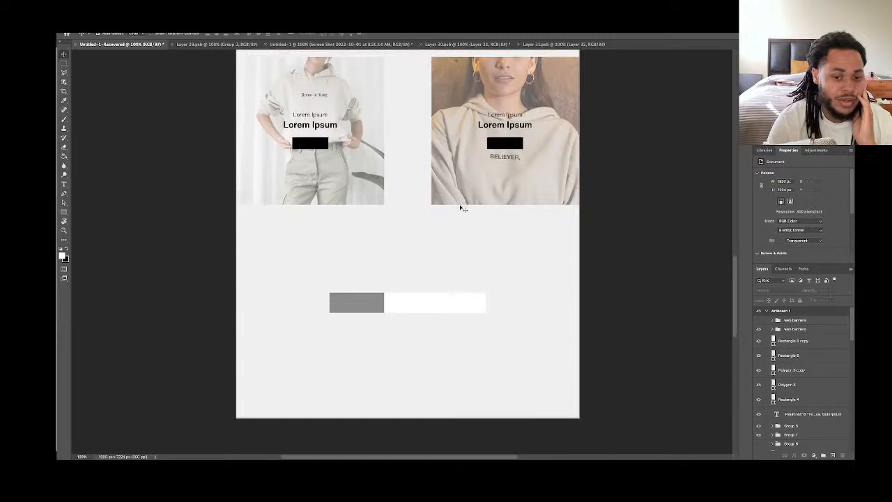
left_click(64, 185)
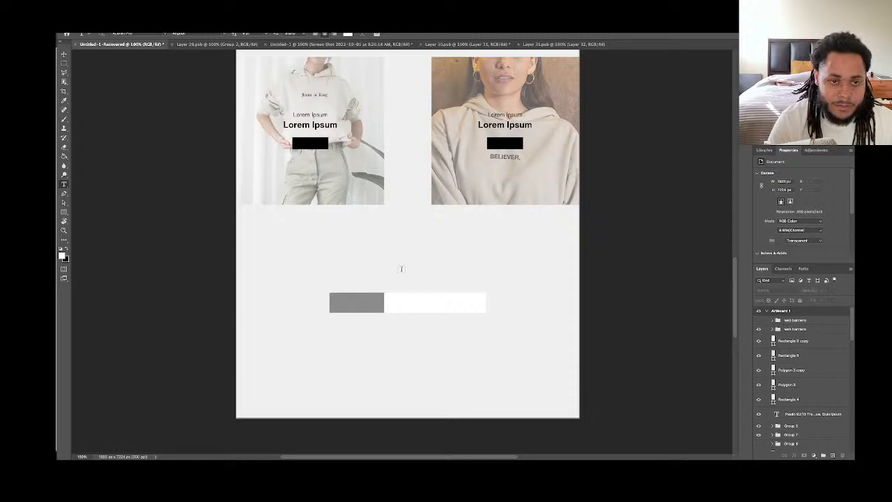
left_click(64, 54)
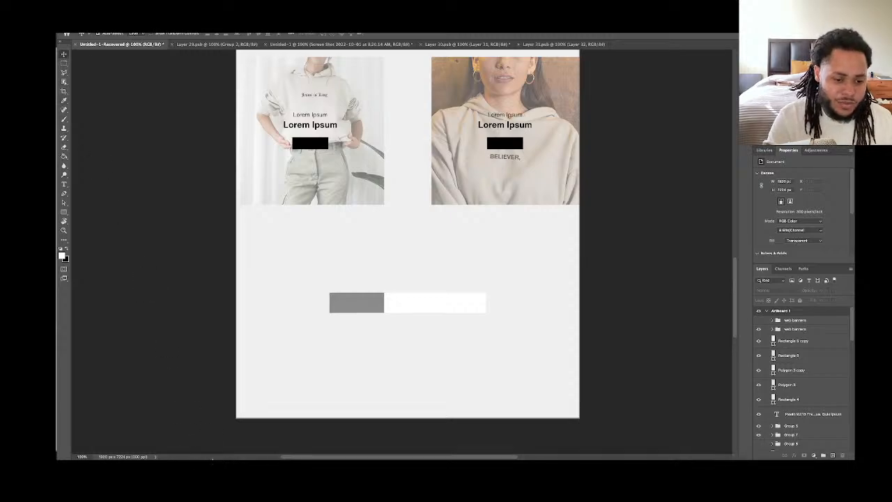
Switch to Google Chrome, widen its window and open the BTCUSDT chart on TradingView
left_click(369, 446)
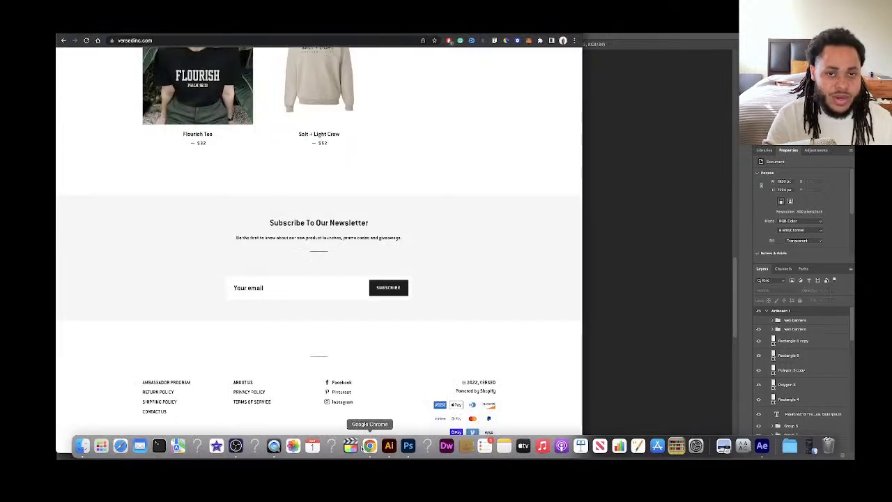
left_click_drag(583, 35, 757, 34)
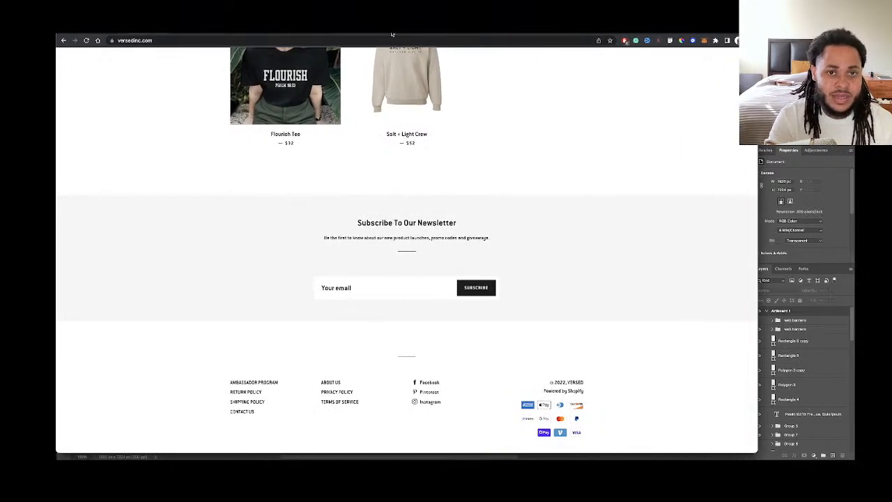
left_click(443, 32)
left_click(438, 39)
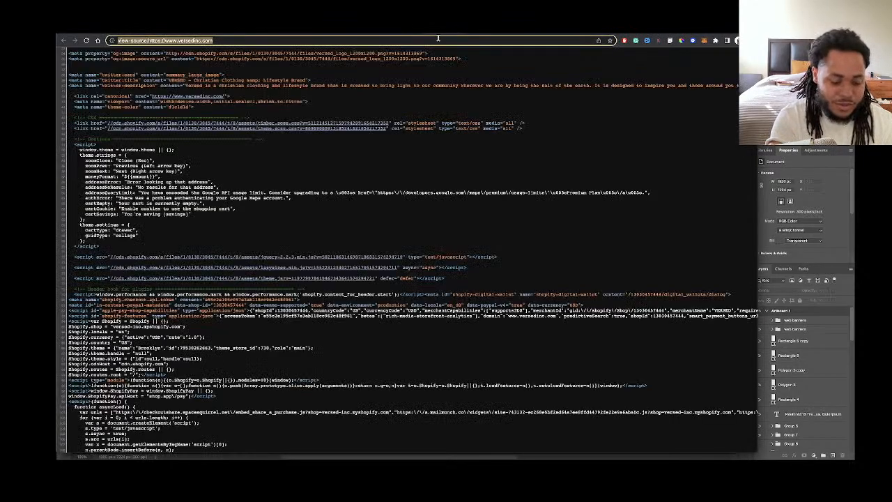
type("tradingview")
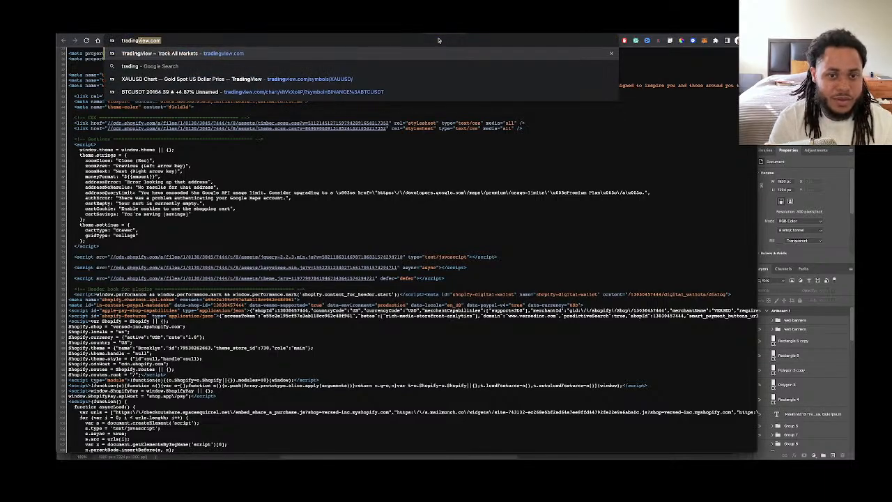
left_click(393, 91)
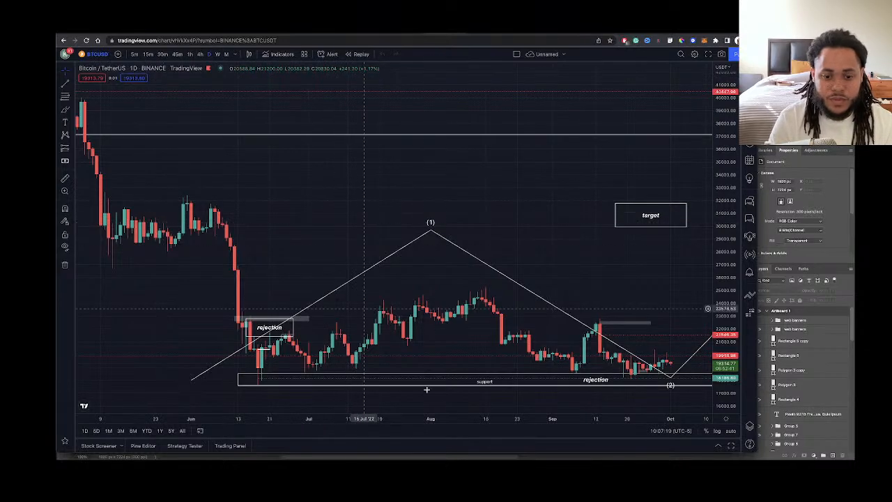
Examine the daily Bitcoin chart with its numbered wave path and its support, target, Sell and Buy zones
left_click_drag(409, 420, 536, 394)
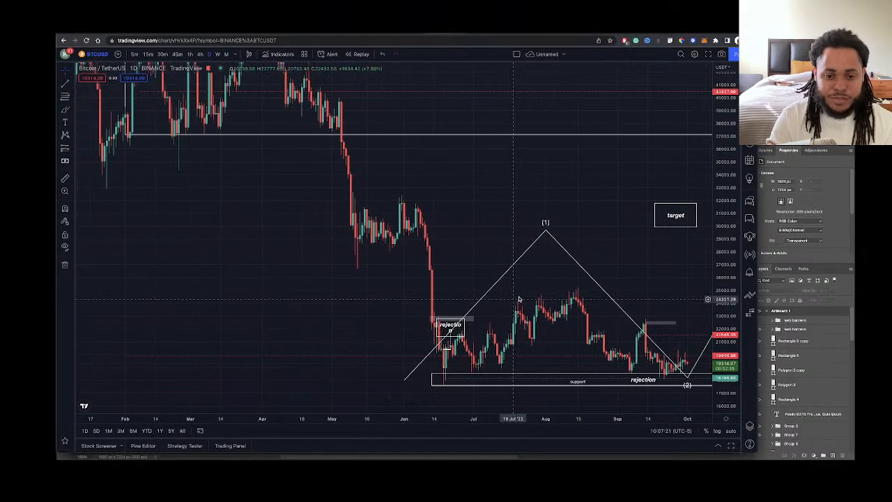
left_click_drag(516, 298, 304, 255)
left_click_drag(381, 276, 185, 260)
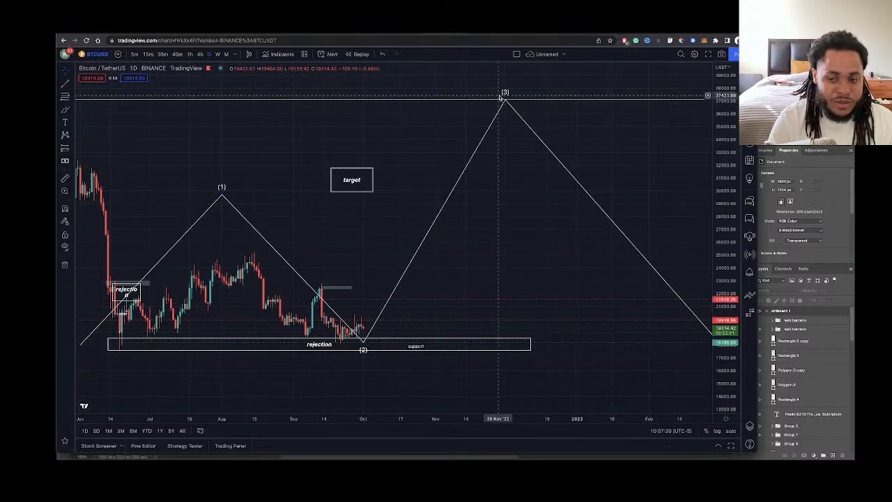
left_click_drag(726, 241, 714, 395)
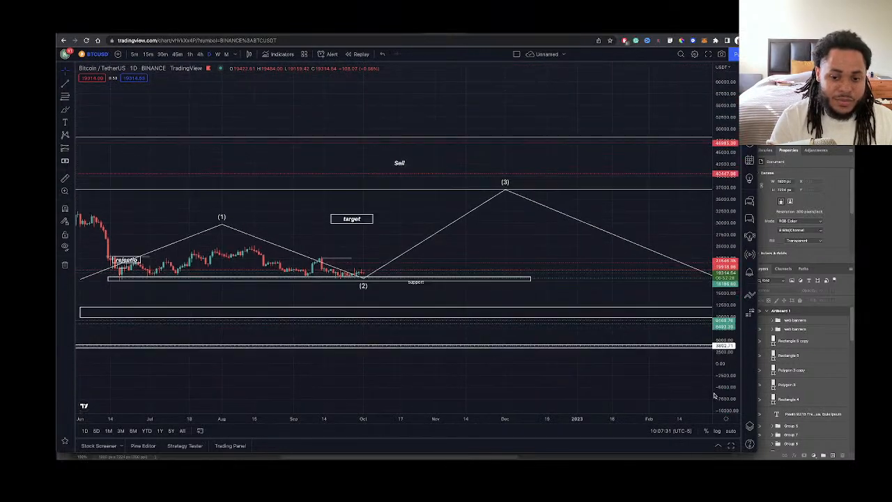
scroll(464, 418, "down", 10)
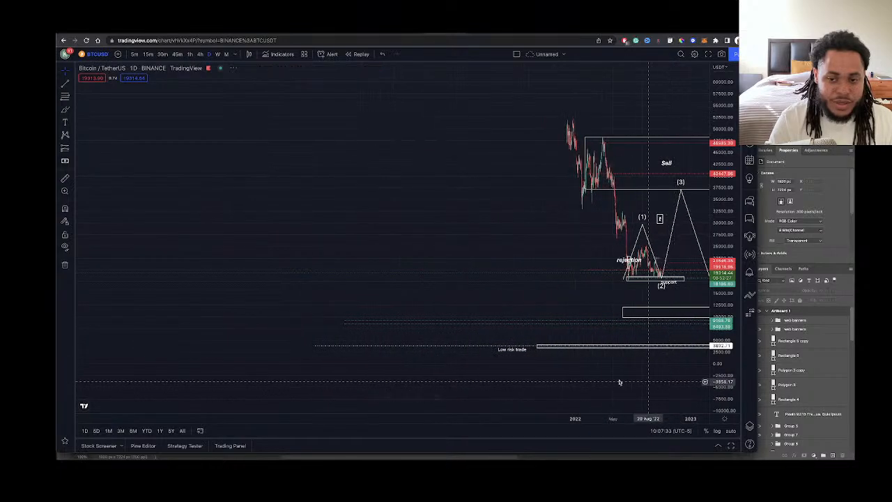
left_click_drag(494, 376, 448, 380)
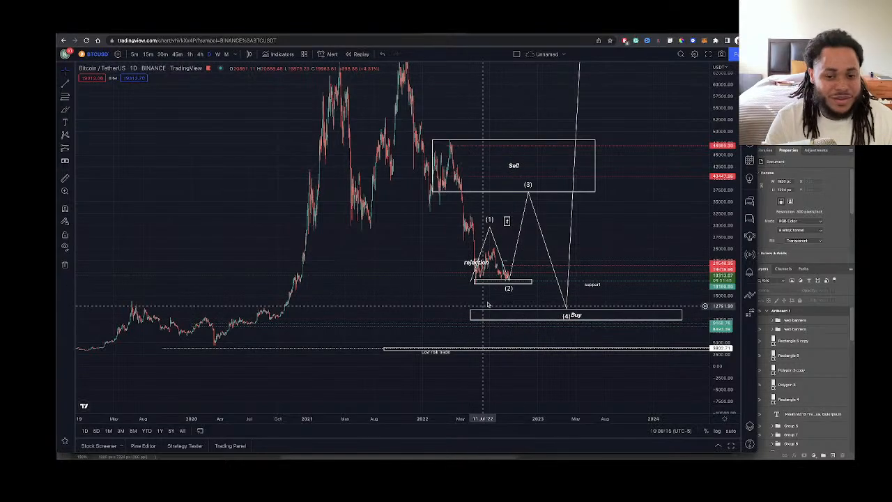
left_click_drag(485, 300, 410, 302)
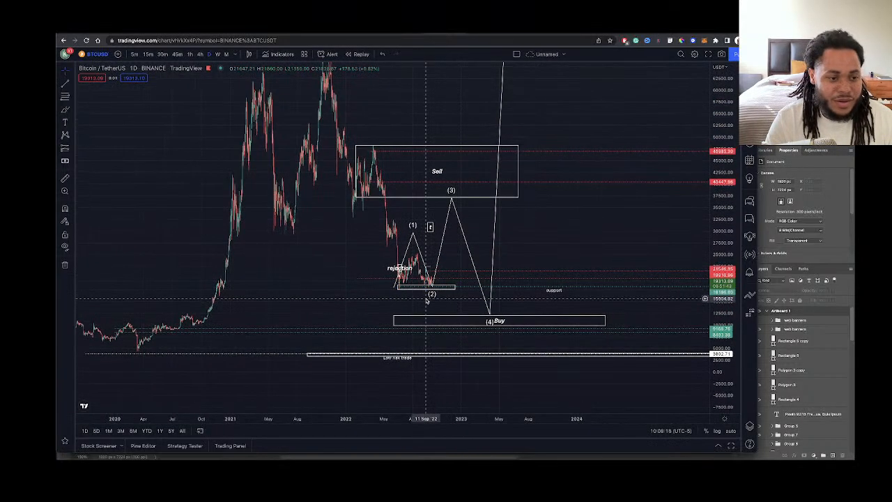
Hide all drawings on the Bitcoin chart and look over the bare price history from 2019 to 2022
left_click(64, 246)
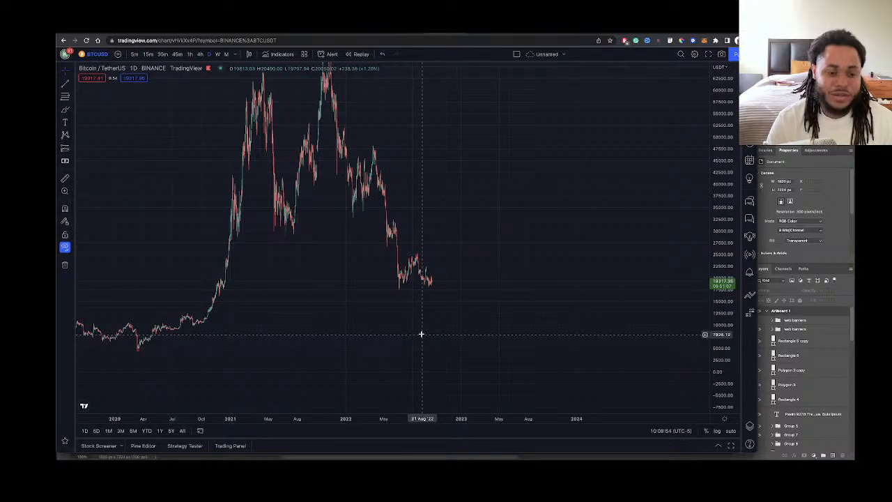
left_click_drag(381, 325, 385, 348)
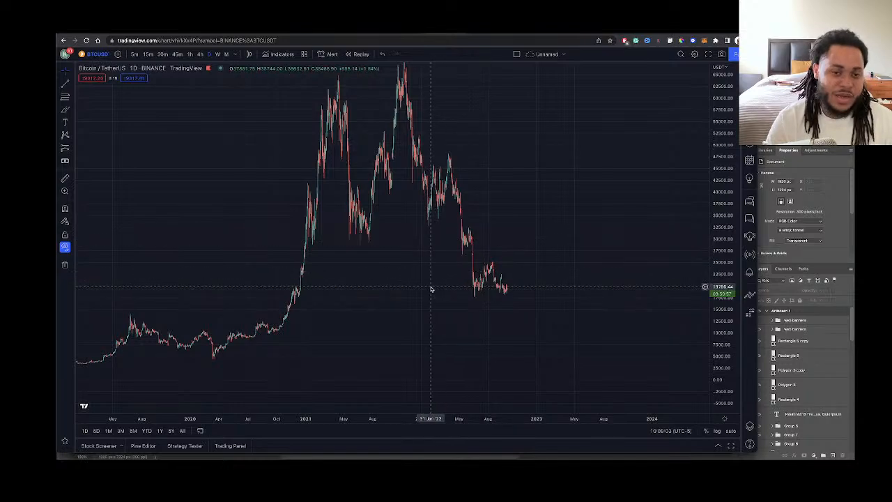
scroll(426, 290, "left", 1)
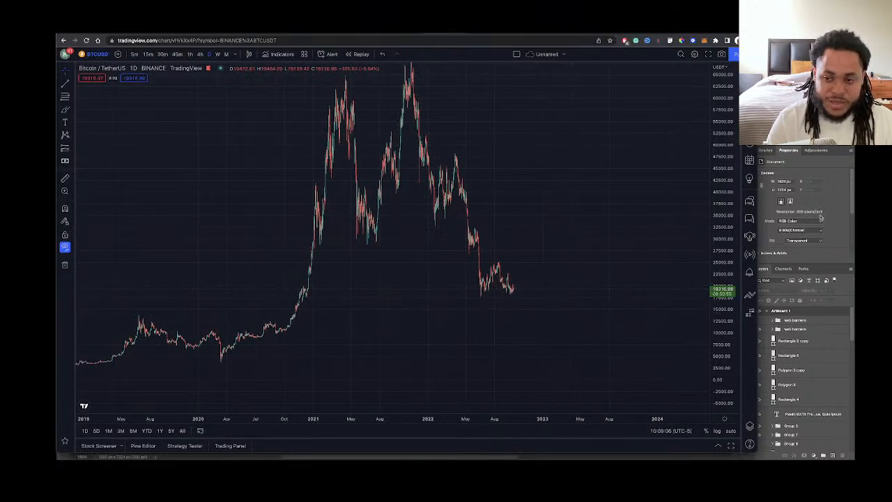
Return to Photoshop and look over the area around the grey and white newsletter bar
key("super+Tab")
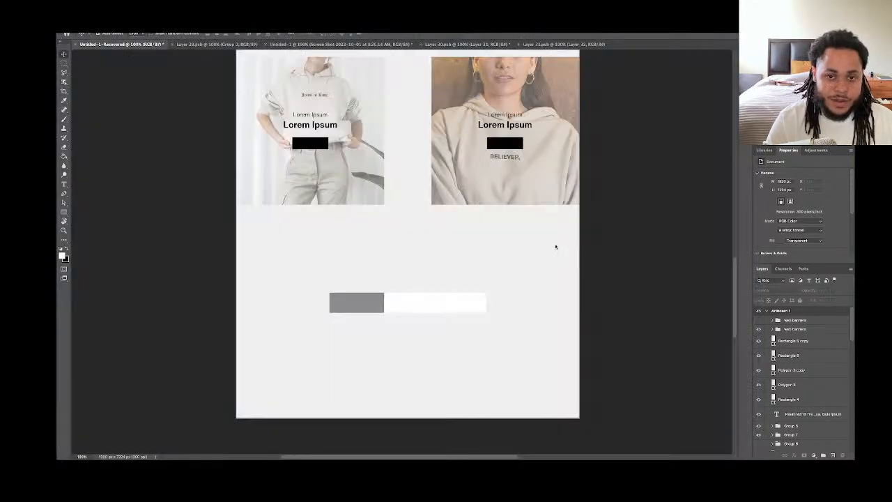
scroll(556, 247, "right", 3)
scroll(555, 246, "up", 1)
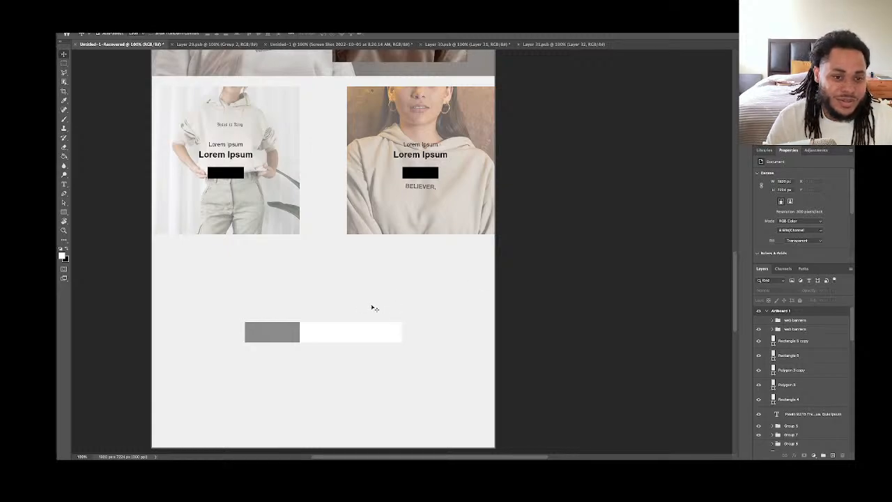
scroll(372, 309, "up", 3)
scroll(372, 309, "left", 2)
scroll(372, 309, "down", 3)
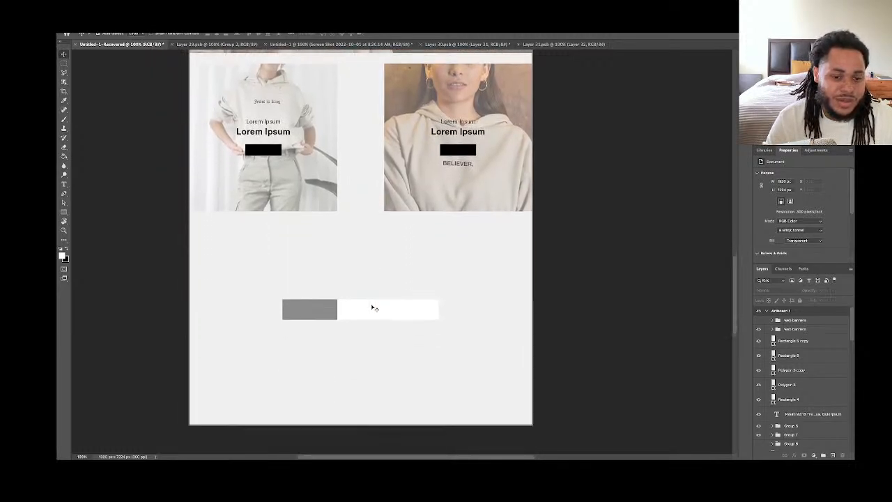
scroll(372, 306, "right", 1)
Display the rulers around the page layout canvas
left_click(63, 184)
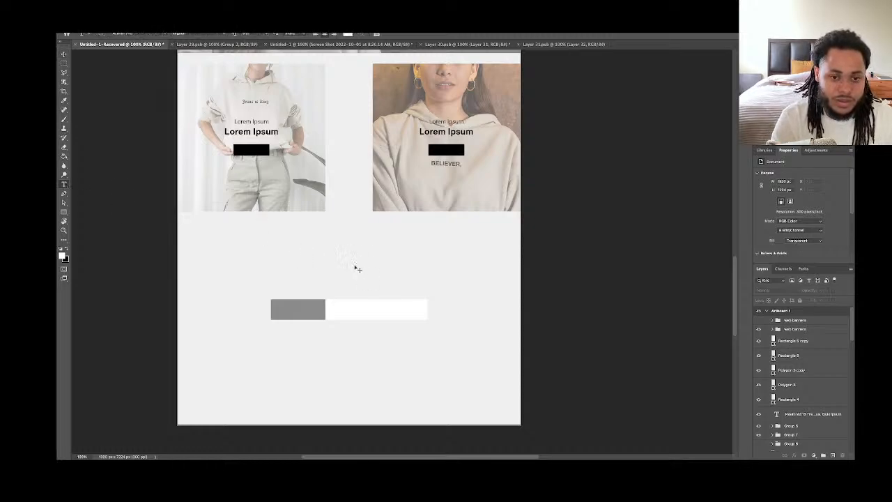
key("ctrl+r")
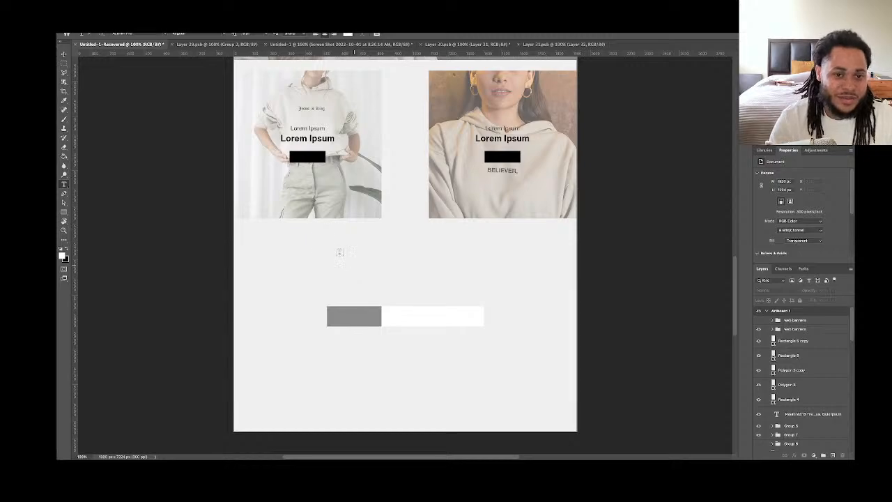
left_click(63, 54)
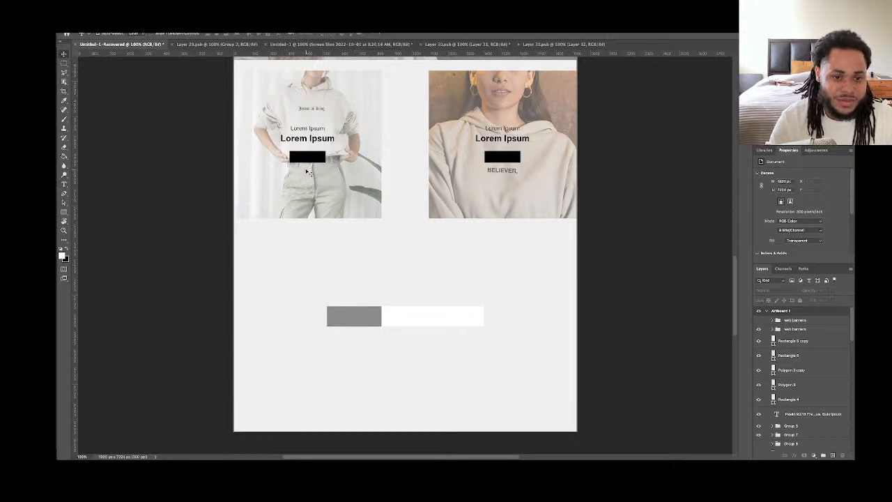
scroll(303, 172, "right", 5)
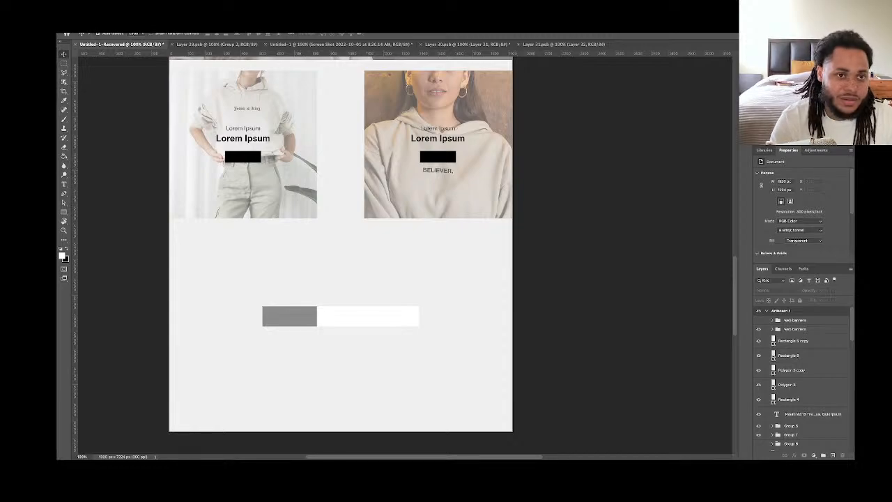
left_click(247, 14)
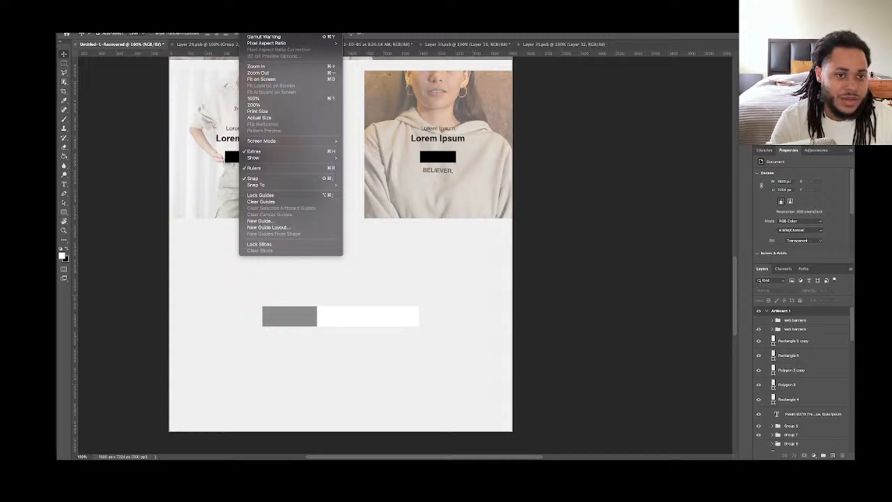
key("Escape")
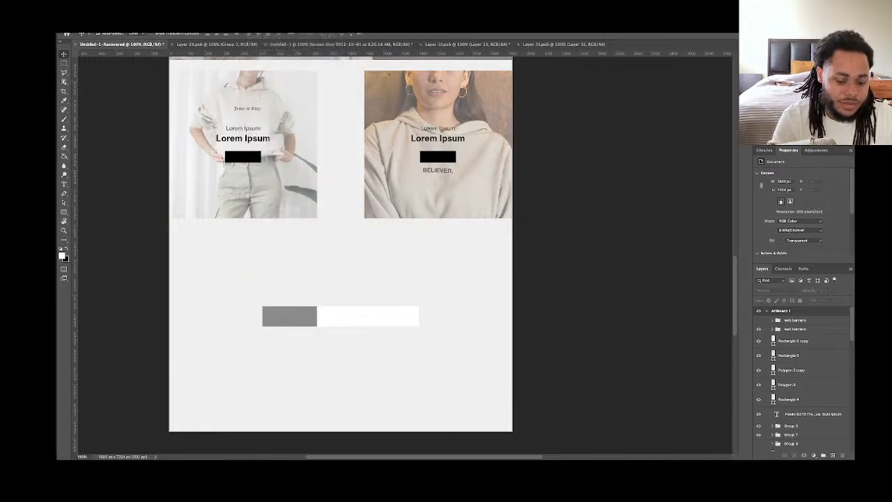
Select the Layer 29 web banner so that the artboard's vertical guides show across the newsletter area
scroll(354, 133, "up", 5)
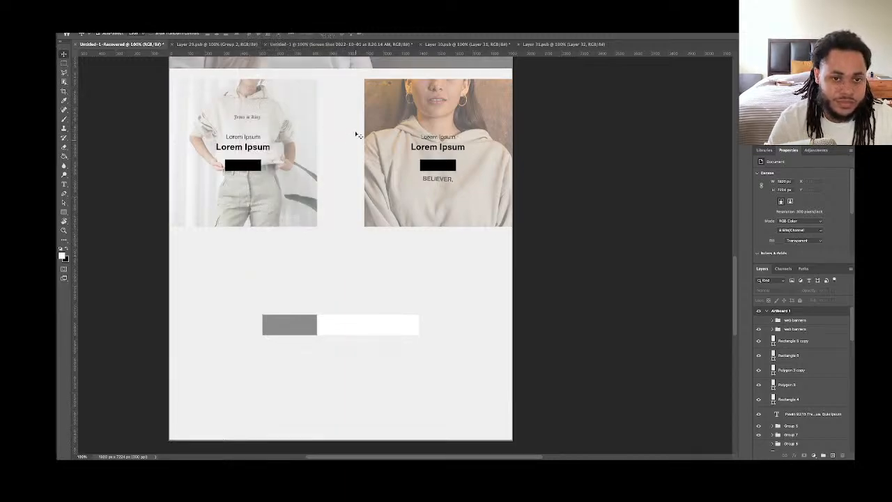
left_click_drag(74, 133, 74, 153)
left_click(287, 151)
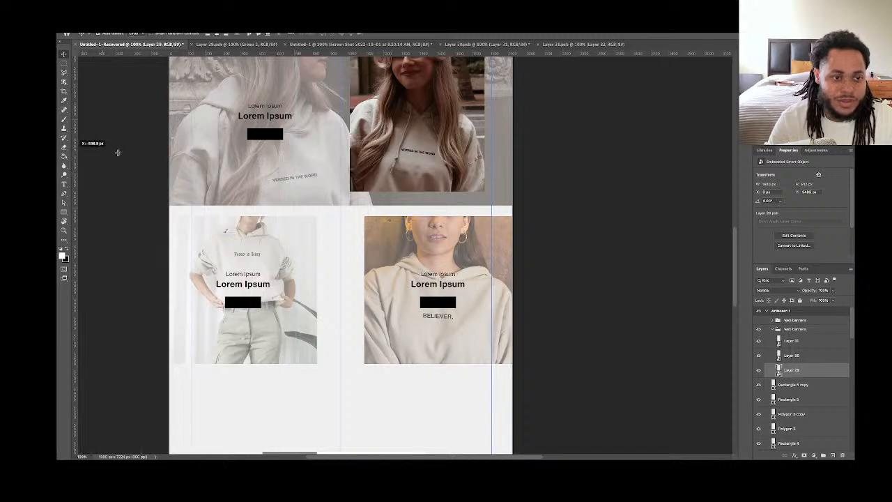
scroll(355, 181, "down", 3)
scroll(355, 181, "down", 1)
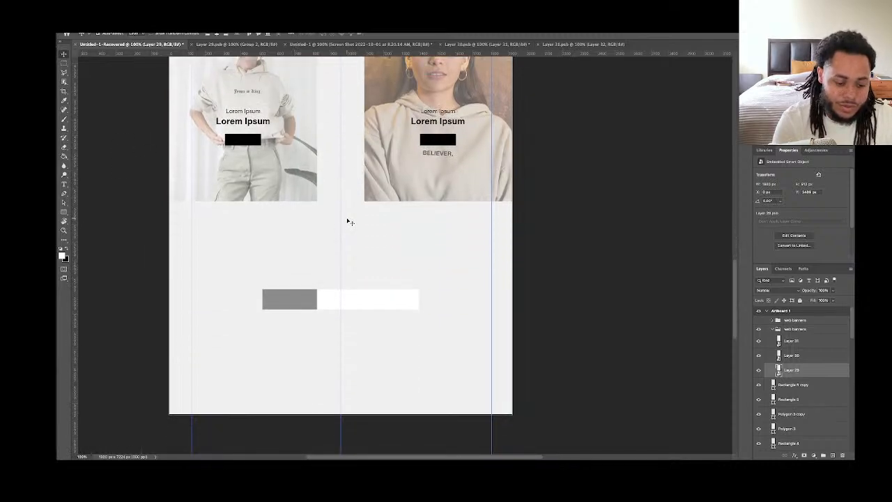
Set the text colour to black (000000) and add a Lorem Ipsum line on the middle guide above the grey and white bar
key("t")
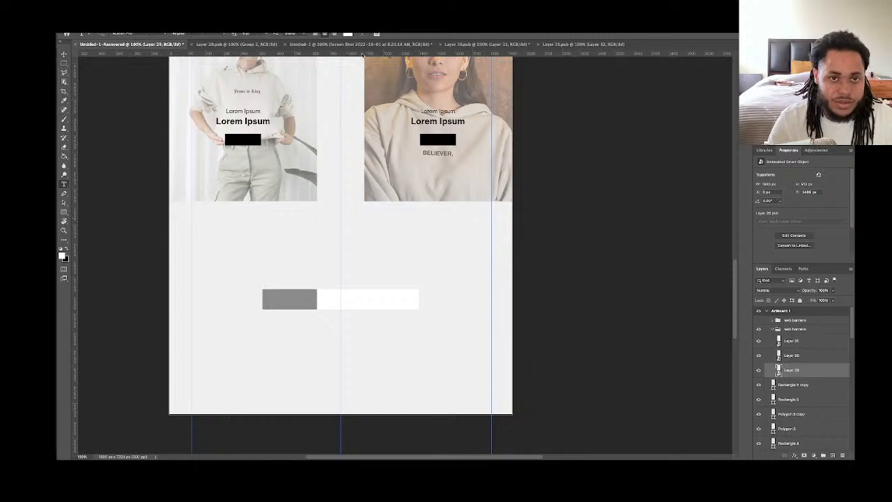
left_click(347, 34)
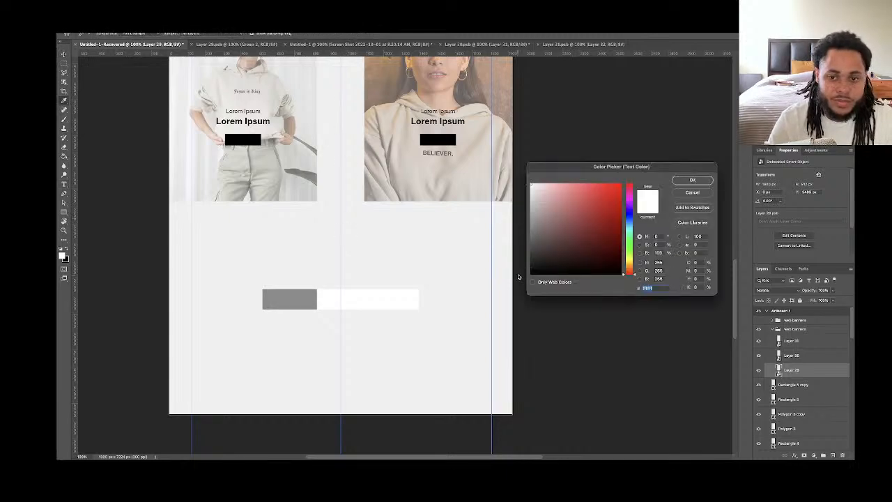
left_click_drag(544, 262, 524, 276)
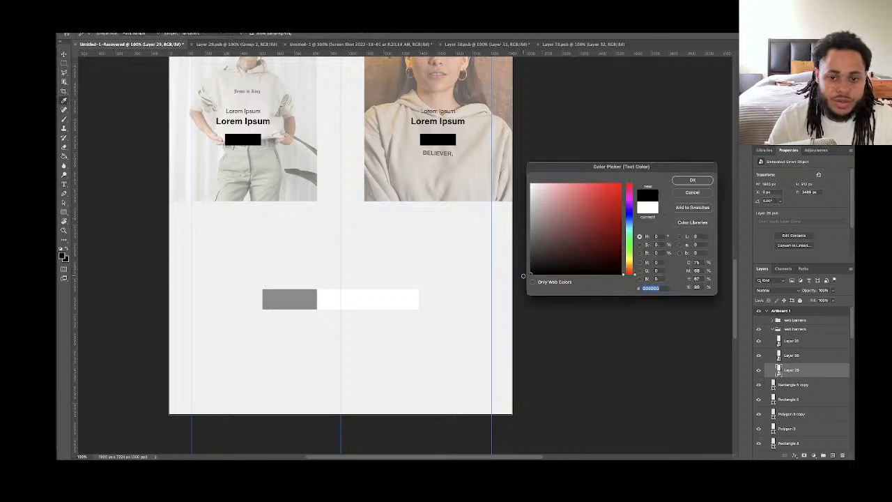
left_click(694, 180)
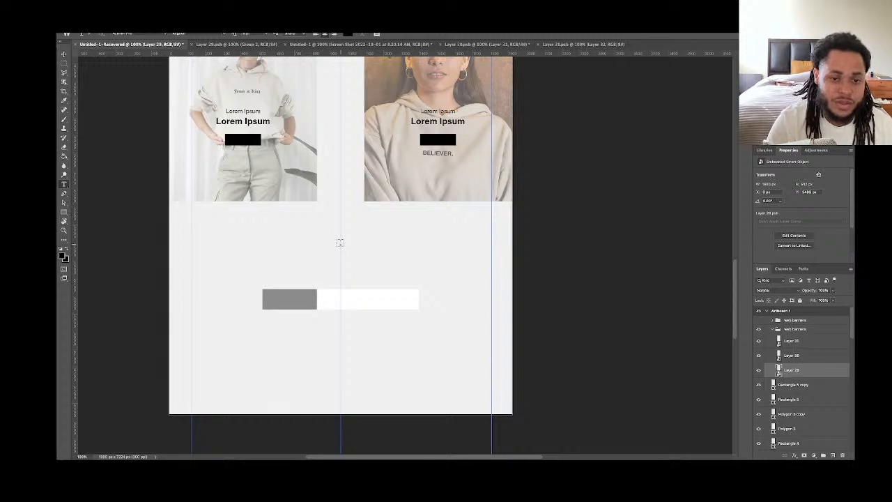
left_click(301, 241)
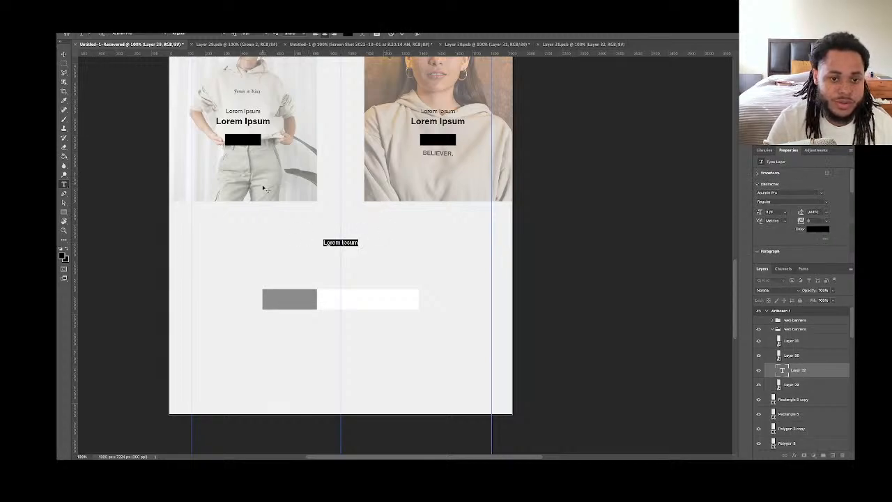
left_click(66, 56)
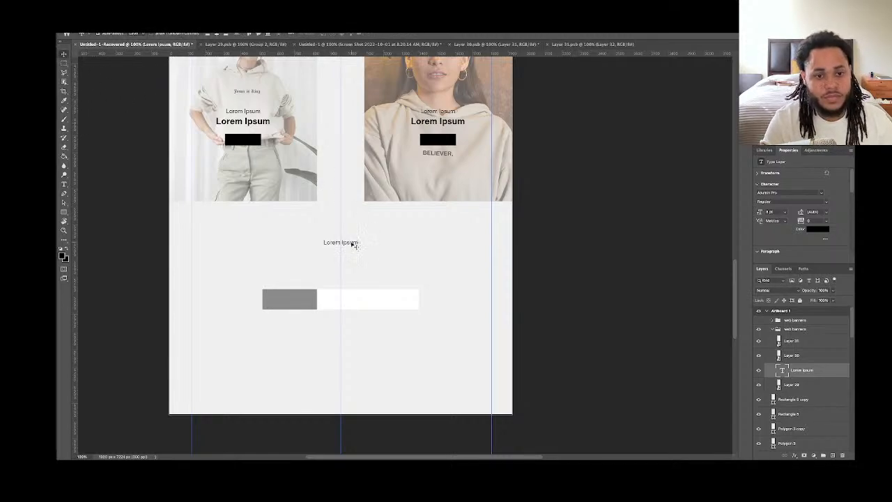
Duplicate the Lorem Ipsum line and place the copy directly beneath the original, above the grey and white bar
left_click_drag(355, 246, 351, 255)
key("t")
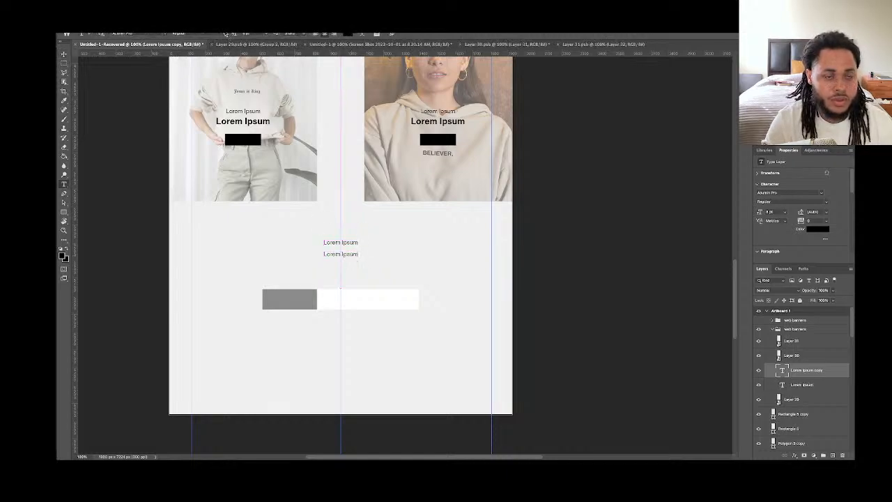
Set the lower Lorem Ipsum line above the newsletter bar to Bold at 12 pt
left_click(197, 34)
left_click(203, 95)
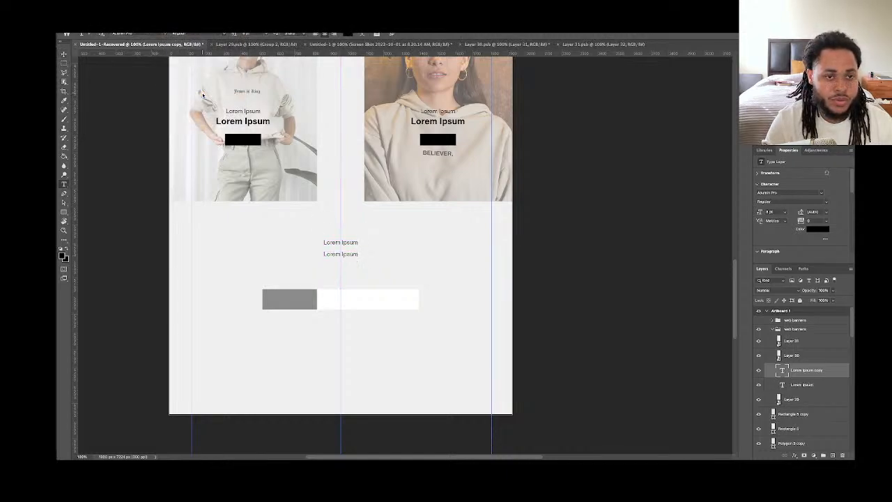
left_click(255, 33)
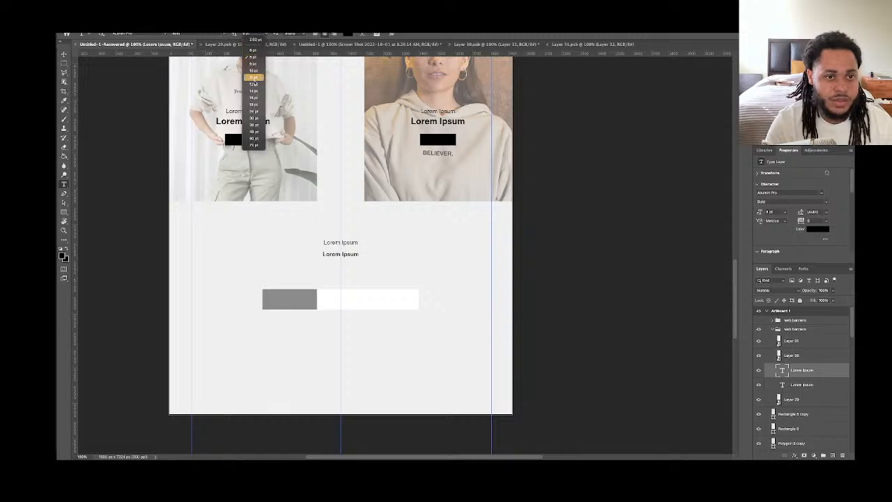
left_click(254, 85)
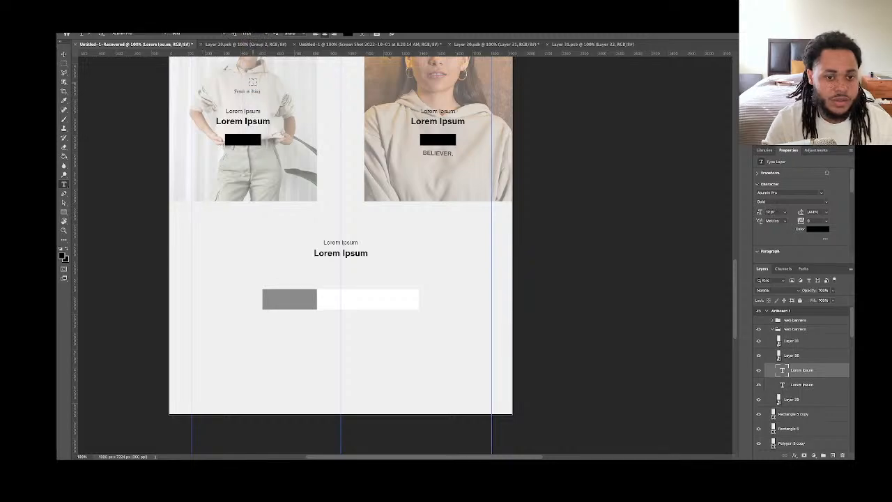
Bring the small Lorem Ipsum line closer to the bold one and lower both lines toward the grey and white bar
left_click(63, 54)
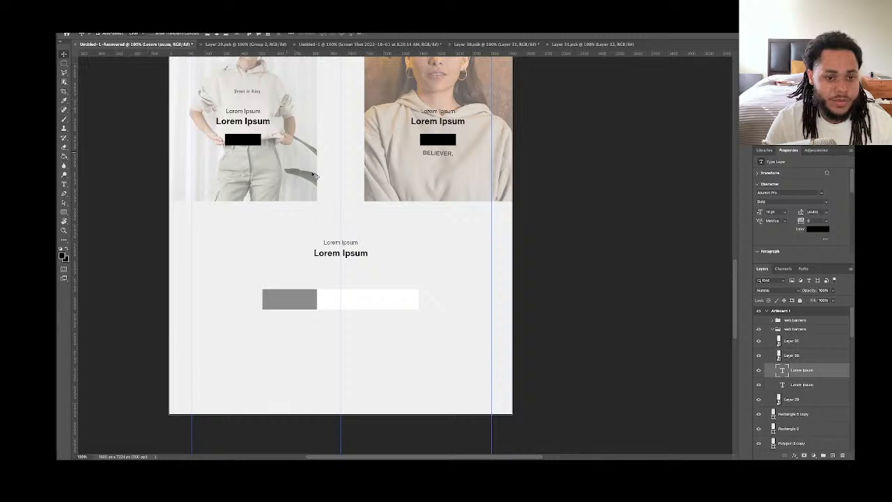
left_click(358, 244)
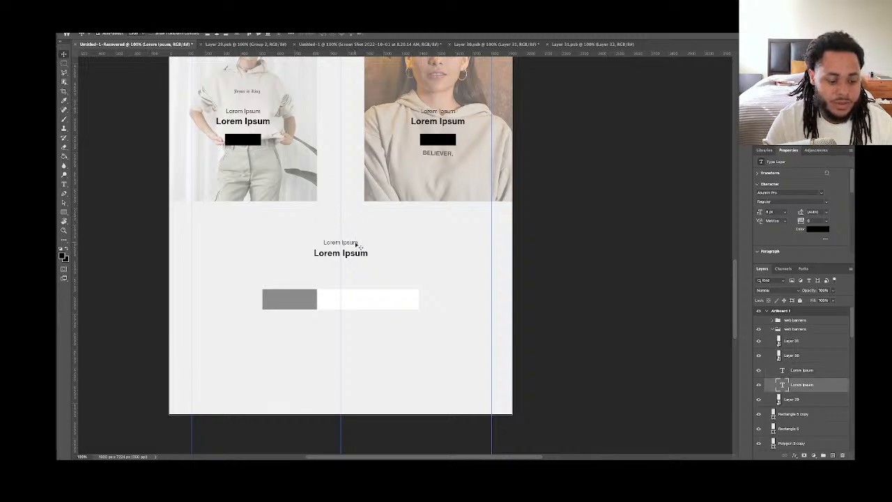
left_click_drag(358, 244, 356, 239)
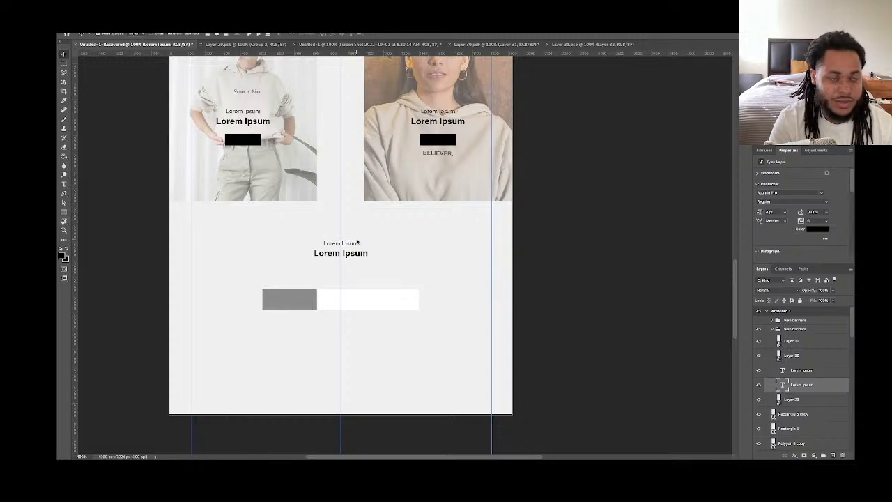
scroll(355, 242, "up", 1)
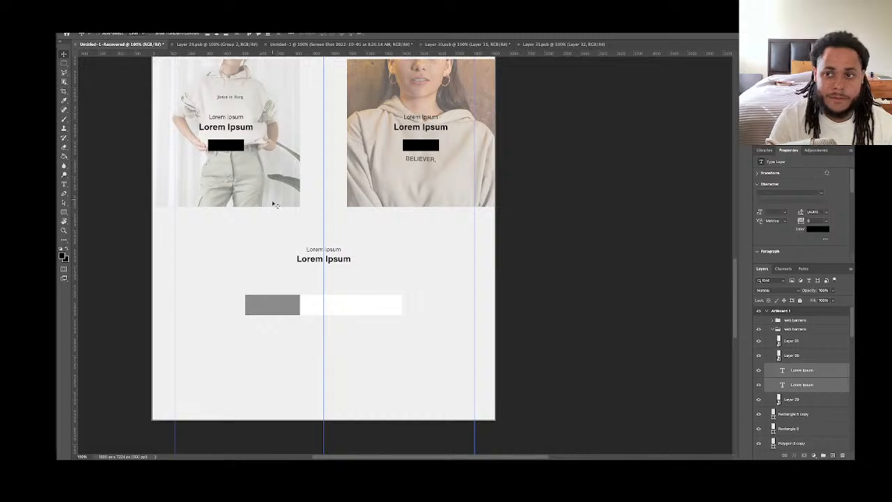
left_click_drag(319, 261, 315, 277)
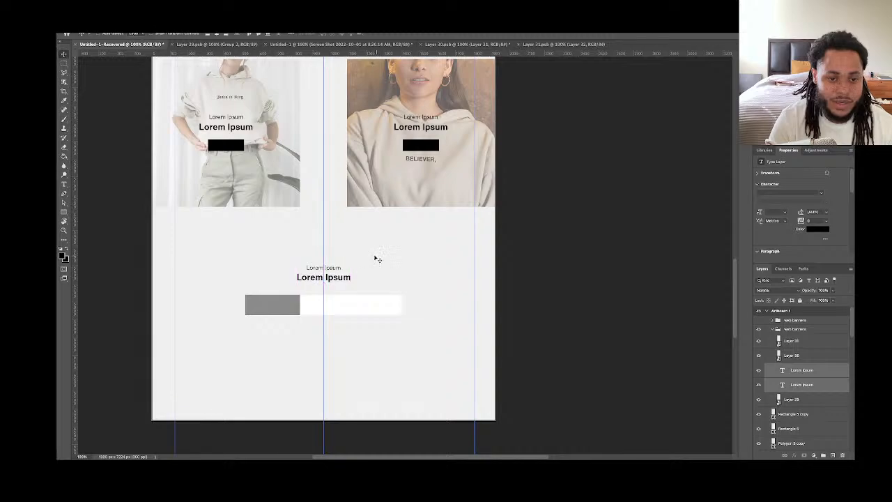
scroll(283, 235, "down", 1)
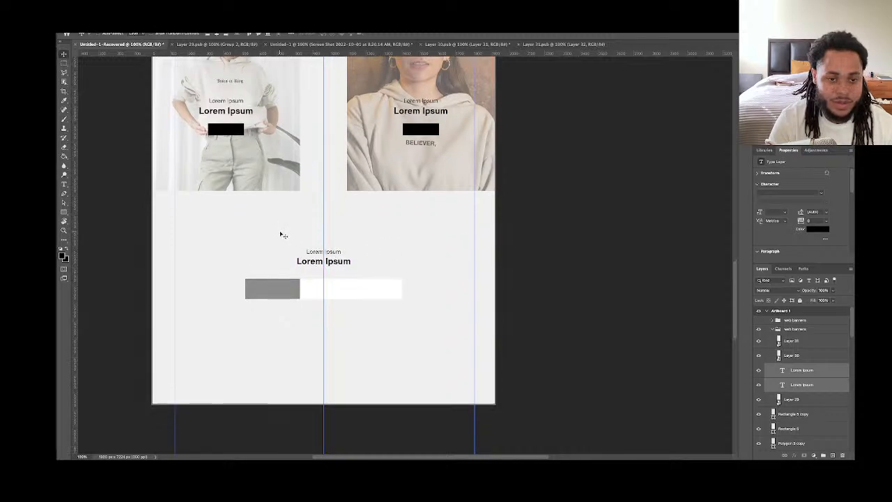
Draw a black footer rectangle about 1985 by 427 px across the full width of the artboard's bottom edge
scroll(283, 235, "up", 1)
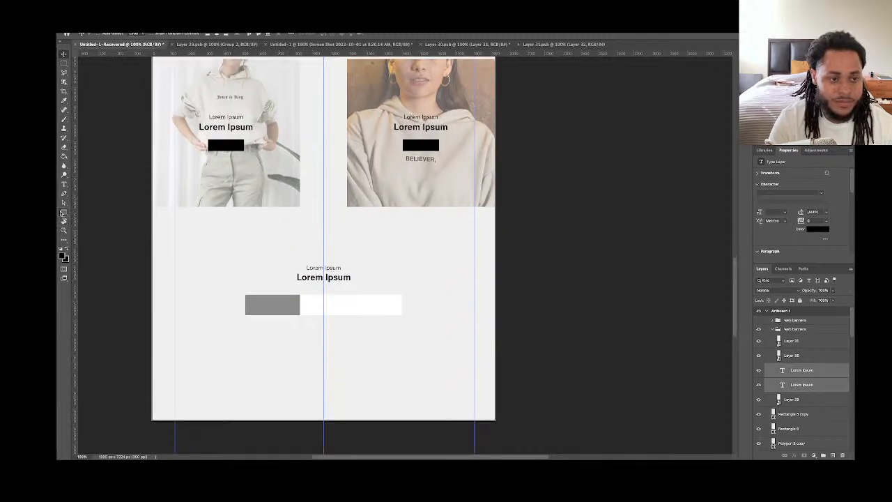
left_click(63, 213)
left_click_drag(145, 347, 500, 423)
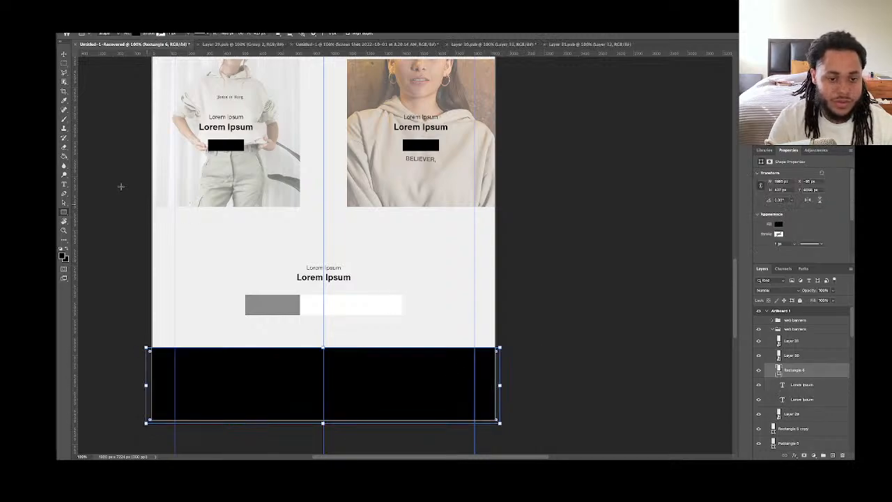
Move the grey and white bar together with both Lorem Ipsum lines slightly up, away from the black footer
left_click(64, 55)
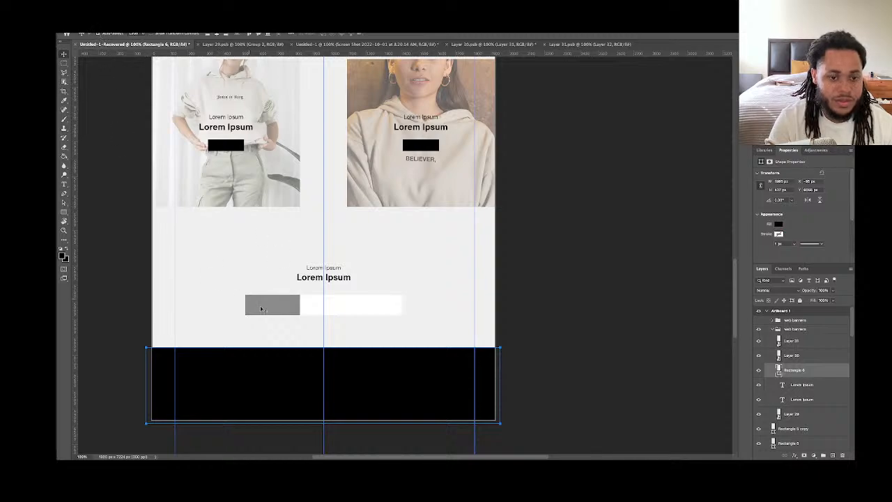
left_click(291, 312)
left_click(314, 308, "shift")
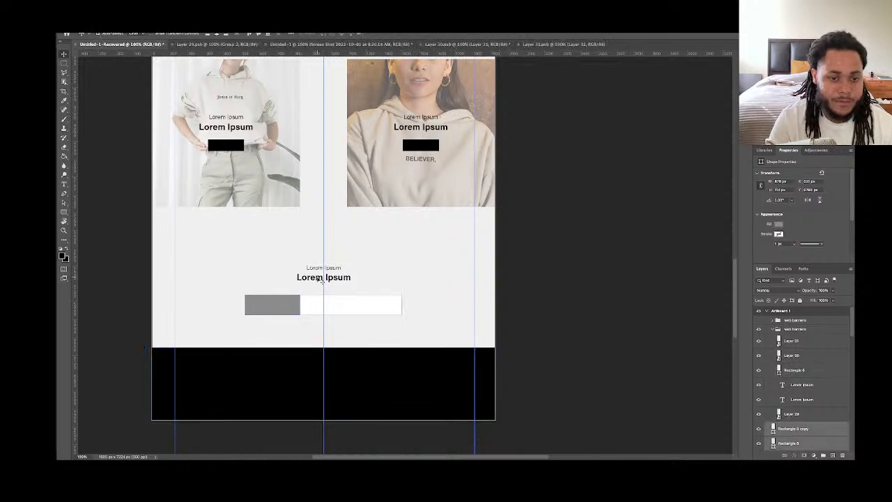
left_click(320, 278, "shift")
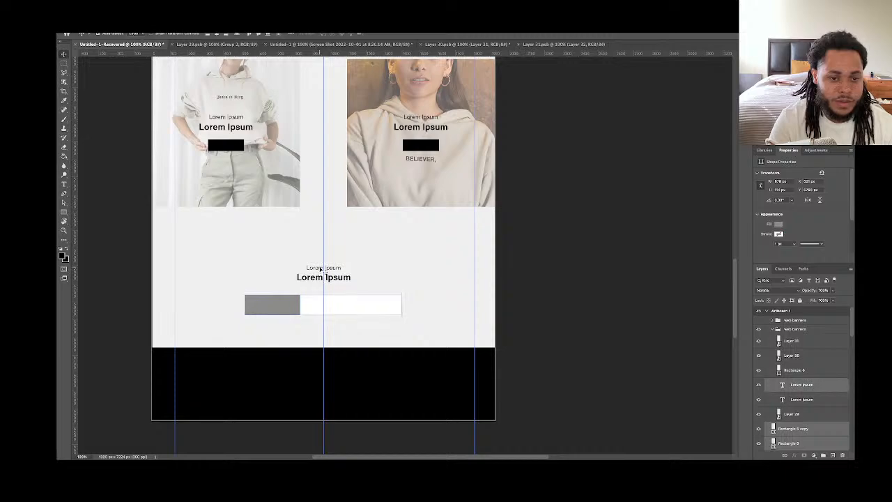
left_click(322, 269, "shift")
left_click_drag(321, 269, 322, 255)
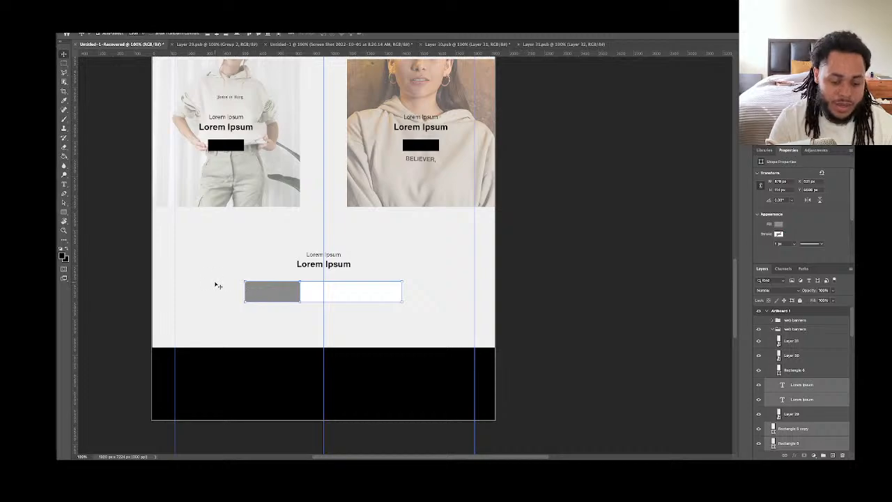
Hide the guides, show the whole artboard and deselect the newsletter elements
key("ctrl+semicolon")
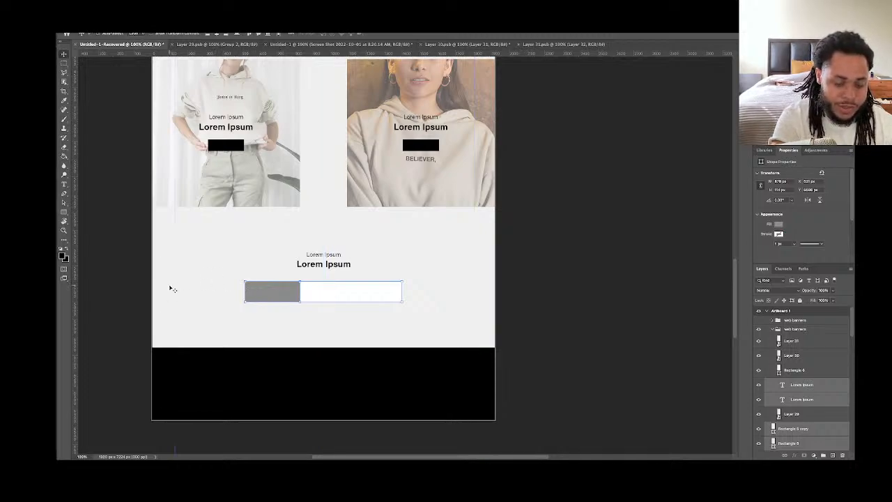
key("ctrl+0")
key("ctrl+minus")
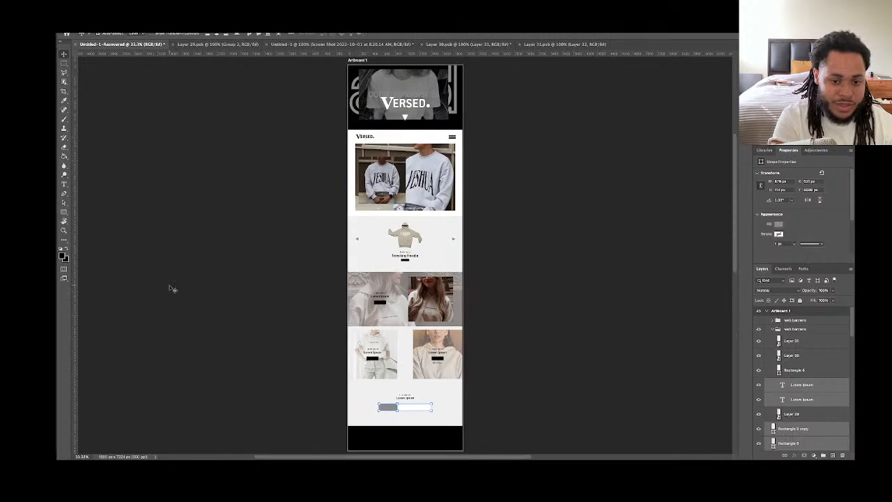
left_click(171, 272)
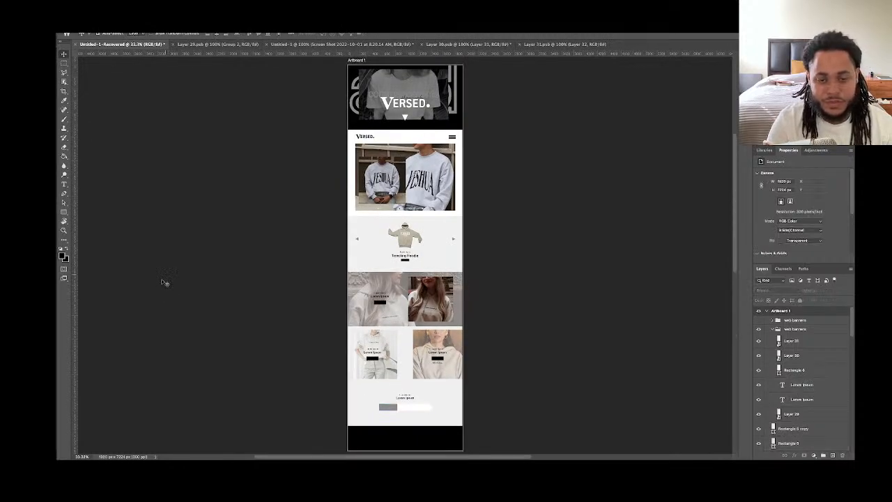
Examine the complete page layout from header to footer, and the header's Layer 2 with its neighbours in the layer stack
scroll(170, 292, "right", 10)
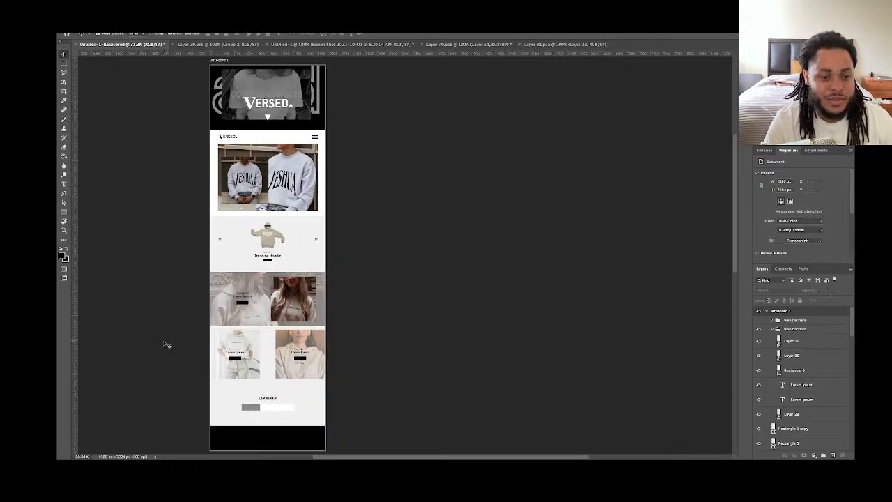
scroll(167, 344, "down", 3)
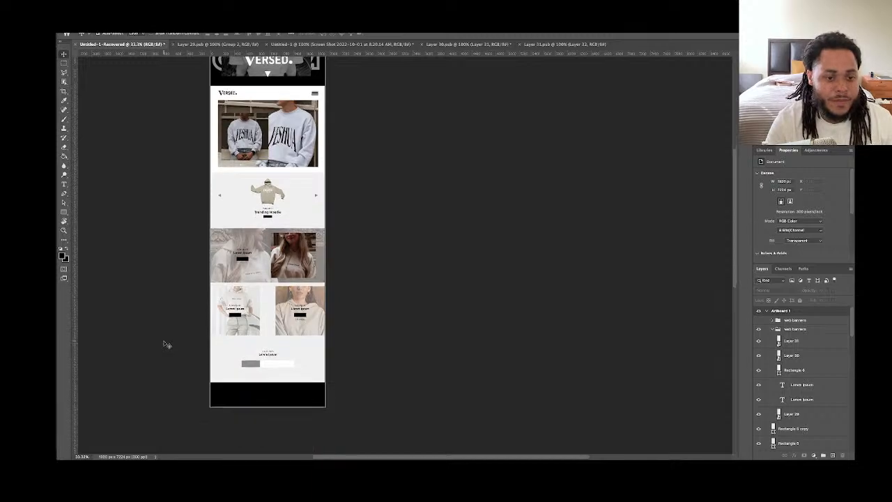
scroll(167, 345, "up", 3)
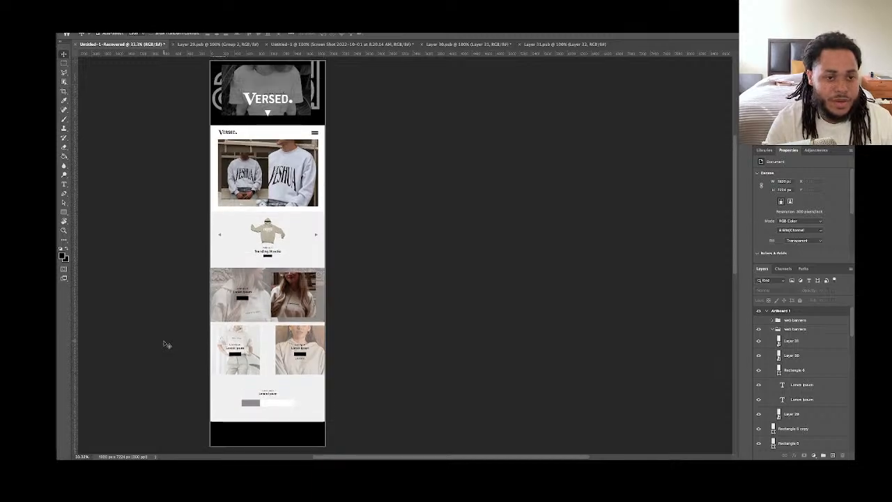
scroll(167, 344, "up", 3)
scroll(167, 344, "down", 3)
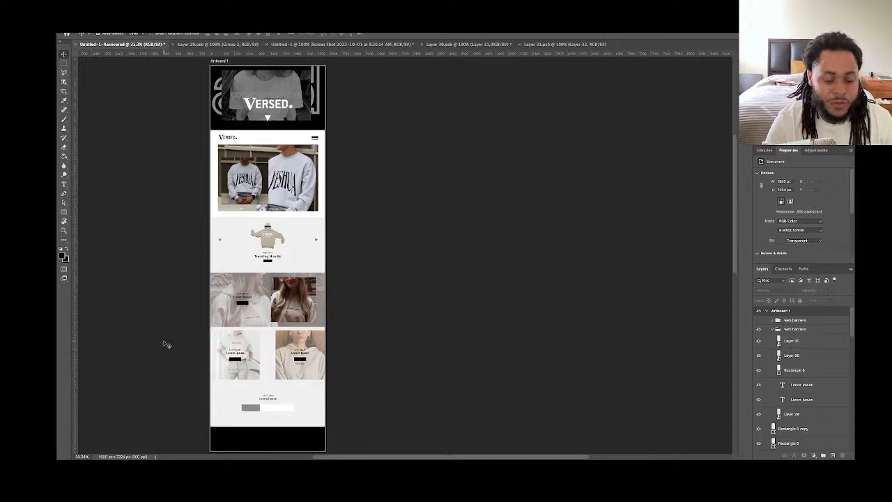
scroll(167, 345, "right", 2)
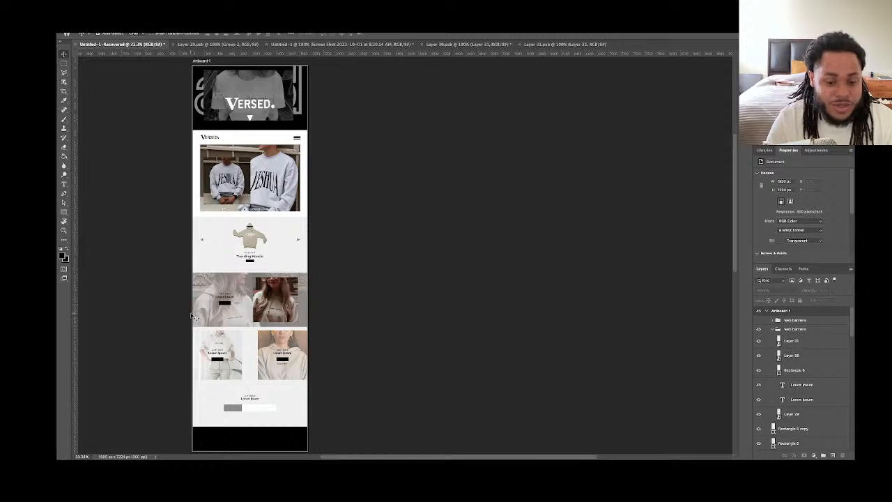
scroll(188, 332, "down", 1)
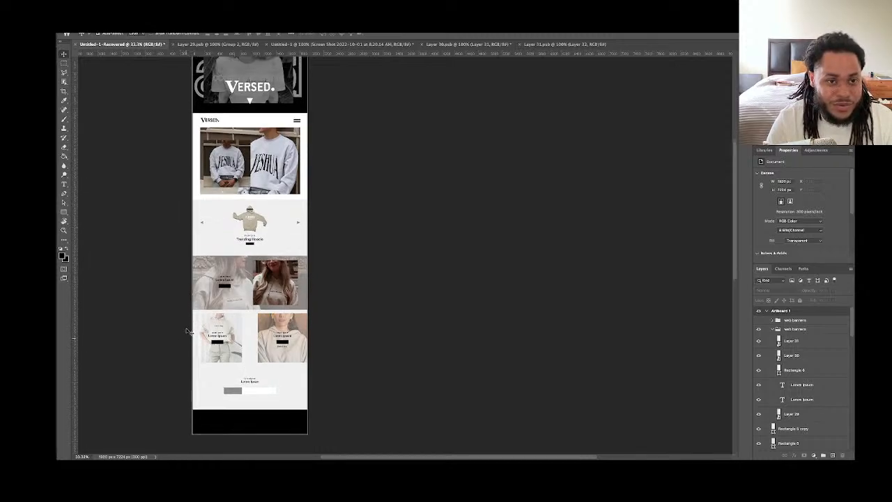
scroll(188, 331, "up", 1)
scroll(188, 332, "down", 1)
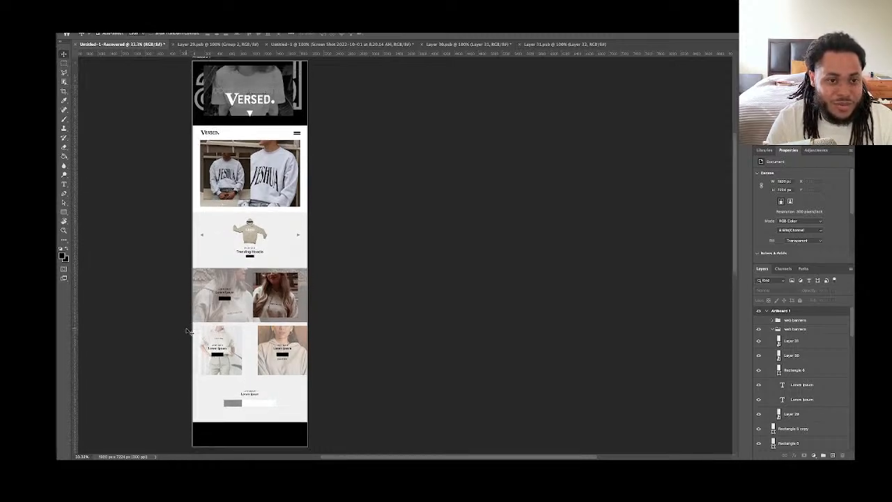
scroll(188, 332, "right", 2)
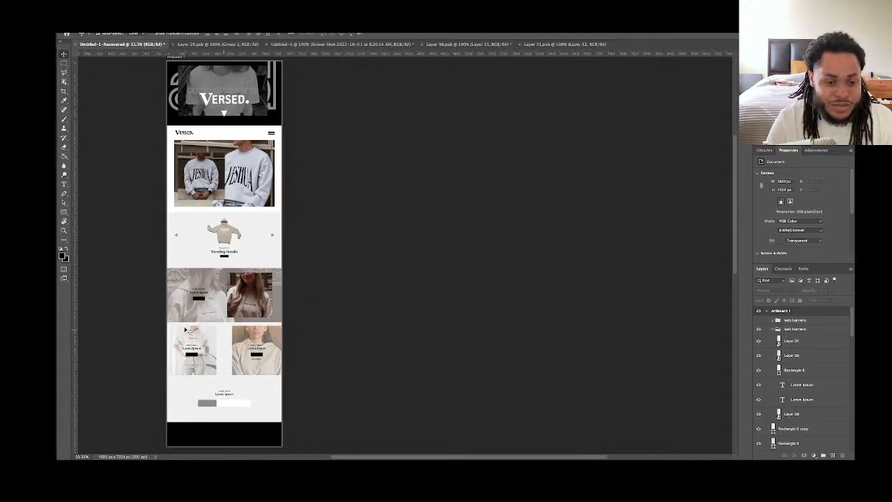
scroll(147, 329, "left", 5)
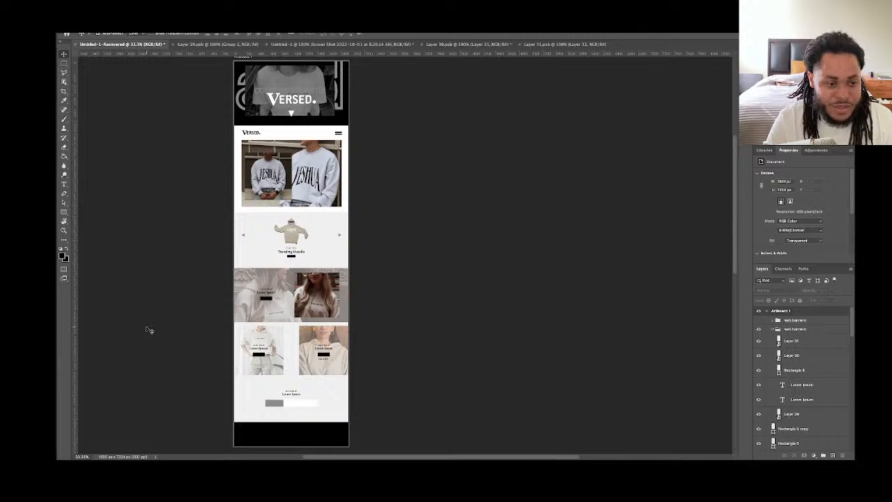
scroll(146, 336, "right", 2)
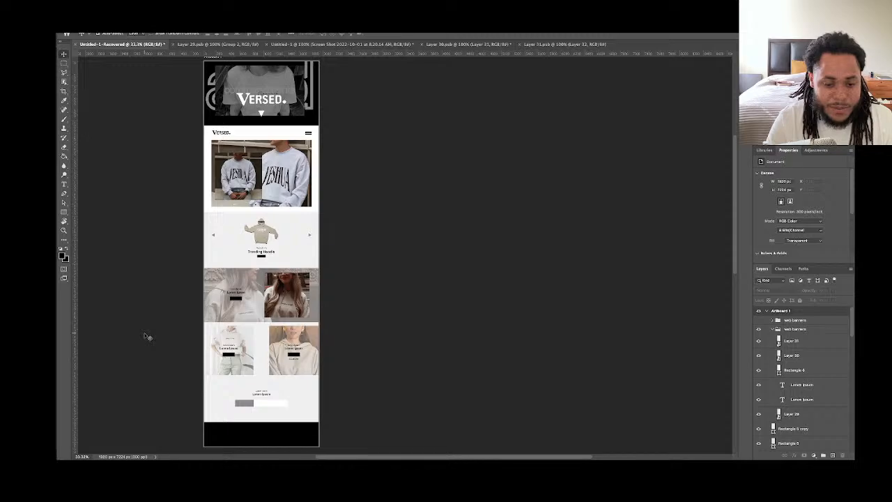
scroll(146, 337, "right", 1)
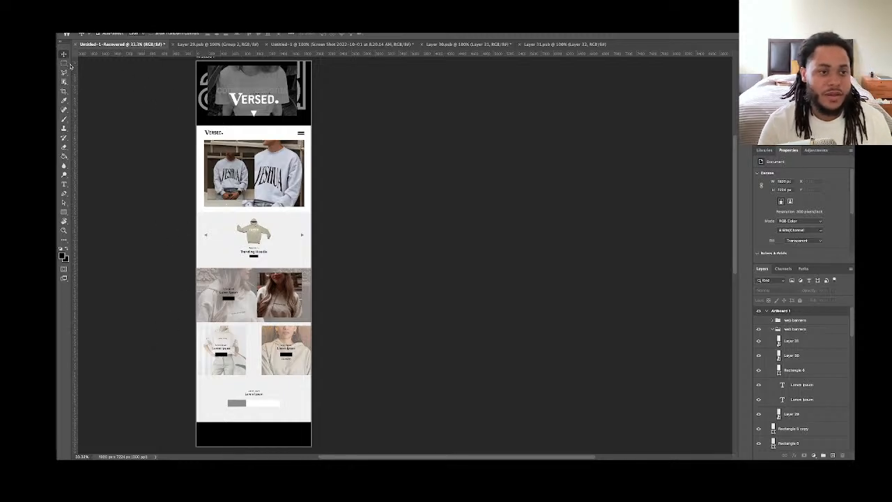
left_click(198, 83)
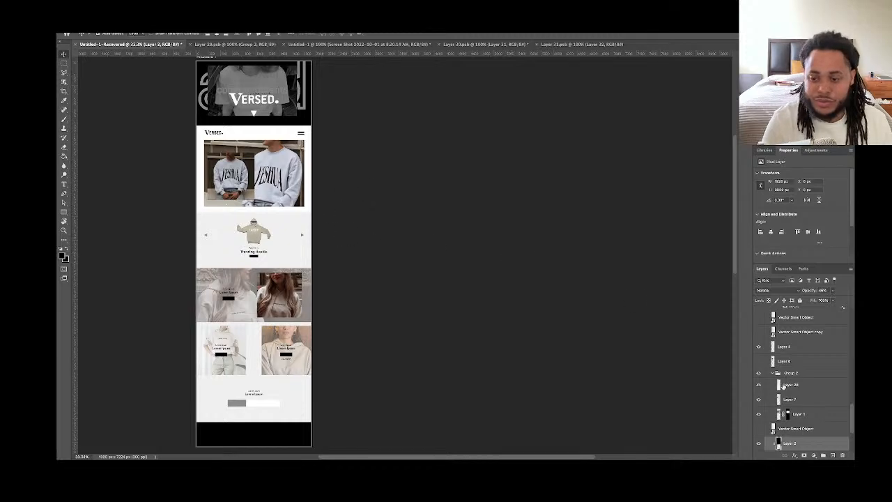
scroll(792, 408, "down", 3)
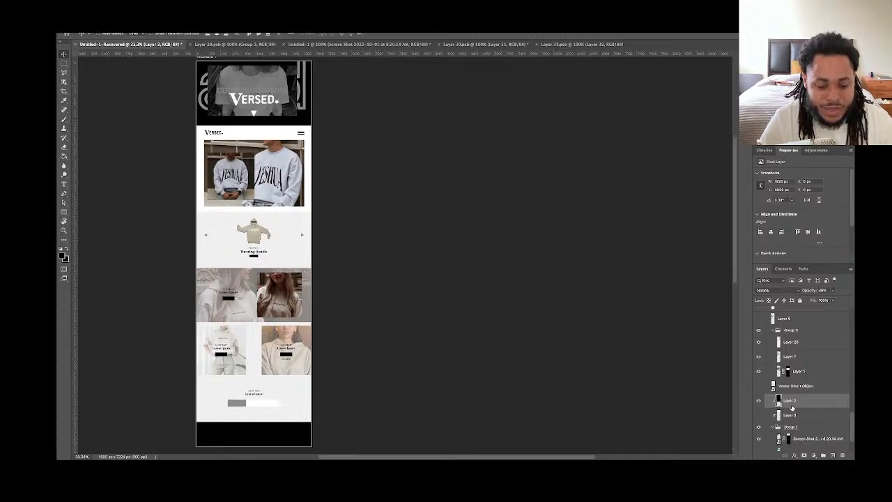
Try to save the page layout document to Creative Cloud under the name versed website plan 2022
key("super+s")
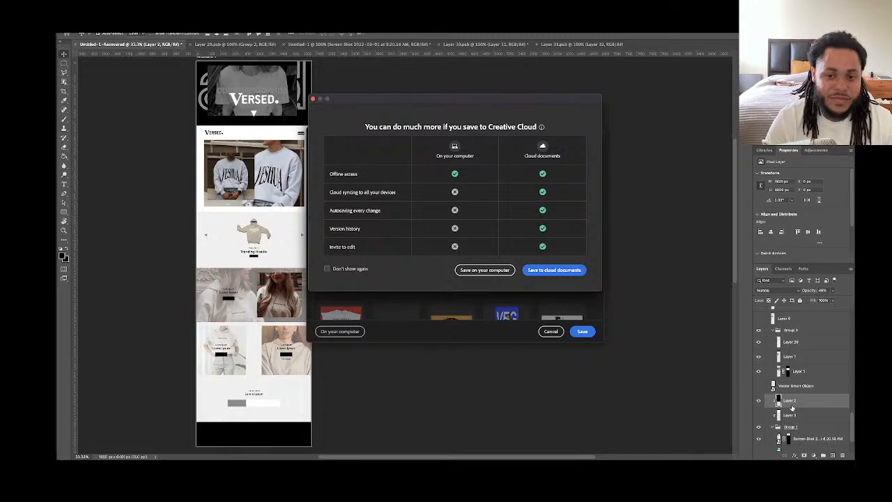
left_click(481, 271)
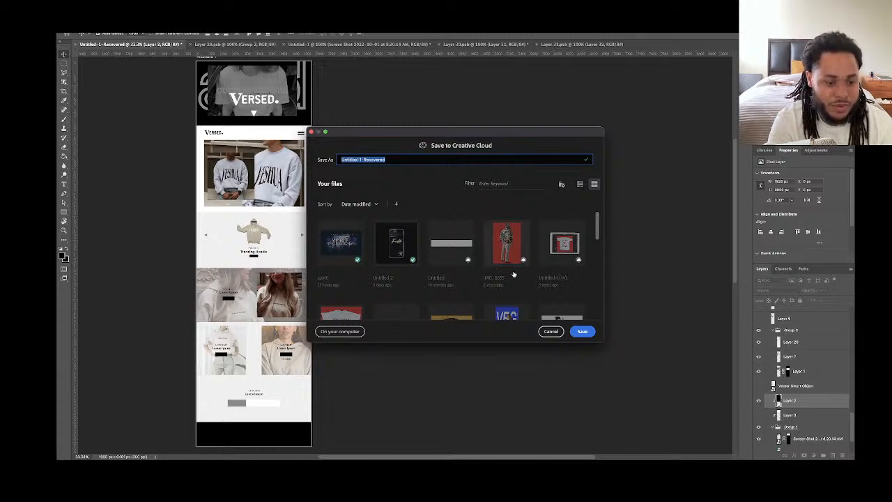
type("versed")
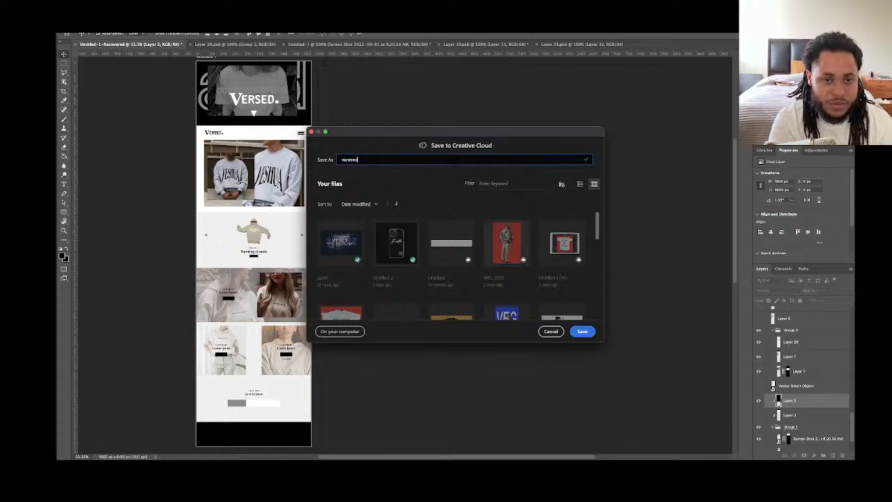
type(" website")
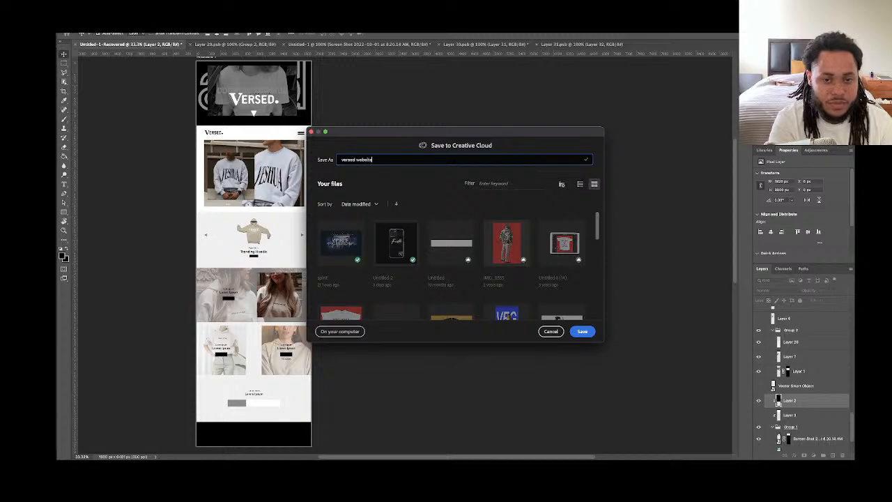
type(" plan 2022")
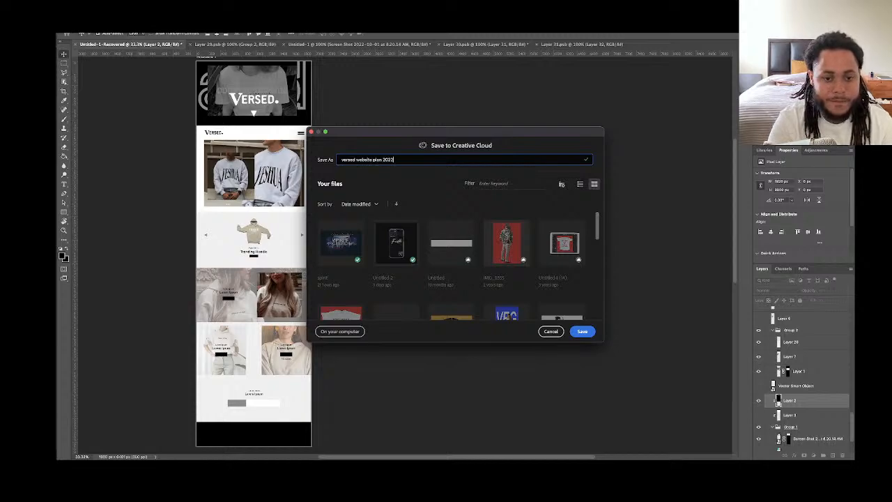
left_click(583, 332)
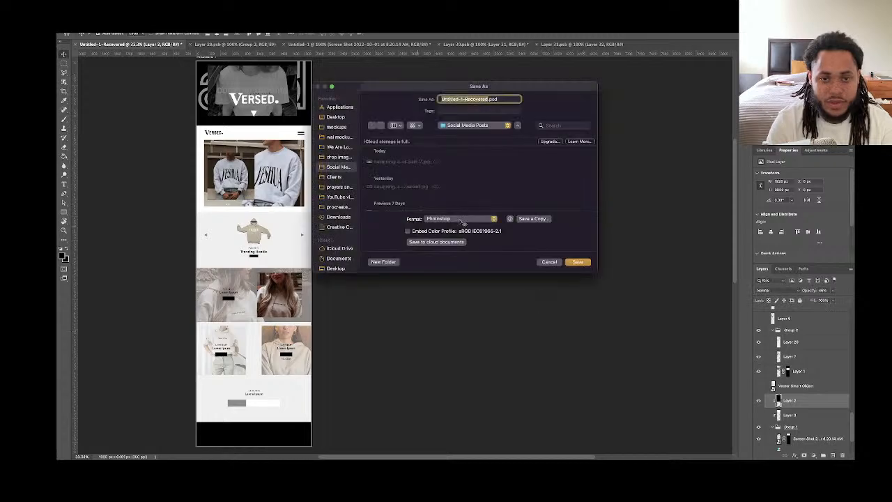
Save the document on the computer in the VERSED folder as website.psd, in Photoshop format with Maximize Compatibility on
left_click(495, 126)
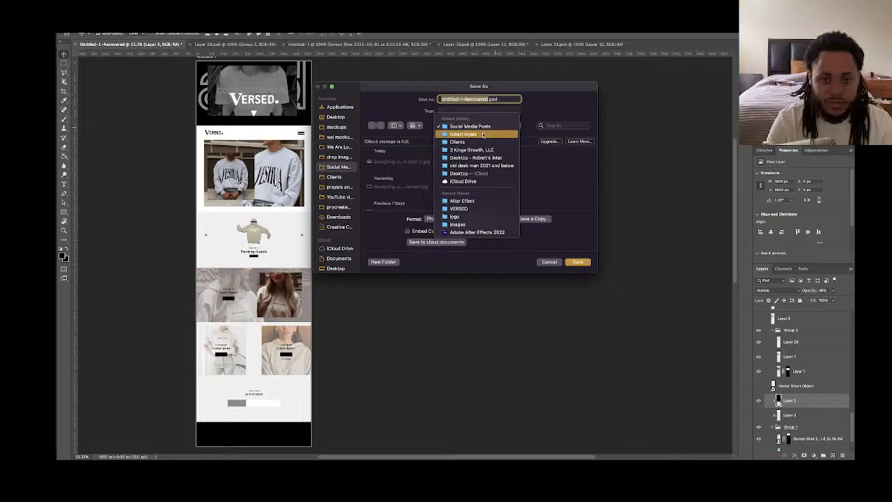
left_click(478, 208)
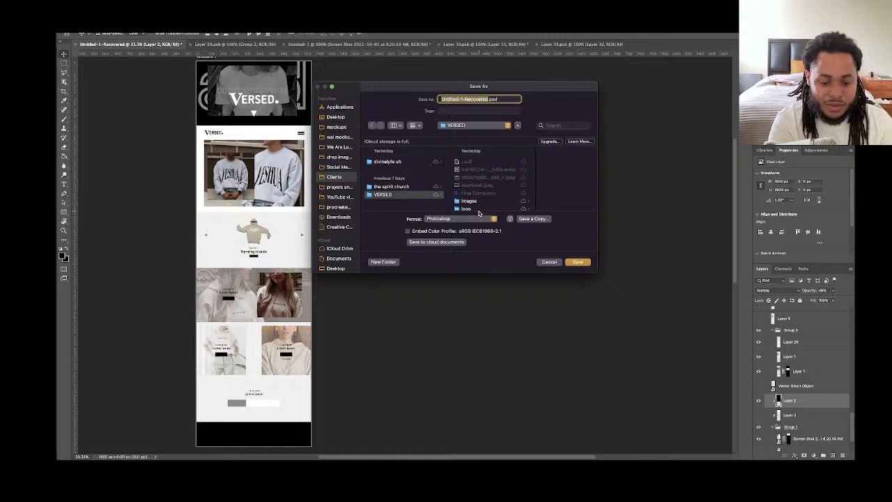
type("wel")
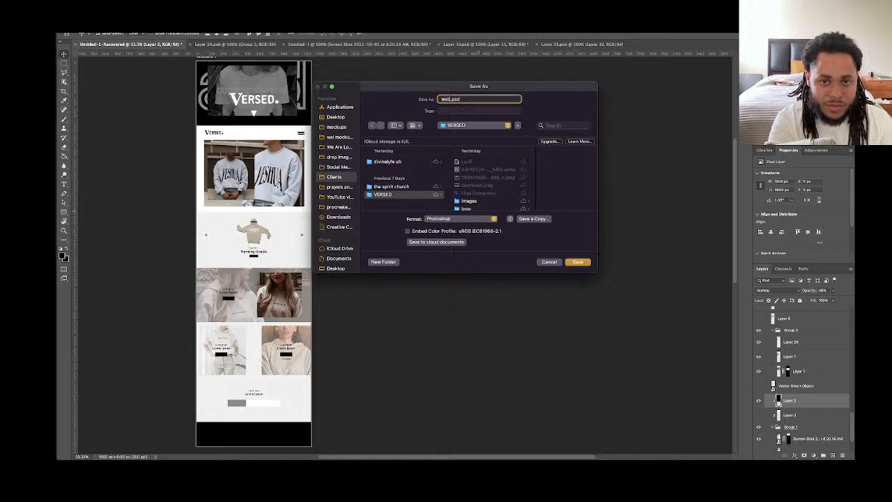
type("site")
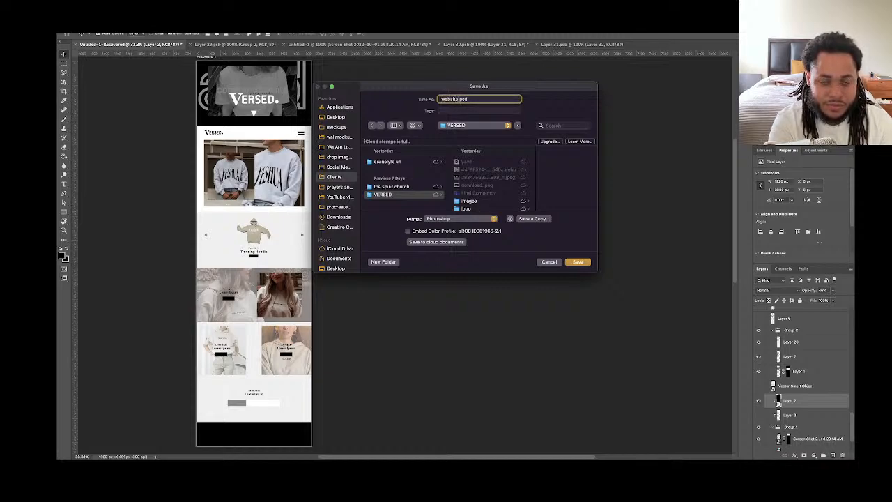
key("Return")
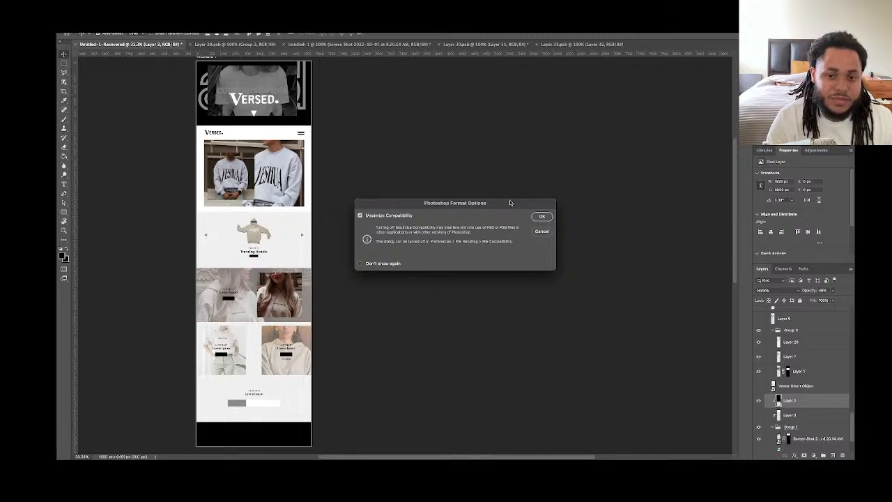
left_click(543, 216)
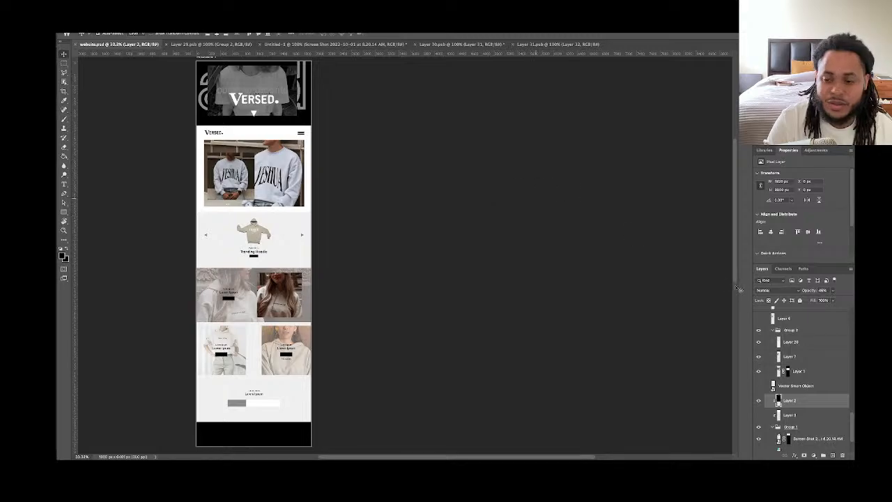
scroll(806, 325, "down", 3)
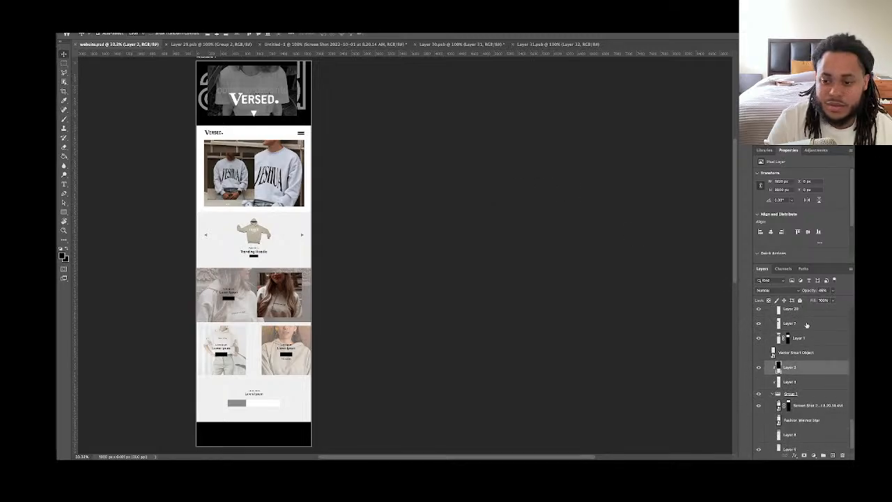
scroll(806, 325, "down", 1)
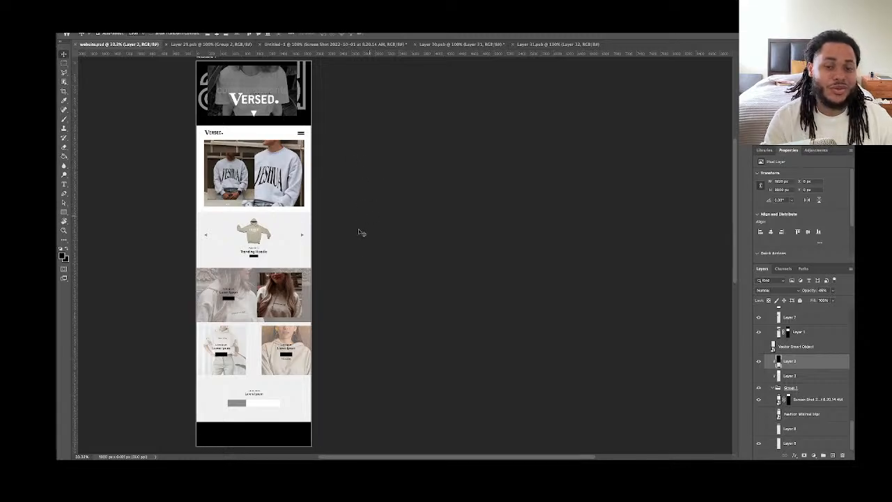
Switch to OBS to bring up the live streaming controls
mouse_move(330, 449)
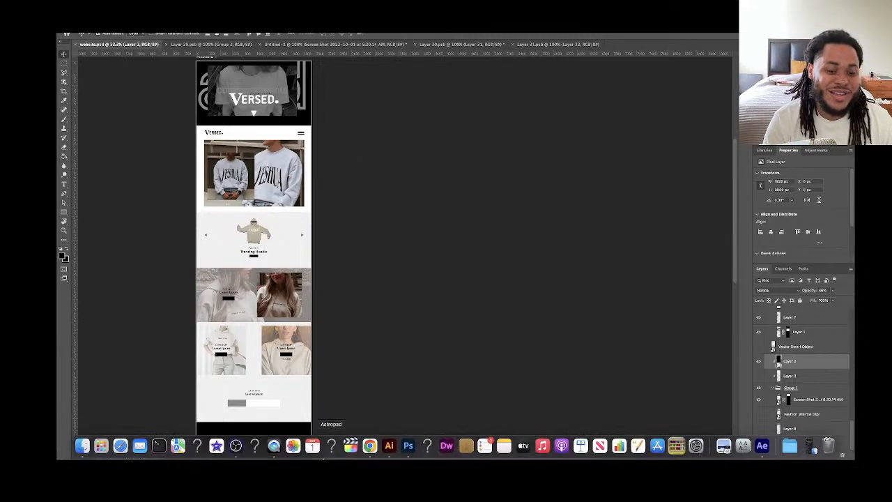
left_click(236, 446)
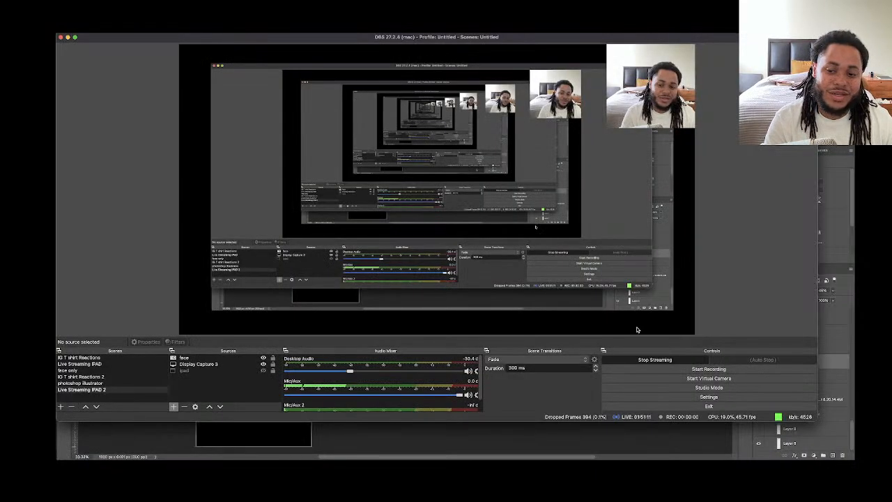